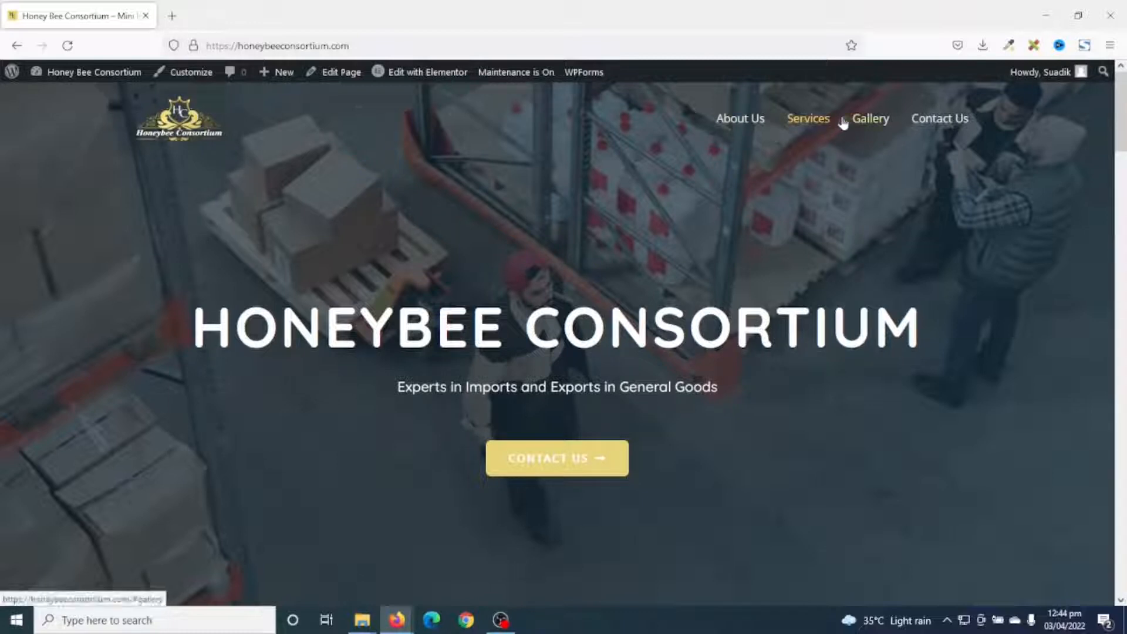
Preview the site's About Us, Services, Gallery and Make An Enquiry sections from the menu.
left_click(741, 118)
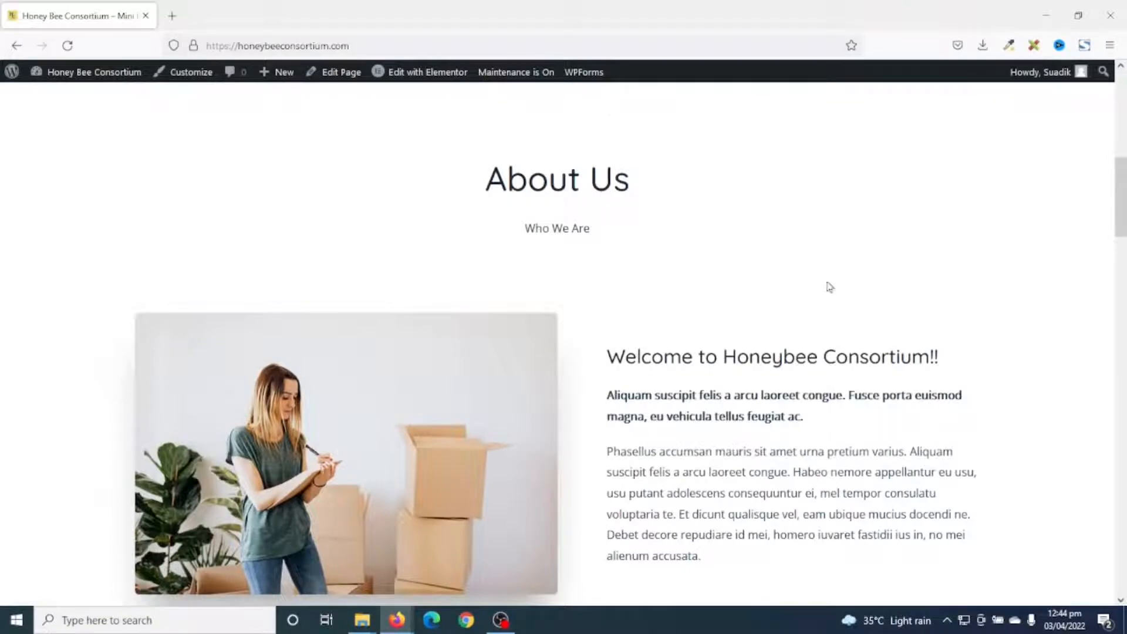
scroll(960, 405, "up", 10)
left_click(816, 121)
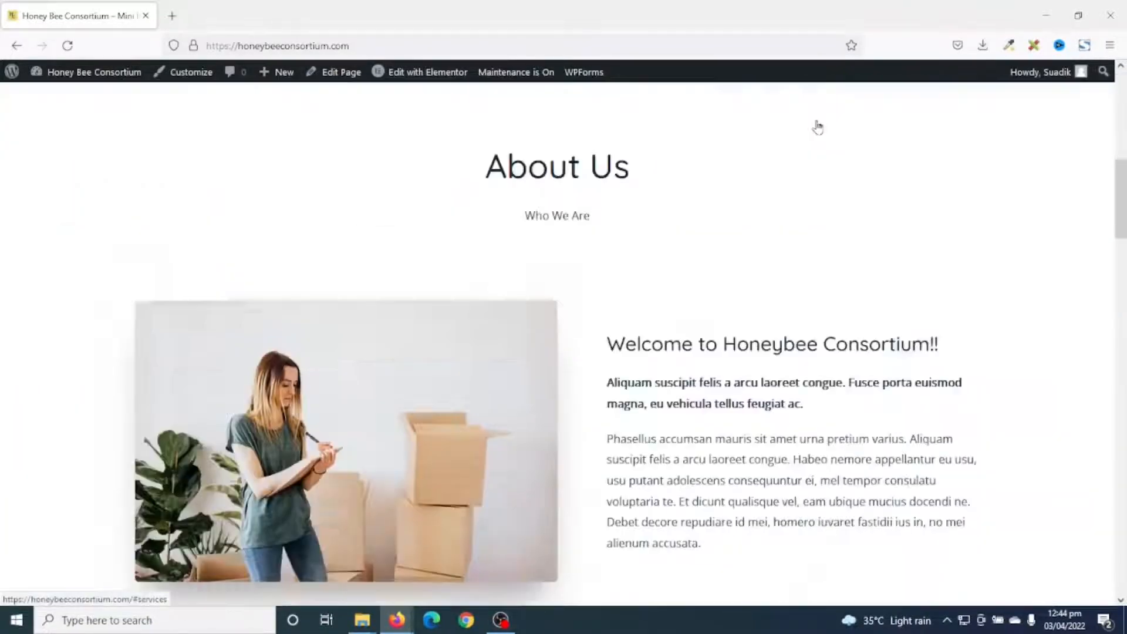
scroll(967, 333, "up", 10)
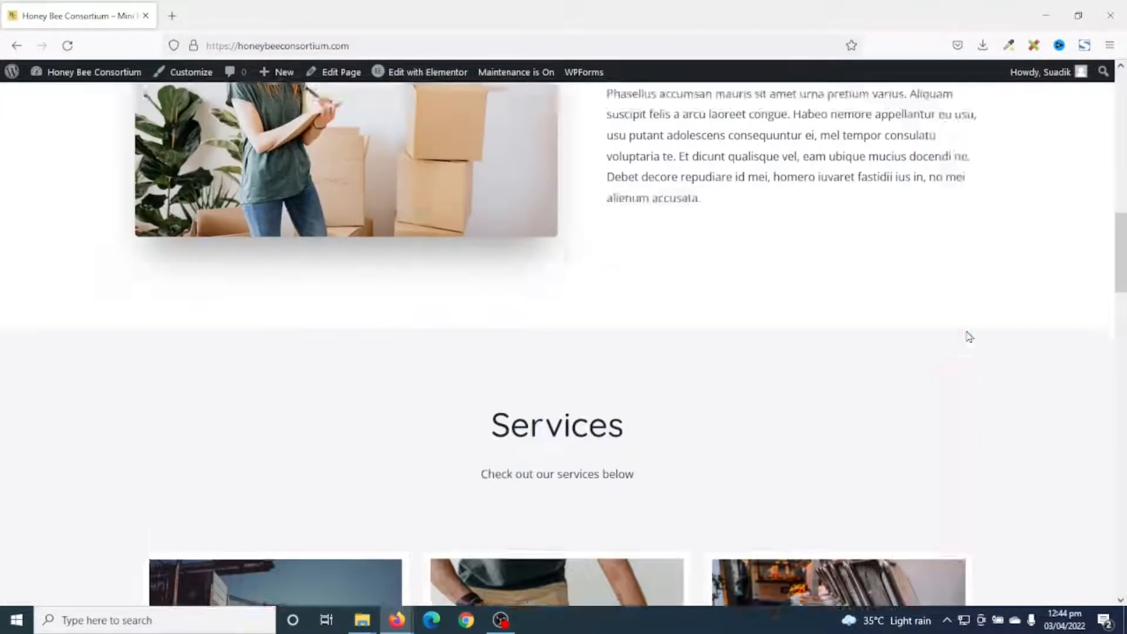
left_click(860, 120)
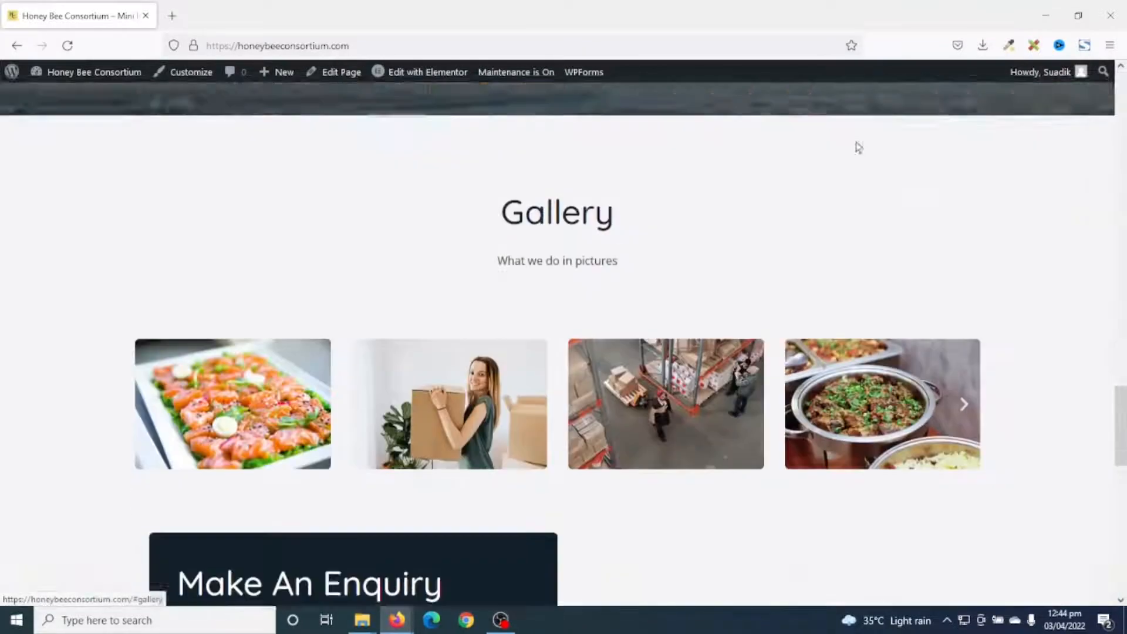
left_click_drag(1123, 454, 1123, 179)
scroll(985, 135, "up", 4)
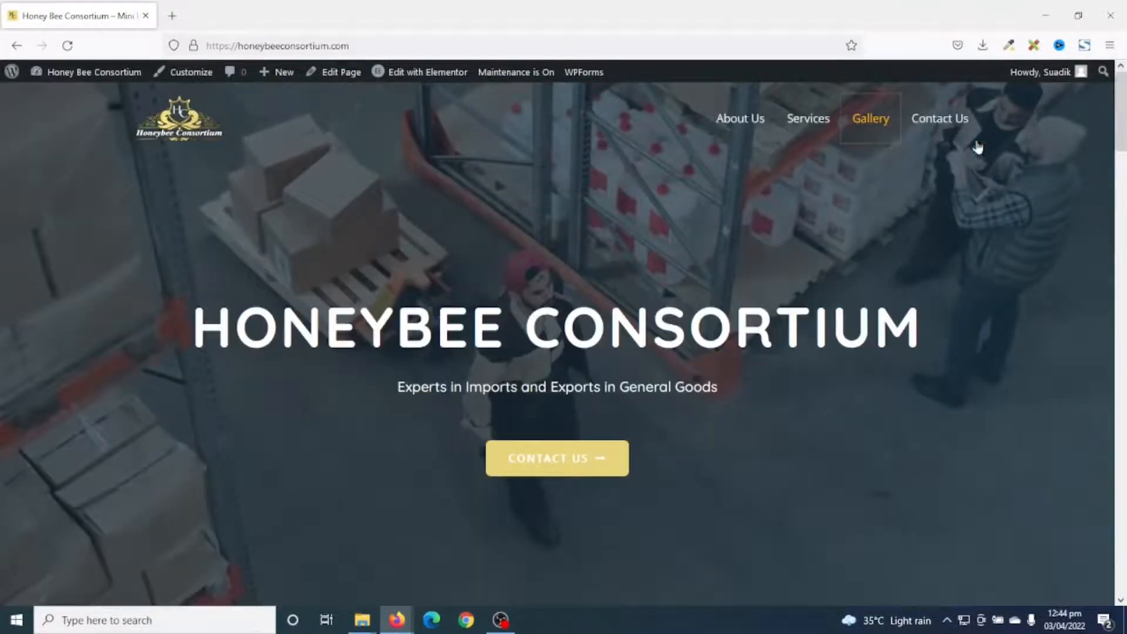
left_click(939, 119)
scroll(838, 530, "up", 10)
middle_click(1082, 158)
middle_click(1070, 190)
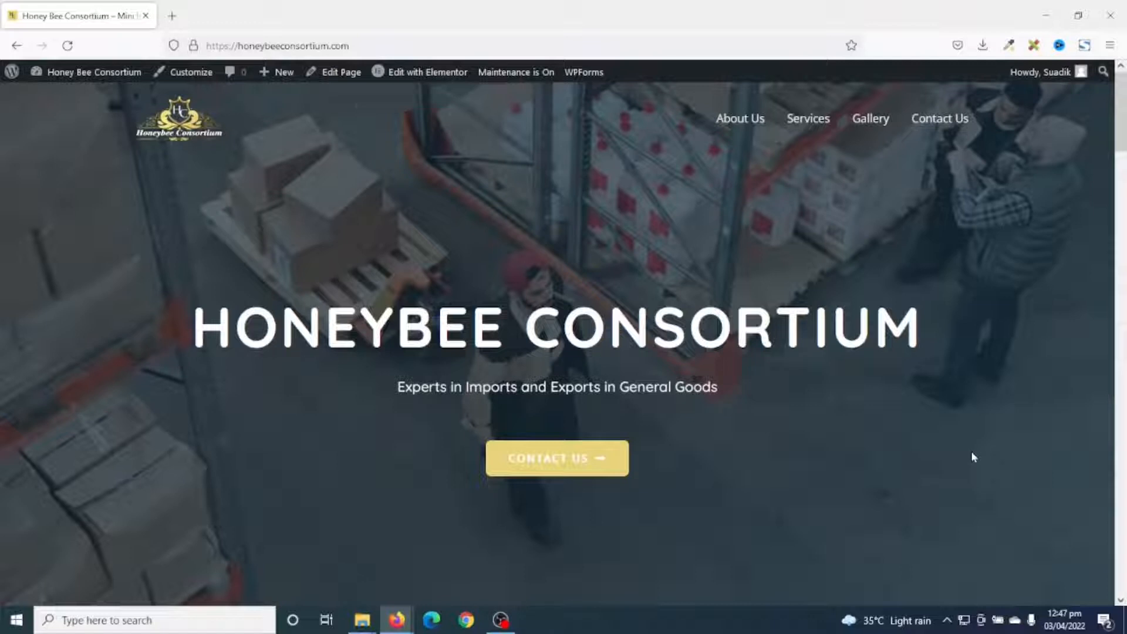
Load the Whooper Web affiliate address dikupages.com/ww.
left_click(314, 47)
key("Down")
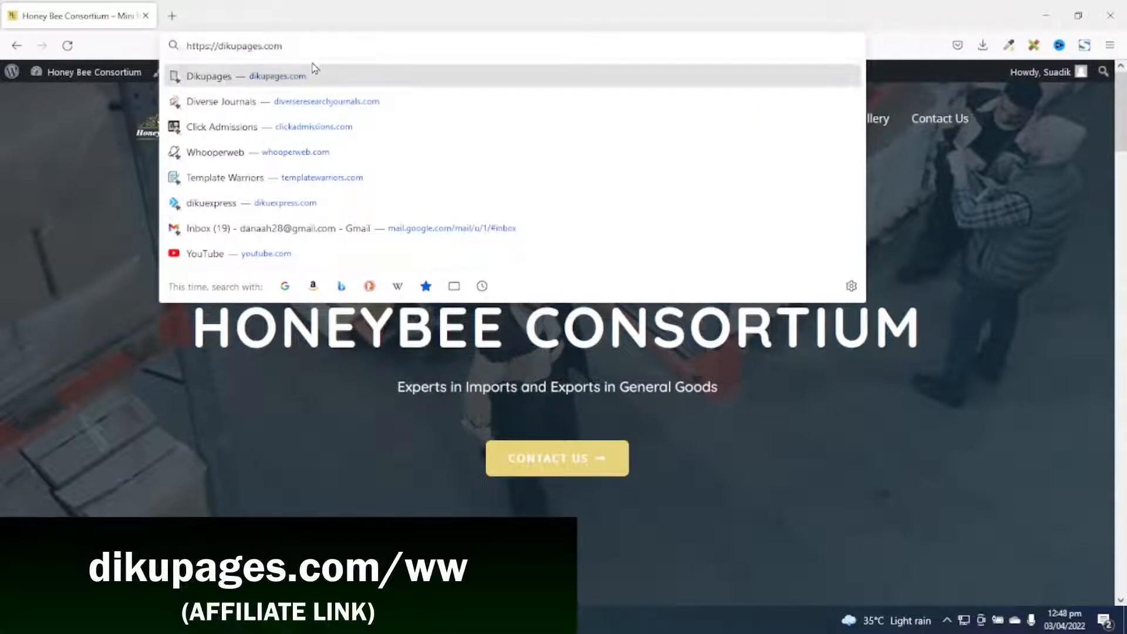
type("/ww")
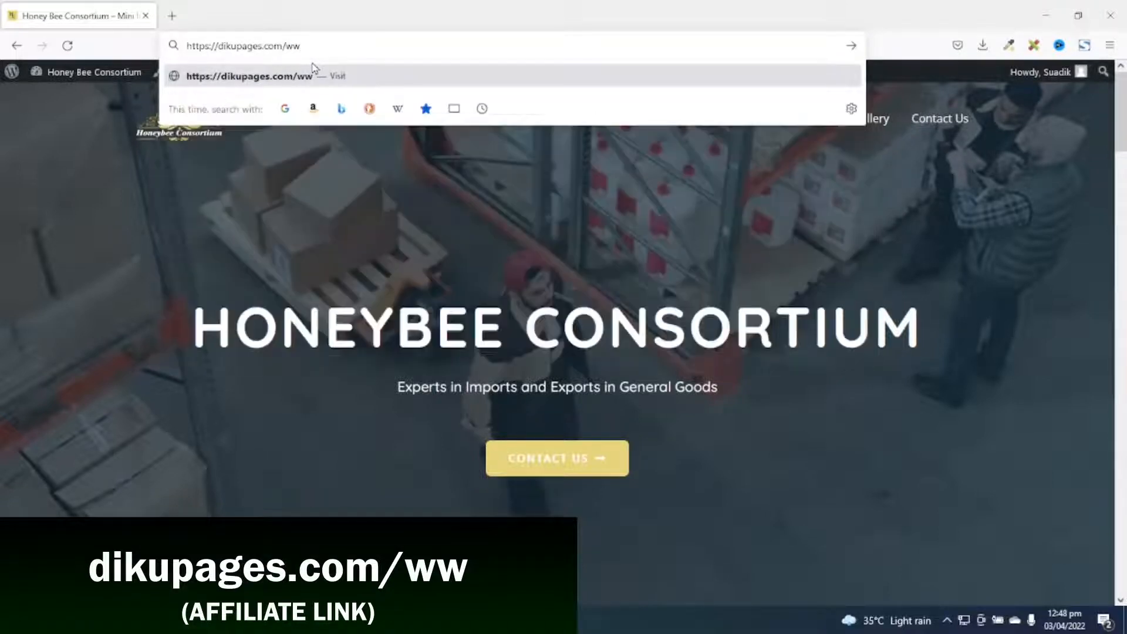
key("Return")
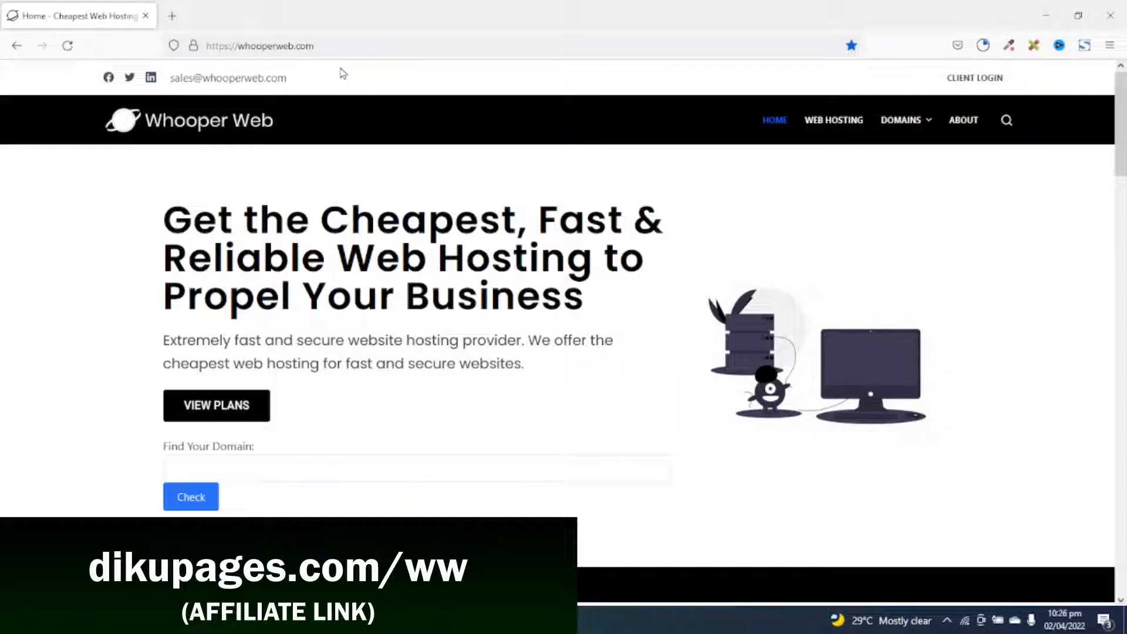
Under Web Hosting's Our Best Plans, choose the Baby Plan (1 website, 5 GB NVMe SSD).
left_click(827, 133)
scroll(781, 258, "down", 6)
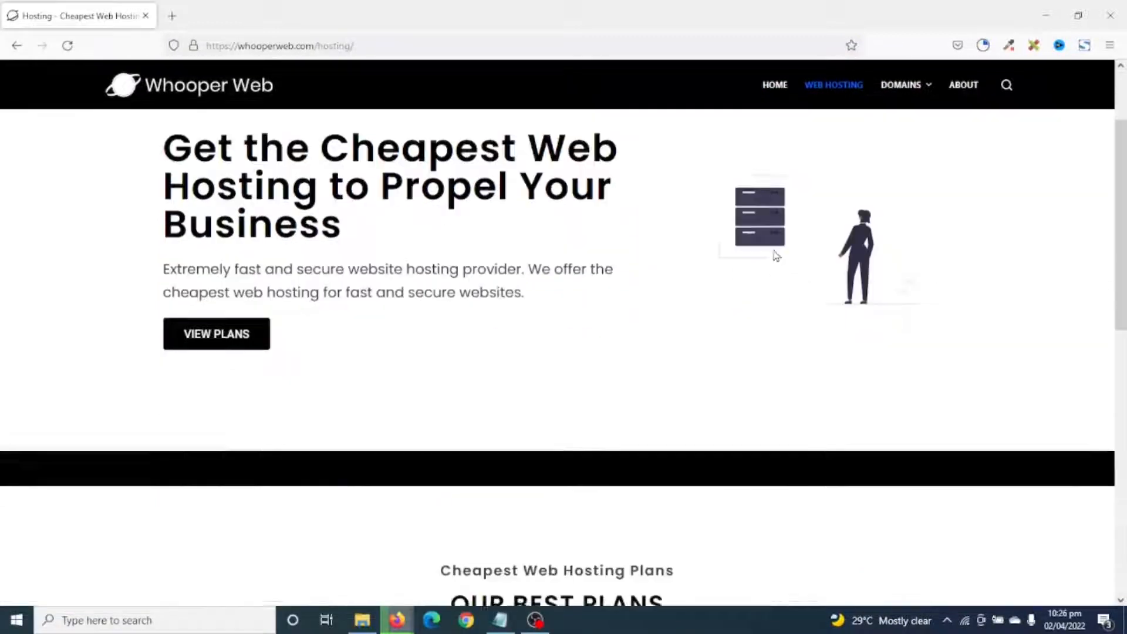
scroll(775, 263, "down", 2)
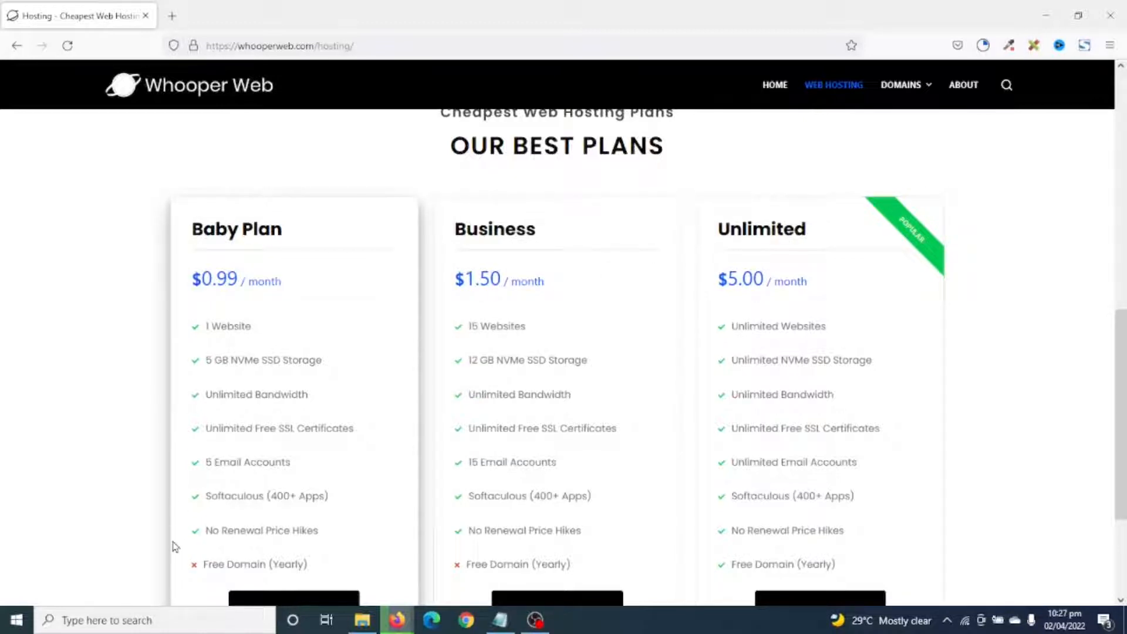
scroll(347, 307, "down", 1)
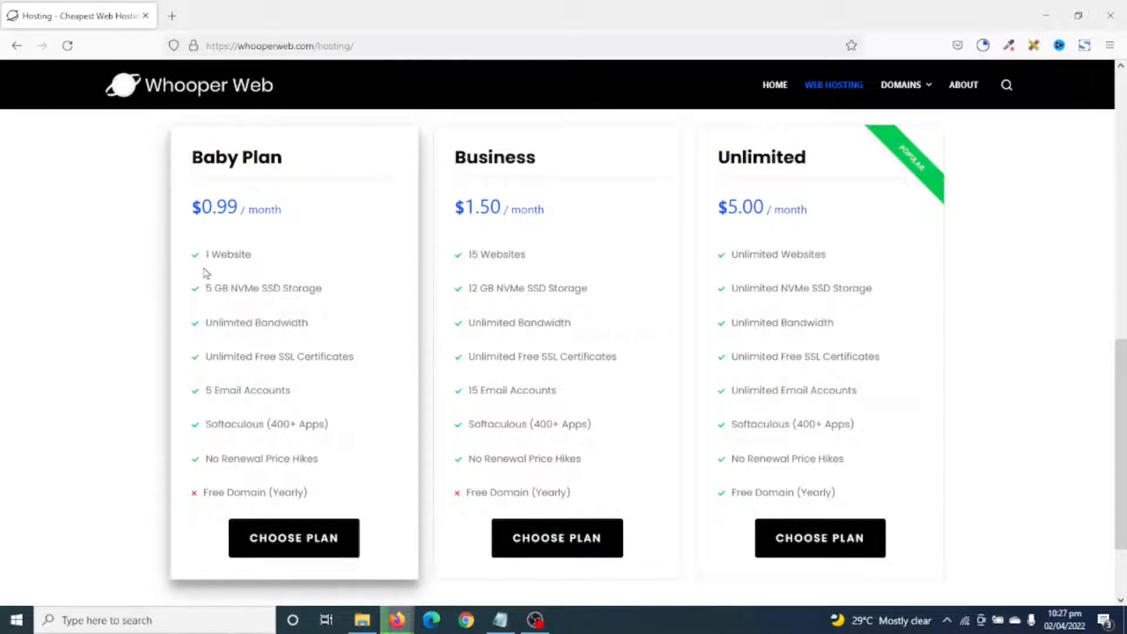
left_click_drag(205, 257, 259, 259)
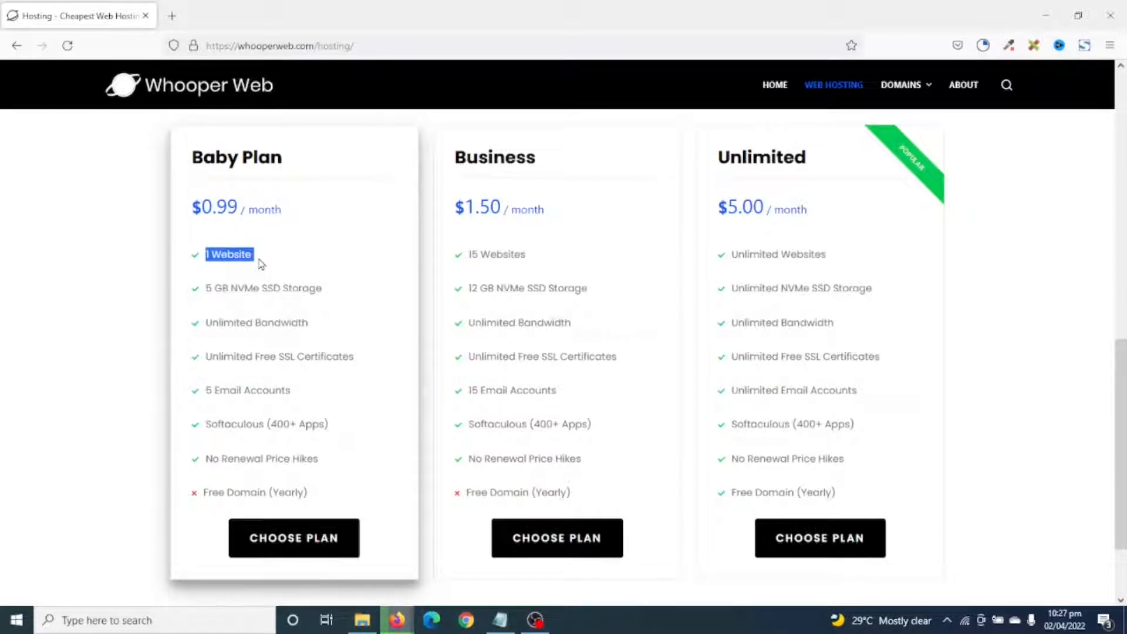
left_click_drag(206, 293, 285, 305)
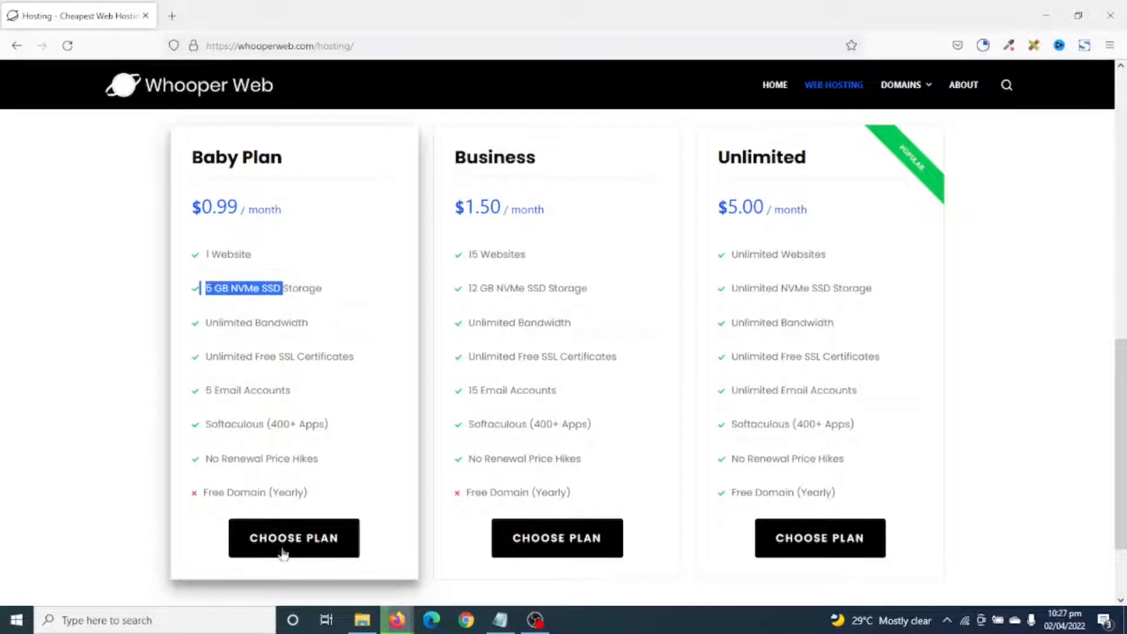
left_click(261, 535)
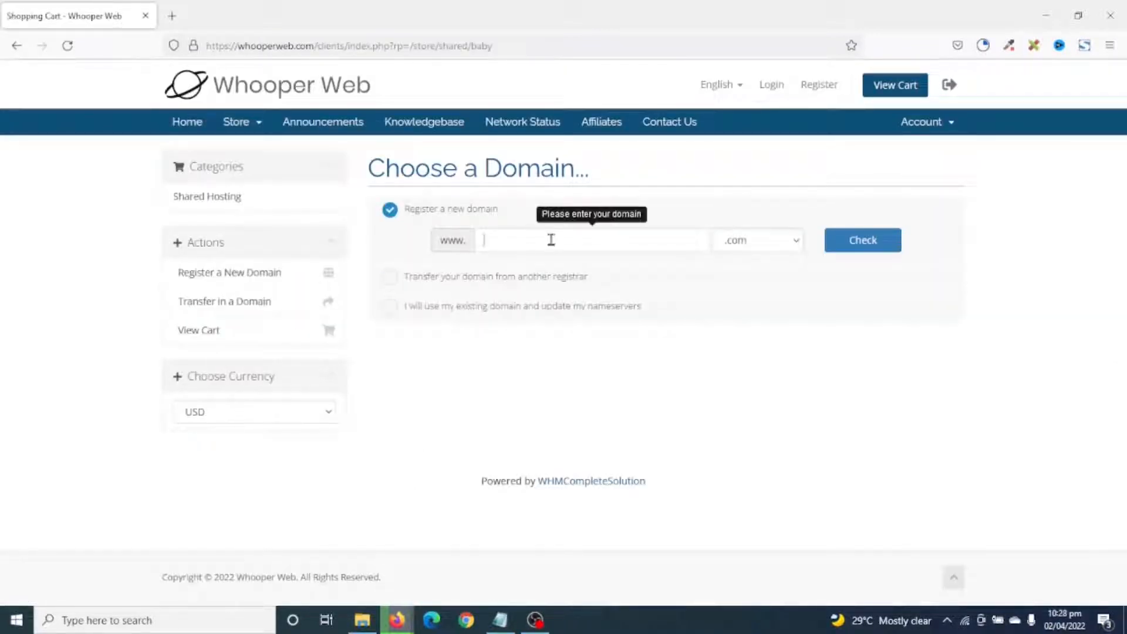
Compare the transfer and existing-domain options, then settle on Register a new domain.
left_click(535, 247)
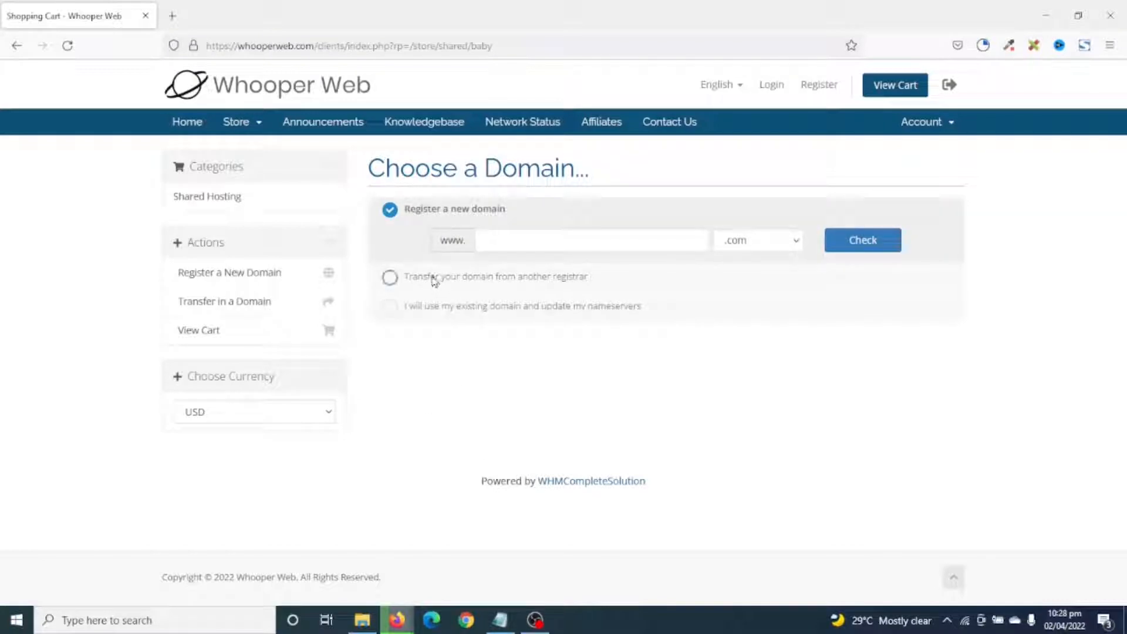
left_click(434, 279)
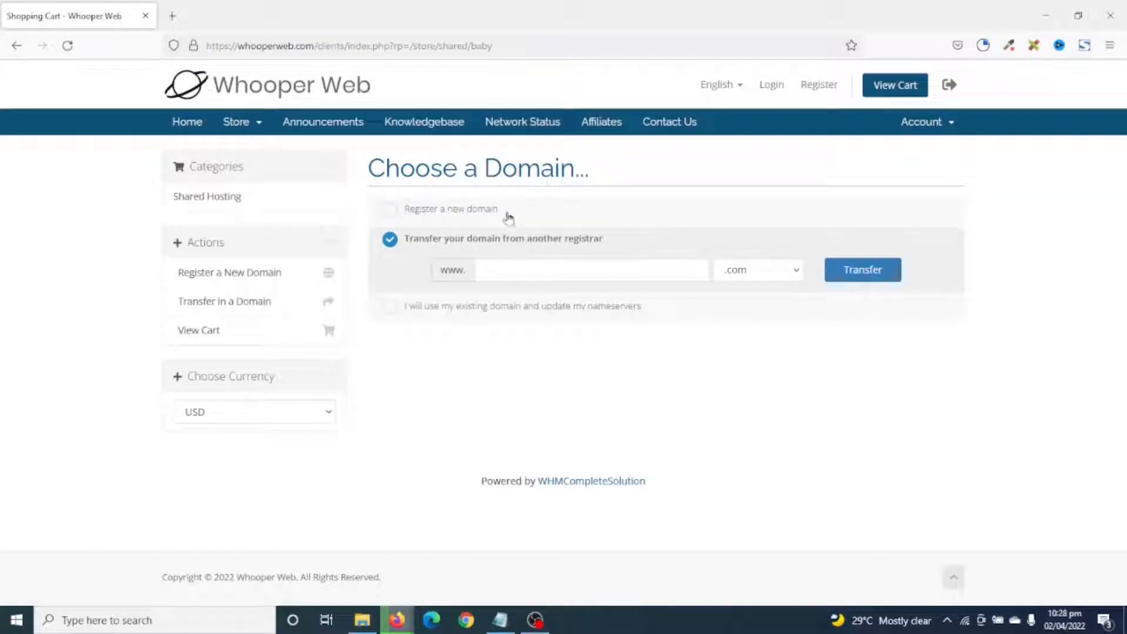
left_click(435, 312)
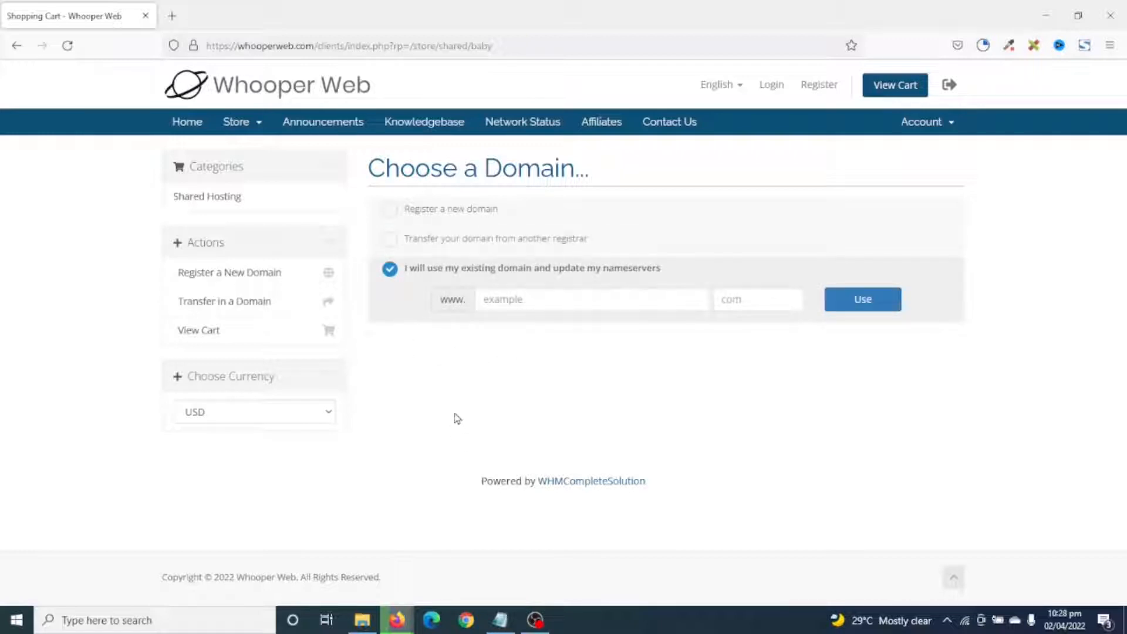
left_click(438, 210)
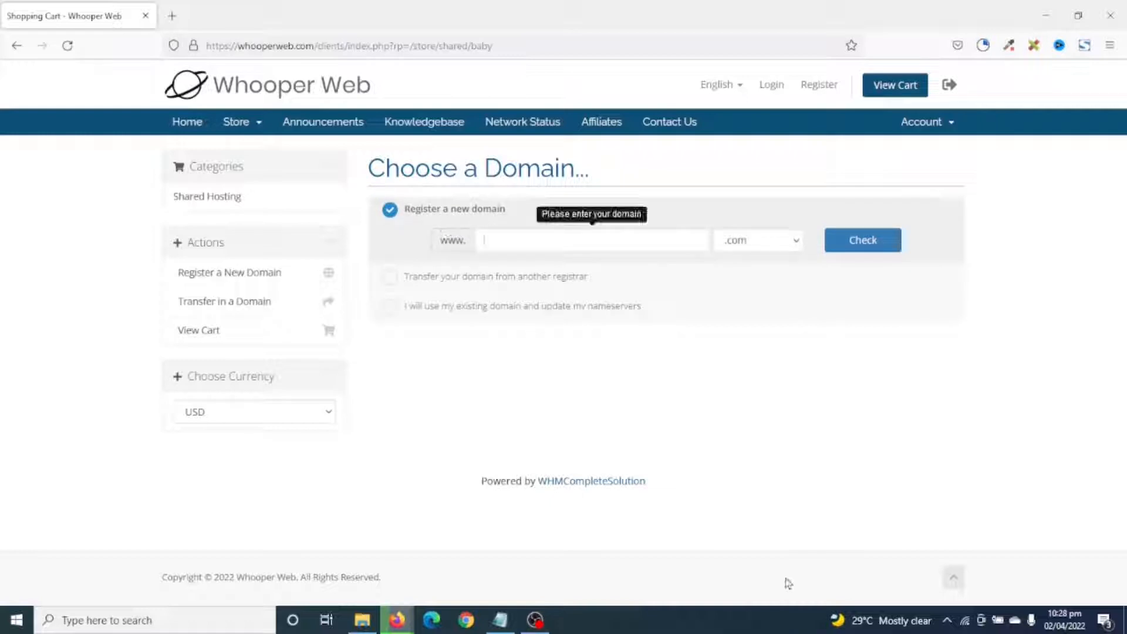
Check honeybeeconsortium with .com, confirm it's available at 11.00 USD, and continue.
type("hon")
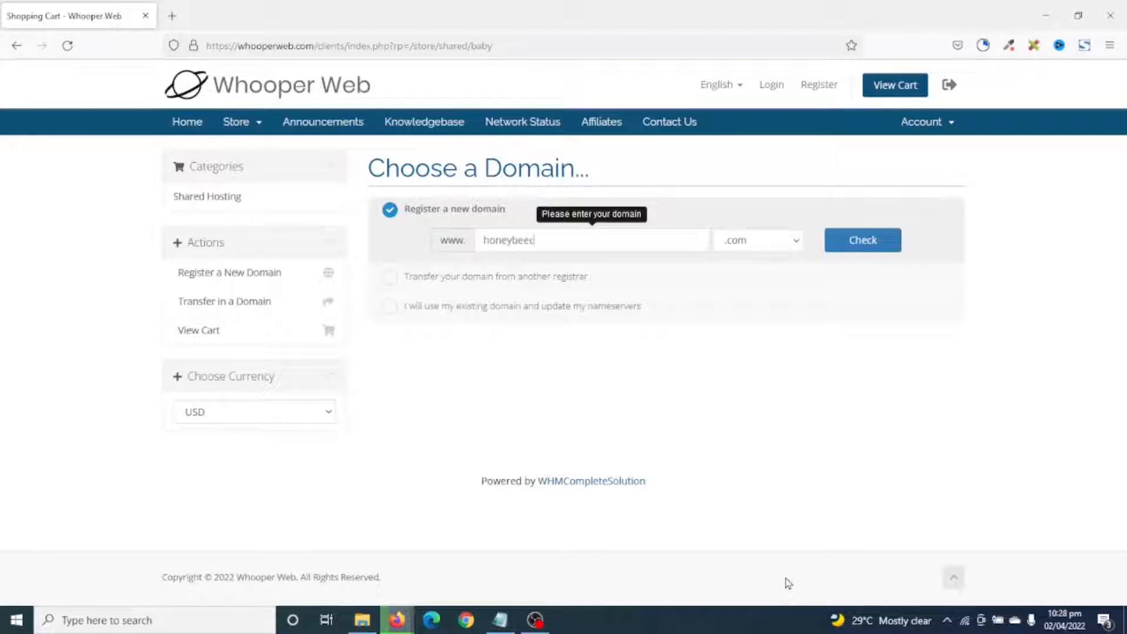
type("eybeeconsortium")
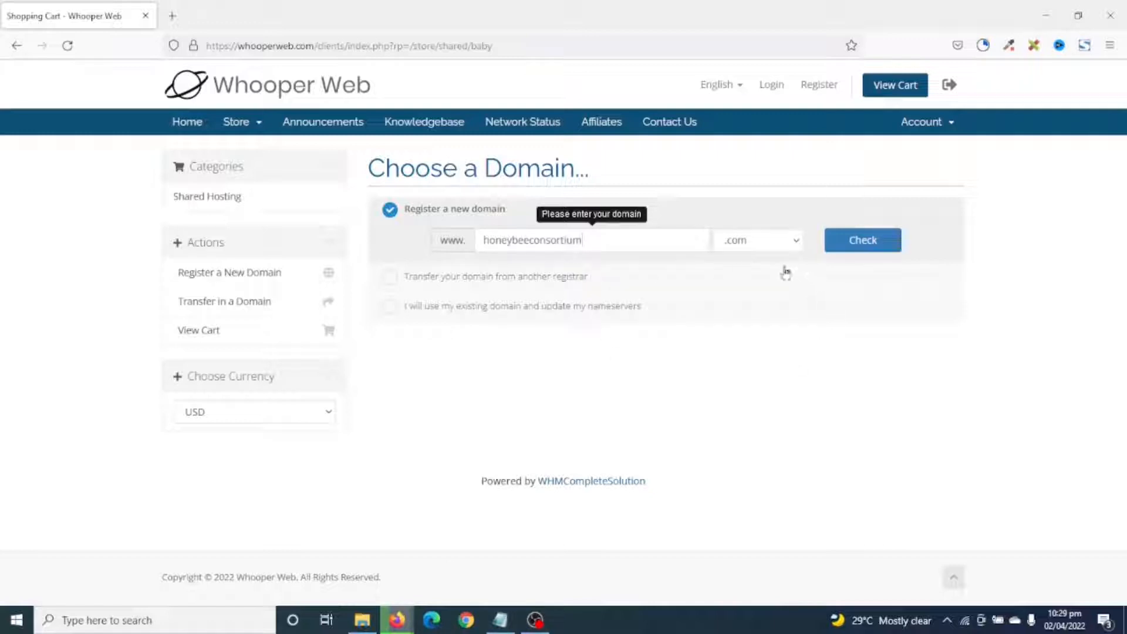
left_click(778, 245)
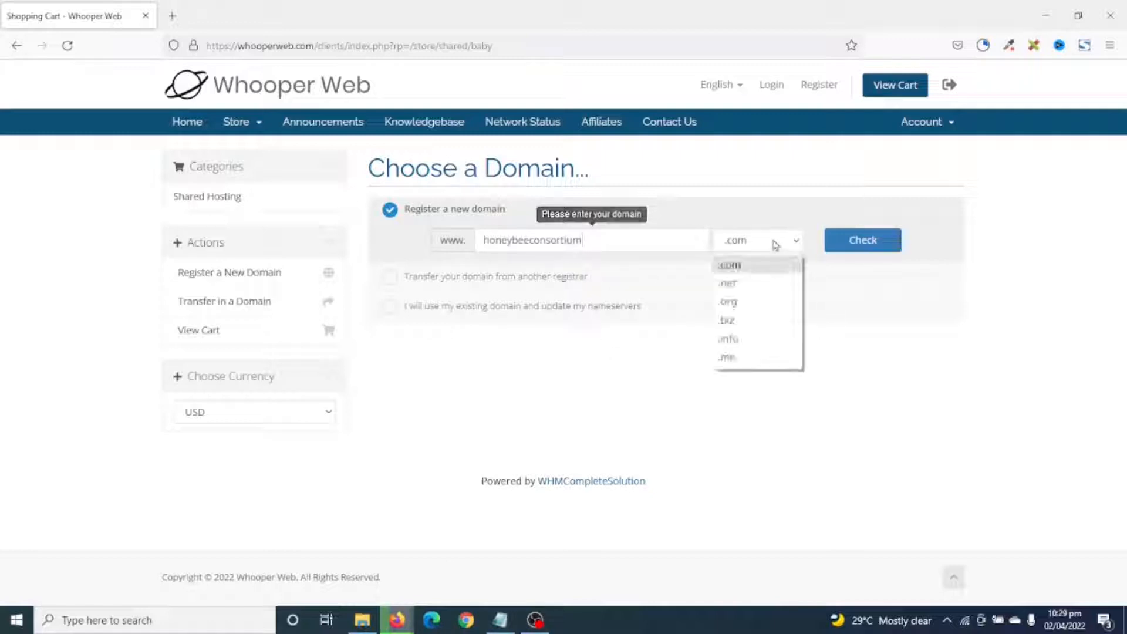
left_click(741, 271)
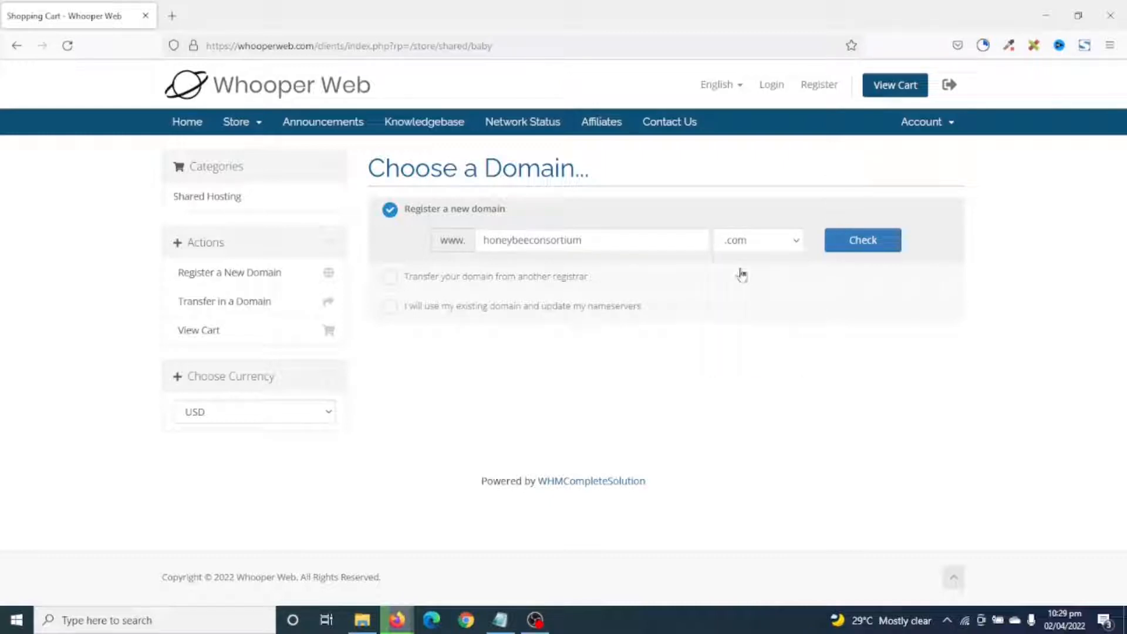
left_click(863, 250)
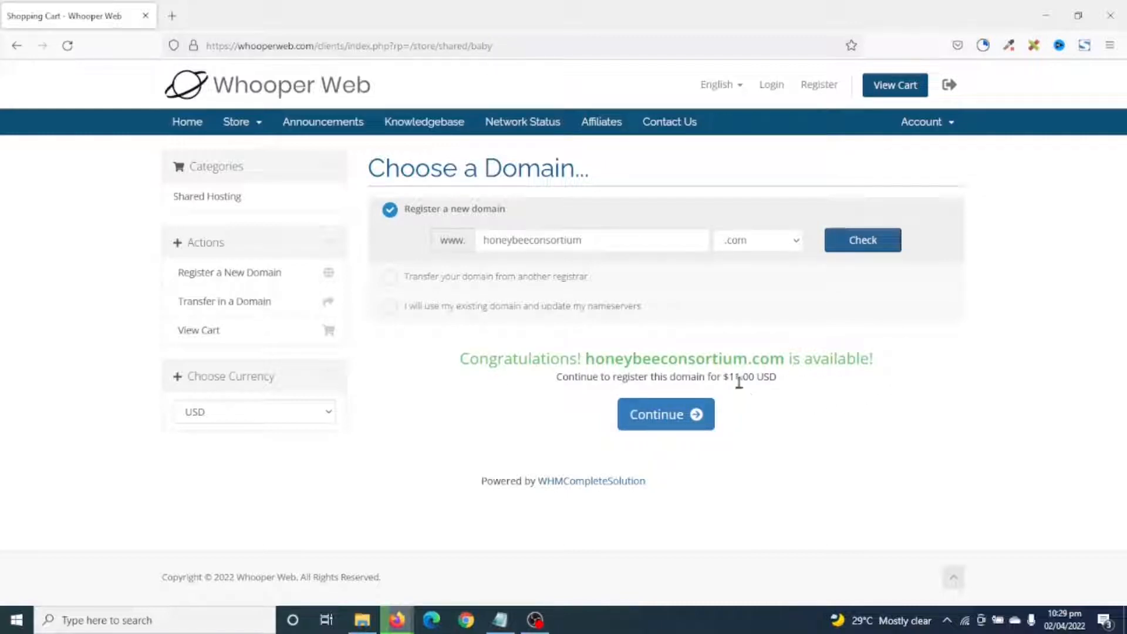
left_click_drag(730, 378, 796, 383)
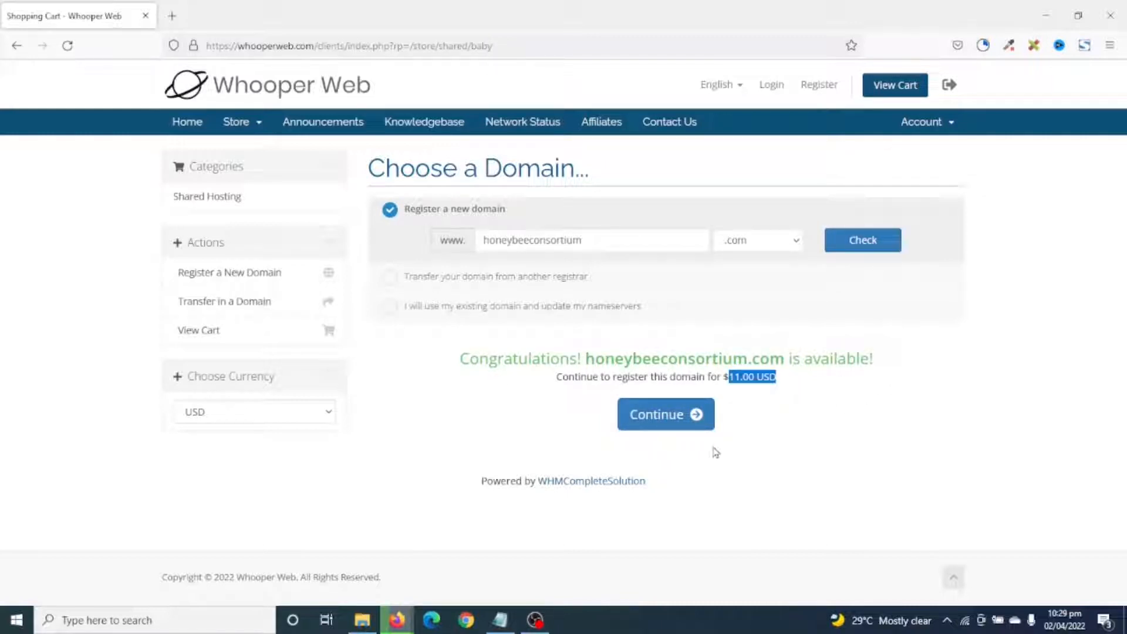
left_click(668, 428)
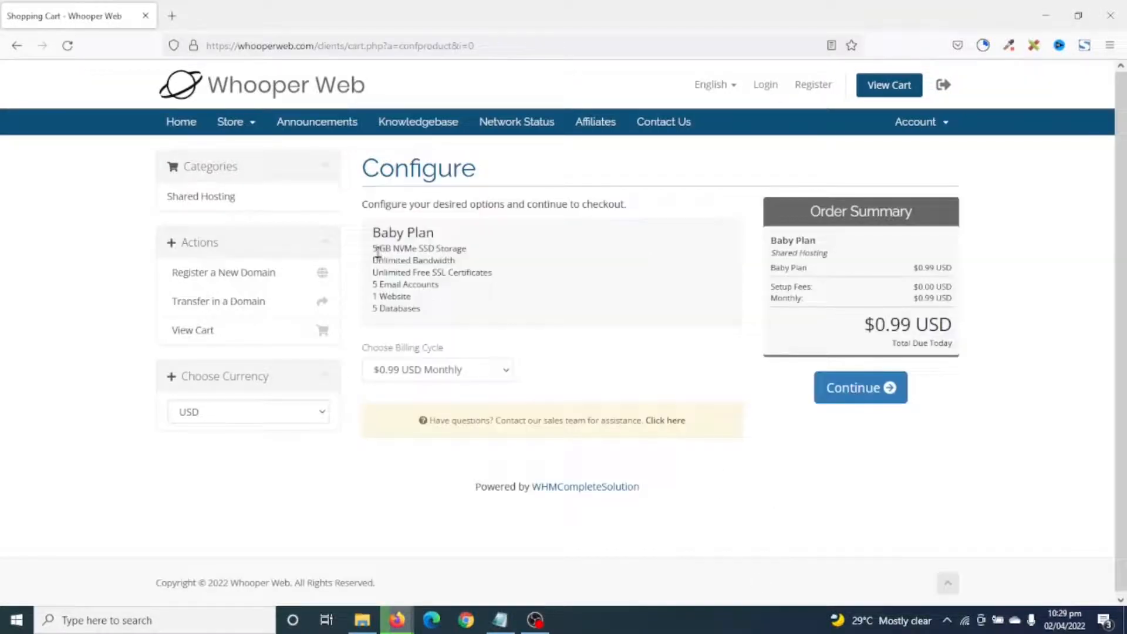
Set the Baby Plan billing cycle to annual at $11.80 and continue.
left_click_drag(379, 248, 433, 317)
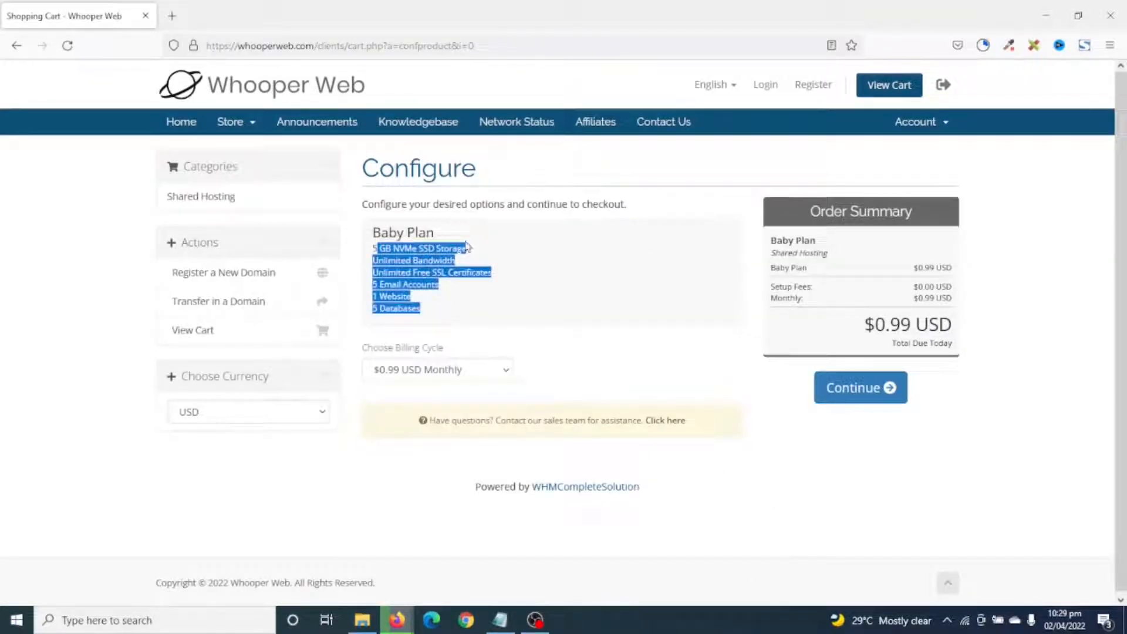
left_click(420, 376)
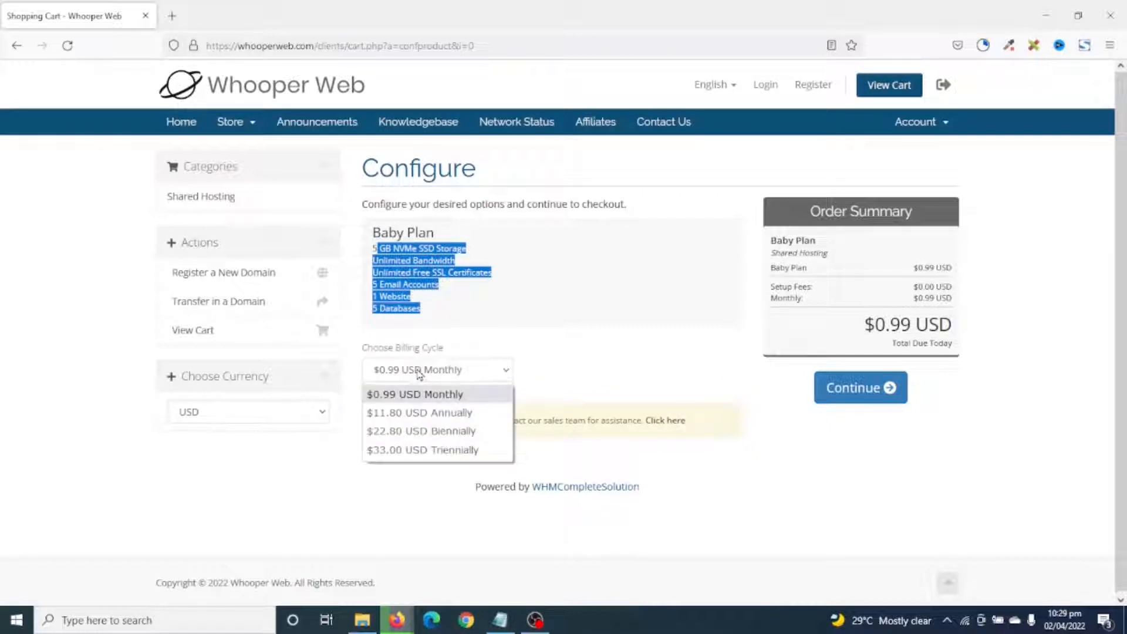
left_click(438, 414)
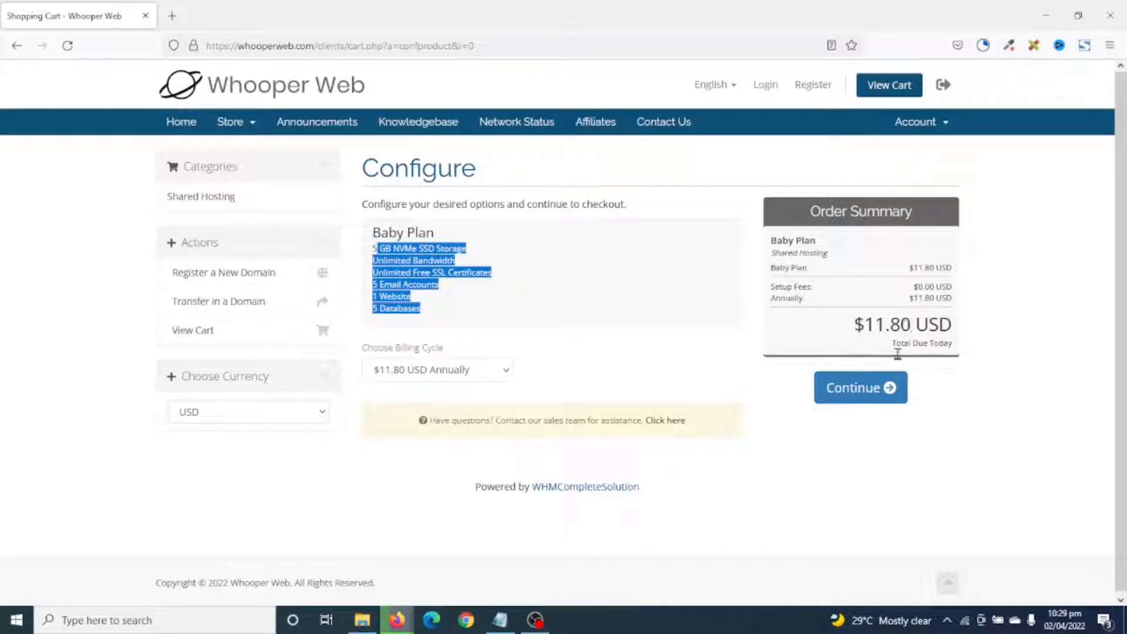
left_click(859, 399)
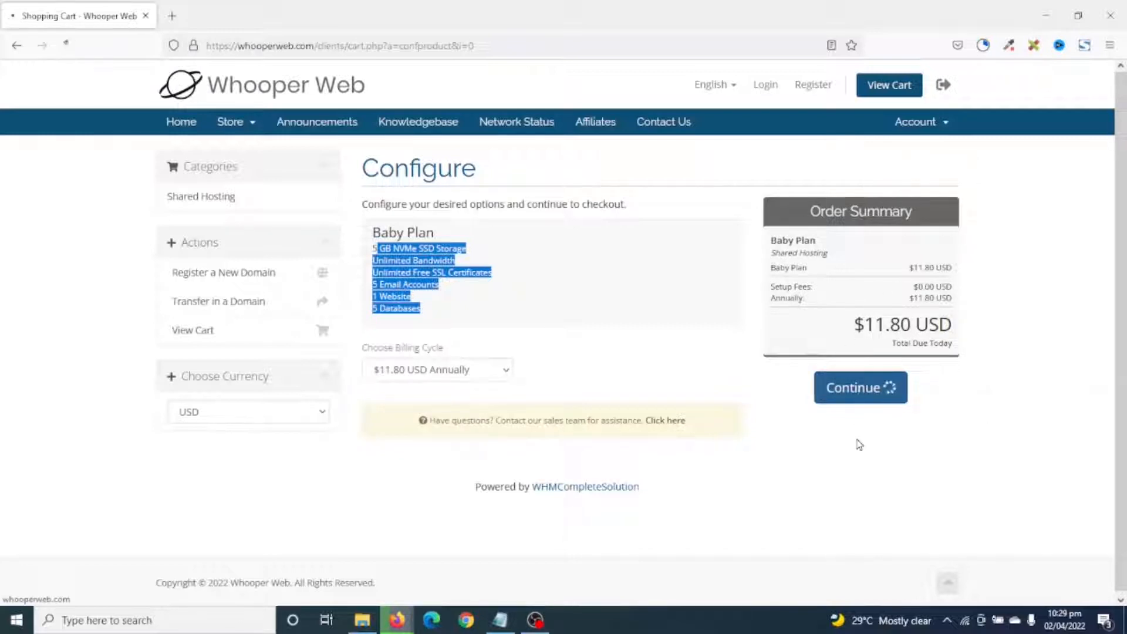
Include ID Protection and Email Forwarding for the domain and proceed to Review & Checkout.
left_click(515, 310)
left_click(782, 305)
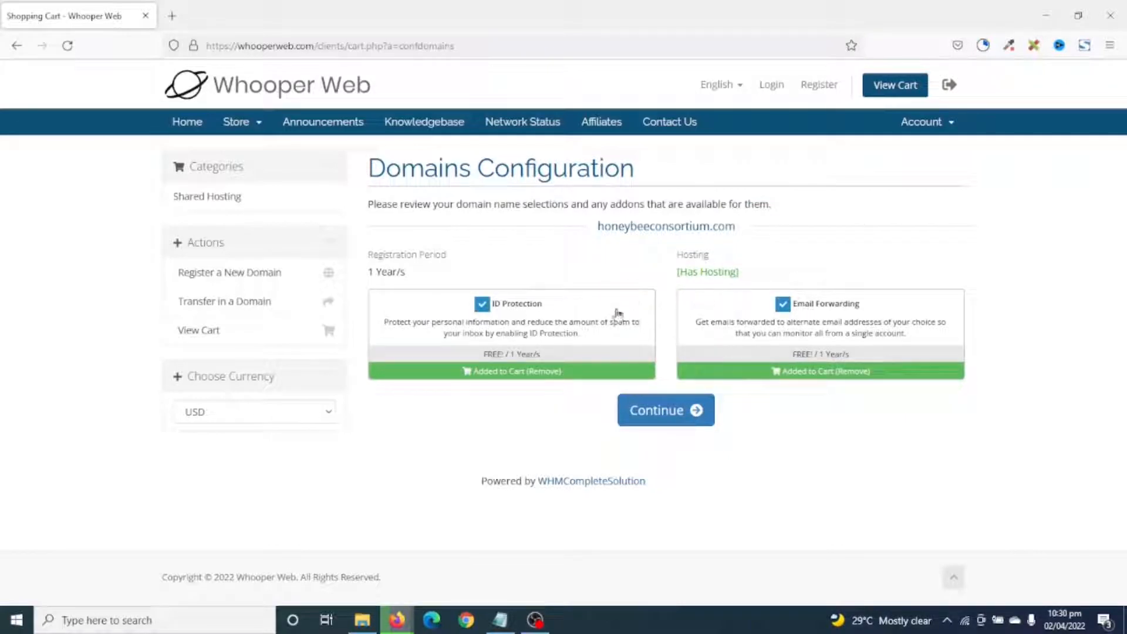
left_click(662, 414)
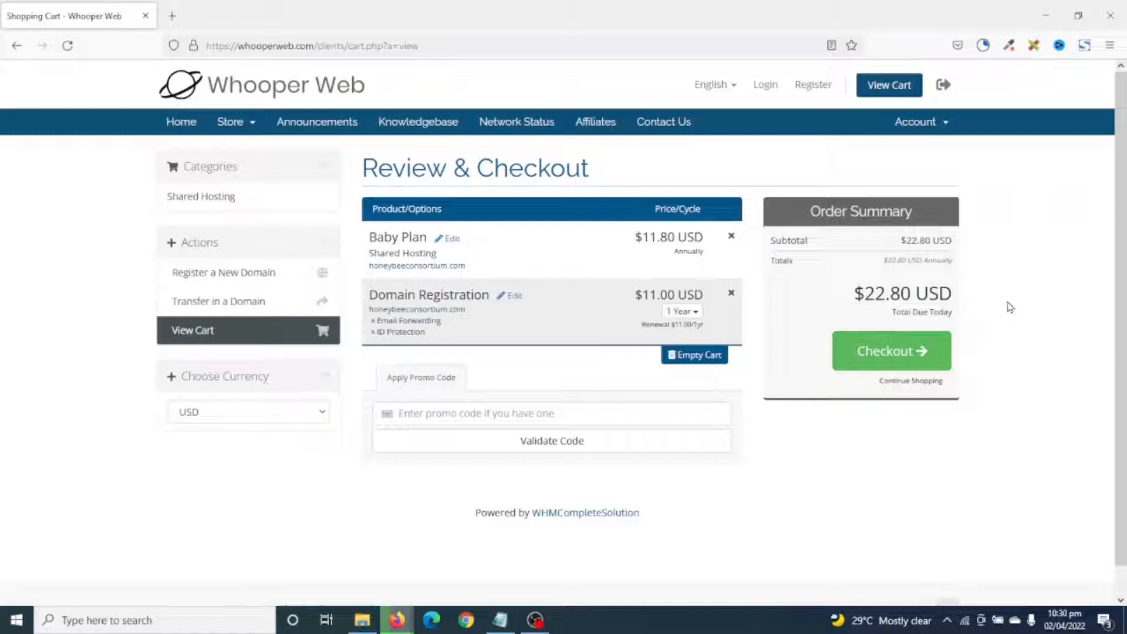
Check out, fill in the captcha, and complete the order for the Baby Plan and domain.
left_click(891, 355)
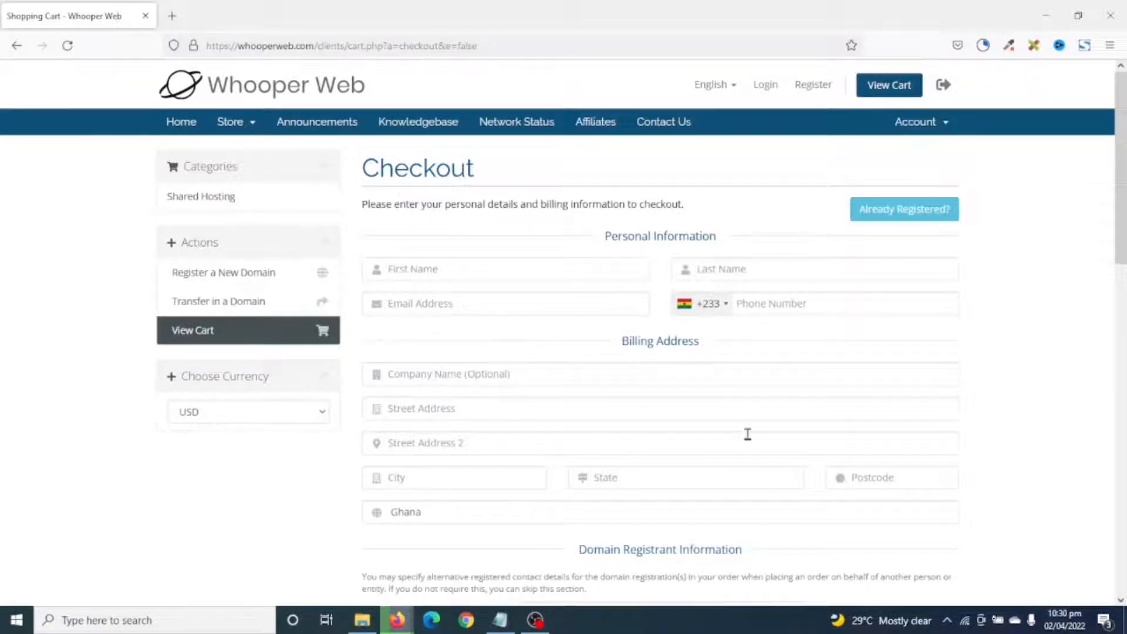
scroll(717, 516, "down", 5)
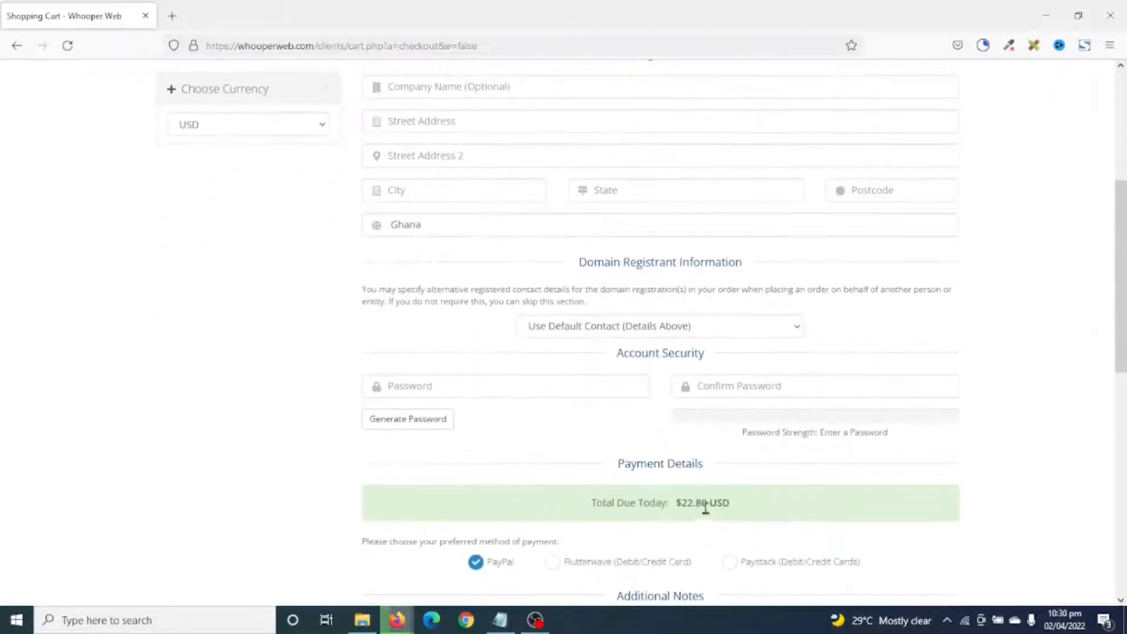
scroll(775, 420, "down", 1)
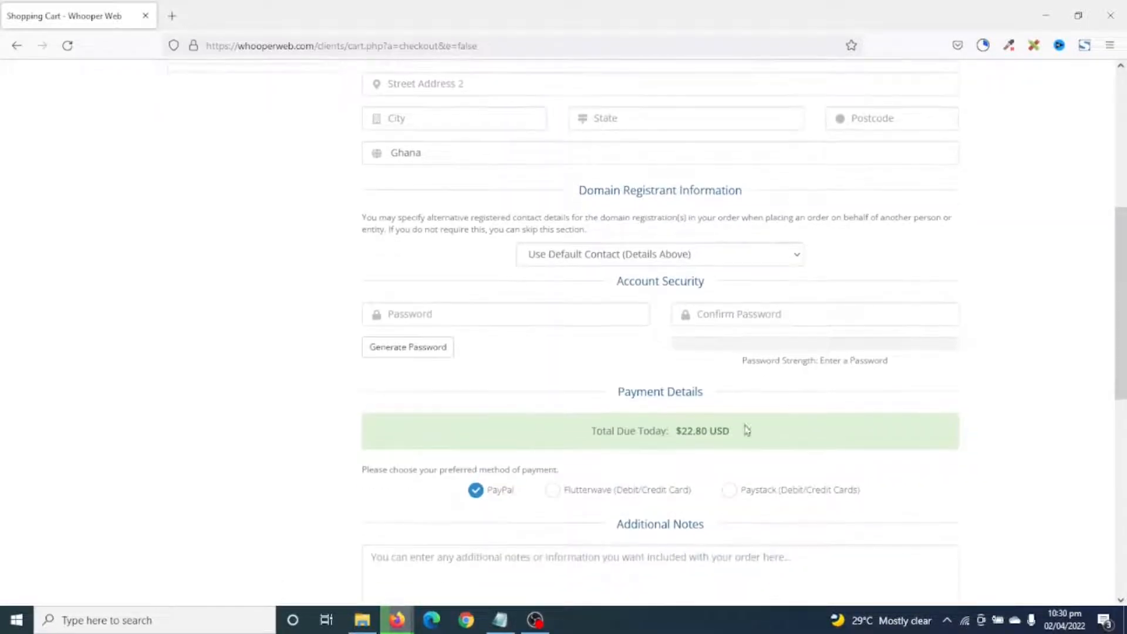
scroll(716, 532, "up", 6)
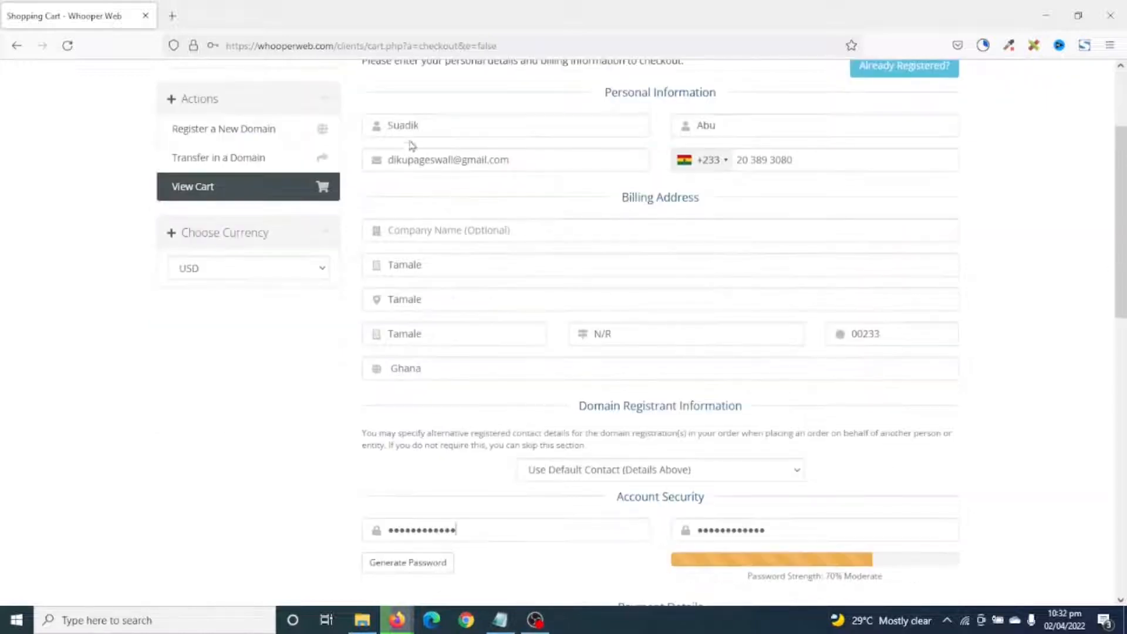
scroll(673, 229, "down", 4)
scroll(682, 254, "down", 3)
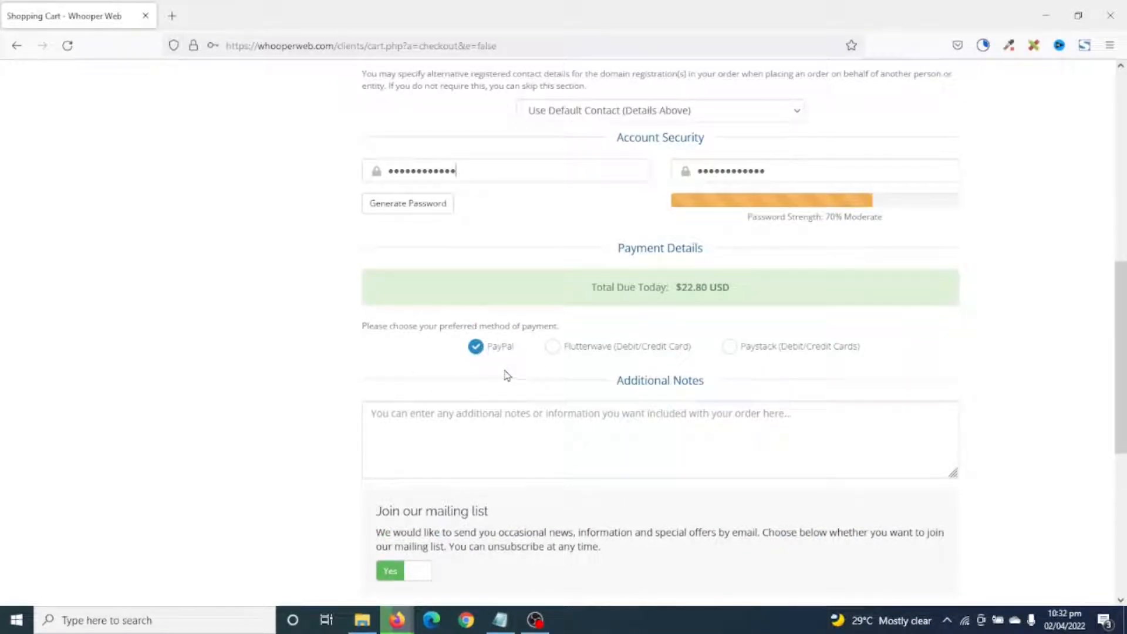
scroll(520, 363, "down", 5)
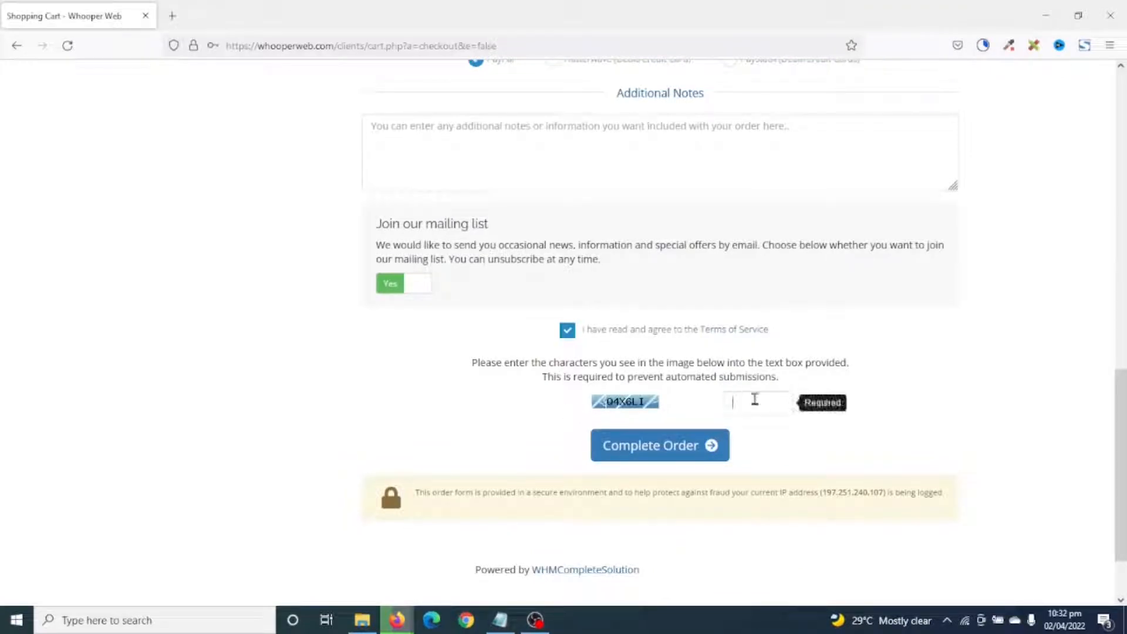
type("Q4X6LI")
left_click(659, 454)
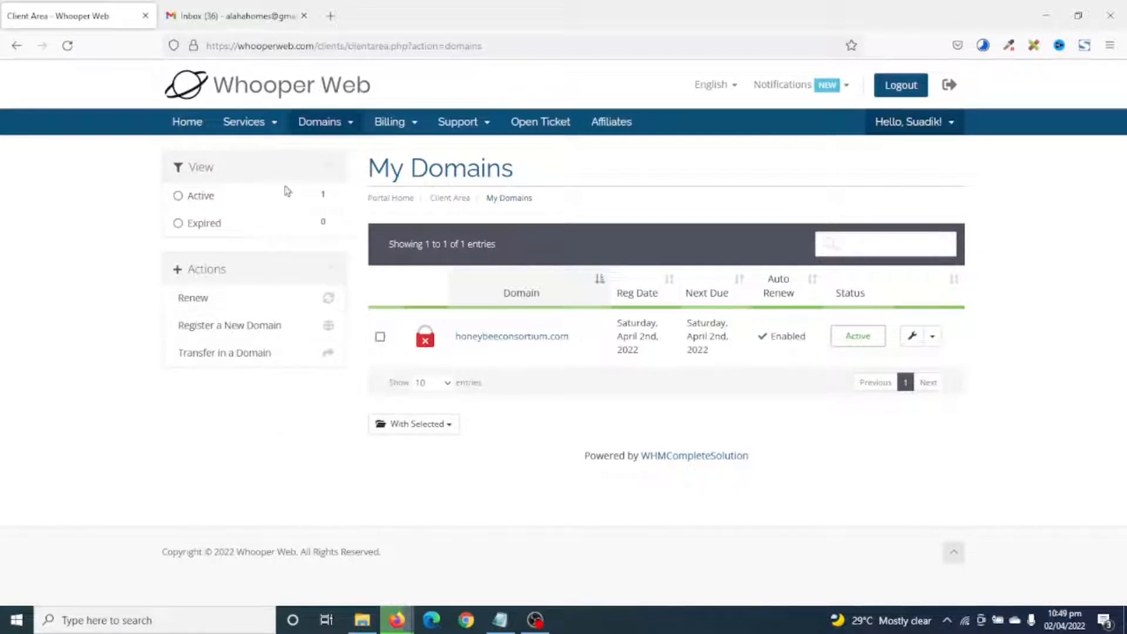
Switch to the Gmail inbox tab showing the new Whooper Web emails.
left_click(238, 15)
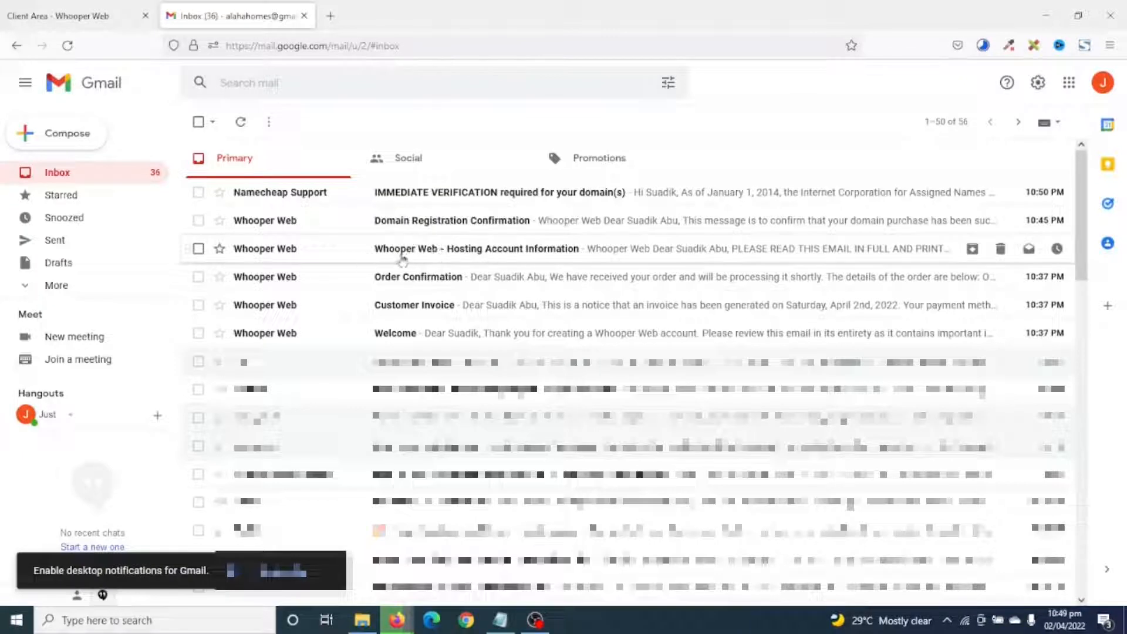
Open the Hosting Account Information email's control panel link in a new tab.
left_click(537, 252)
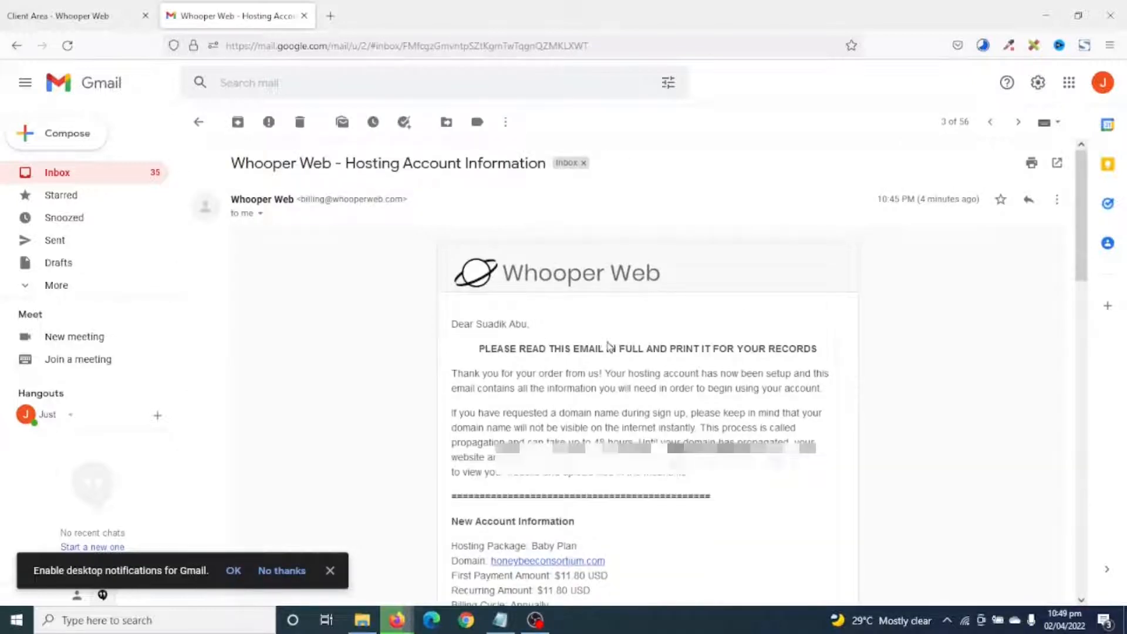
scroll(612, 348, "down", 4)
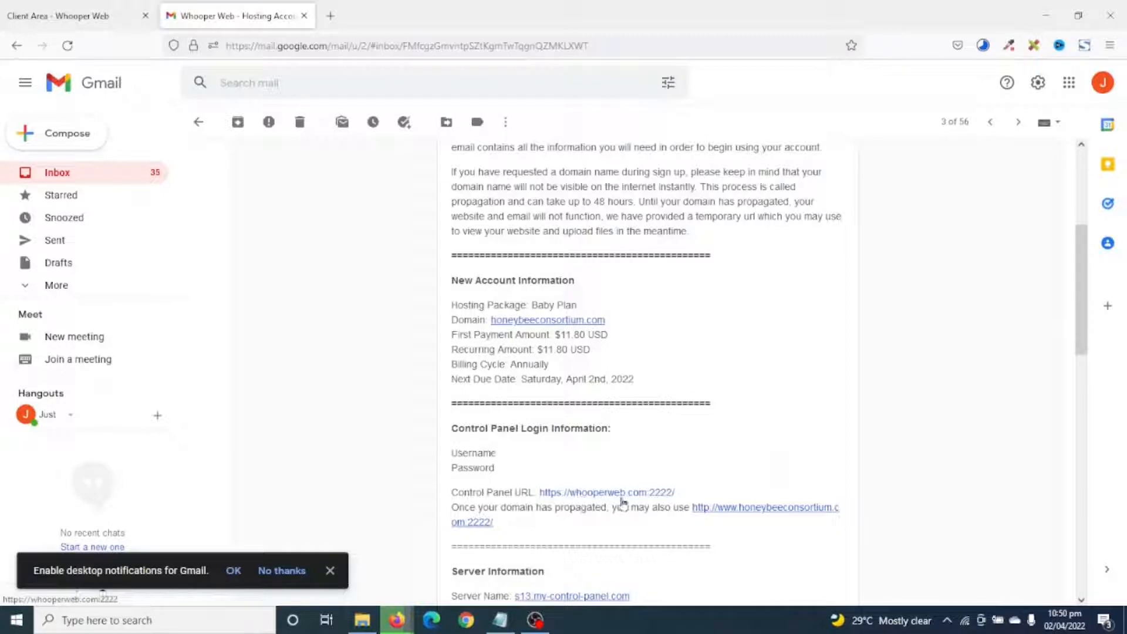
left_click_drag(539, 493, 675, 492)
right_click(661, 492)
left_click(720, 191)
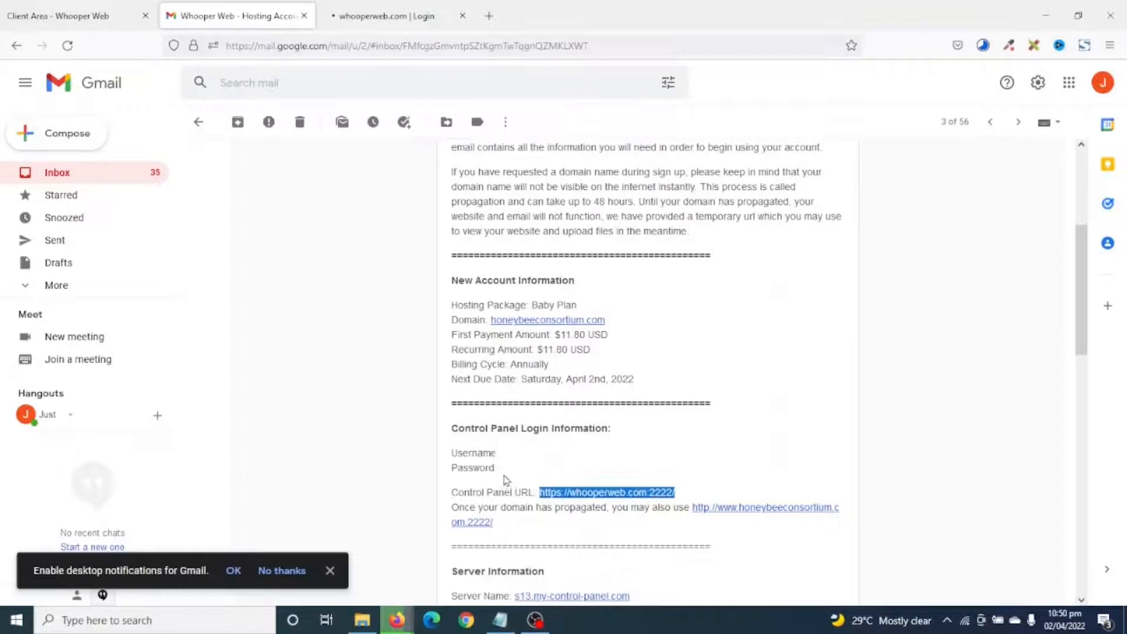
On the DirectAdmin login page, enter the account username and paste the password.
key("ctrl+Tab")
type("honeybee")
key("Tab")
key("ctrl+v")
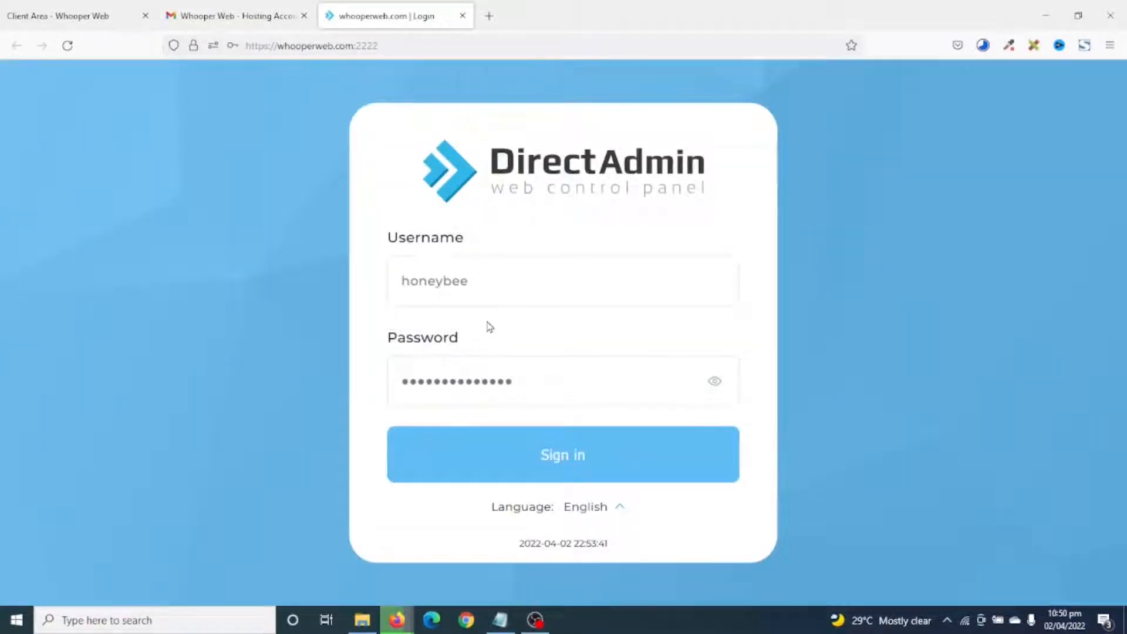
Sign in to DirectAdmin and launch Softaculous Auto Installer from Extra Features.
left_click(508, 464)
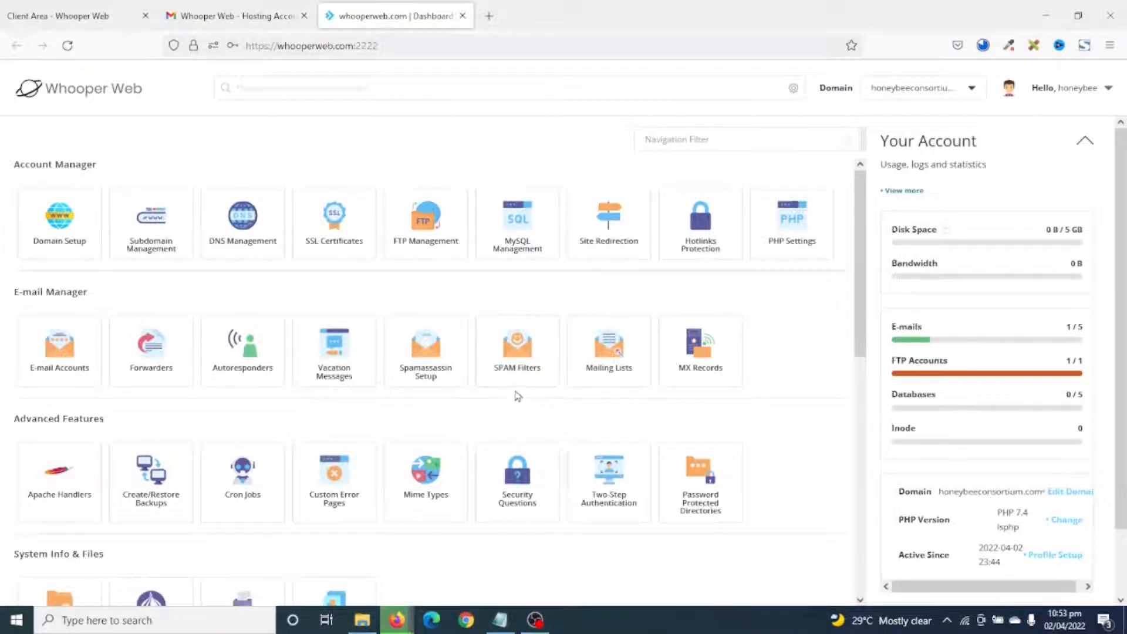
scroll(517, 396, "down", 6)
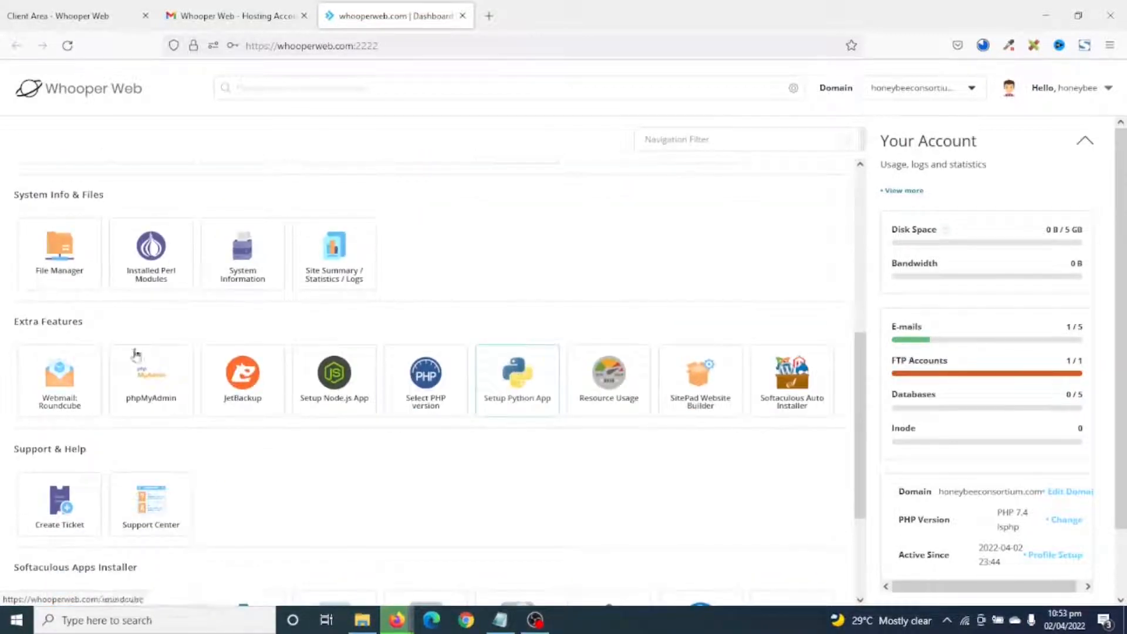
left_click(789, 382)
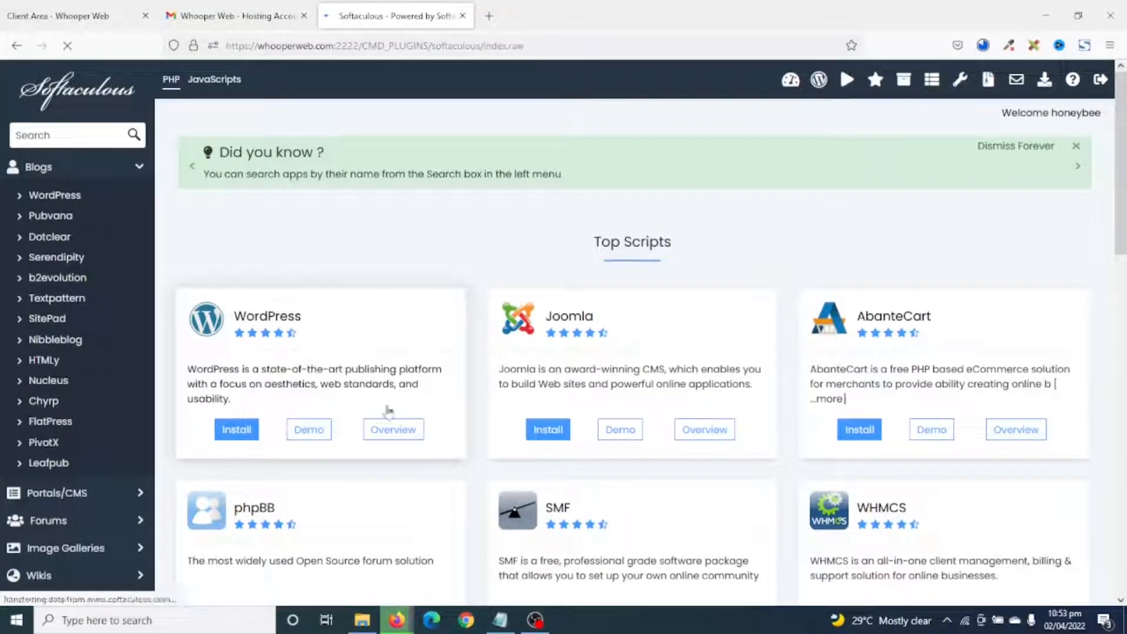
left_click(236, 439)
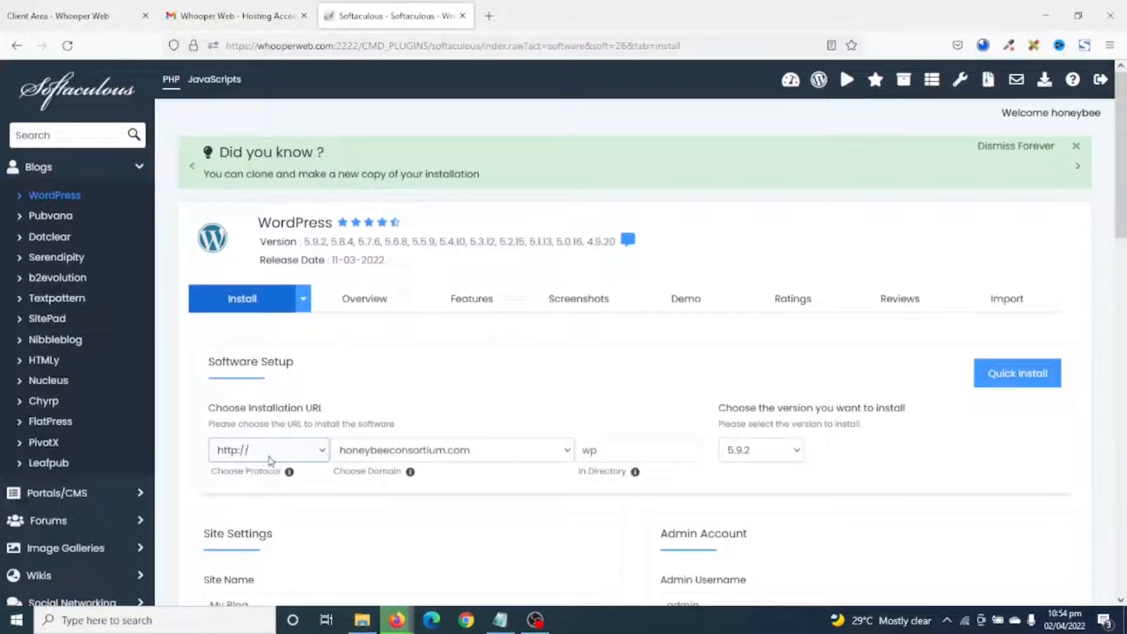
left_click(271, 452)
left_click(242, 512)
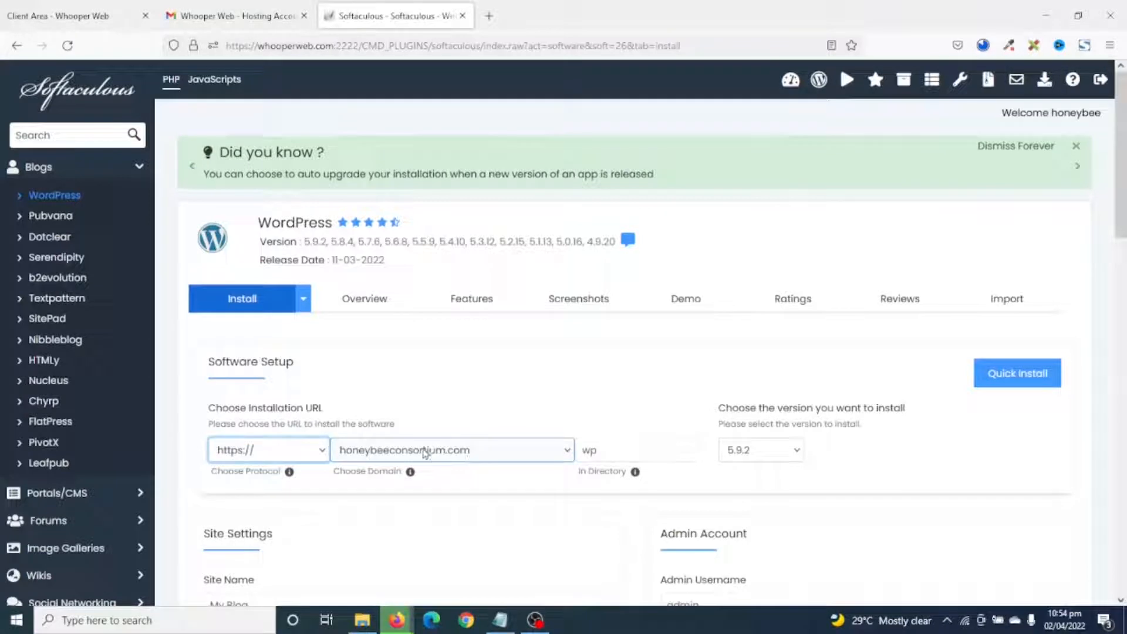
left_click(624, 450)
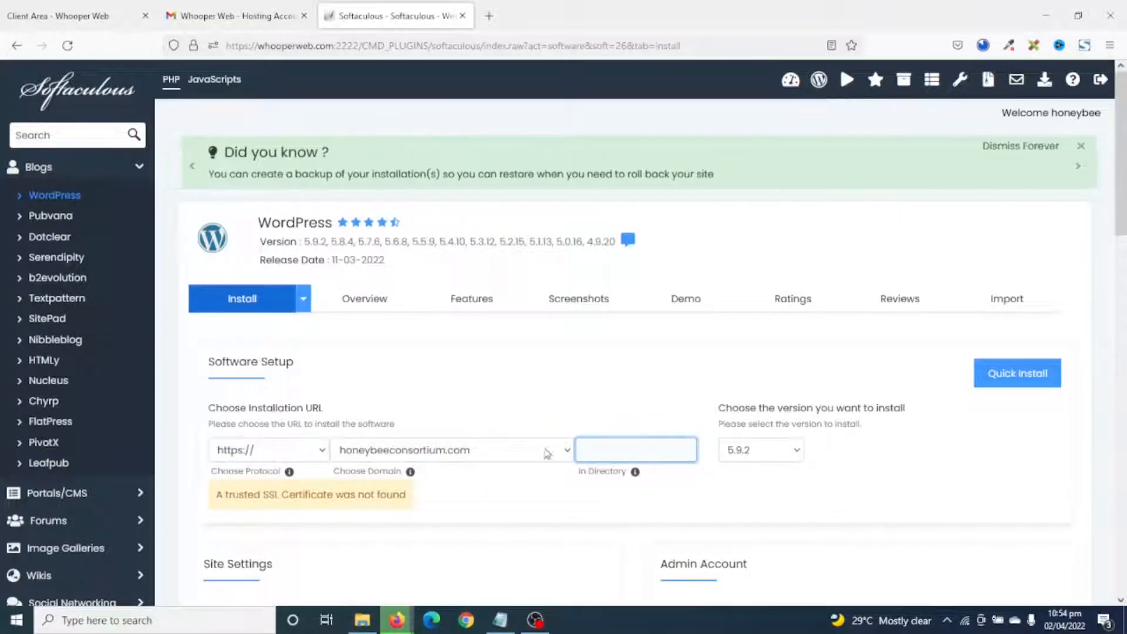
Replace site name My Blog with Honey Bee Consortium, fill remaining details, and run the install.
scroll(648, 473, "down", 3)
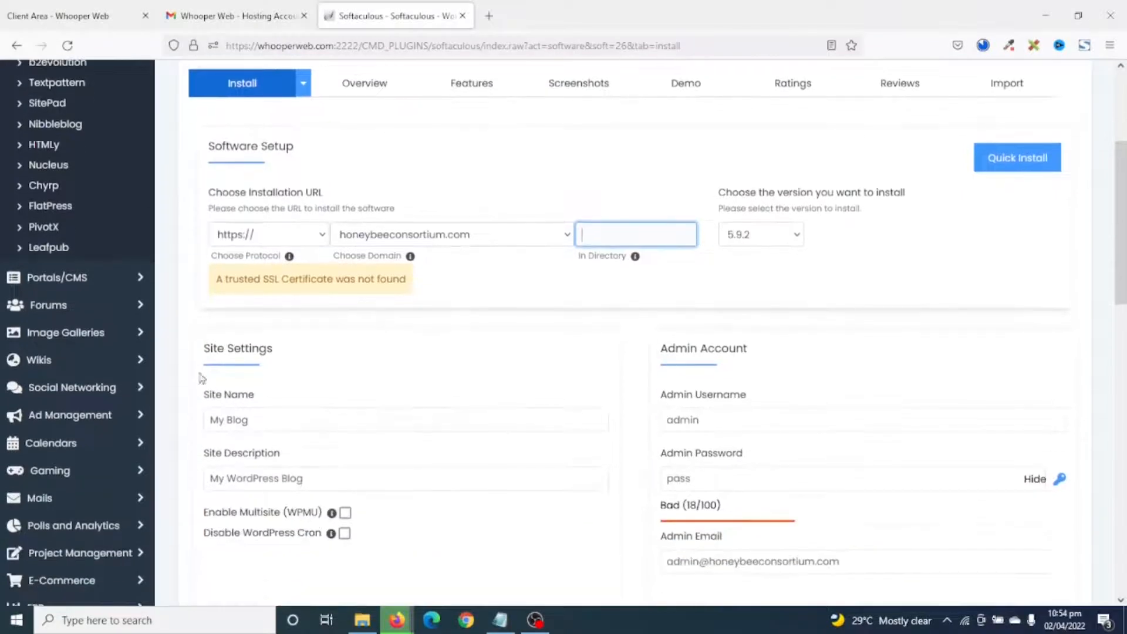
left_click_drag(295, 425, 158, 414)
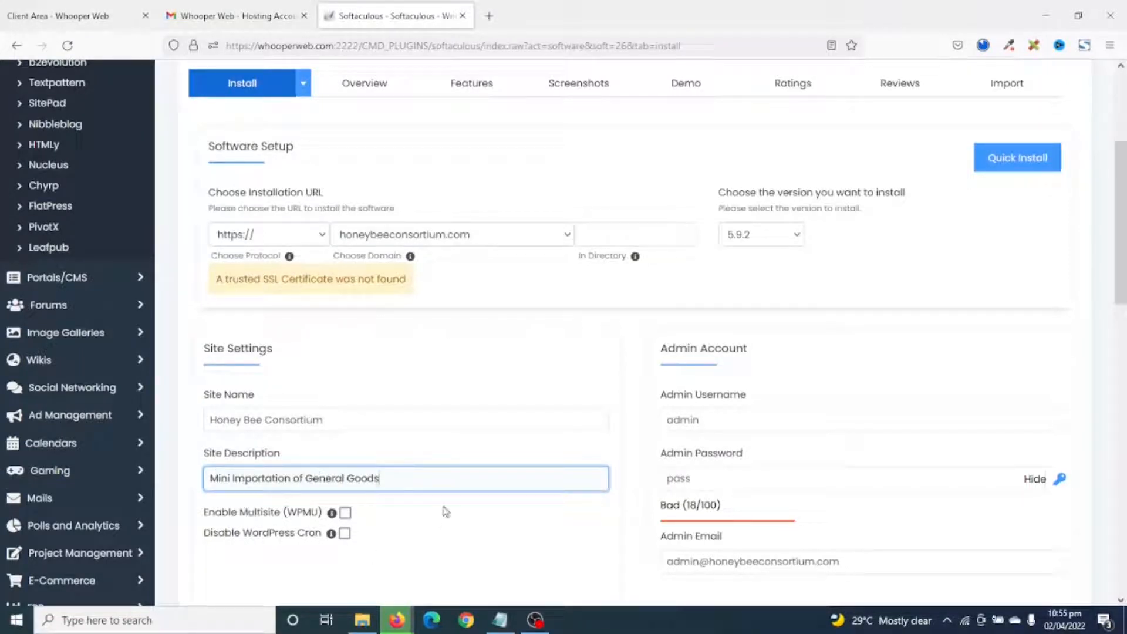
scroll(895, 303, "down", 2)
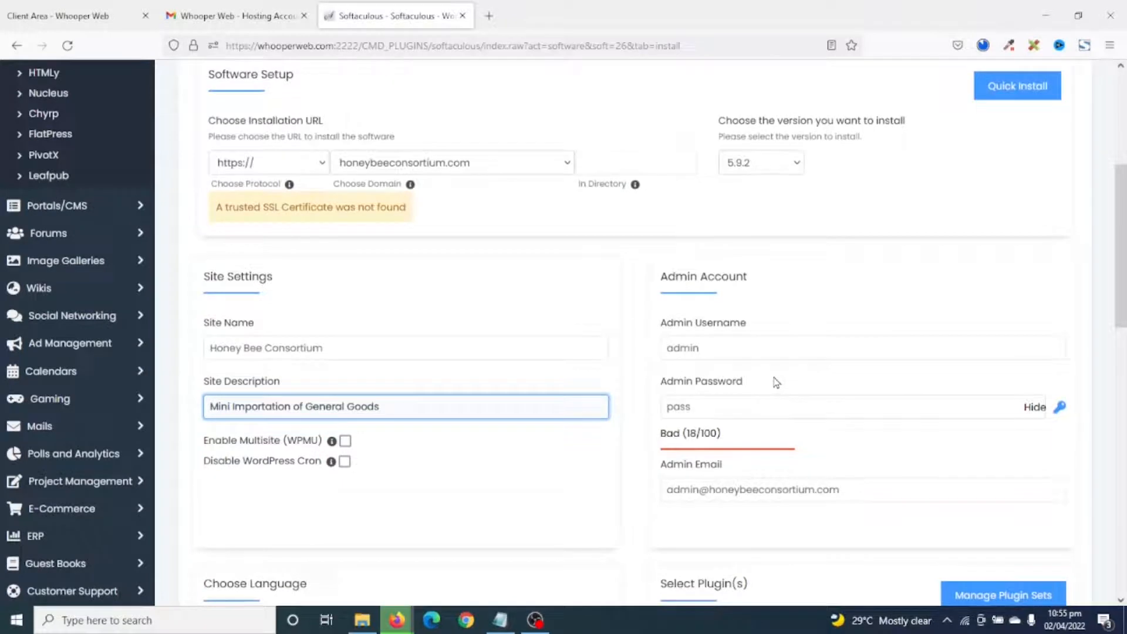
scroll(776, 383, "down", 1)
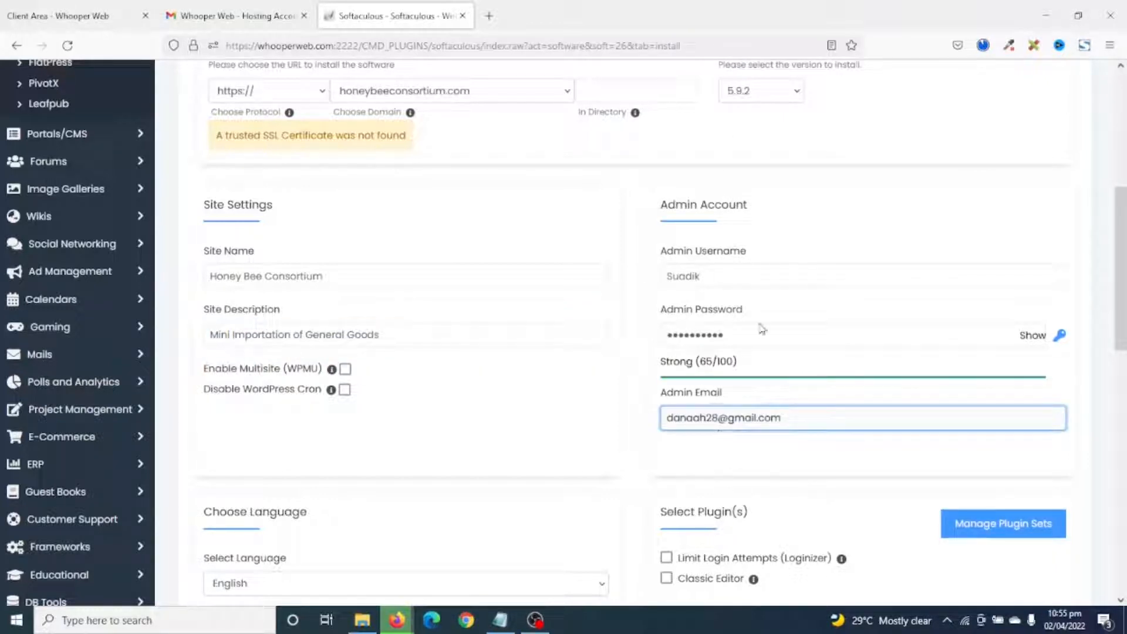
scroll(761, 329, "down", 10)
left_click(634, 450)
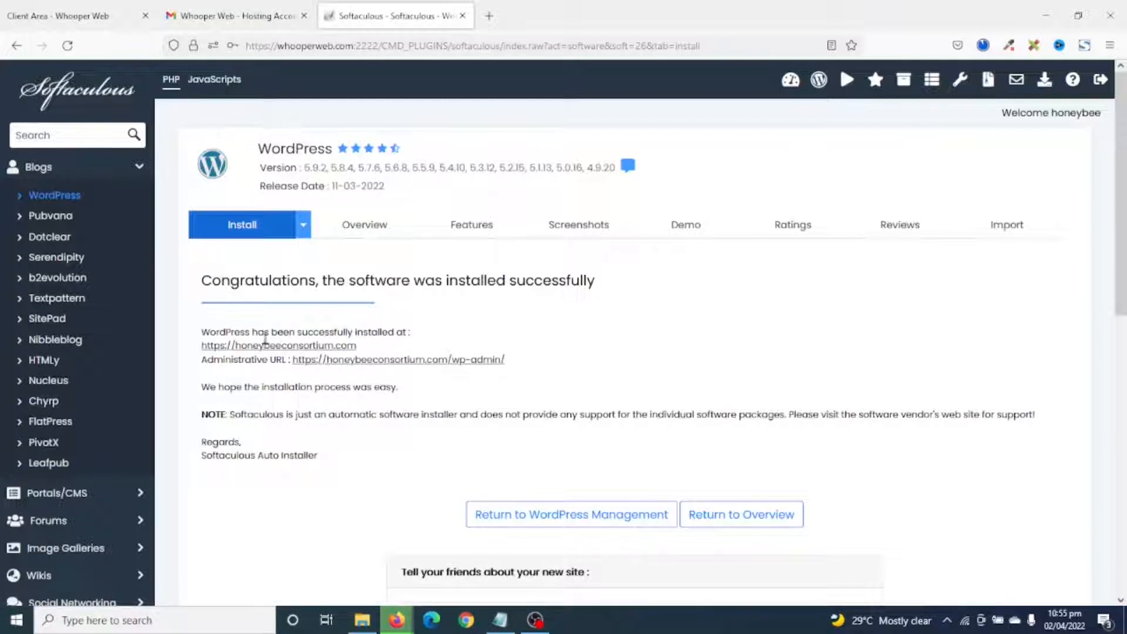
Open the installed Honey Bee Consortium site, then go to its /wp-admin address.
left_click(280, 347)
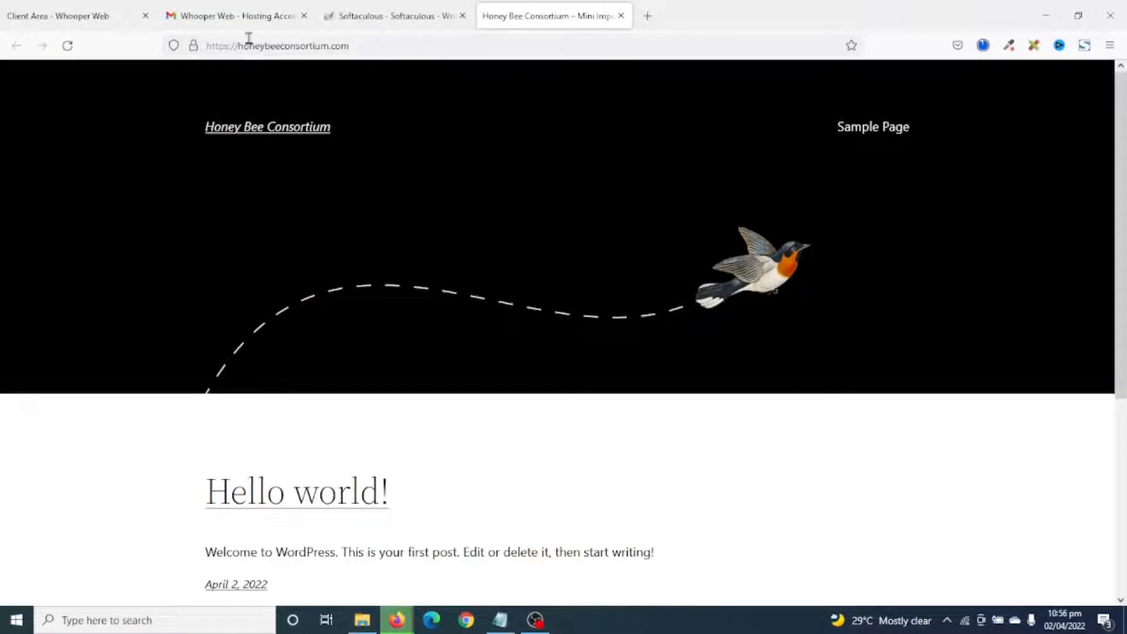
left_click(403, 46)
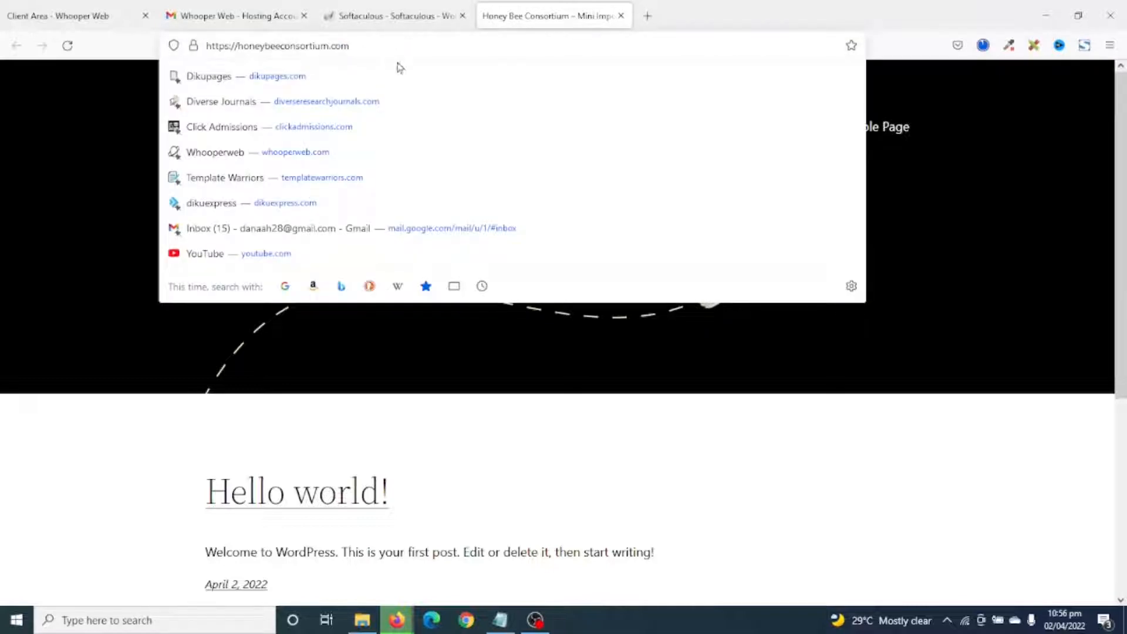
type("/")
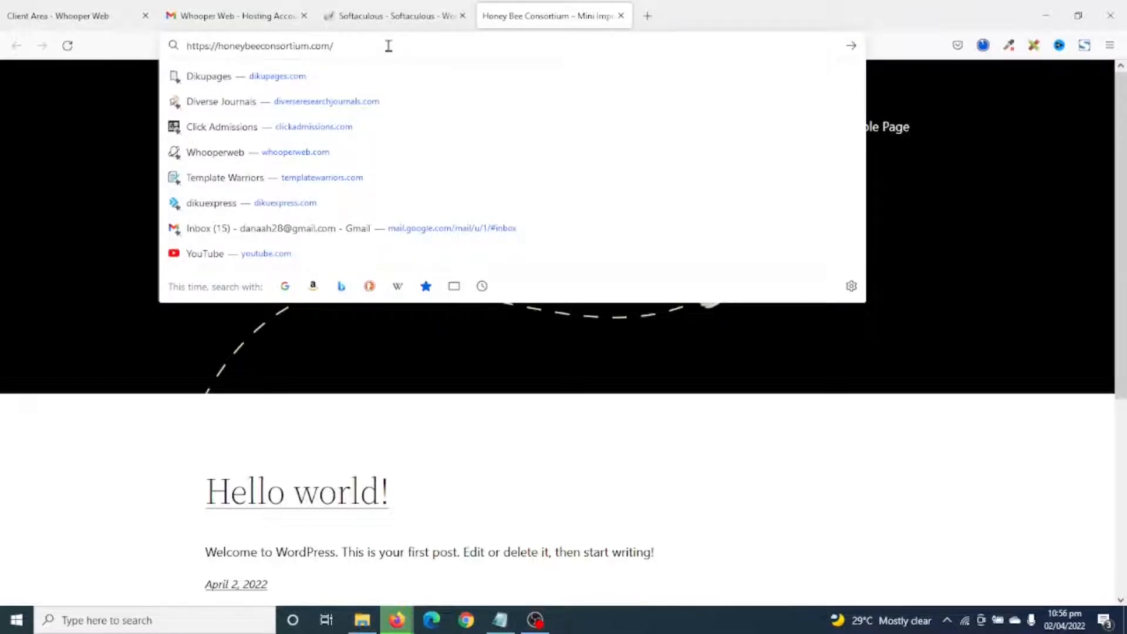
type("wp-admin")
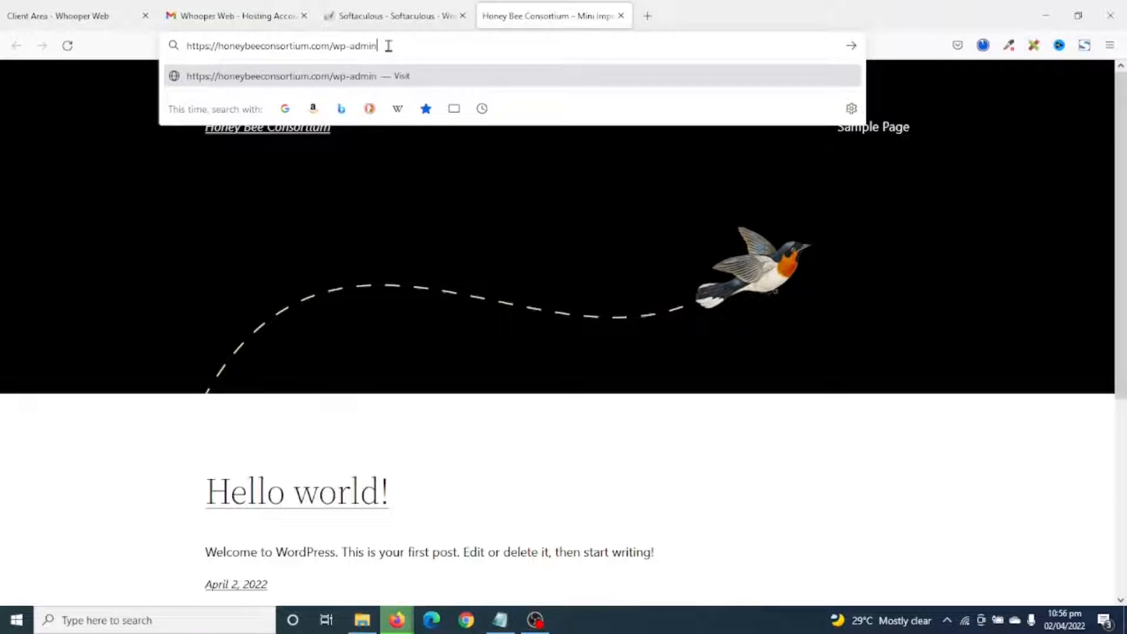
key("Return")
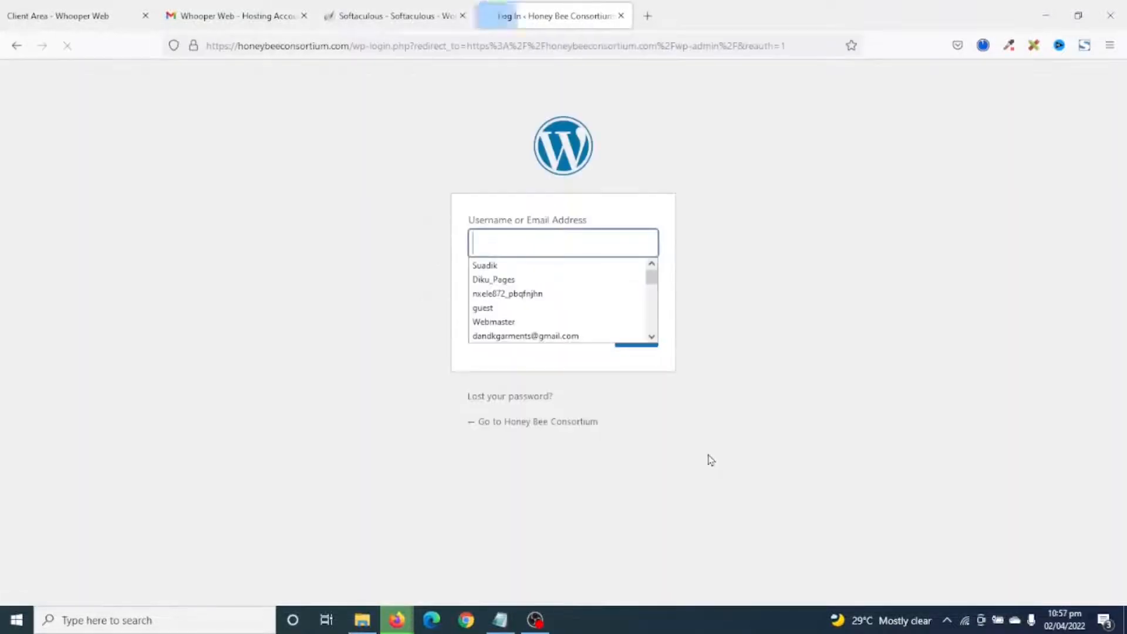
Log in to WordPress admin with the saved admin credentials.
left_click(802, 287)
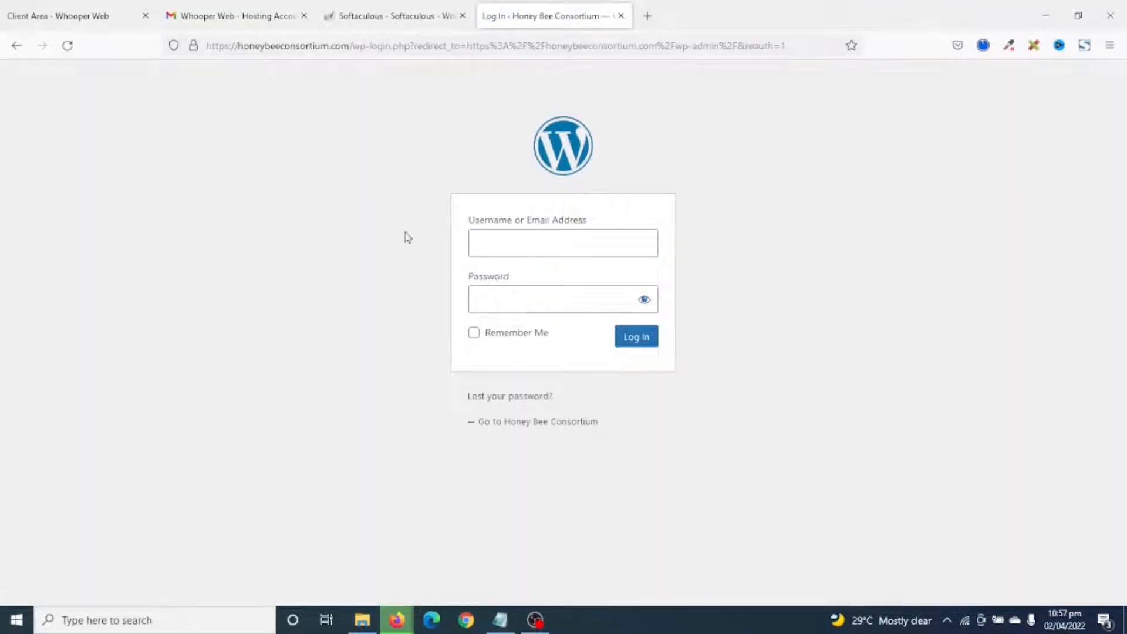
left_click(502, 241)
left_click(500, 262)
left_click(502, 297)
key("Return")
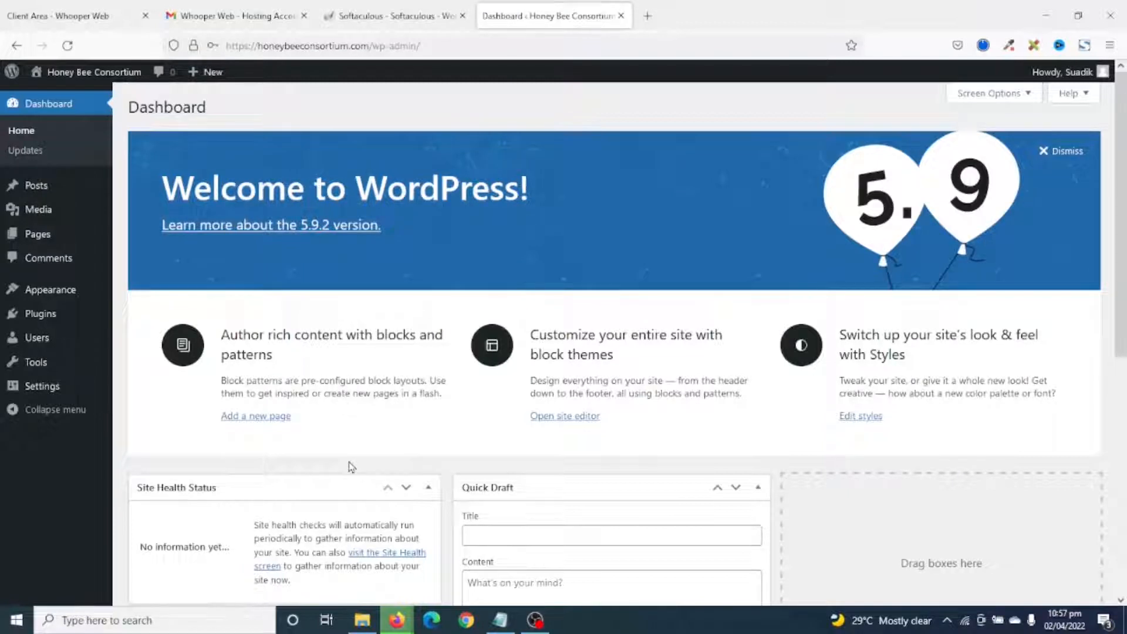
Open the live site in a new tab, then return to the WordPress dashboard.
right_click(75, 73)
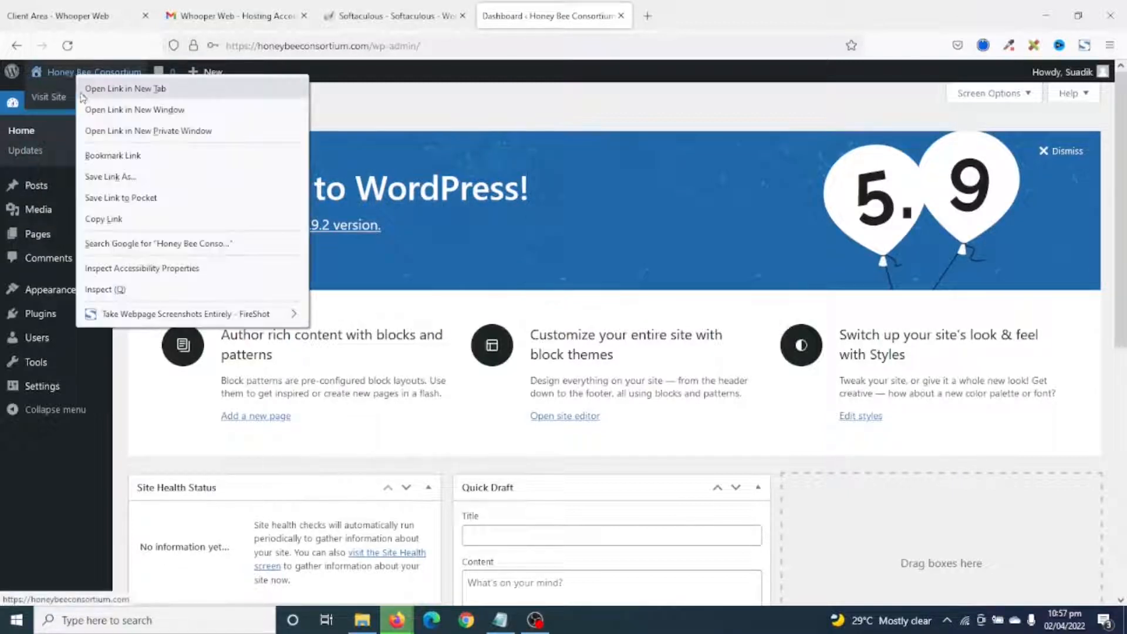
left_click(145, 89)
left_click(654, 16)
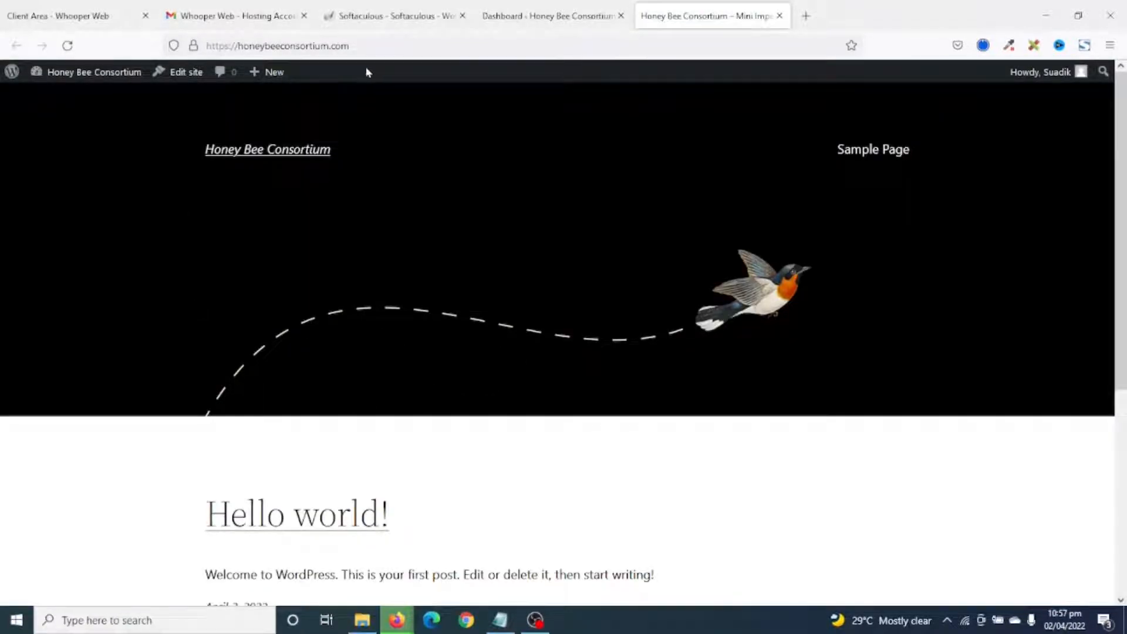
left_click(381, 45)
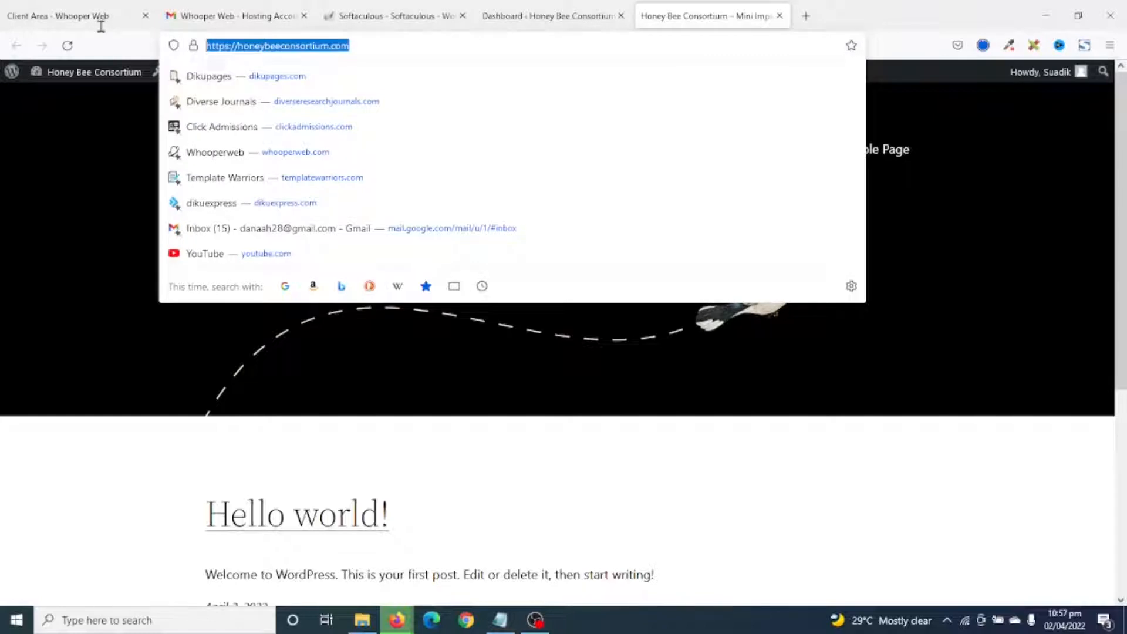
left_click(534, 17)
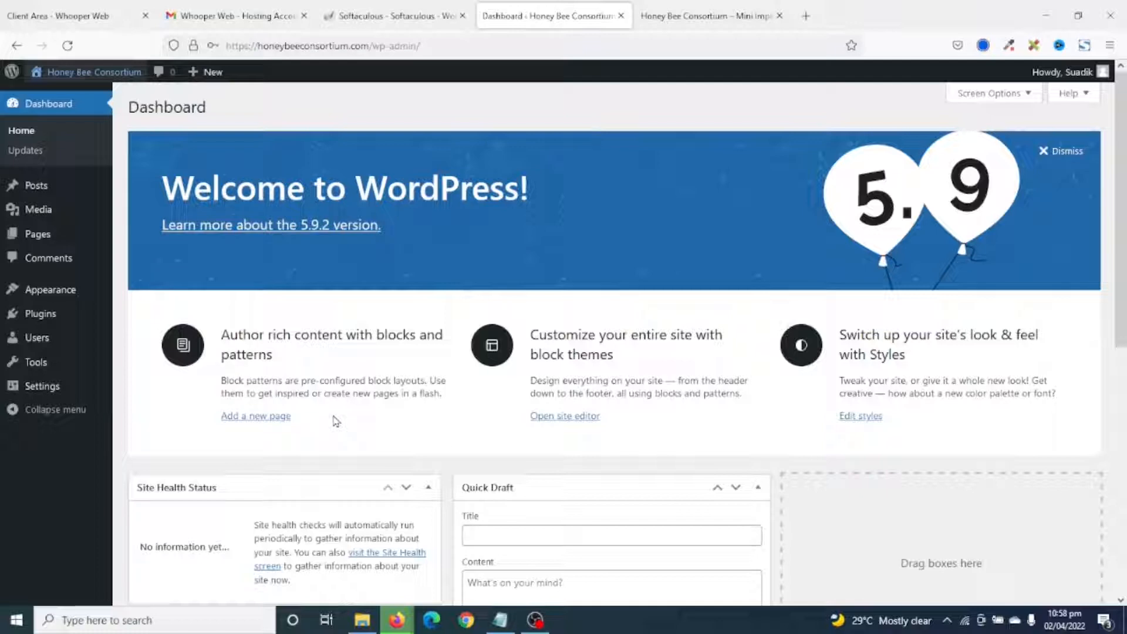
In Screen Options, untick Welcome, Events and News, Quick Draft, Activity, At a Glance and Site Health.
left_click(996, 94)
scroll(499, 411, "down", 5)
scroll(522, 450, "up", 5)
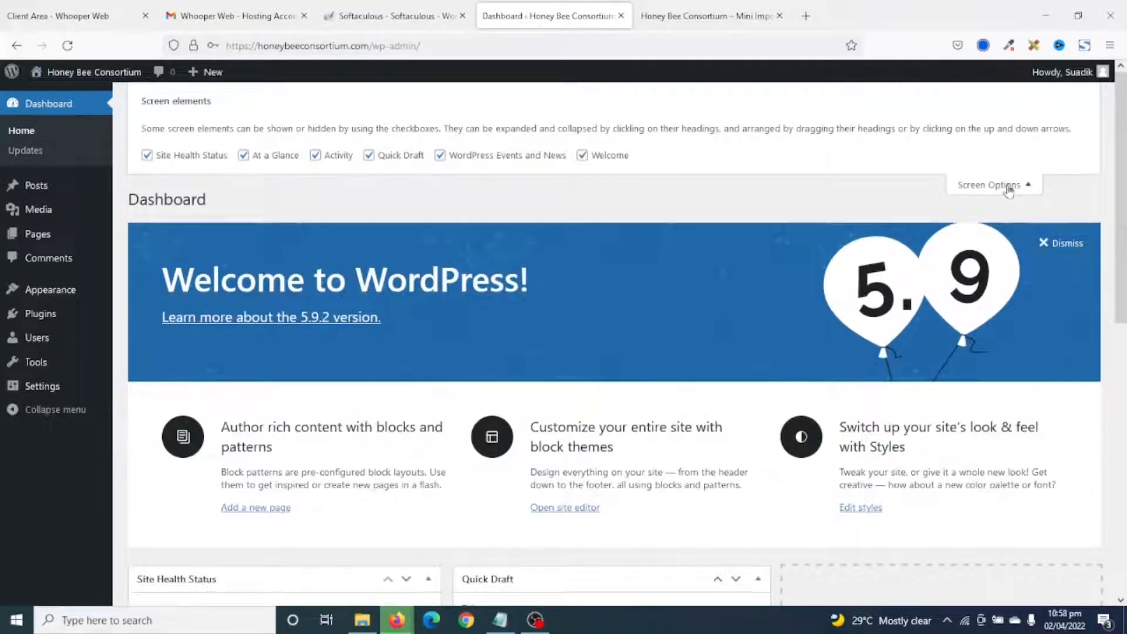
left_click(595, 156)
left_click(531, 158)
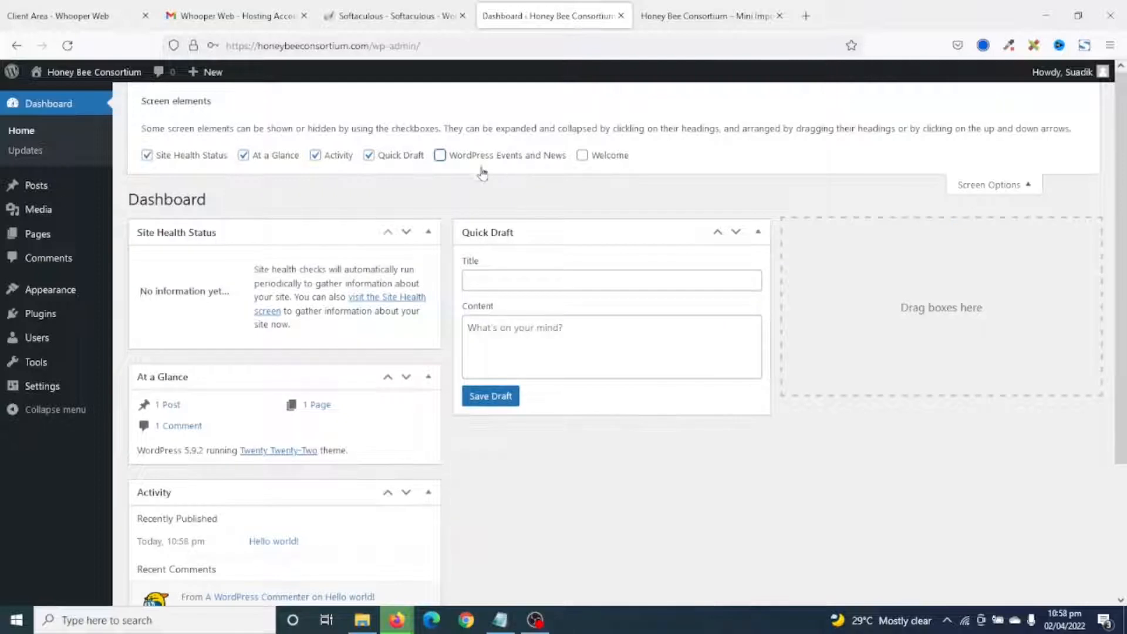
left_click(389, 157)
left_click(336, 157)
left_click(278, 156)
left_click(227, 157)
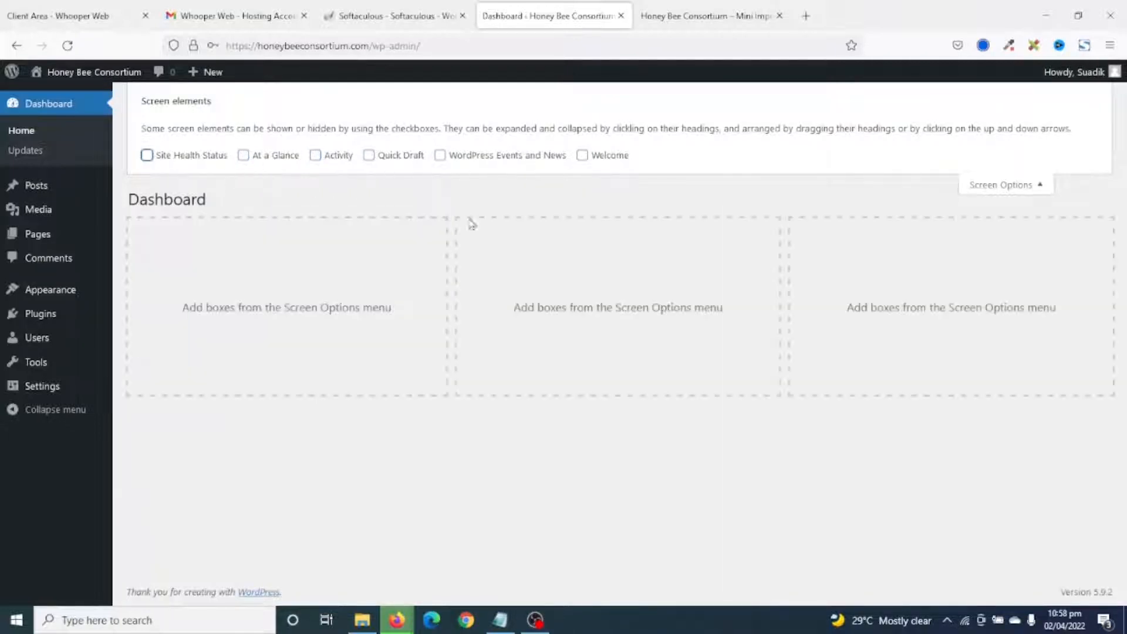
left_click(984, 193)
left_click(982, 192)
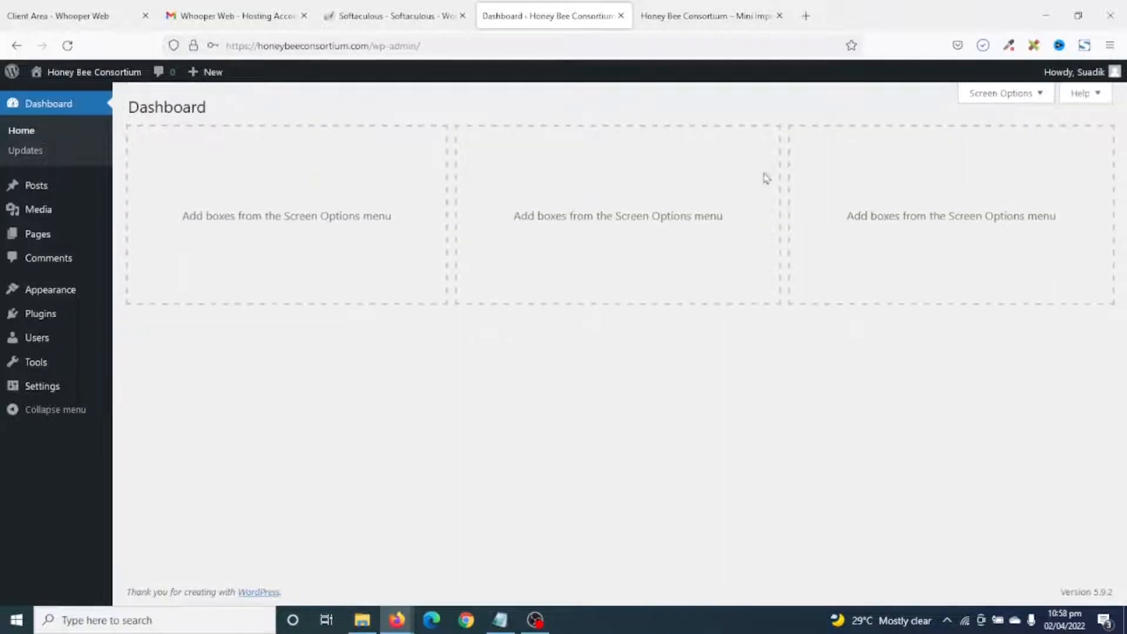
Trash the 'Hello world!' post and empty the posts Trash to delete it permanently.
left_click(39, 187)
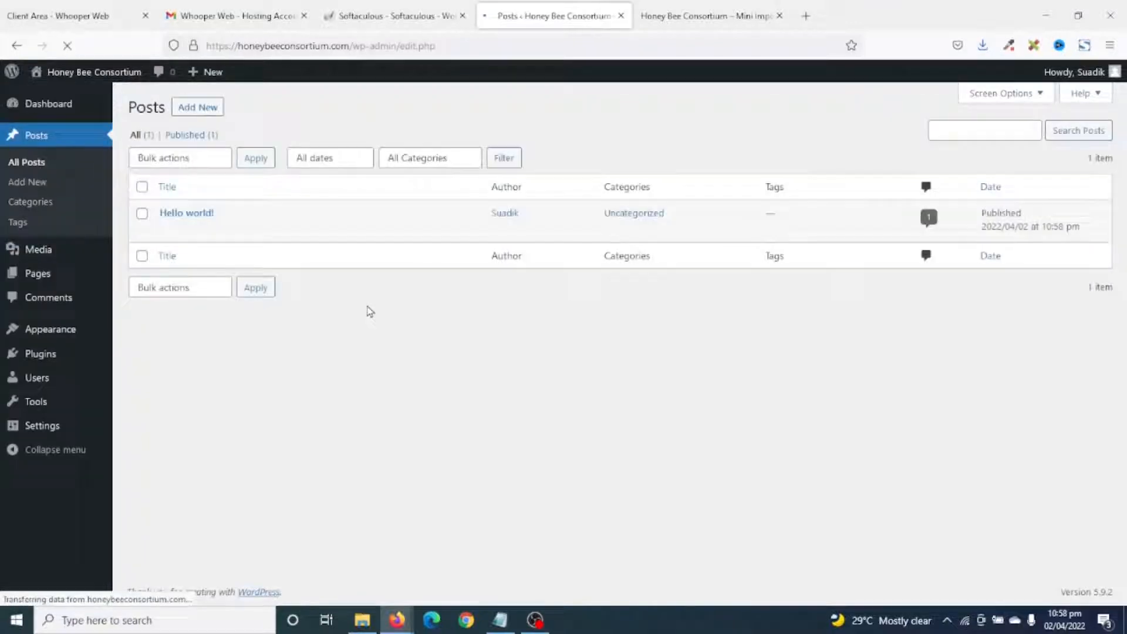
mouse_move(210, 231)
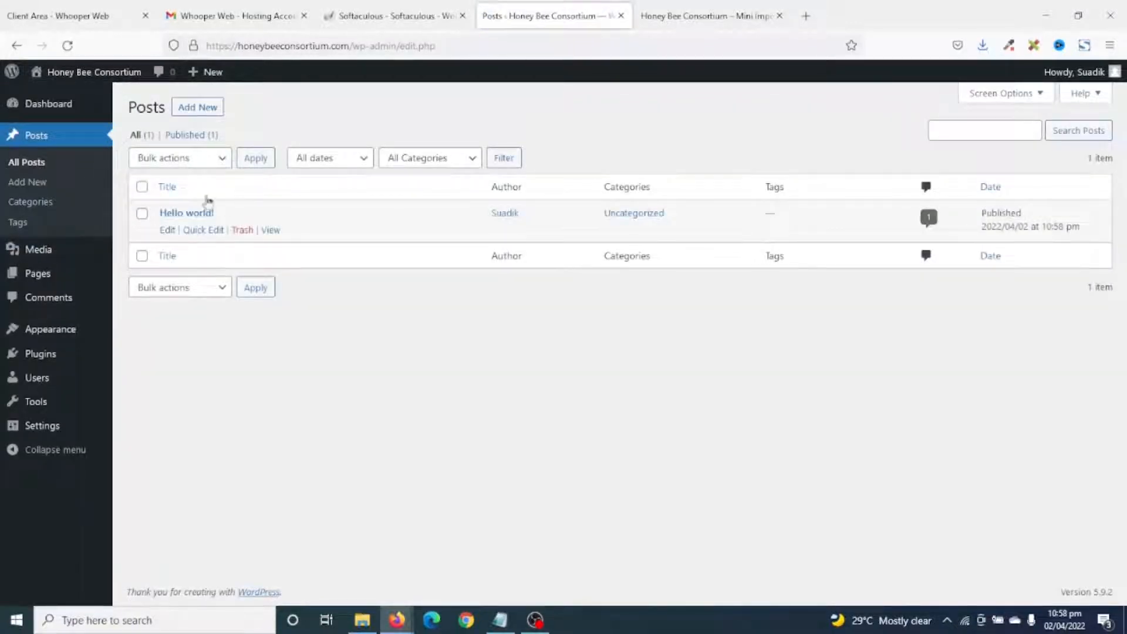
left_click(243, 230)
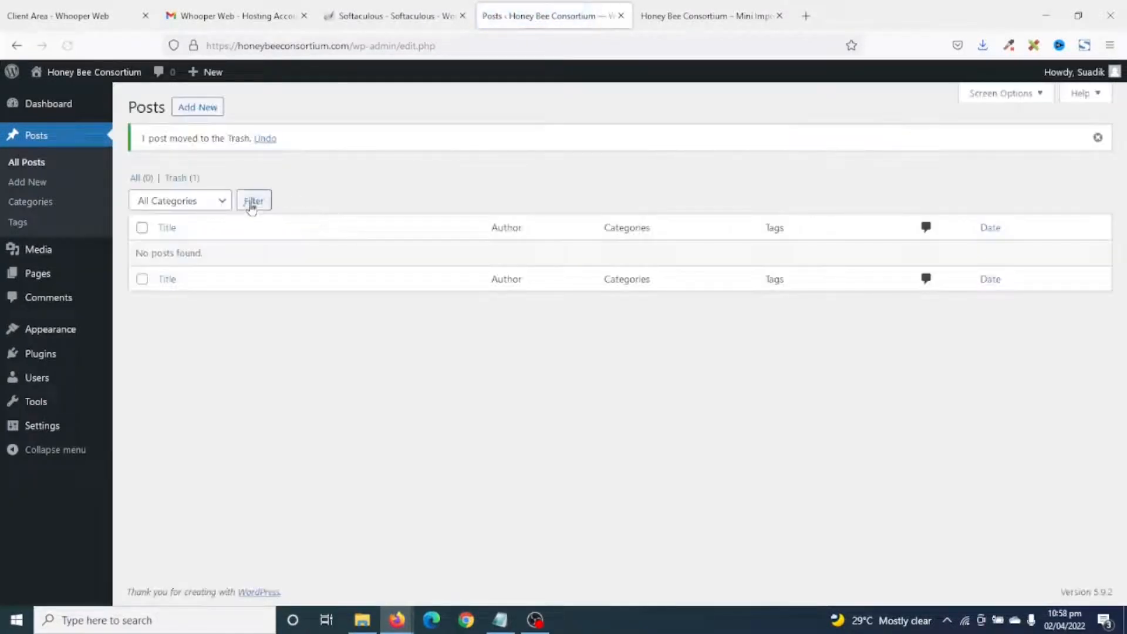
left_click(177, 177)
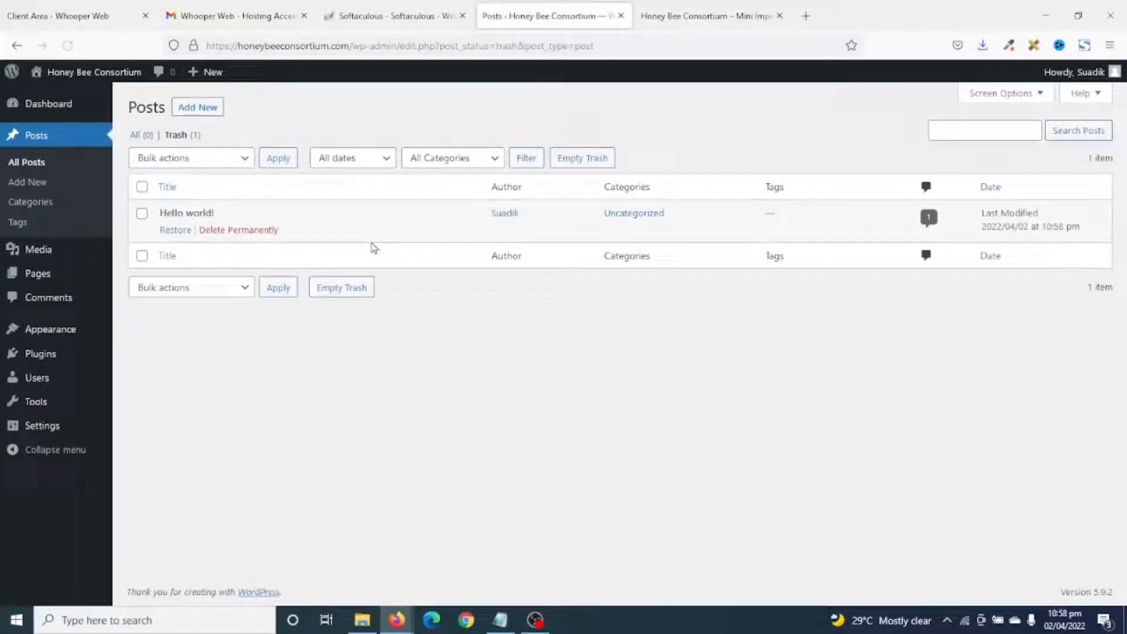
left_click(593, 159)
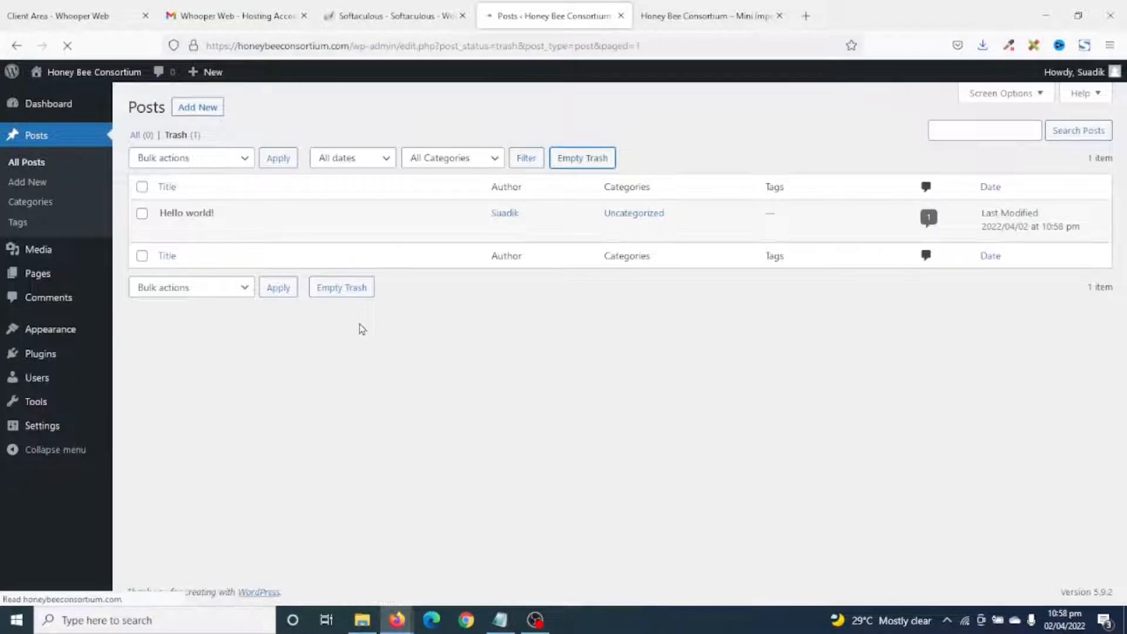
Bulk-move the Privacy Policy and Sample Page pages to Trash, then empty the pages Trash.
left_click(52, 277)
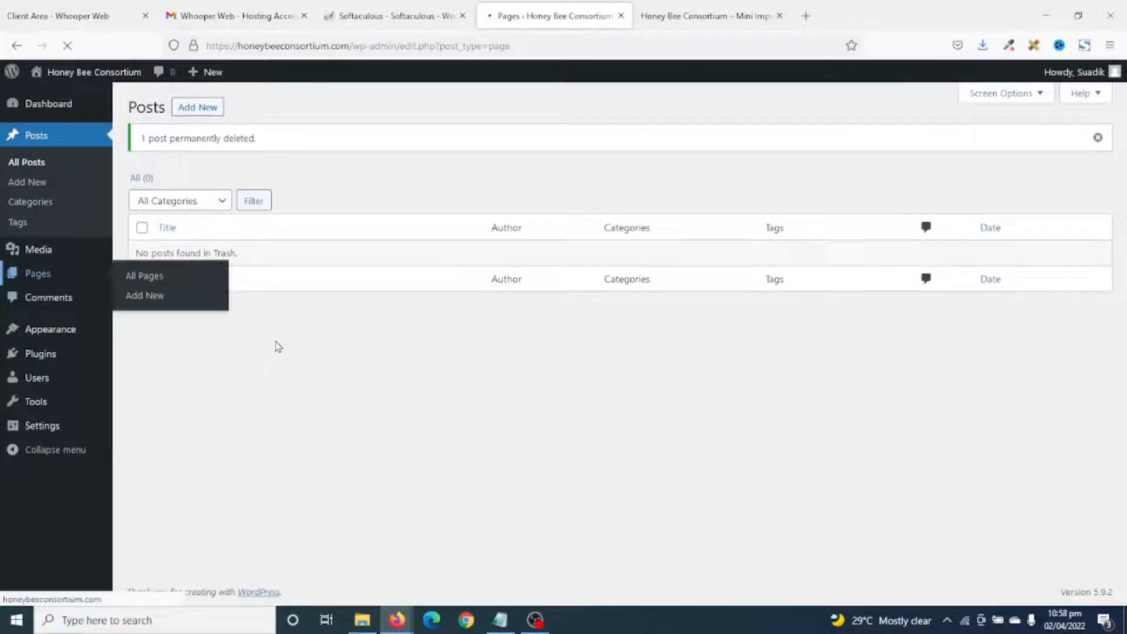
left_click(141, 187)
left_click(169, 158)
left_click(165, 220)
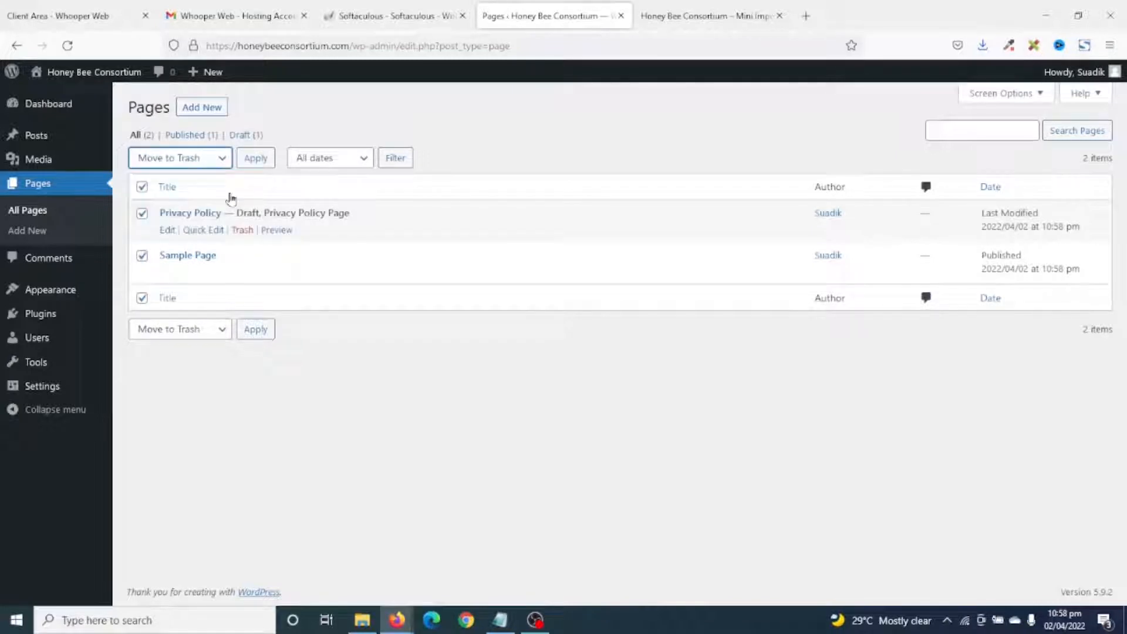
left_click(257, 160)
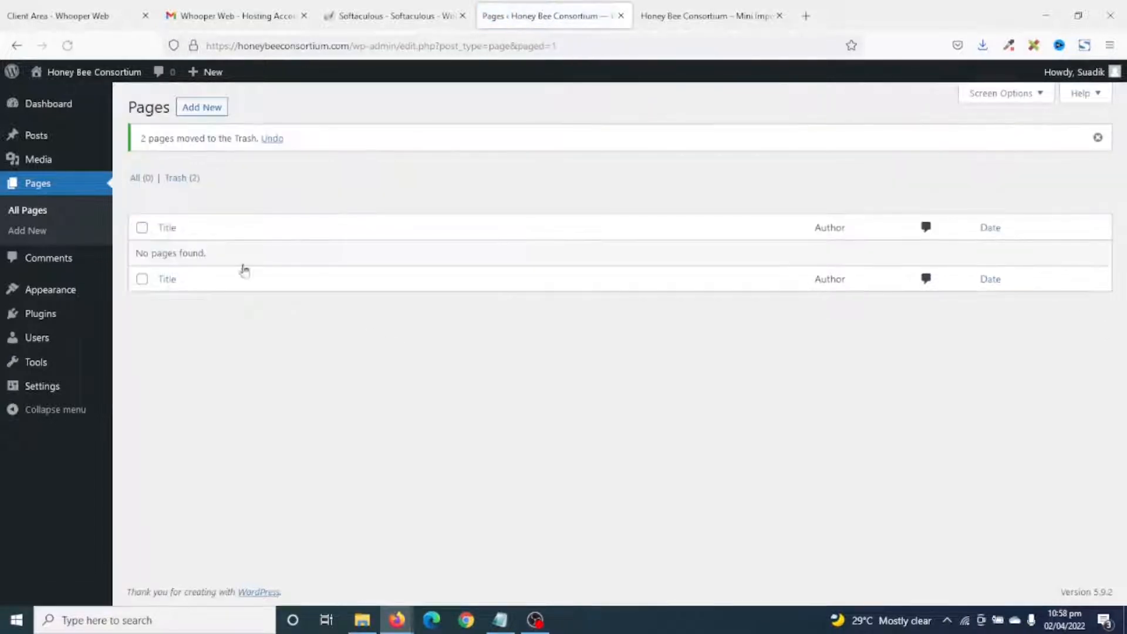
left_click(180, 179)
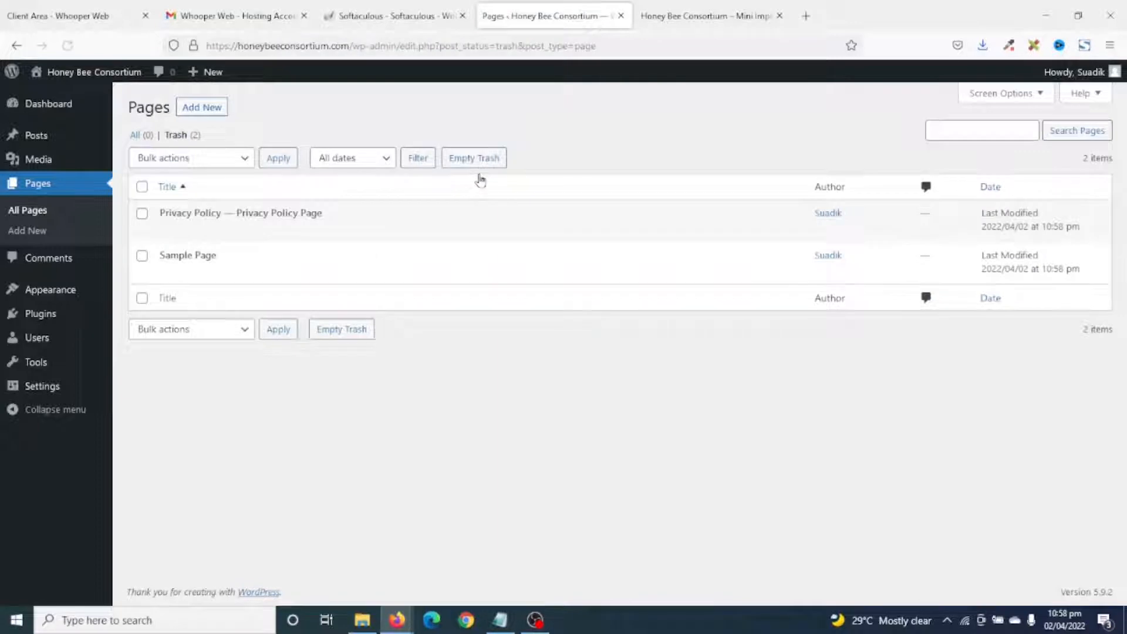
left_click(482, 166)
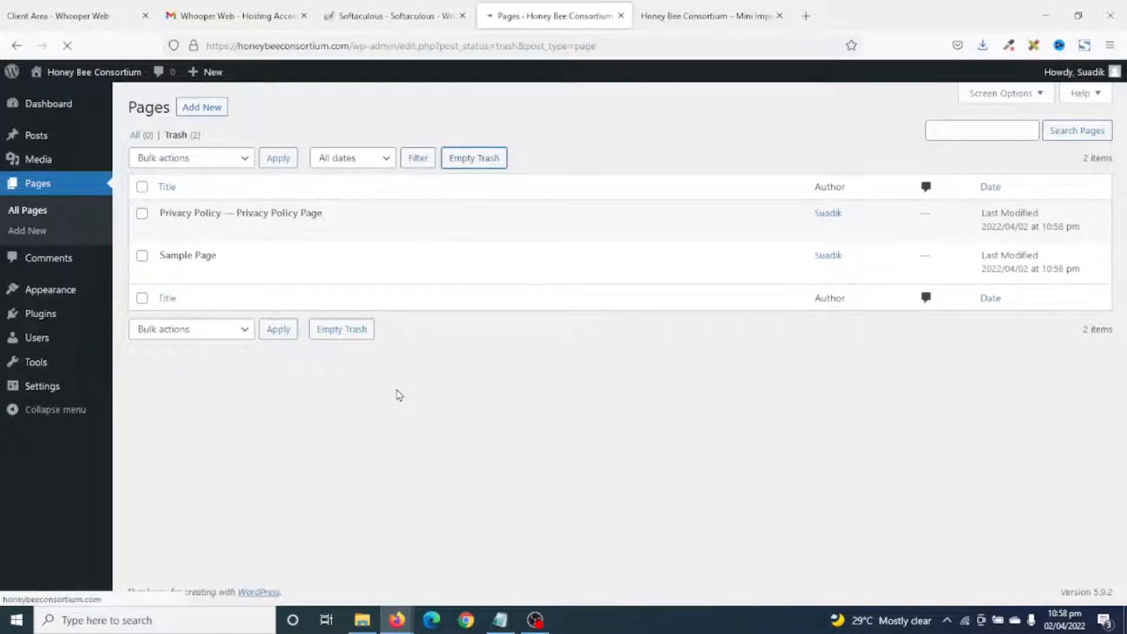
Delete the Twenty Twenty theme from its Theme Details and confirm.
left_click(63, 298)
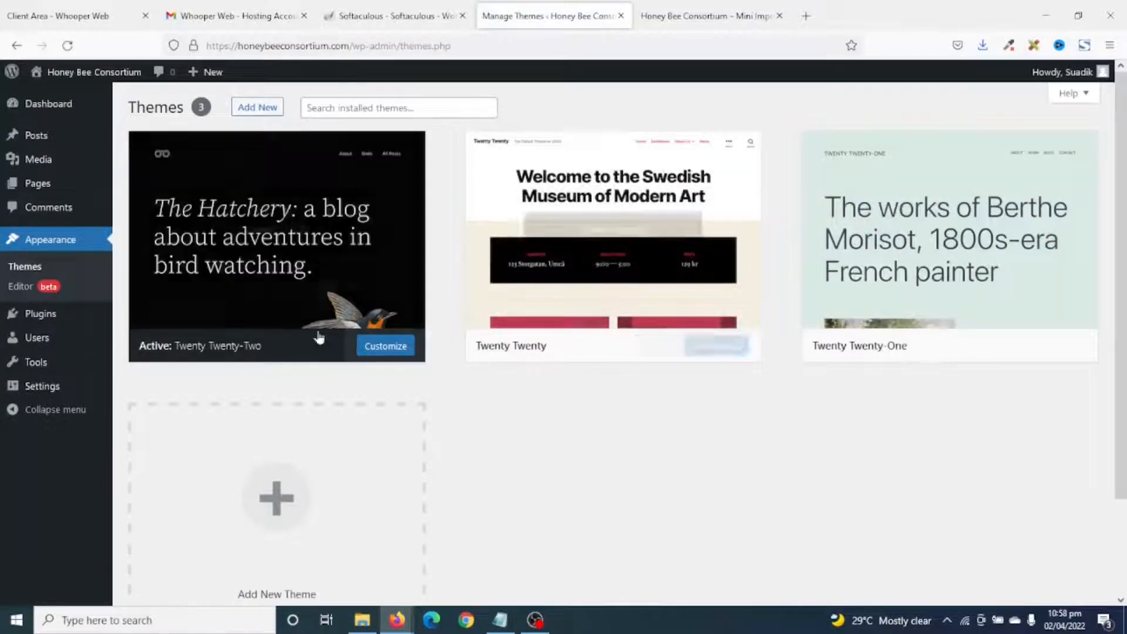
mouse_move(215, 276)
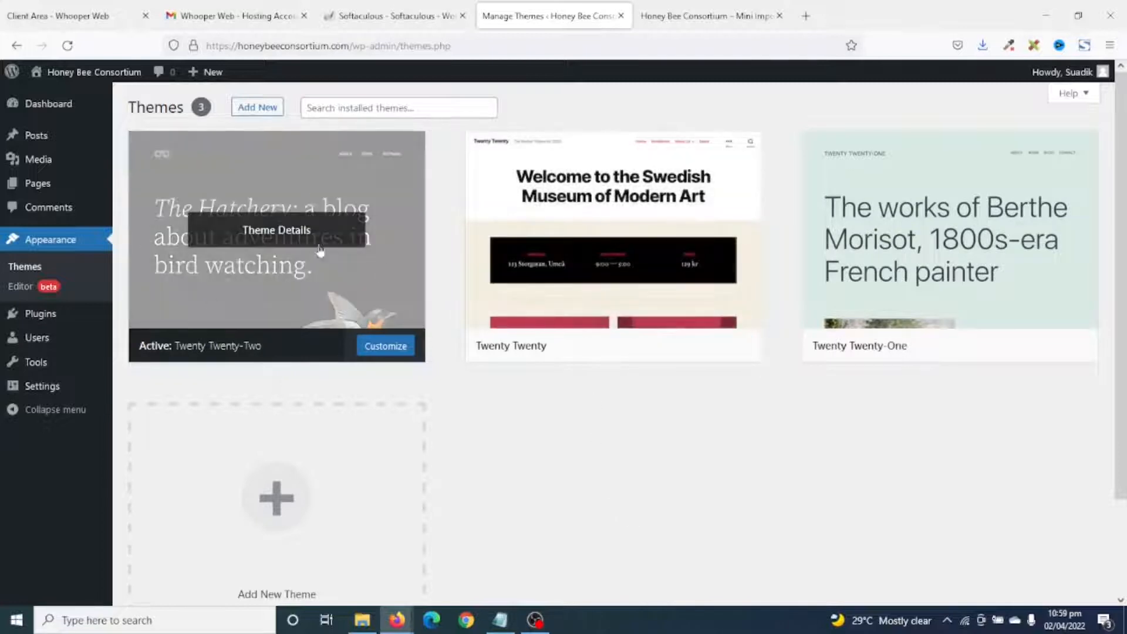
key("ctrl+Tab")
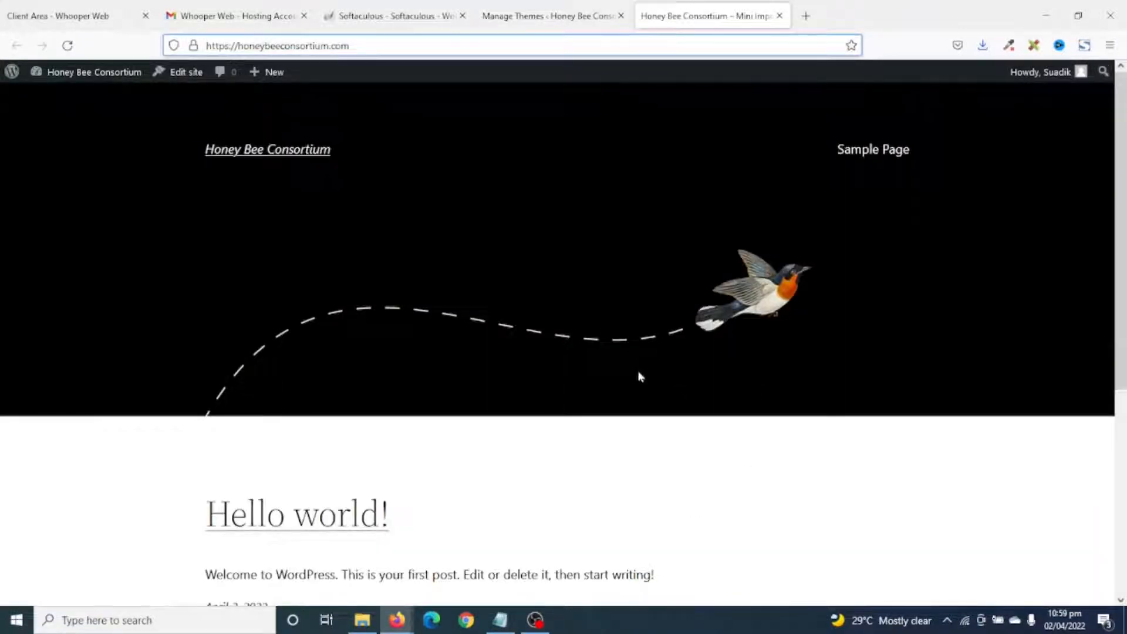
left_click(531, 24)
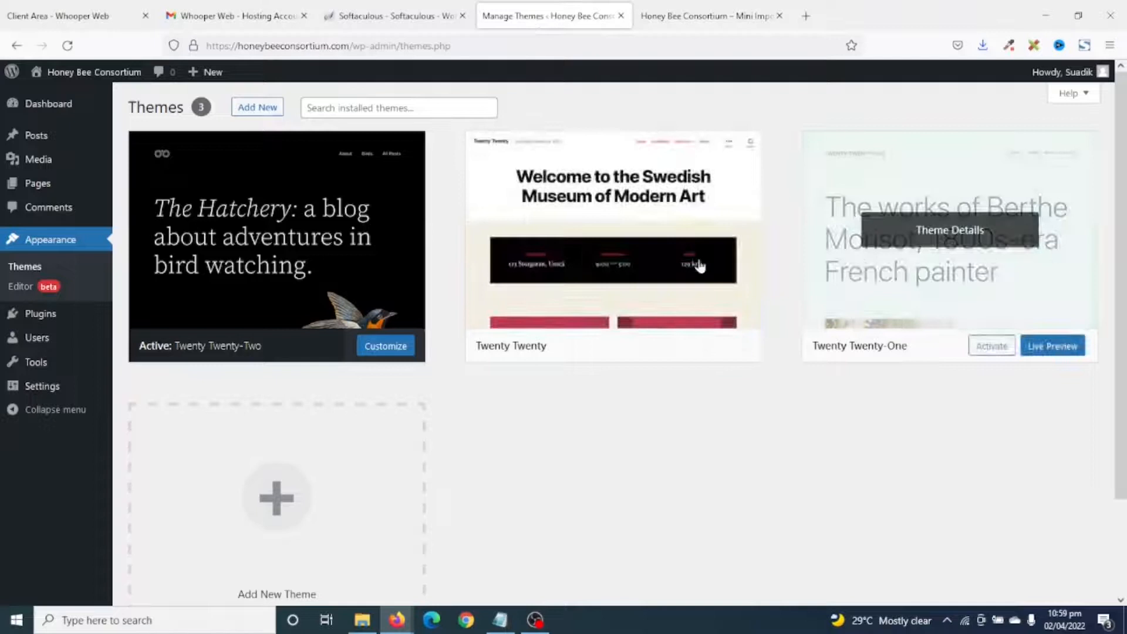
left_click(593, 237)
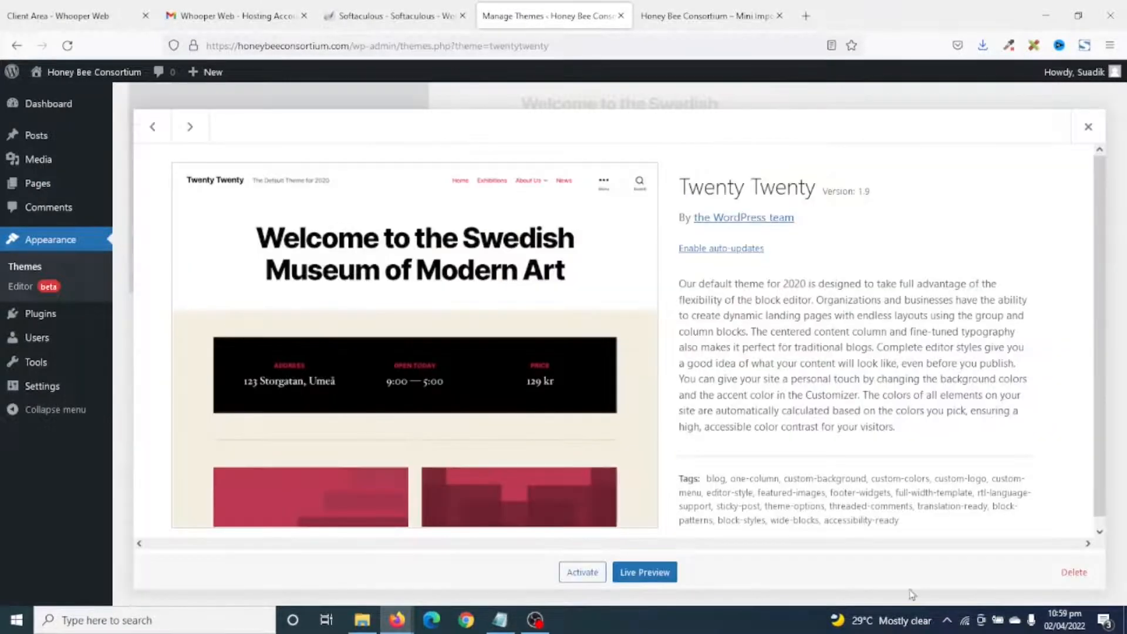
left_click(1055, 579)
left_click(622, 368)
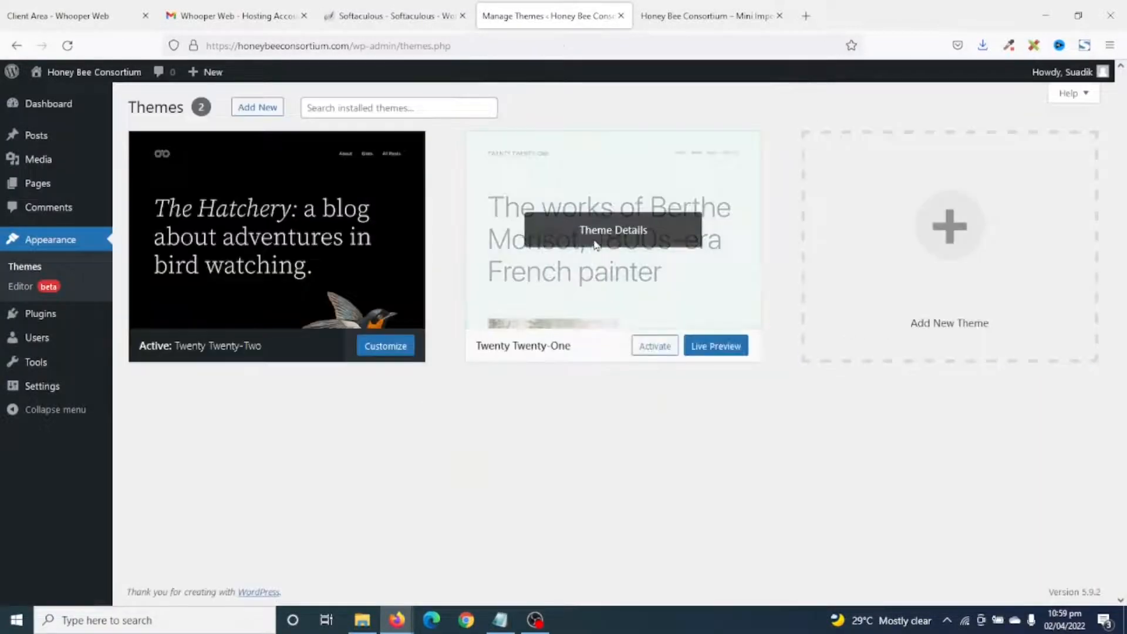
Delete the Twenty Twenty-One theme from its Theme Details and confirm.
left_click(593, 238)
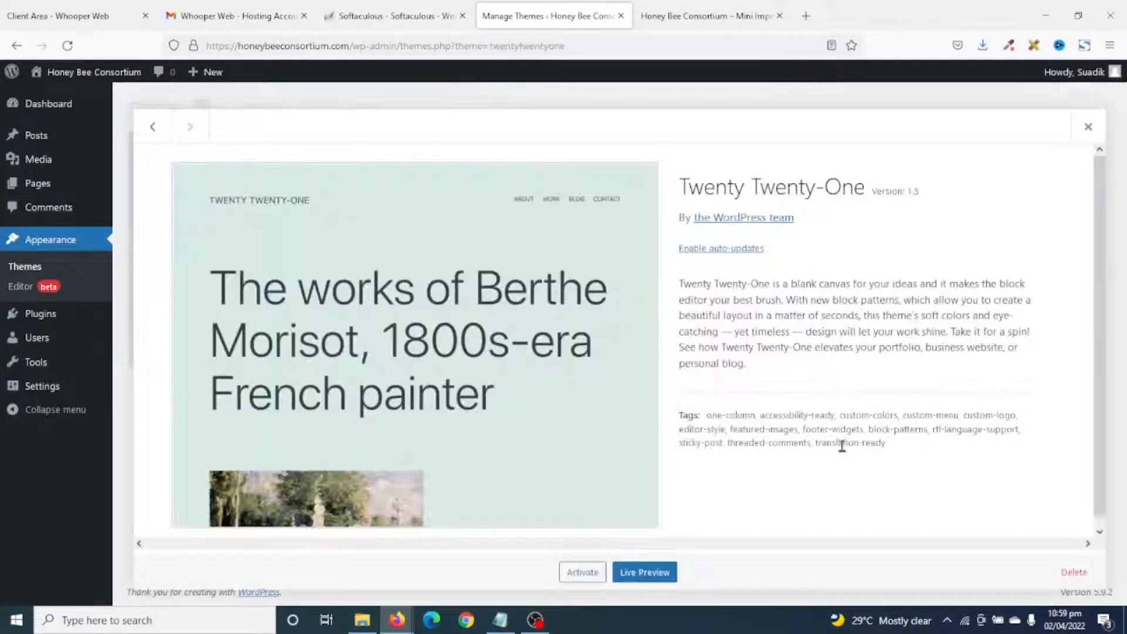
left_click(1075, 572)
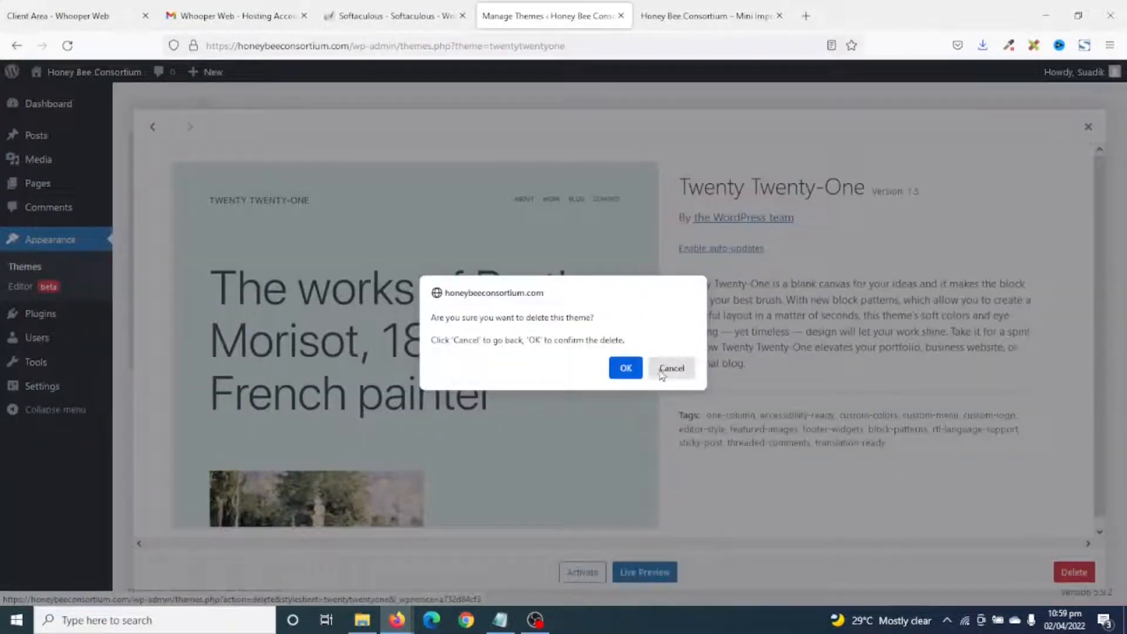
left_click(624, 370)
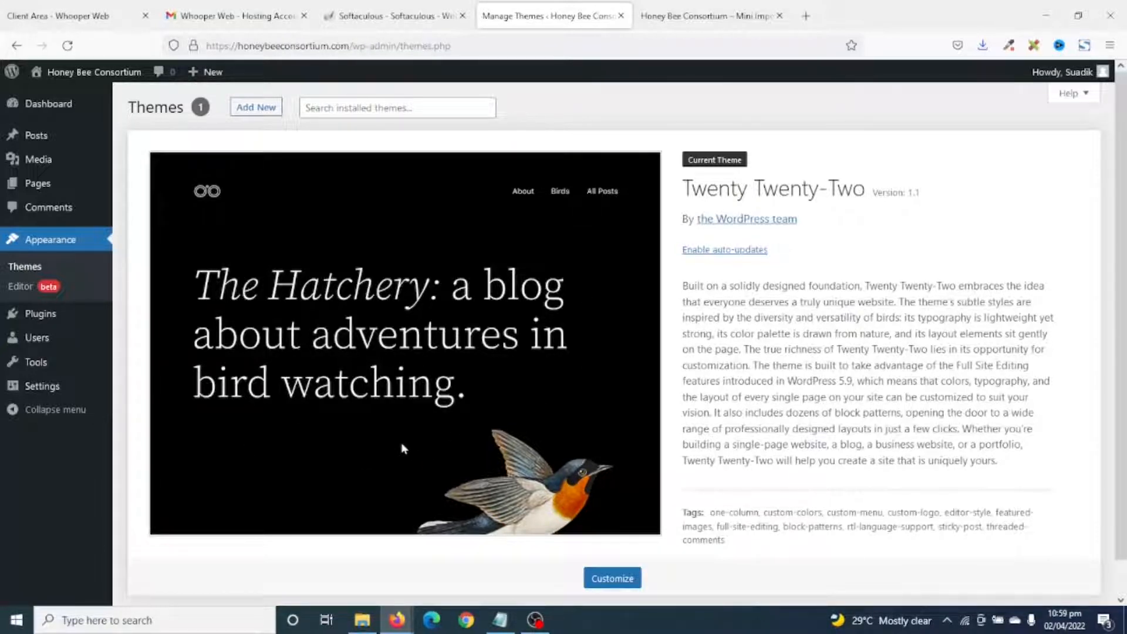
Bulk-delete the Akismet Anti-Spam and Hello Dolly plugins, then view the live front page.
left_click(40, 314)
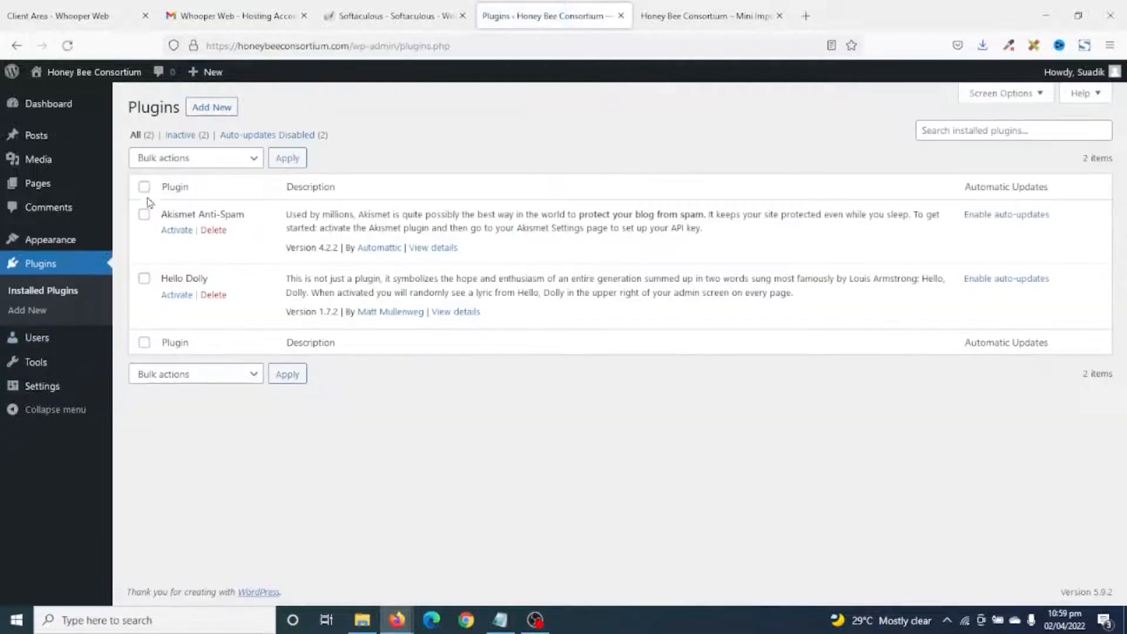
left_click(144, 187)
left_click(185, 162)
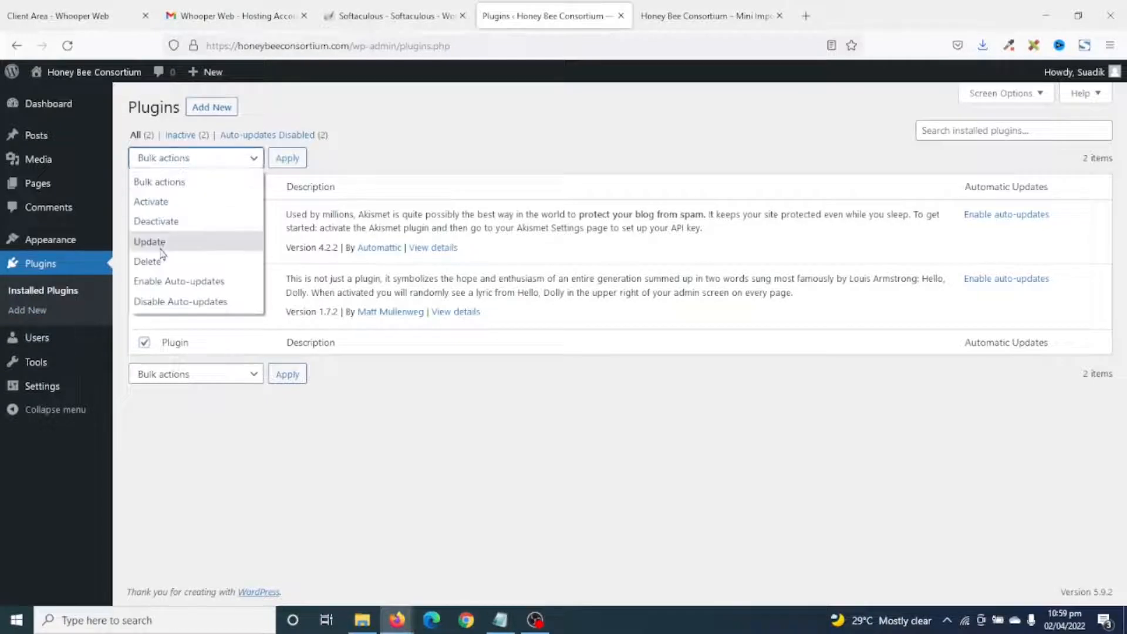
left_click(147, 262)
left_click(287, 161)
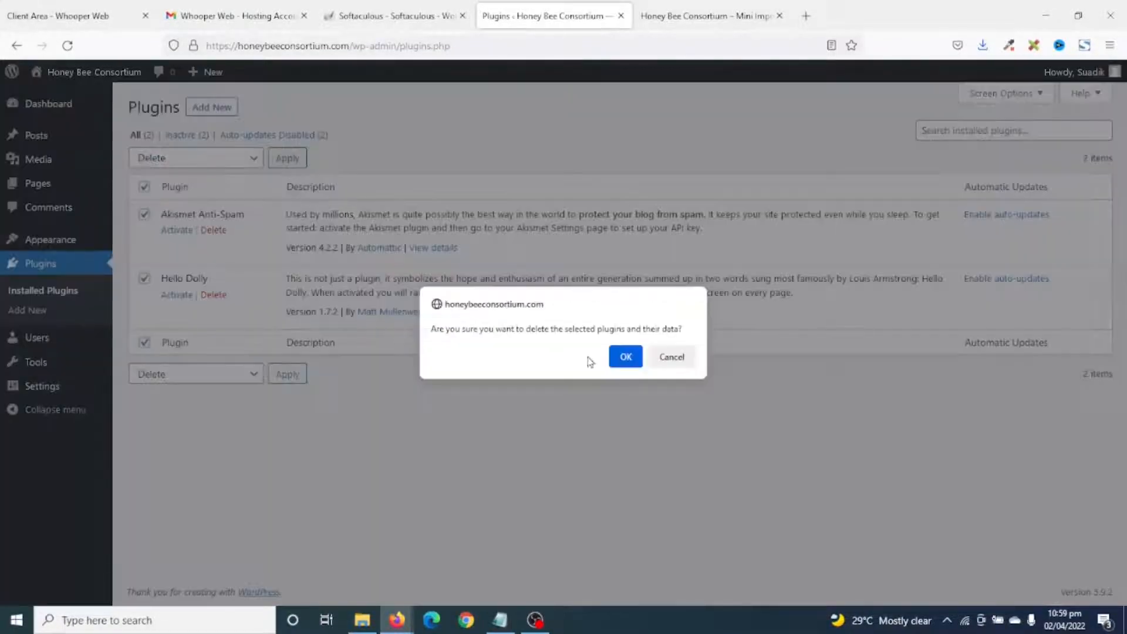
left_click(623, 356)
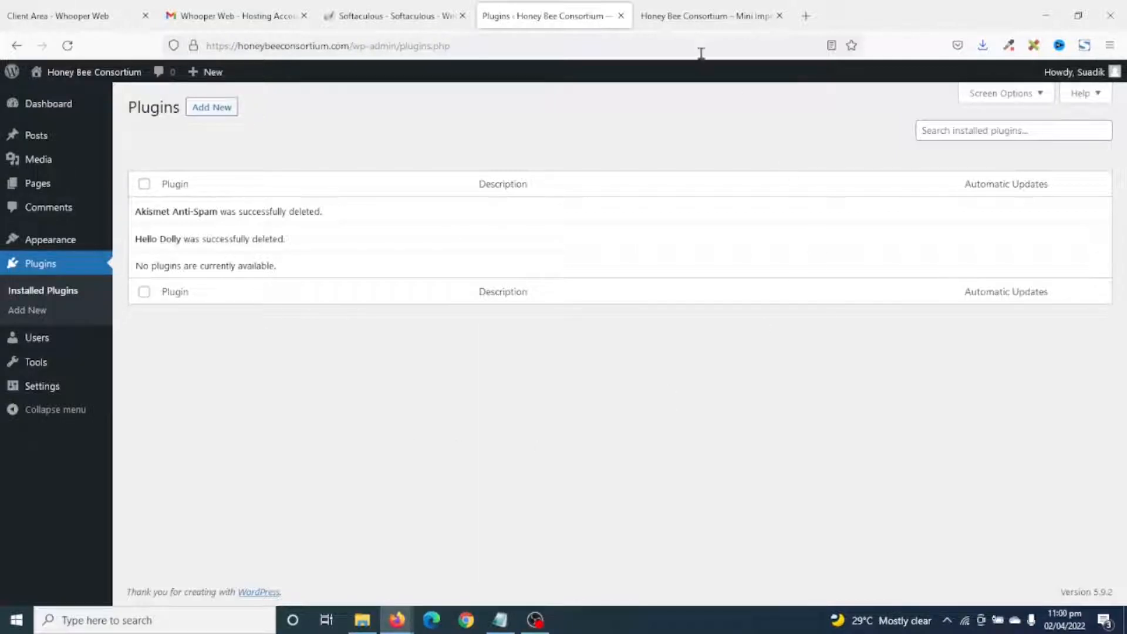
left_click(692, 22)
Scroll through the live front page to check it.
scroll(776, 396, "down", 5)
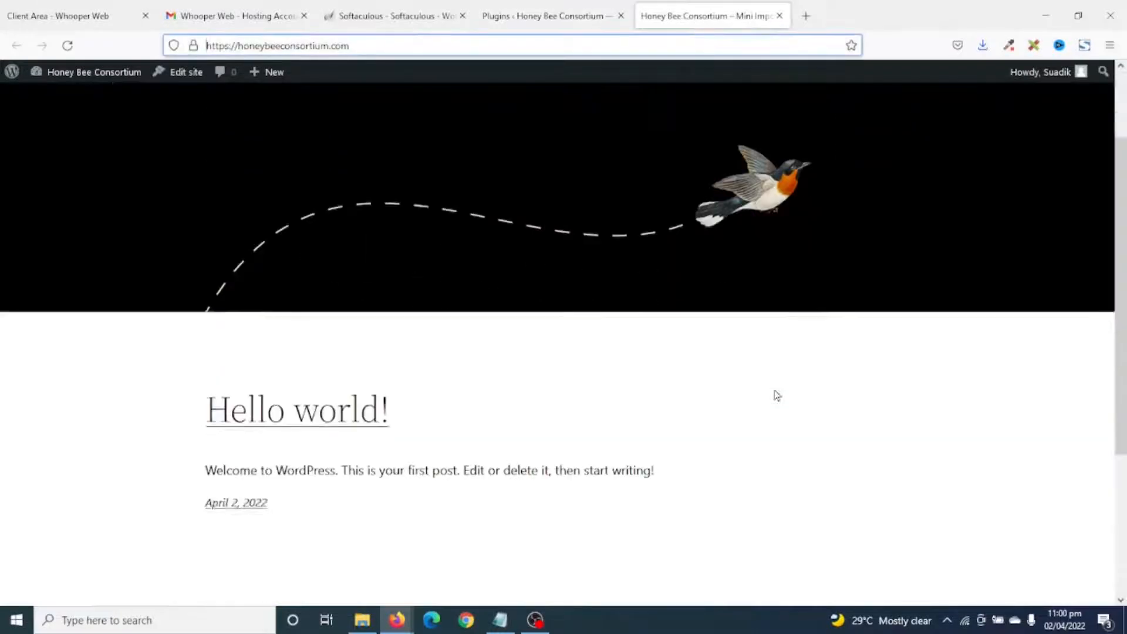
scroll(822, 391, "up", 5)
scroll(999, 373, "down", 5)
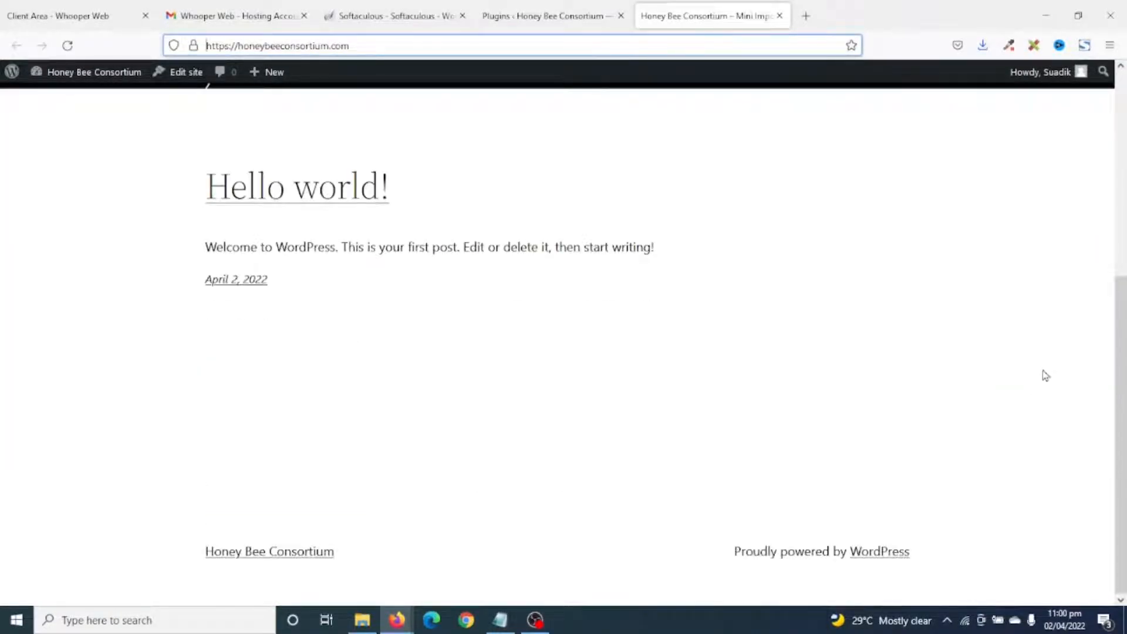
scroll(1046, 375, "up", 5)
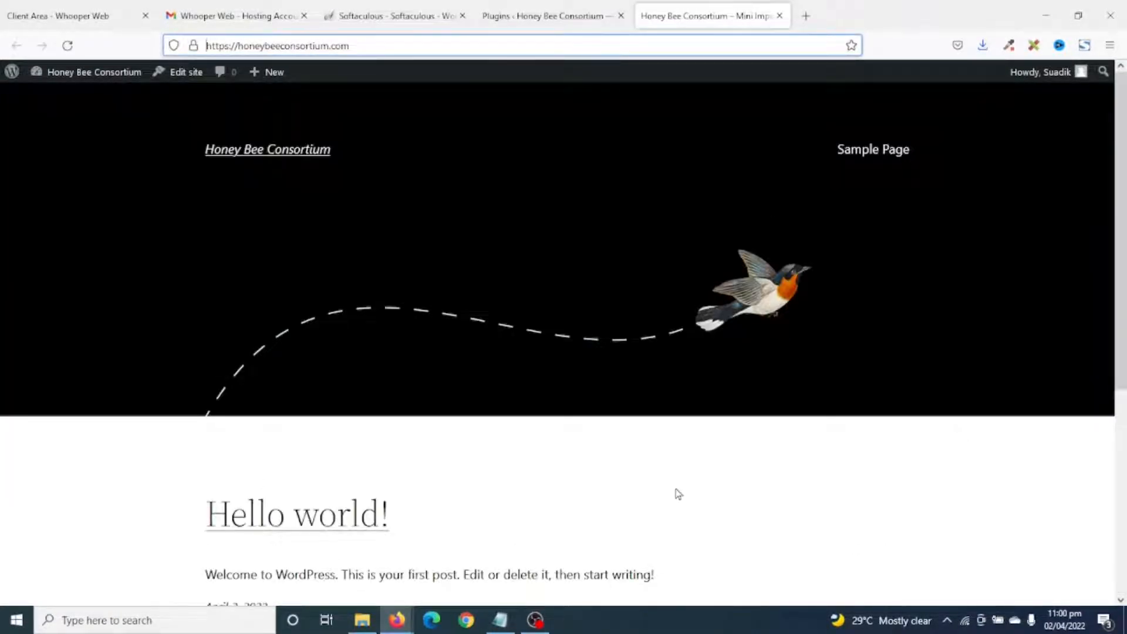
Back on the Plugins page, close the Client Area, Whooper Web and Softaculous tabs.
left_click(539, 13)
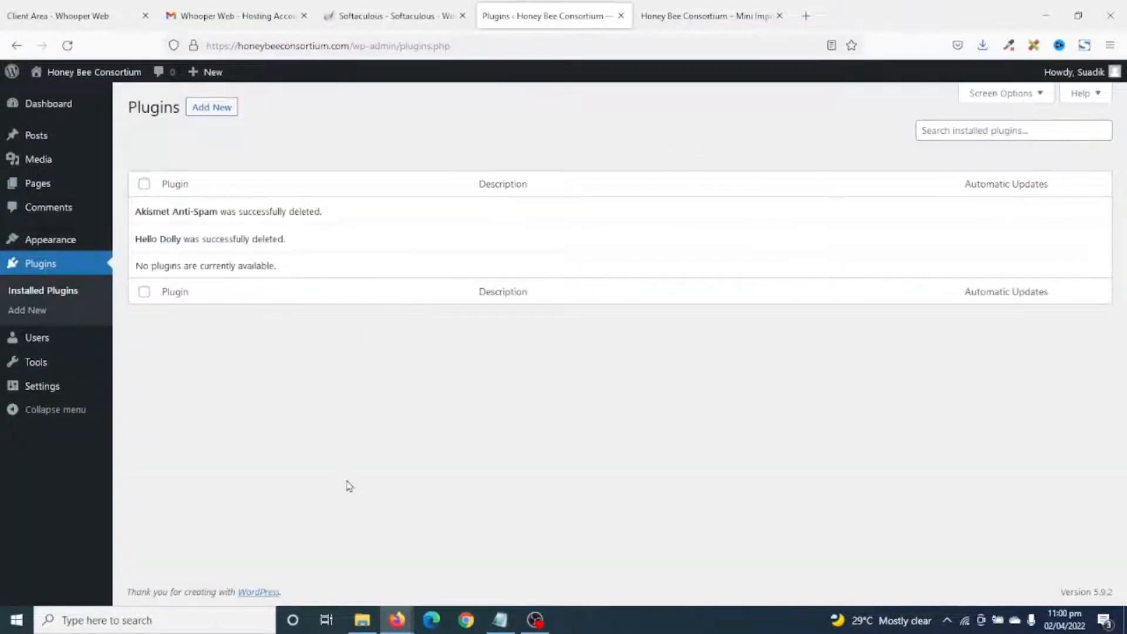
left_click(145, 15)
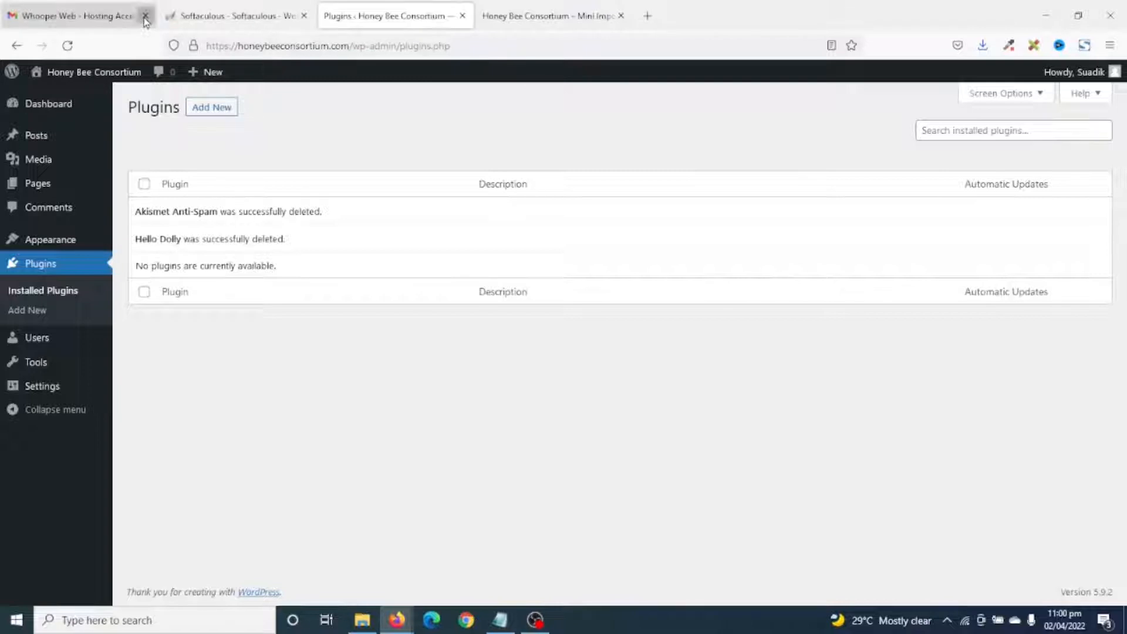
left_click(145, 16)
left_click(145, 16)
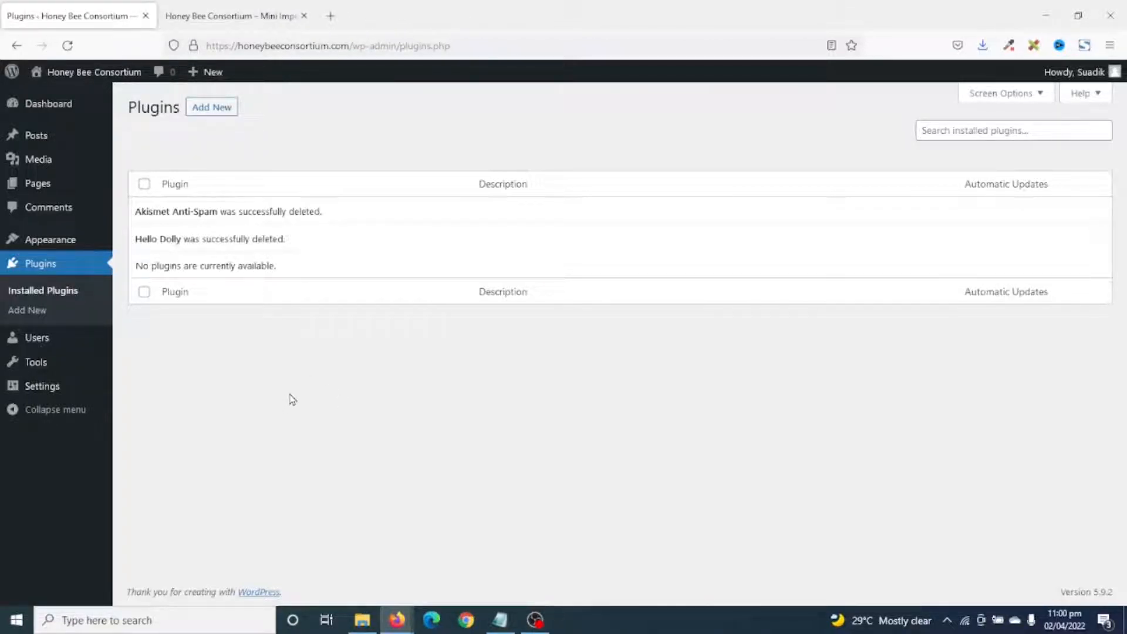
Search the theme directory for 'astra', install and activate Astra, then return to the front page.
mouse_move(52, 245)
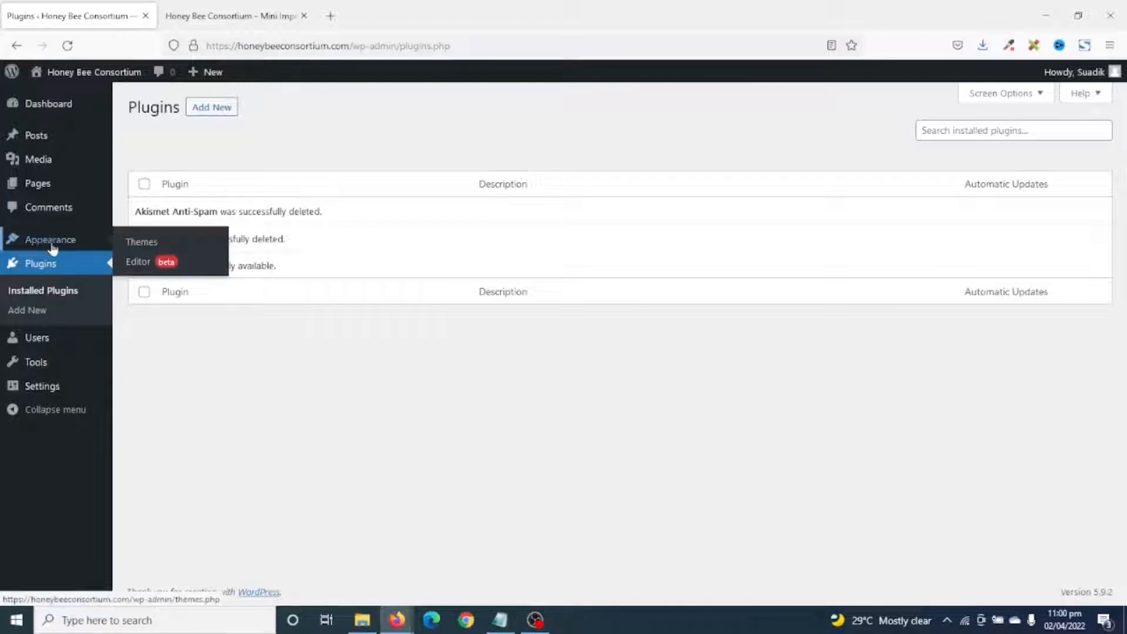
left_click(130, 245)
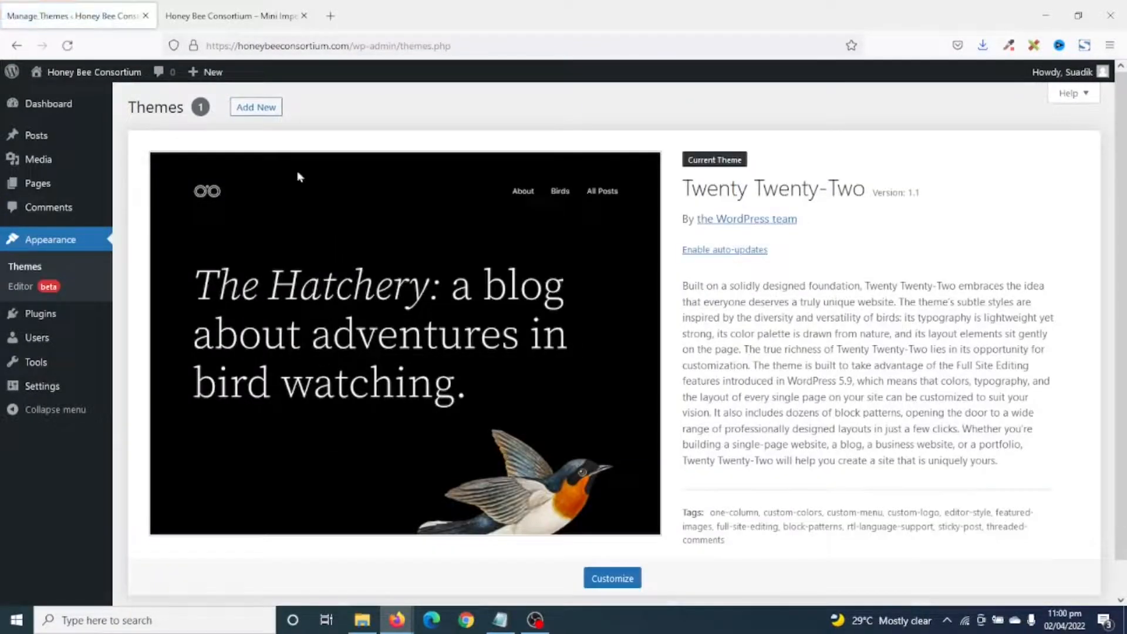
left_click(254, 107)
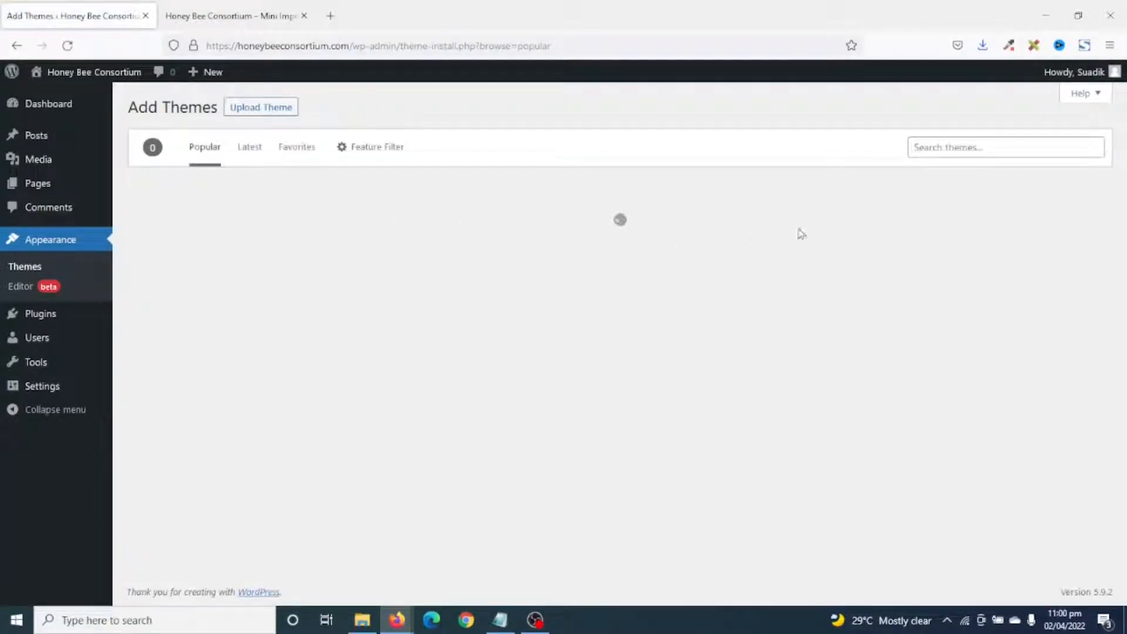
left_click(989, 151)
type("astra")
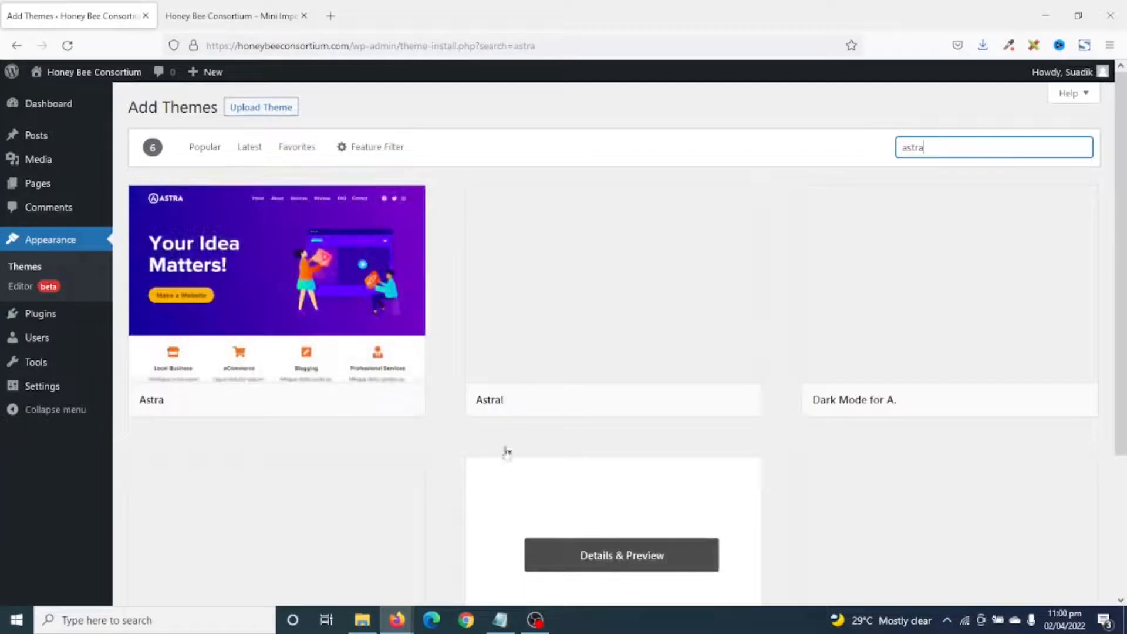
left_click(338, 399)
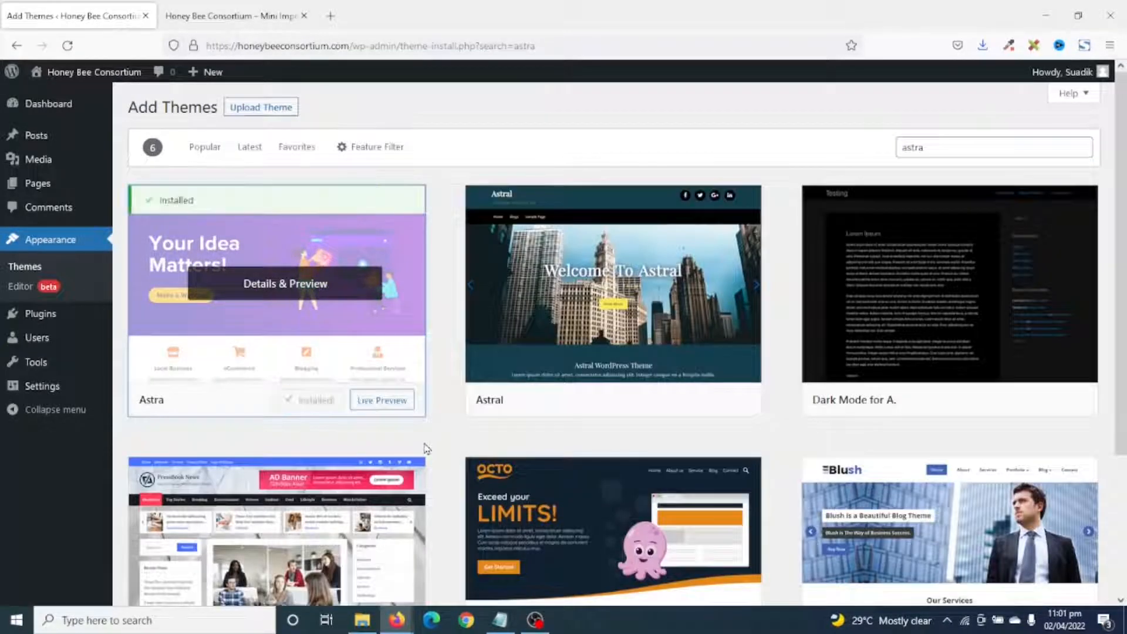
left_click(301, 399)
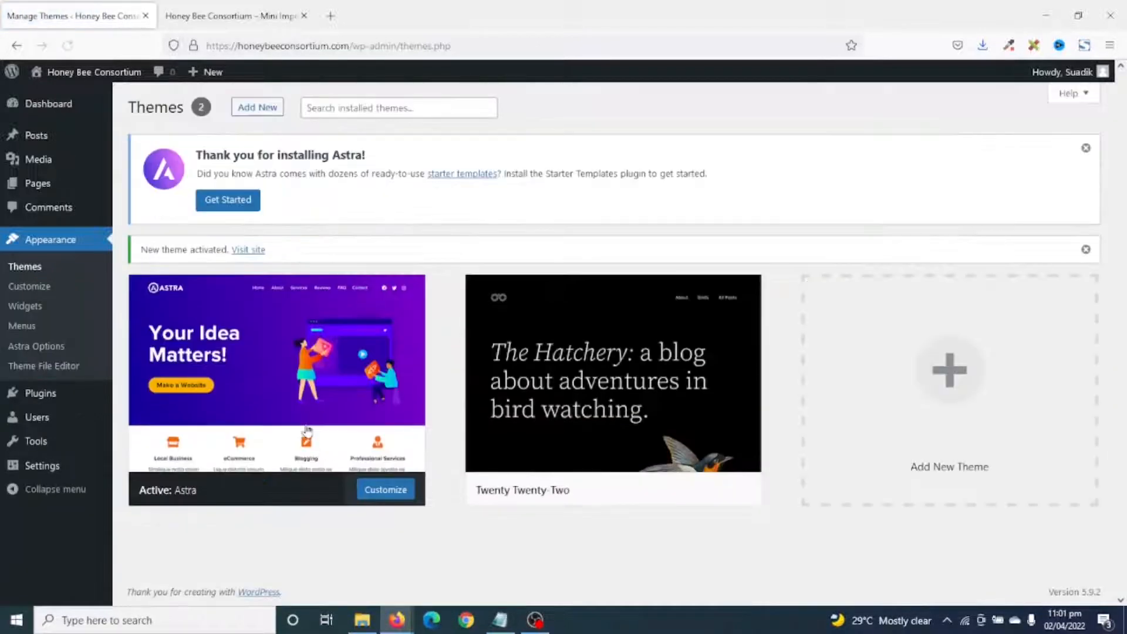
mouse_move(306, 432)
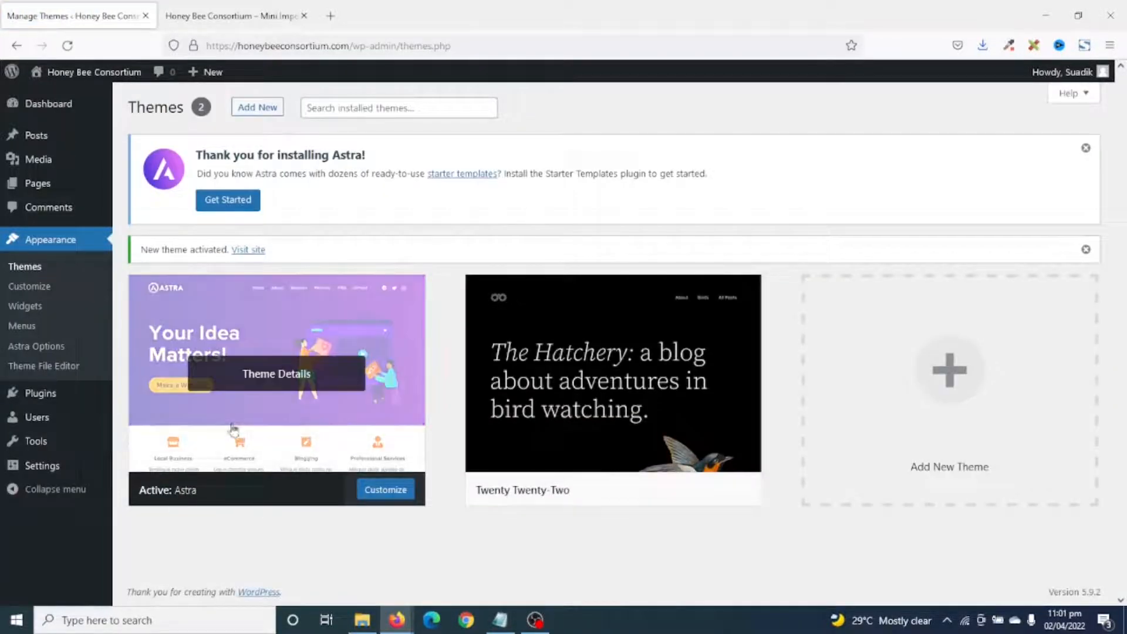
left_click(213, 8)
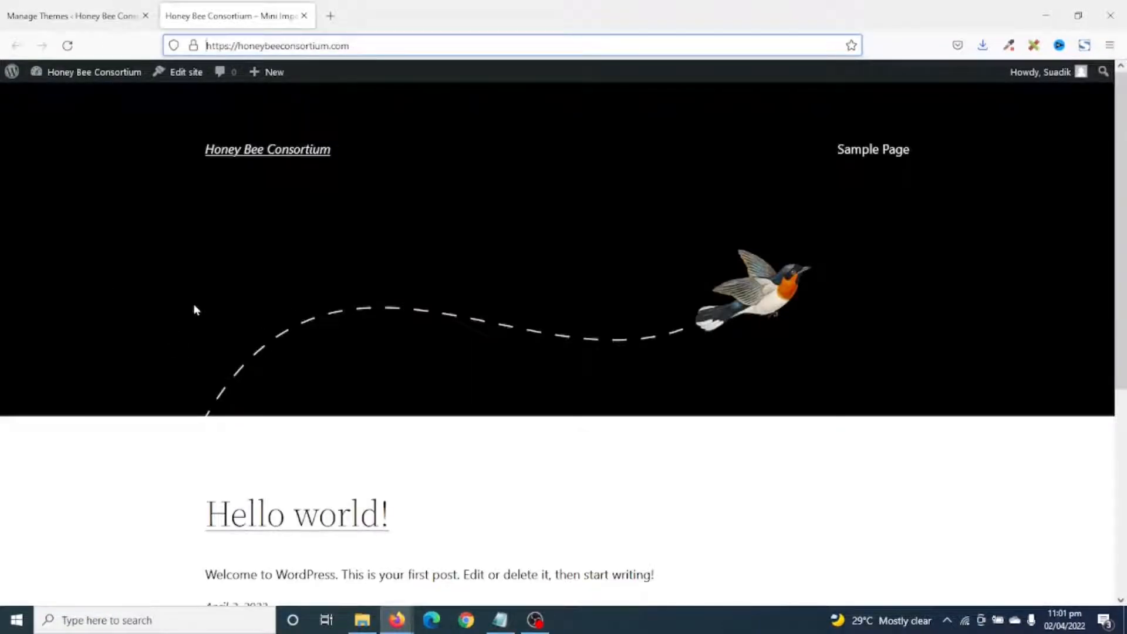
Reload the front page to see Astra's layout, then return to the Themes page.
left_click(68, 45)
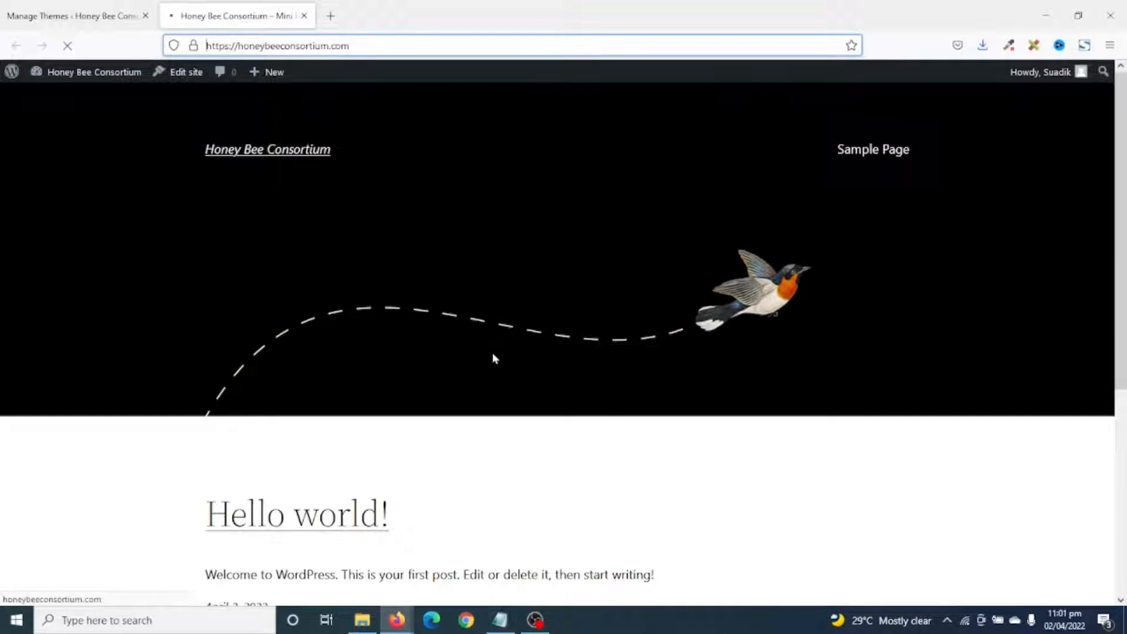
scroll(693, 322, "down", 5)
scroll(697, 322, "up", 5)
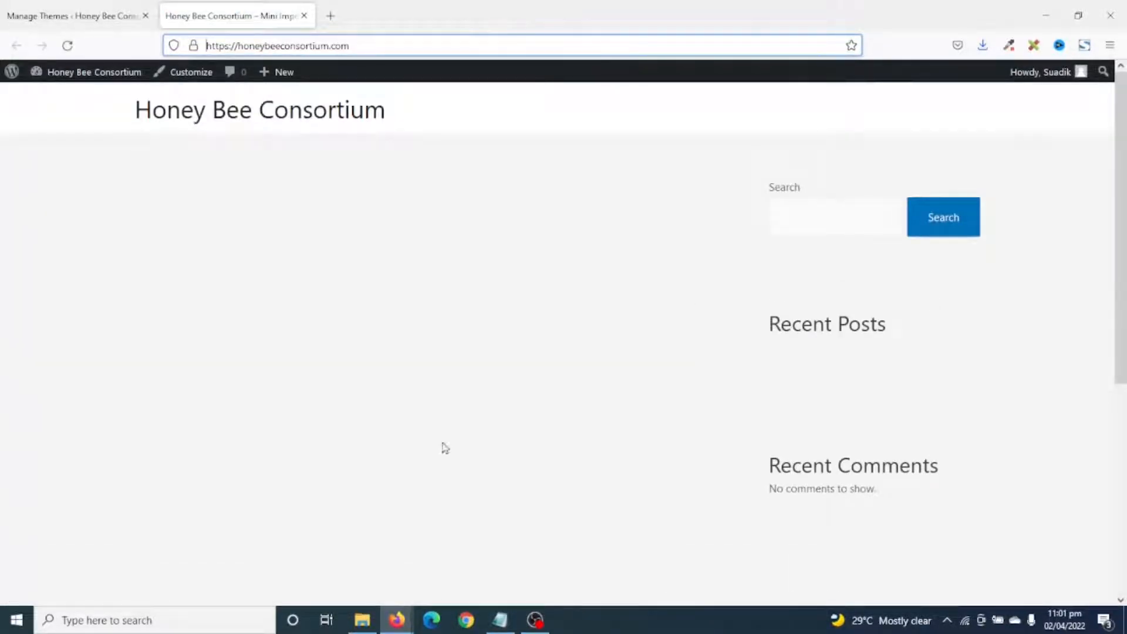
left_click(91, 15)
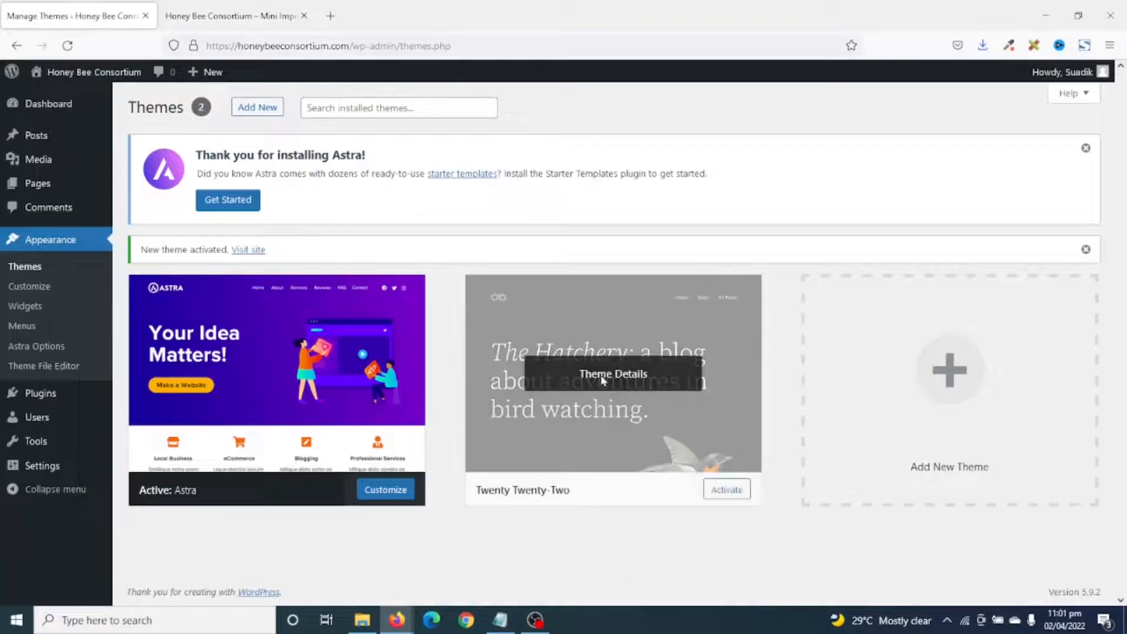
Delete the Twenty Twenty-Two theme from its Theme Details and confirm.
left_click(603, 380)
left_click(1074, 573)
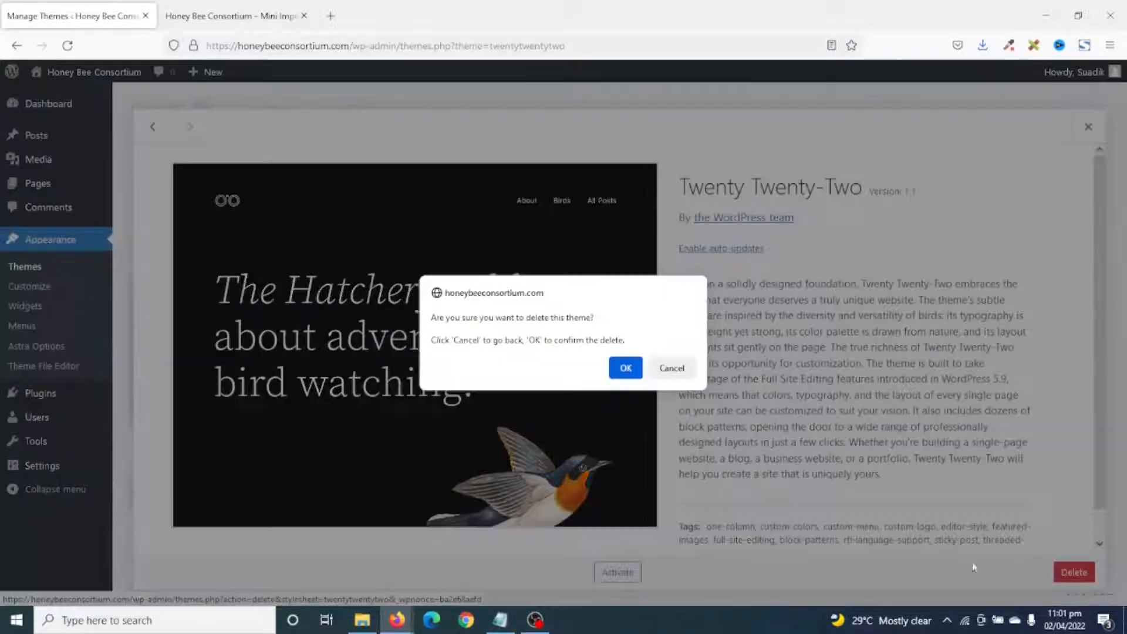
left_click(624, 370)
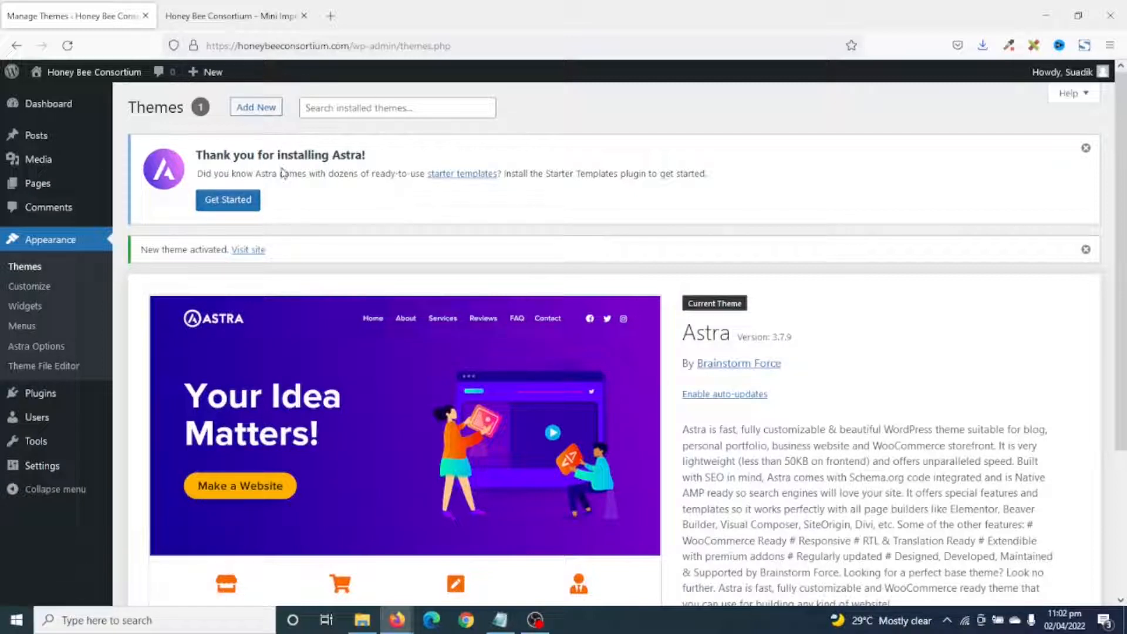
Search Add Plugins for 'start' and install the Starter Templates plugin.
mouse_move(36, 403)
left_click(141, 415)
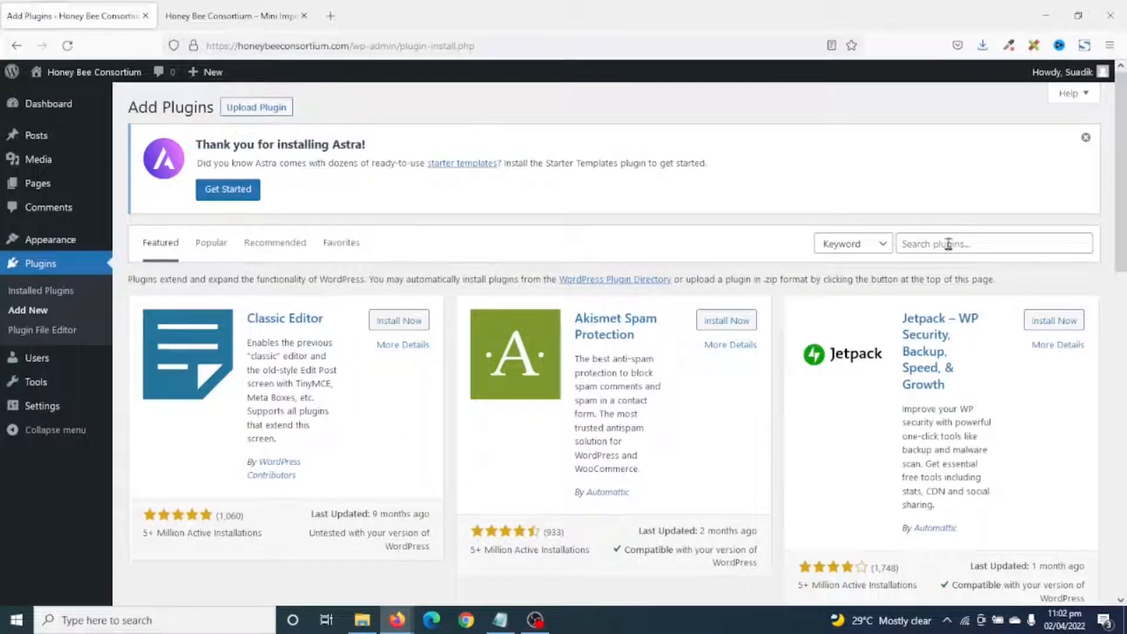
left_click(948, 244)
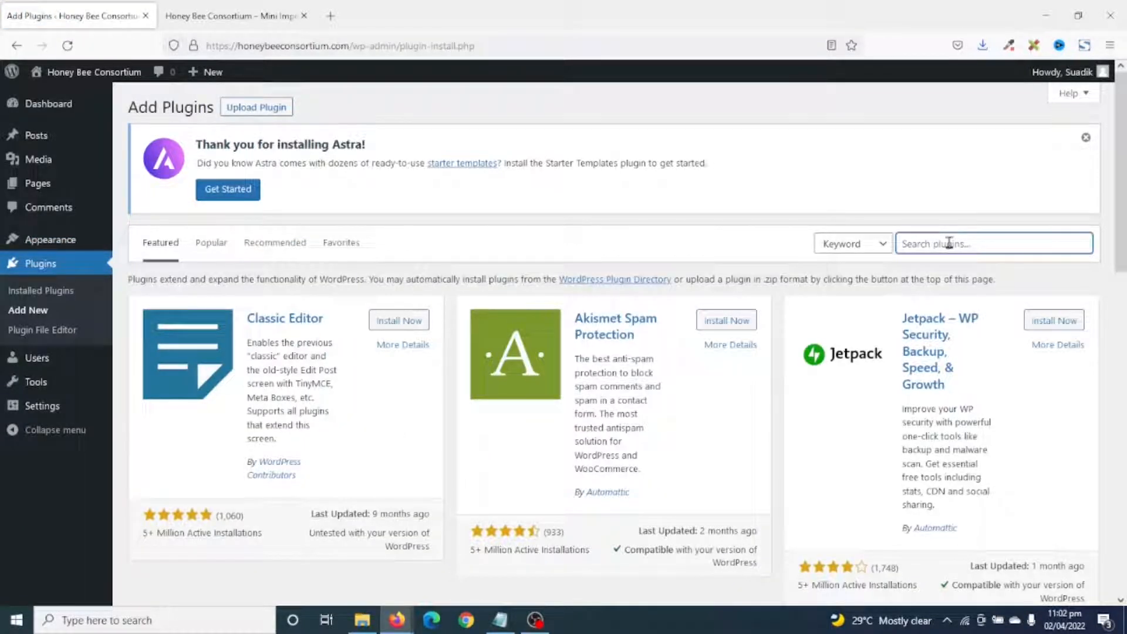
type("starter template")
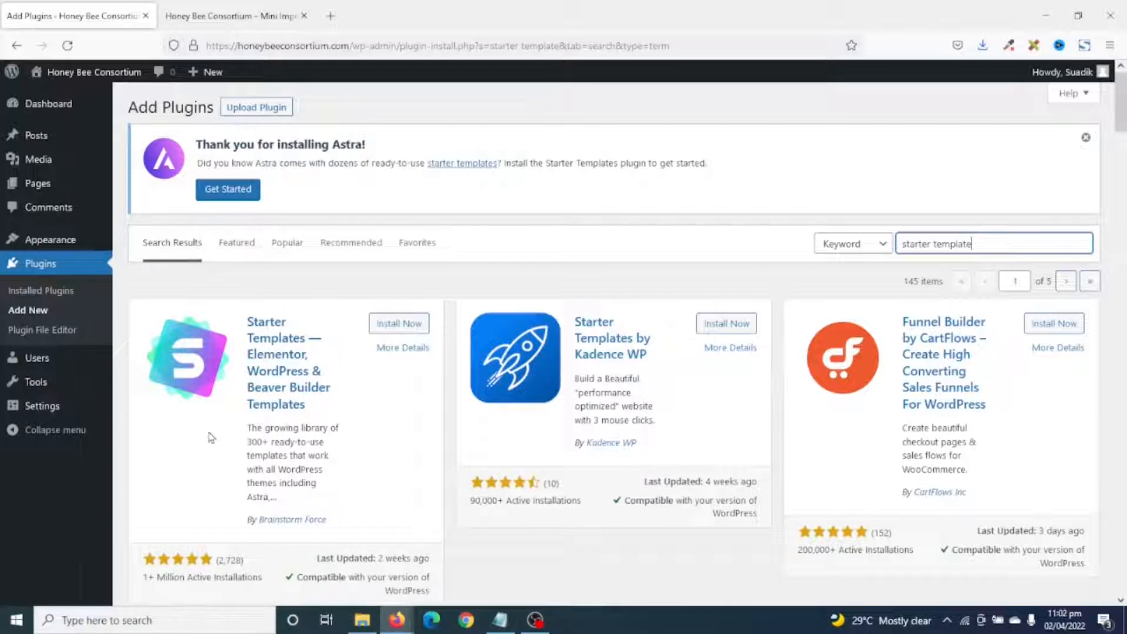
left_click(415, 323)
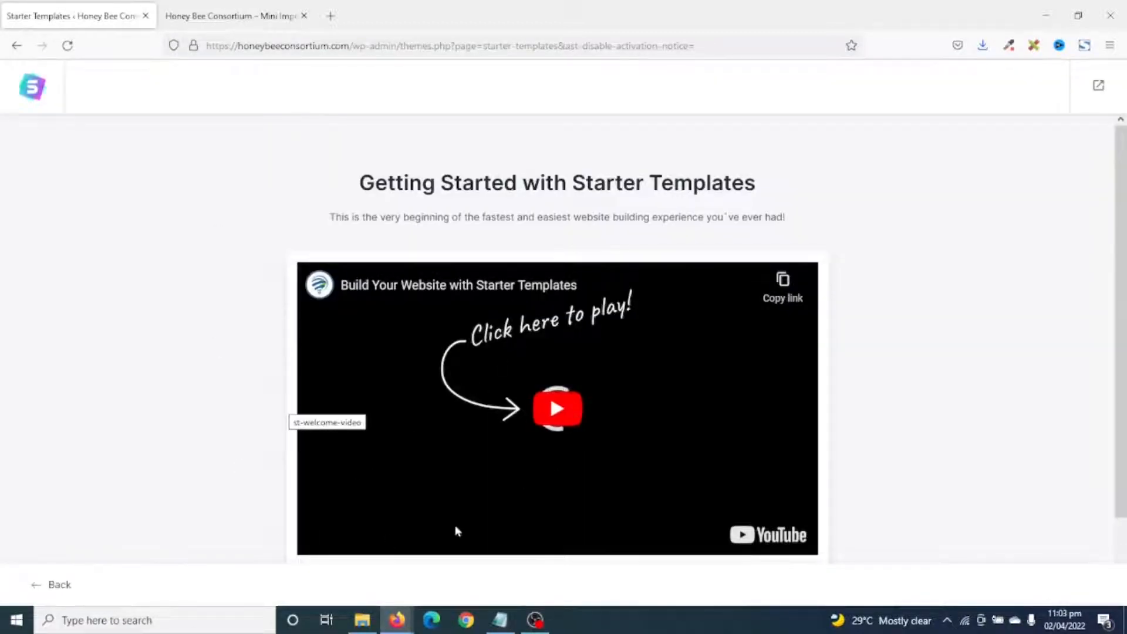
Choose Build Your Website Now and pick Elementor as the page builder.
scroll(459, 483, "down", 2)
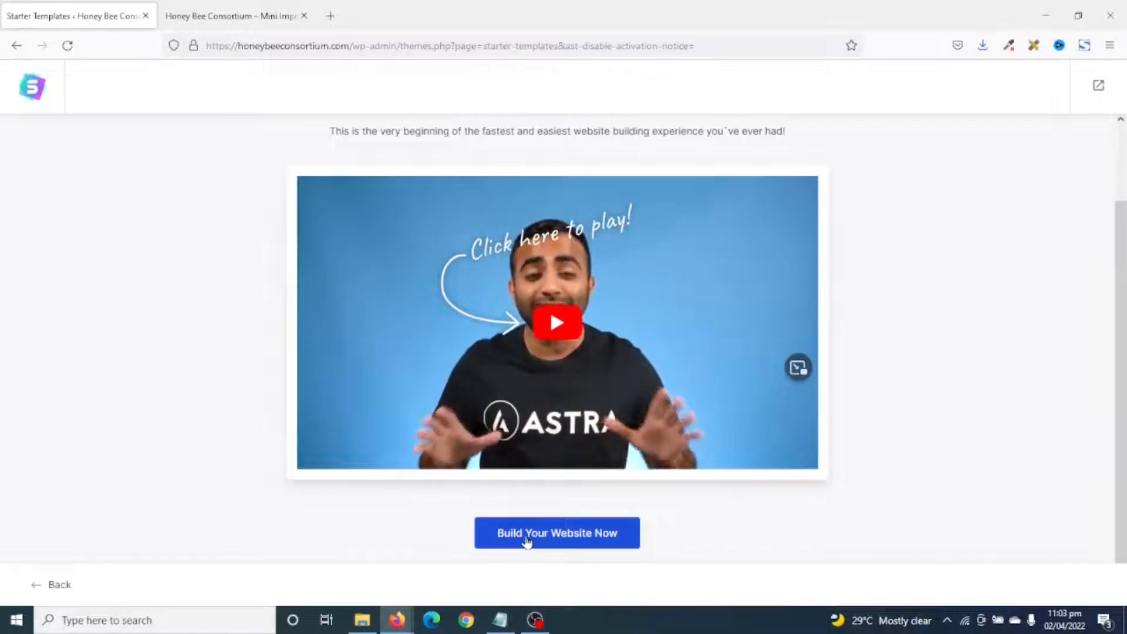
left_click(527, 534)
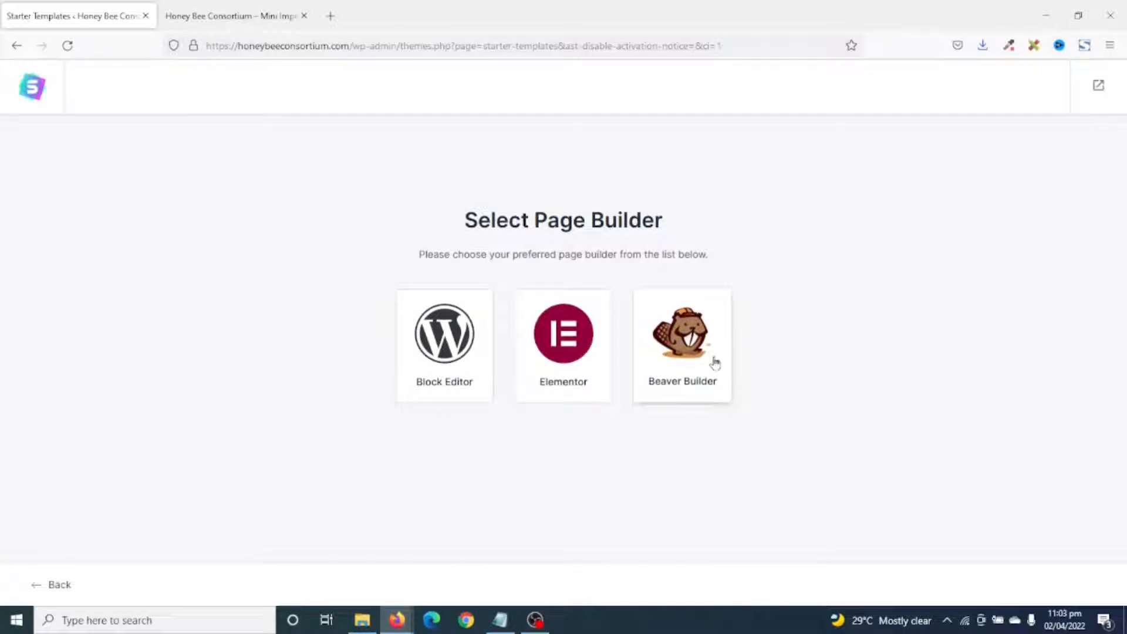
left_click(544, 326)
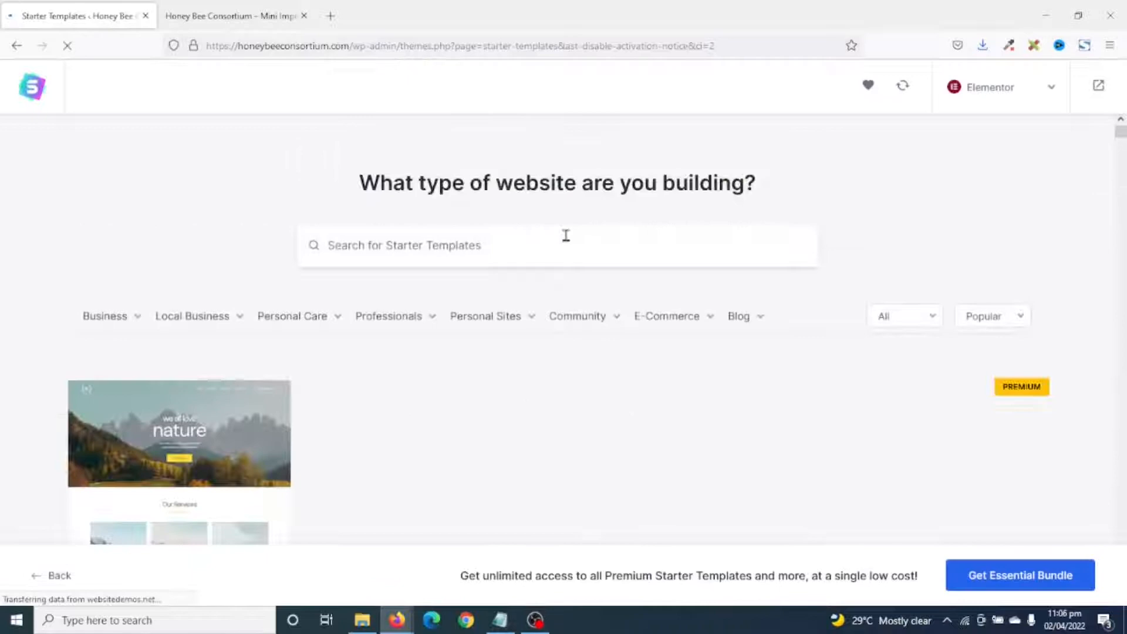
Browse the starter template library and filter it to the Hotel & Travel category.
scroll(570, 240, "down", 10)
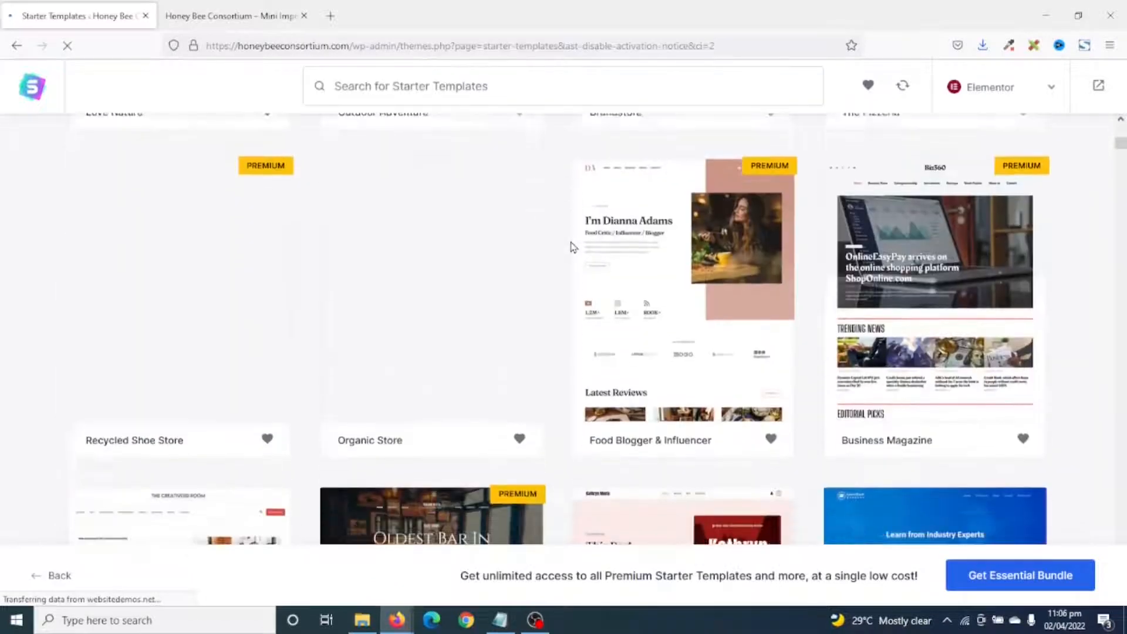
scroll(574, 247, "down", 15)
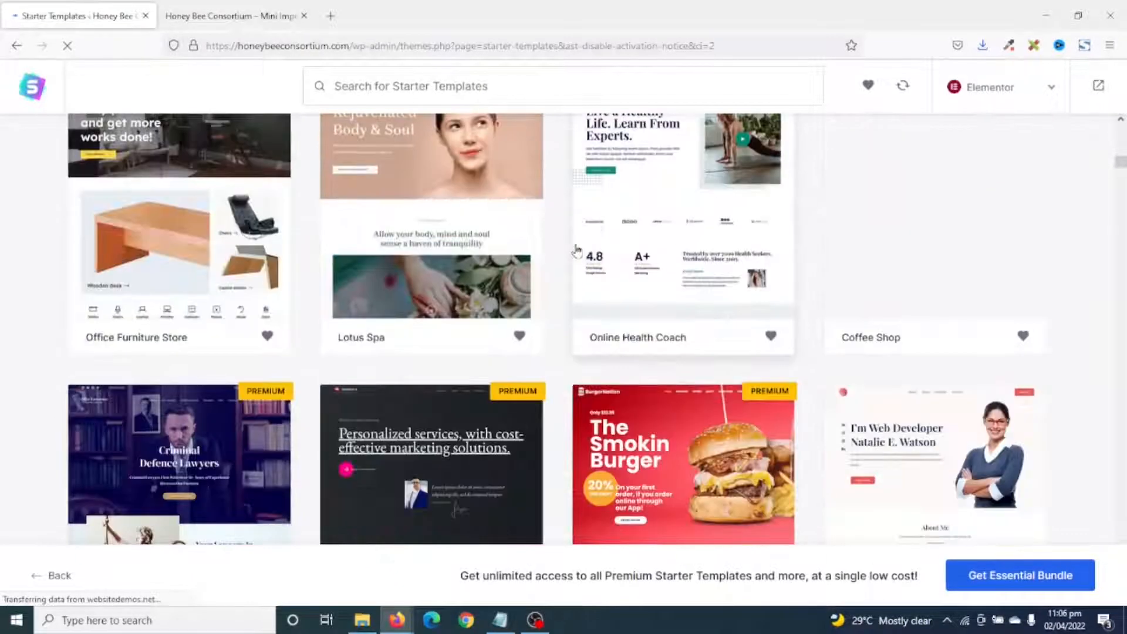
scroll(578, 253, "down", 12)
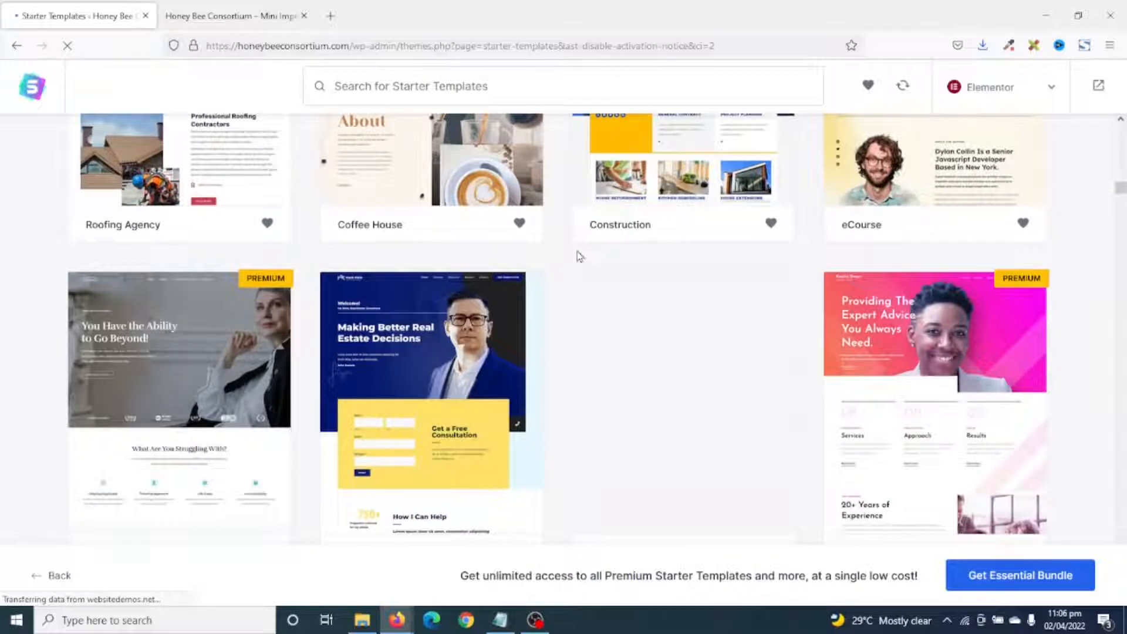
scroll(579, 257, "up", 5)
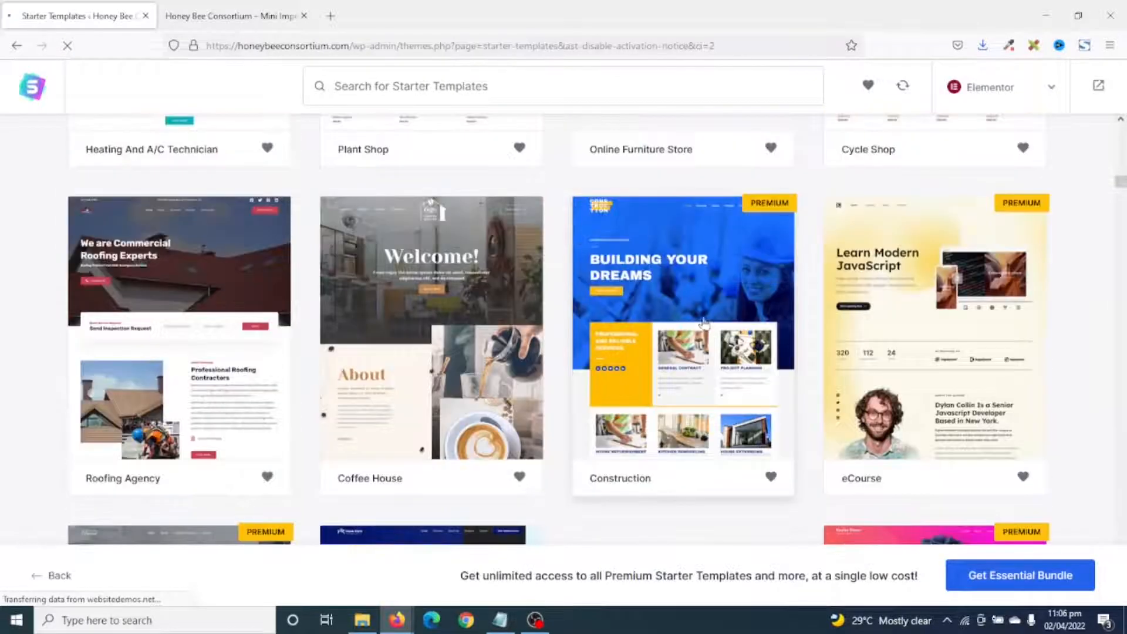
scroll(405, 219, "down", 1)
scroll(735, 322, "up", 2)
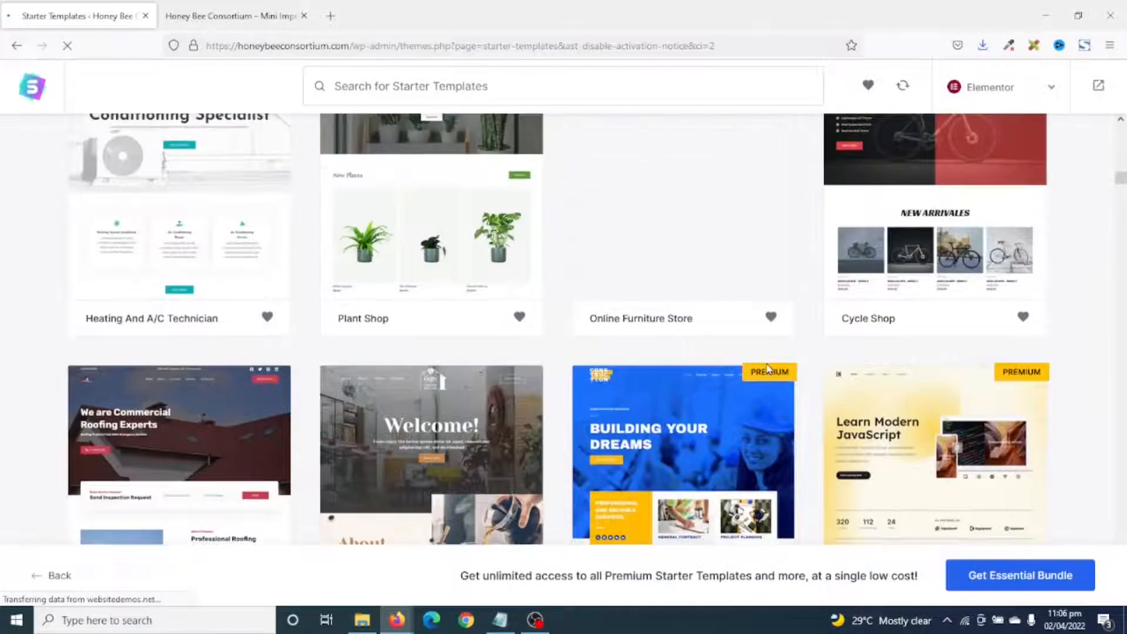
scroll(757, 402, "down", 2)
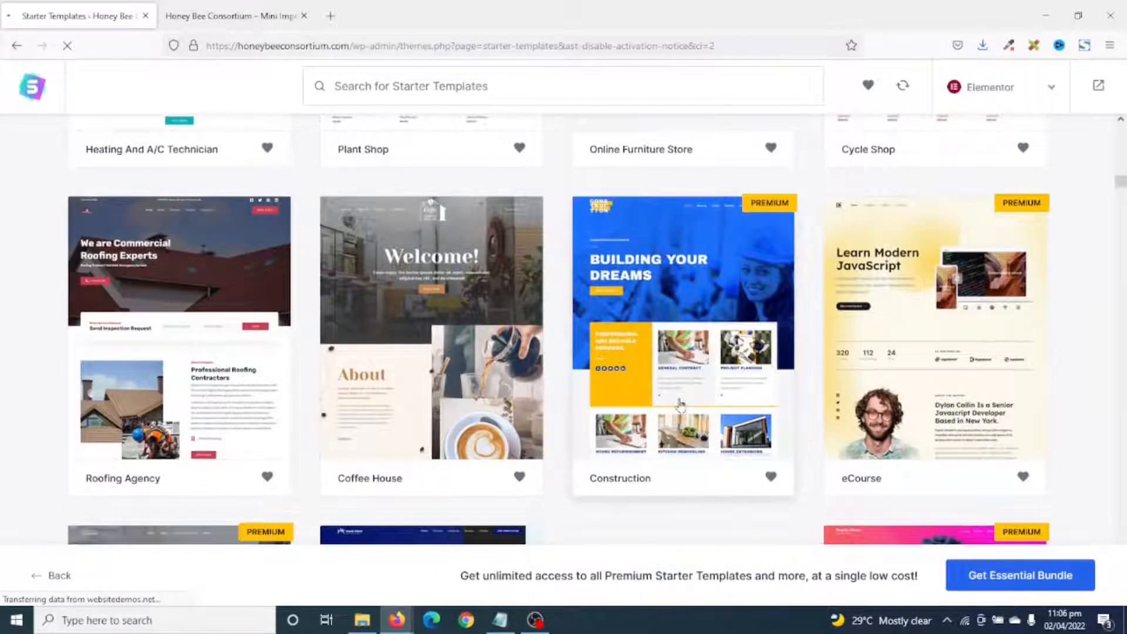
scroll(679, 403, "down", 3)
scroll(680, 403, "up", 15)
mouse_move(253, 327)
mouse_move(398, 331)
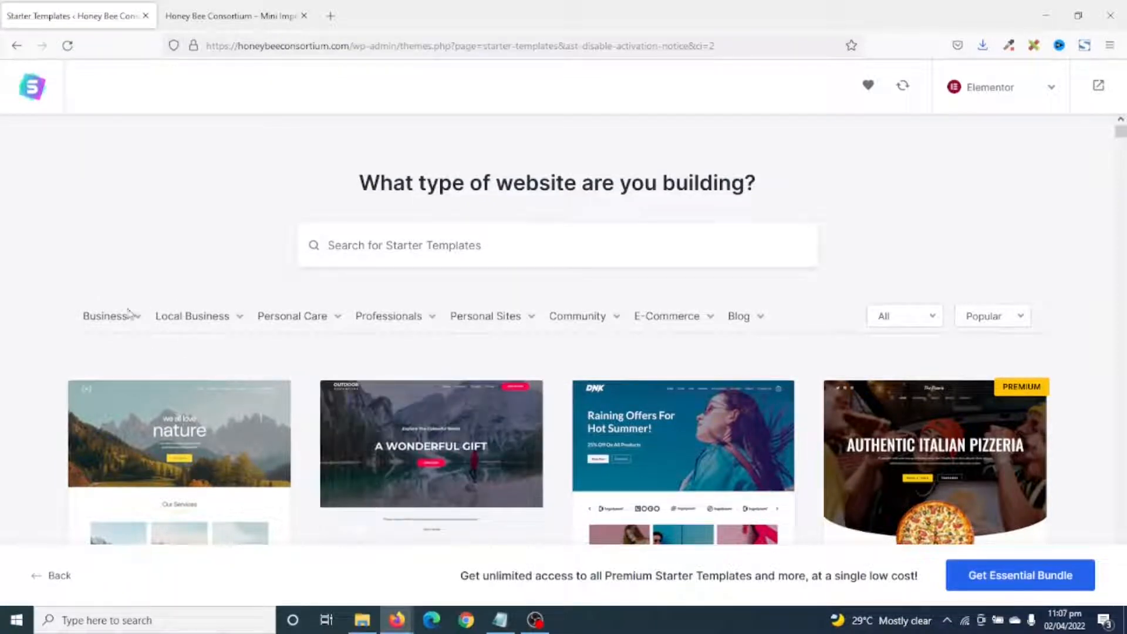
mouse_move(125, 320)
left_click(107, 411)
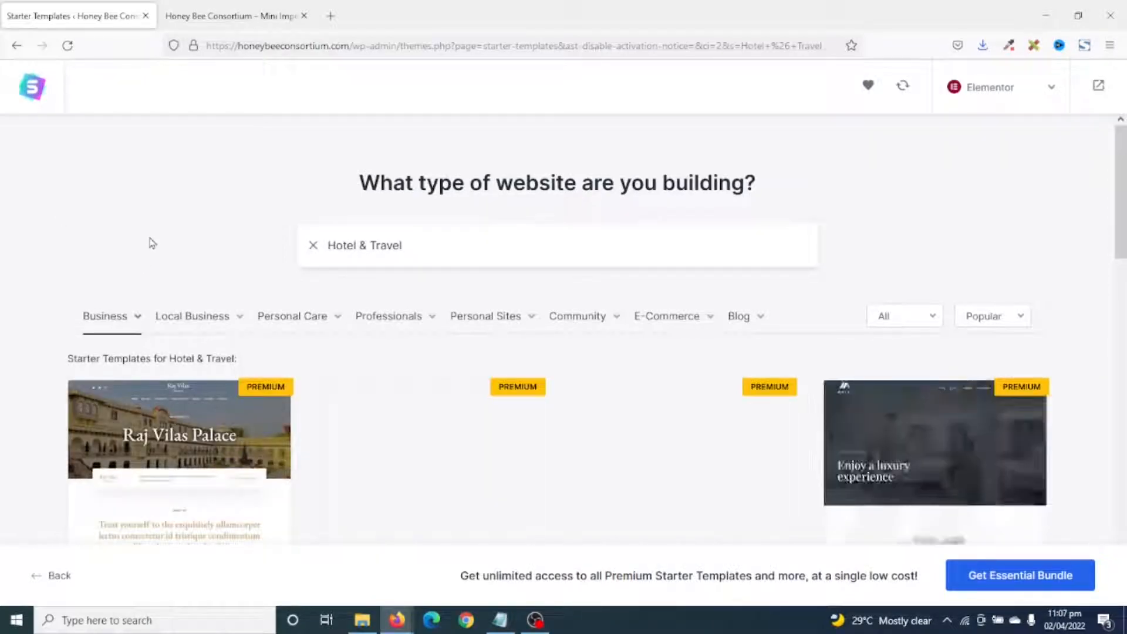
Scroll through the hotel templates: Heritage Hotel, Budget Hotel, Luxury Hotel, Hotel and BnB.
scroll(883, 297, "down", 15)
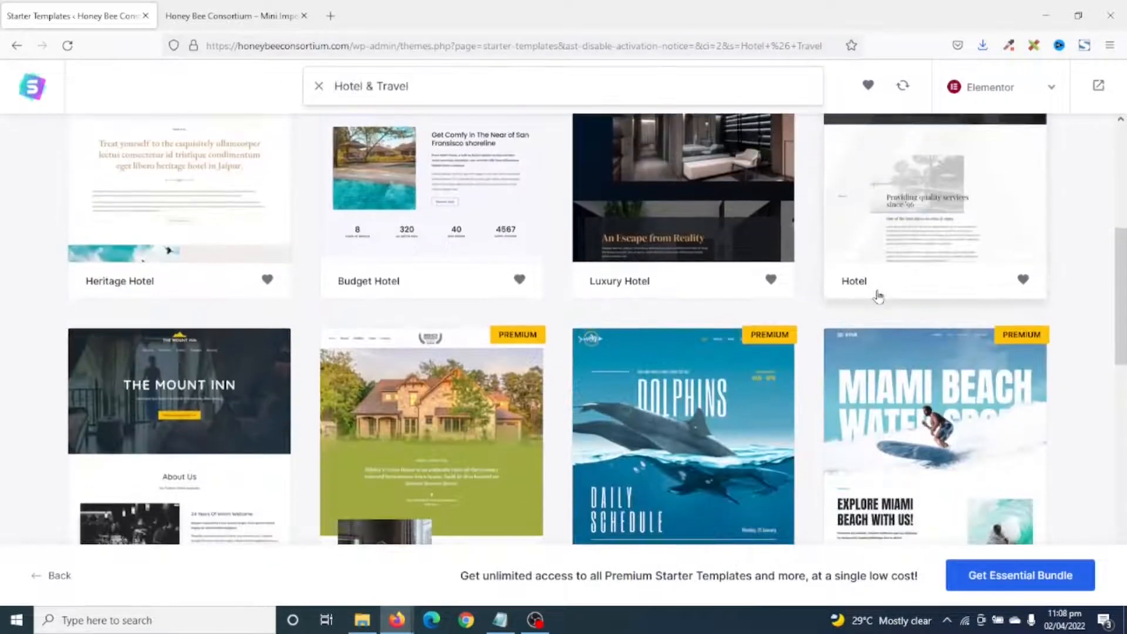
scroll(878, 296, "up", 5)
scroll(878, 297, "down", 9)
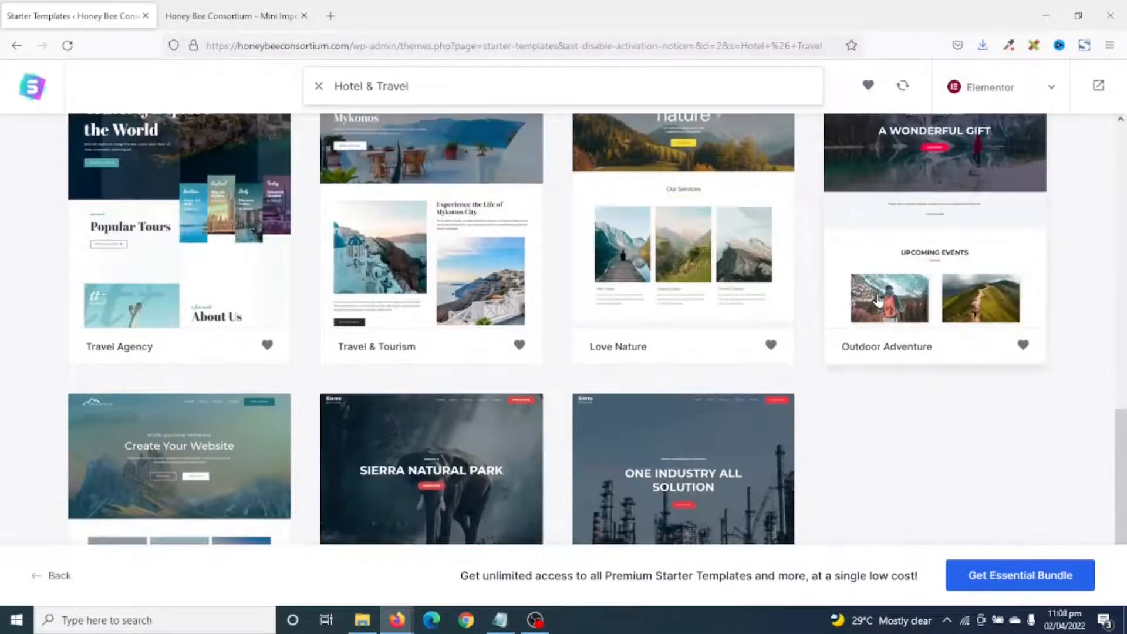
scroll(881, 300, "up", 1)
scroll(881, 300, "up", 18)
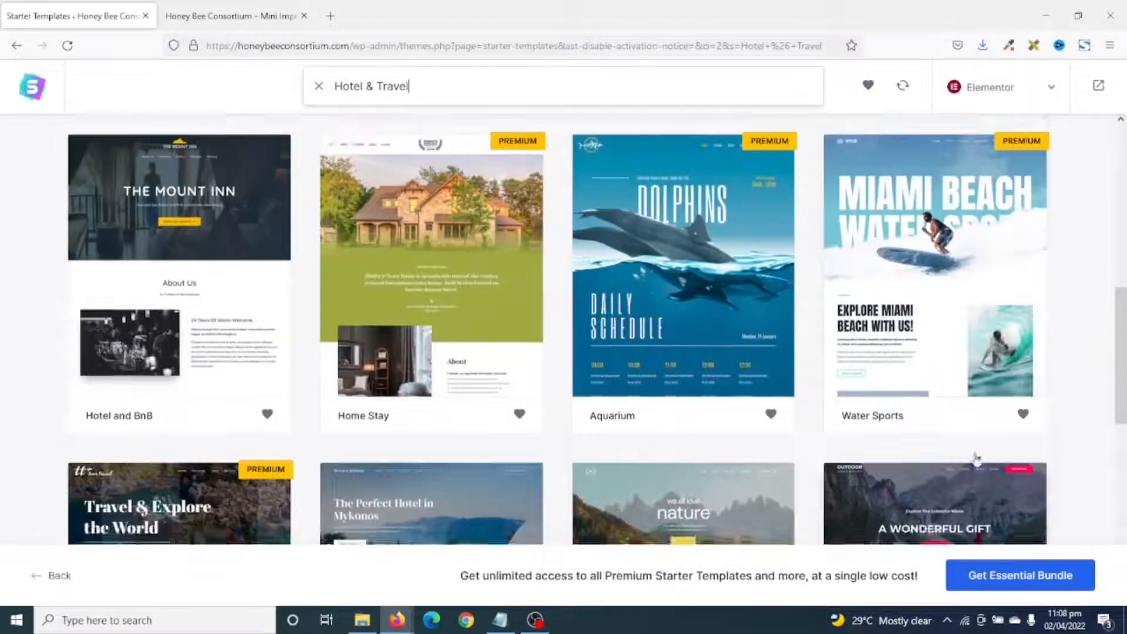
scroll(801, 368, "down", 6)
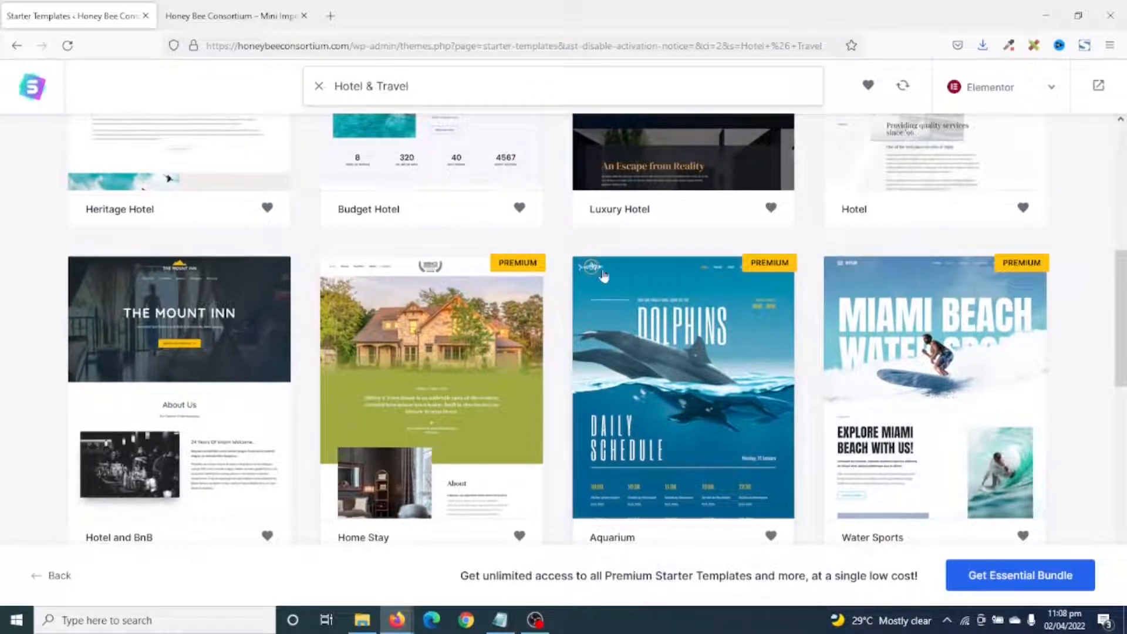
scroll(823, 418, "down", 4)
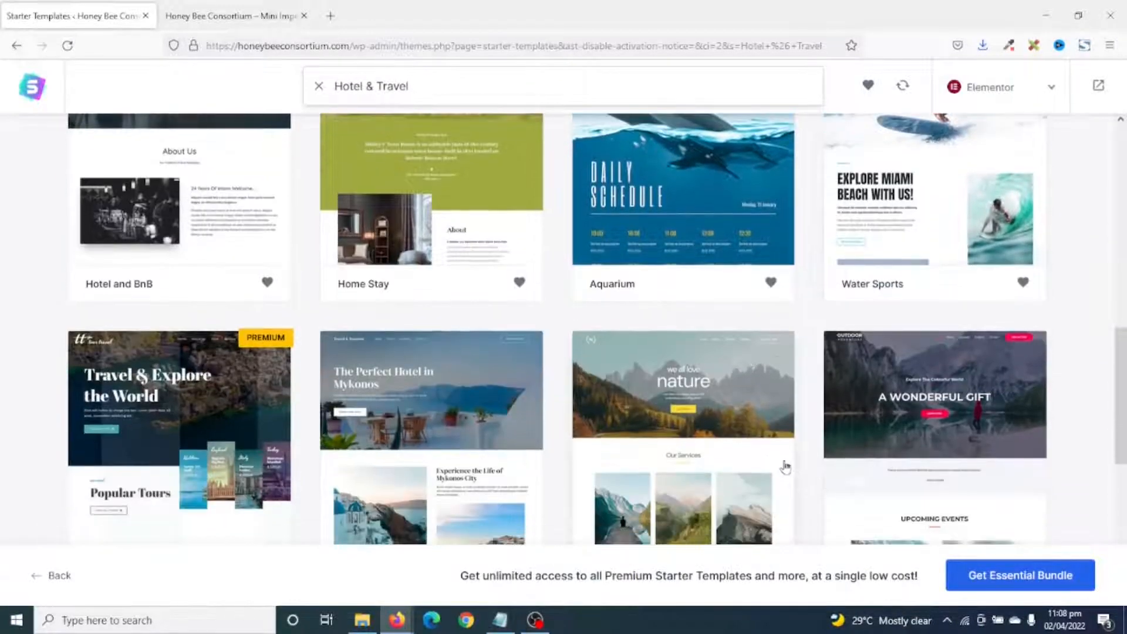
scroll(771, 458, "up", 4)
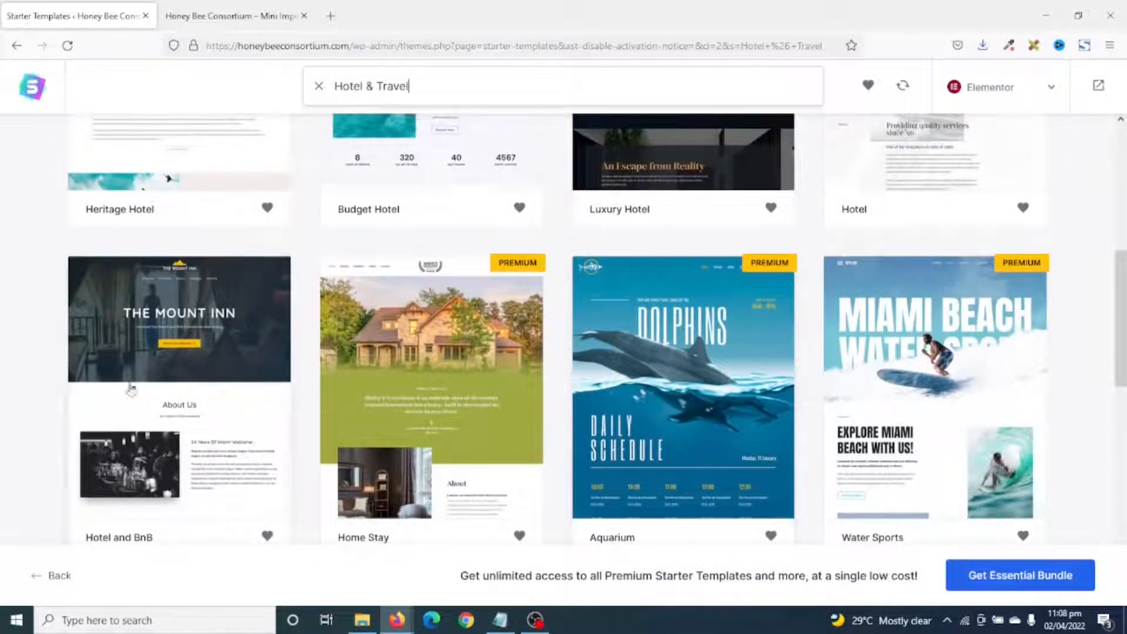
scroll(180, 340, "down", 1)
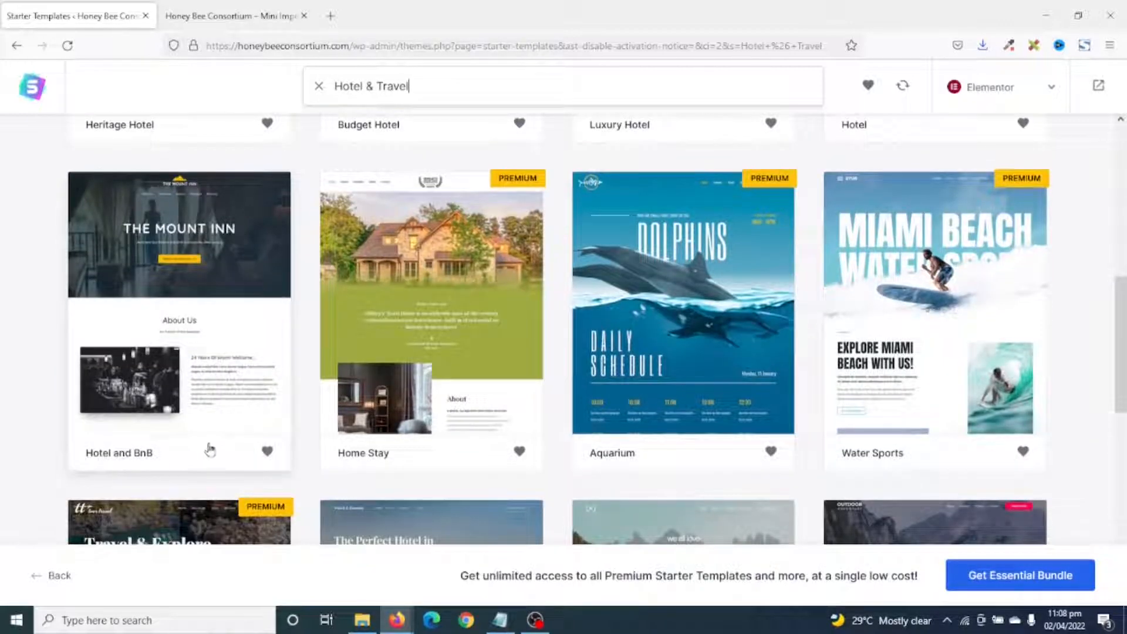
Choose the Hotel and BnB template, skip the logo, and preview the purple palette.
left_click(179, 299)
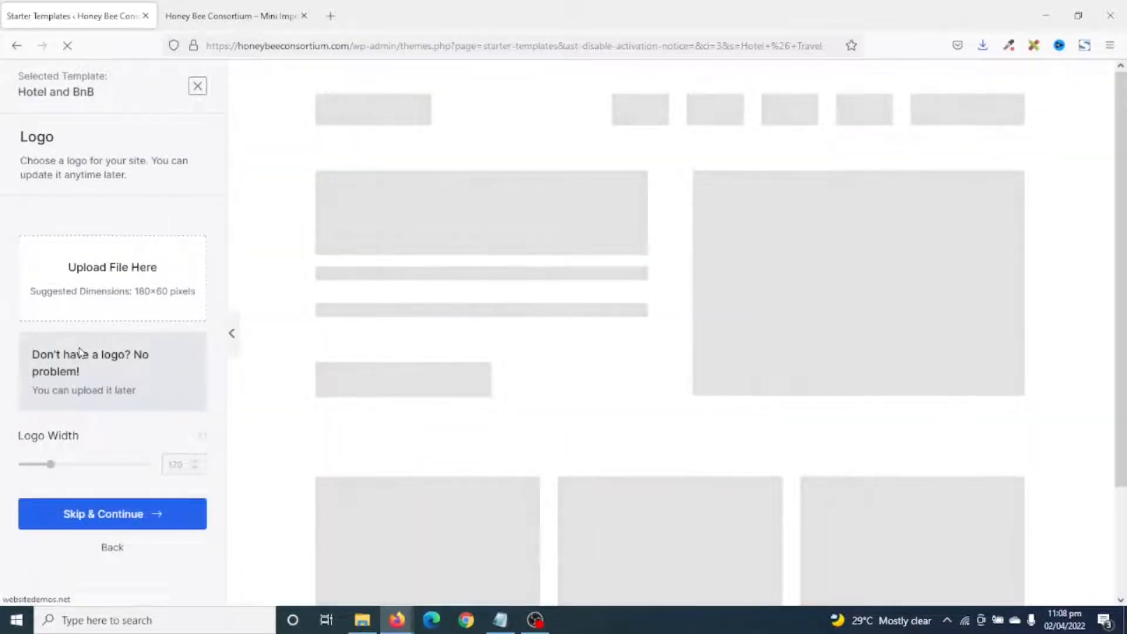
left_click(113, 515)
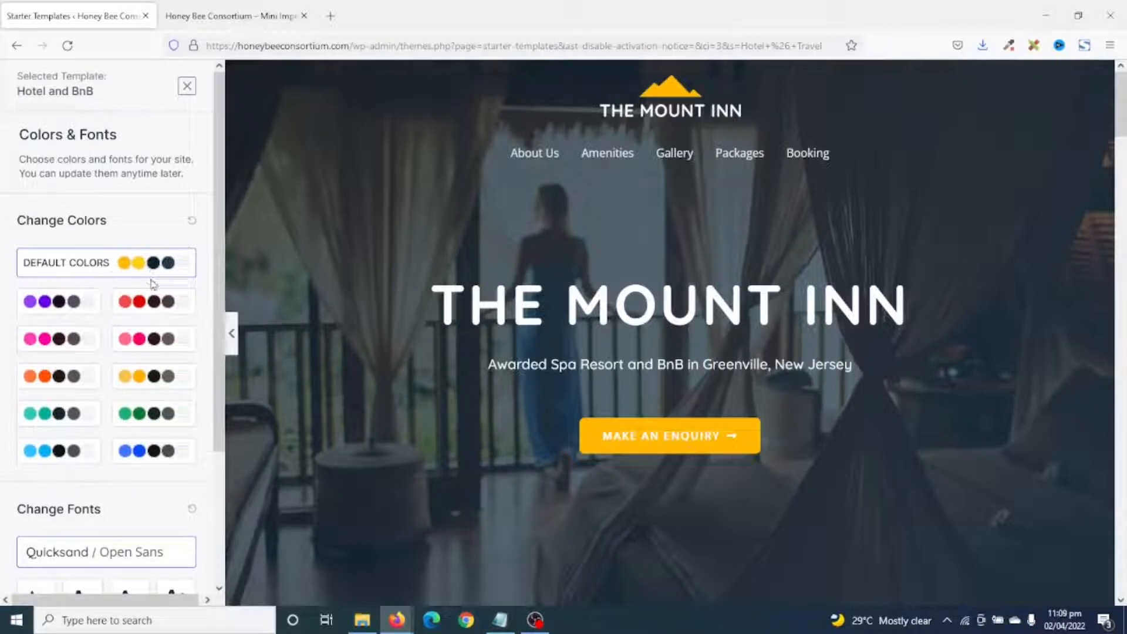
left_click(55, 302)
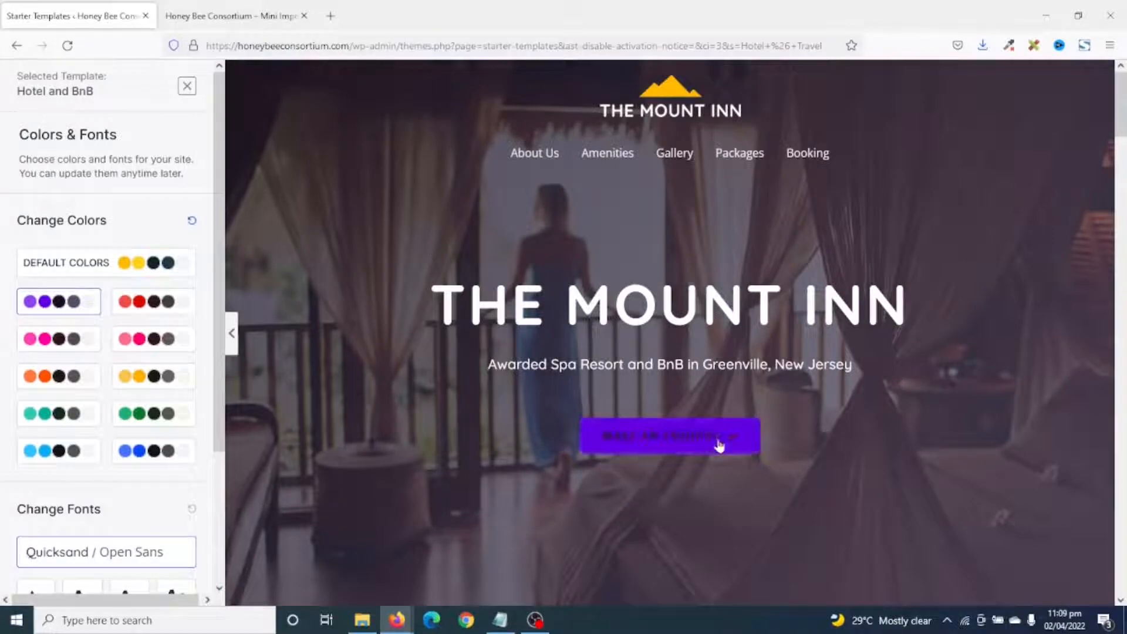
scroll(720, 449, "down", 8)
scroll(720, 452, "down", 10)
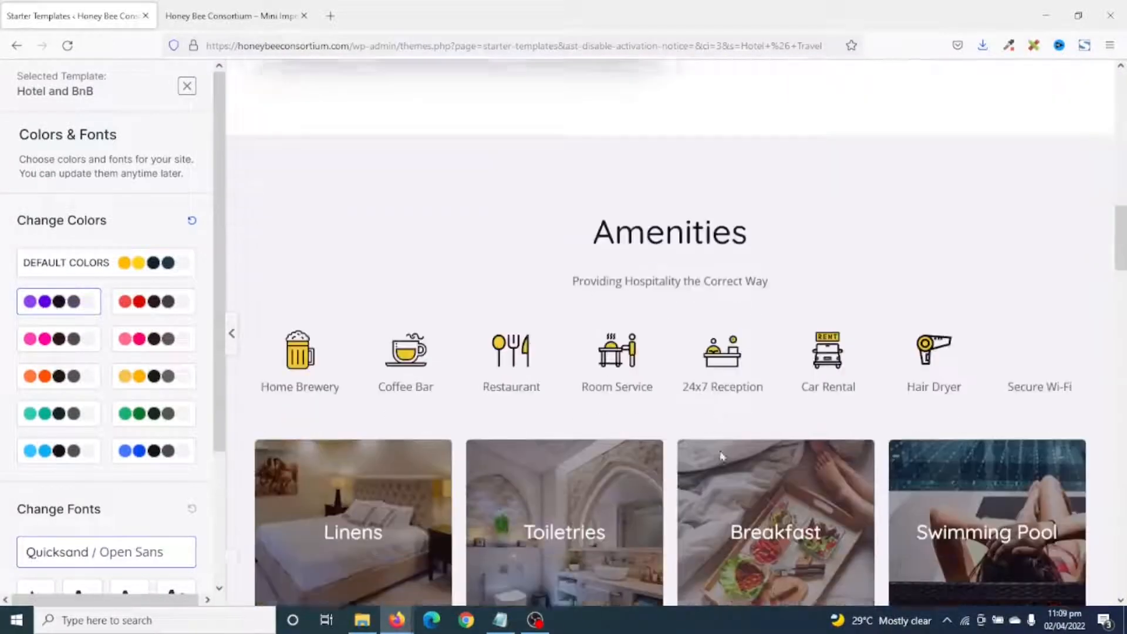
scroll(719, 452, "down", 10)
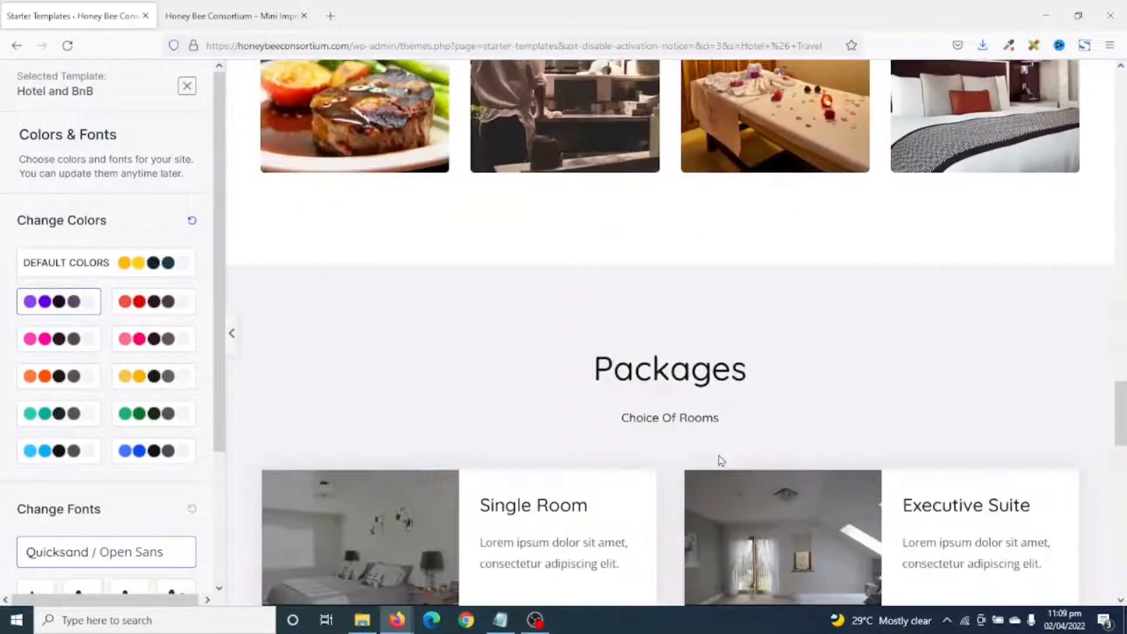
scroll(697, 454, "up", 7)
scroll(698, 454, "up", 5)
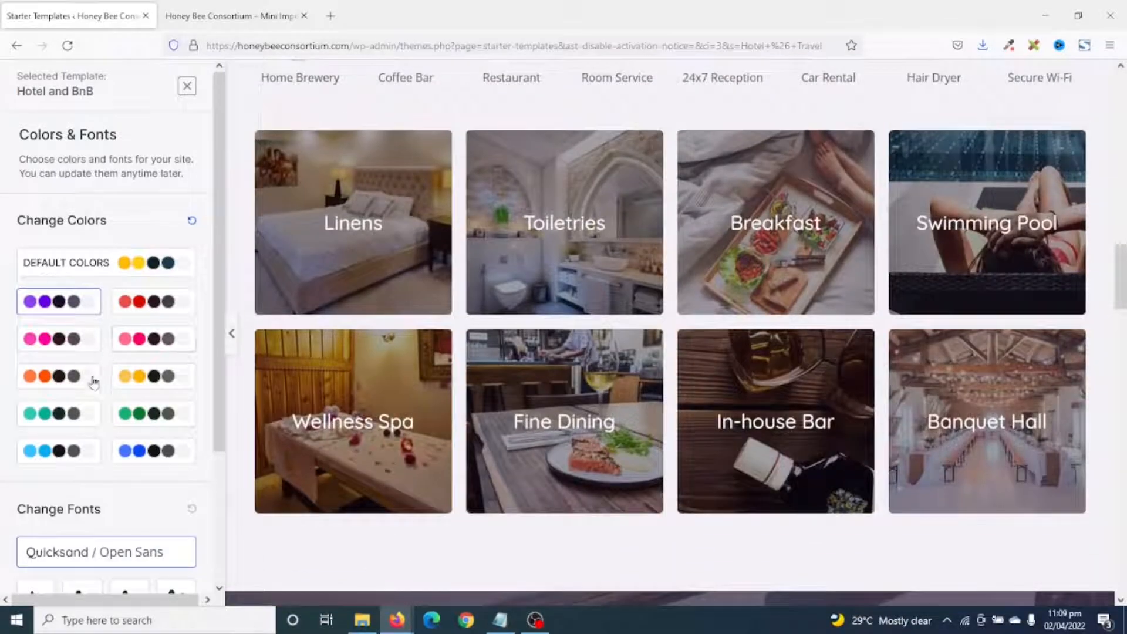
Compare the cyan palette, then keep Default Colors and continue to the final form.
left_click(49, 452)
scroll(885, 464, "up", 10)
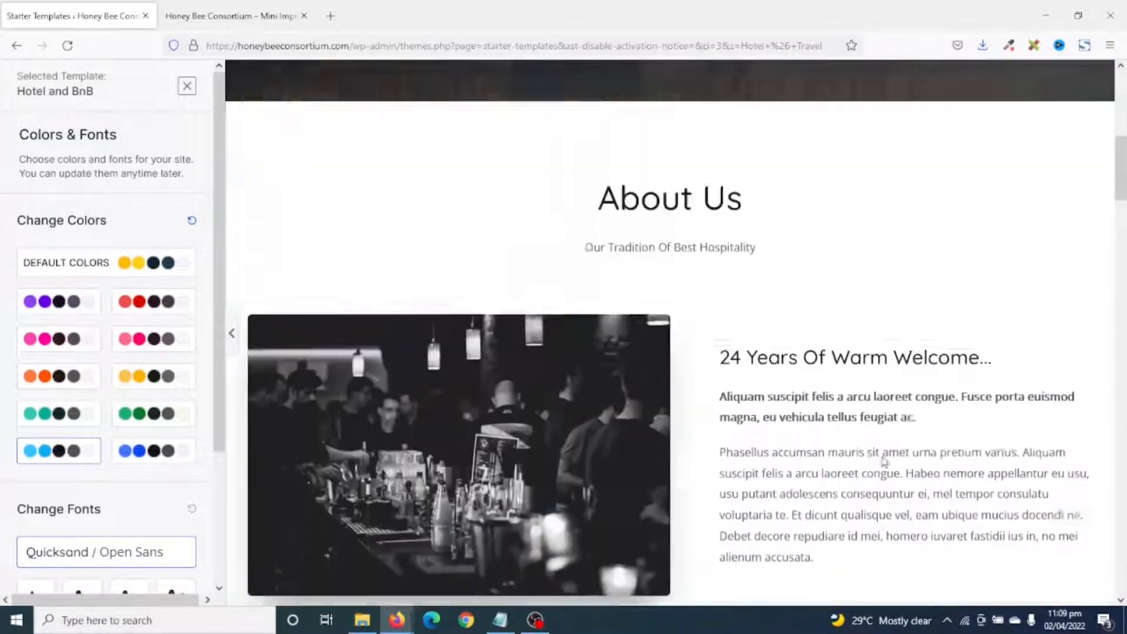
scroll(884, 461, "down", 15)
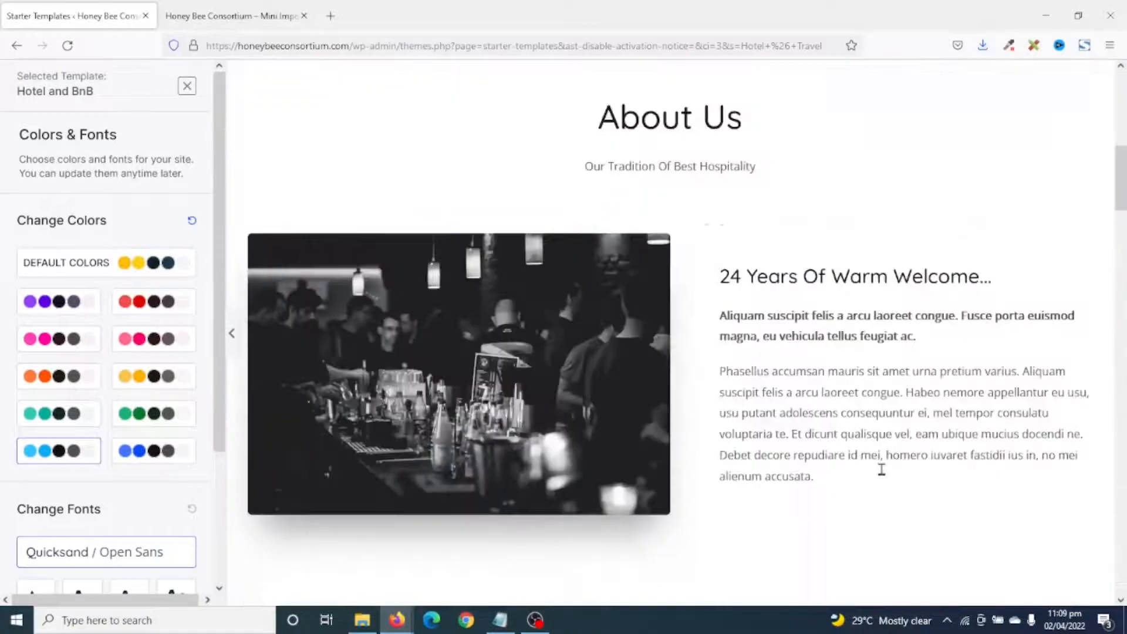
scroll(880, 483, "down", 10)
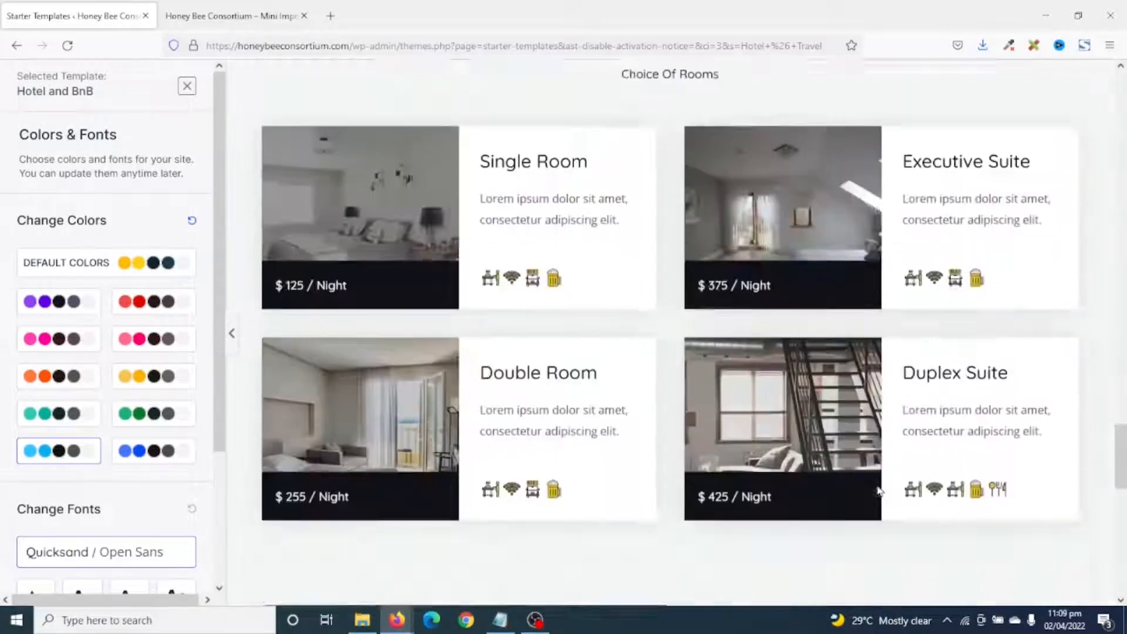
scroll(874, 485, "up", 15)
scroll(874, 485, "up", 5)
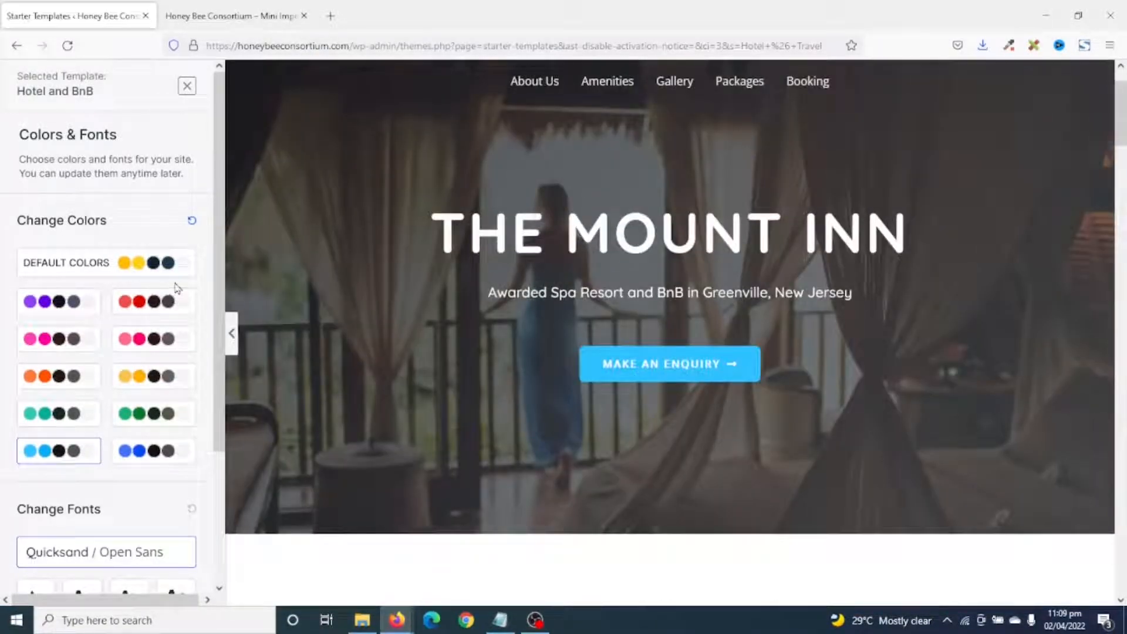
left_click(150, 267)
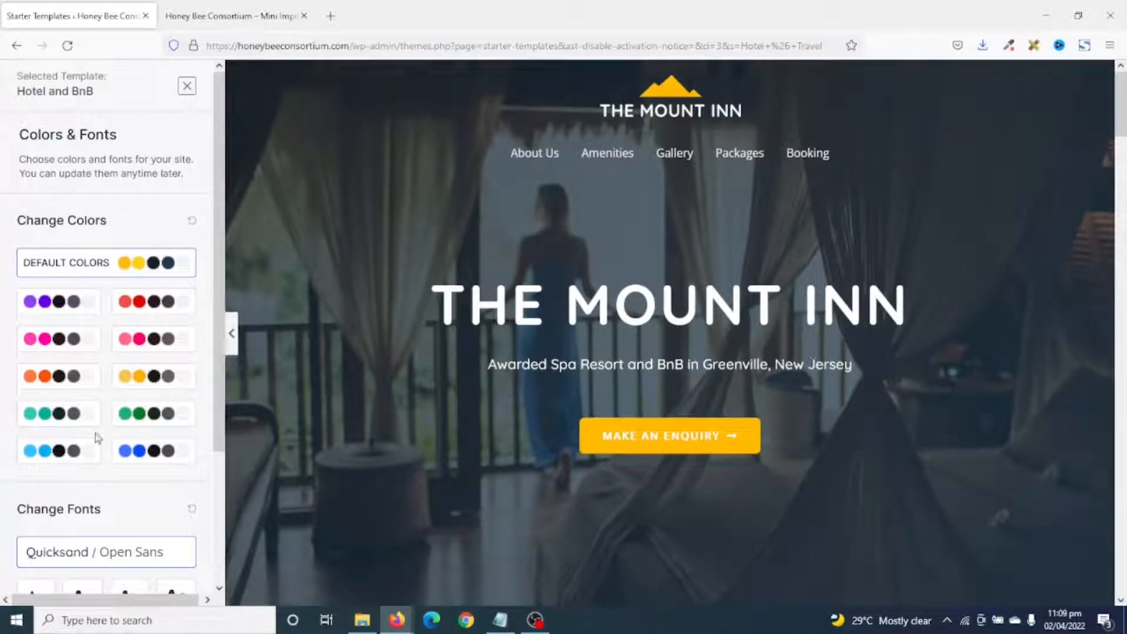
scroll(98, 438, "down", 3)
left_click(107, 530)
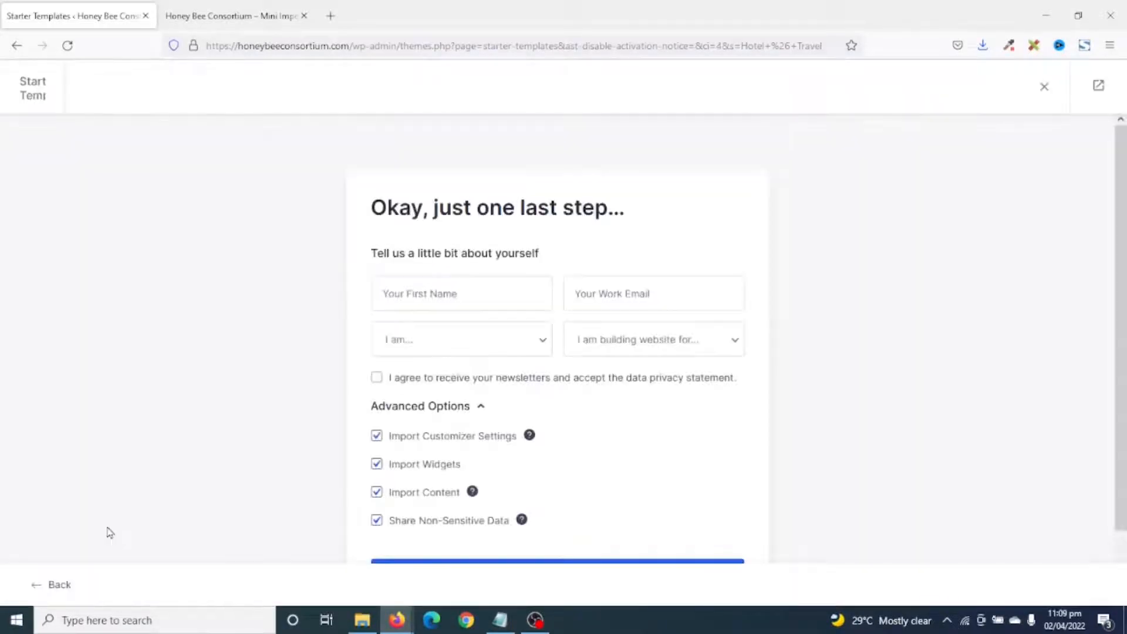
Enter the first name, choose Expert and Myself/My Company, and submit to build the website.
left_click(462, 288)
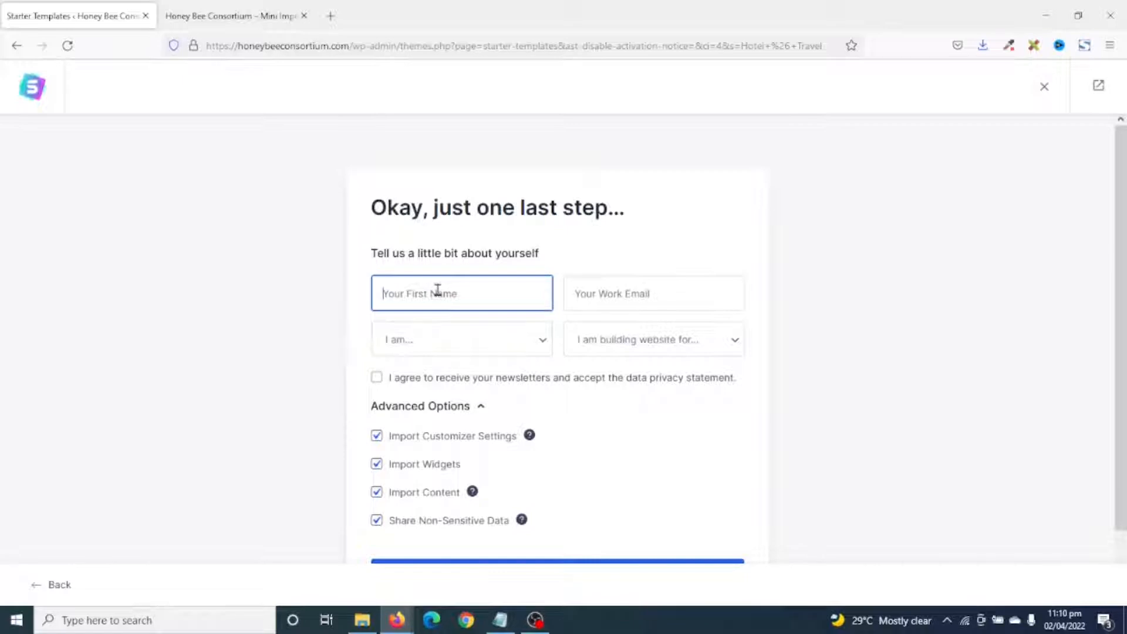
type("s")
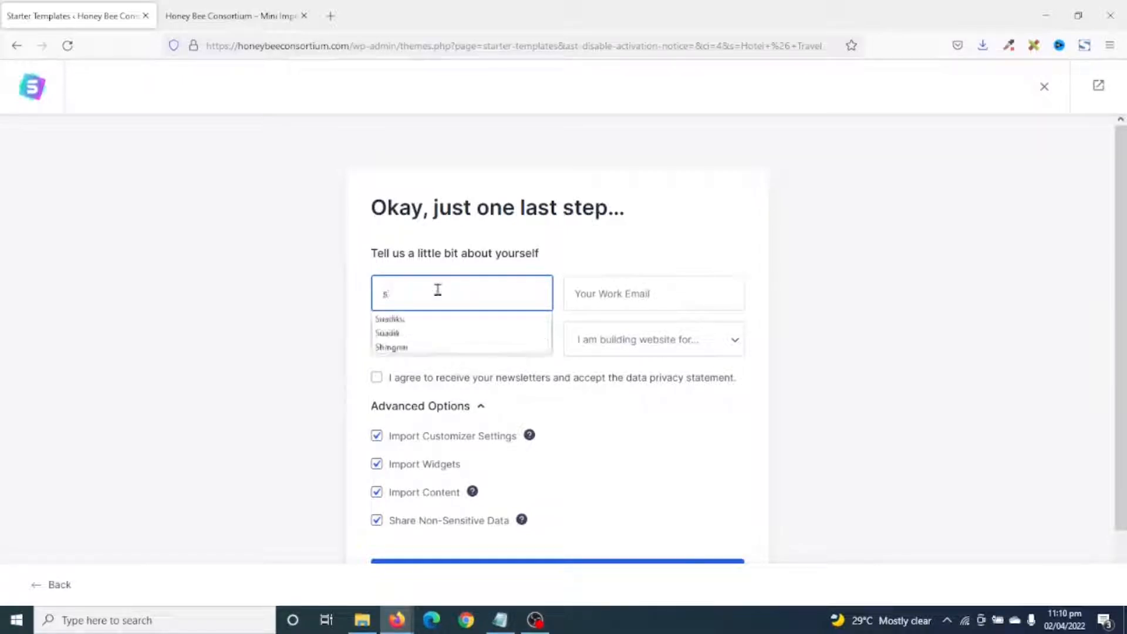
left_click(406, 333)
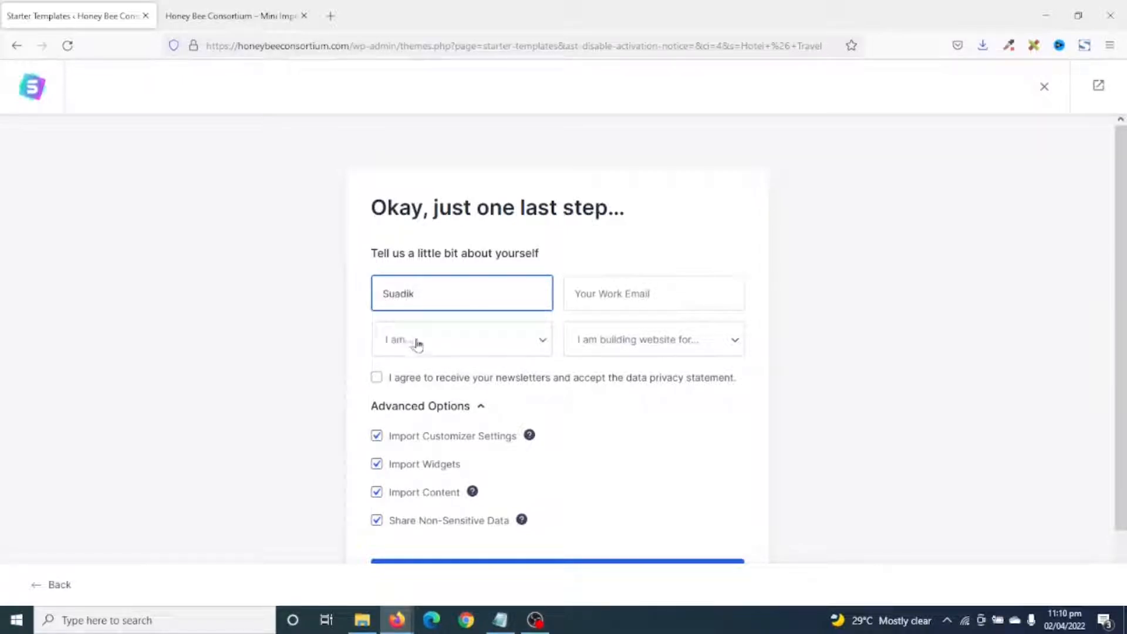
left_click(418, 344)
left_click(405, 424)
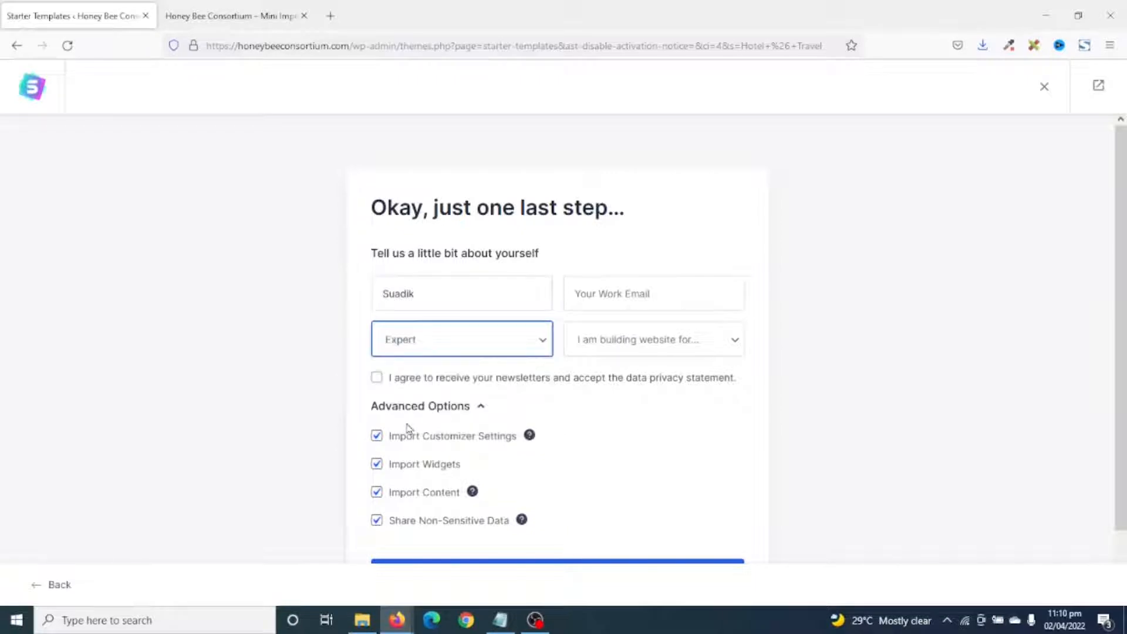
left_click(679, 349)
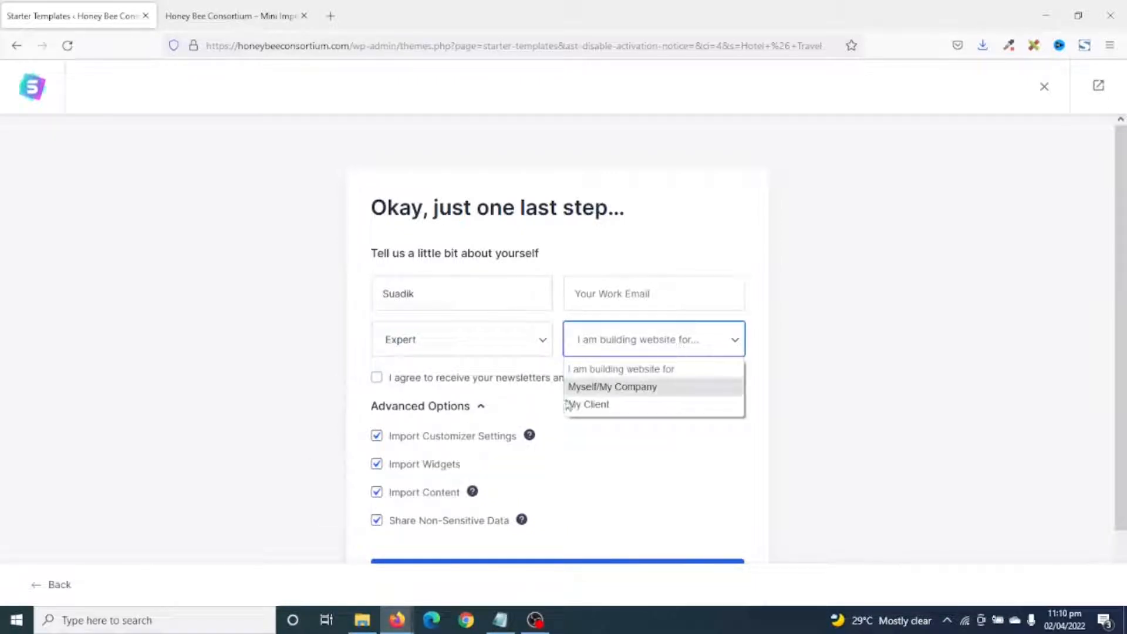
left_click(645, 389)
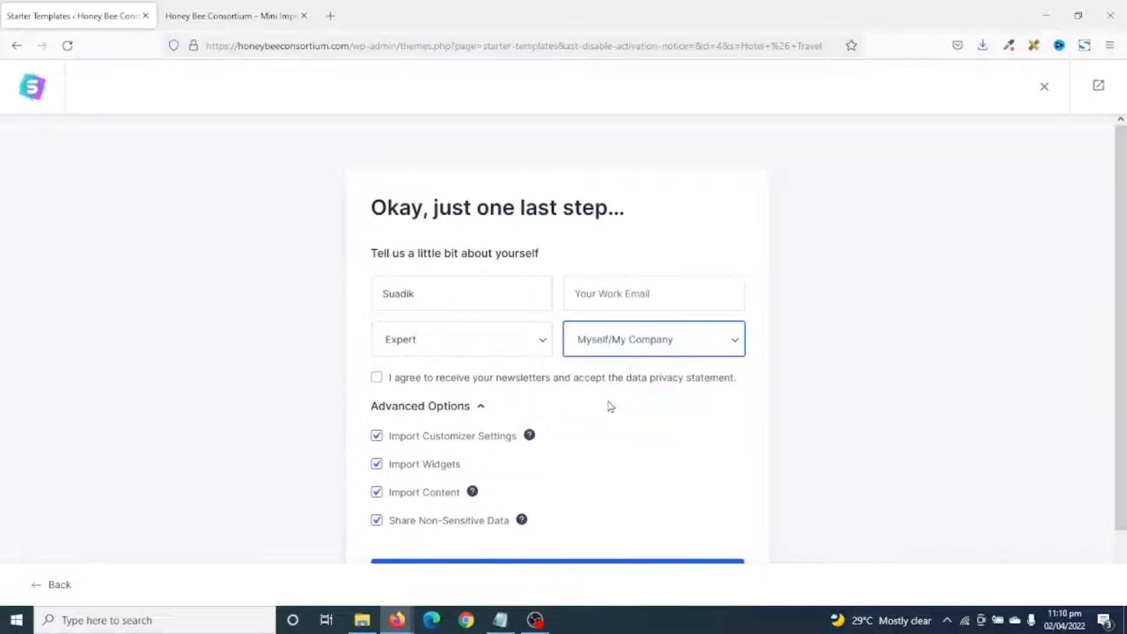
scroll(611, 405, "down", 2)
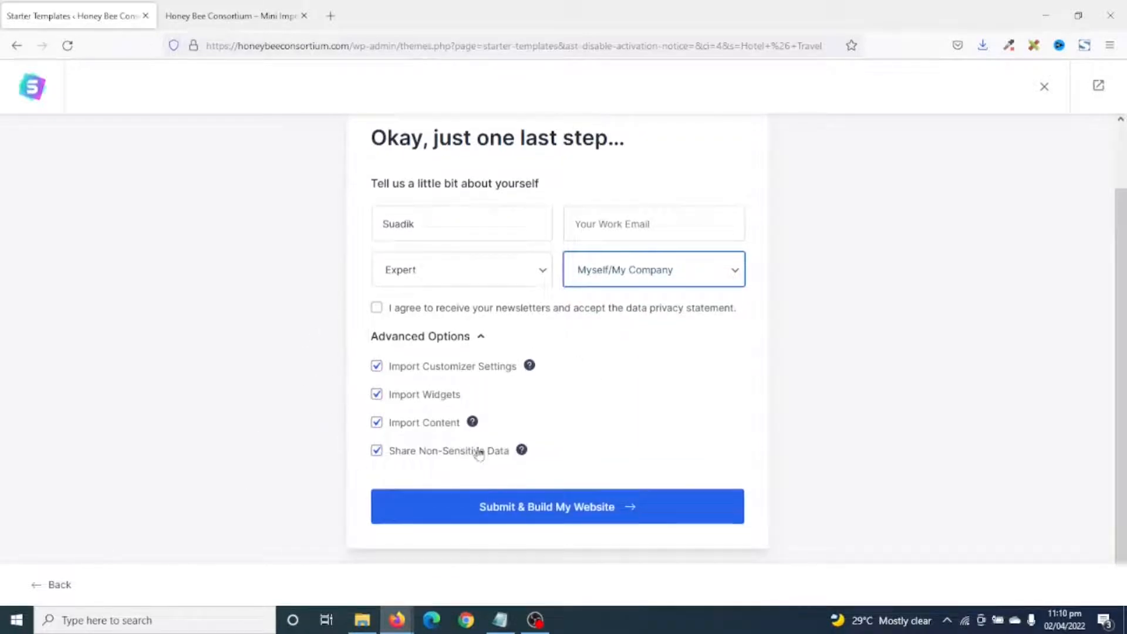
left_click(549, 511)
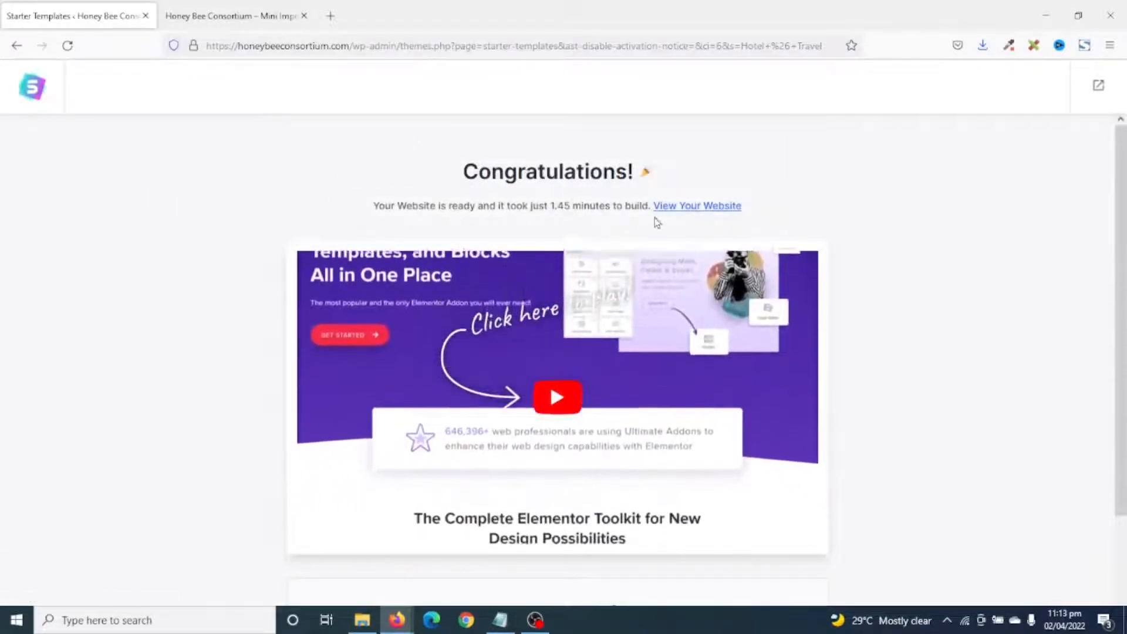
left_click(1098, 84)
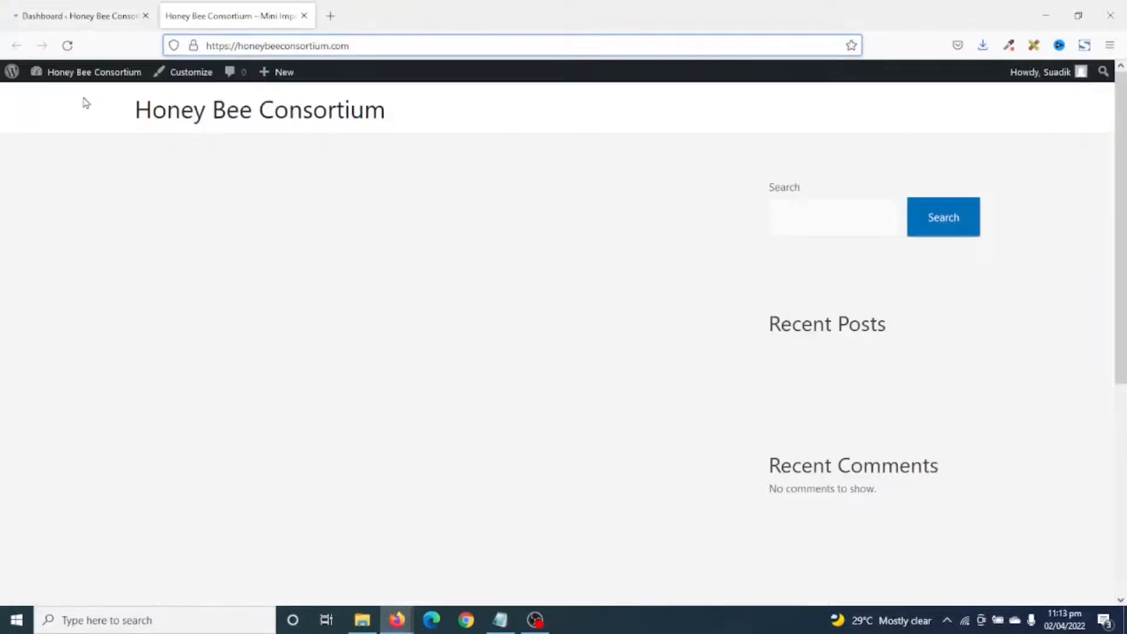
left_click(67, 44)
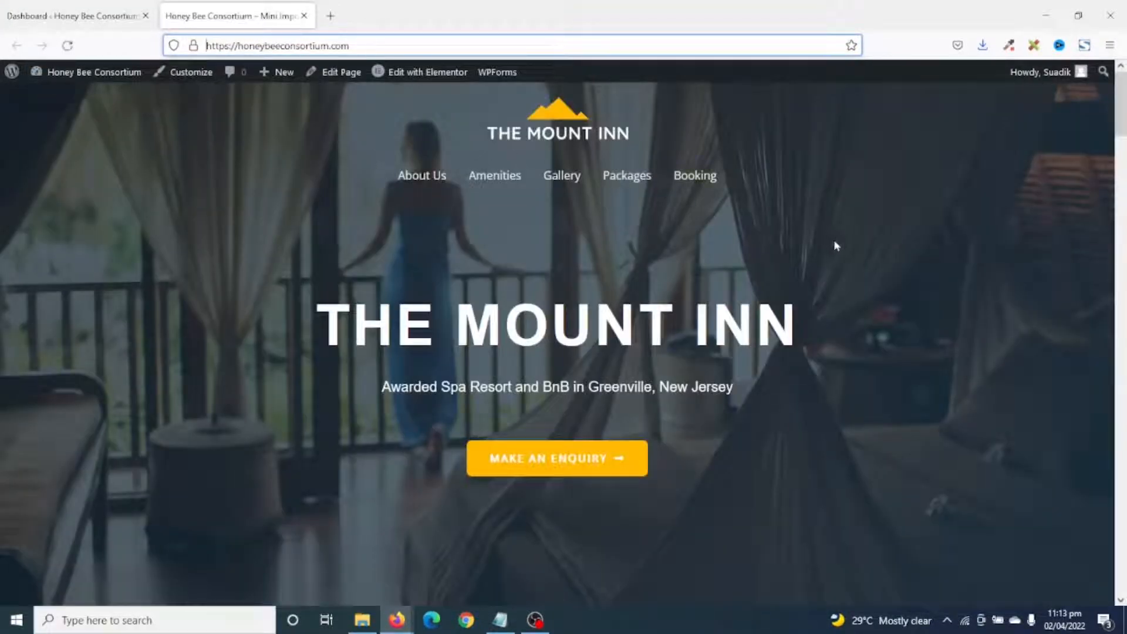
scroll(840, 259, "down", 10)
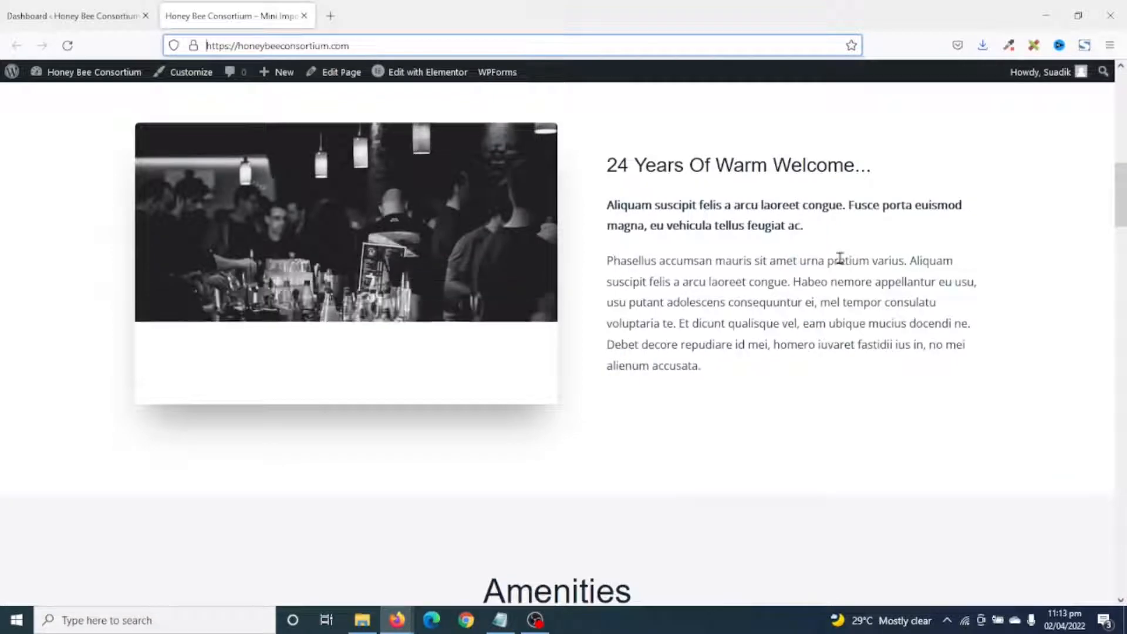
scroll(842, 259, "down", 3)
scroll(845, 259, "down", 4)
scroll(845, 259, "up", 4)
scroll(845, 258, "down", 5)
scroll(846, 259, "down", 12)
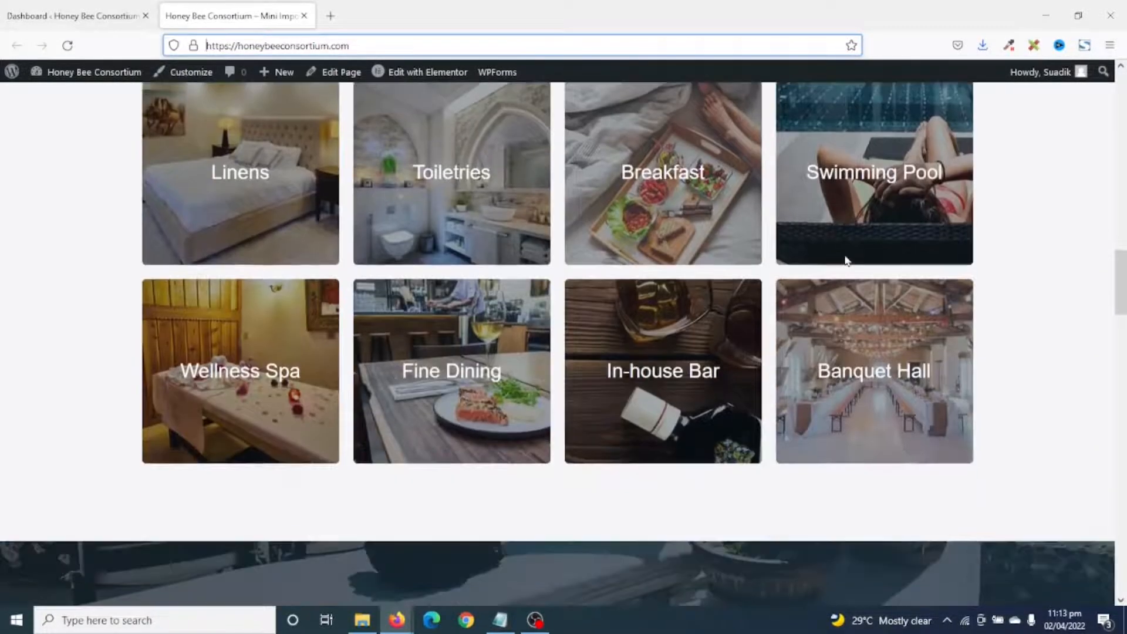
scroll(845, 261, "down", 11)
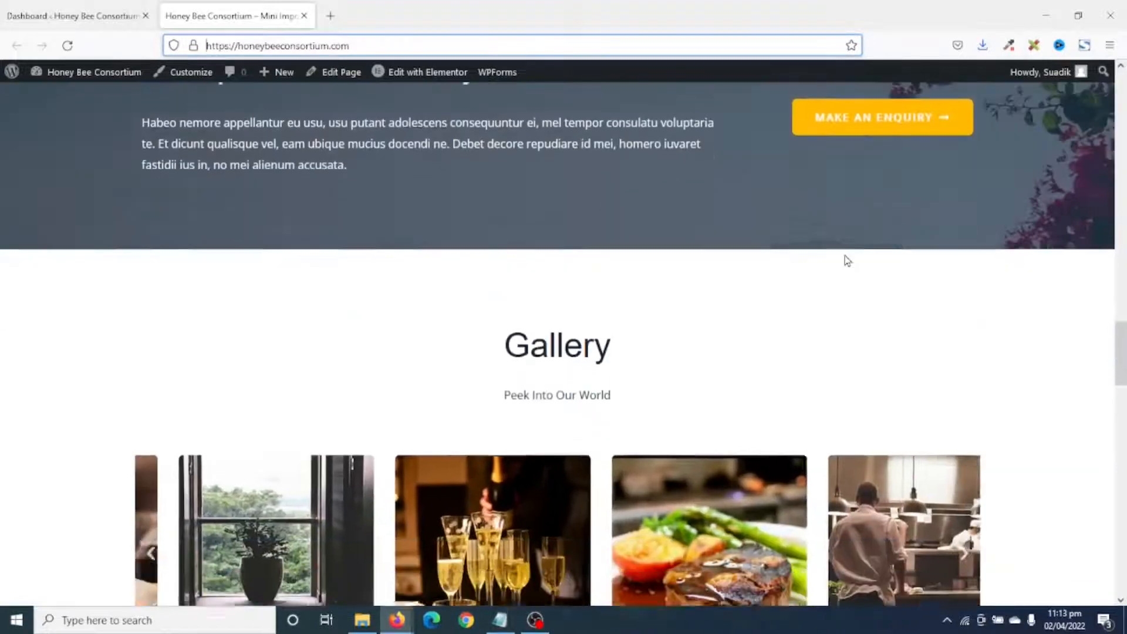
scroll(848, 260, "down", 4)
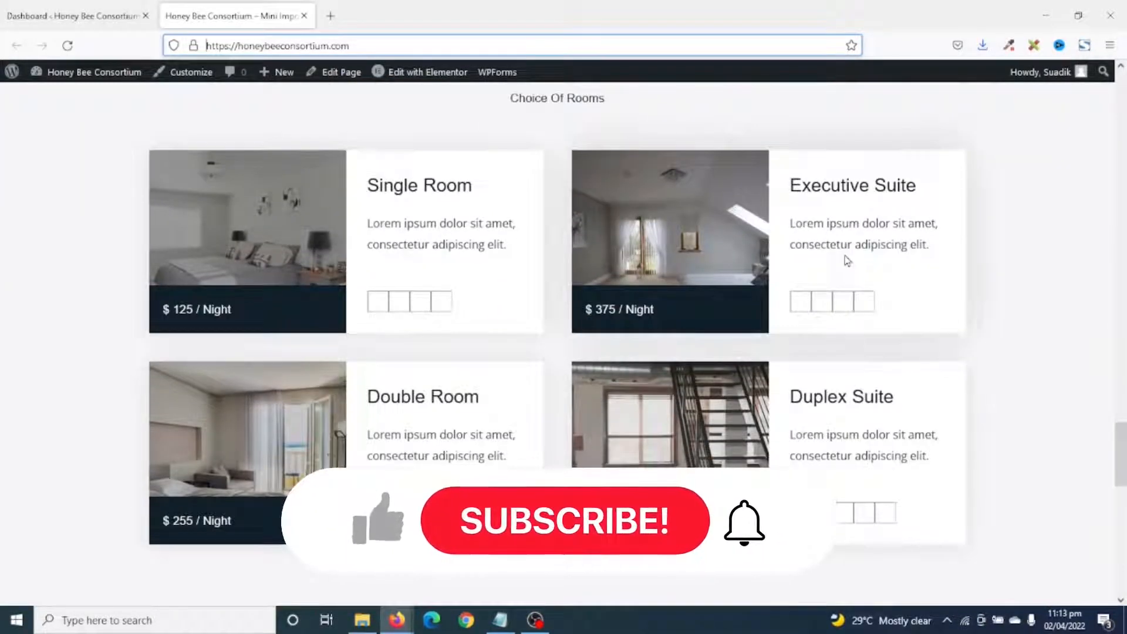
scroll(848, 260, "up", 15)
scroll(848, 260, "down", 18)
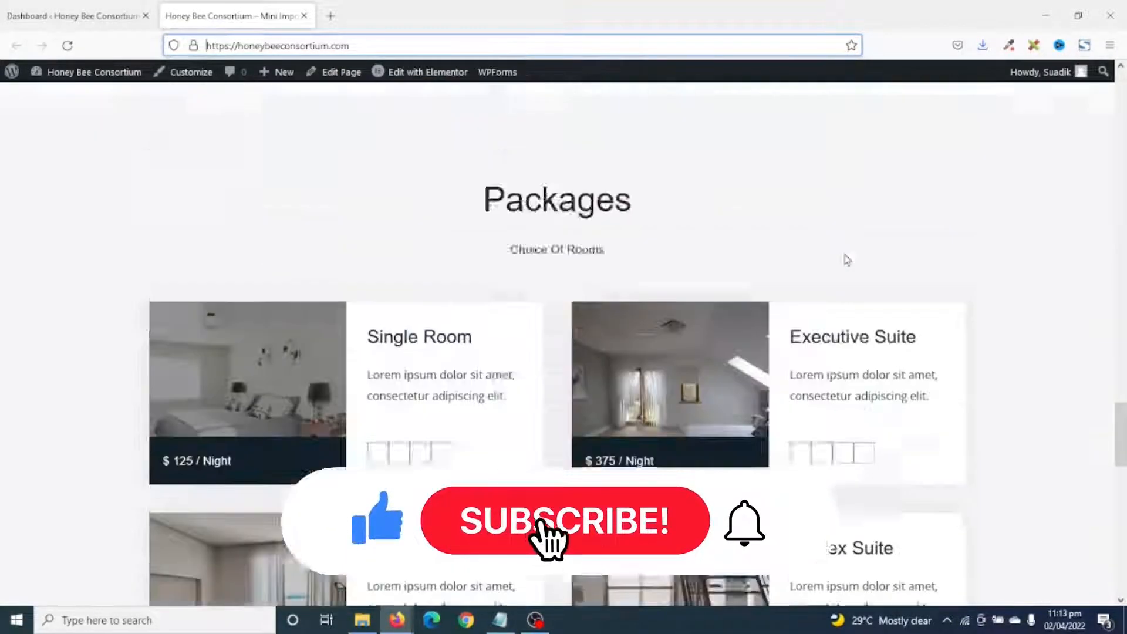
scroll(846, 257, "down", 3)
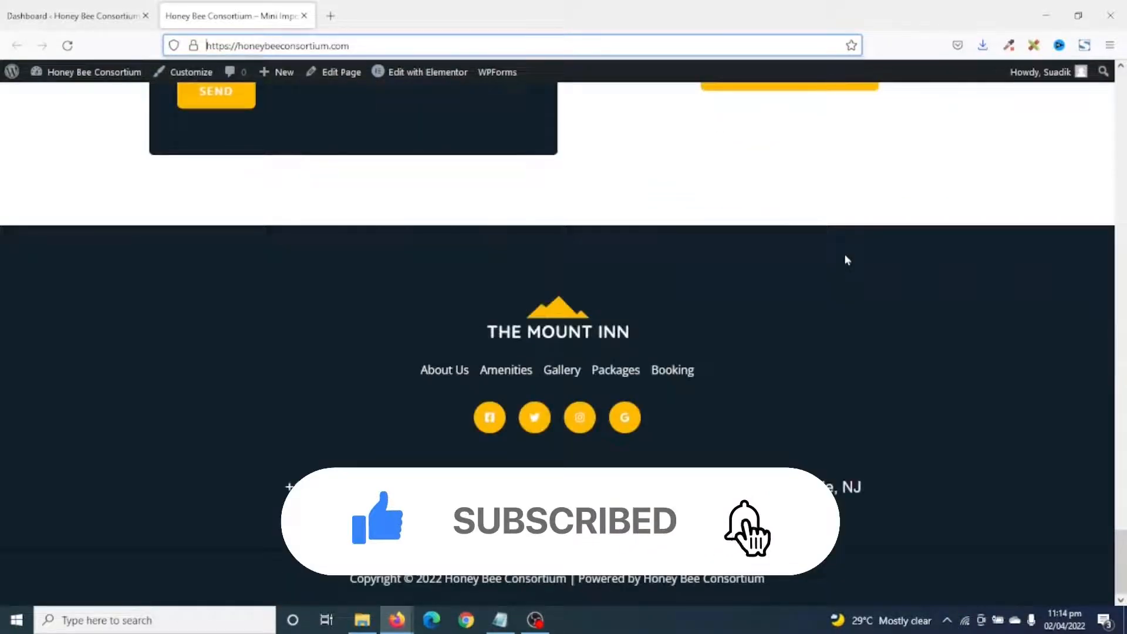
scroll(999, 411, "up", 15)
scroll(993, 320, "up", 15)
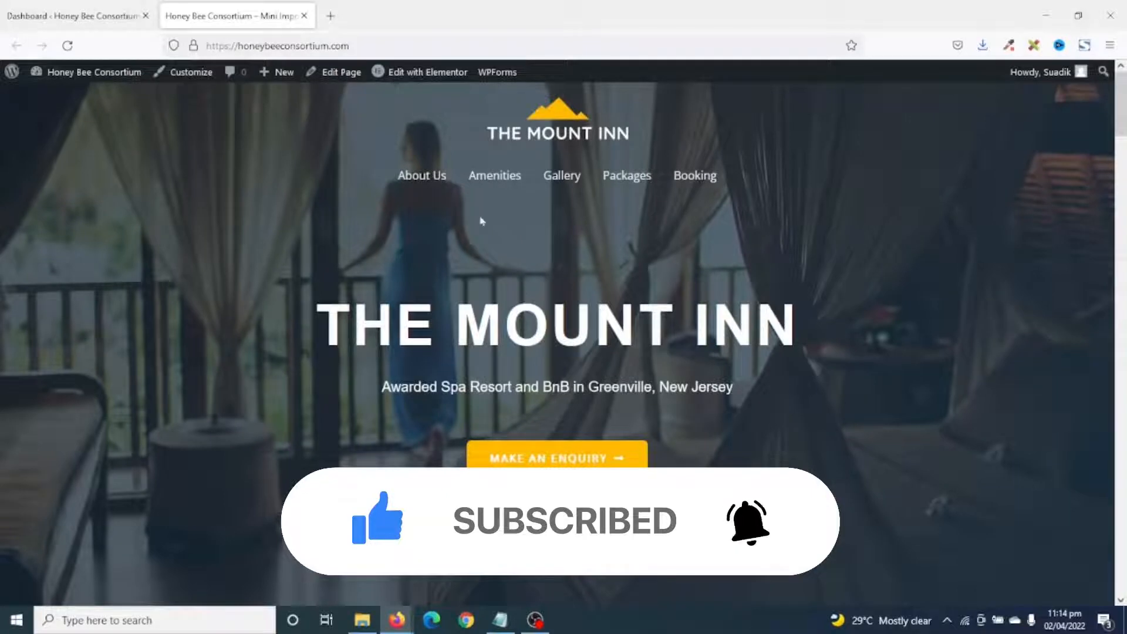
left_click(416, 179)
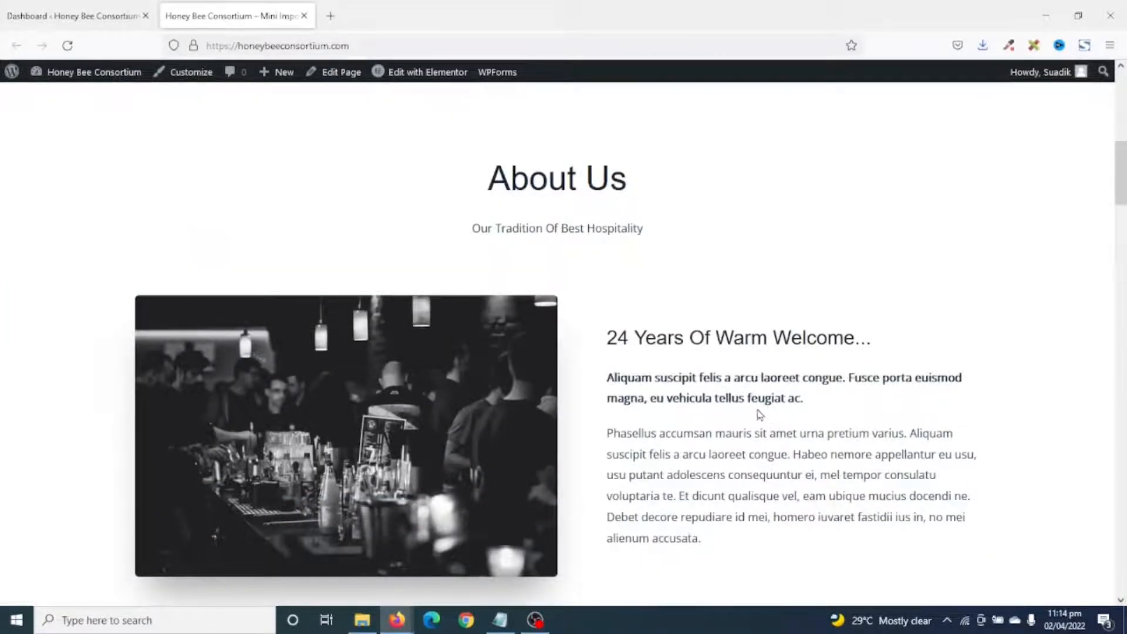
scroll(760, 415, "up", 10)
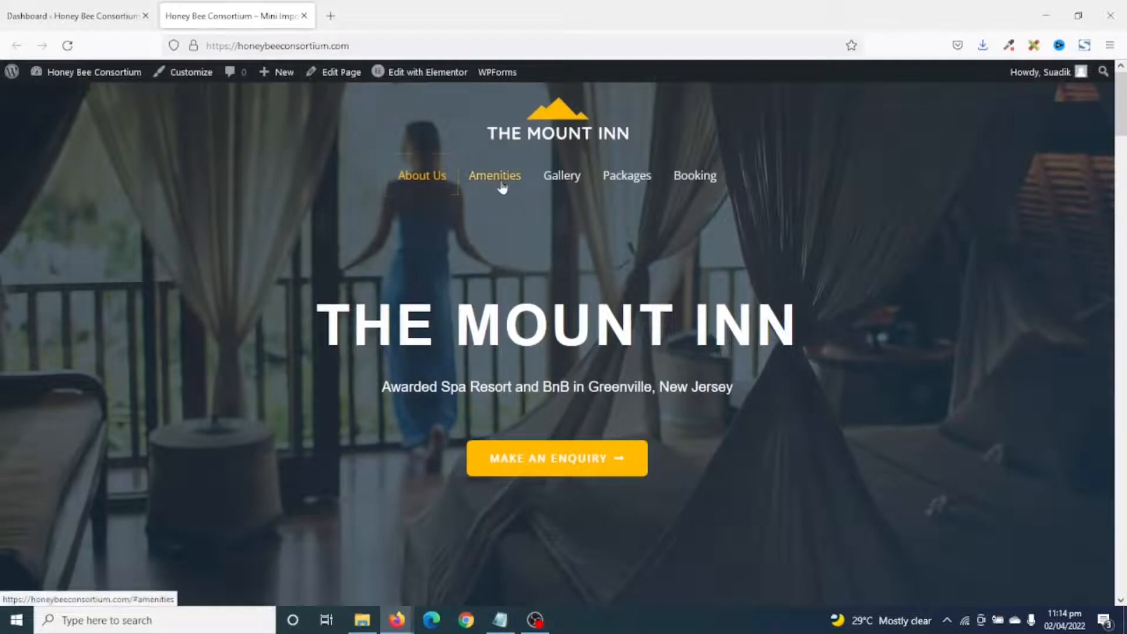
left_click(502, 183)
scroll(681, 292, "down", 4)
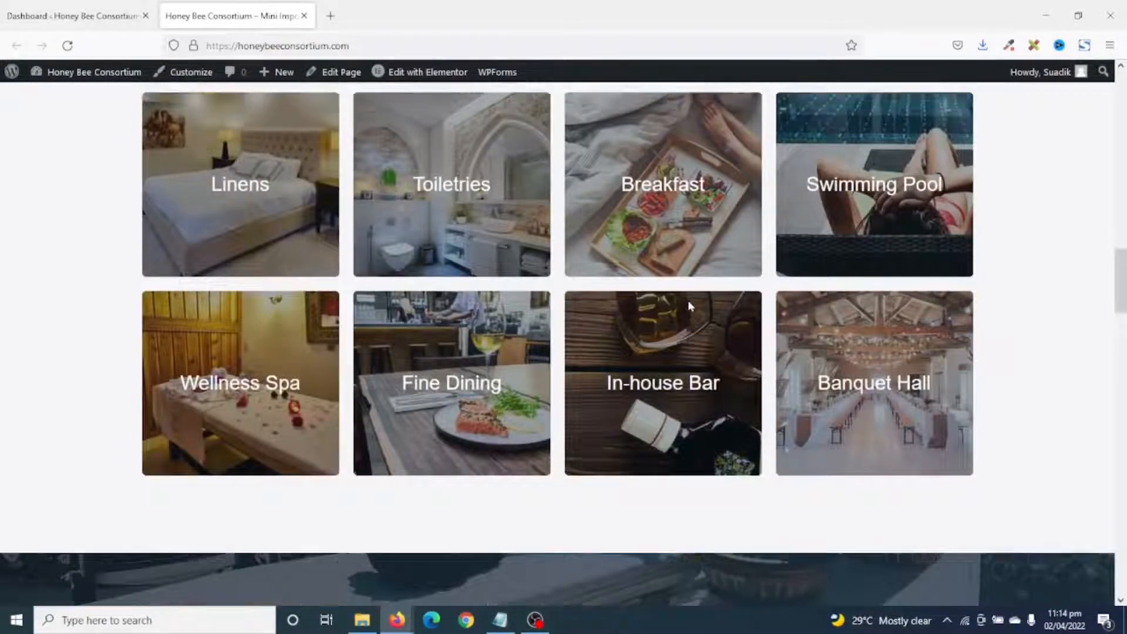
scroll(646, 258, "up", 15)
left_click(576, 183)
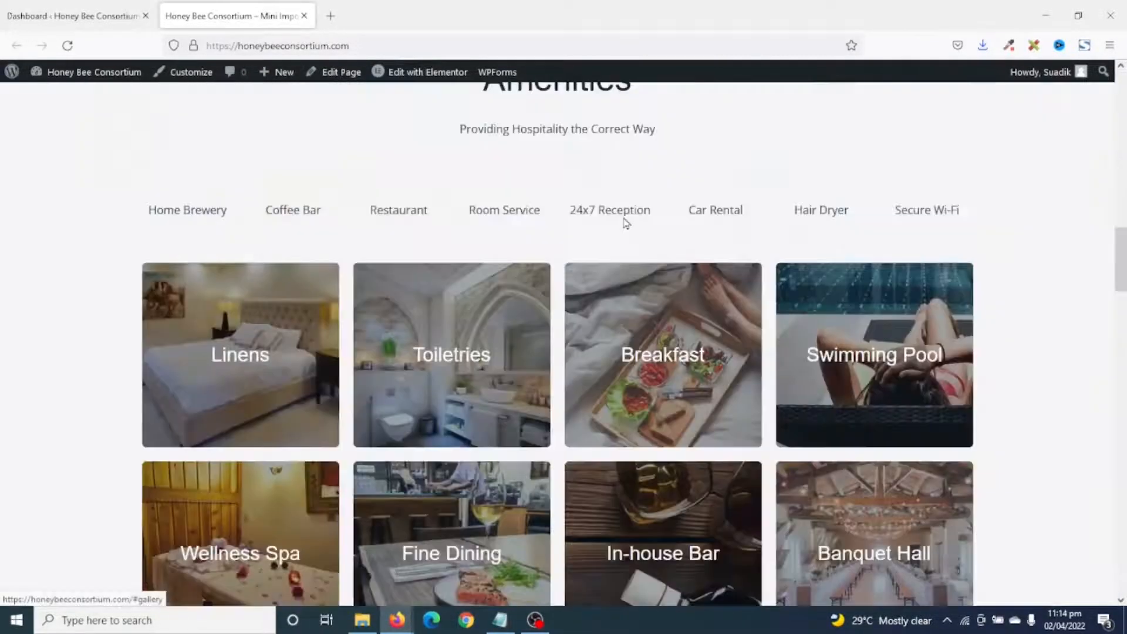
scroll(674, 263, "up", 15)
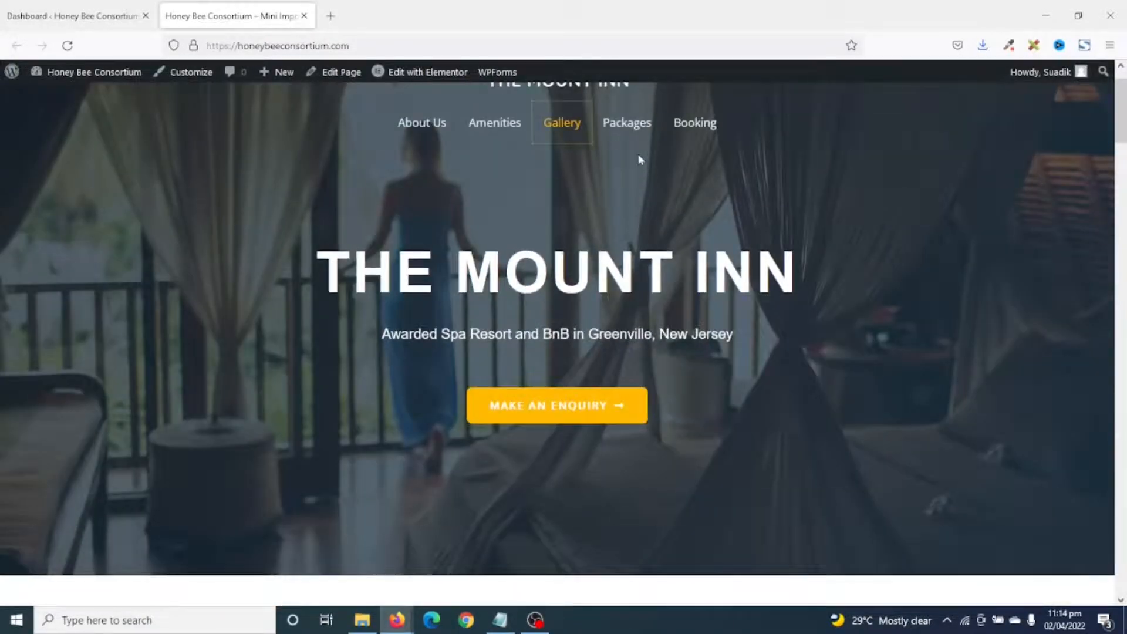
left_click(627, 122)
scroll(746, 274, "down", 5)
scroll(745, 274, "up", 15)
scroll(727, 214, "up", 10)
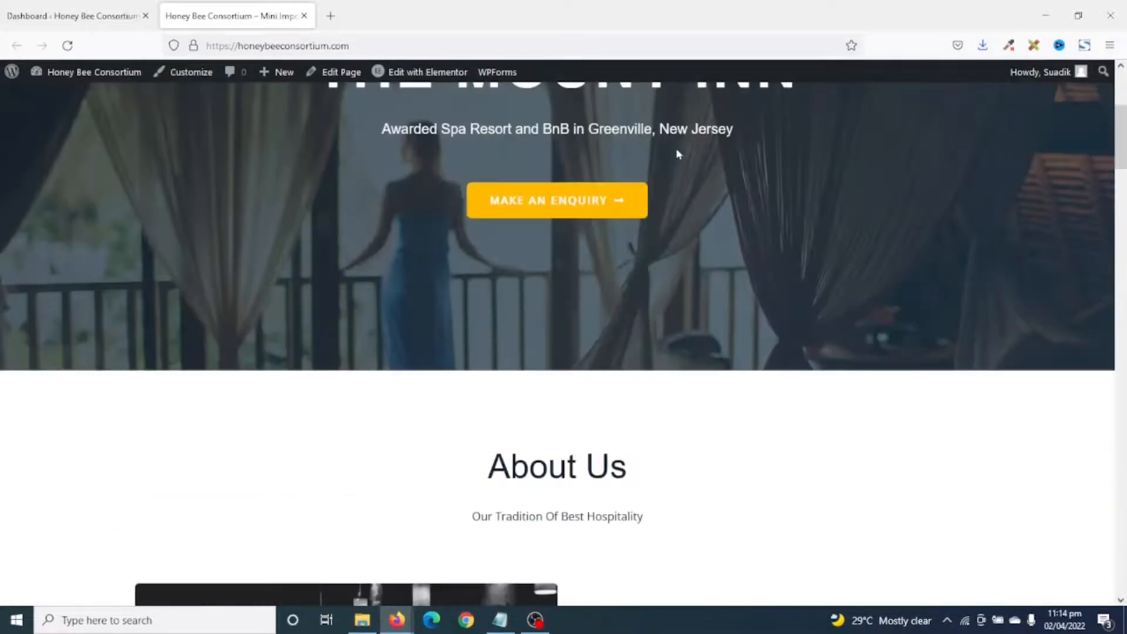
left_click(709, 178)
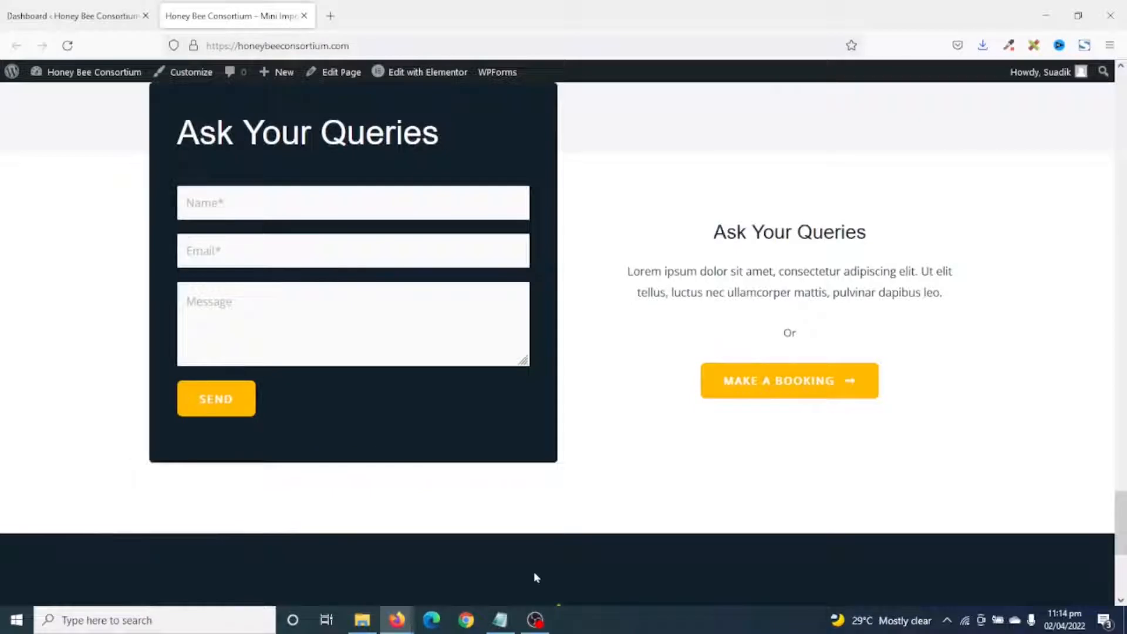
scroll(995, 540, "up", 15)
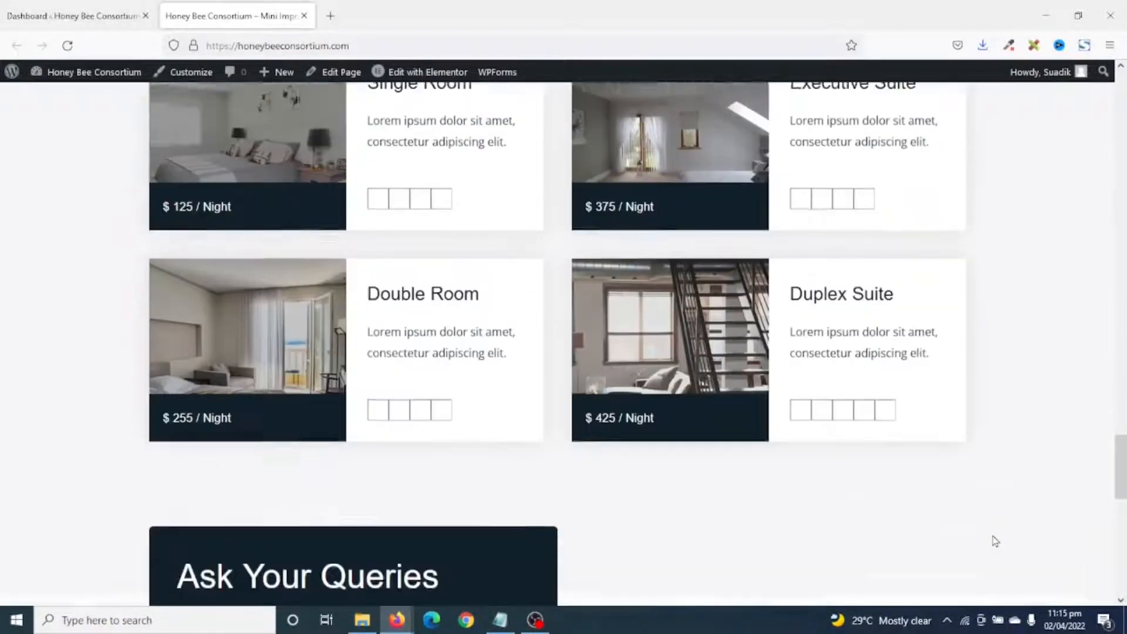
scroll(996, 533, "up", 10)
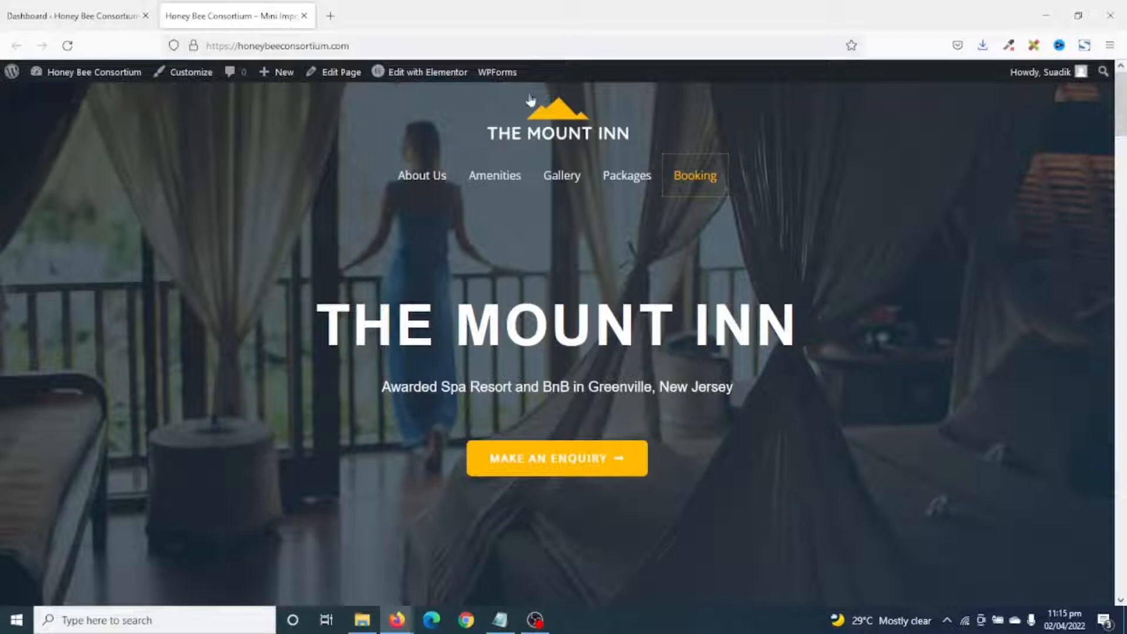
Open the Home page in Elementor and drop a Text Editor widget below the hero subtitle.
left_click(424, 75)
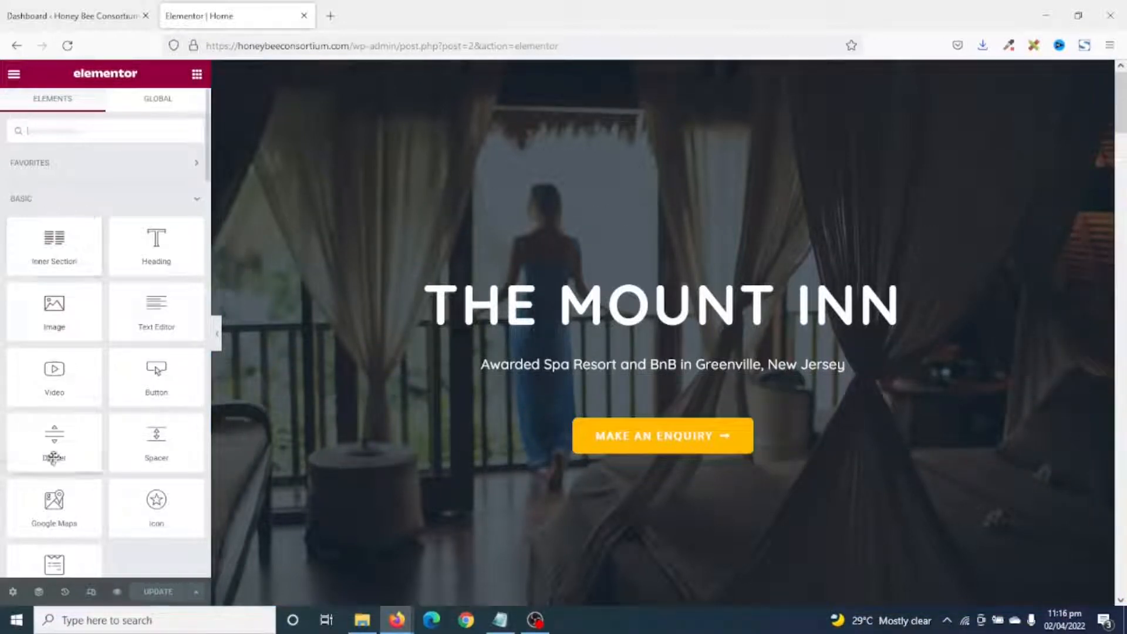
scroll(97, 409, "down", 3)
scroll(100, 402, "down", 10)
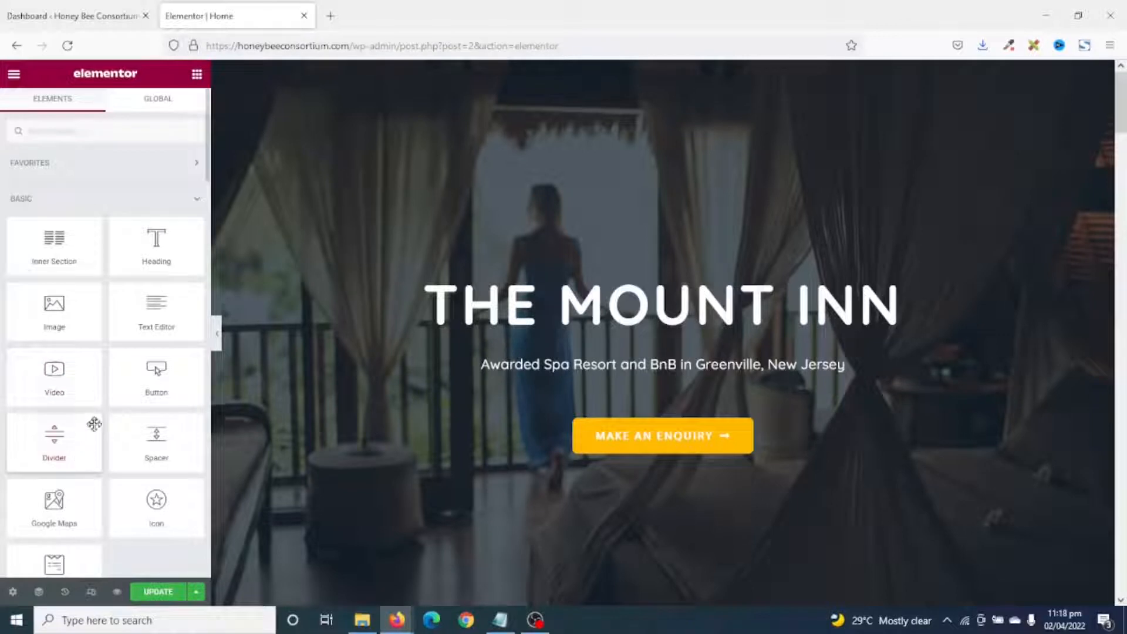
left_click_drag(139, 314, 610, 373)
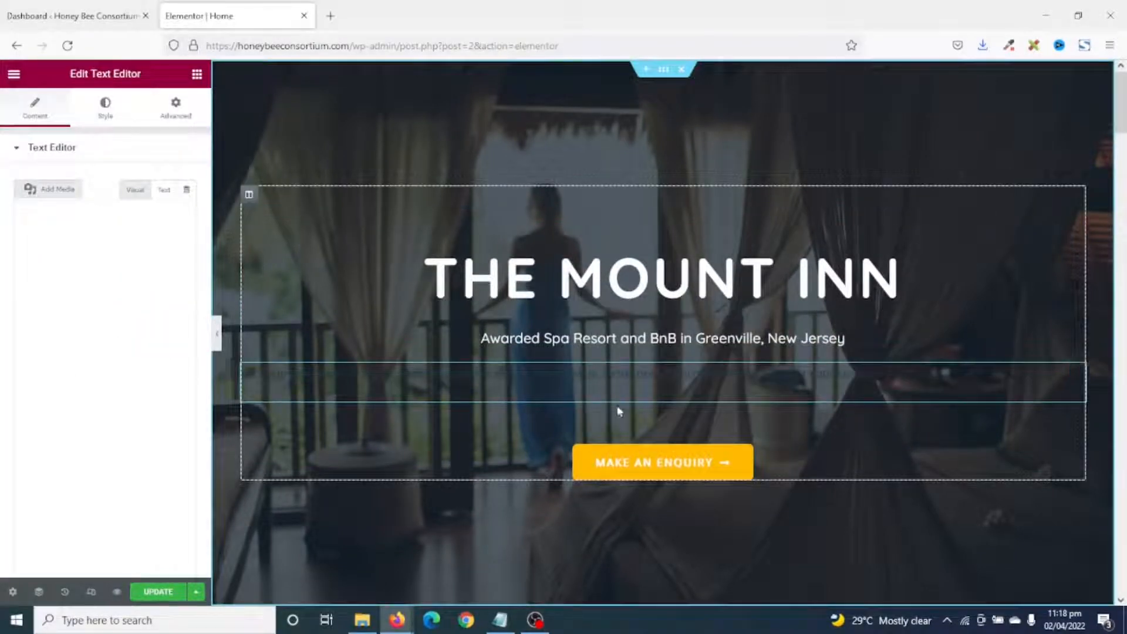
Set the hero paragraph's text colour to near-white #FDFDFD.
left_click(101, 106)
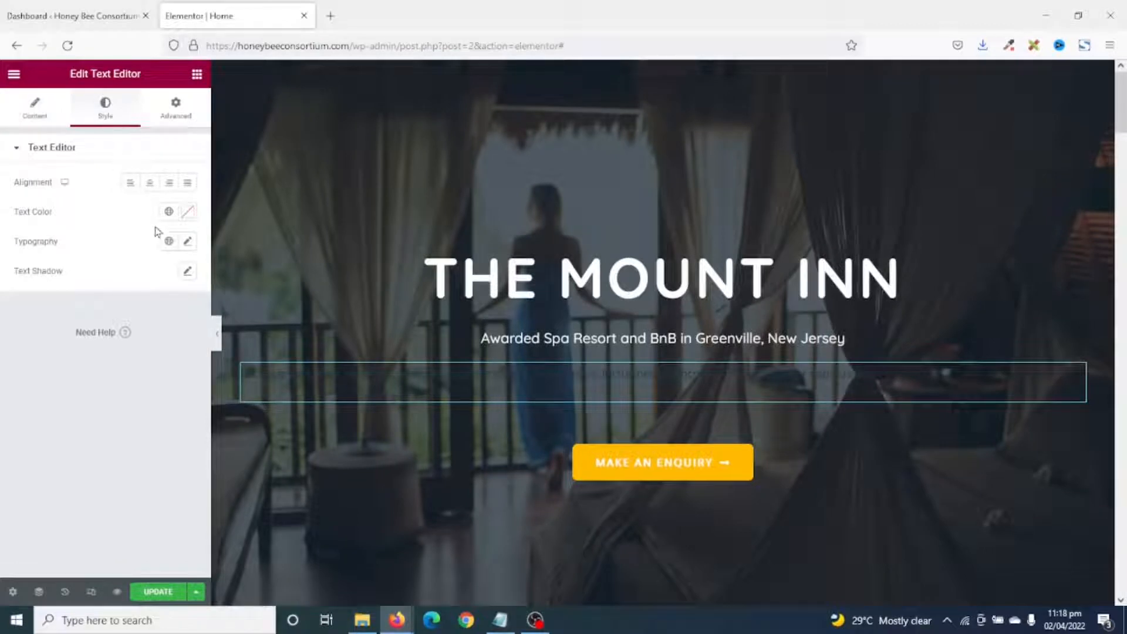
left_click(187, 213)
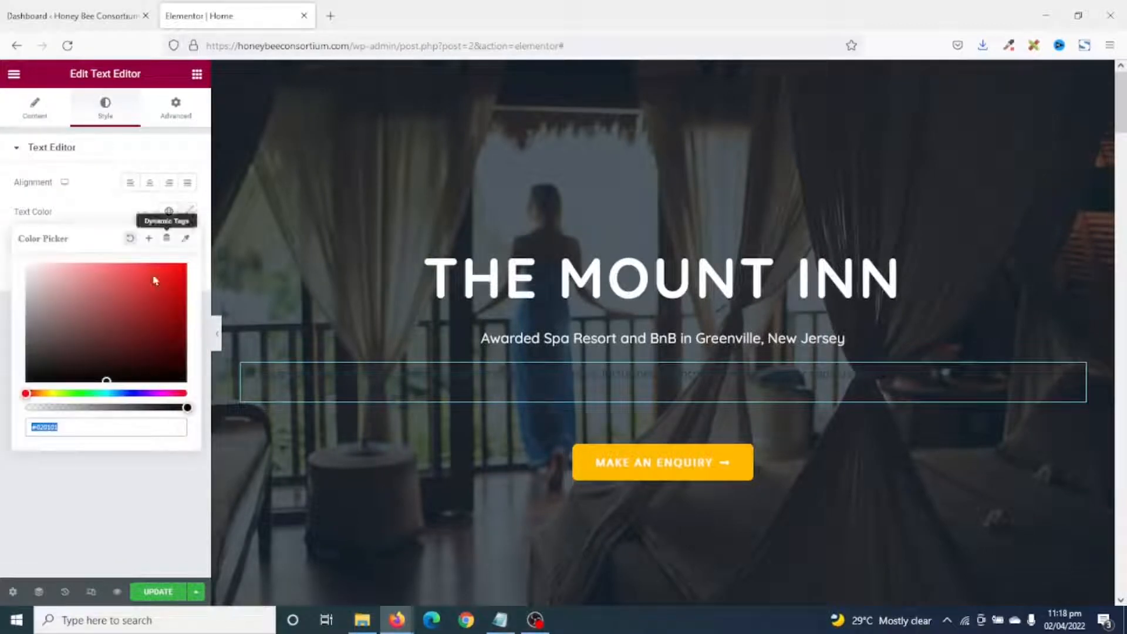
mouse_move(75, 340)
left_mouse_down()
mouse_move(33, 326)
mouse_move(3, 297)
mouse_move(5, 271)
left_mouse_up()
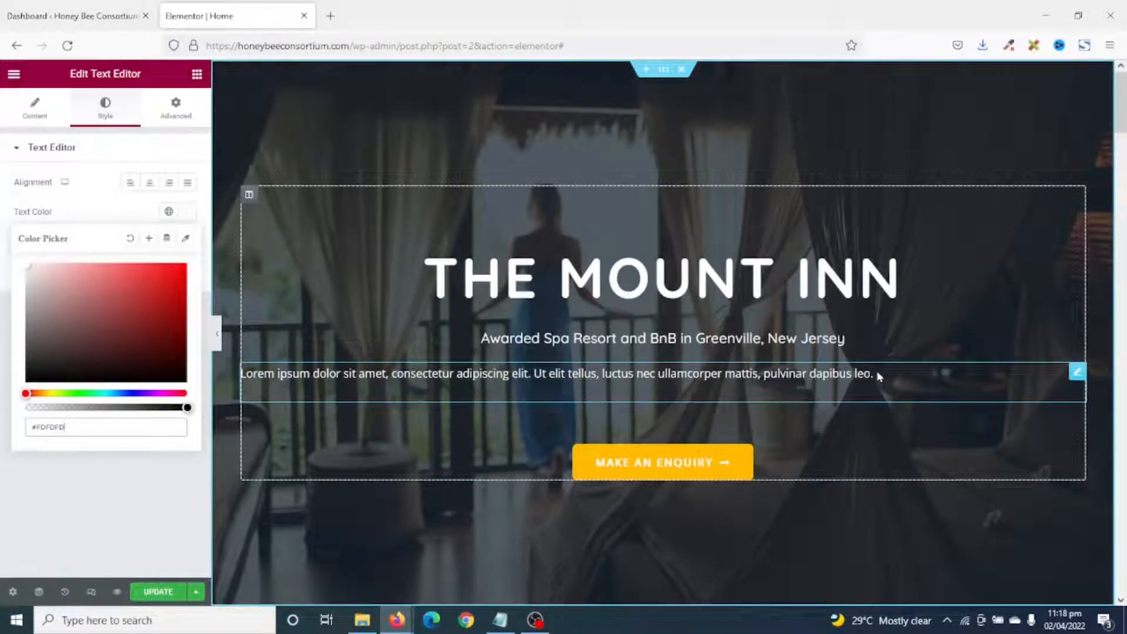
Delete the placeholder Text Editor paragraph from the hero.
left_click_drag(873, 374, 12, 96)
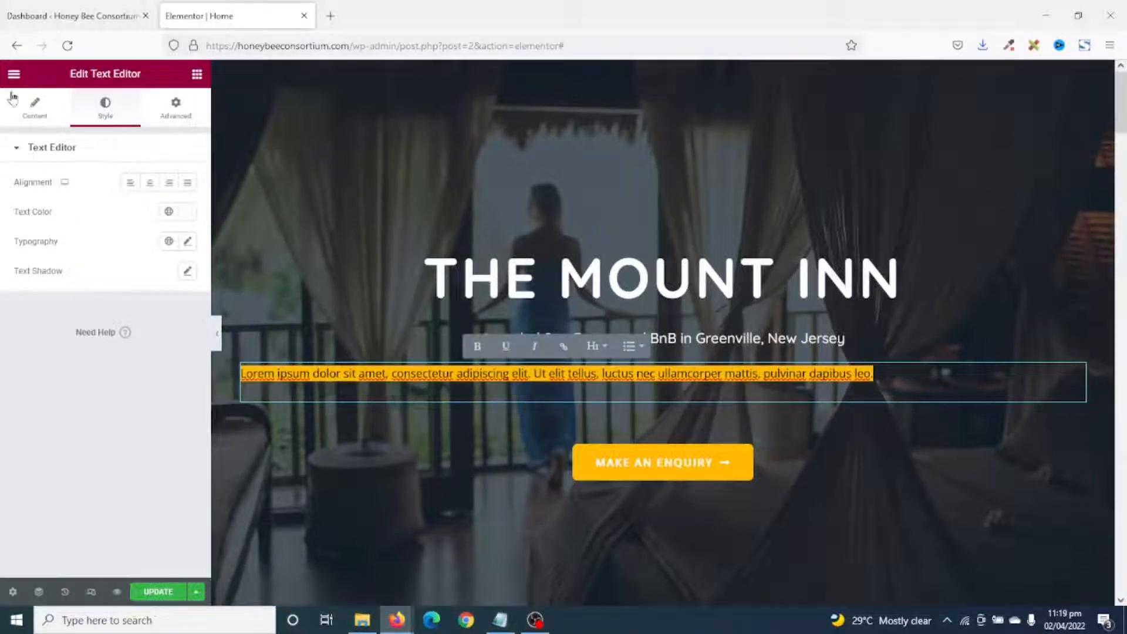
left_click(25, 106)
left_click_drag(136, 302, 5, 222)
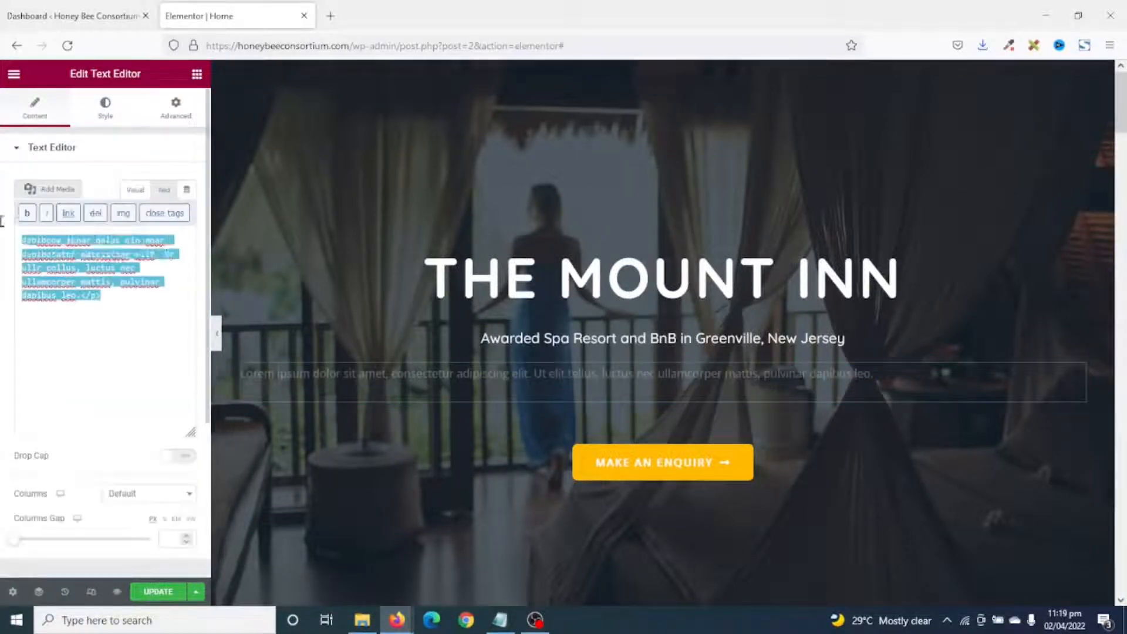
right_click(564, 379)
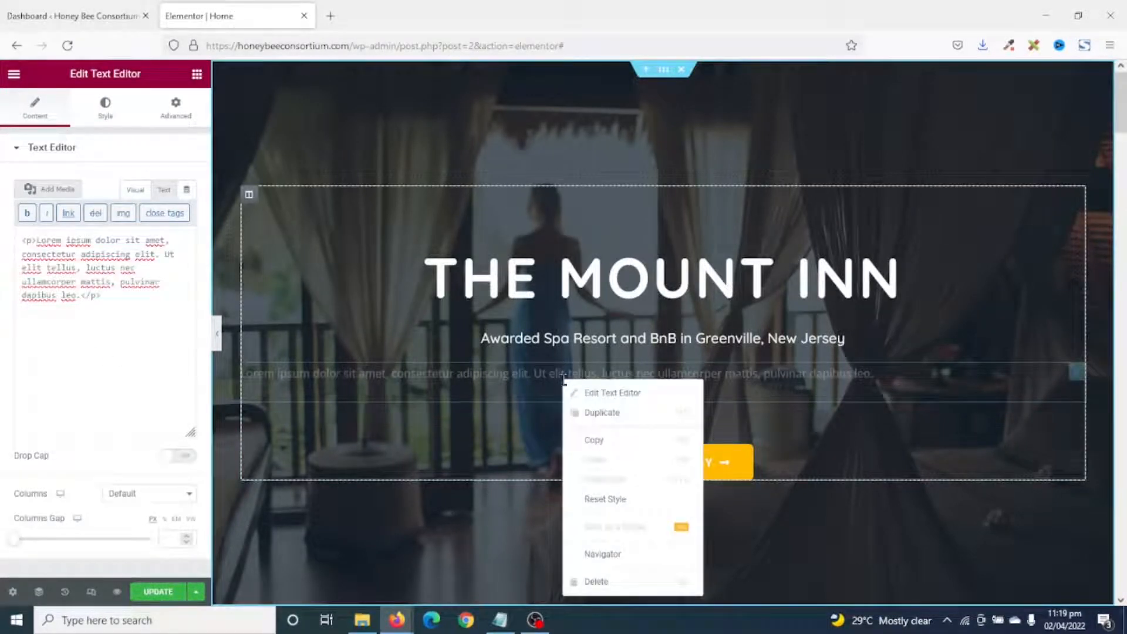
left_click(624, 588)
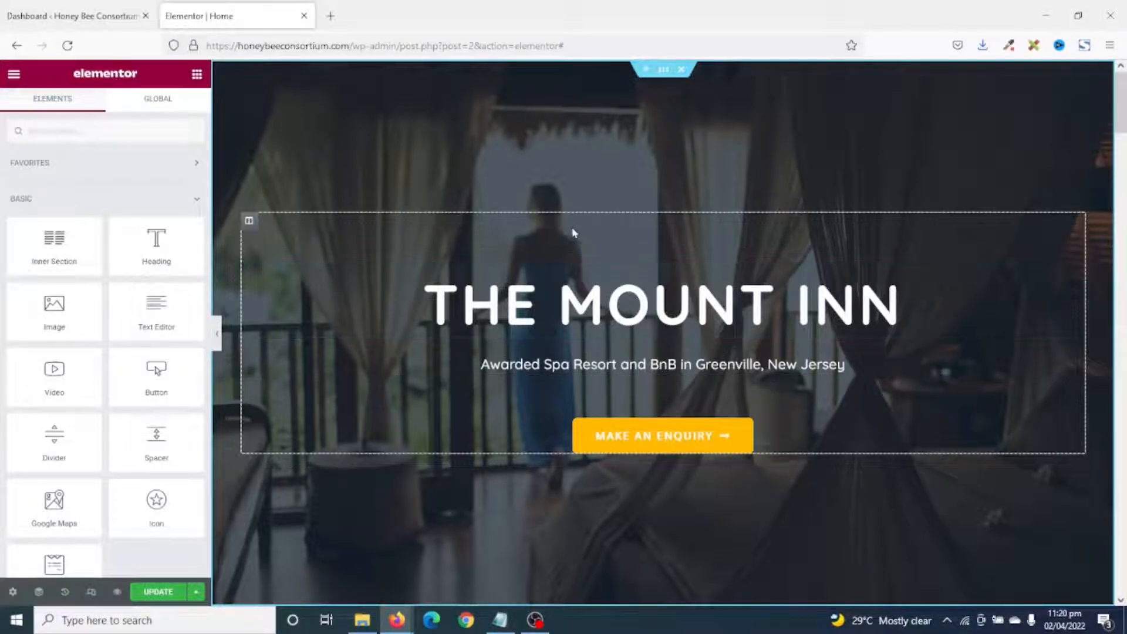
Select the hero section and show its background style: Bottom Center, Fixed, No-repeat, Cover.
left_click(627, 305)
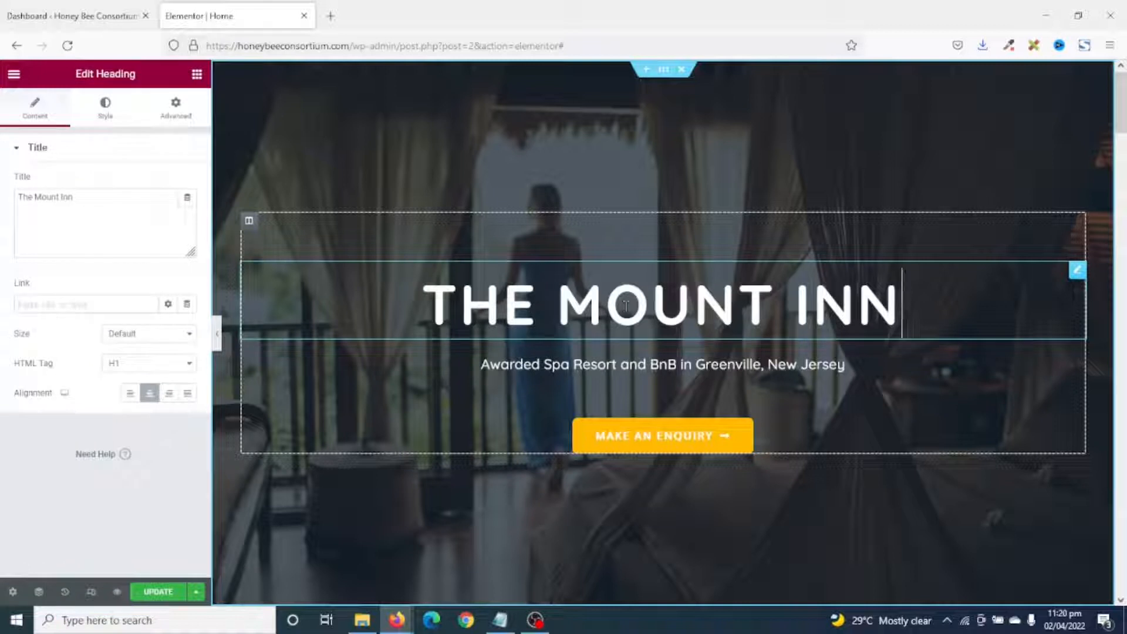
left_click(614, 359)
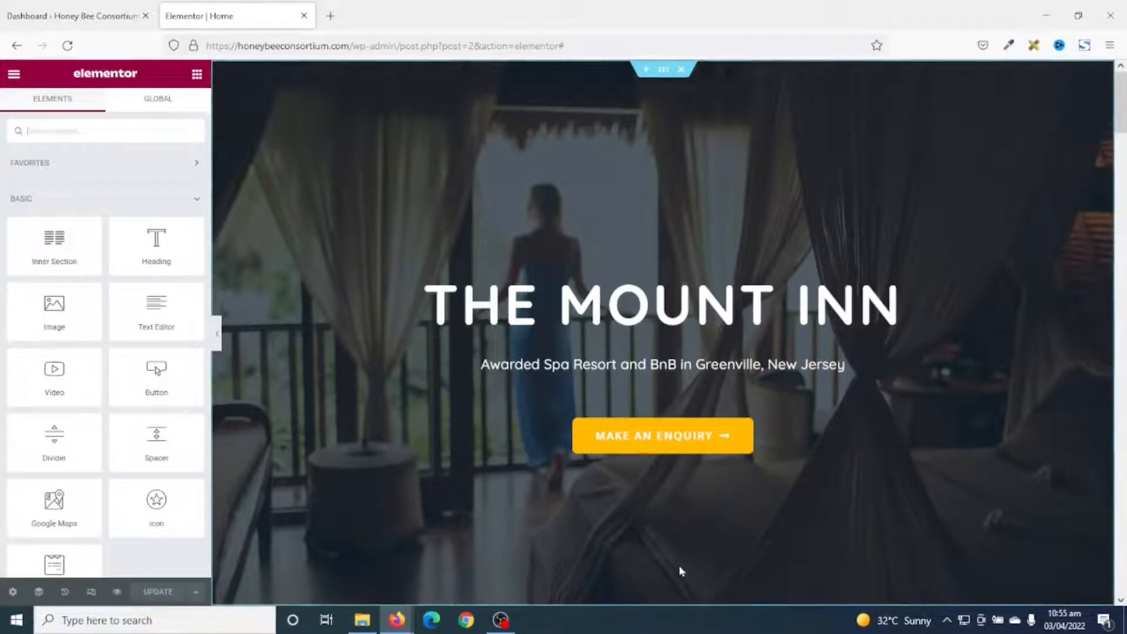
left_click(664, 69)
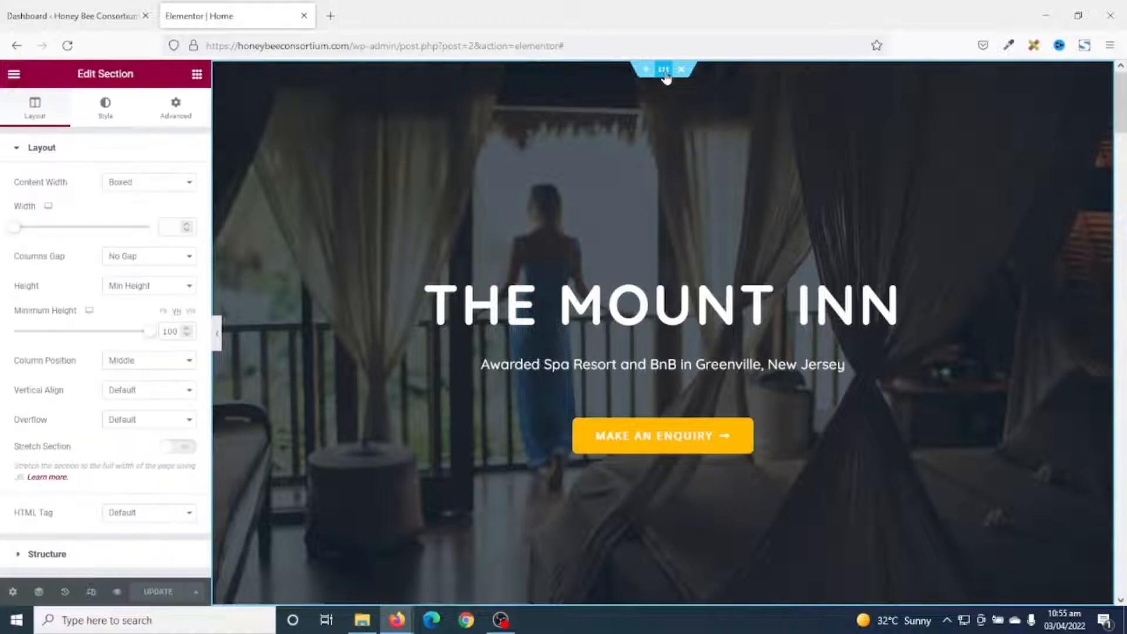
left_click(106, 109)
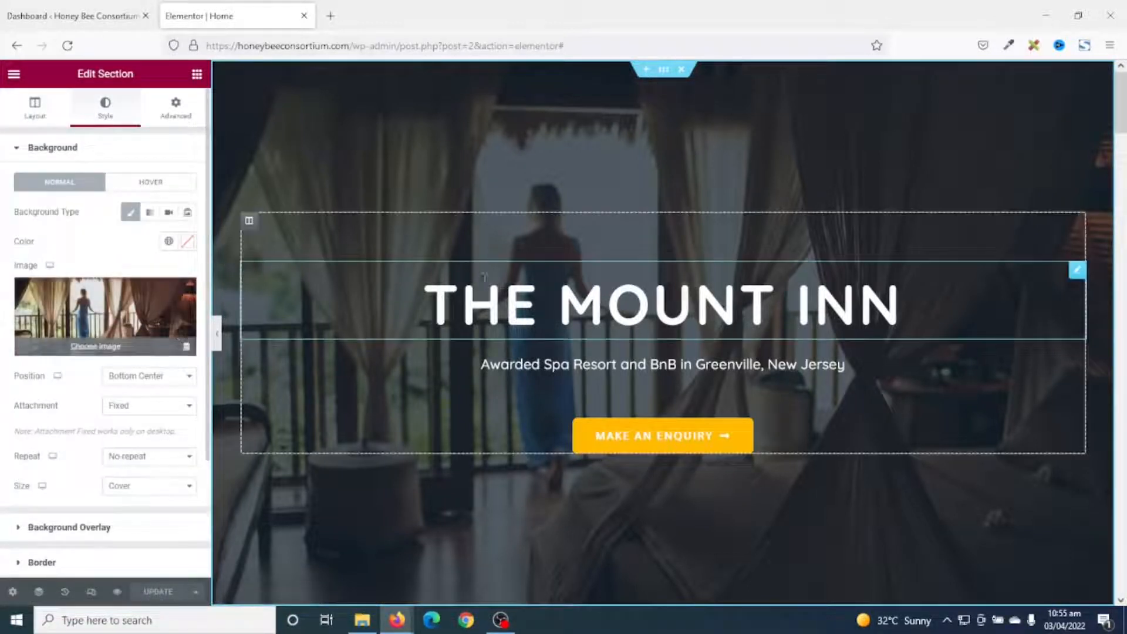
Upload all the folder's pictures and set import-2.jpg as the hero background image.
left_click(113, 327)
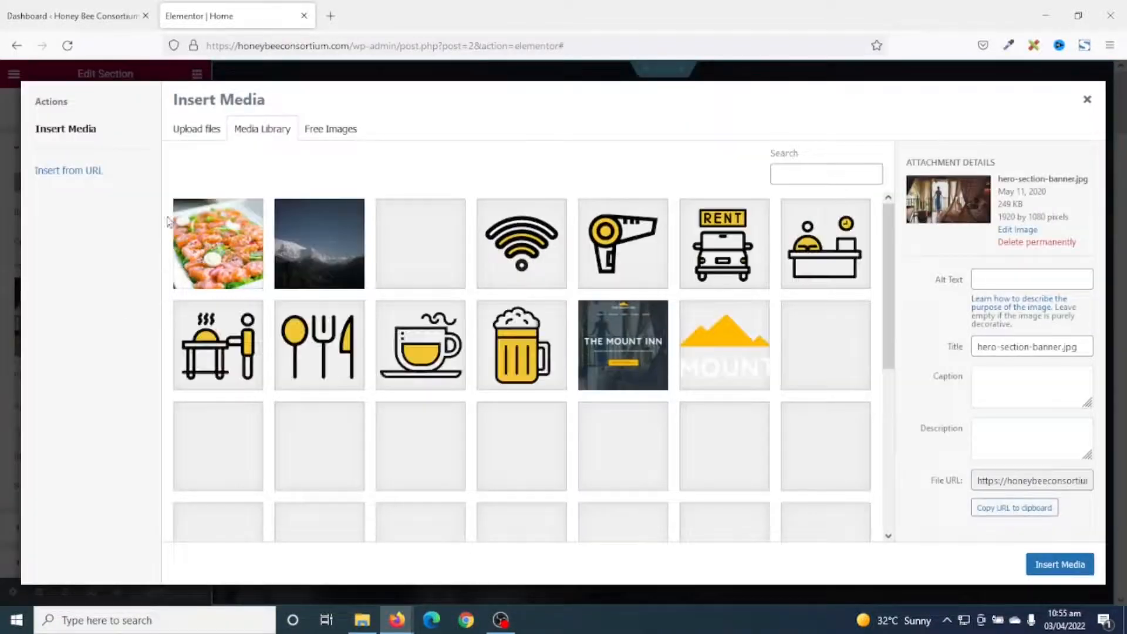
left_click(197, 132)
left_click(623, 334)
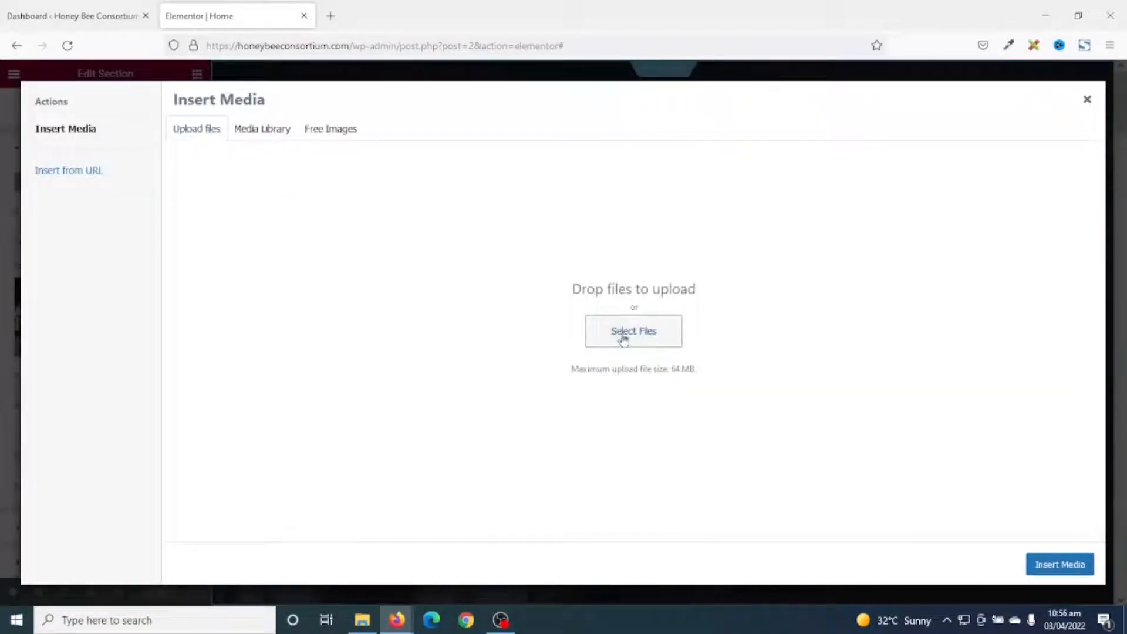
mouse_move(936, 292)
left_mouse_down()
mouse_move(933, 392)
mouse_move(919, 281)
left_mouse_up()
key("ctrl+a")
left_click(824, 481)
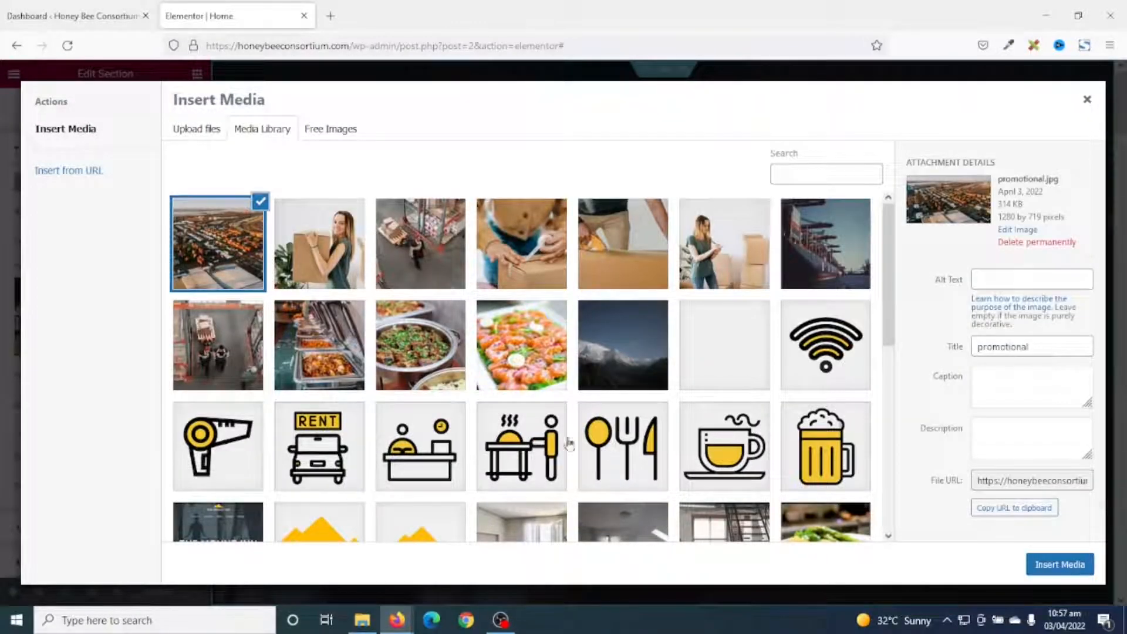
left_click(429, 247)
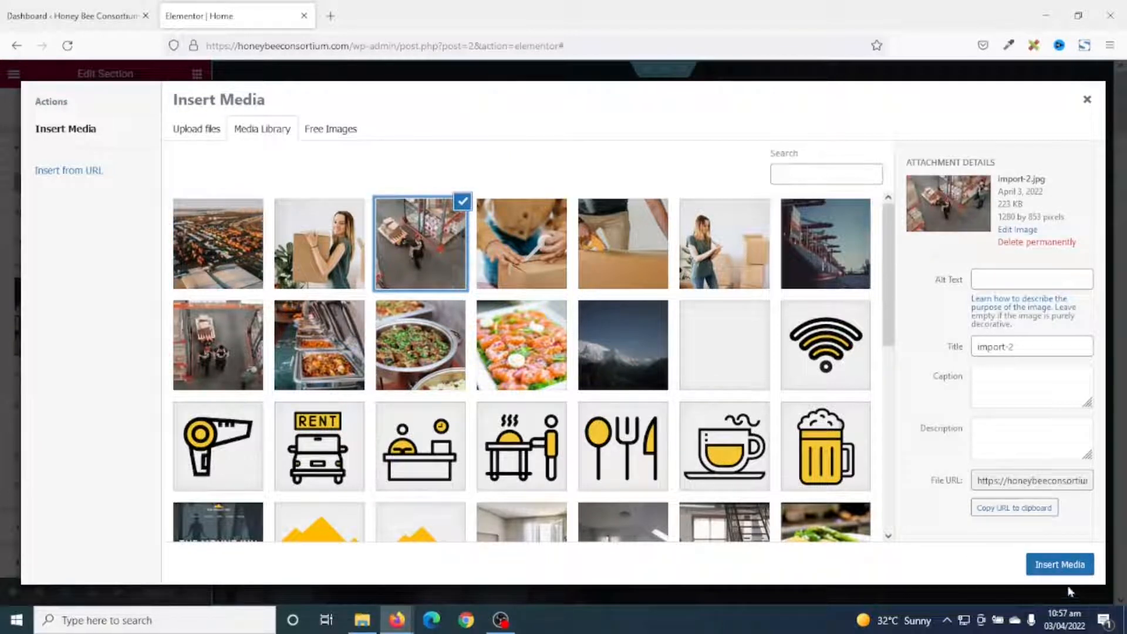
left_click(1062, 570)
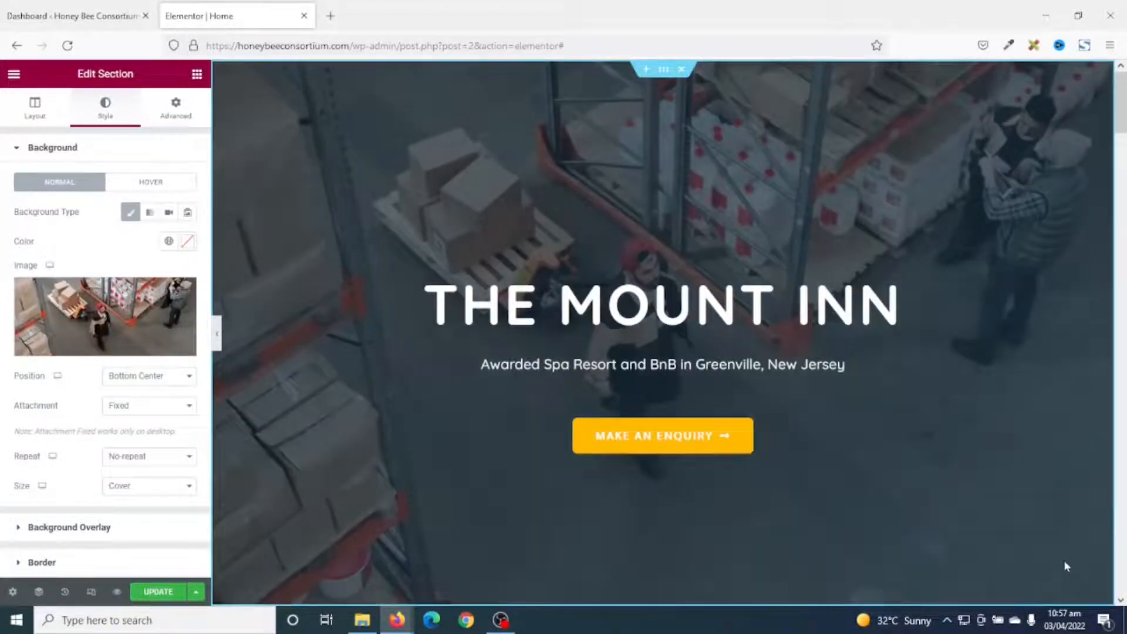
Set the hero background position to Center Center.
left_click(126, 378)
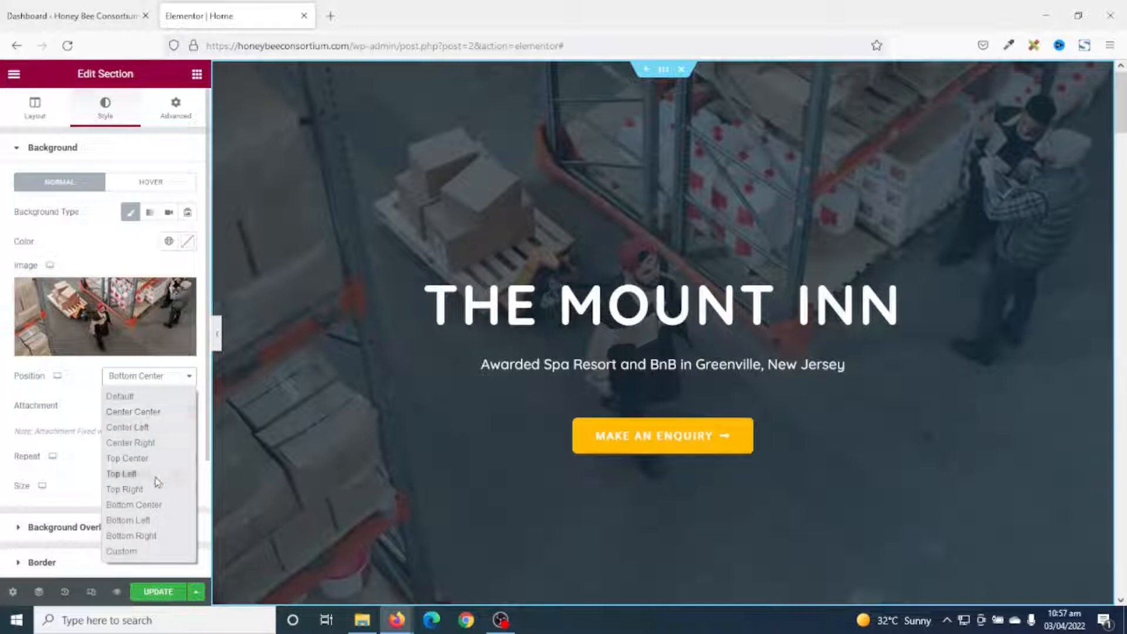
left_click(148, 413)
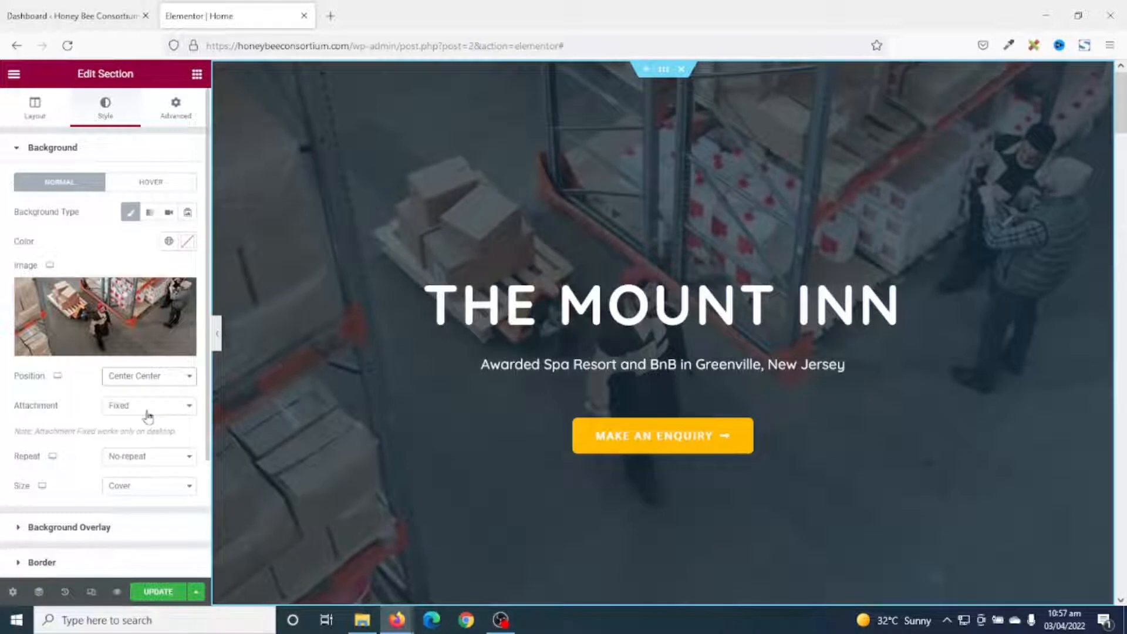
left_click(144, 382)
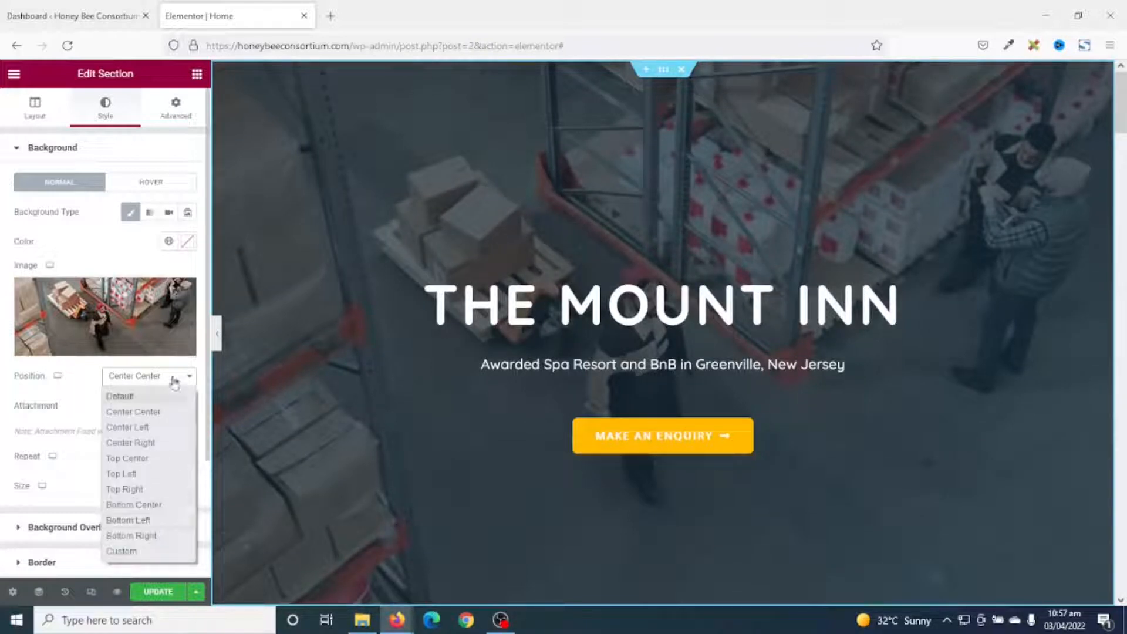
left_click(165, 381)
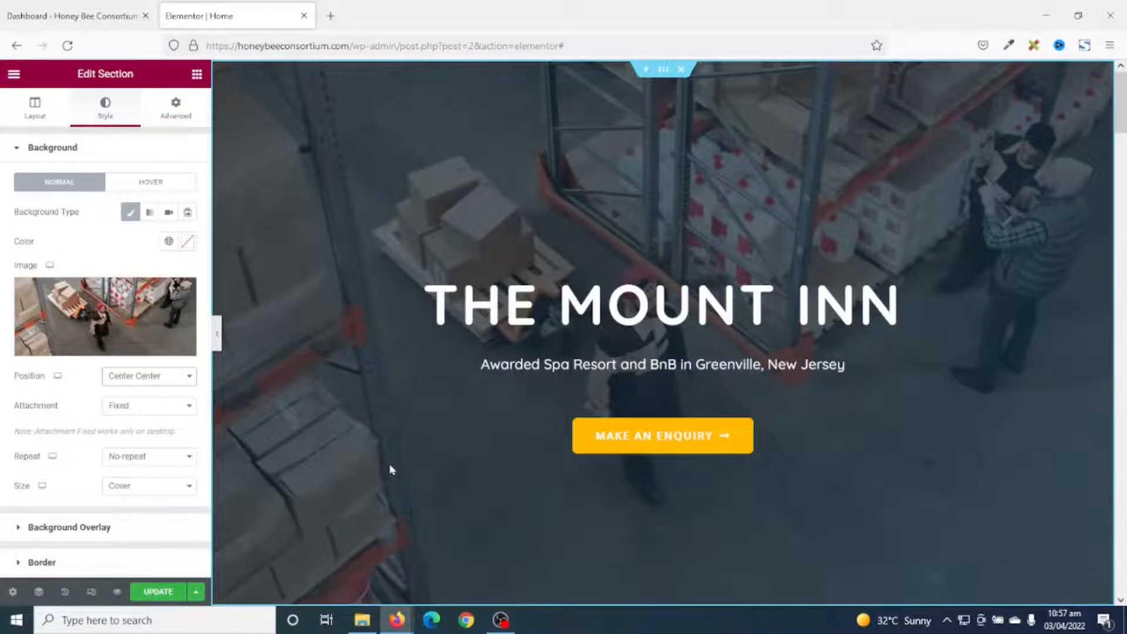
scroll(397, 451, "down", 2)
scroll(396, 452, "up", 2)
scroll(395, 453, "down", 4)
scroll(374, 453, "up", 4)
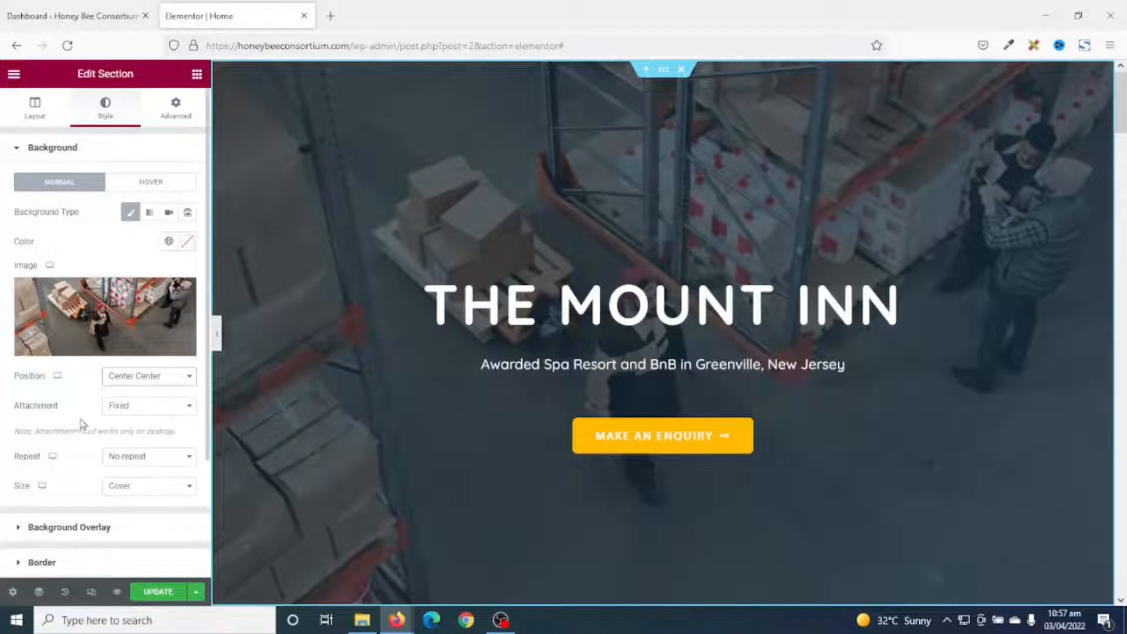
Try Default background attachment, then set it back to Fixed.
left_click(144, 409)
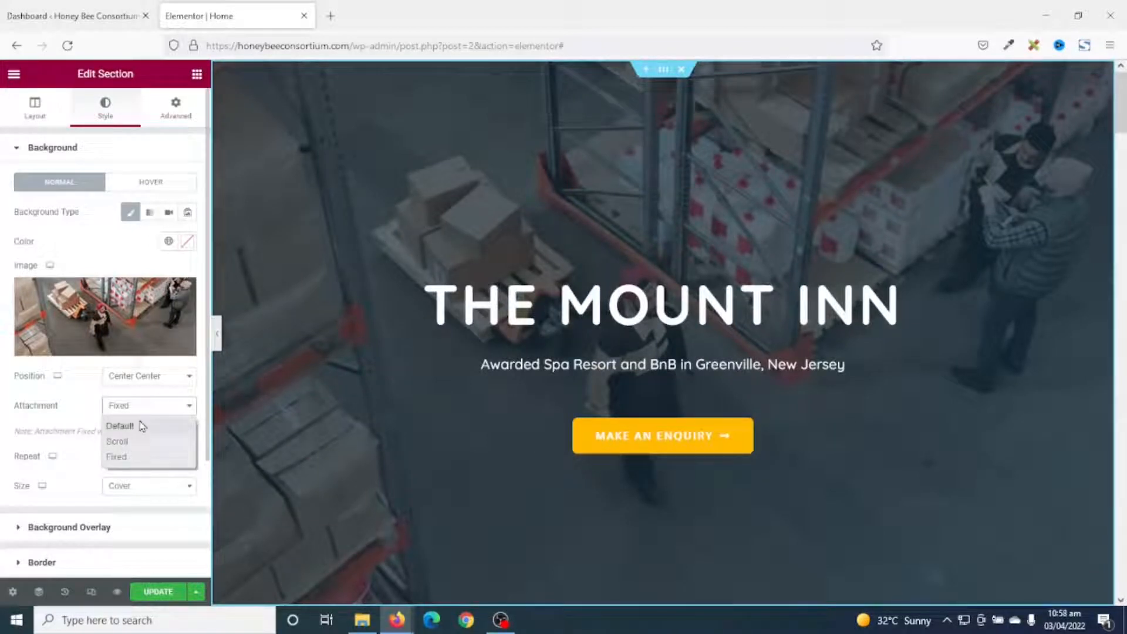
left_click(141, 426)
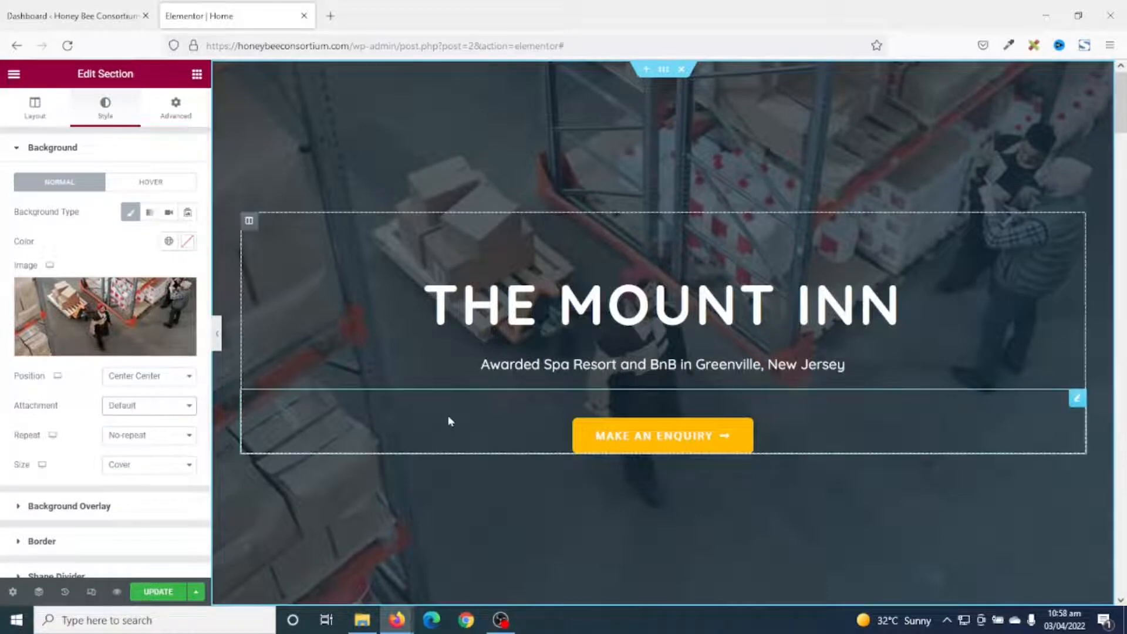
scroll(452, 423, "down", 3)
scroll(451, 433, "up", 4)
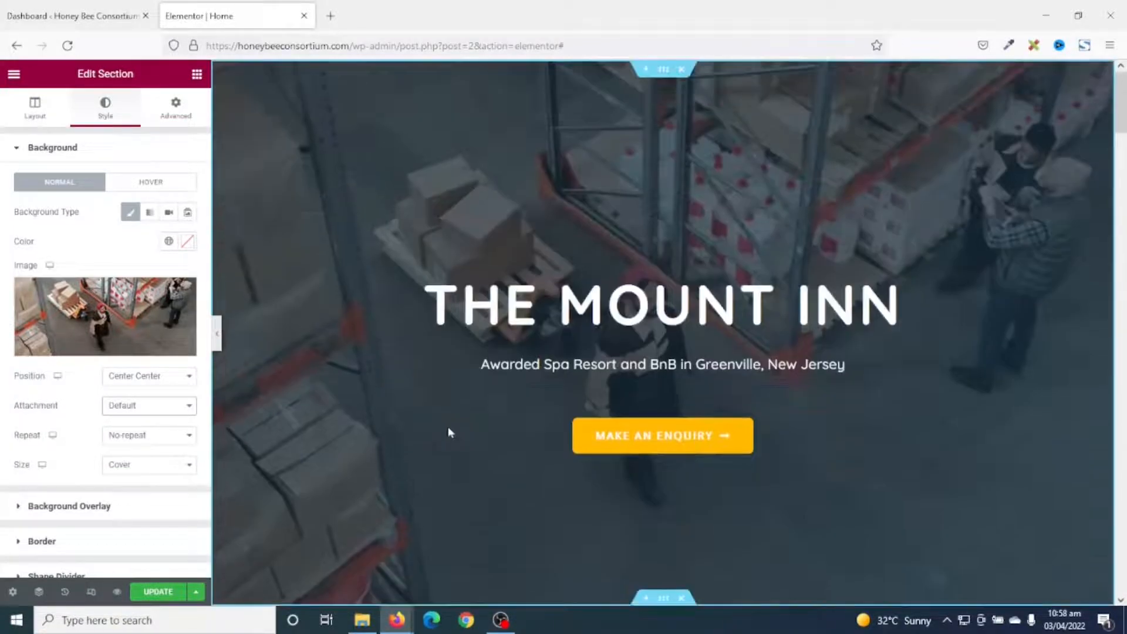
scroll(451, 432, "down", 7)
scroll(449, 433, "up", 5)
scroll(450, 433, "down", 5)
scroll(450, 431, "up", 5)
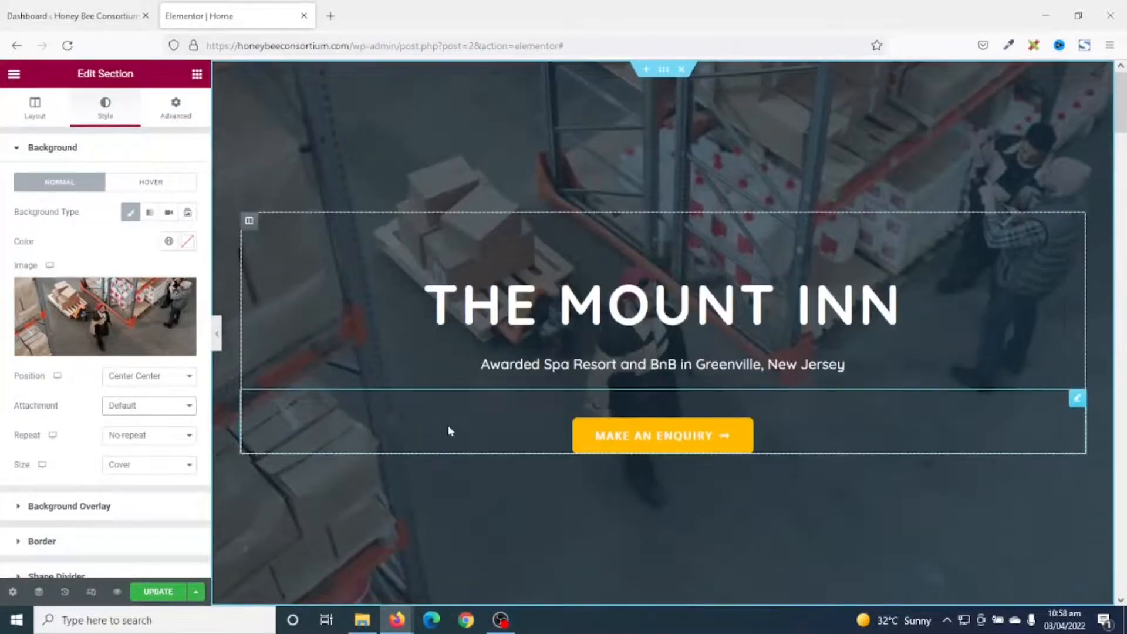
left_click(144, 405)
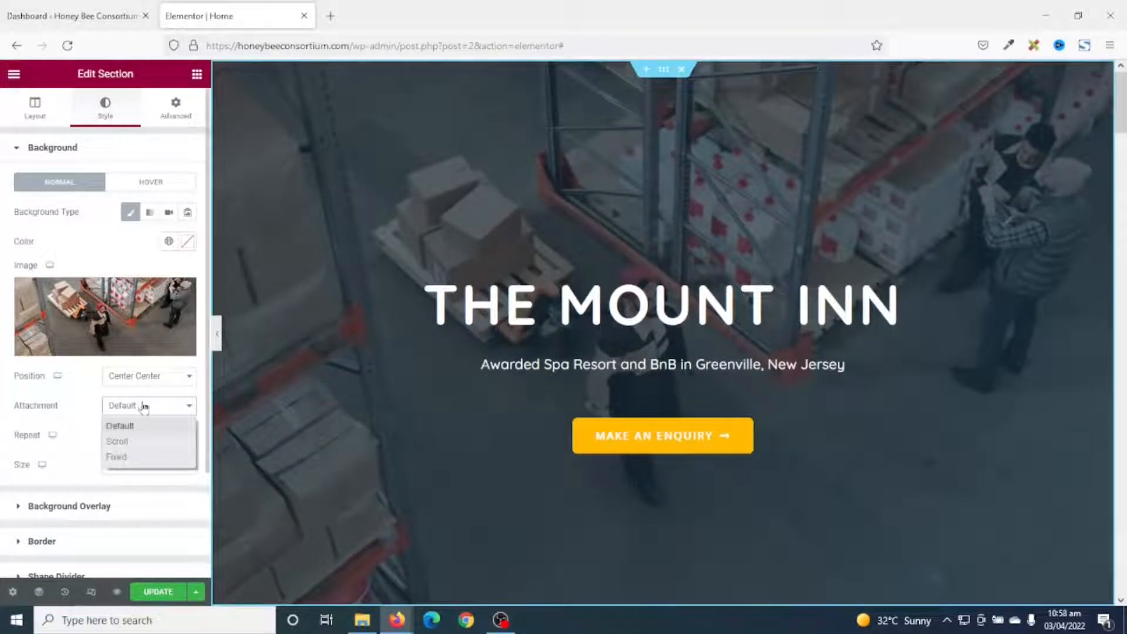
left_click(131, 460)
scroll(528, 441, "down", 4)
scroll(529, 446, "up", 4)
scroll(530, 447, "down", 4)
scroll(531, 448, "up", 4)
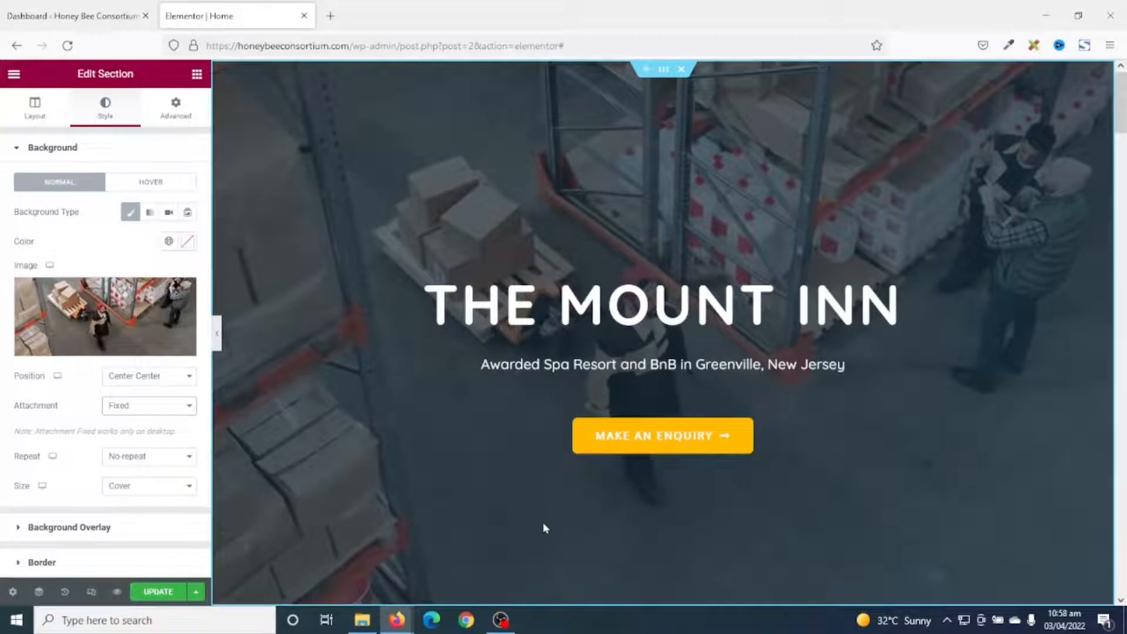
Change the hero heading title to 'Honeybee Consortium'.
left_click(628, 308)
left_click_drag(901, 304, 422, 304)
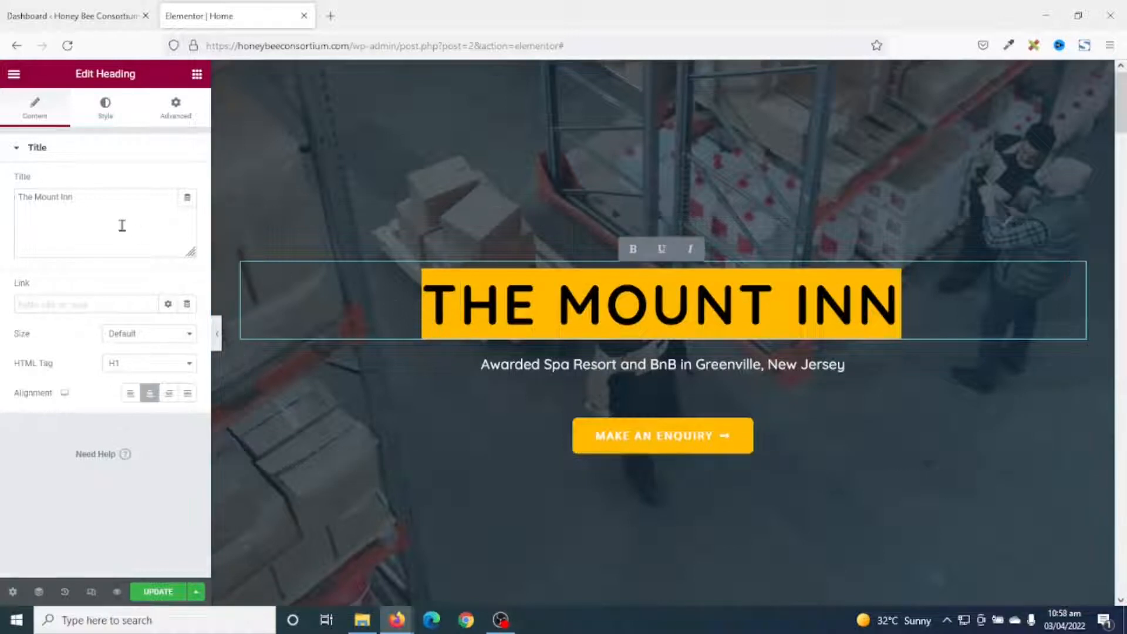
left_click_drag(97, 197, 2, 194)
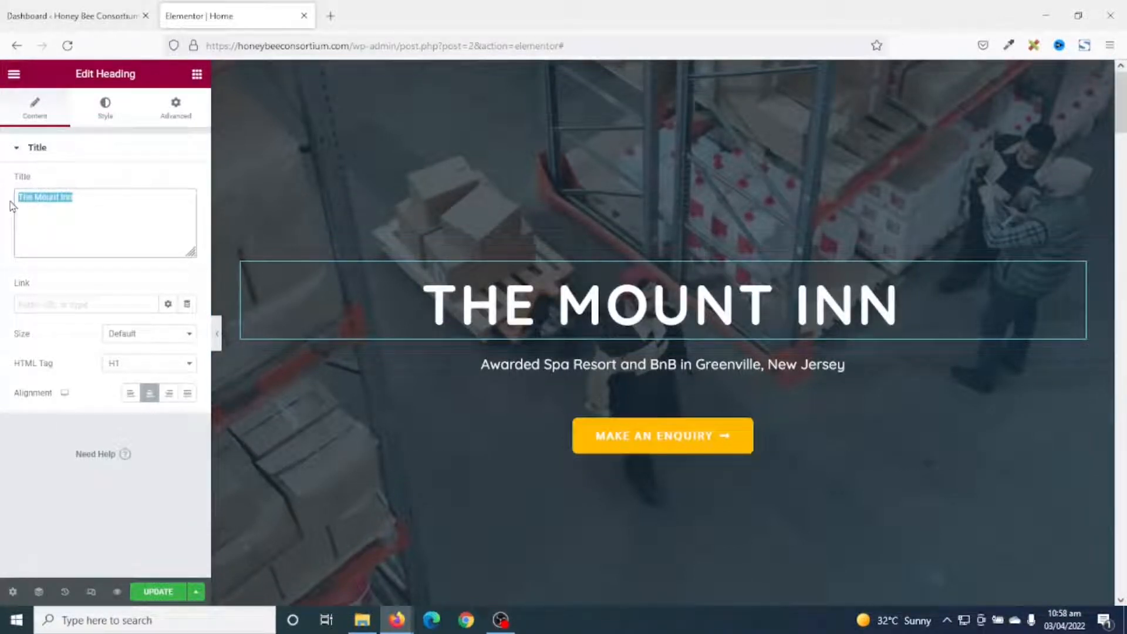
type("Honey")
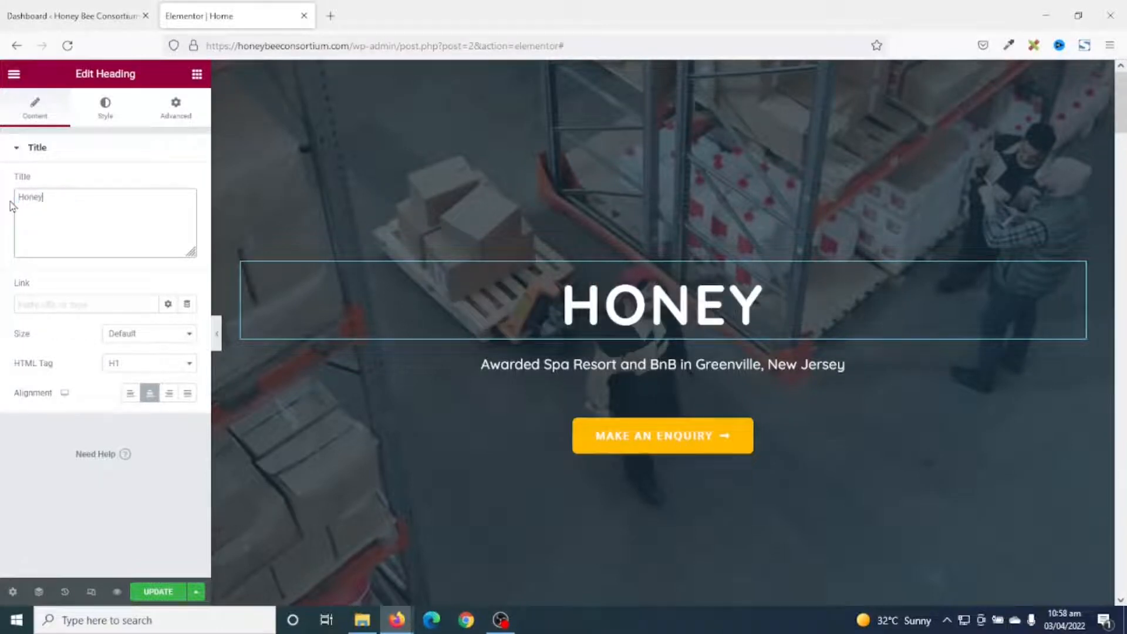
type("bee Co")
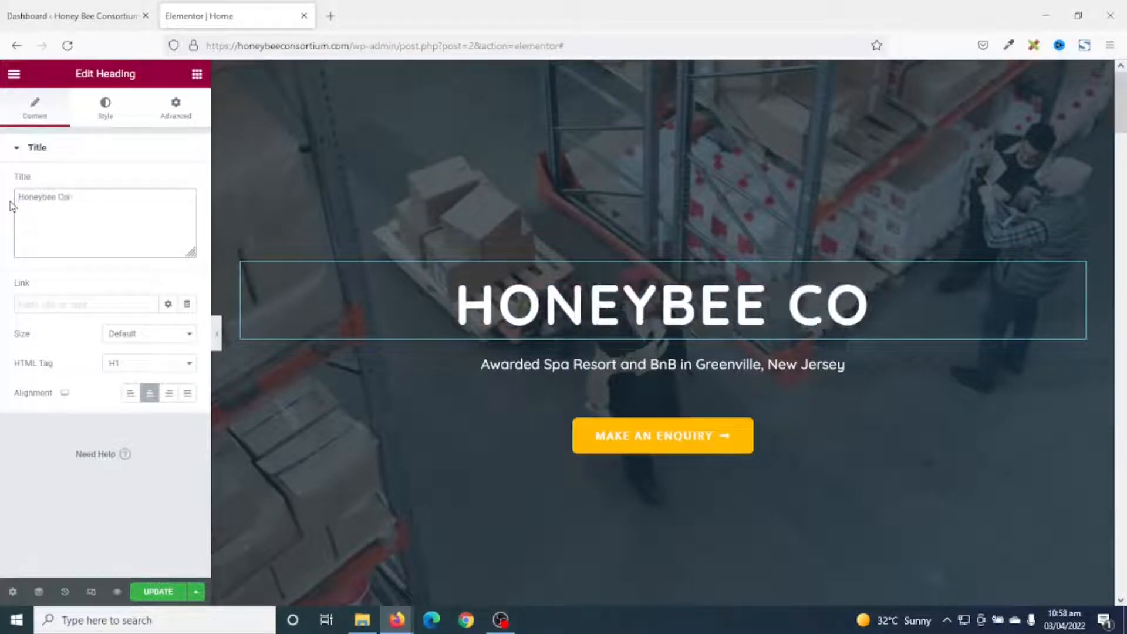
type("nsortium")
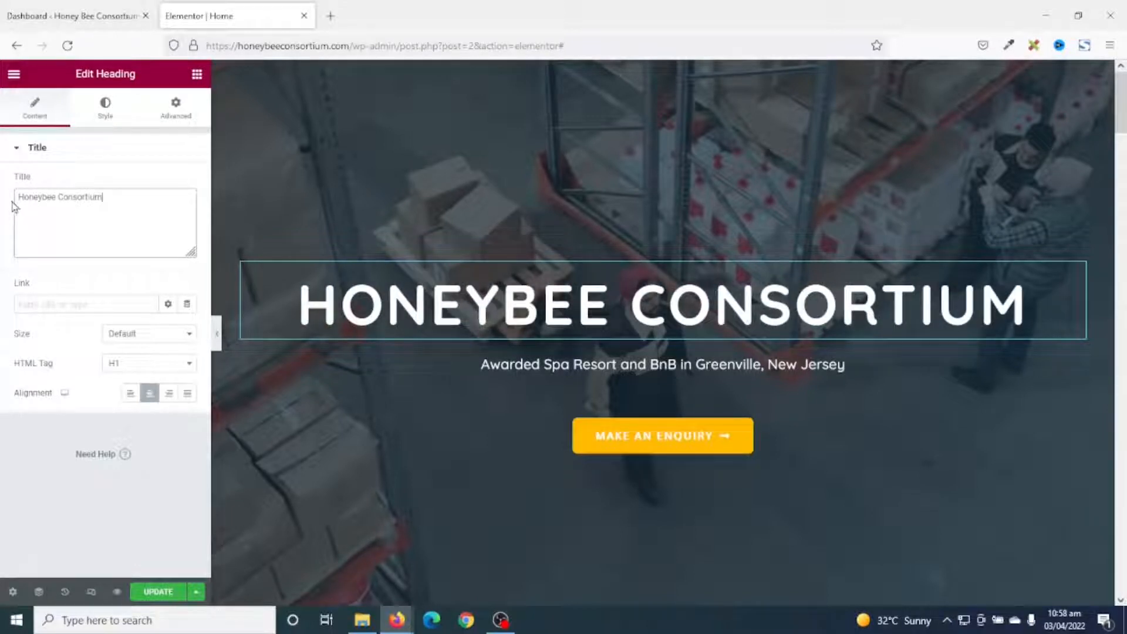
Replace the hero subtitle with 'Experts in Imports and Exports in General Goods'.
left_click(586, 365)
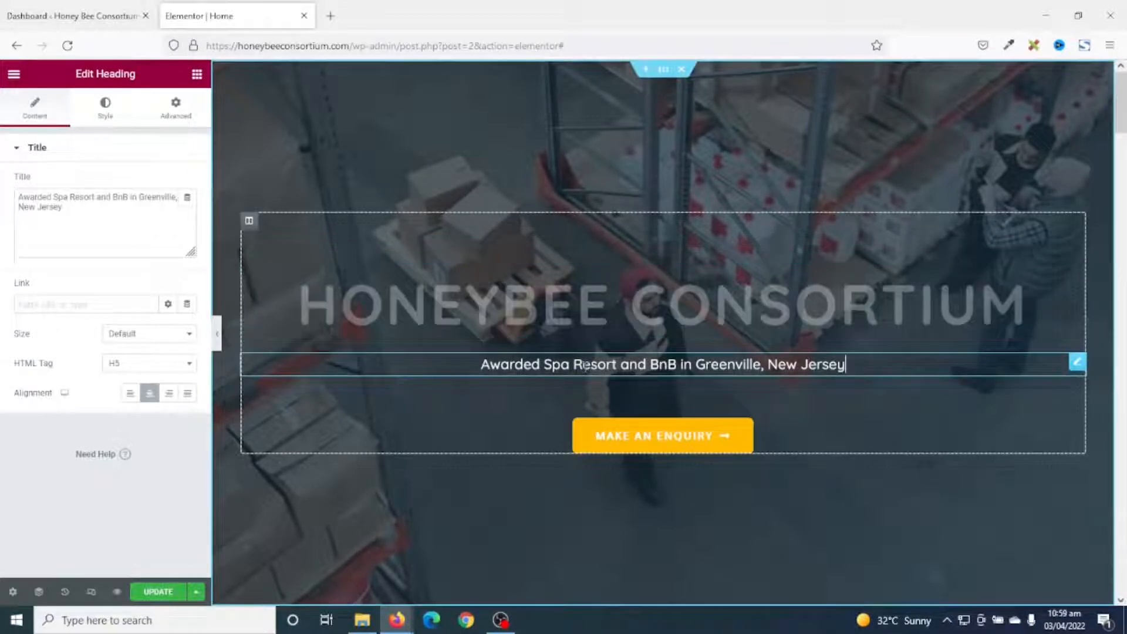
left_click_drag(106, 216, 3, 157)
key("BackSpace")
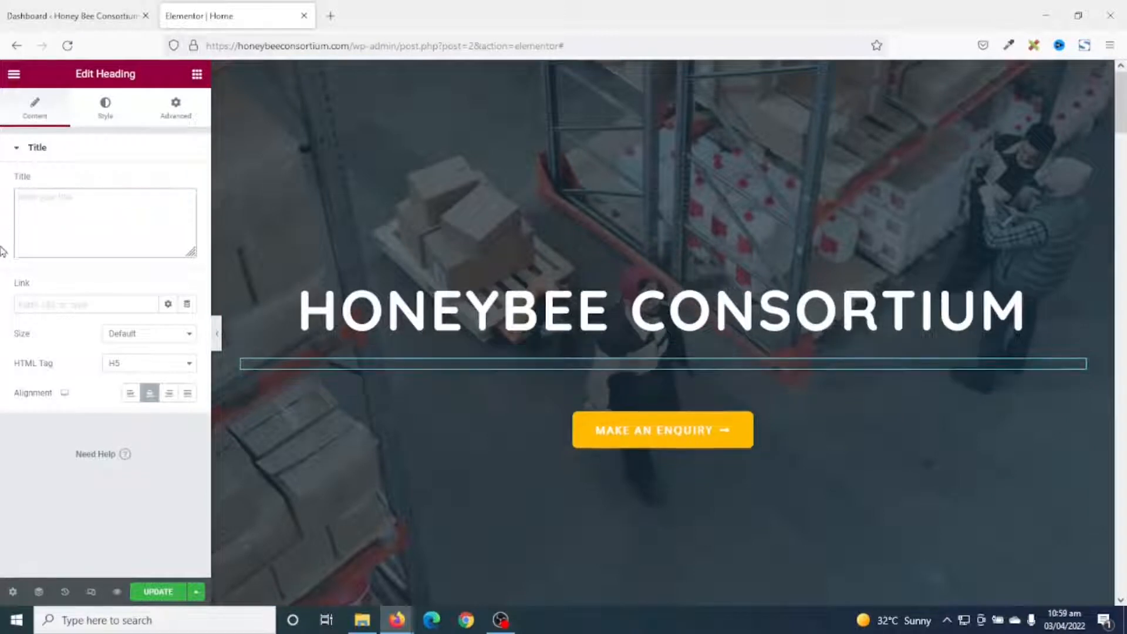
type("Experts in")
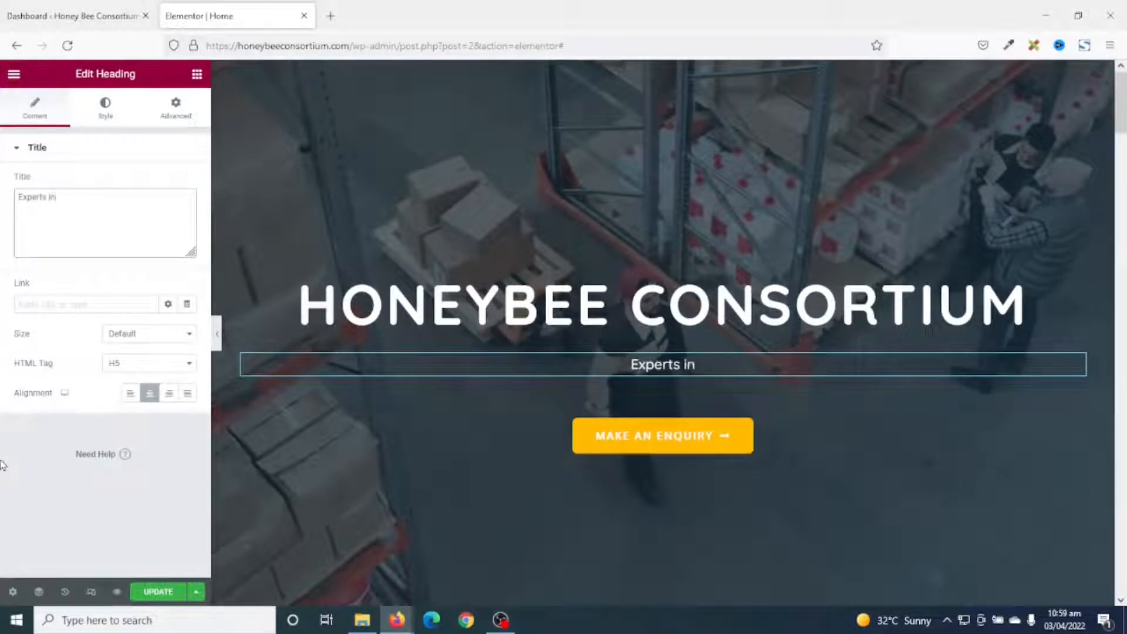
type(" Imports and Expo")
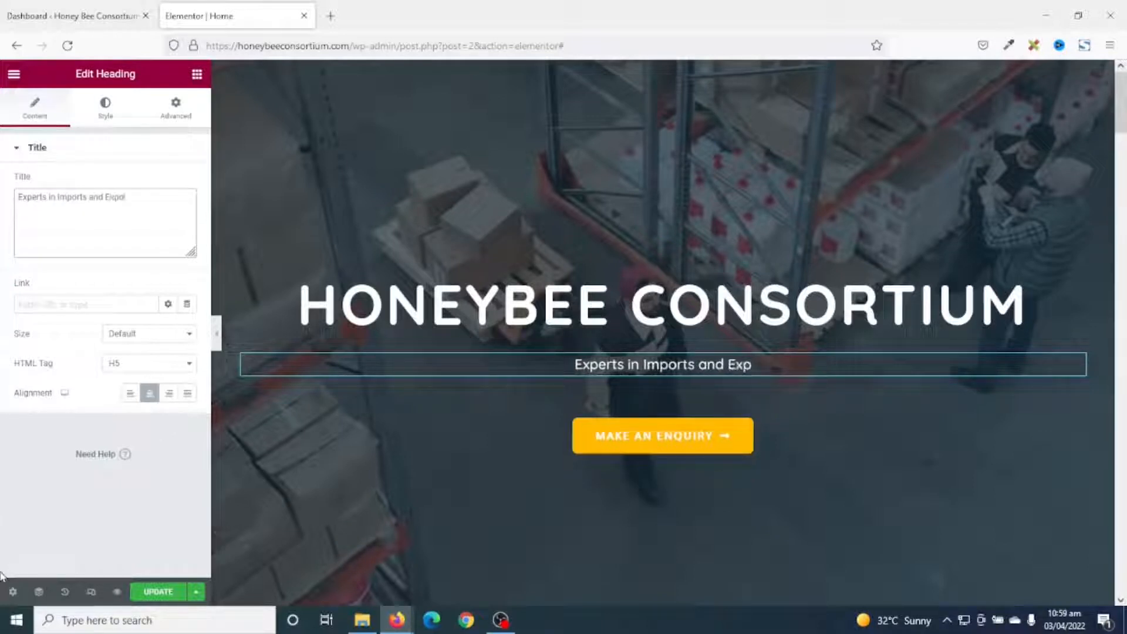
type("rts in General")
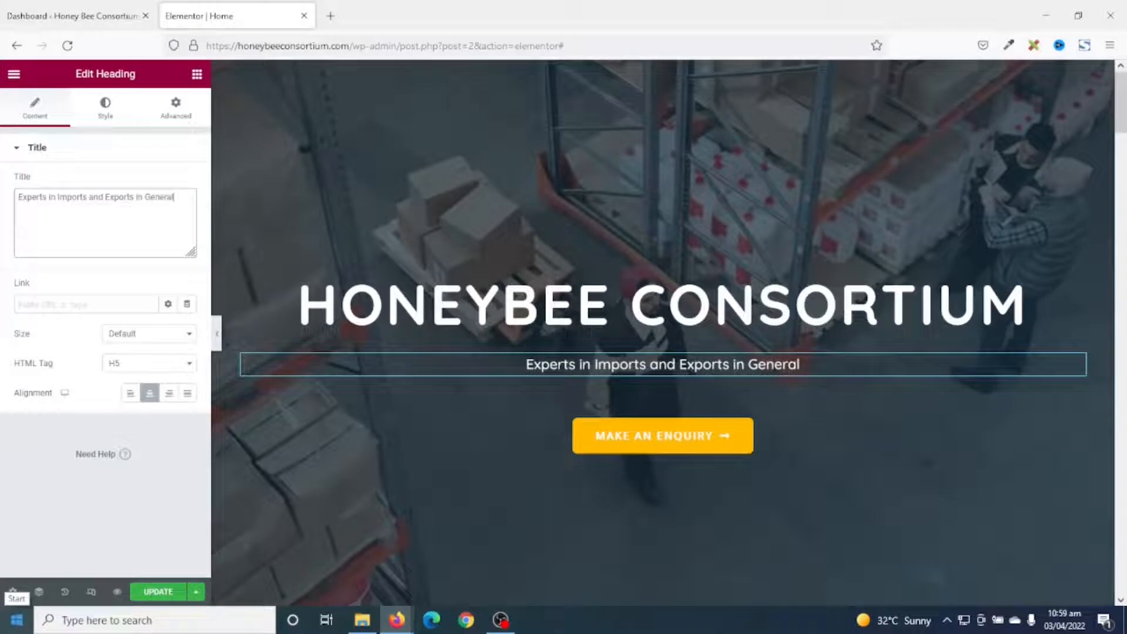
type(" Goods")
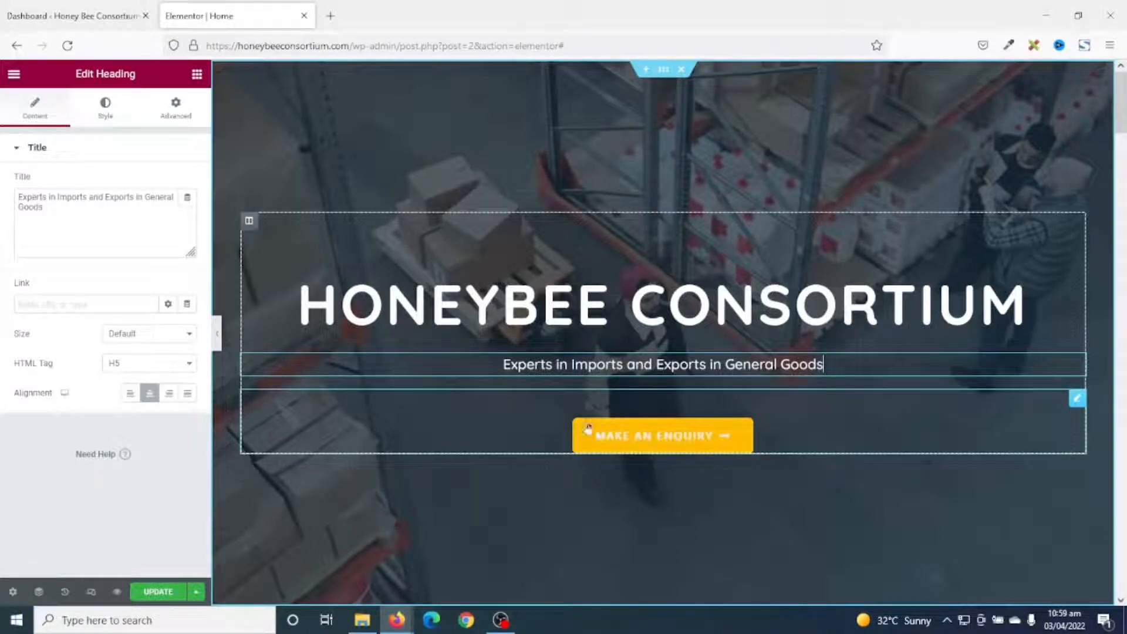
Change the hero button label from Make An Enquiry to 'Contact Us'.
left_click(1078, 401)
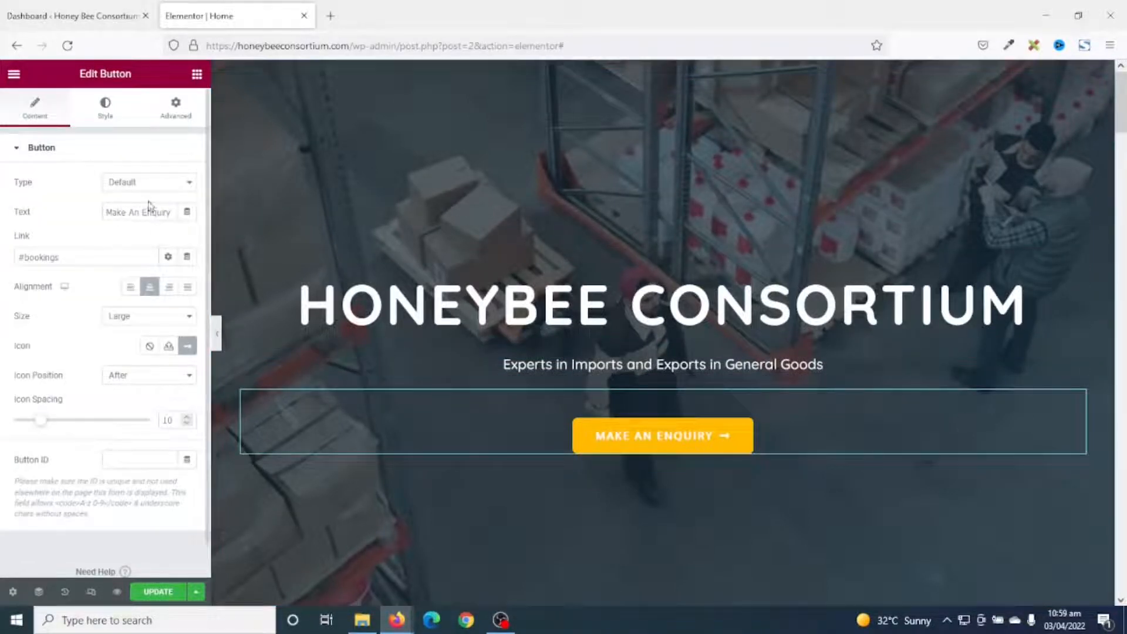
left_click_drag(111, 211, 177, 213)
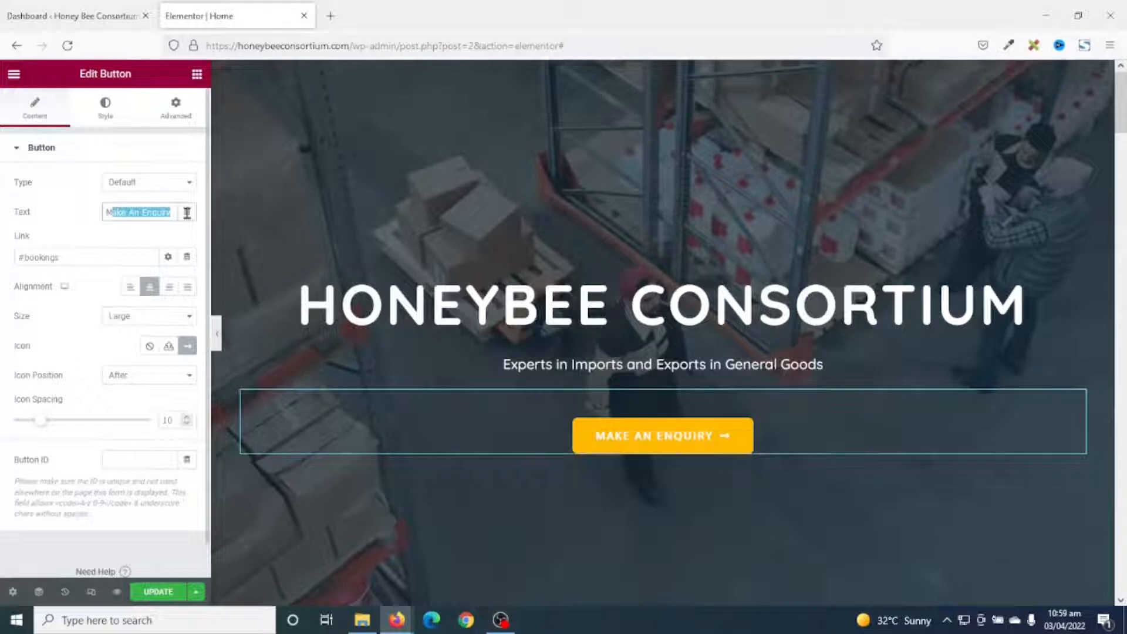
left_click(134, 211)
triple_click(147, 213)
type("C")
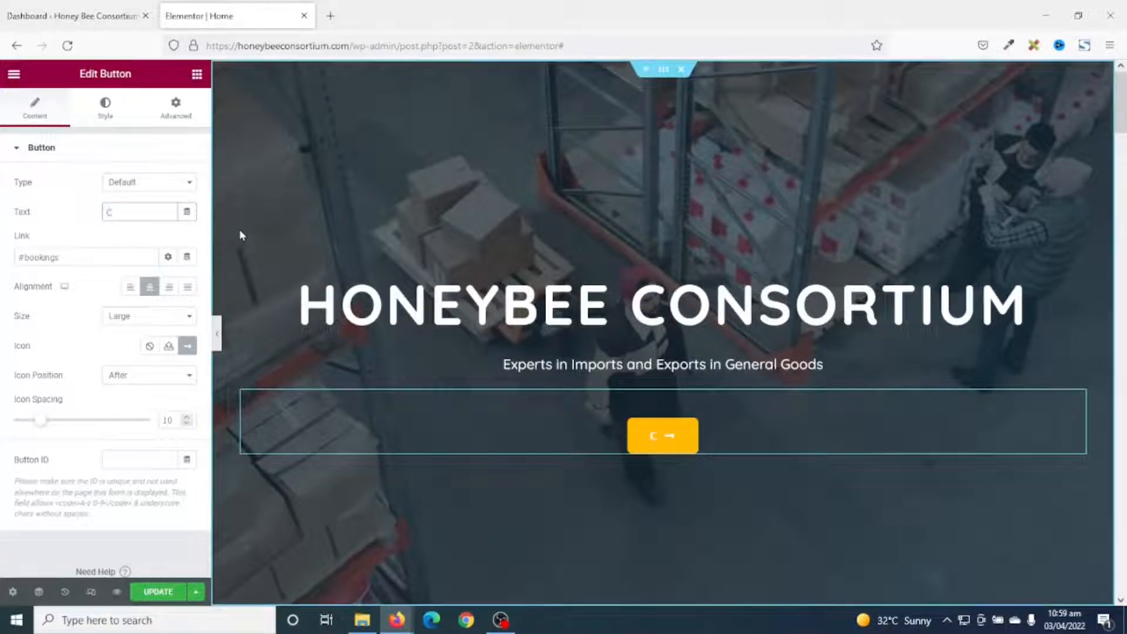
type("ontact Us")
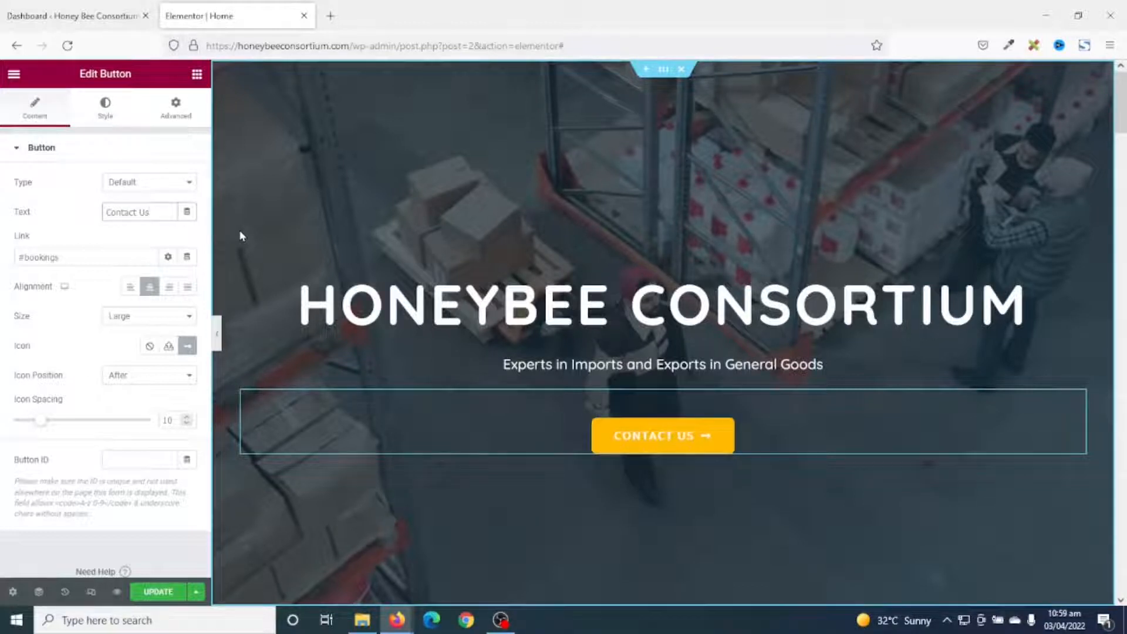
Inspect the button's #bookings link and review the updated hero on the canvas.
left_click_drag(90, 259, 2, 263)
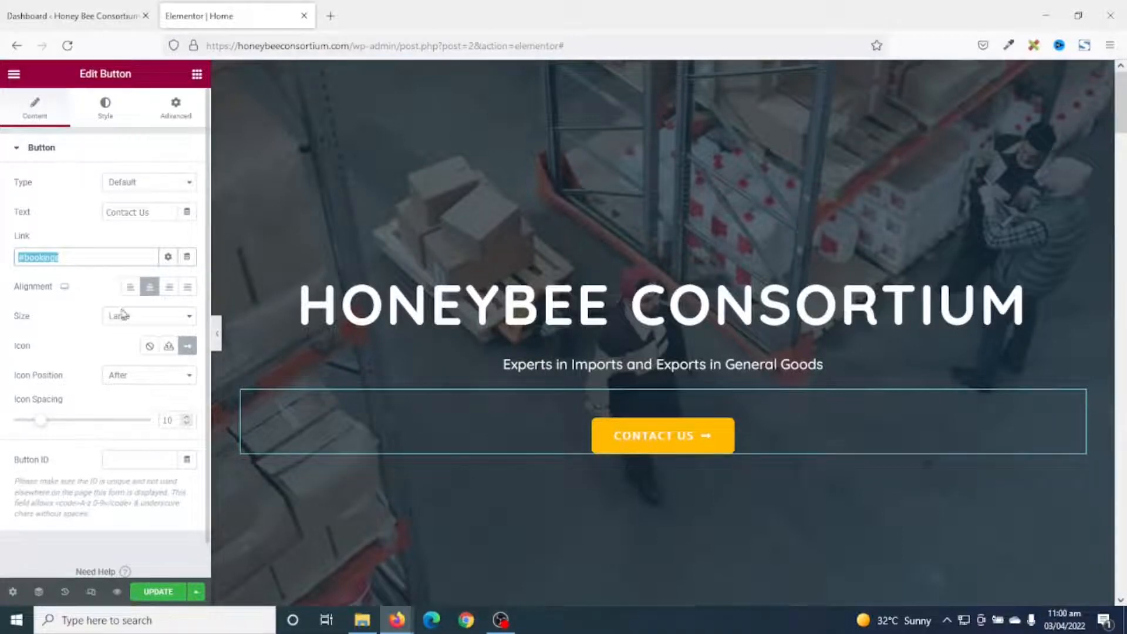
left_click(651, 446)
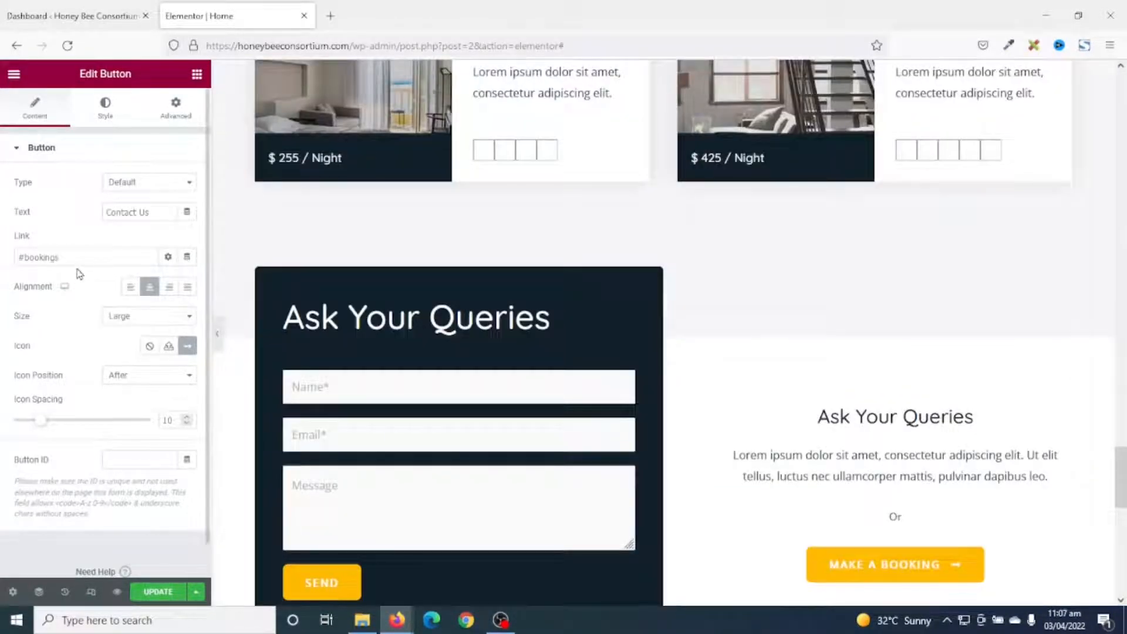
triple_click(76, 256)
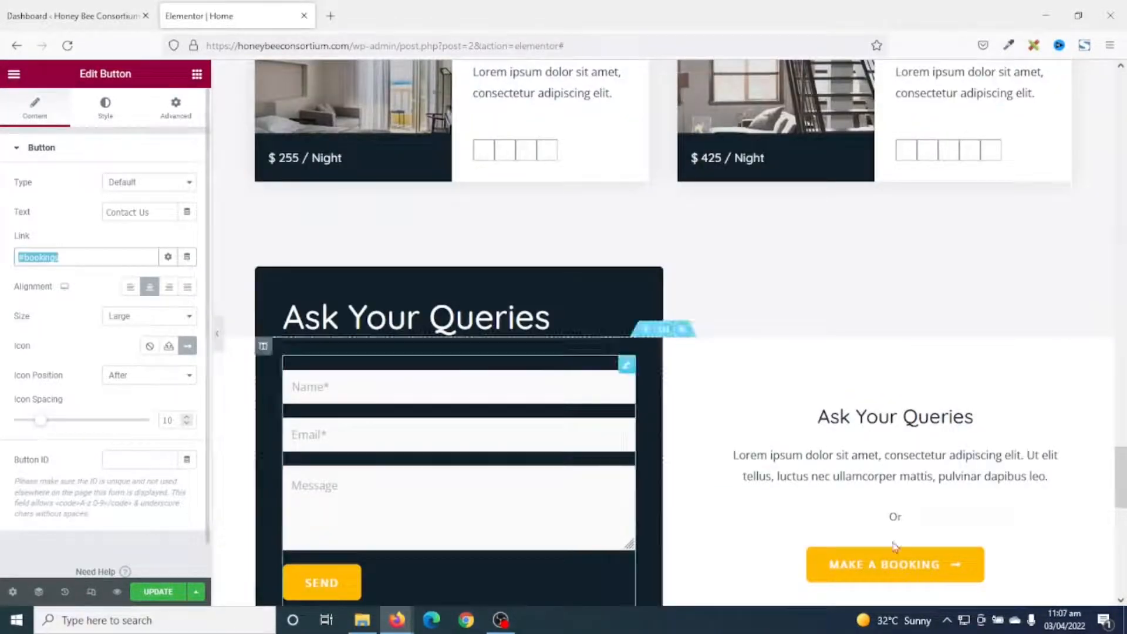
scroll(1125, 391, "up", 6)
scroll(1125, 391, "up", 10)
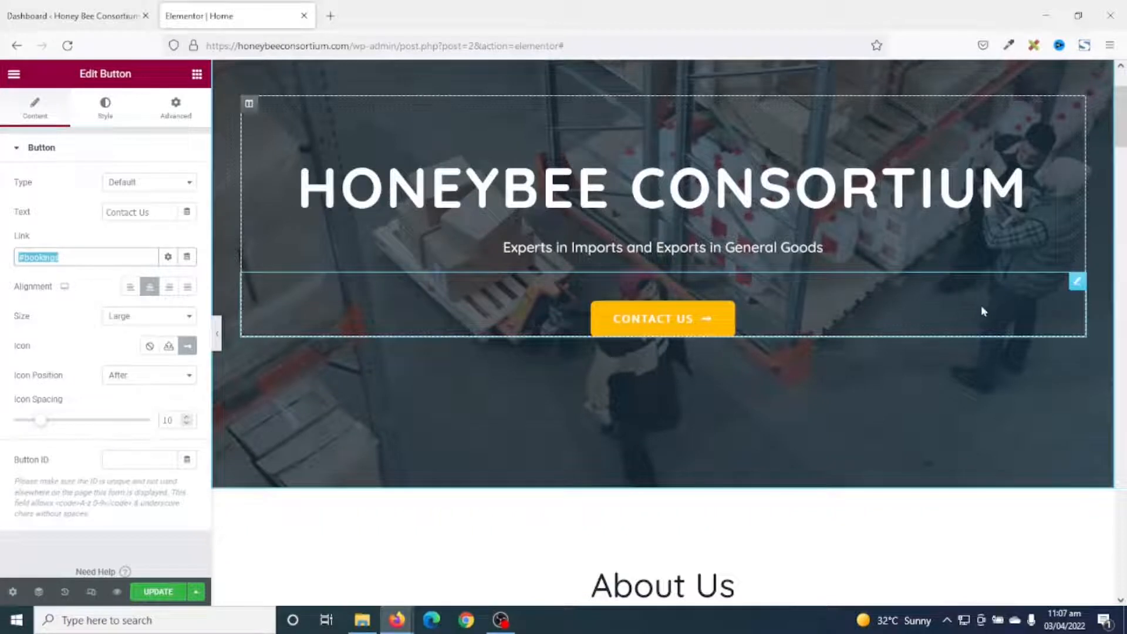
scroll(1119, 167, "down", 5)
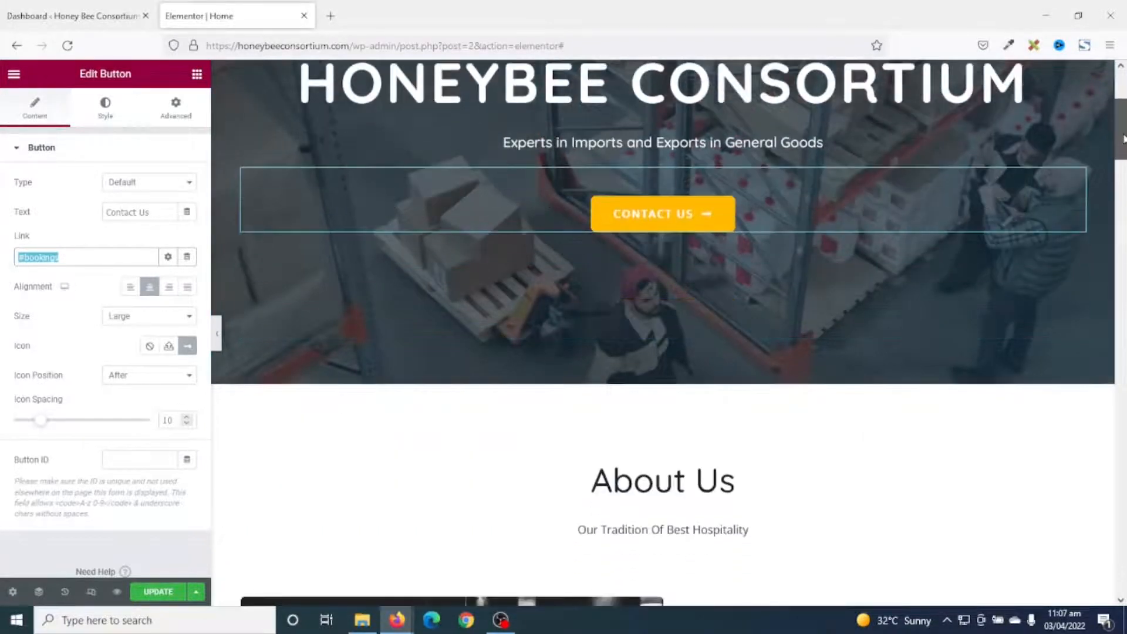
Replace 'Our Tradition Of Best Hospitality' under About Us with 'Who We Are'.
scroll(1123, 175, "down", 1)
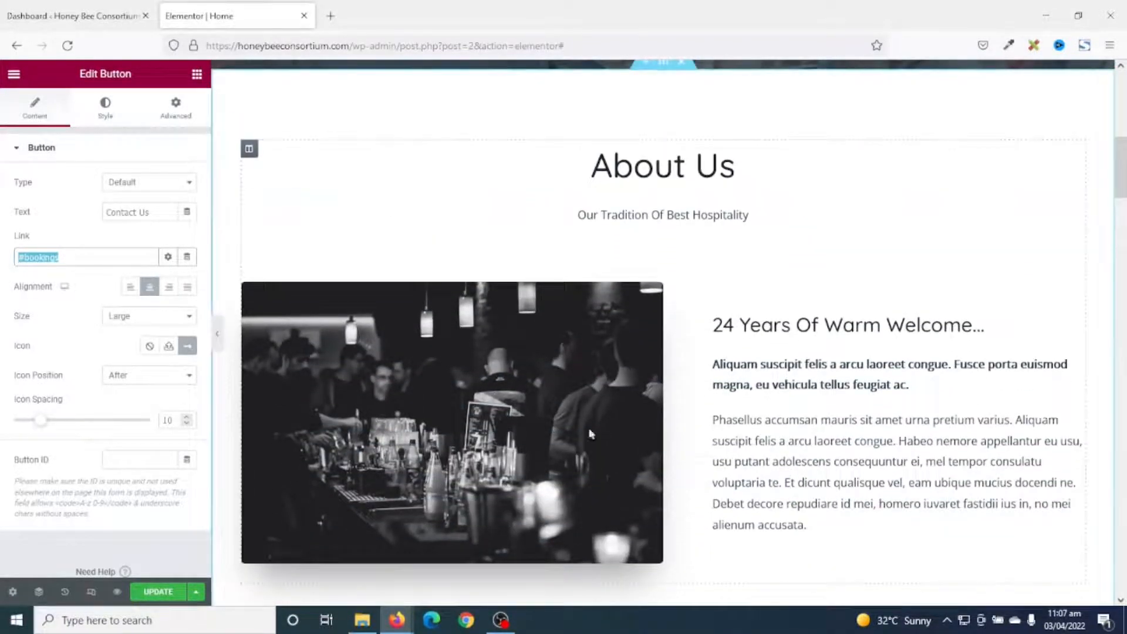
left_click(623, 167)
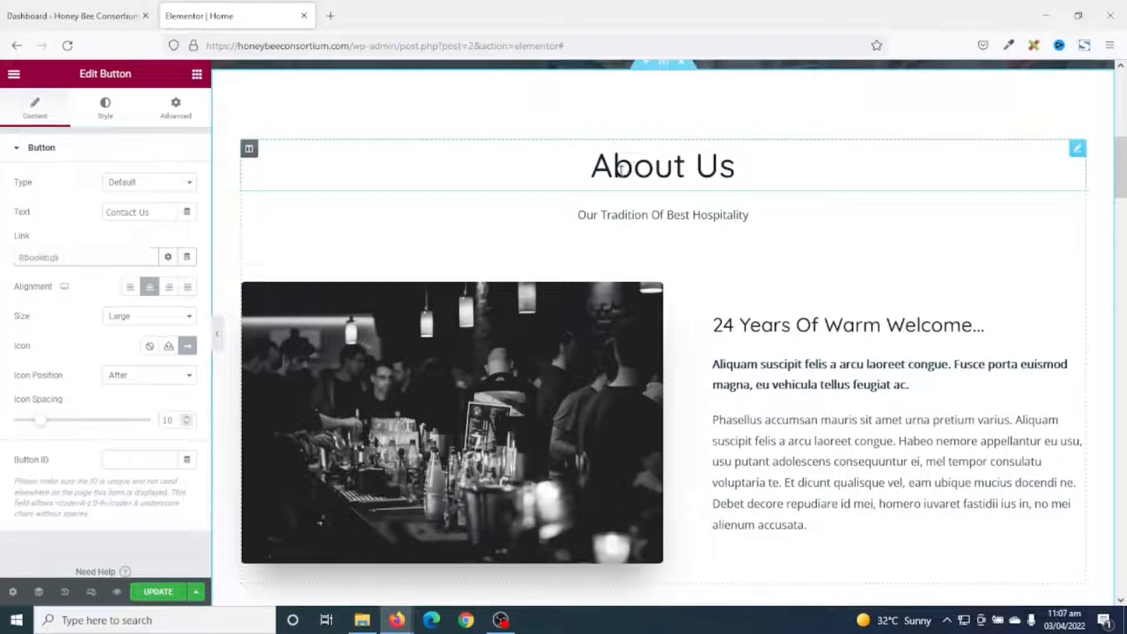
left_click(643, 215)
left_click_drag(116, 304, 2, 220)
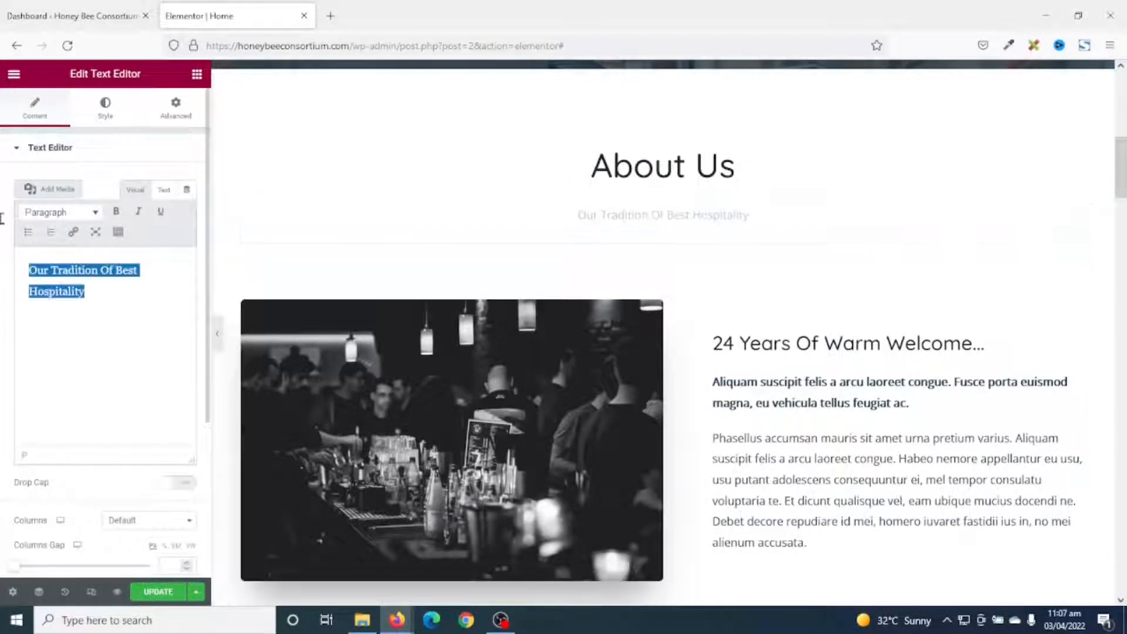
scroll(602, 317, "up", 5)
type("Who")
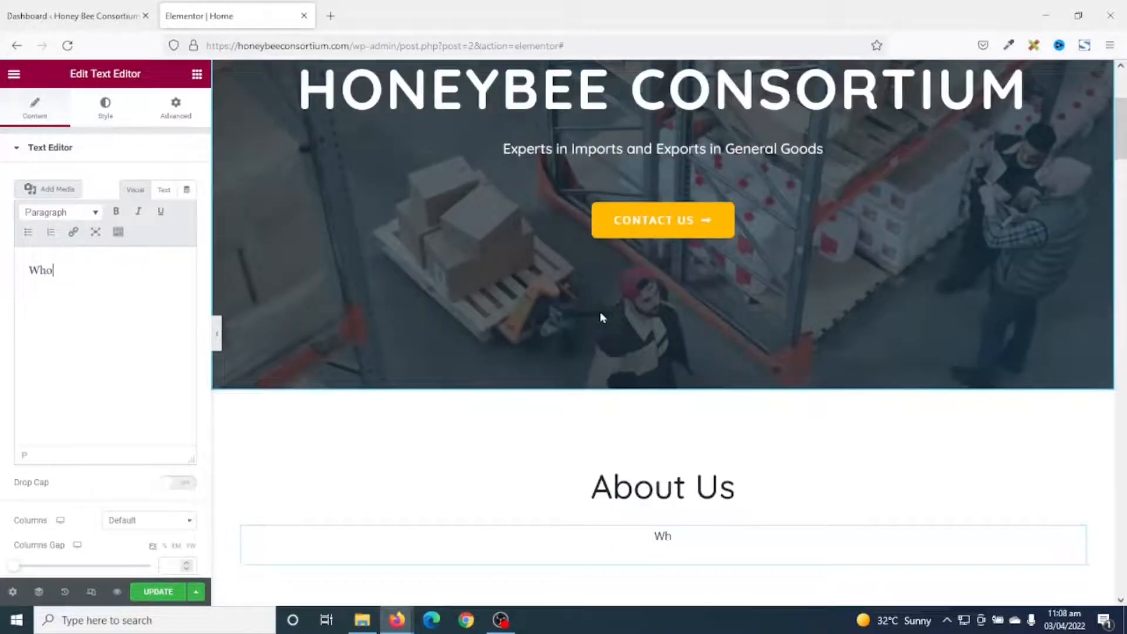
type(" We Are")
scroll(778, 358, "down", 7)
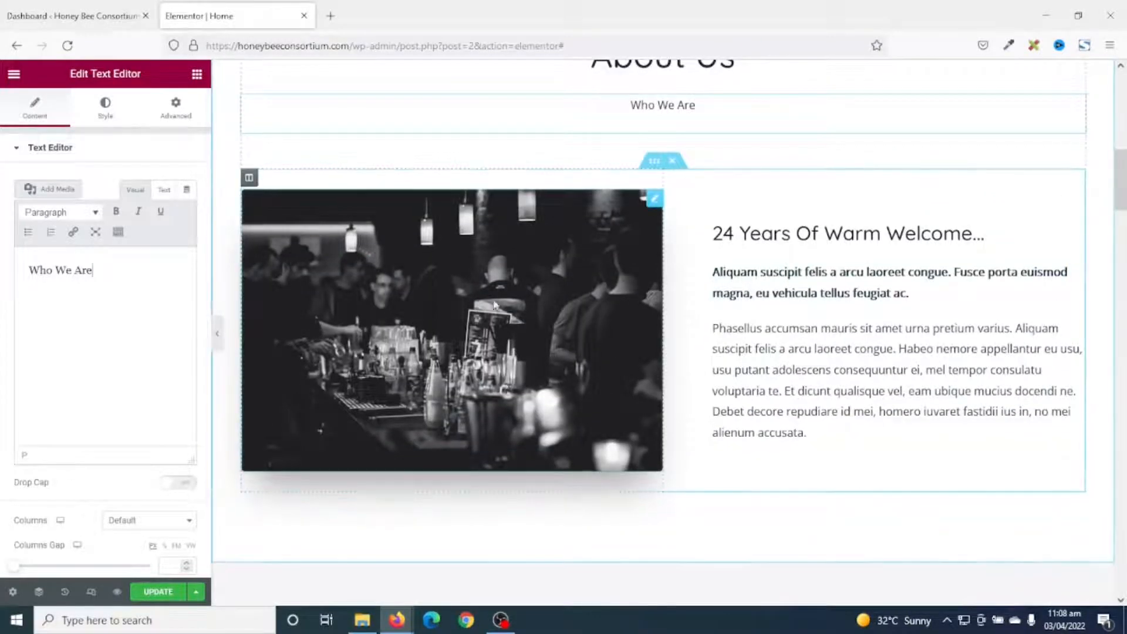
Swap the dark bar photo in About Us for the picture of a woman among cardboard boxes.
left_click(654, 200)
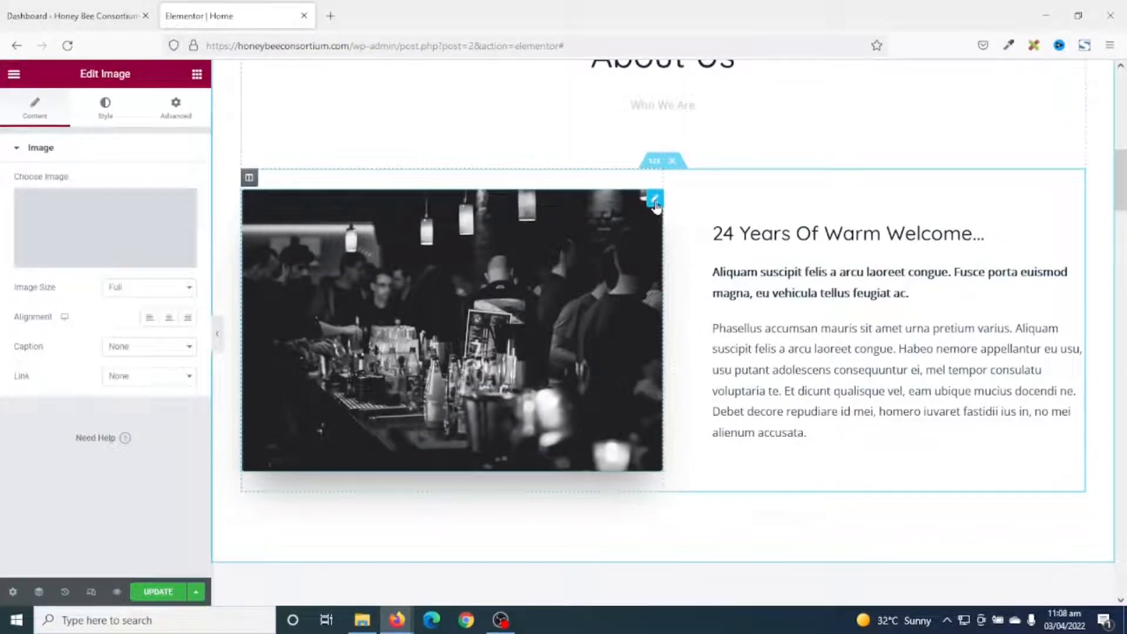
left_click(106, 250)
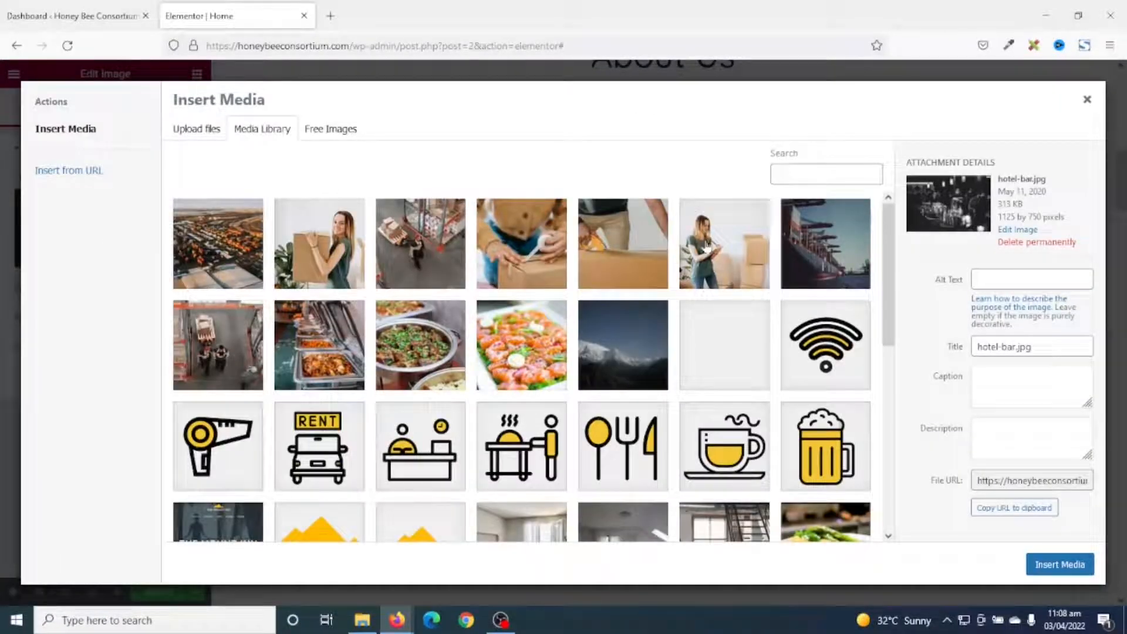
left_click(707, 249)
left_click(1067, 566)
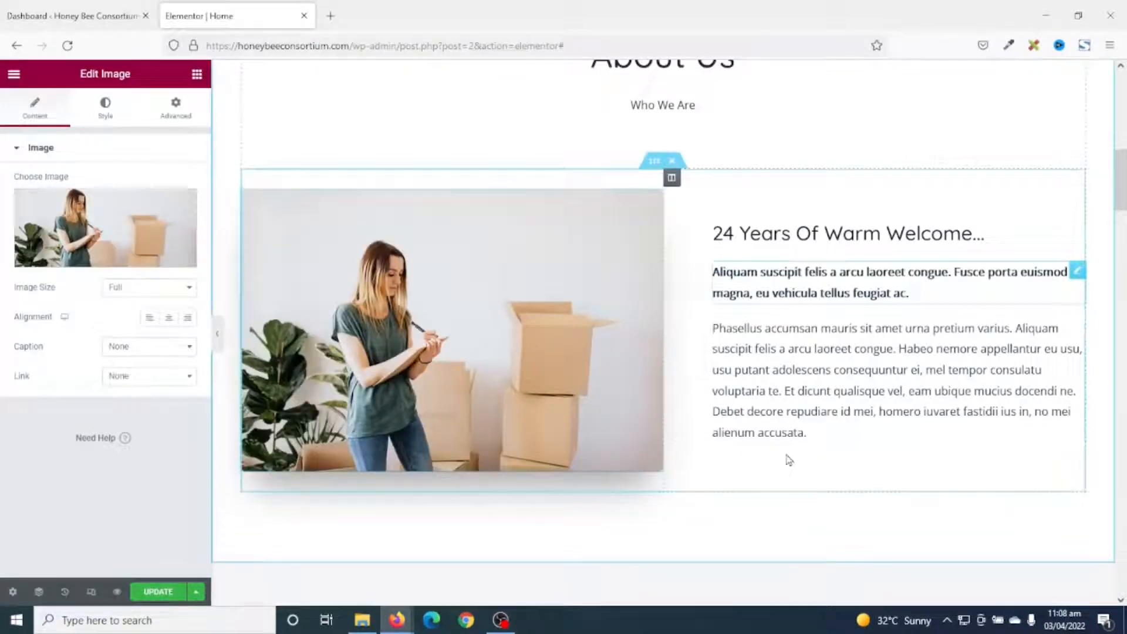
left_click(779, 230)
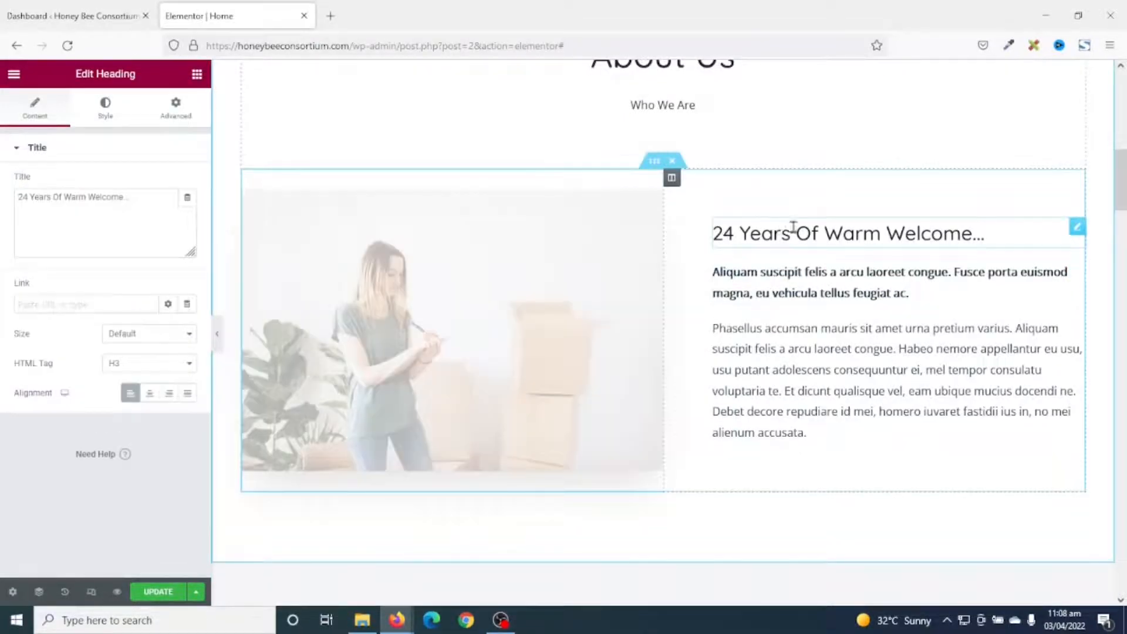
Replace '24 Years Of Warm Welcome' with 'Welcome to Honeybee Consortium!!' as the About Us heading.
left_click_drag(143, 215, 3, 134)
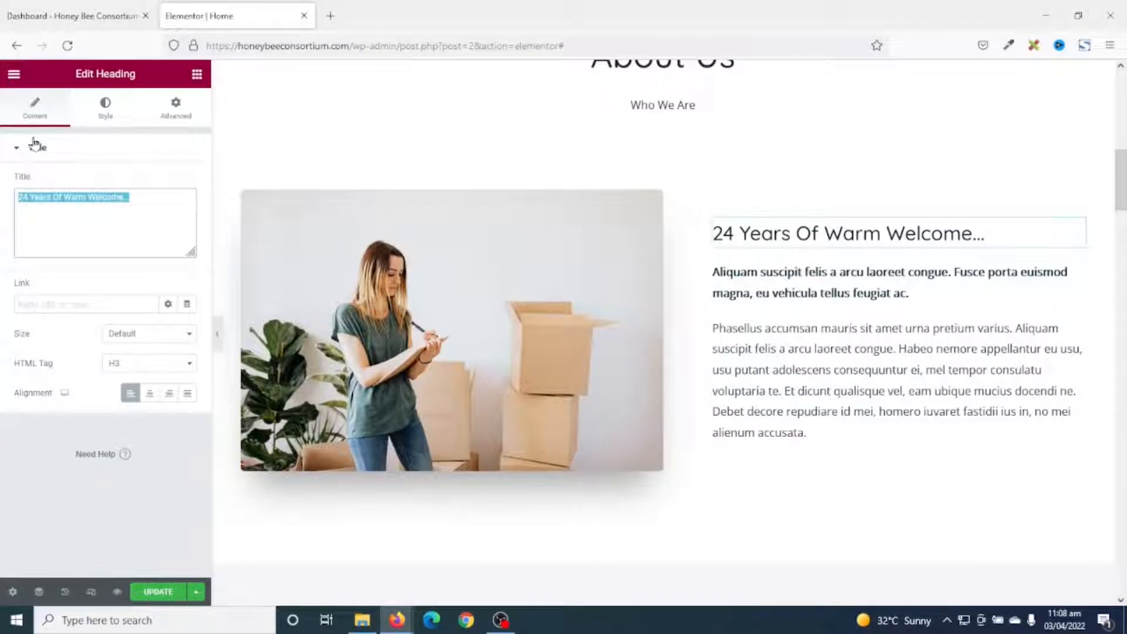
type("Welcome to Honeybee Consortium1")
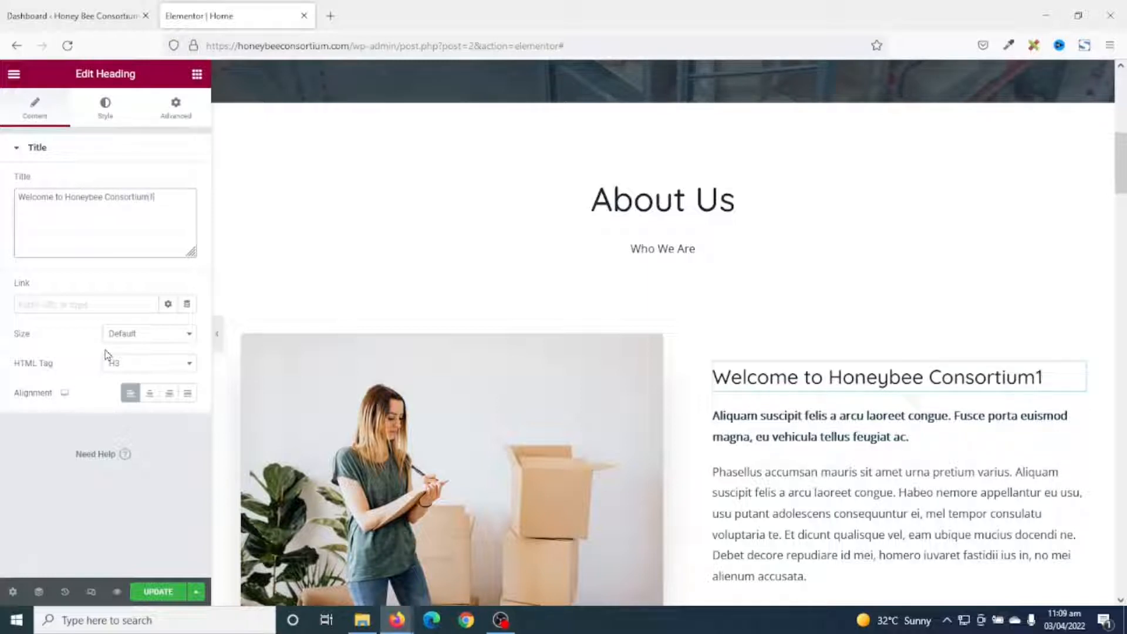
key("BackSpace")
type("!!")
scroll(797, 470, "down", 3)
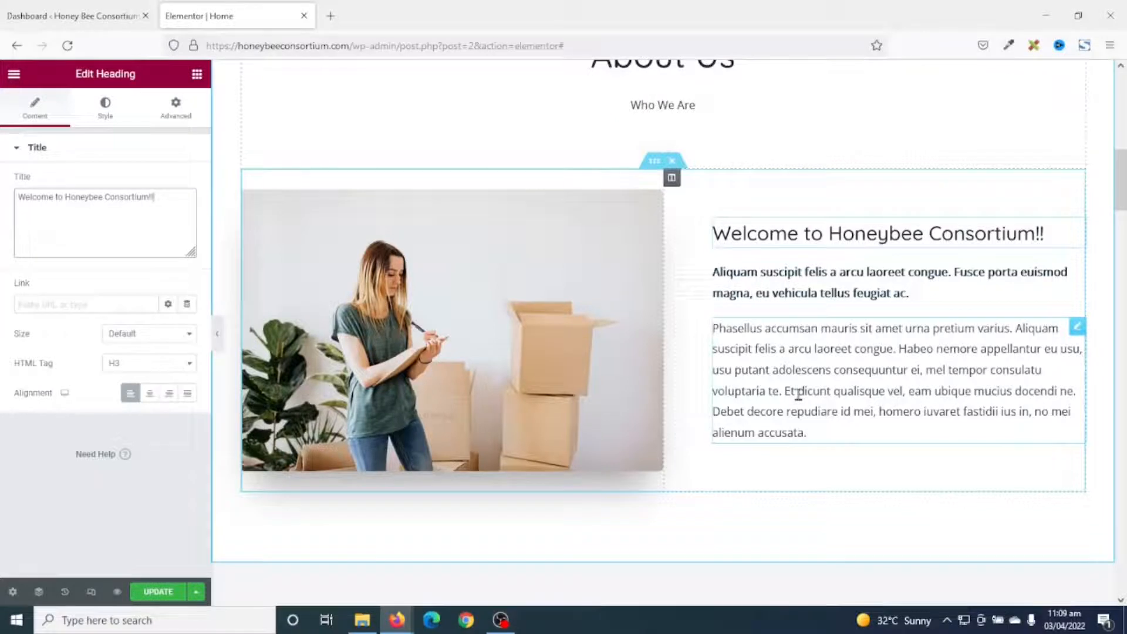
scroll(800, 394, "down", 8)
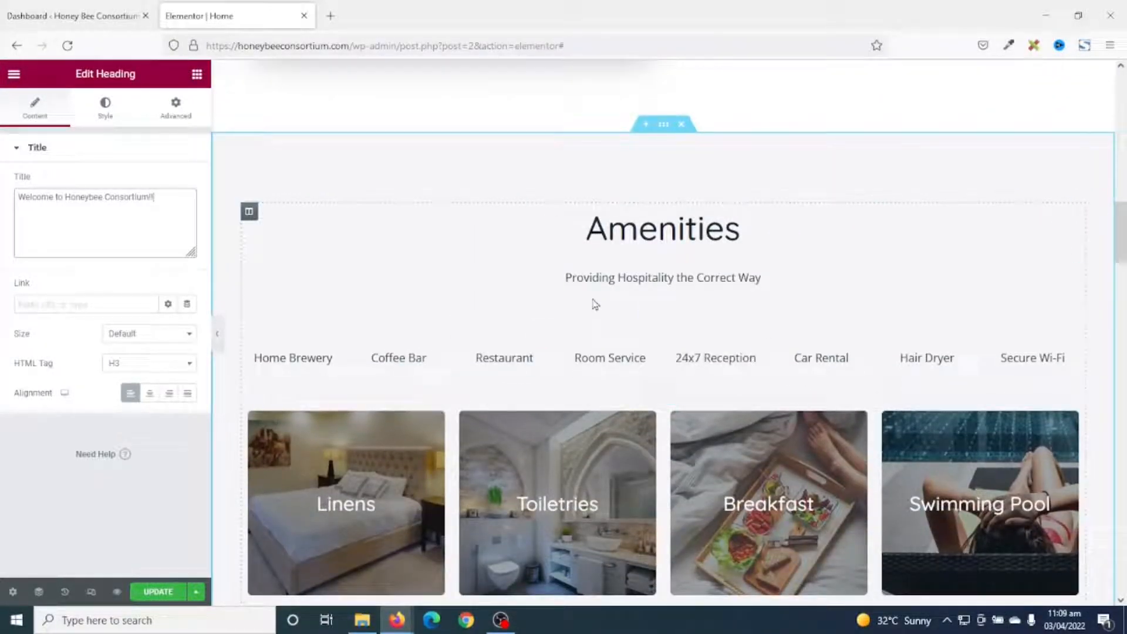
Retitle the Amenities heading to 'Services' with the subtitle 'Check out our services below'.
left_click(643, 223)
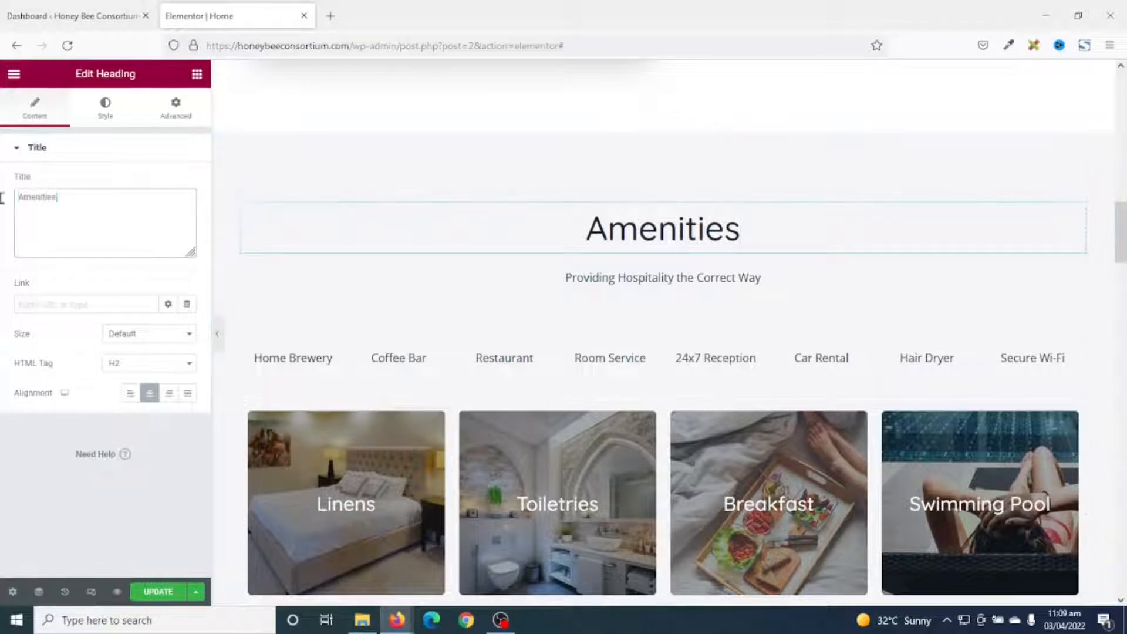
type("Servi")
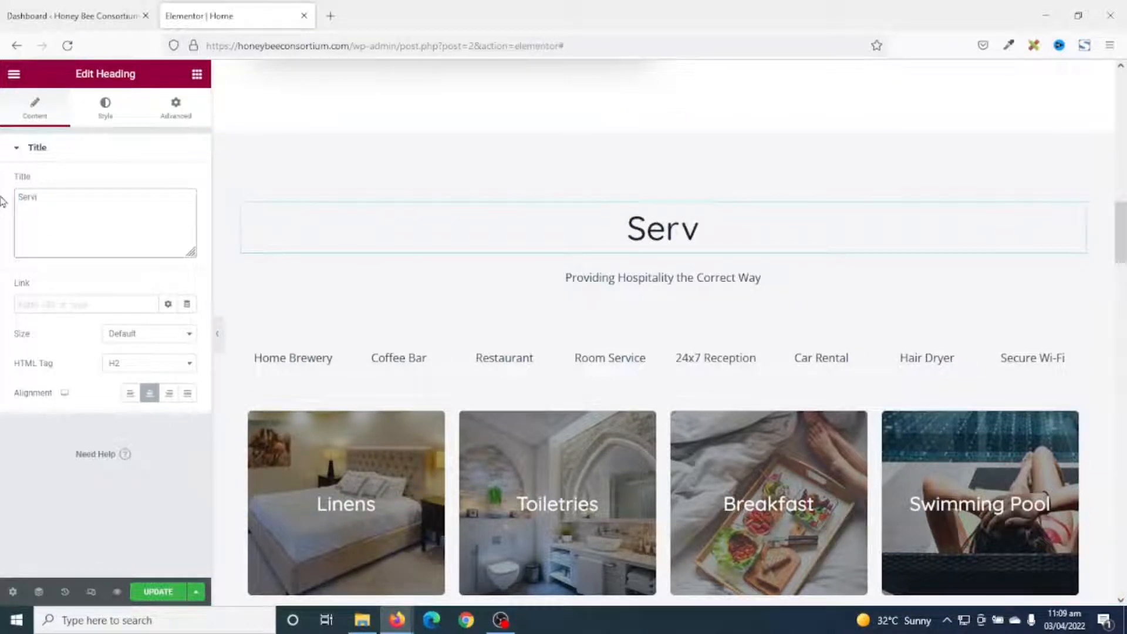
type("ces")
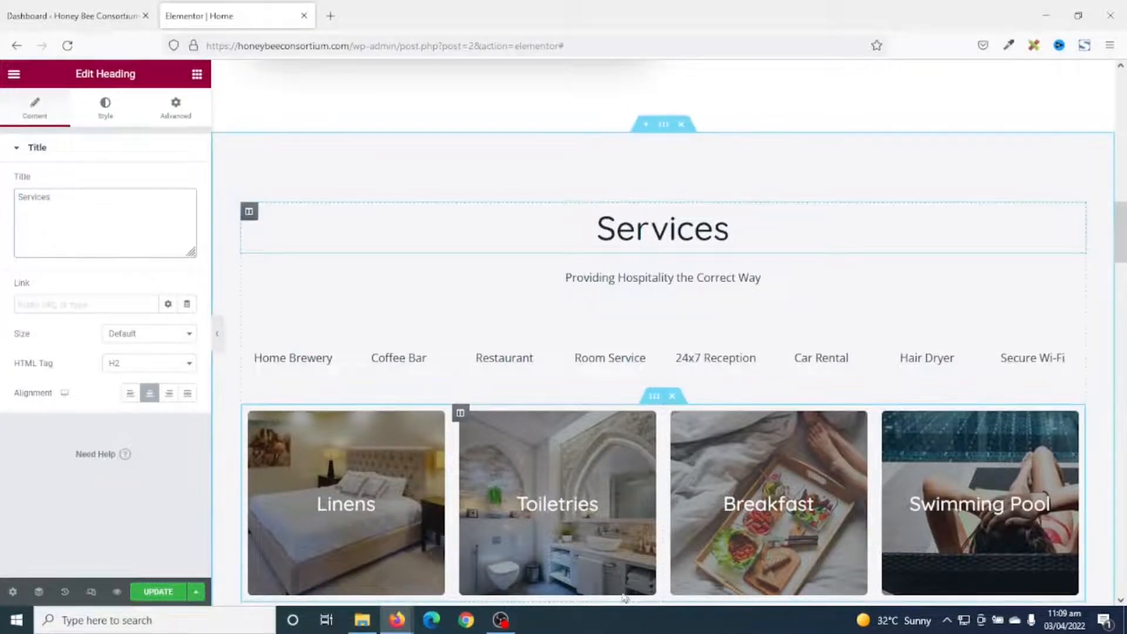
left_click(672, 282)
key("ctrl+a")
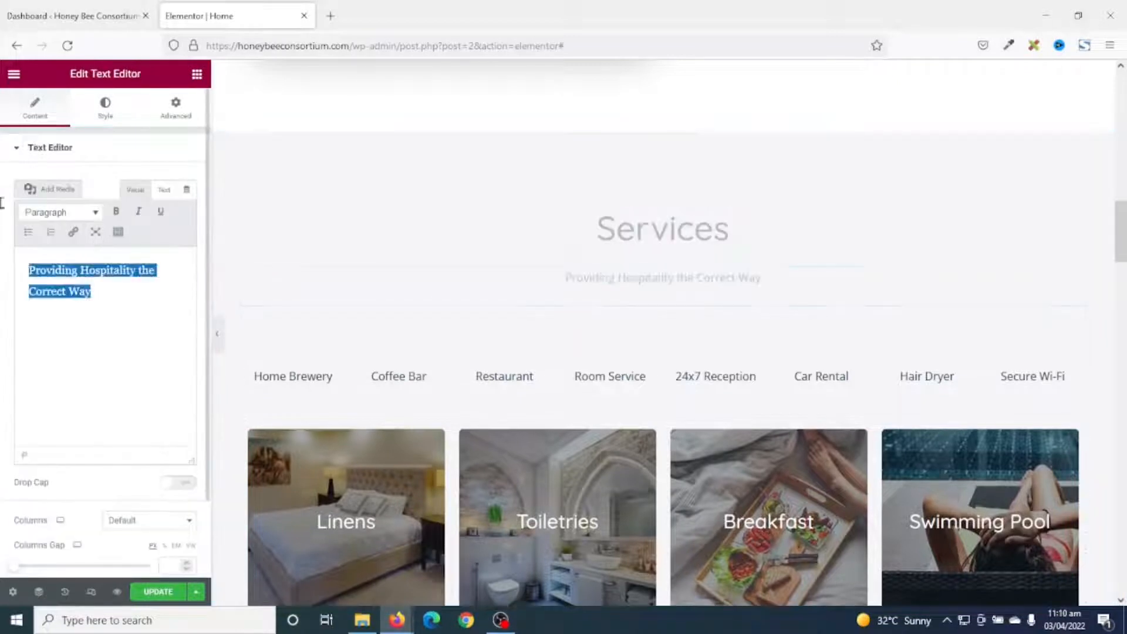
key("BackSpace")
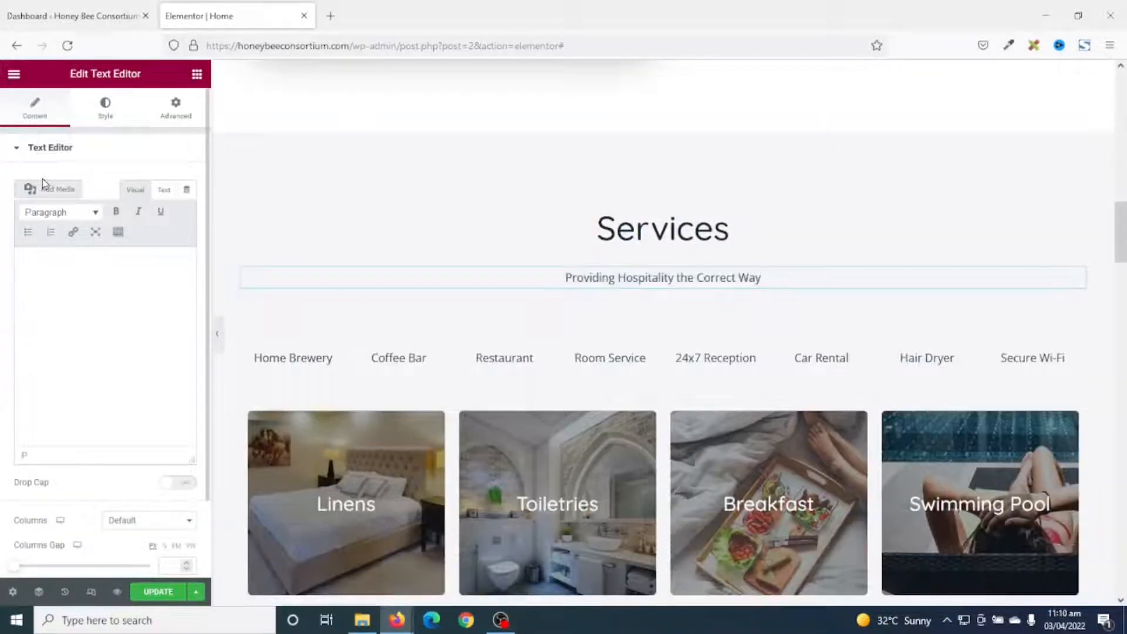
type("Check ")
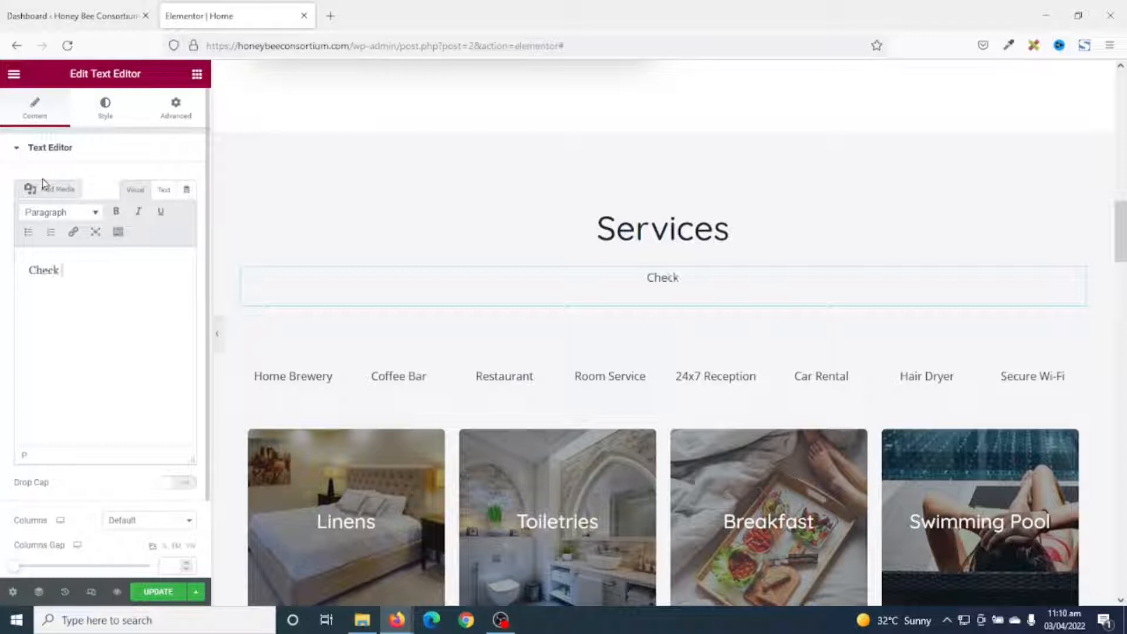
type("out our se")
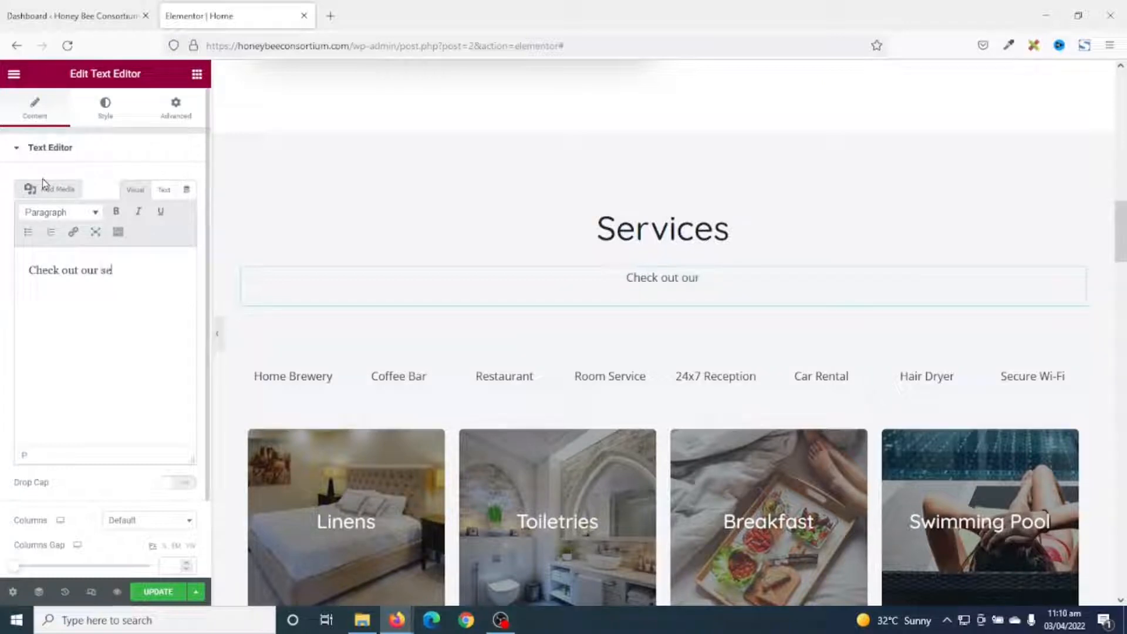
type("rvices")
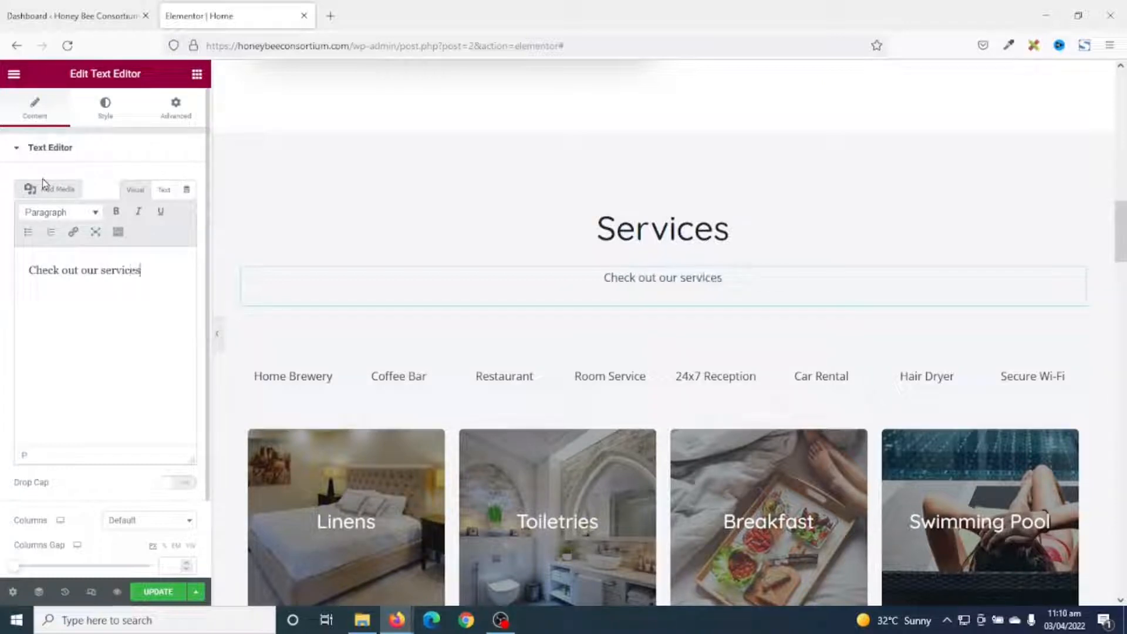
type(" below")
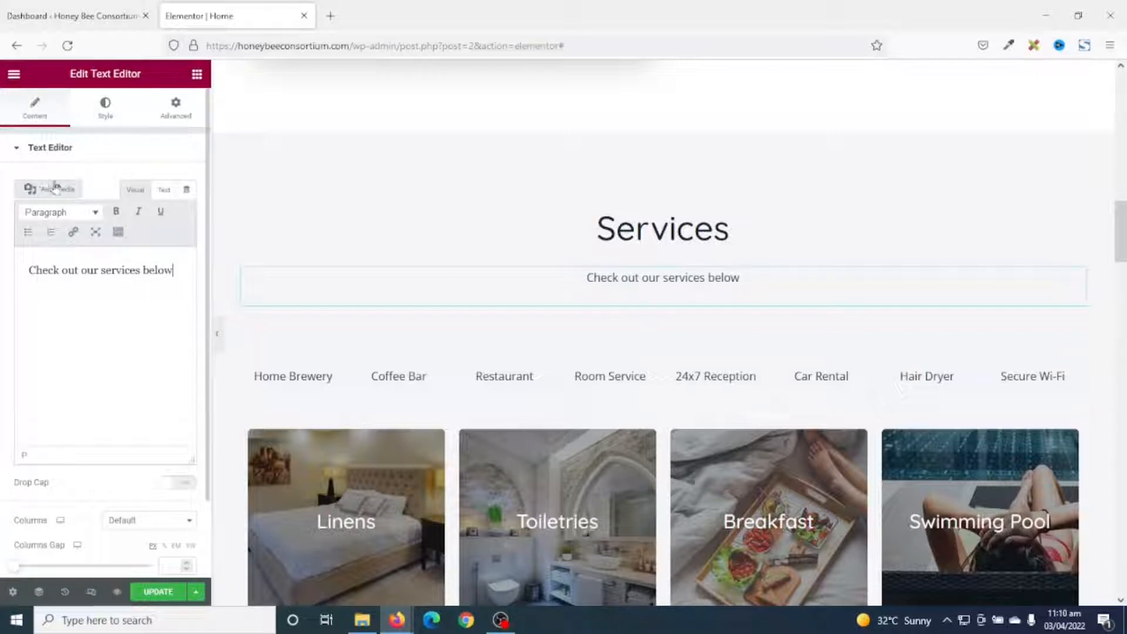
Delete the row of amenity names (Home Brewery through Secure Wi-Fi) from the Services section.
scroll(849, 102, "down", 1)
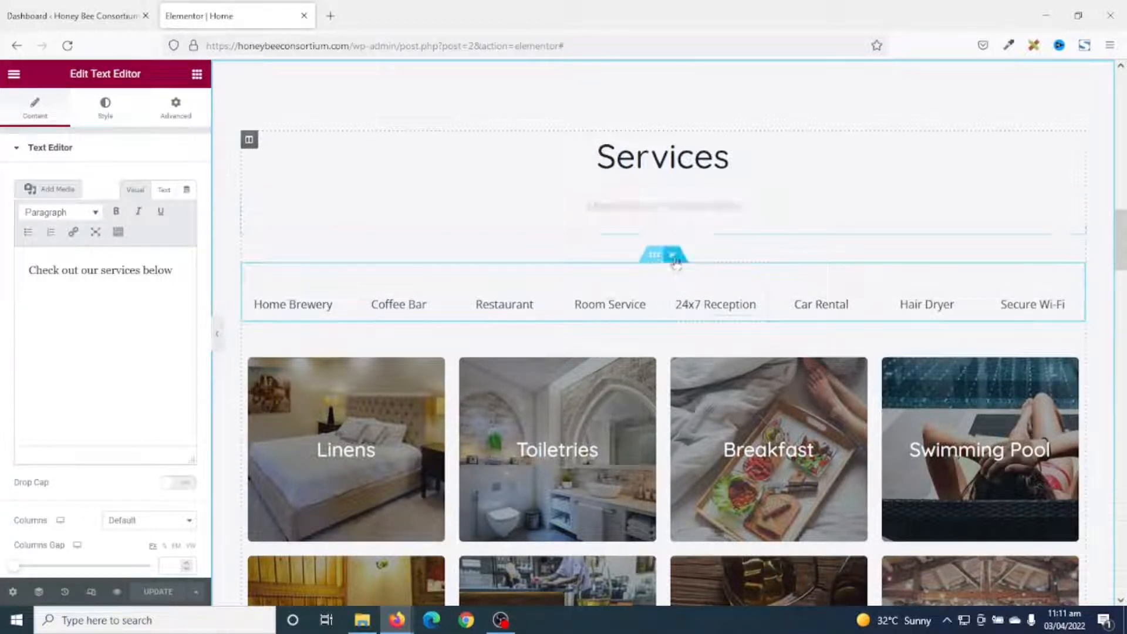
left_click(672, 255)
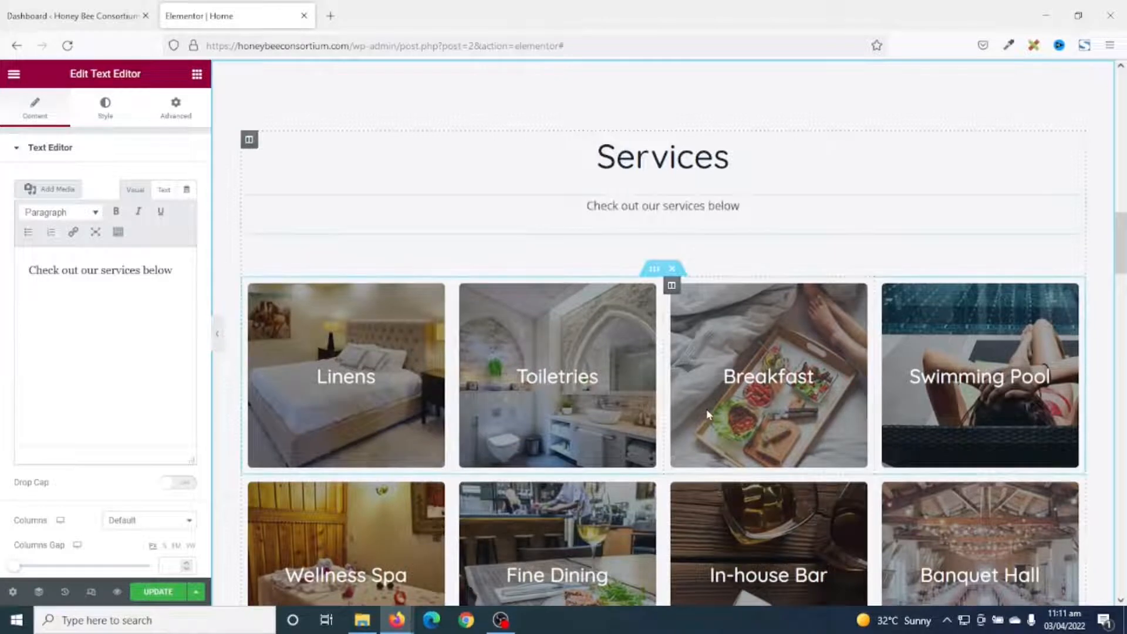
scroll(706, 409, "down", 2)
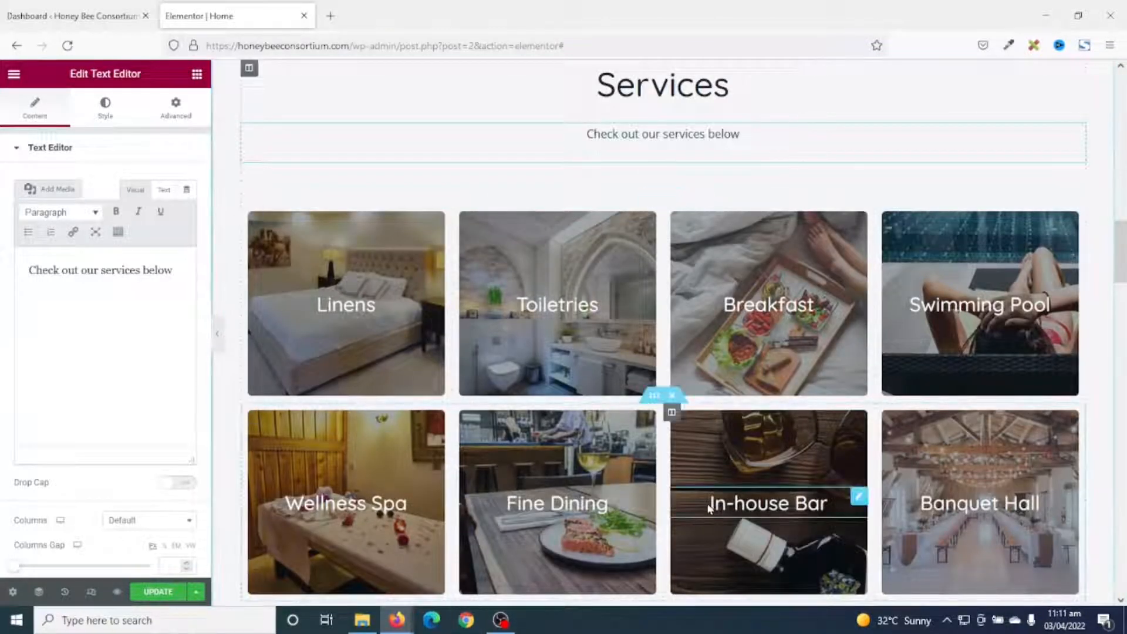
scroll(708, 508, "down", 2)
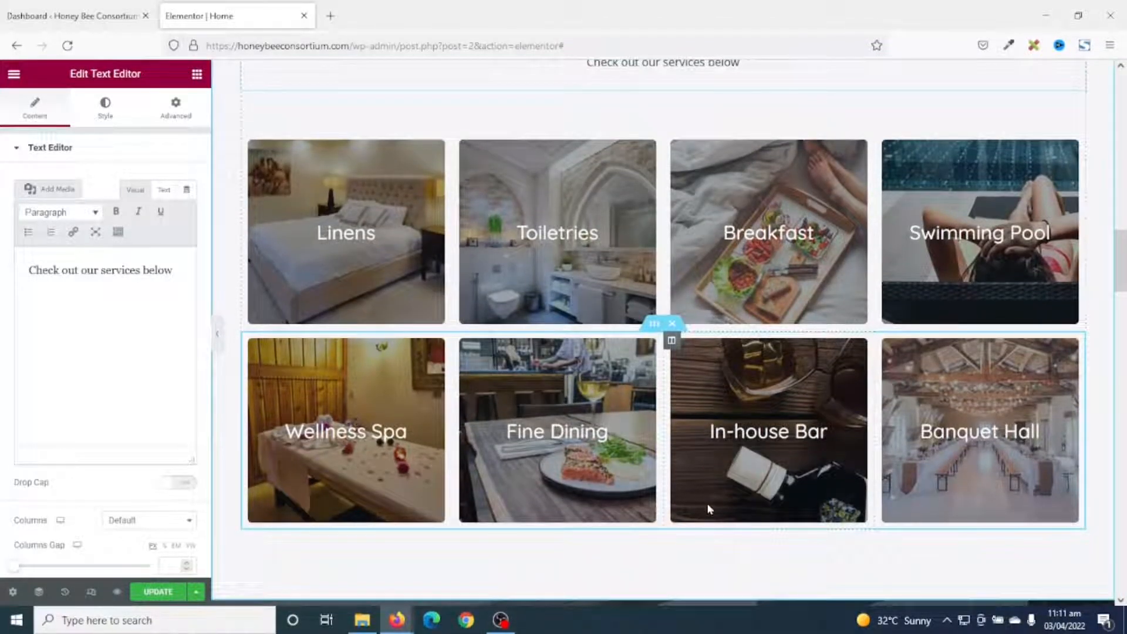
scroll(708, 508, "up", 2)
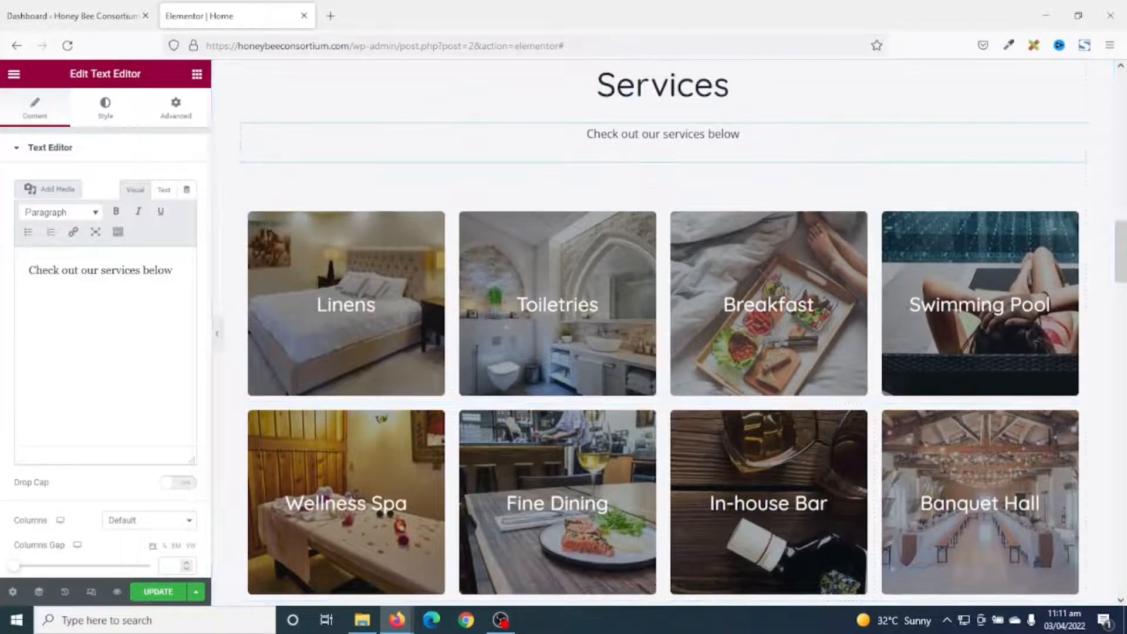
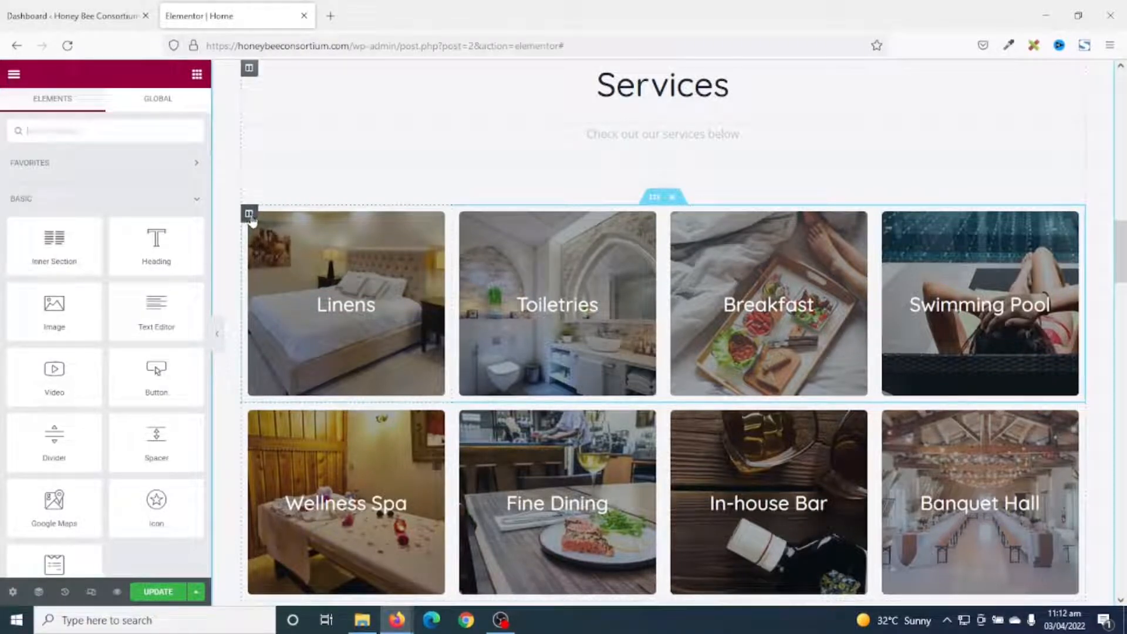
Set the catering buffet photo as the first service card's column background.
left_click(249, 215)
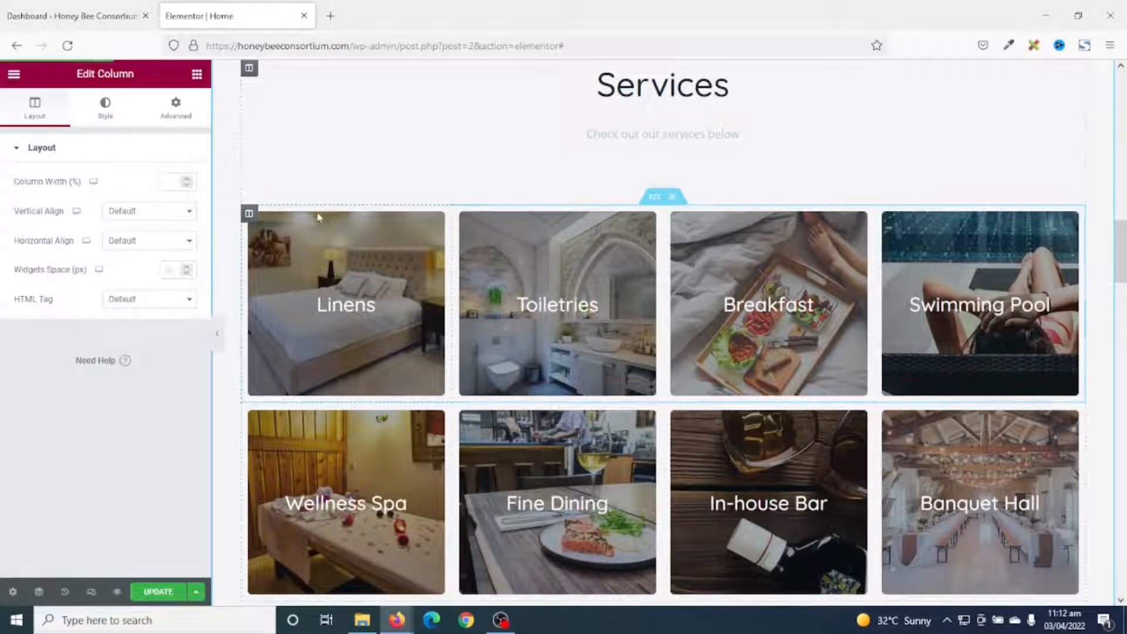
left_click(101, 107)
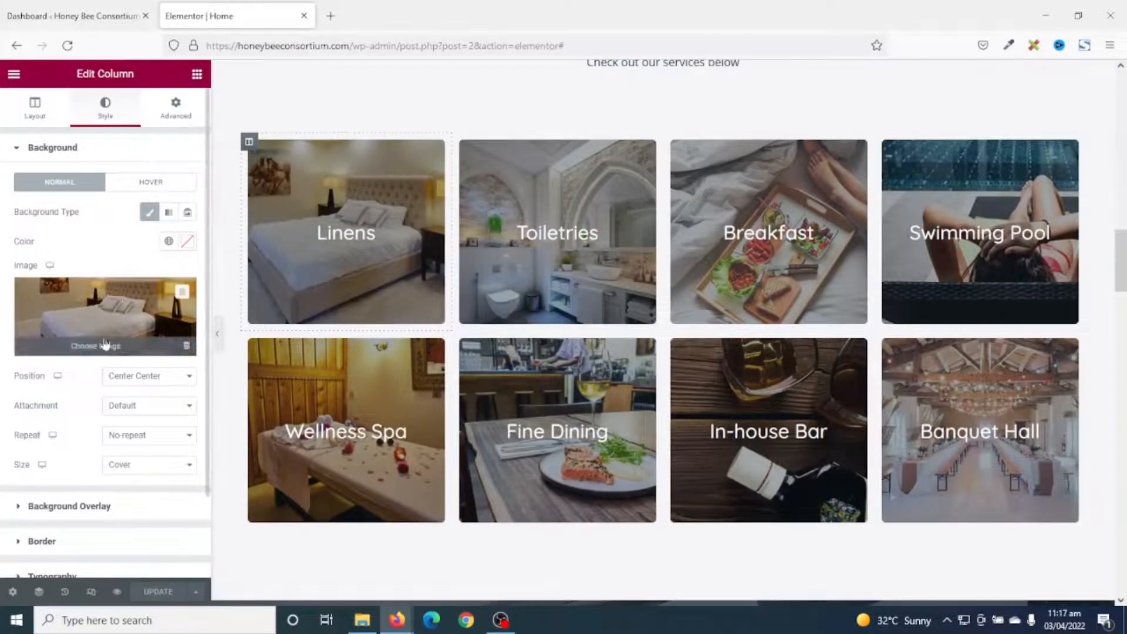
left_click(86, 311)
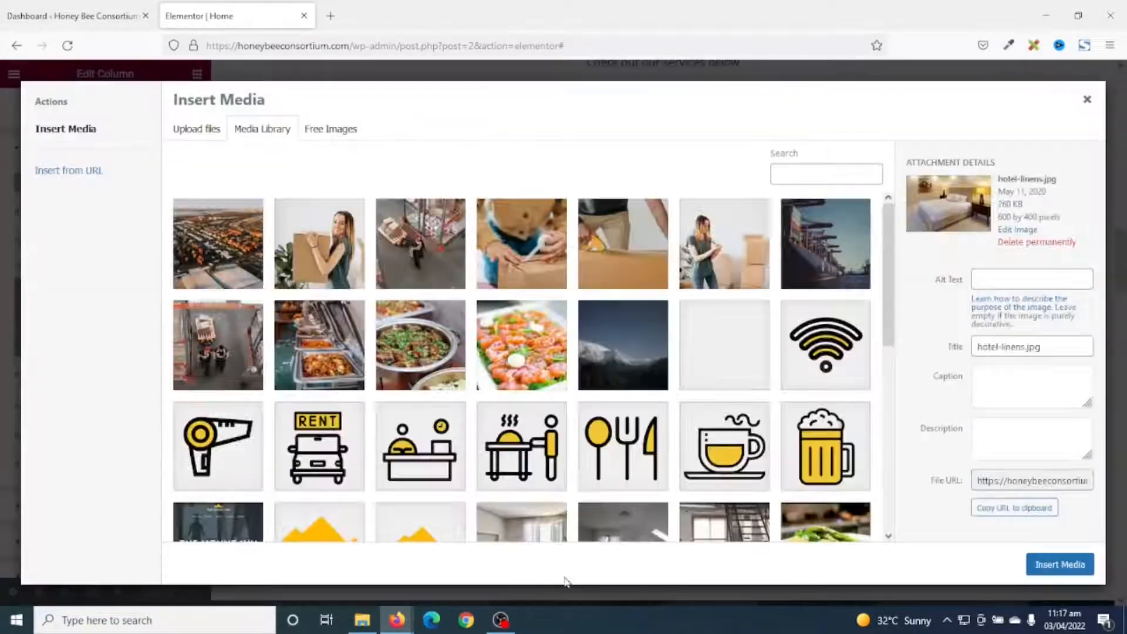
left_click(297, 330)
left_click(1029, 570)
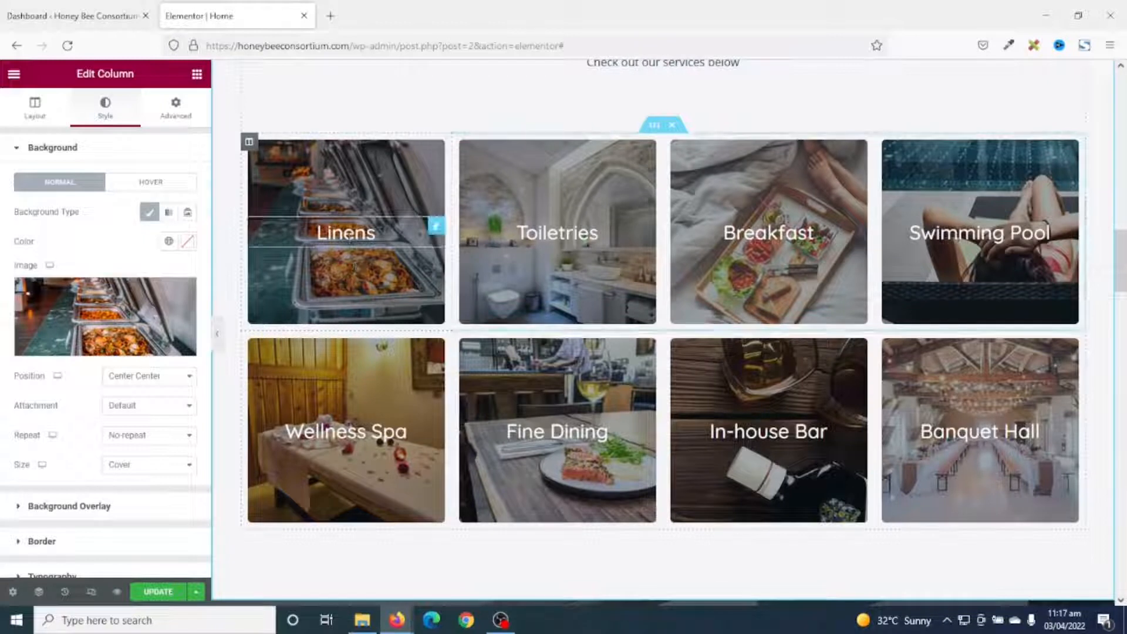
Change the Linens heading to 'jdhidk' and delete the second row of service cards.
left_click(351, 235)
left_click_drag(98, 216, 2, 200)
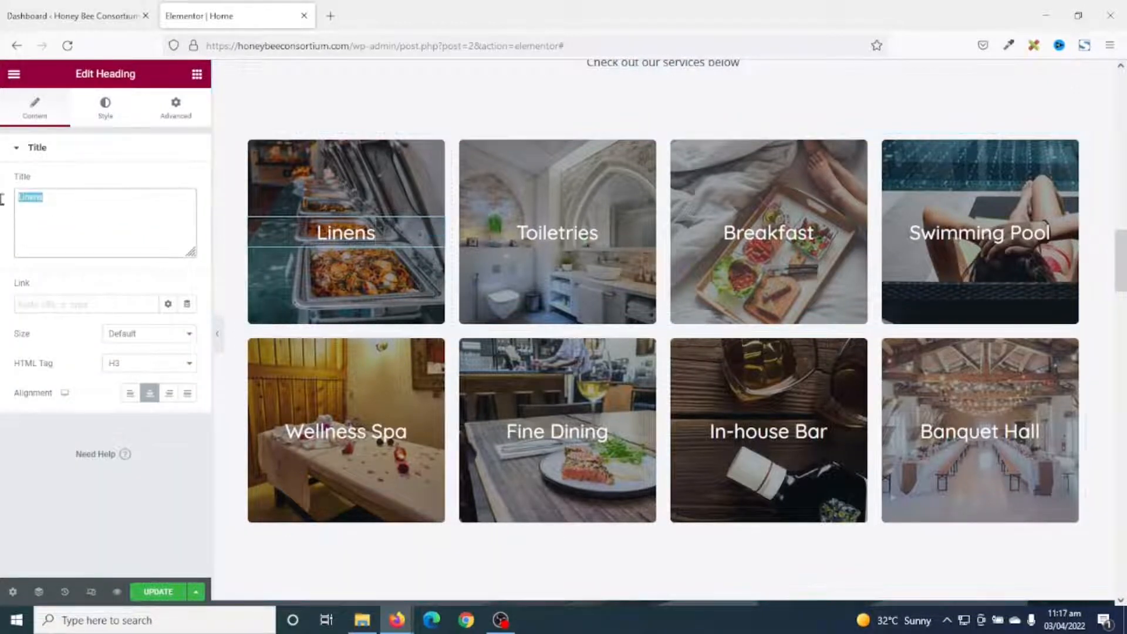
type("jdhidk")
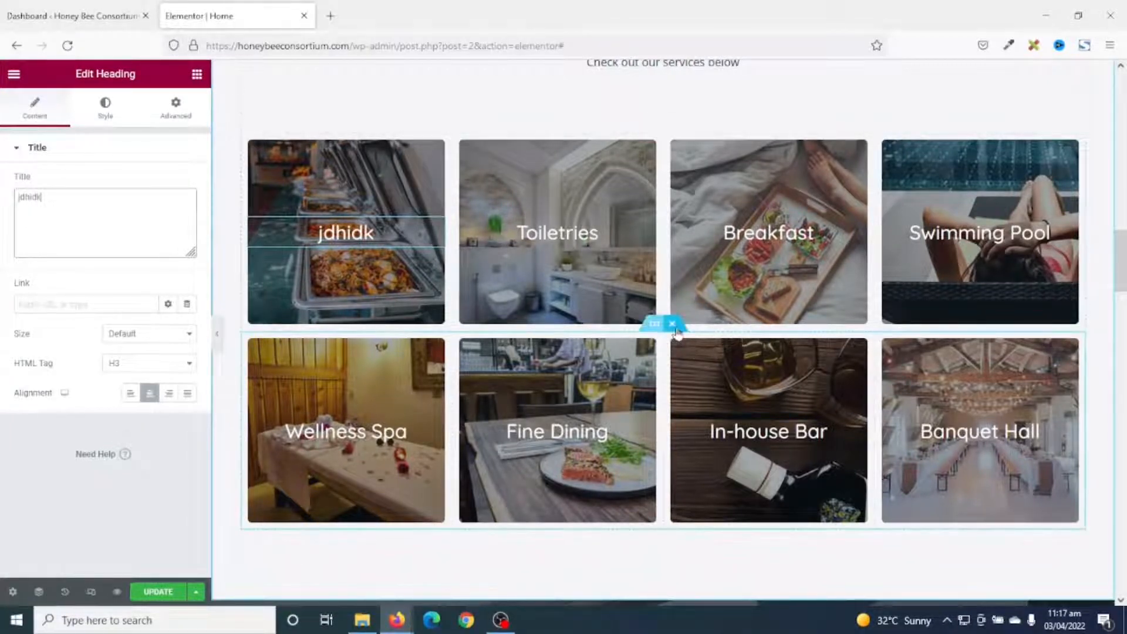
left_click(673, 323)
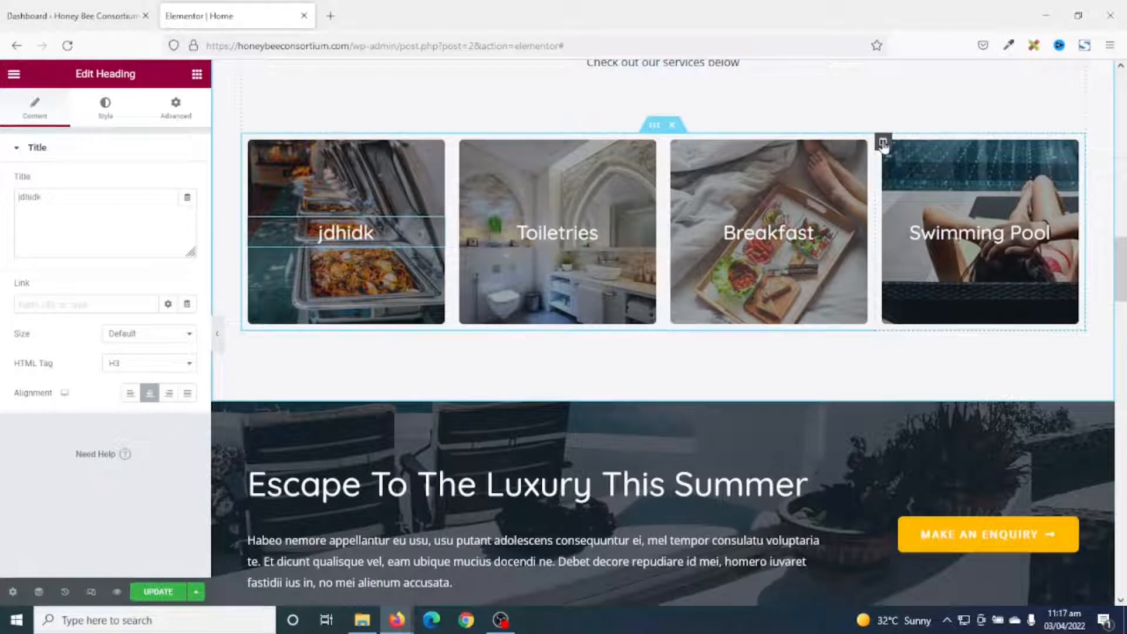
Delete the Swimming Pool service card column.
right_click(884, 144)
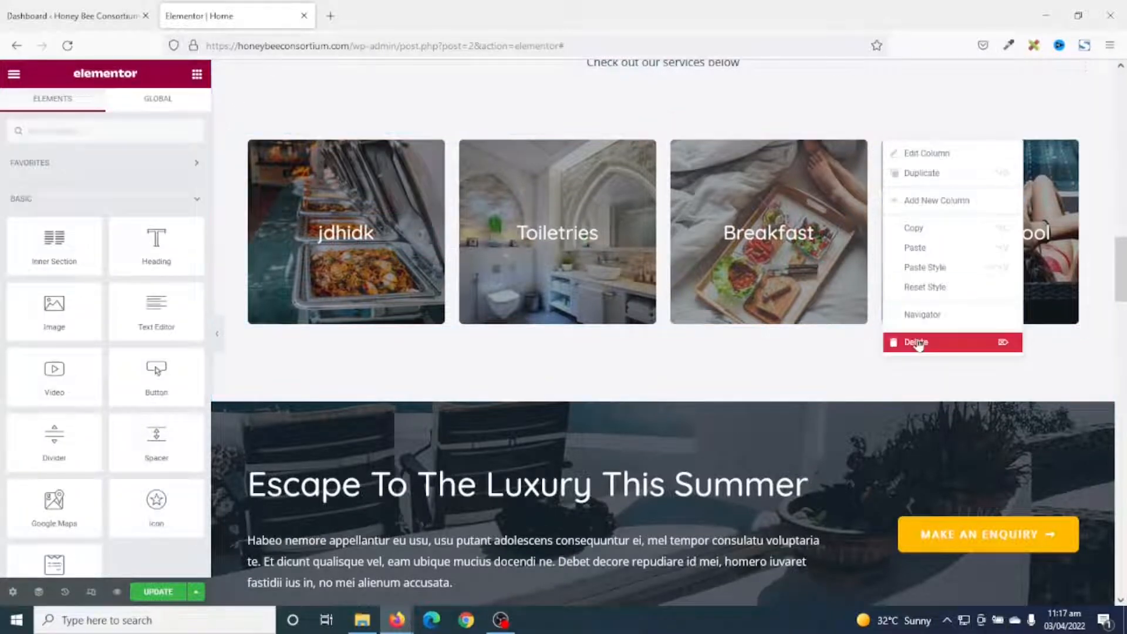
left_click(916, 342)
scroll(734, 337, "up", 1)
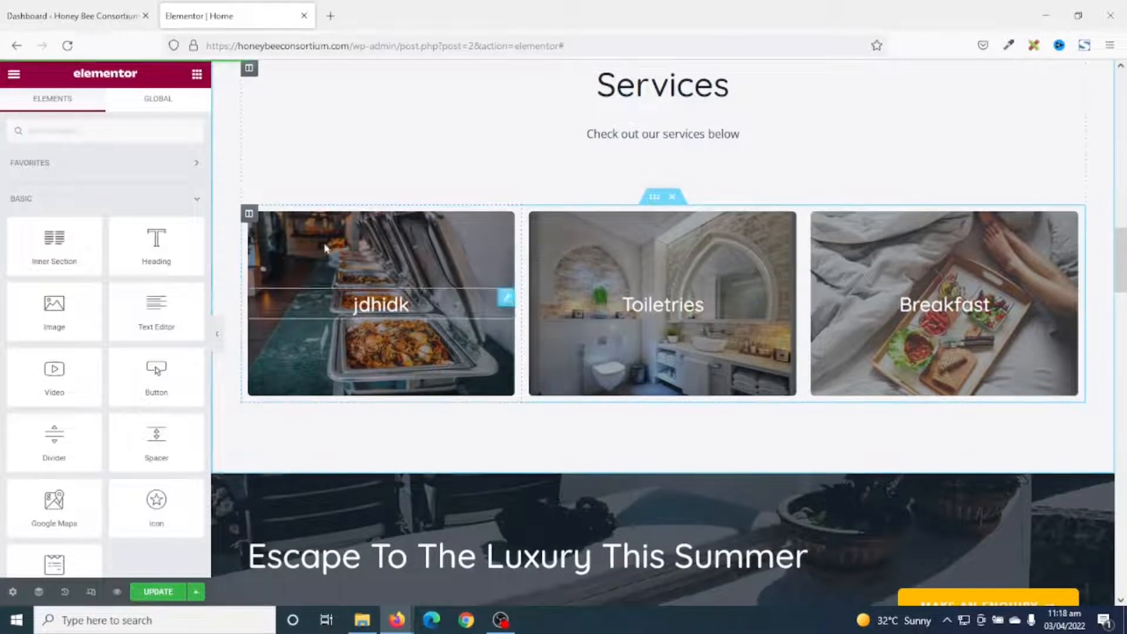
Remove the first card's background photo and turn off its grey overlay.
left_click(249, 214)
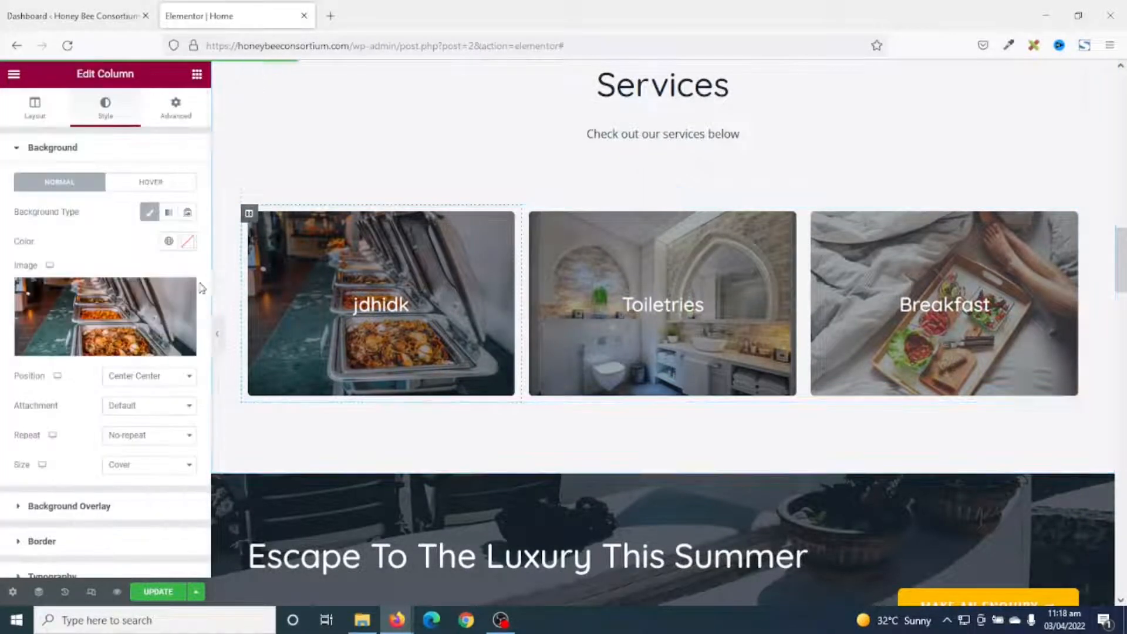
left_click(183, 292)
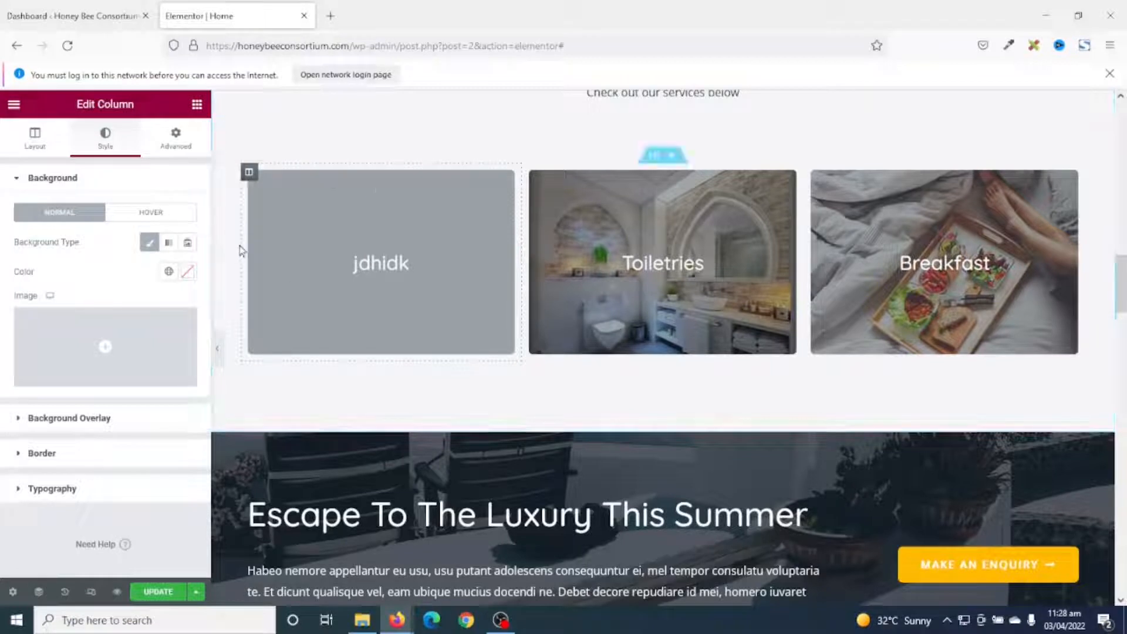
left_click(62, 427)
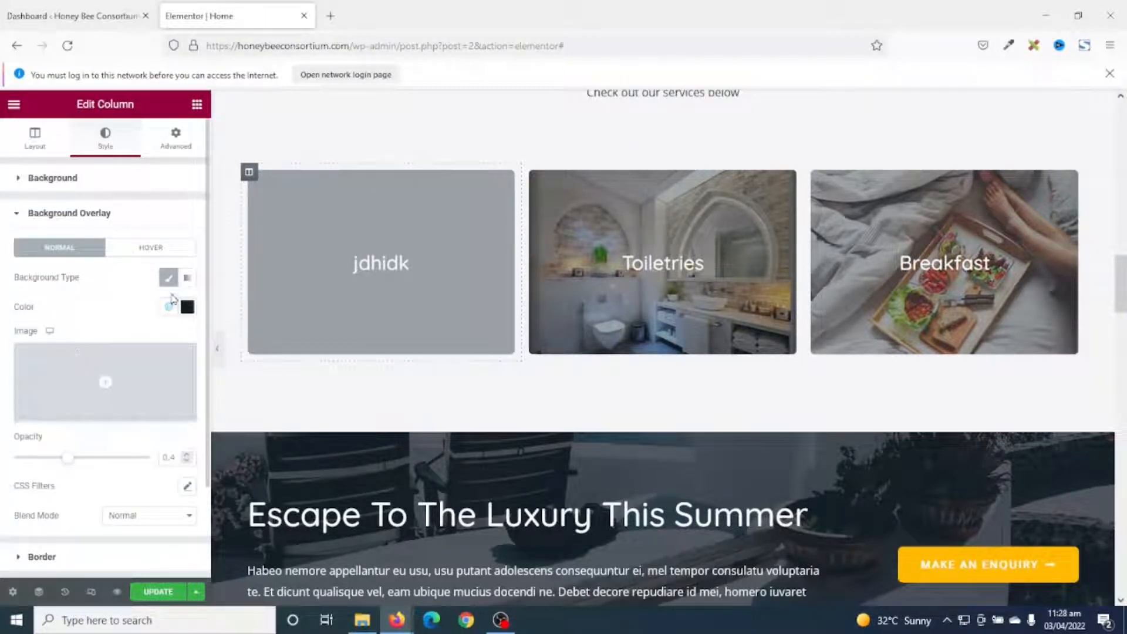
left_click(167, 279)
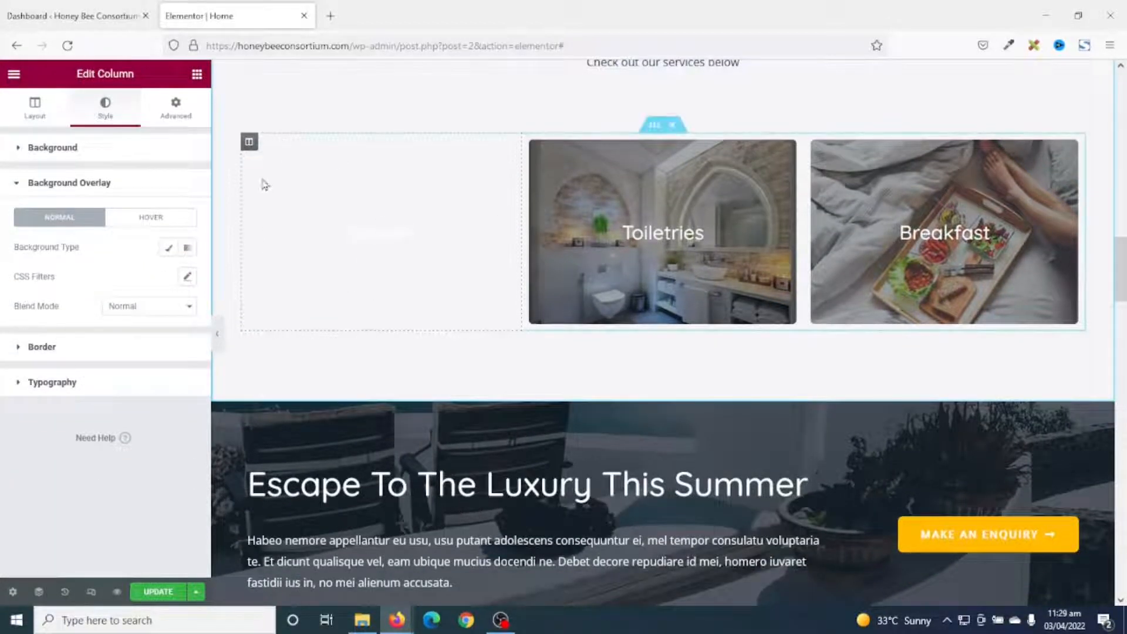
Add an Image widget with the ship photo to the empty first column.
left_click(200, 81)
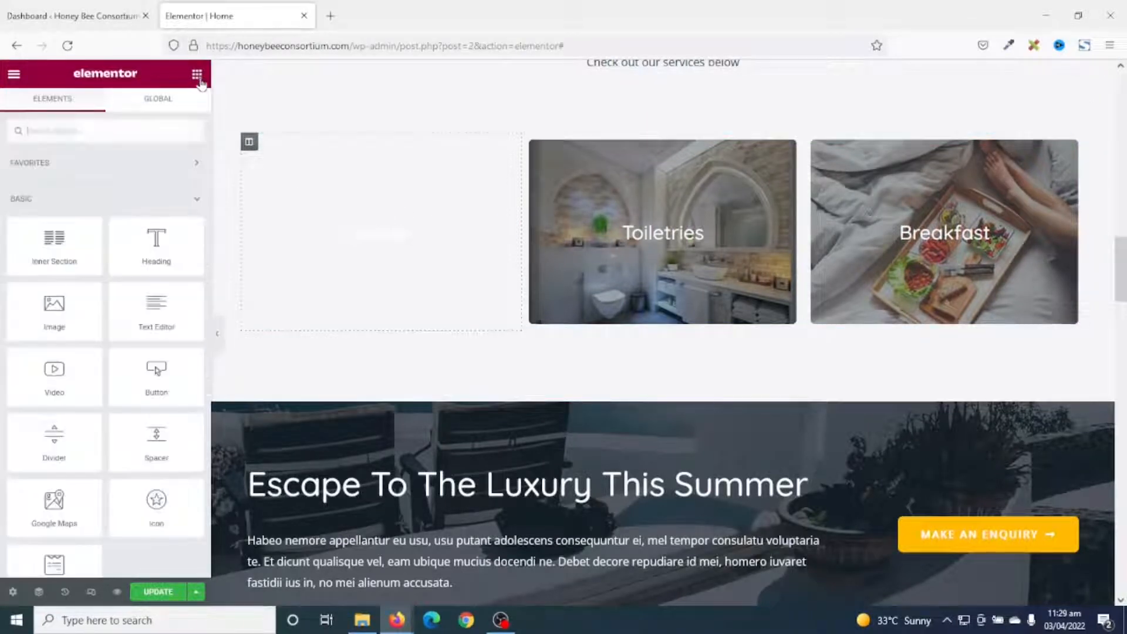
left_click_drag(54, 311, 368, 249)
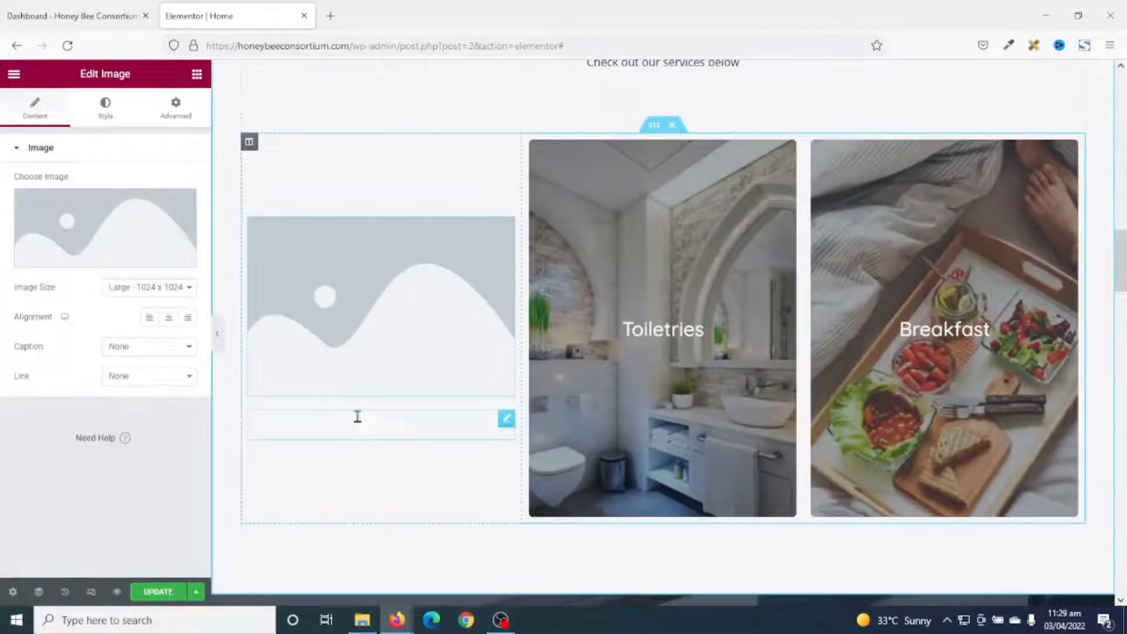
left_click(111, 214)
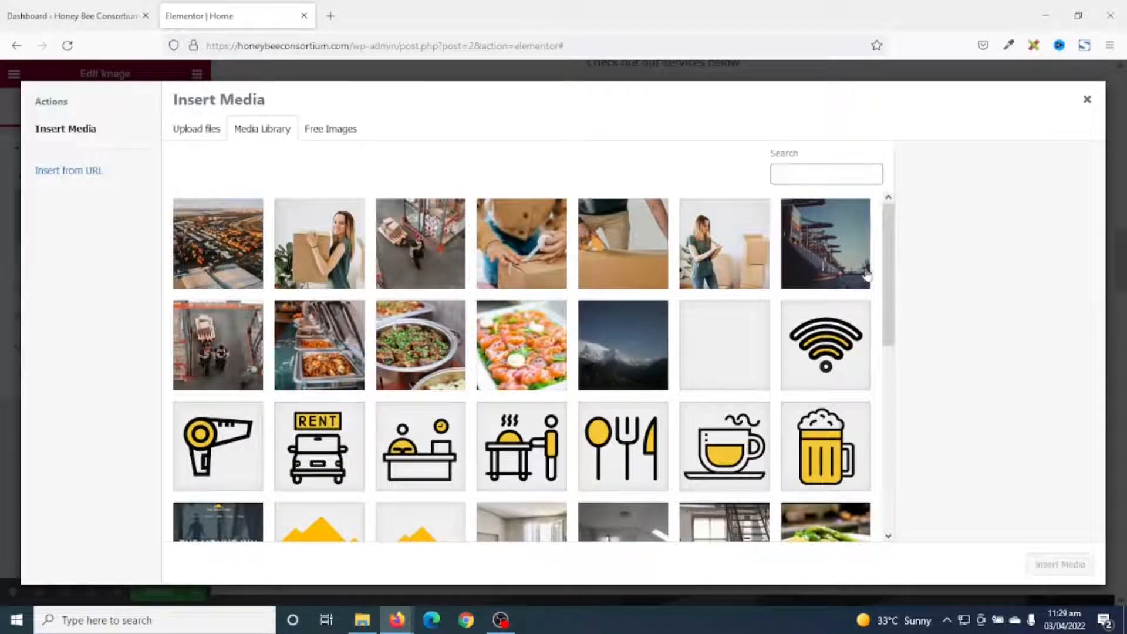
left_click(838, 254)
left_click(1062, 565)
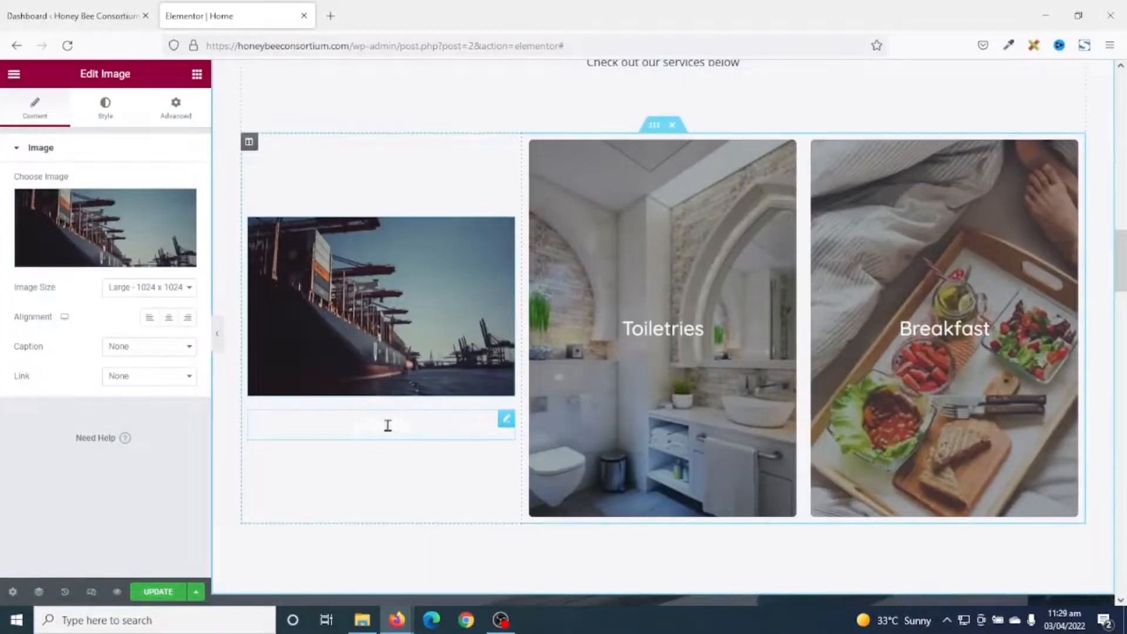
Make the heading read 'Exports', left-aligned, in black Theme Color 3.
left_click(387, 425)
left_click_drag(62, 195, 2, 189)
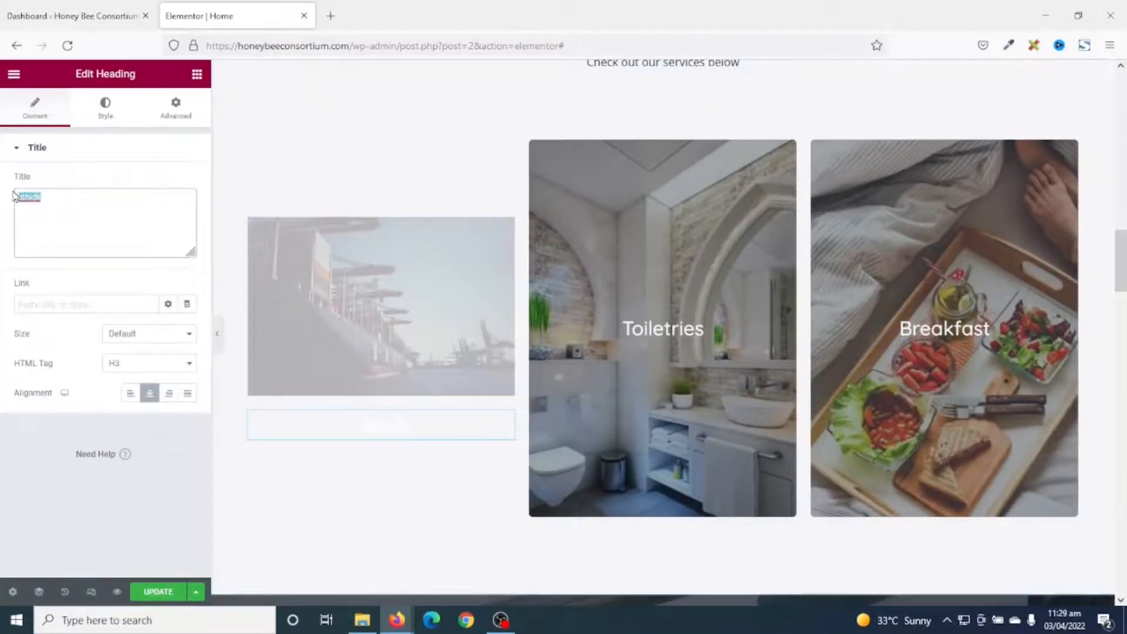
type("Ex")
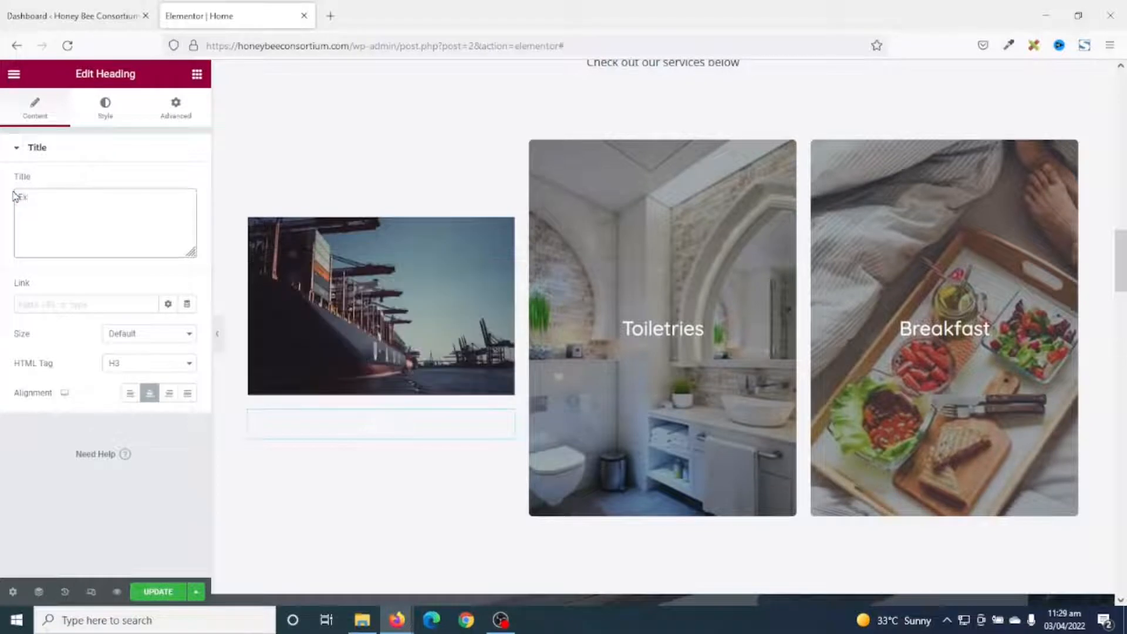
type("ports")
left_click(130, 394)
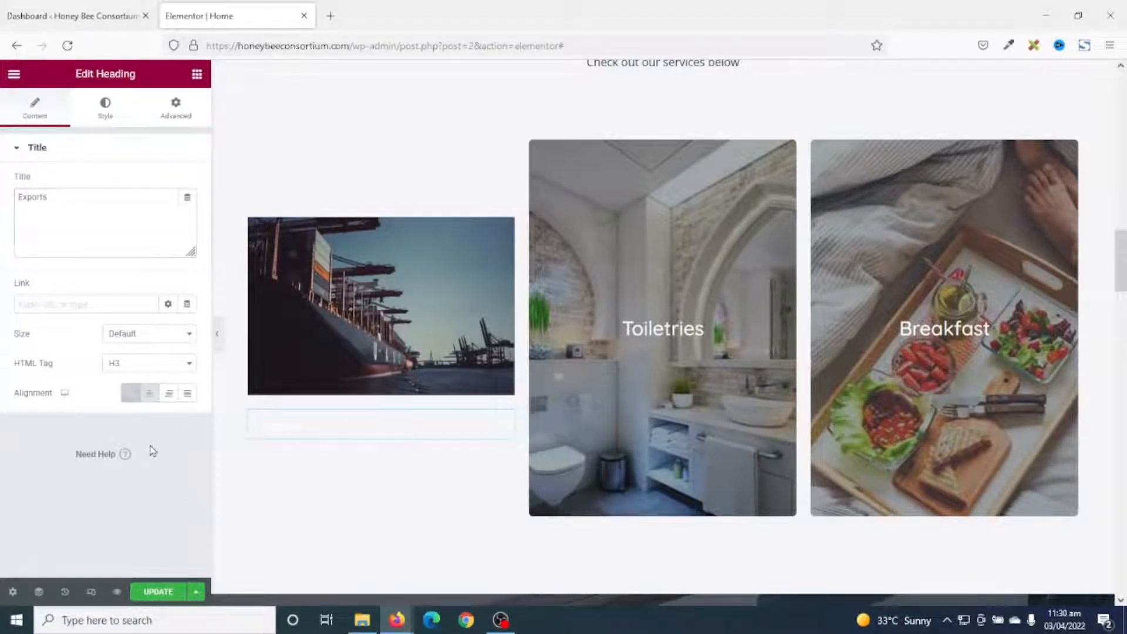
left_click(105, 107)
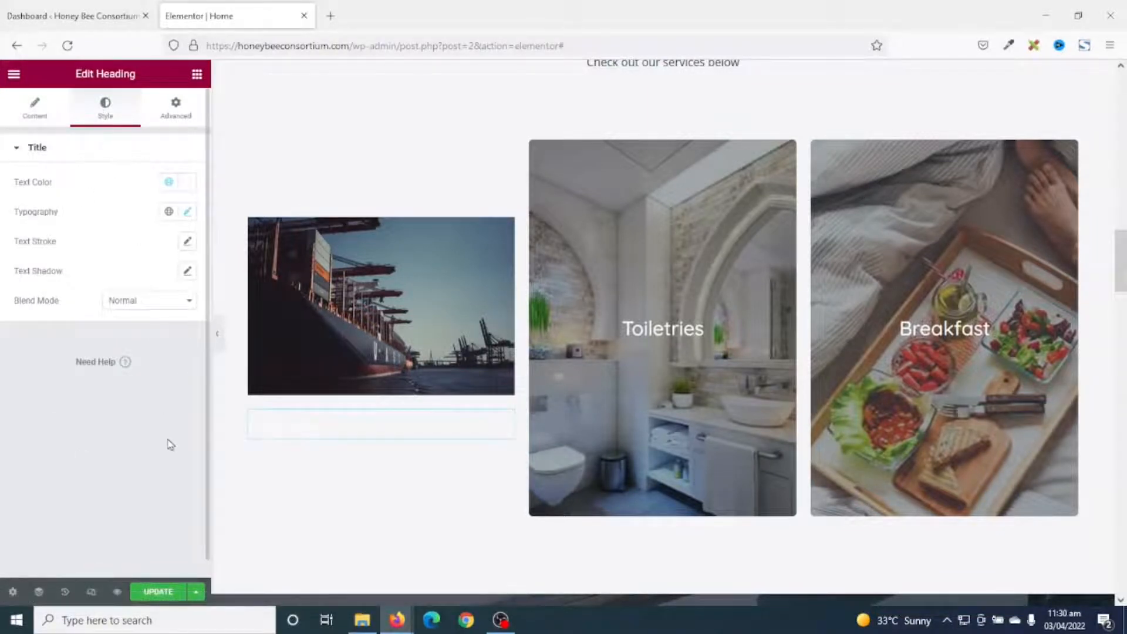
left_click(168, 184)
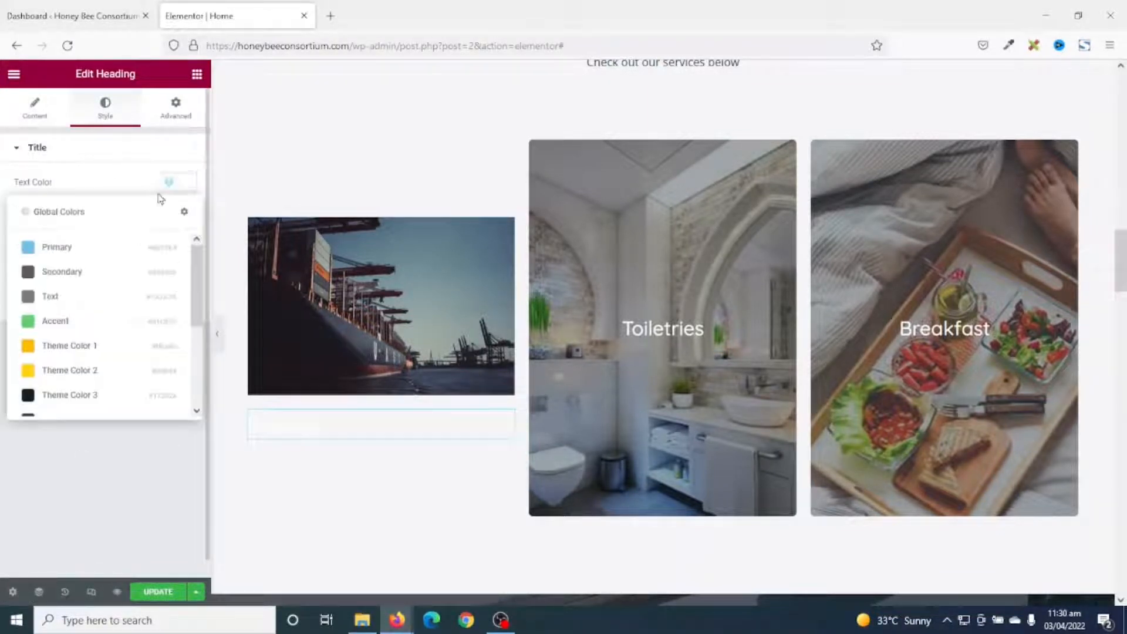
scroll(82, 326, "down", 1)
scroll(88, 327, "down", 2)
scroll(88, 327, "up", 2)
scroll(88, 327, "down", 2)
scroll(100, 364, "up", 1)
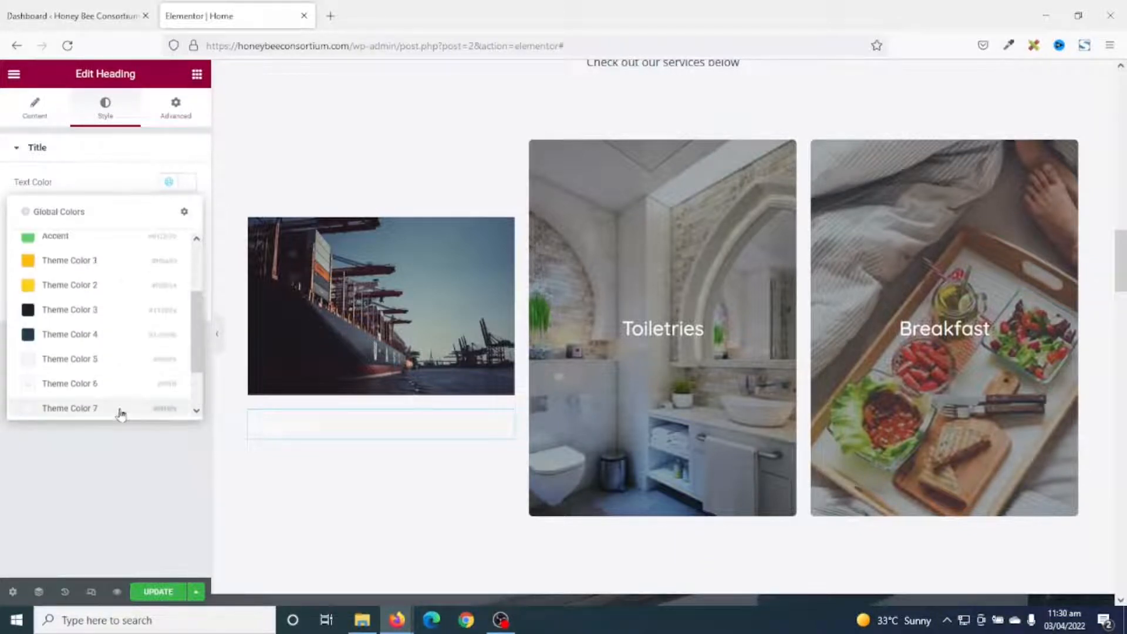
left_click(76, 310)
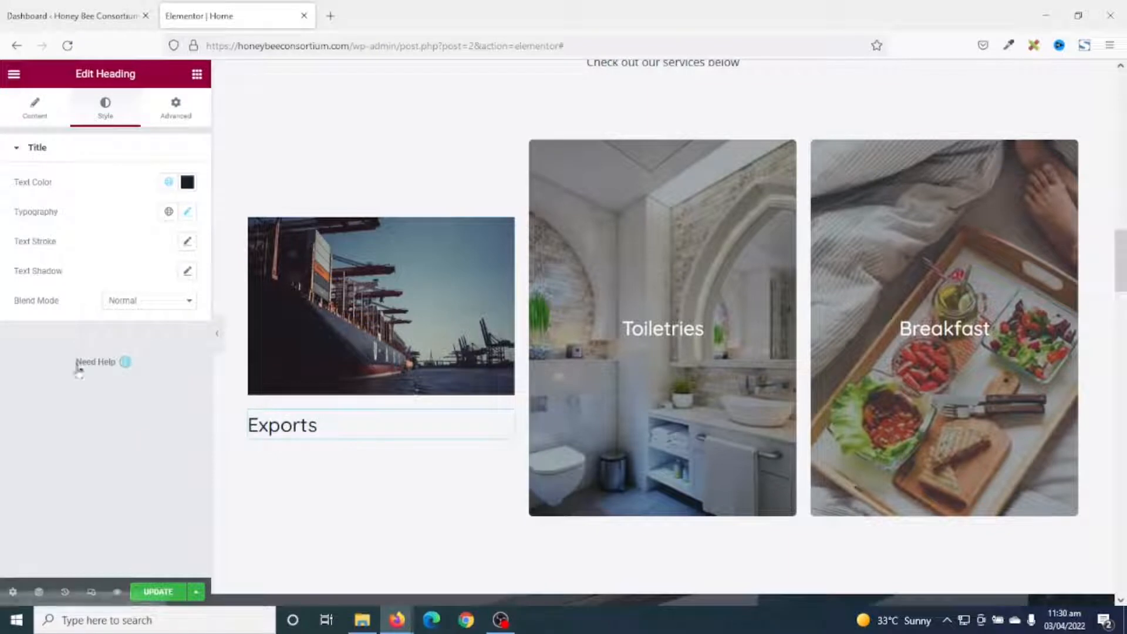
Add a Text Editor paragraph below the Exports heading and select its placeholder text.
left_click(197, 74)
left_click_drag(156, 326, 355, 441)
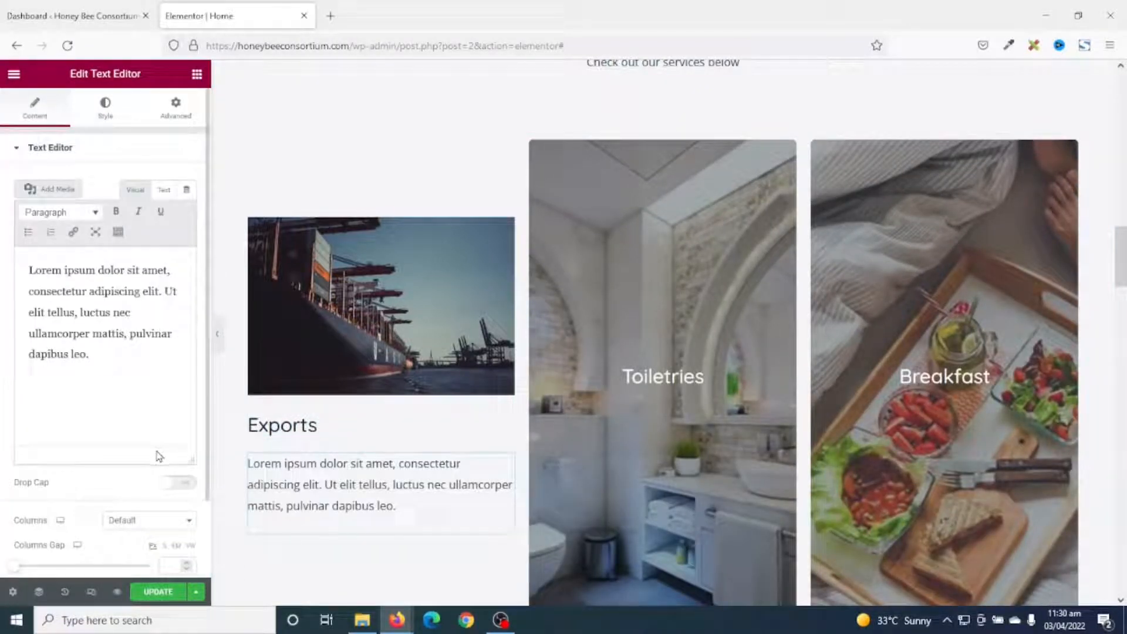
left_click_drag(118, 361, 2, 224)
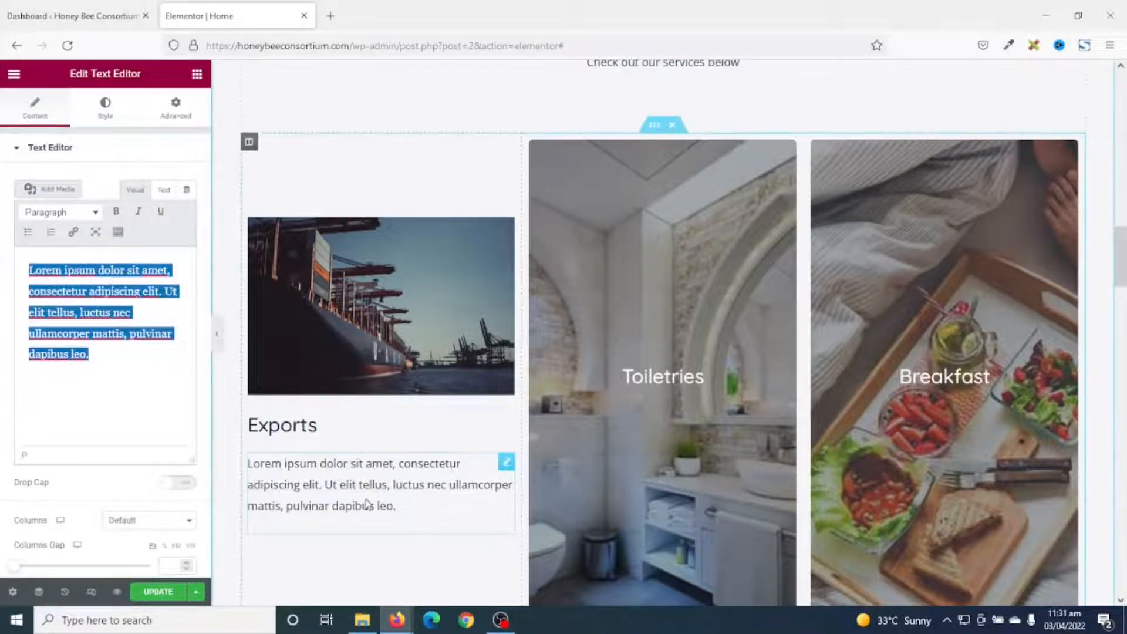
scroll(385, 543, "down", 1)
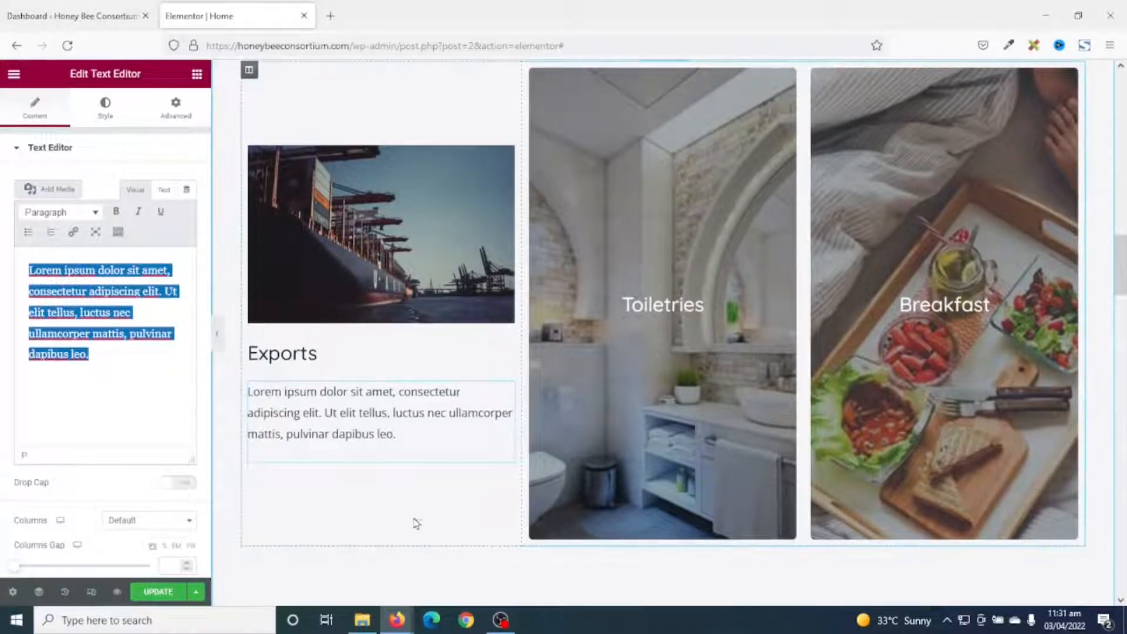
scroll(452, 535, "up", 2)
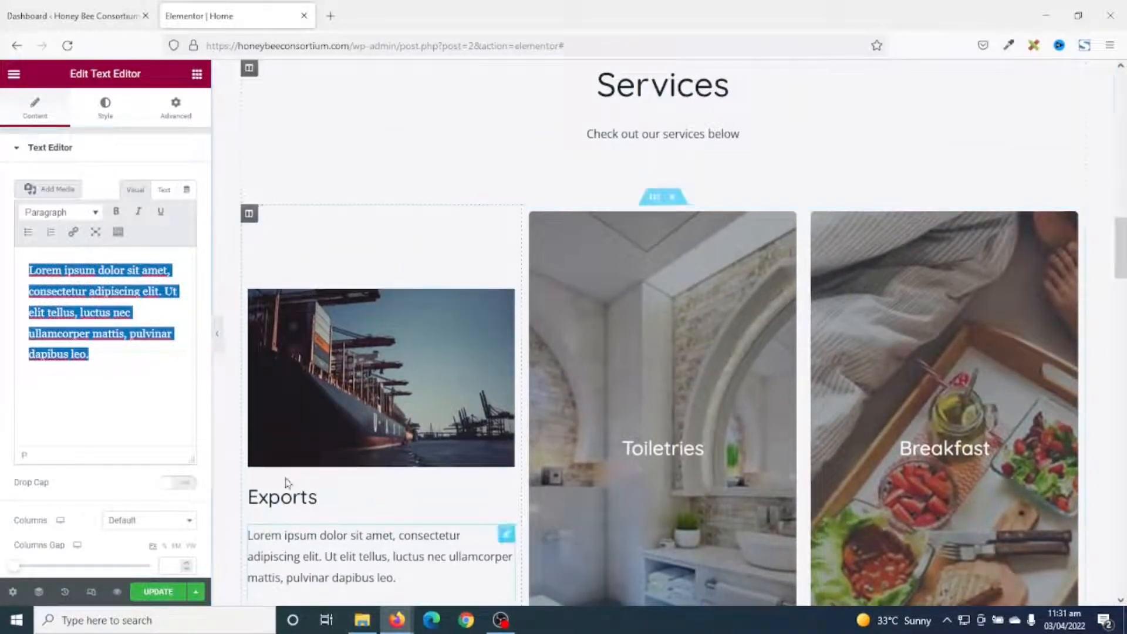
Link the Exports column's padding values and clear them.
left_click(249, 215)
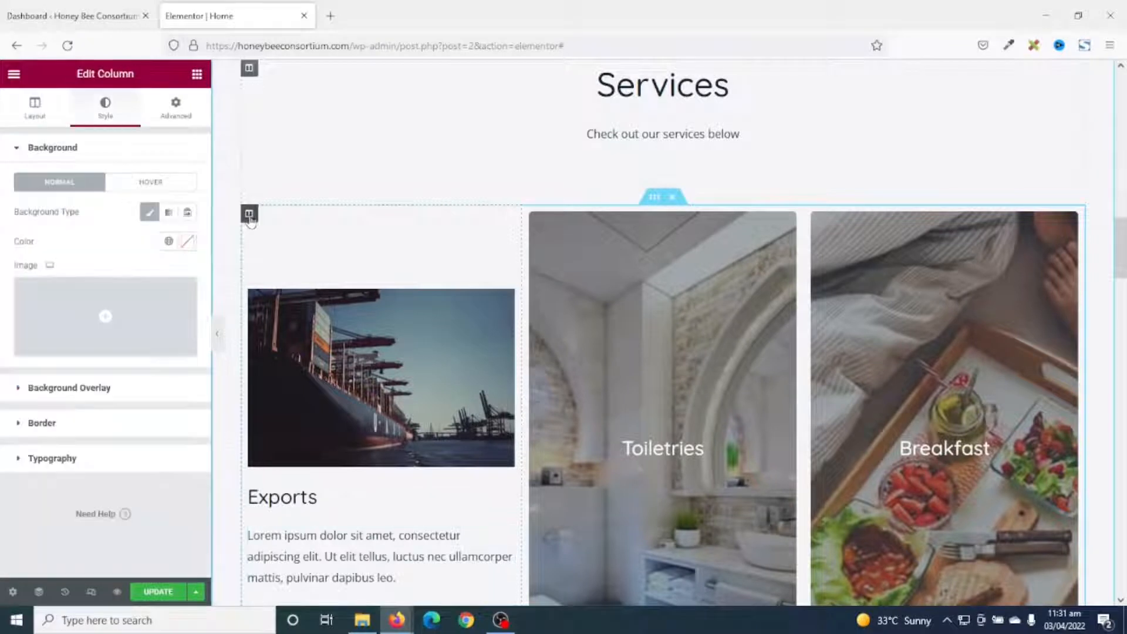
left_click(176, 106)
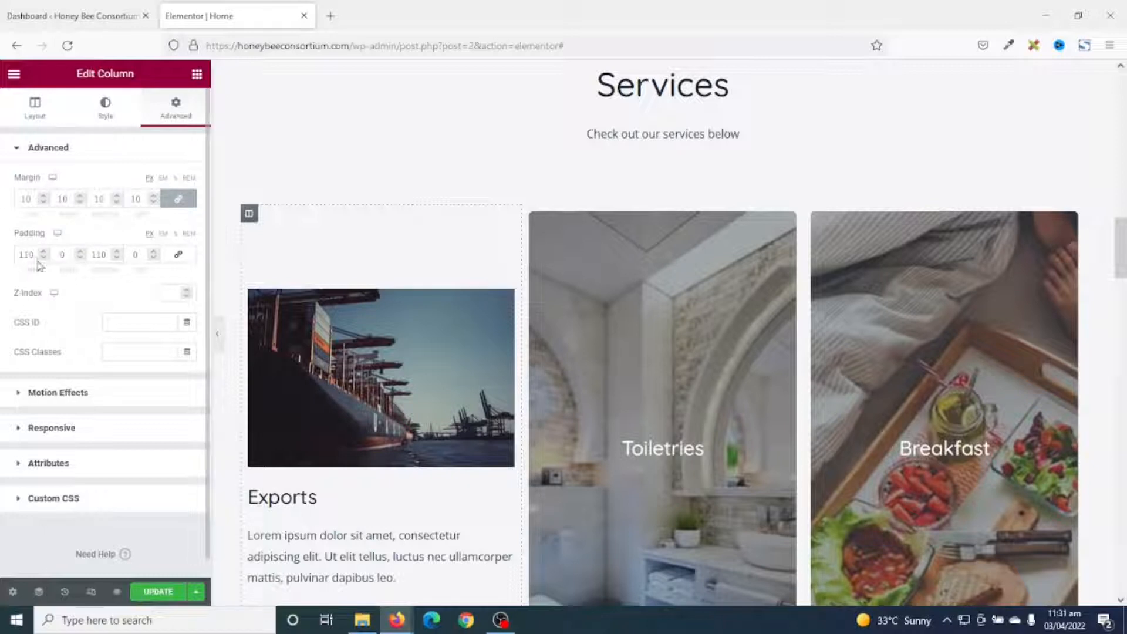
left_click(179, 254)
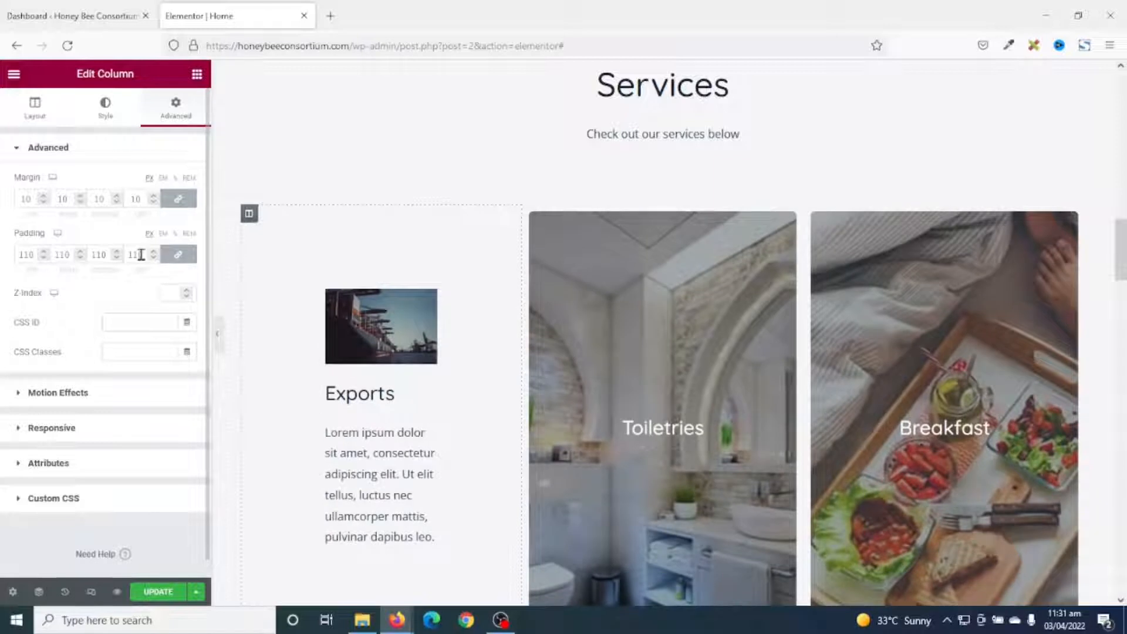
key("BackSpace")
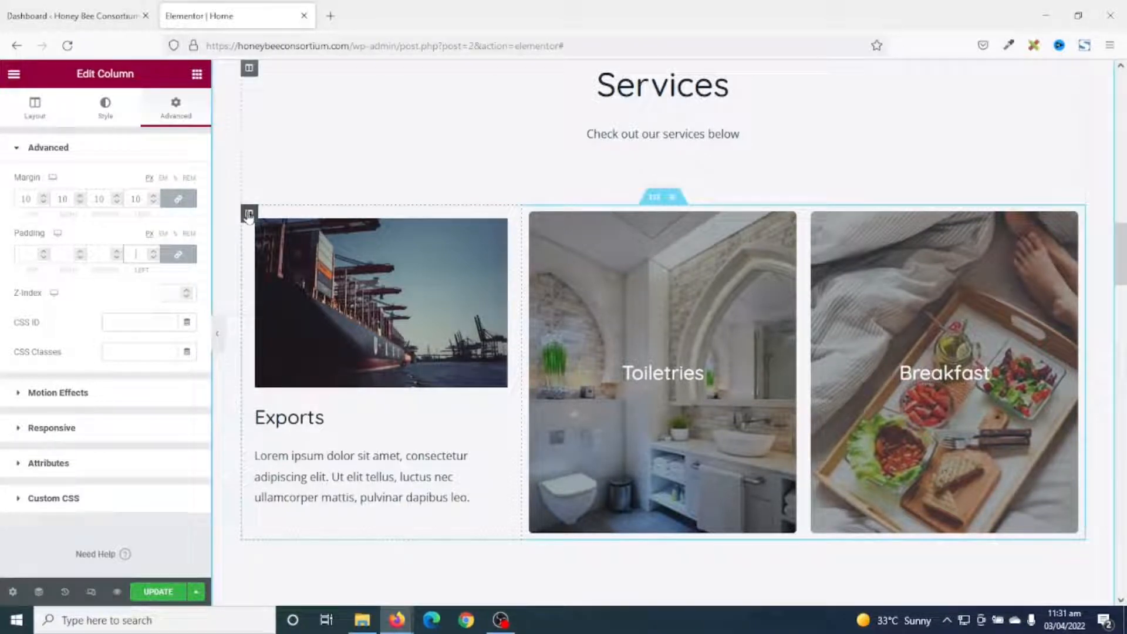
Give the Exports column a Theme Color 6 background.
left_click(105, 107)
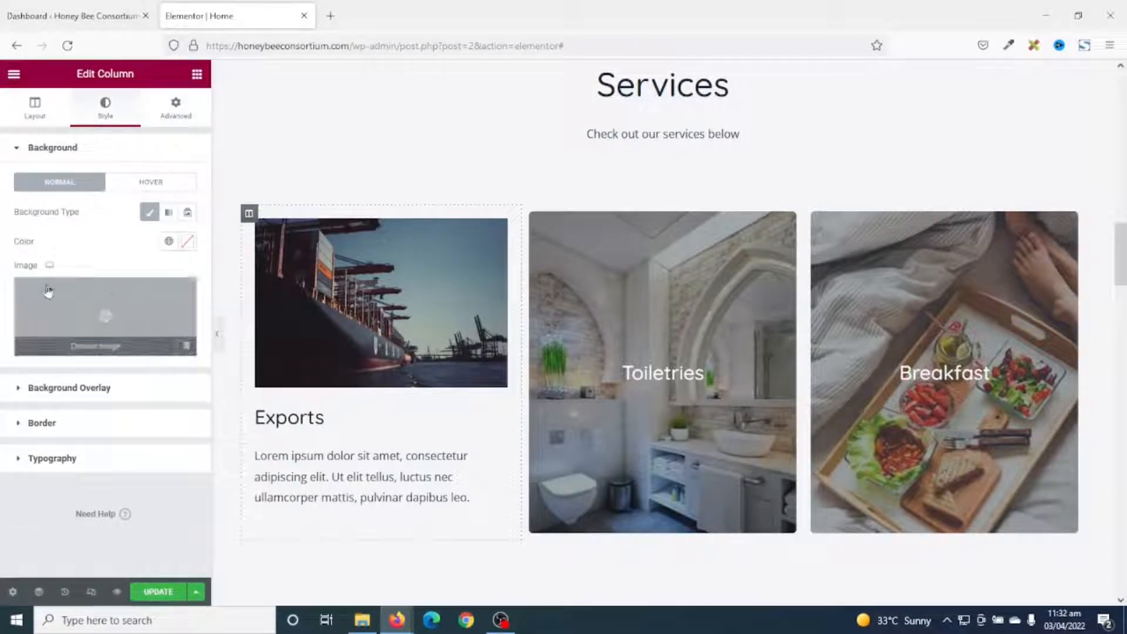
left_click(169, 242)
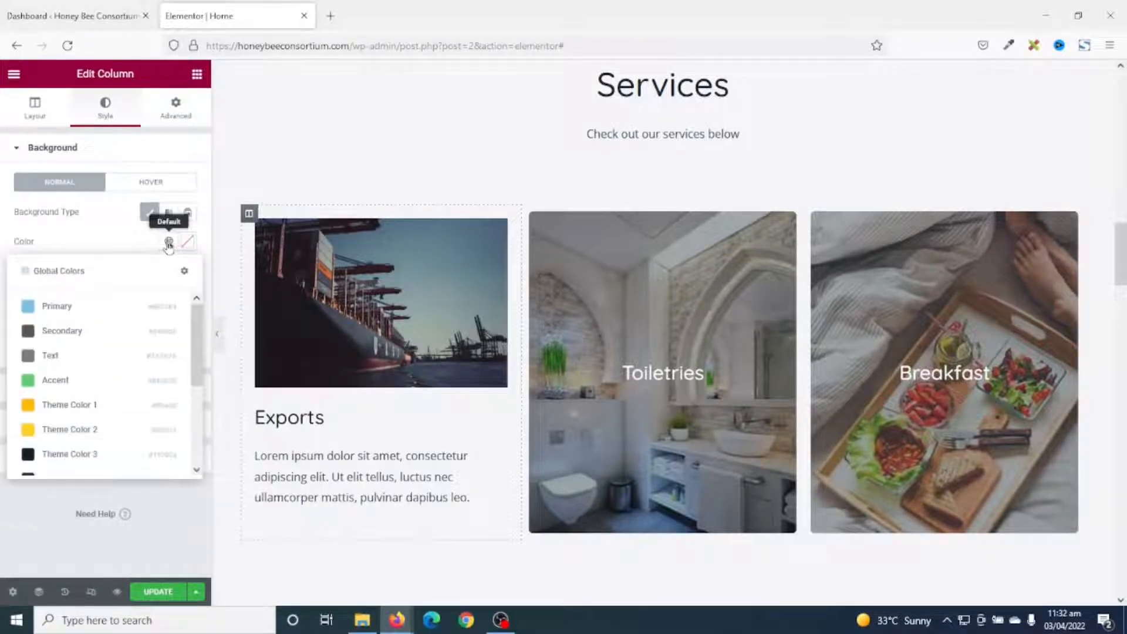
scroll(118, 347, "down", 5)
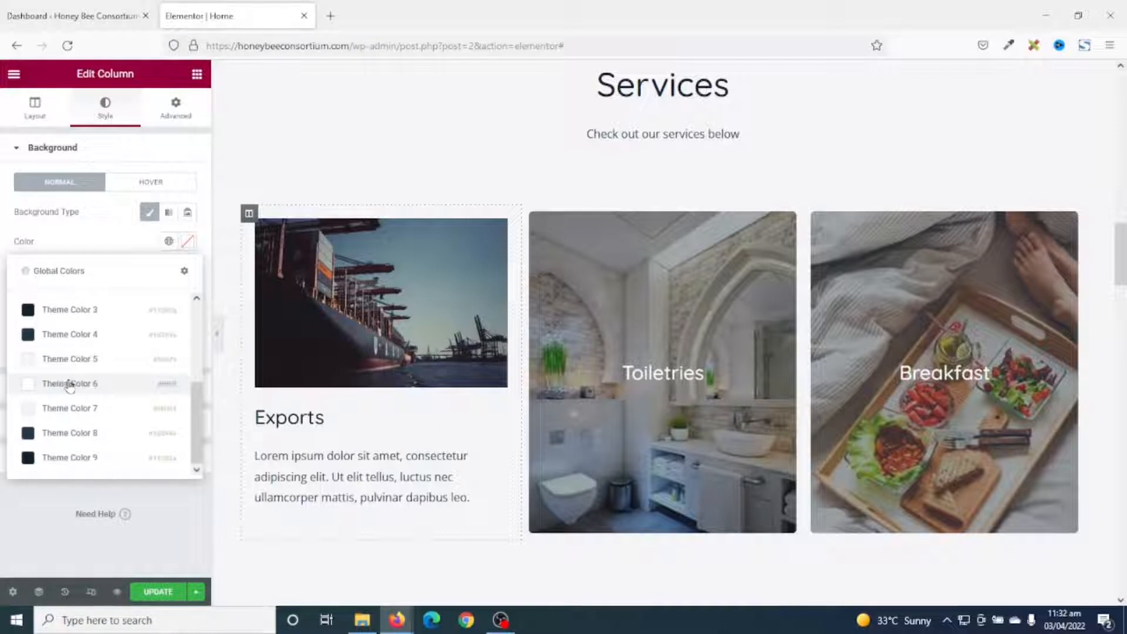
left_click(69, 385)
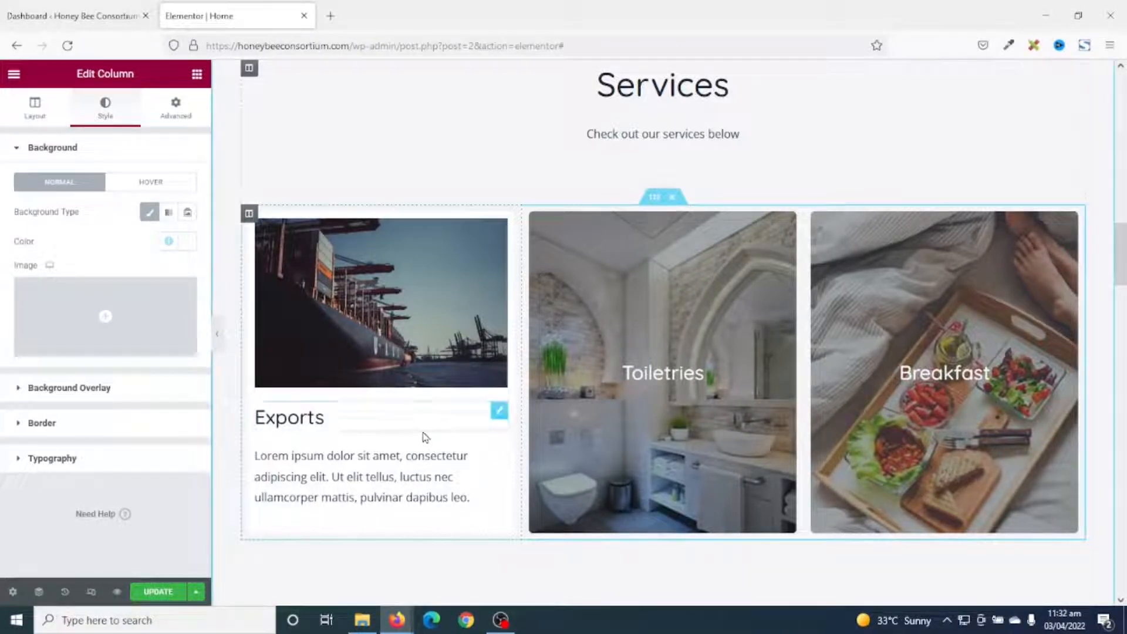
Duplicate the Exports card twice and delete the Toiletries and Breakfast columns.
right_click(249, 215)
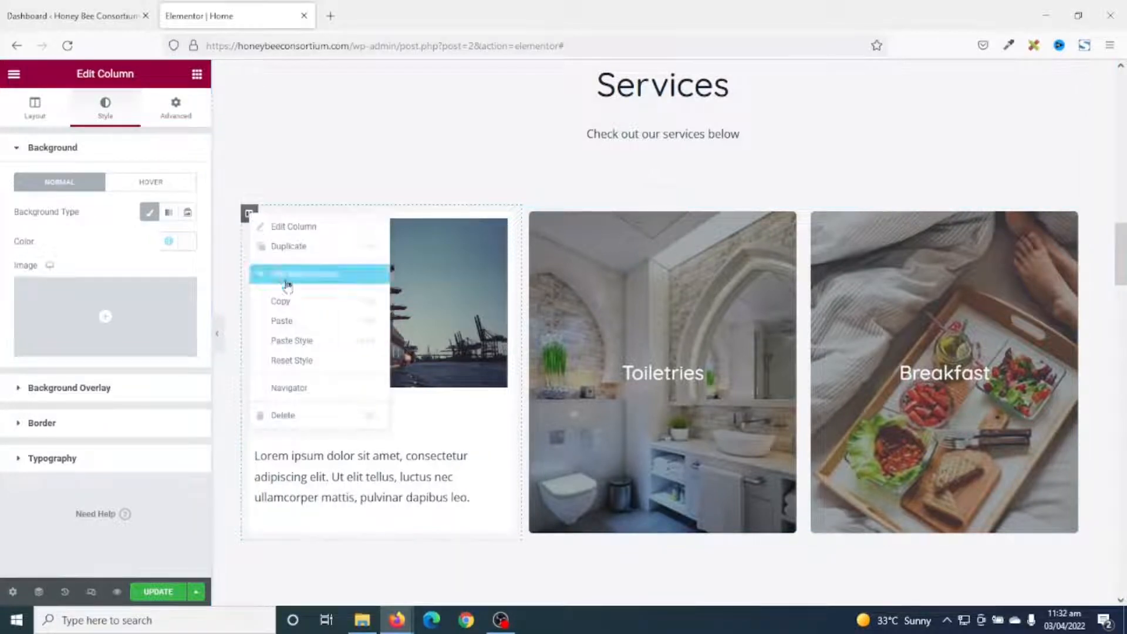
left_click(272, 248)
right_click(250, 216)
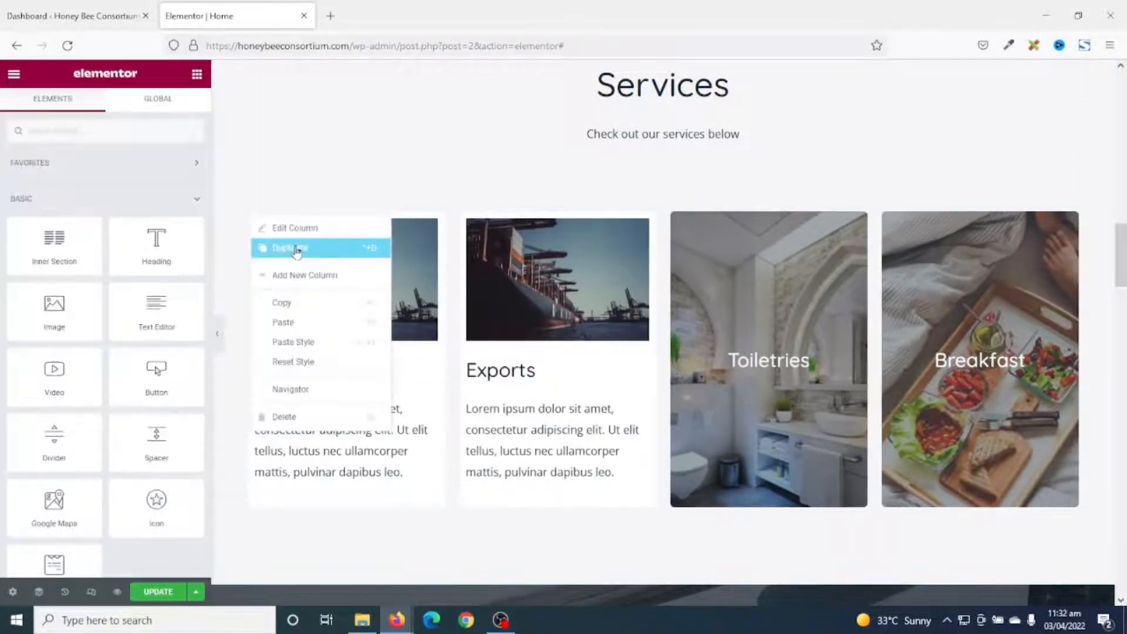
left_click(288, 247)
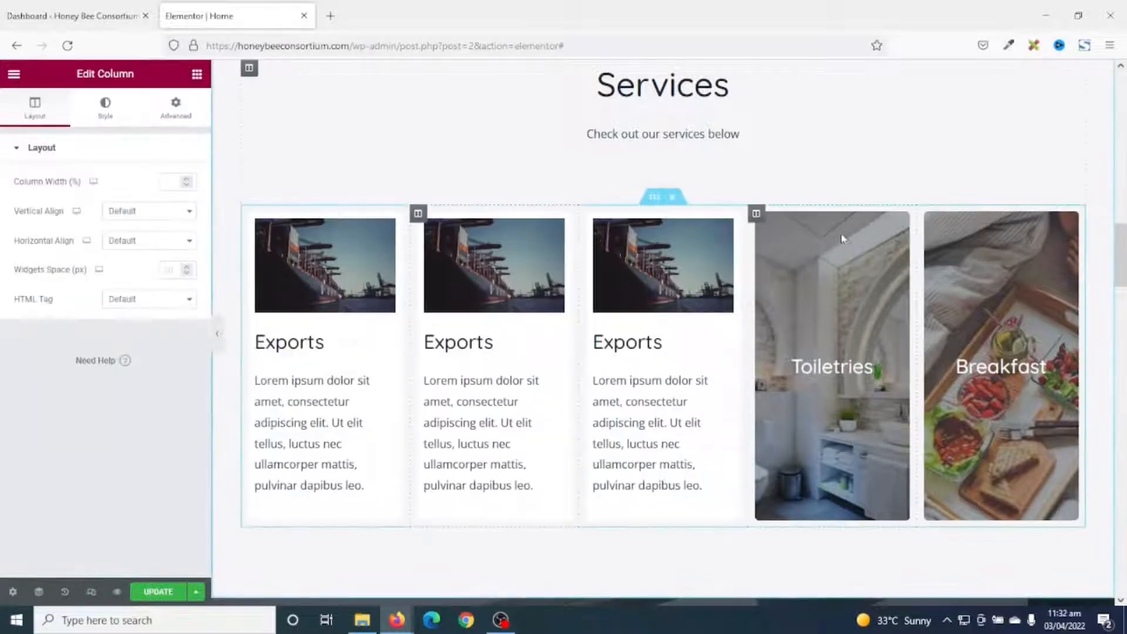
right_click(761, 214)
left_click(793, 415)
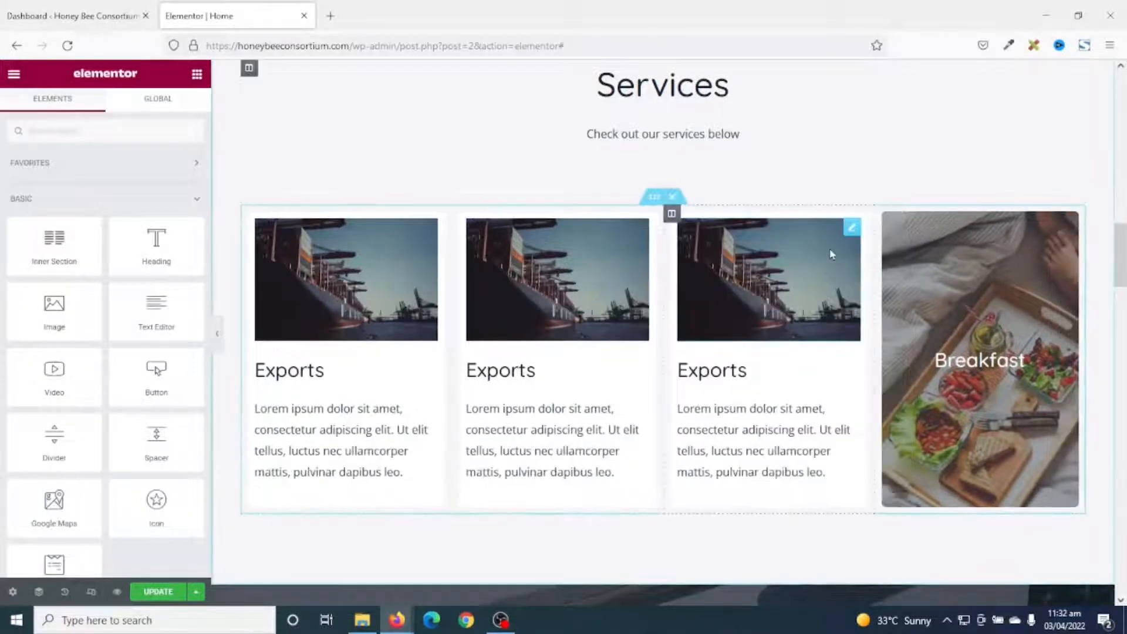
right_click(885, 215)
left_click(920, 418)
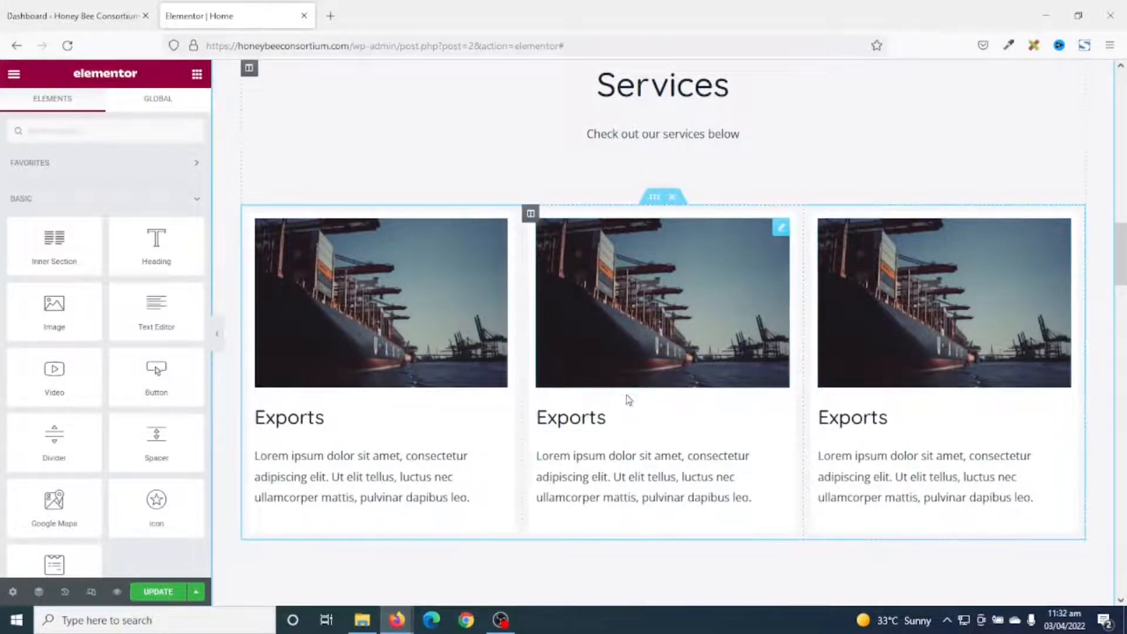
Give the middle card the box-packing photo and the heading 'Imports'.
left_click(692, 278)
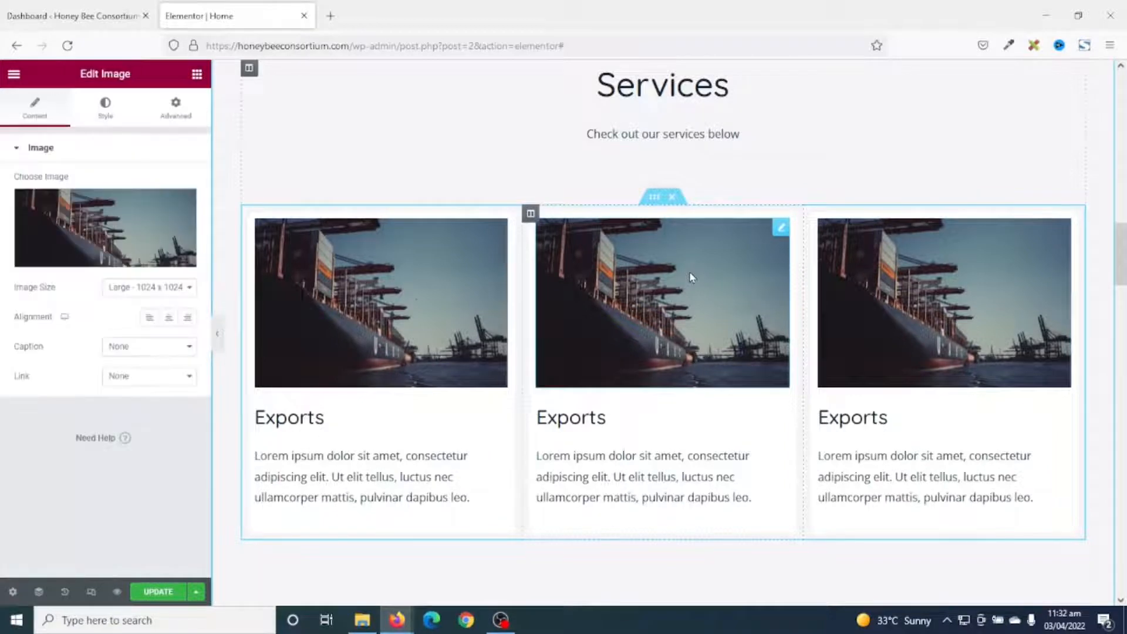
left_click(126, 230)
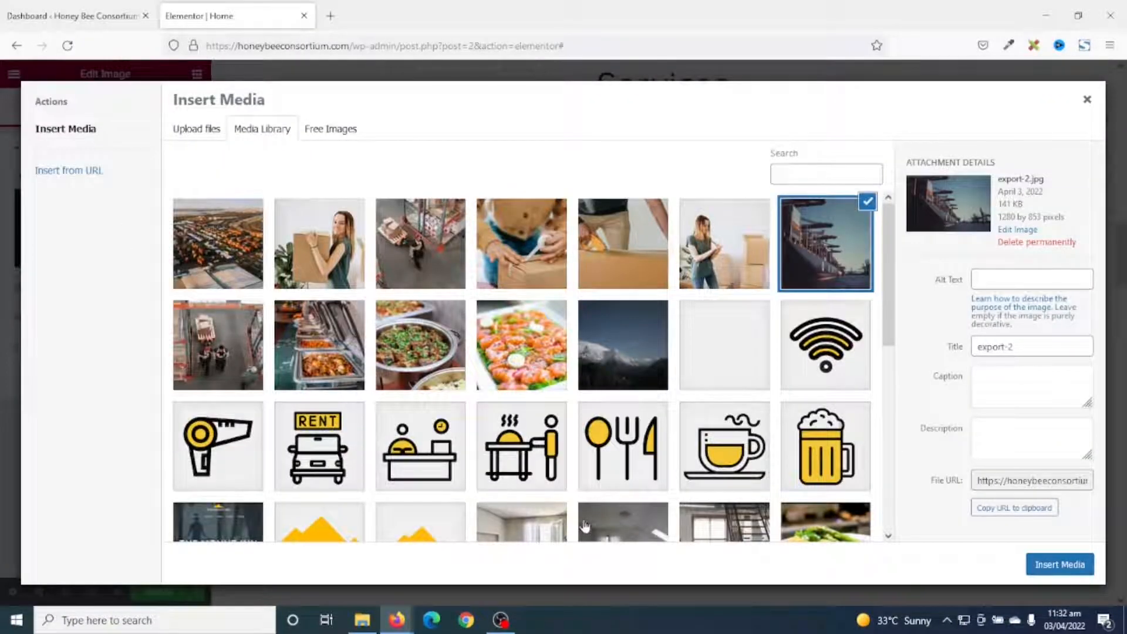
left_click(594, 276)
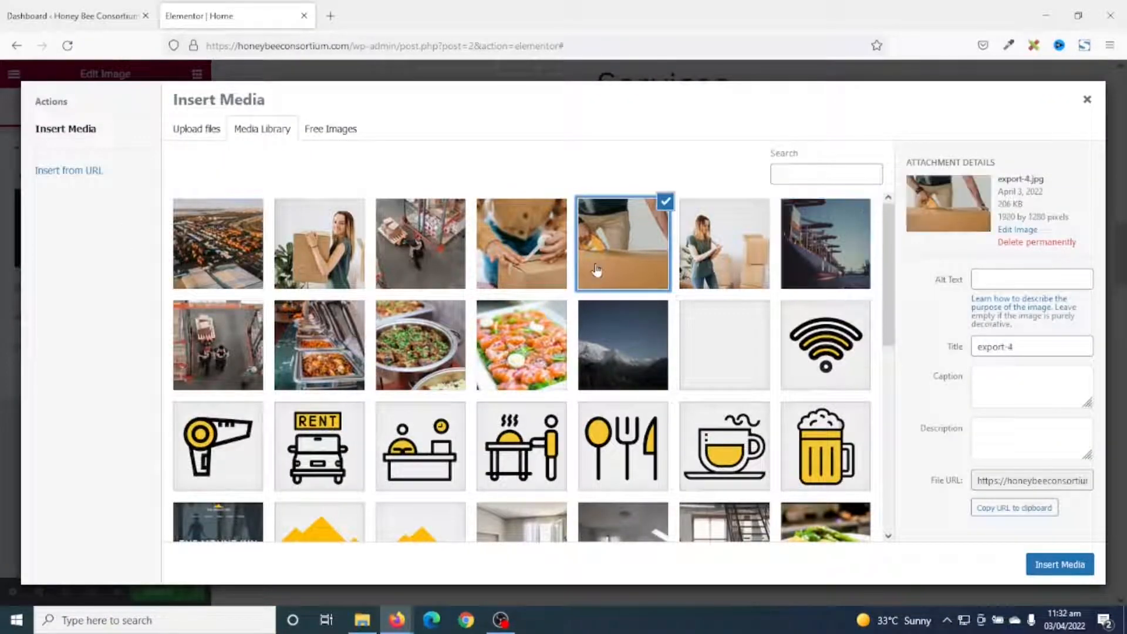
left_click(1060, 564)
left_click(579, 420)
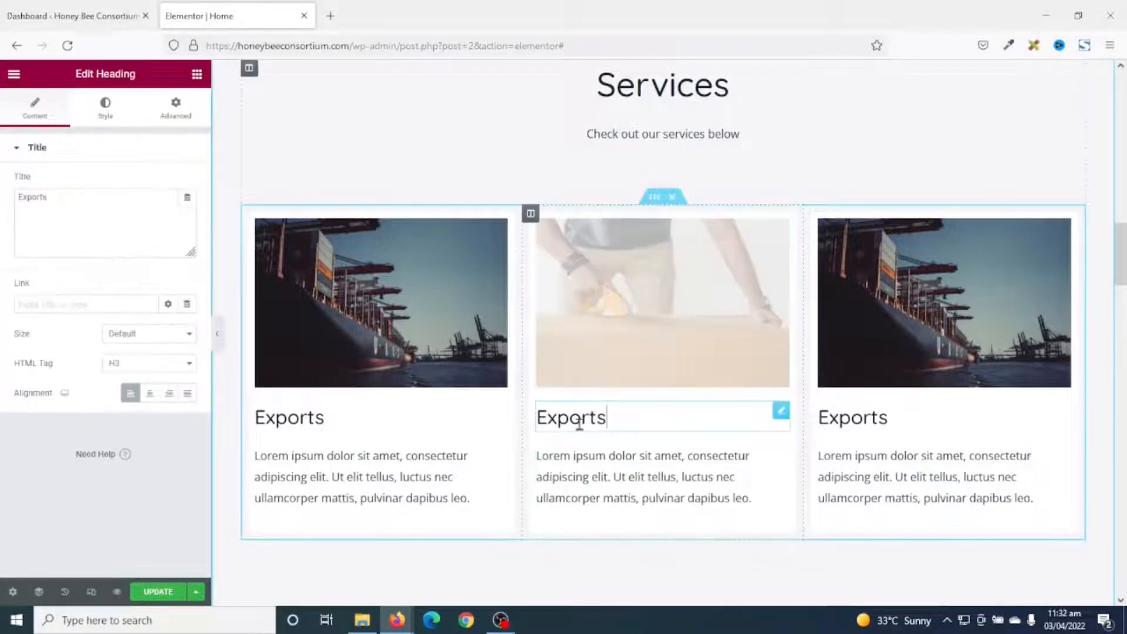
left_click_drag(629, 423, 514, 433)
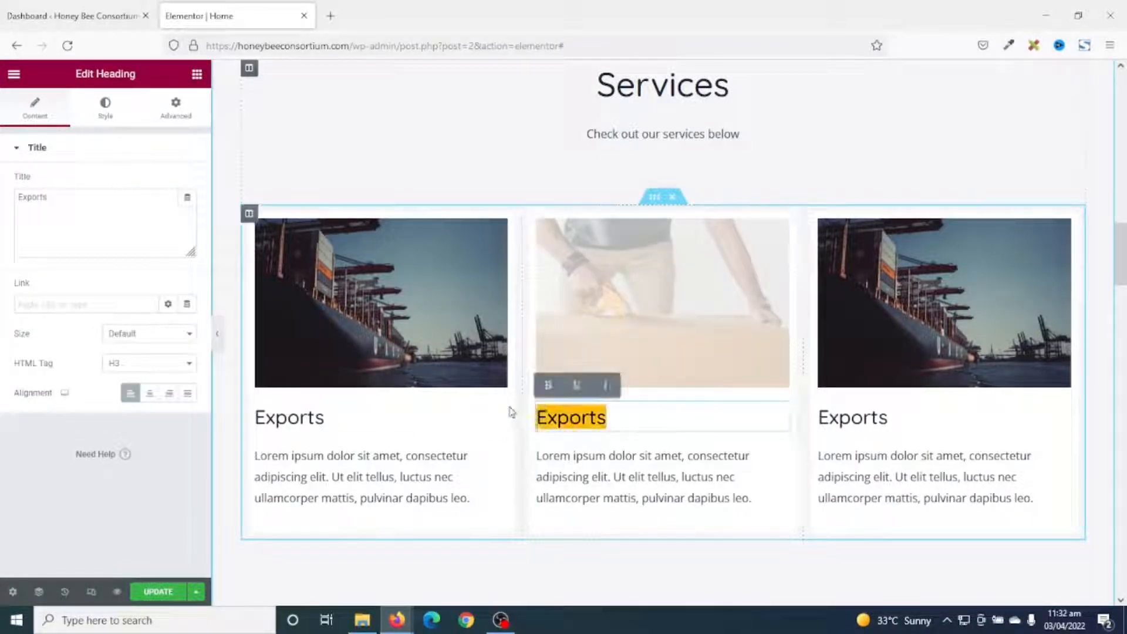
type("Import")
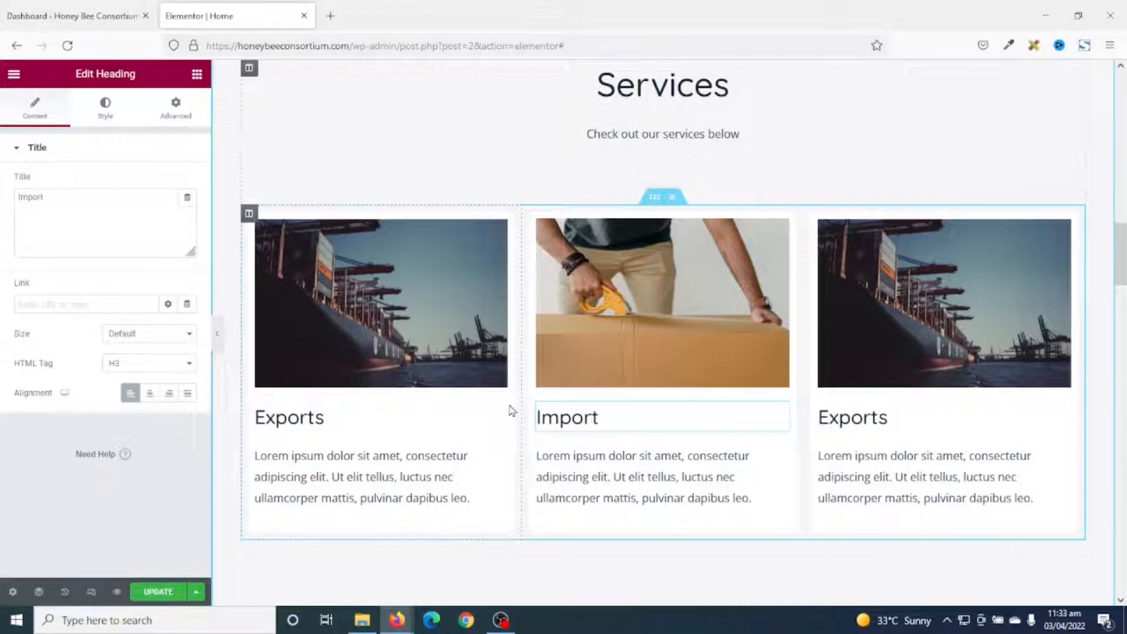
type("s")
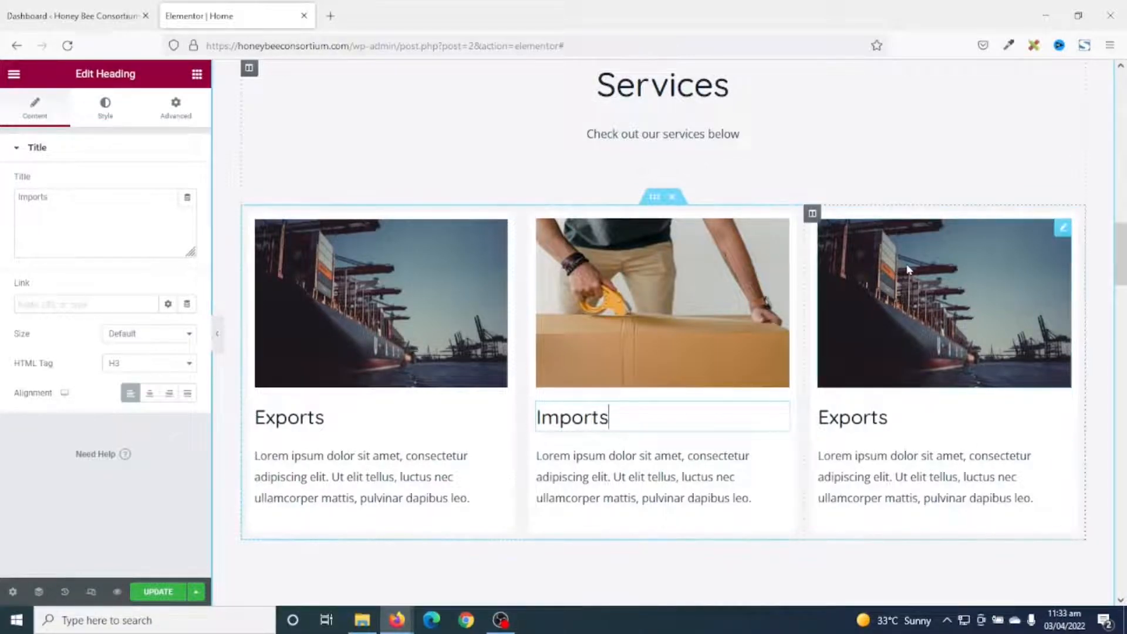
Give the right card the chafing-dish food photo and start retitling it 'Catering Services'.
left_click(908, 269)
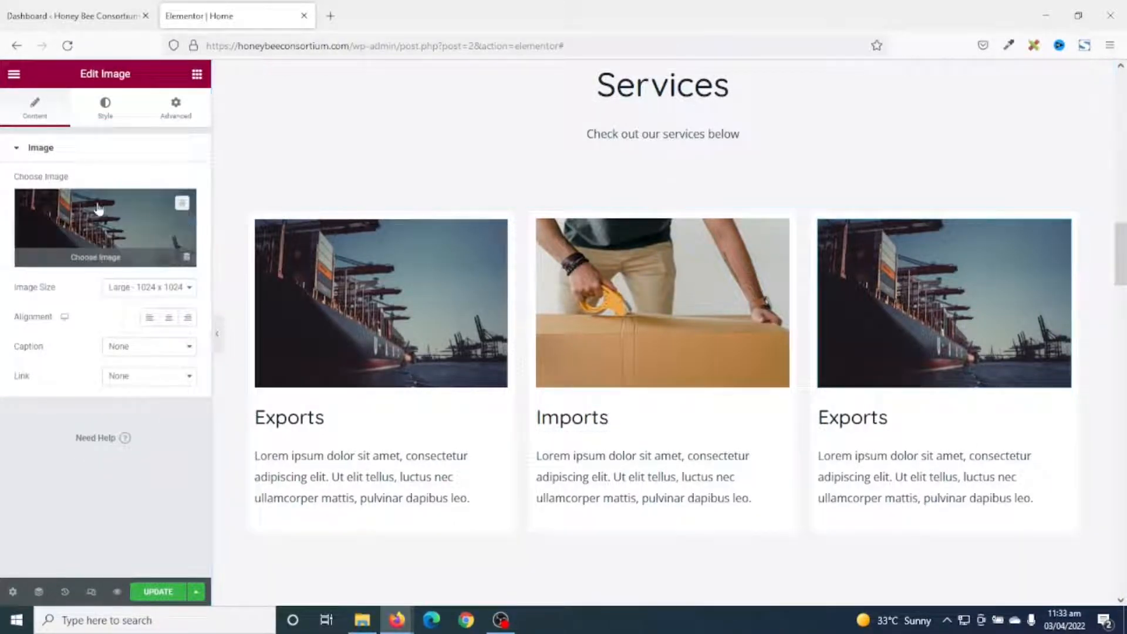
left_click(105, 229)
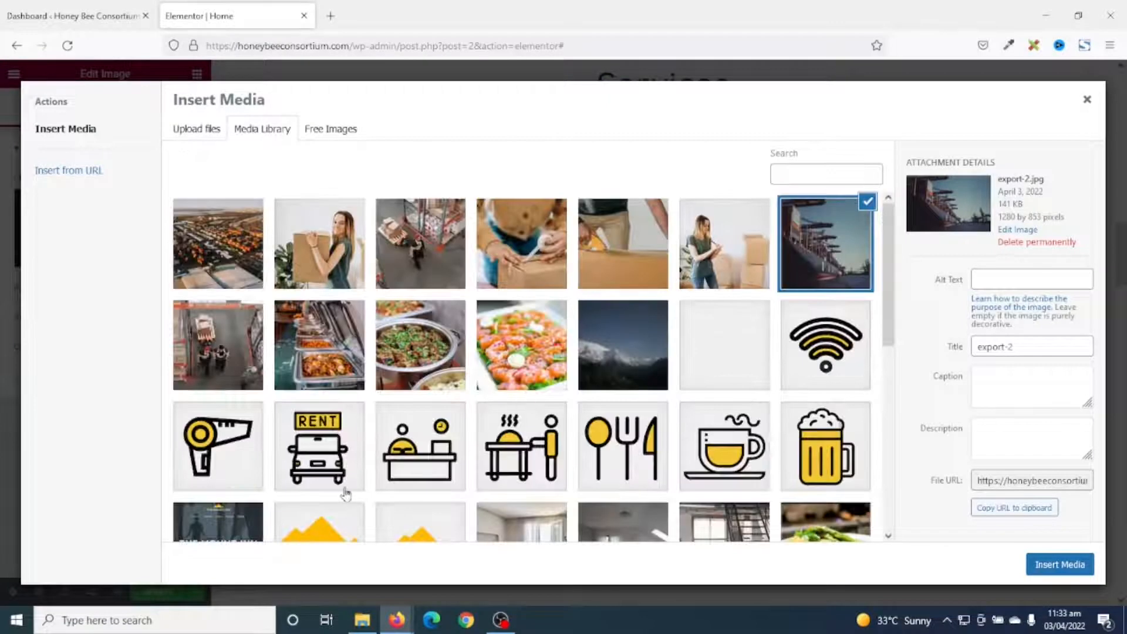
left_click(304, 333)
left_click(1038, 565)
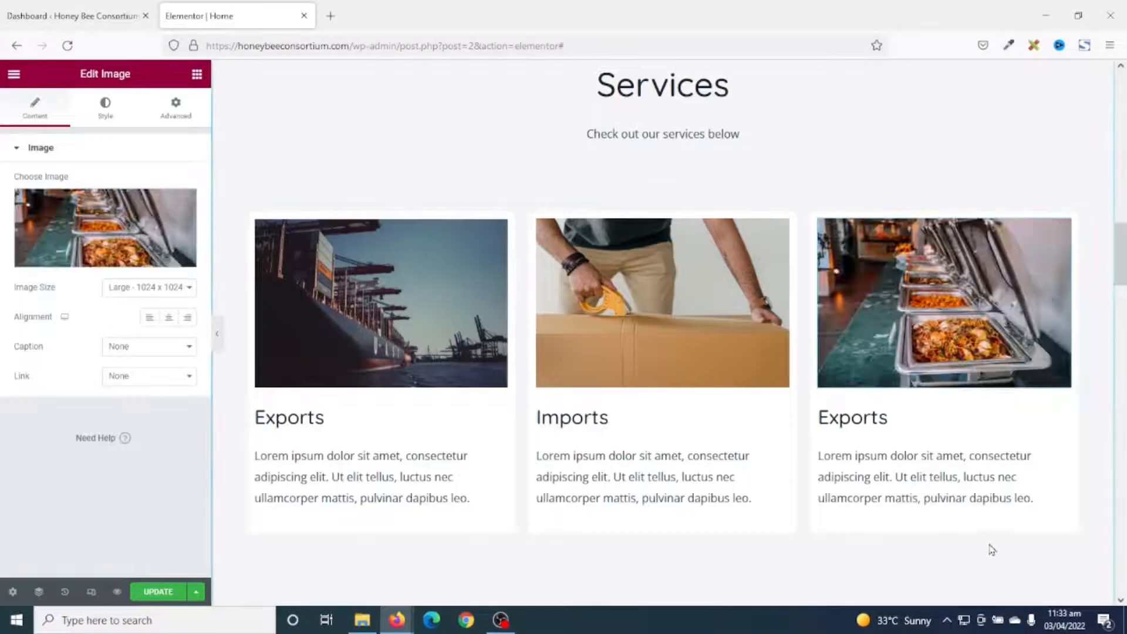
left_click(875, 418)
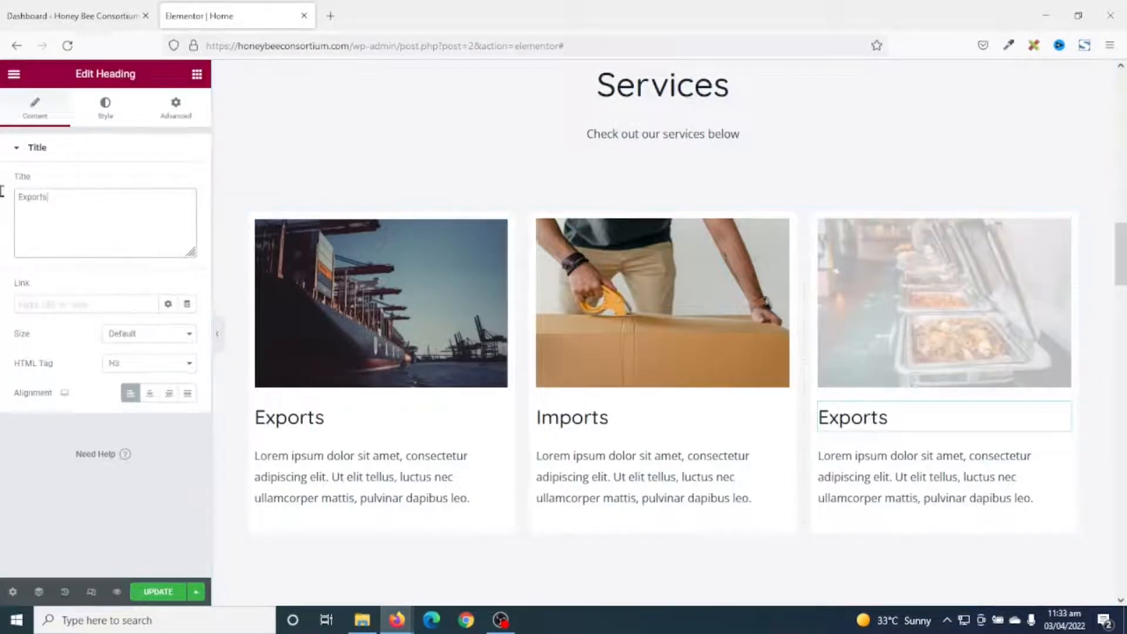
left_click_drag(68, 212, 12, 148)
type("Cal")
type("ering Services")
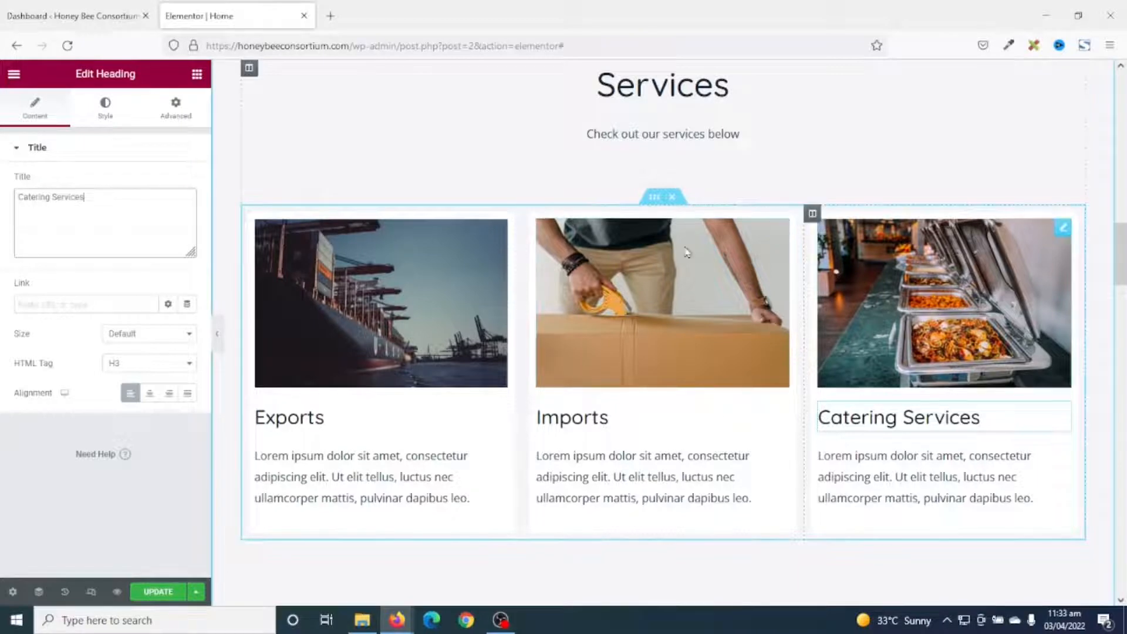
Replace 'Escape To The Luxury This Summer' with 'Want to Import or Export your Goods?'.
scroll(811, 176, "up", 2)
scroll(780, 181, "down", 8)
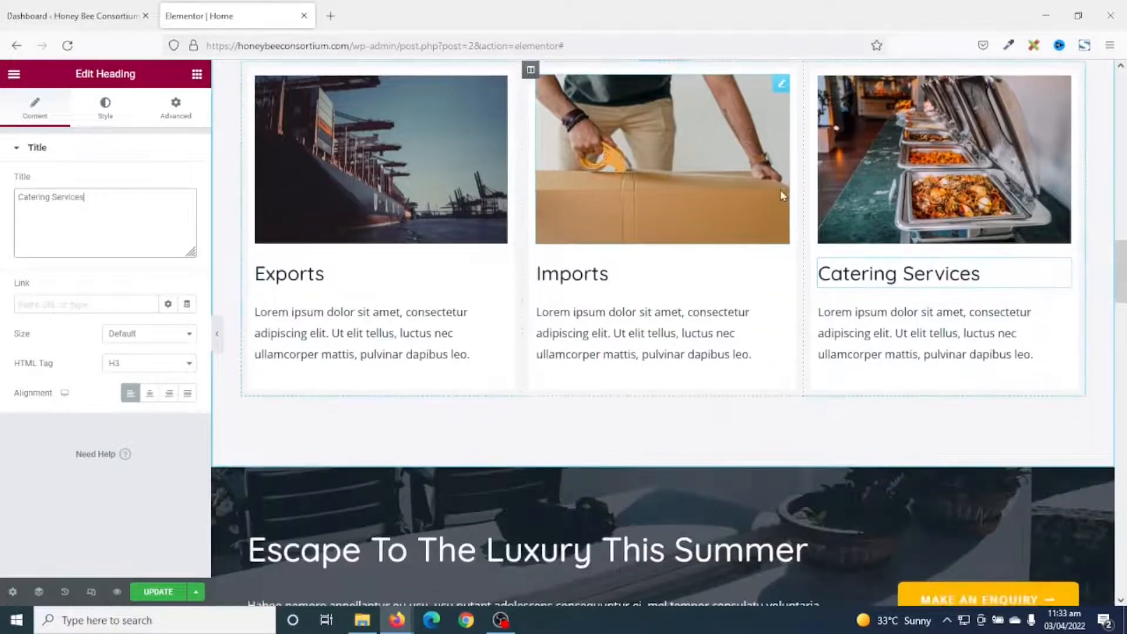
scroll(781, 209, "up", 1)
scroll(780, 209, "down", 1)
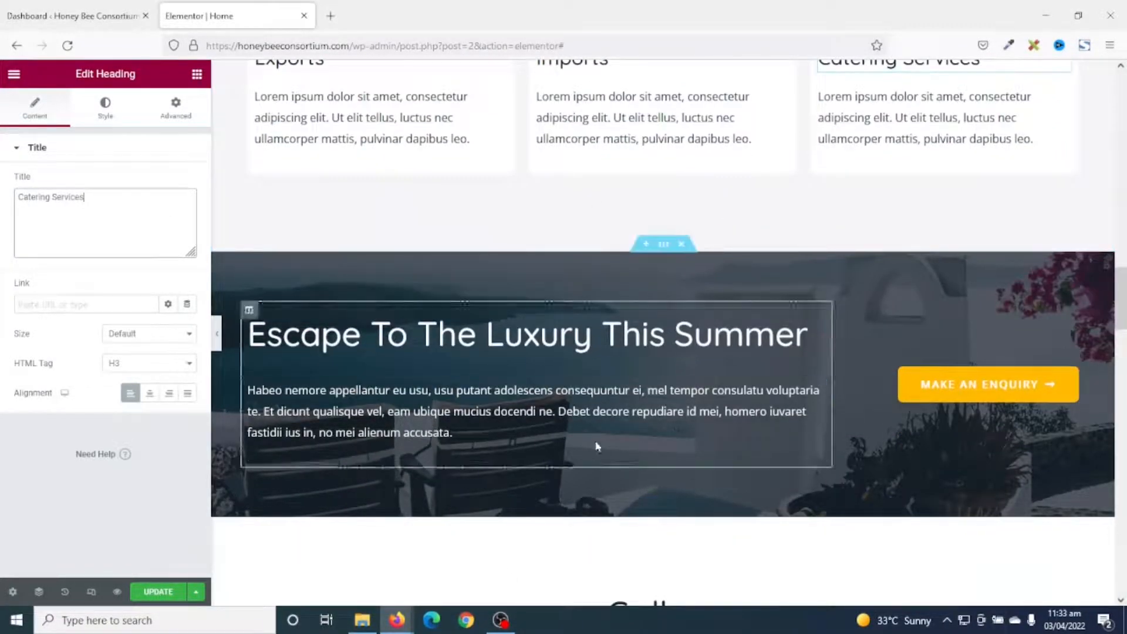
scroll(803, 492, "down", 1)
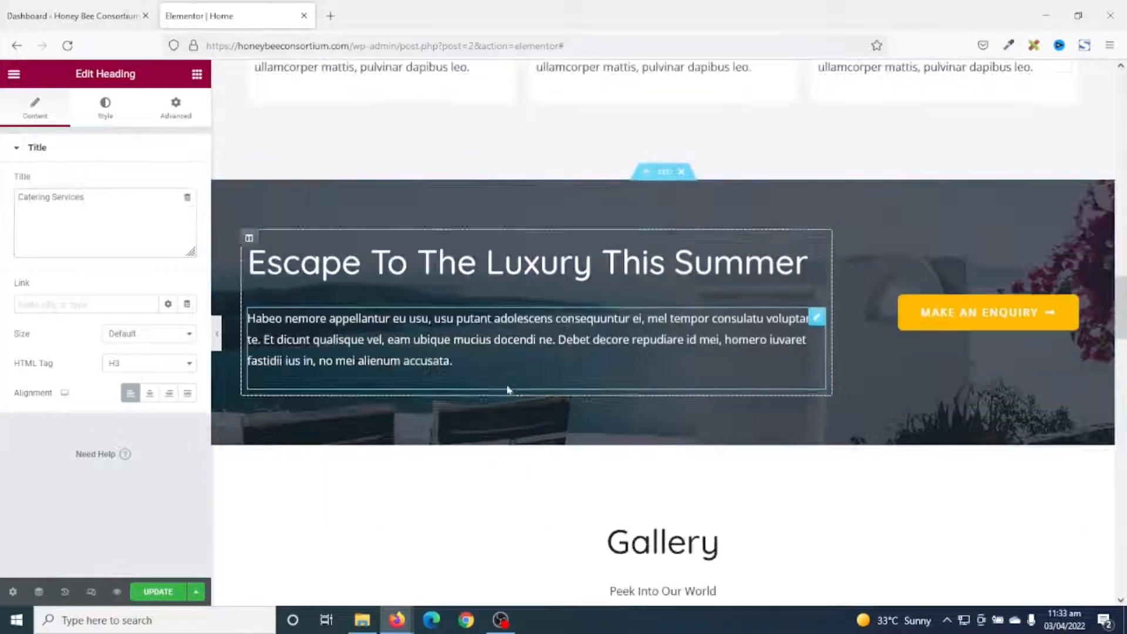
left_click(519, 264)
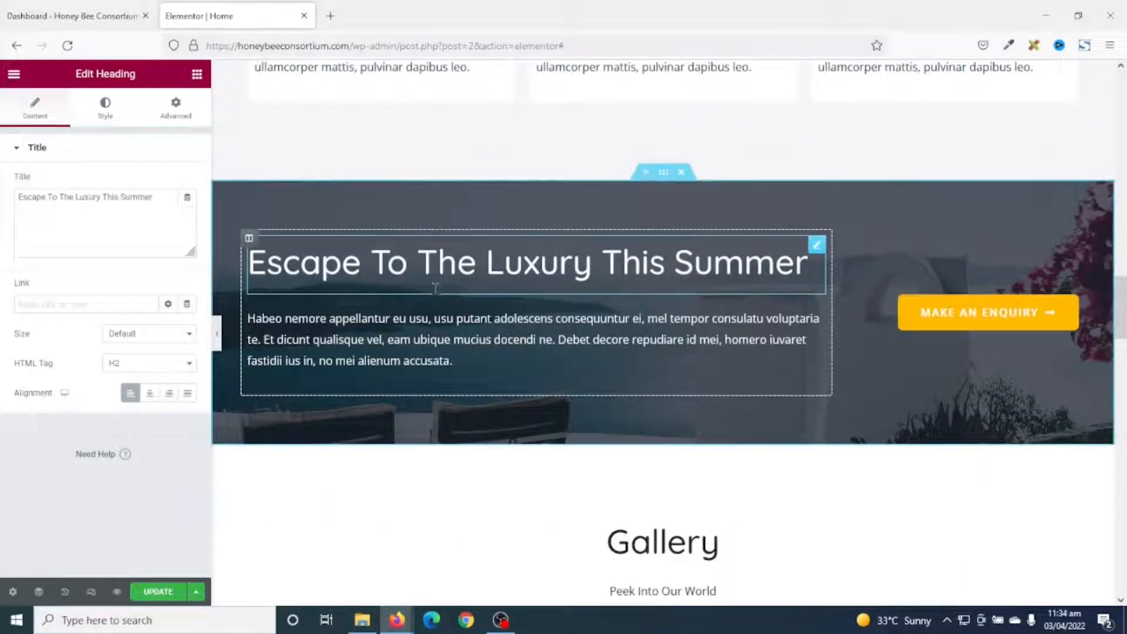
left_click_drag(164, 204, 2, 188)
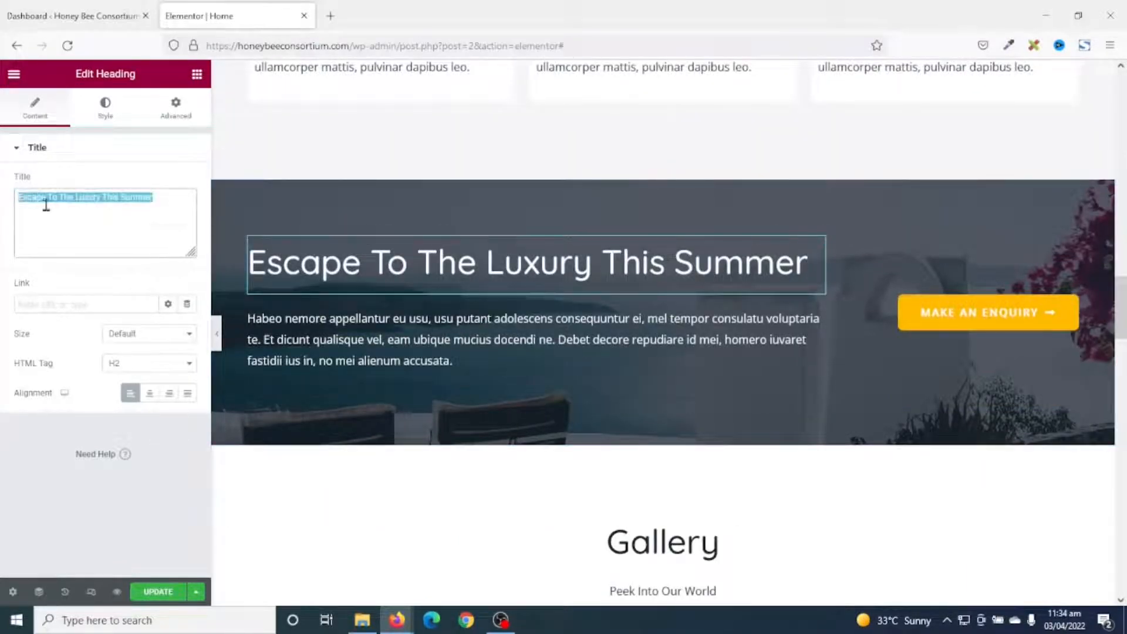
key("BackSpace")
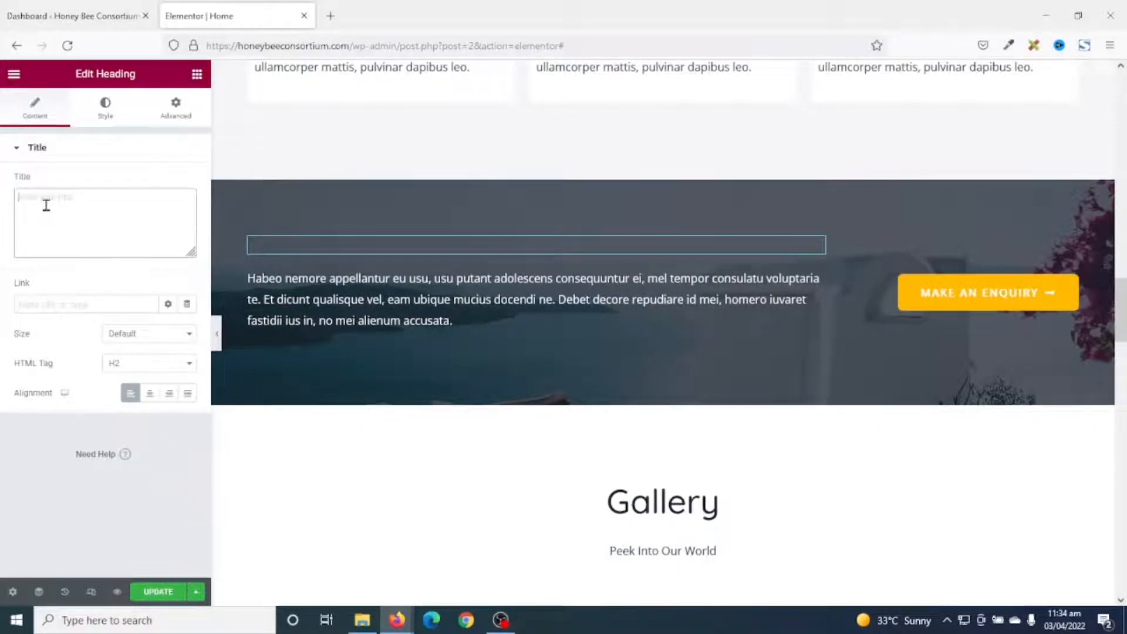
type("ant to Imo")
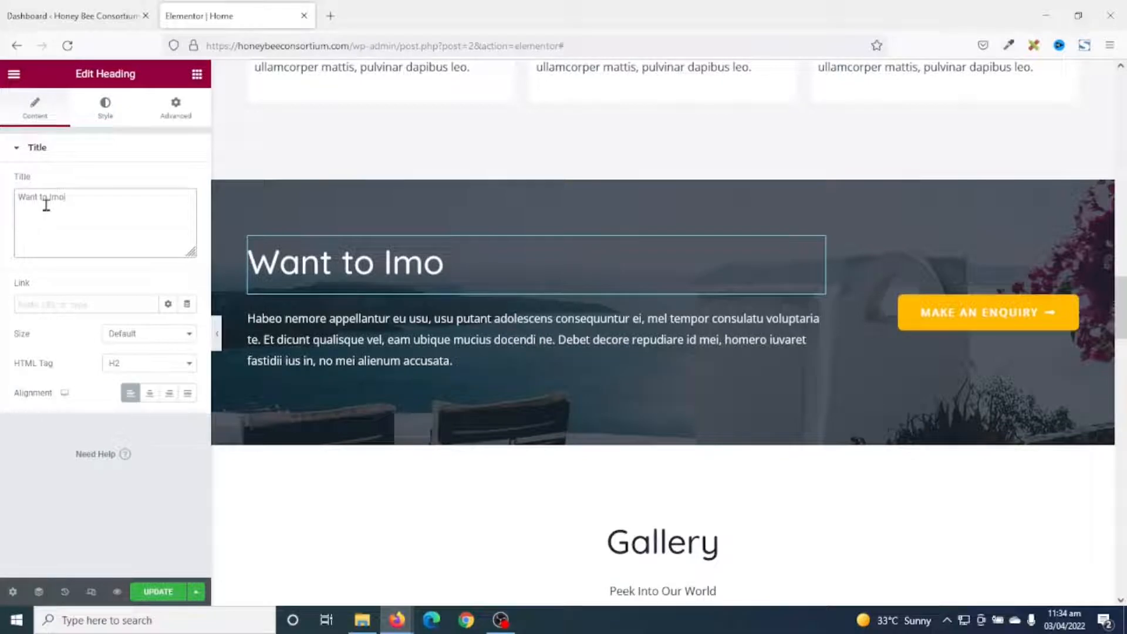
key("BackSpace")
type("port or Ex")
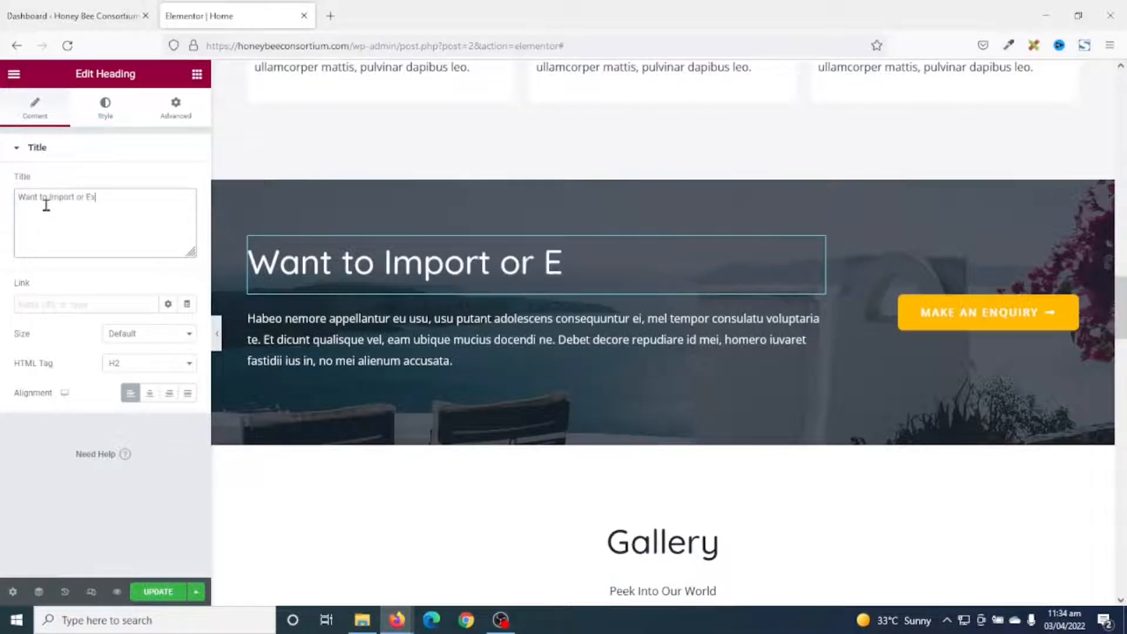
type("port you r G")
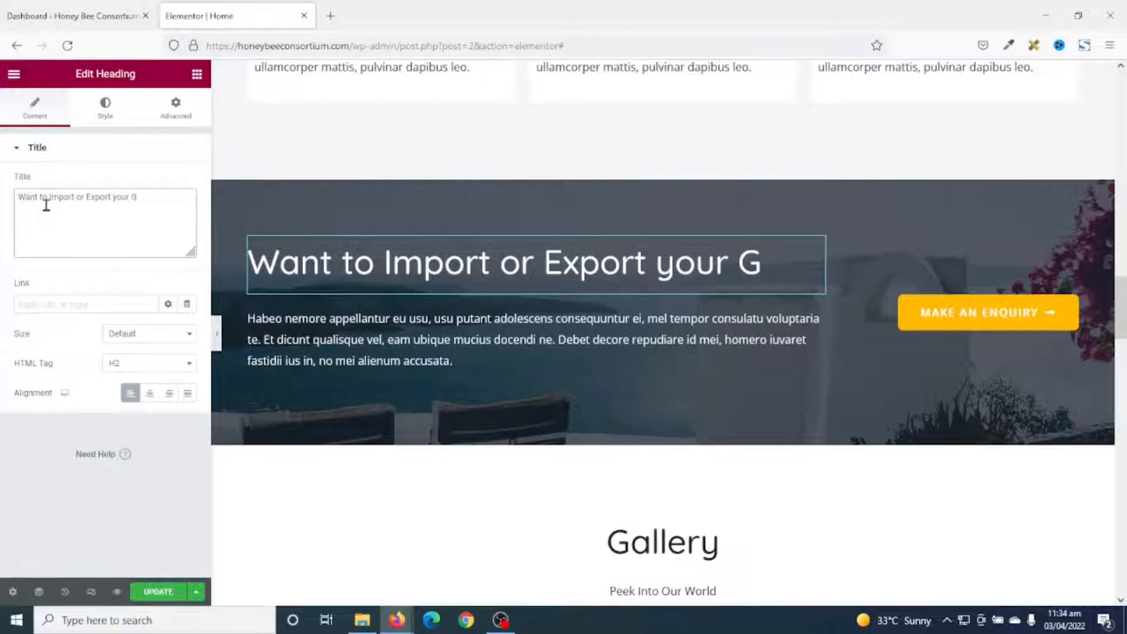
type("oods?")
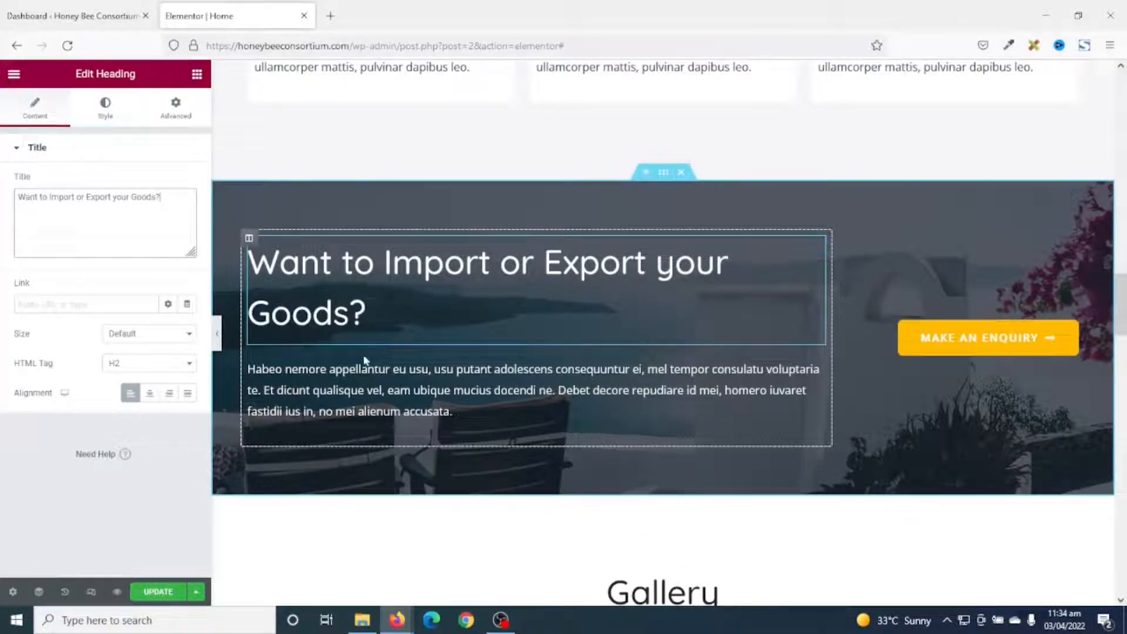
Replace the banner paragraph with 'Do not hesitate to get in touch with us!!'.
left_click(386, 388)
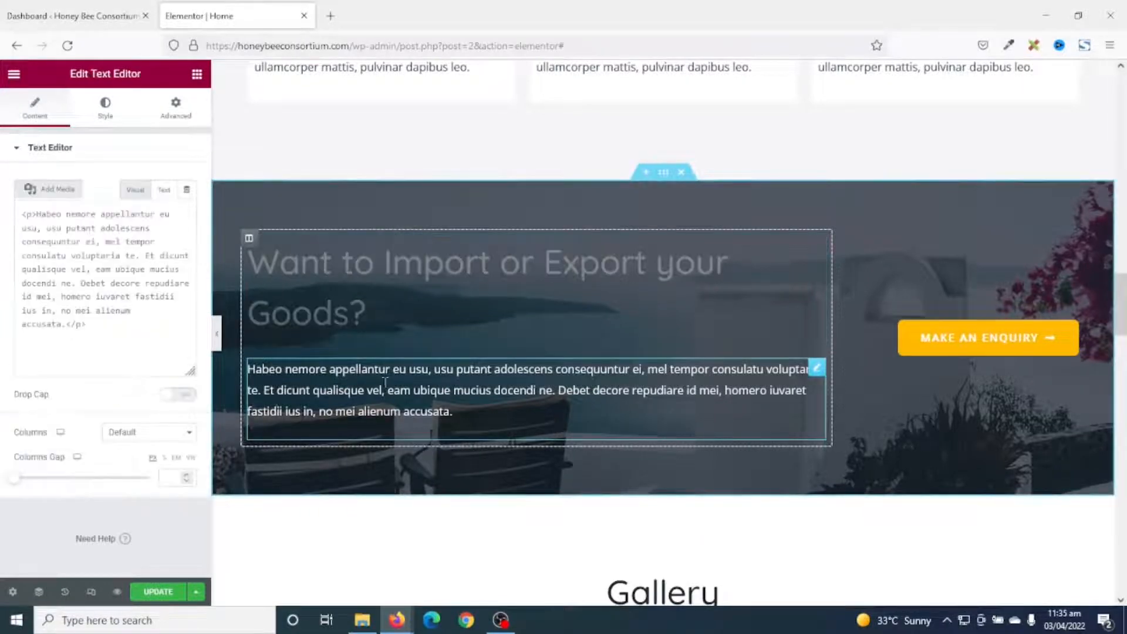
key("ctrl+a")
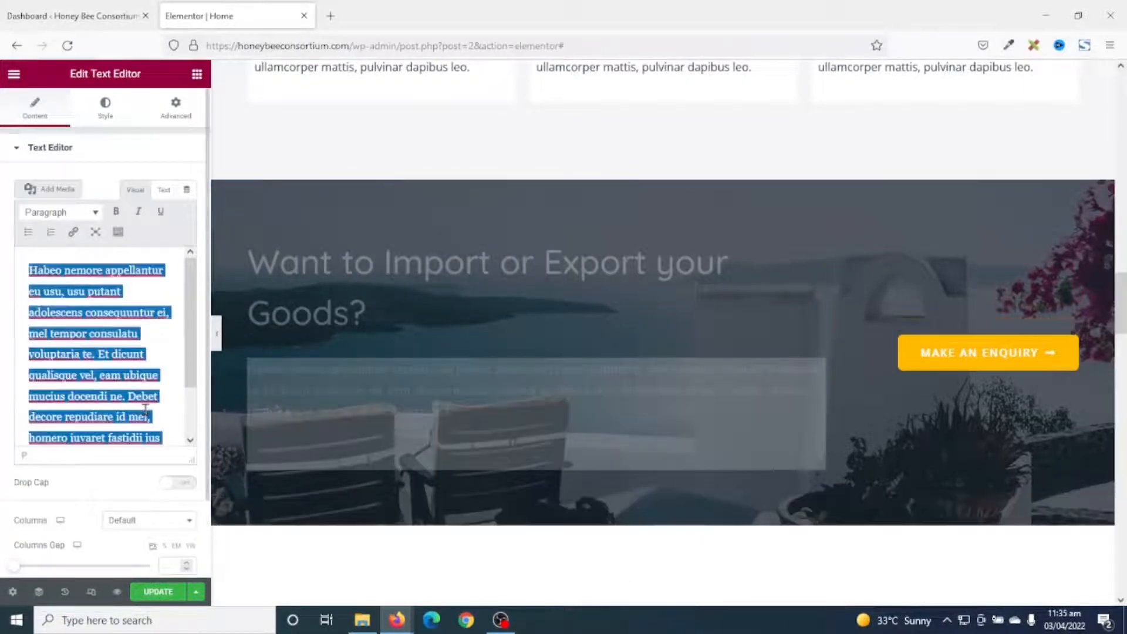
key("BackSpace")
type("Do not hesitate to get in touch with us!!")
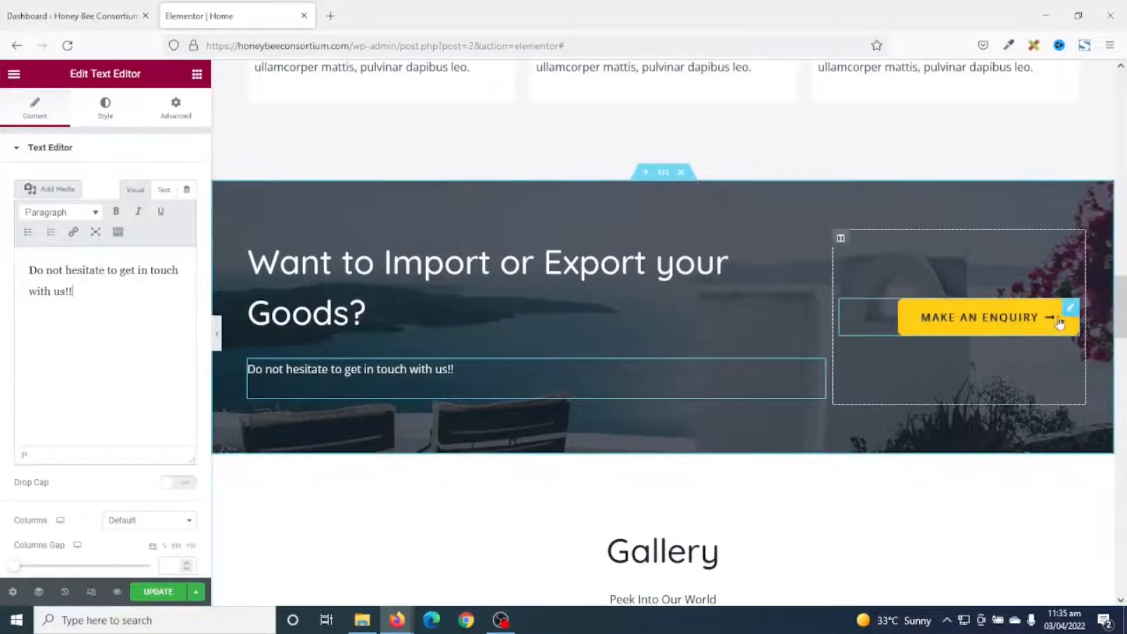
Check that the Make An Enquiry button links to the #bookings Ask Your Queries section.
left_click(1028, 323)
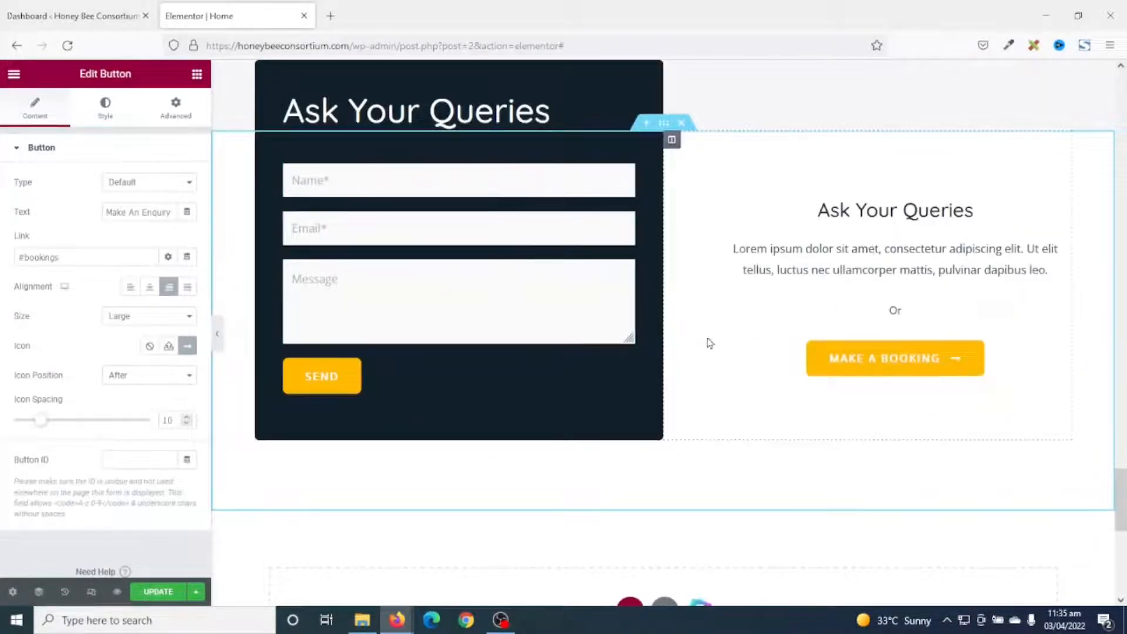
scroll(1080, 473, "up", 15)
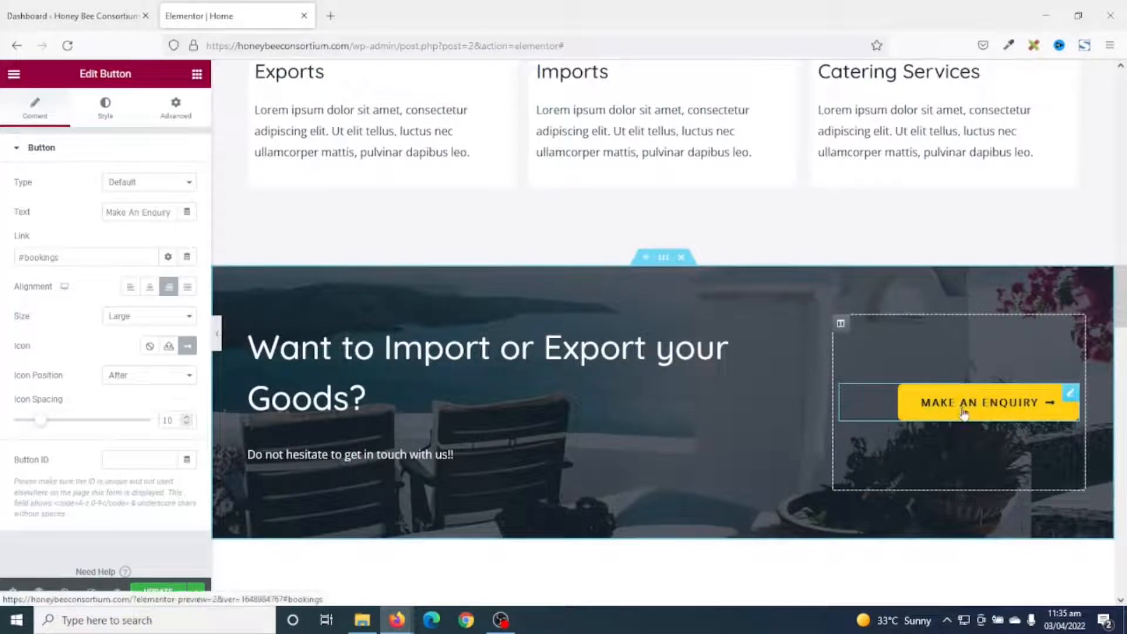
scroll(990, 438, "up", 6)
scroll(994, 444, "up", 8)
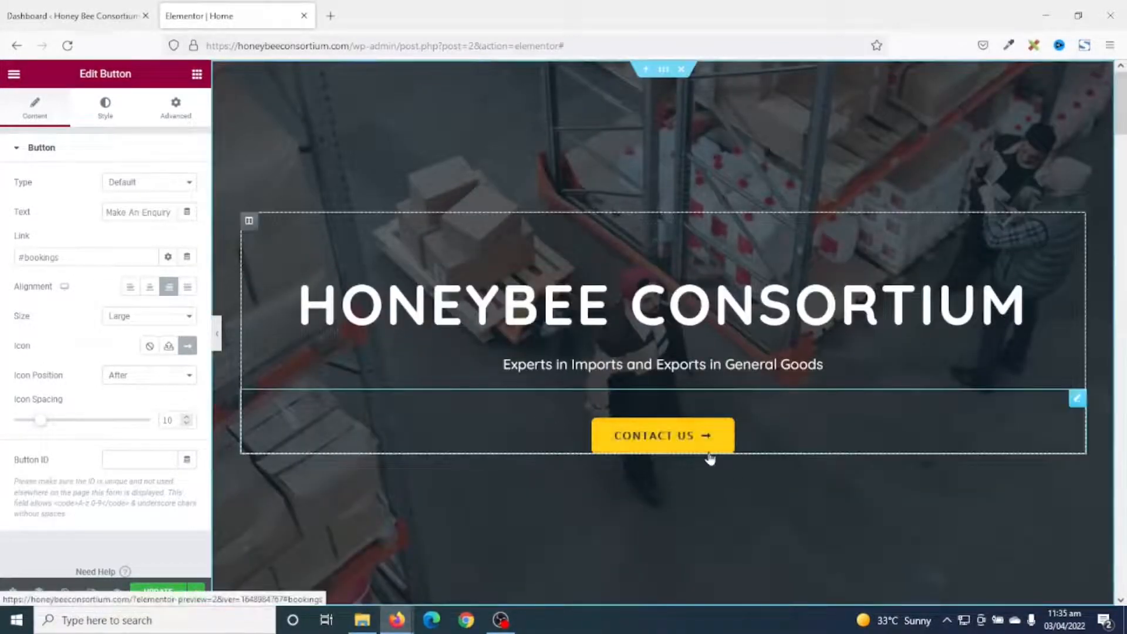
scroll(928, 452, "down", 14)
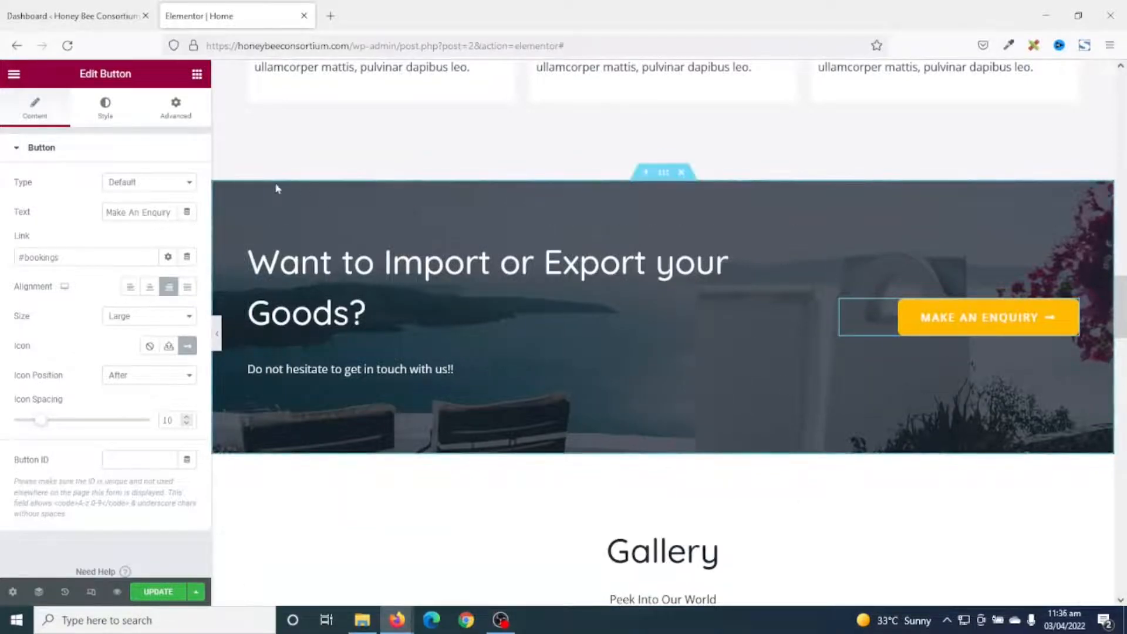
Use the aerial container-port photo as the import/export section's background image.
left_click(660, 177)
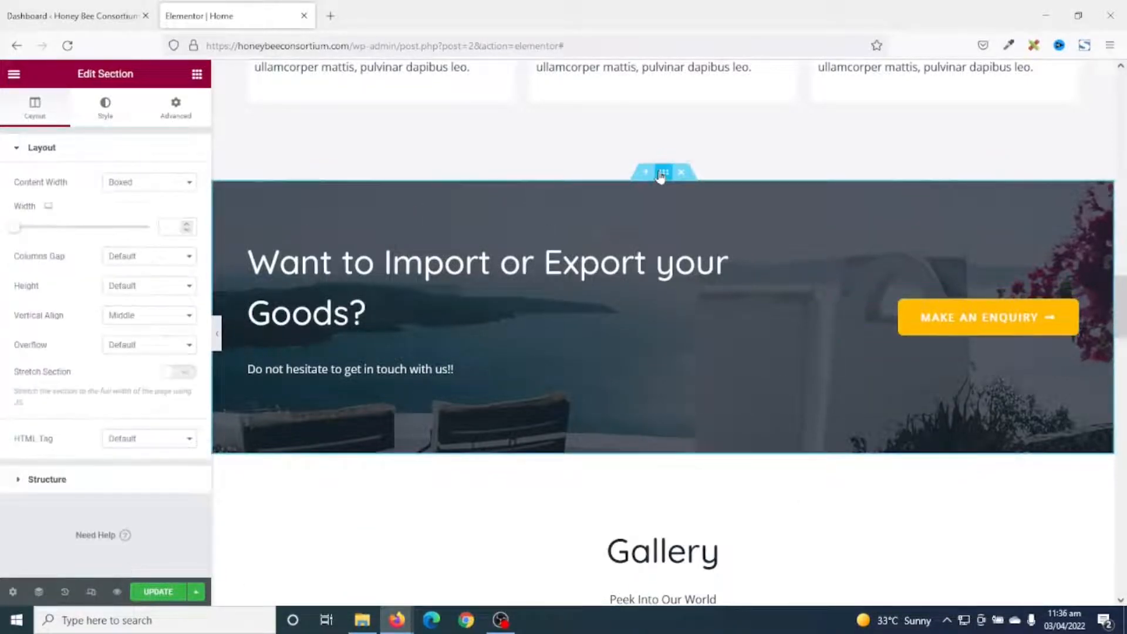
left_click(111, 120)
left_click(117, 310)
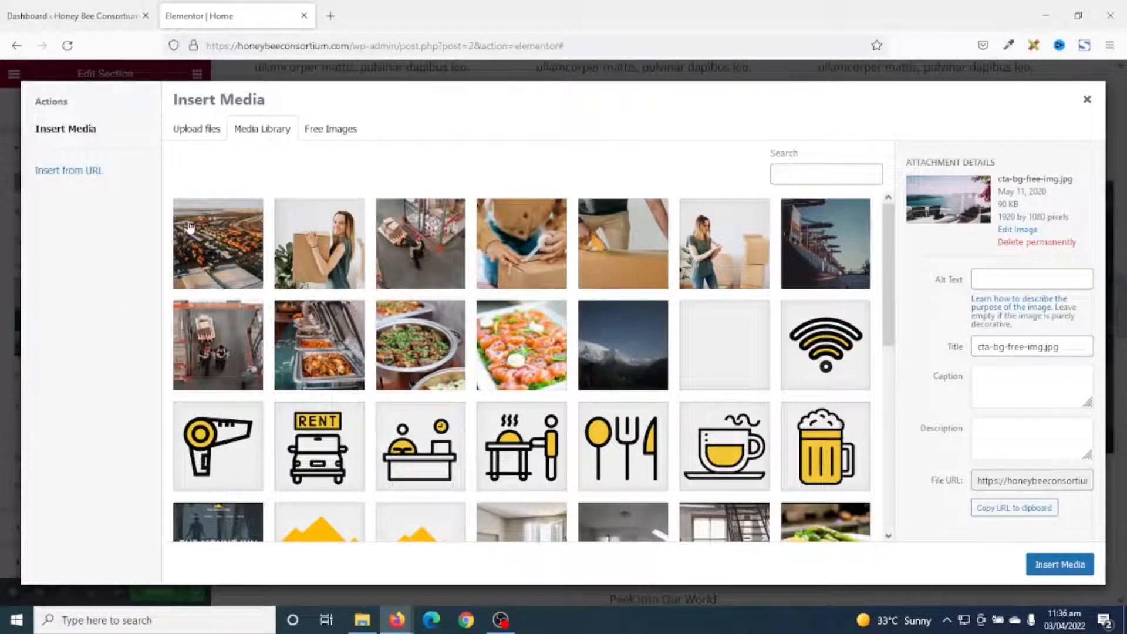
left_click(189, 227)
left_click(1049, 567)
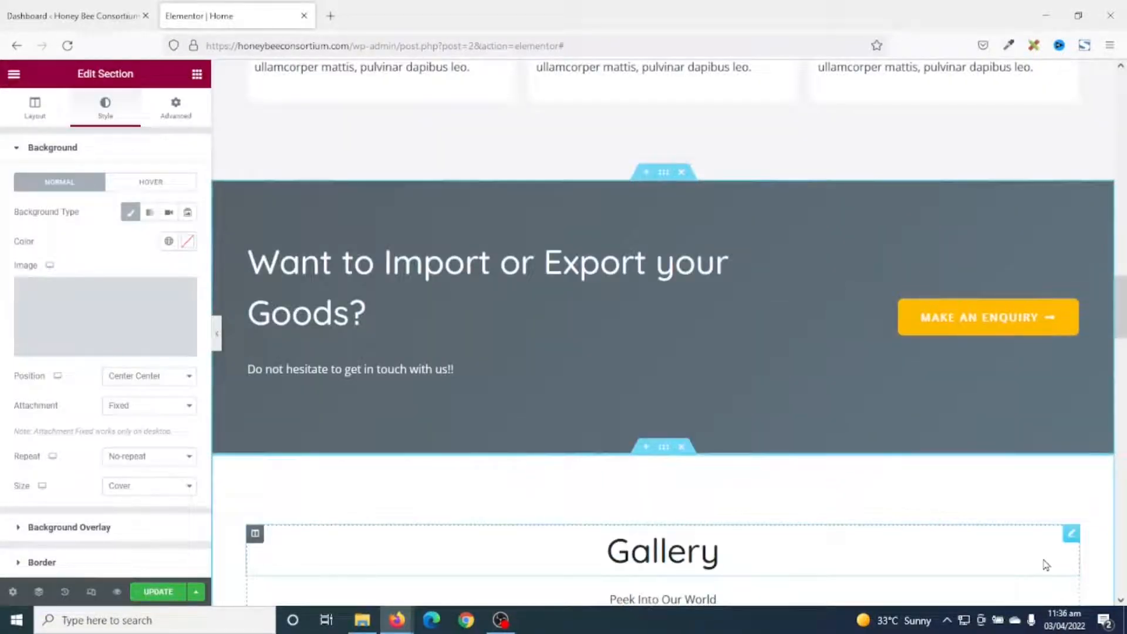
scroll(1004, 525, "down", 2)
scroll(1005, 528, "up", 3)
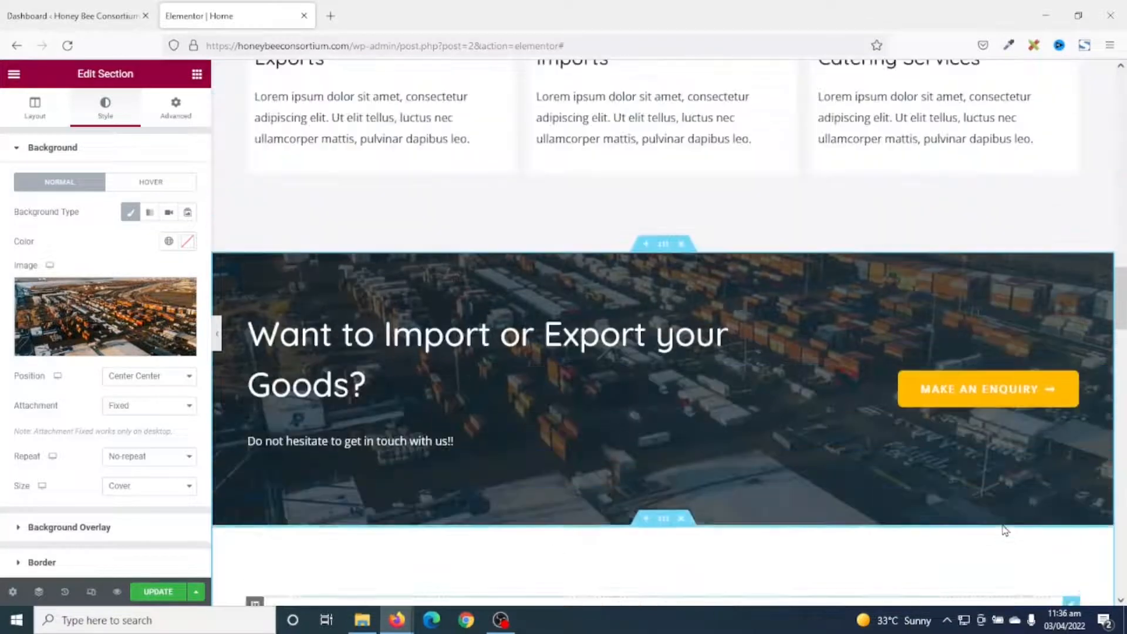
scroll(1005, 530, "down", 1)
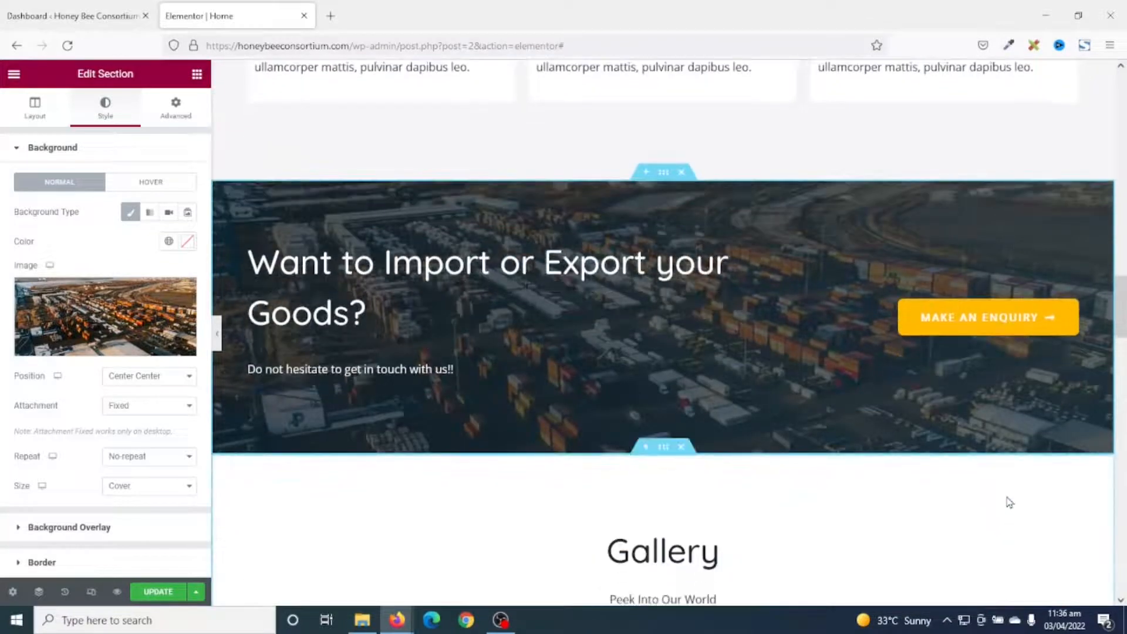
scroll(879, 420, "down", 5)
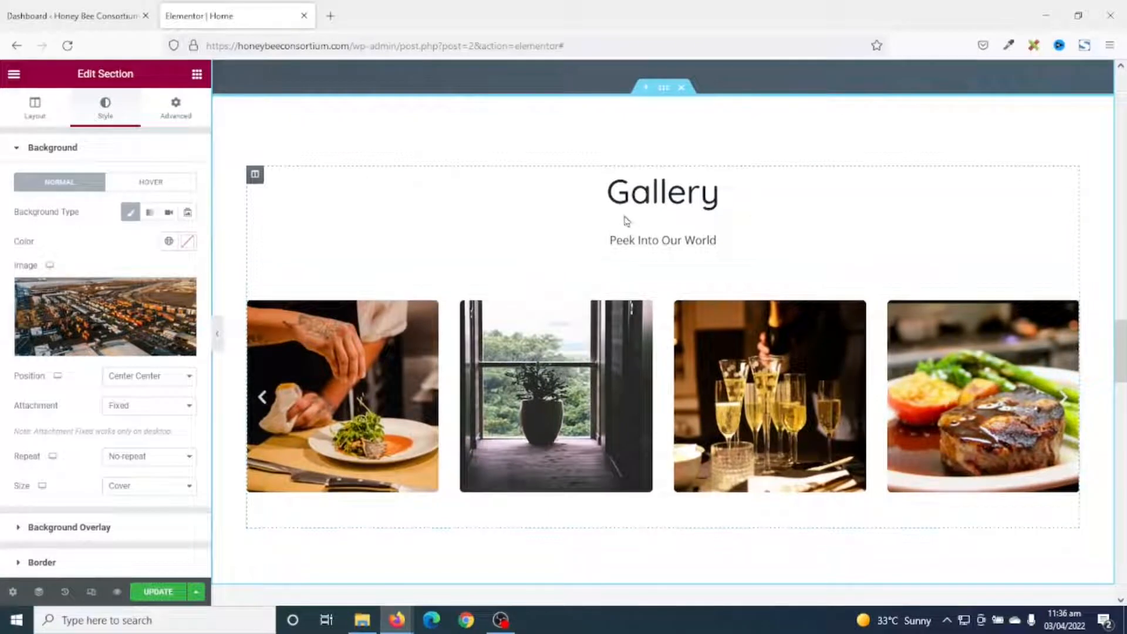
Change the Gallery subtitle 'Peek Into Our World' to 'What we do in pictures'.
left_click(664, 240)
triple_click(43, 282)
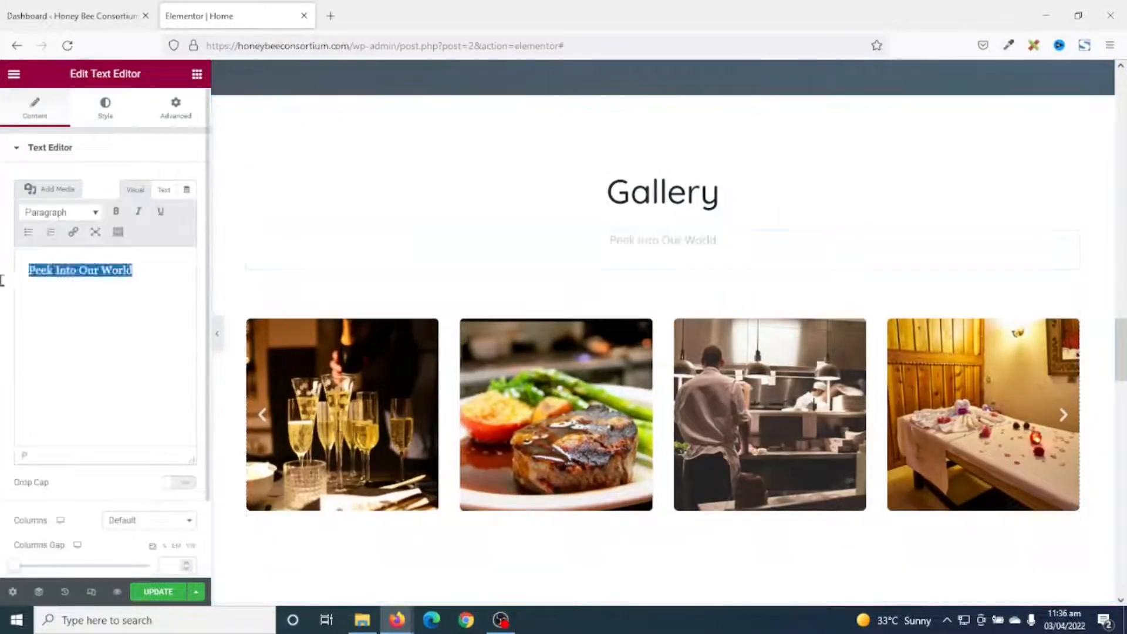
type("What")
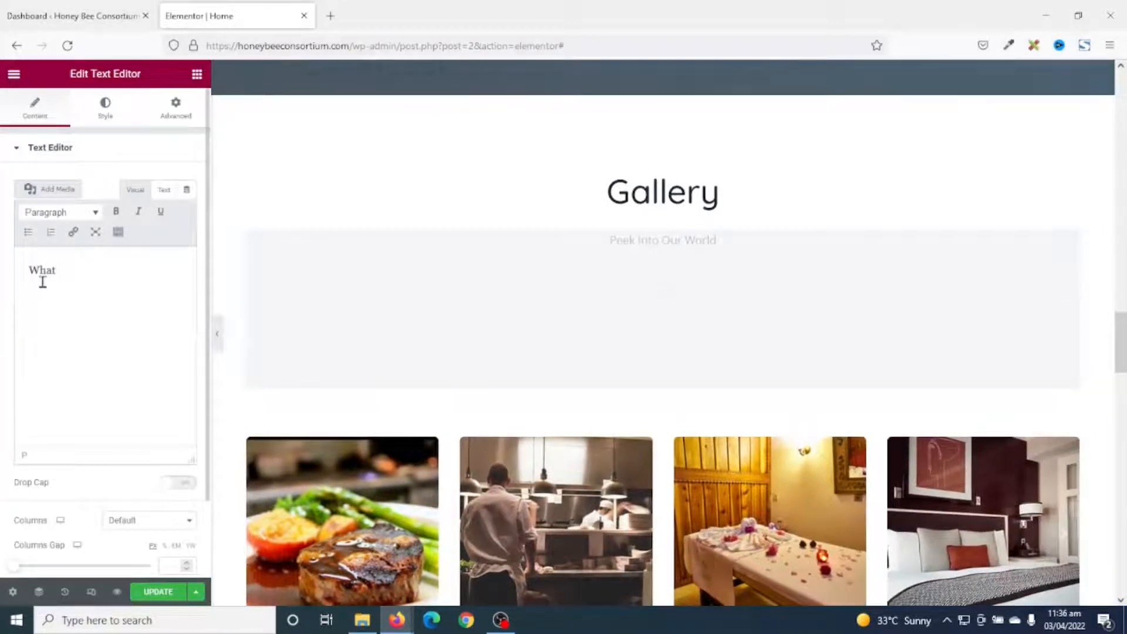
type(" we do in pci")
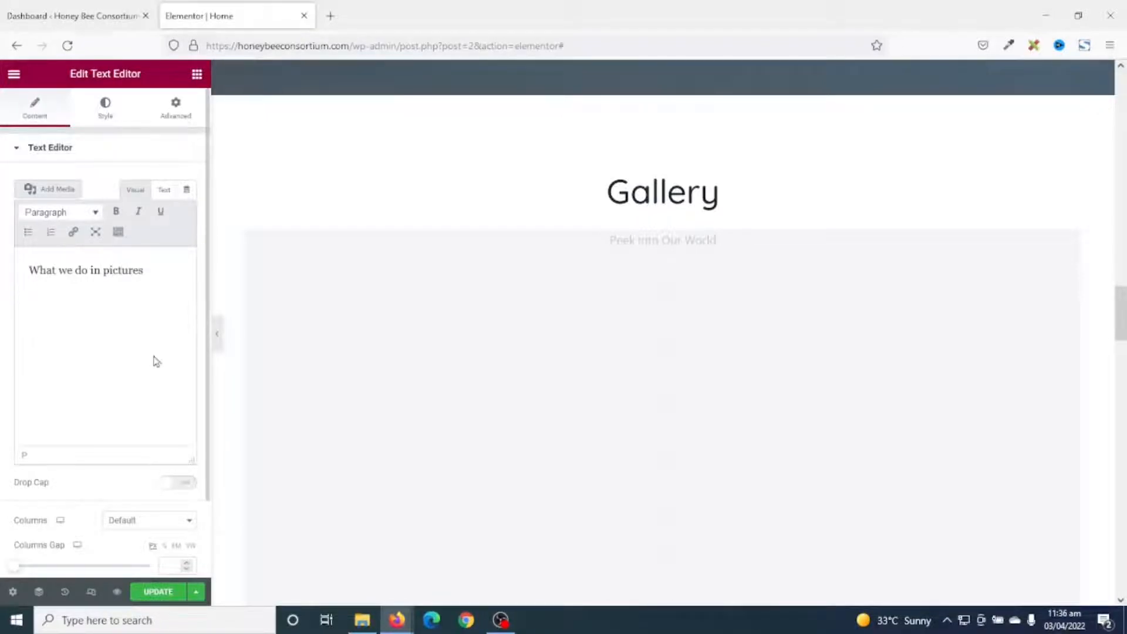
type("tures")
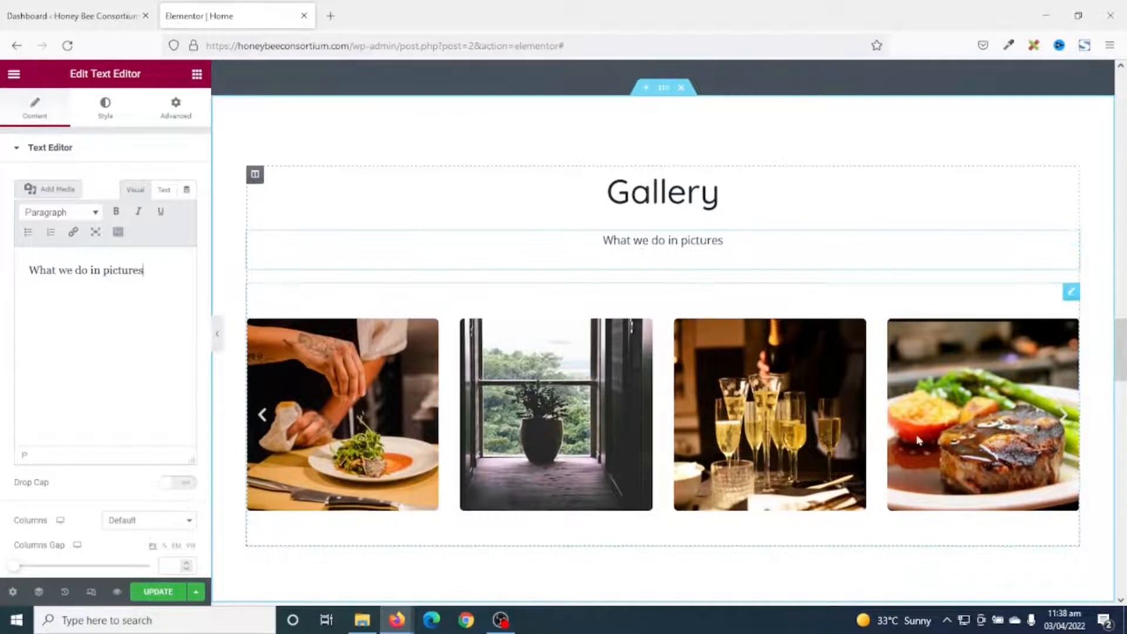
left_click(1071, 292)
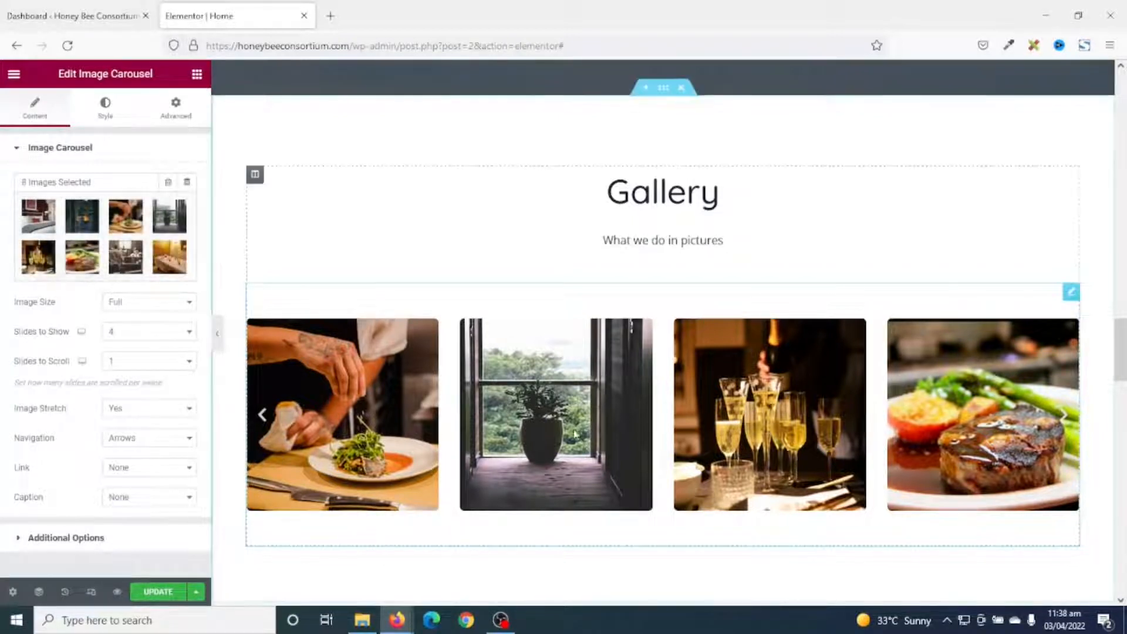
Remove all seven old restaurant images from the Gallery carousel's gallery.
left_click(120, 229)
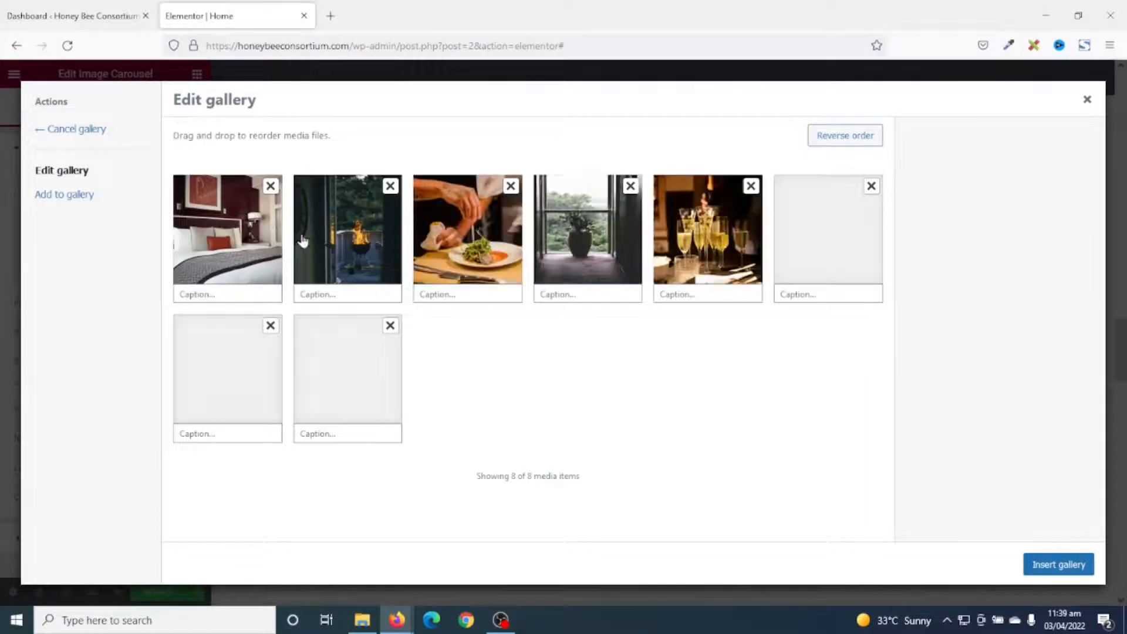
left_click(270, 186)
left_click(271, 186)
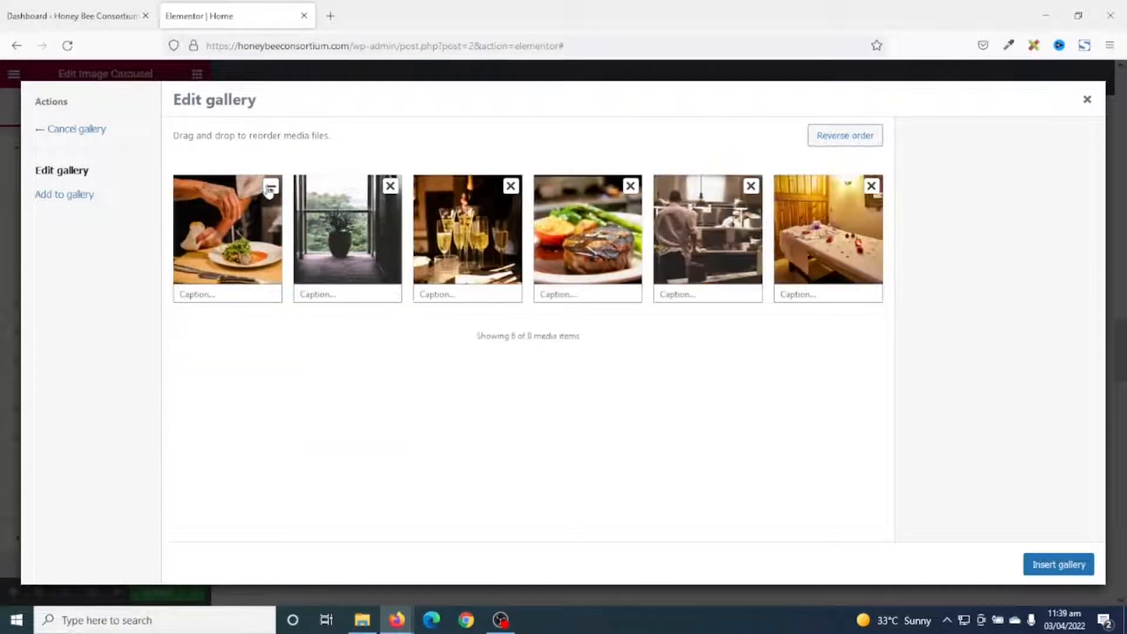
left_click(270, 186)
left_click(270, 186)
left_click(270, 187)
left_click(270, 186)
left_click(271, 187)
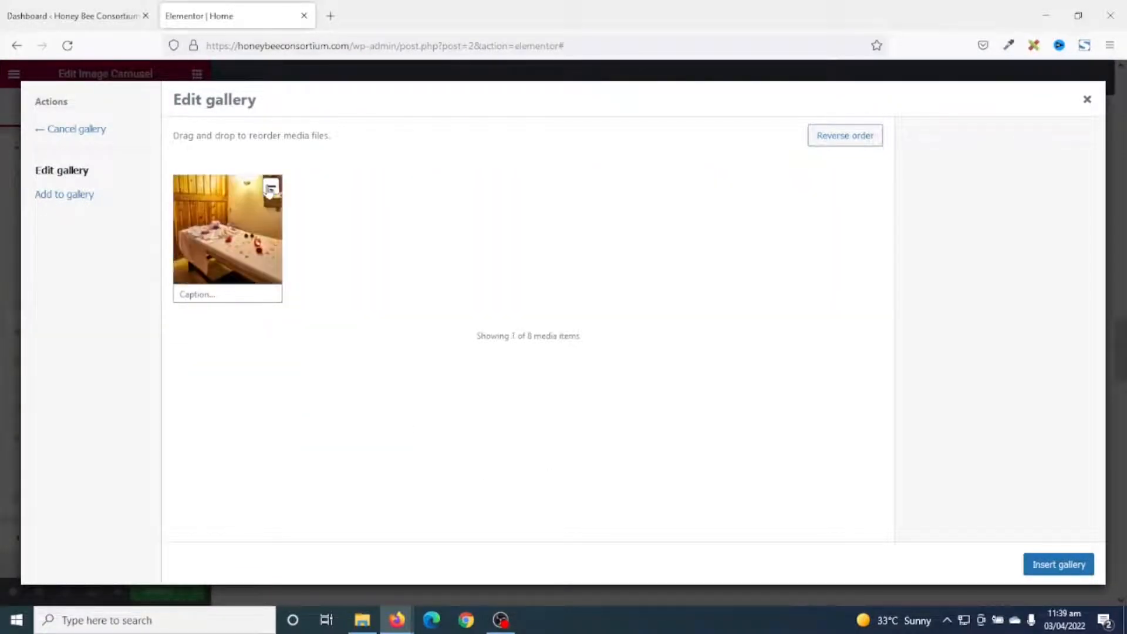
left_click(270, 186)
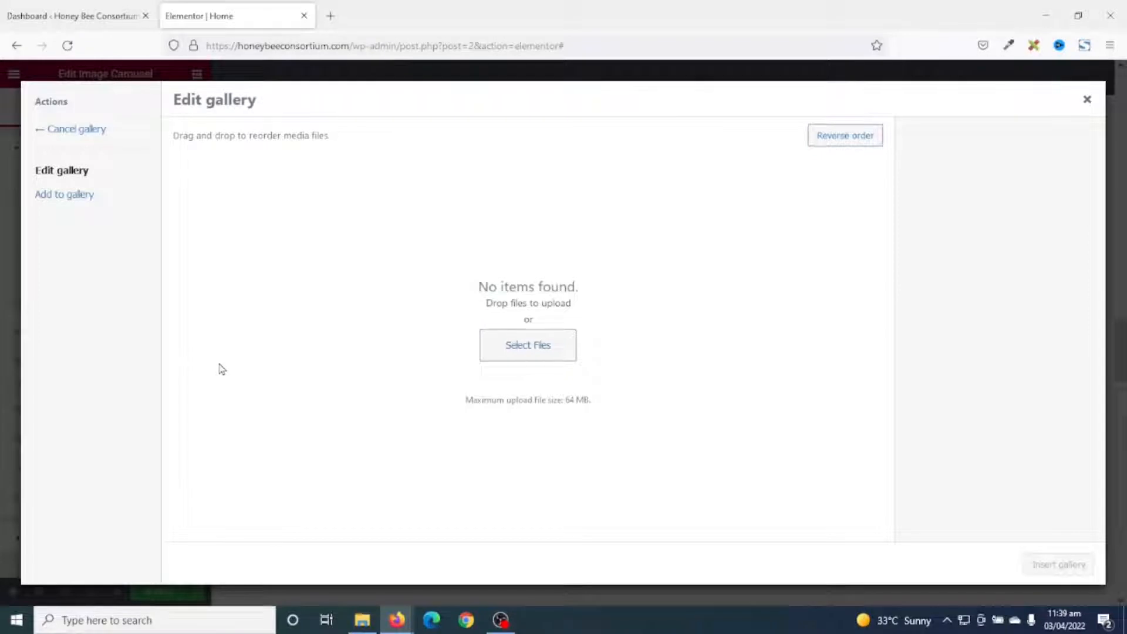
Select ten import/export, warehouse and catering photos and add them to the gallery.
left_click(59, 195)
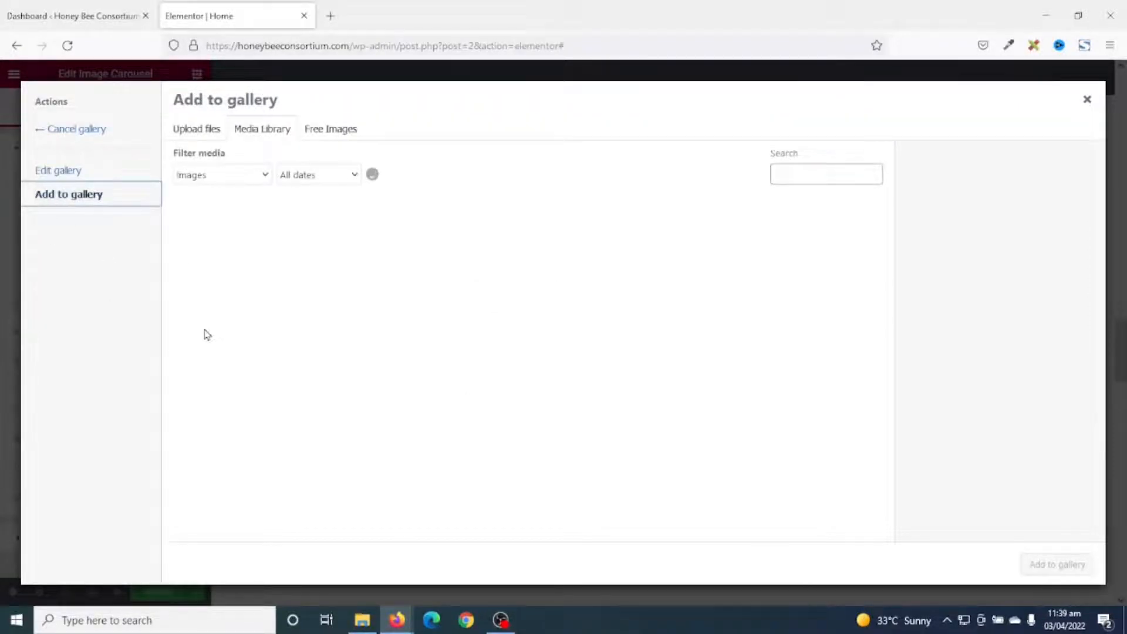
left_click(317, 243)
left_click(420, 244)
left_click(522, 243)
left_click(623, 243)
left_click(724, 244)
left_click(796, 257)
left_click(499, 356)
left_click(421, 347)
left_click(320, 346)
left_click(196, 354)
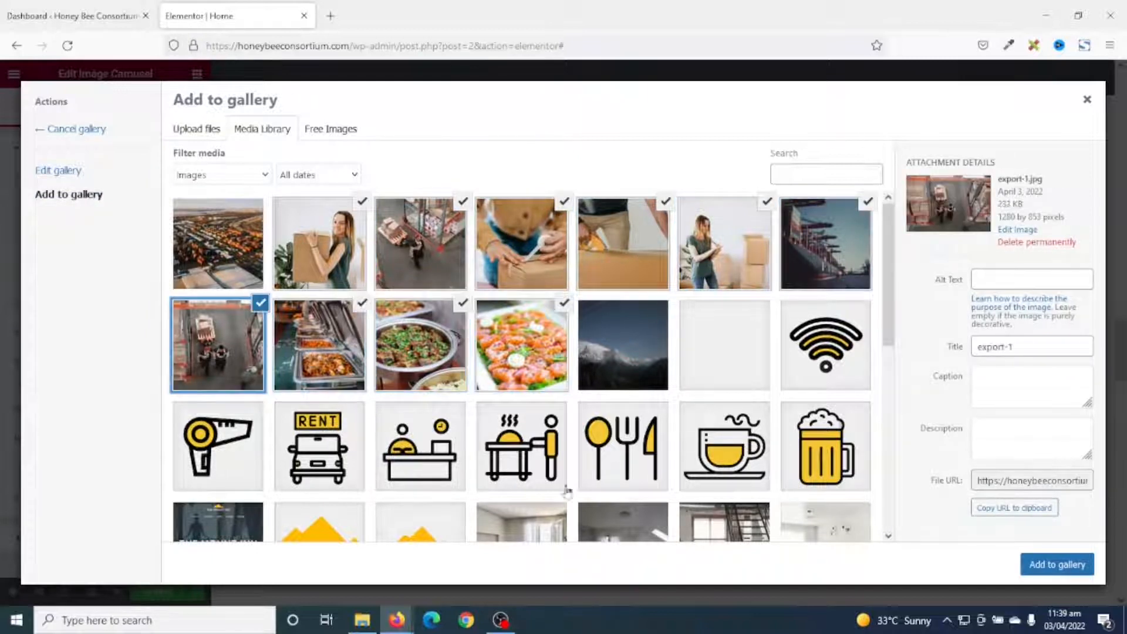
left_click(1043, 565)
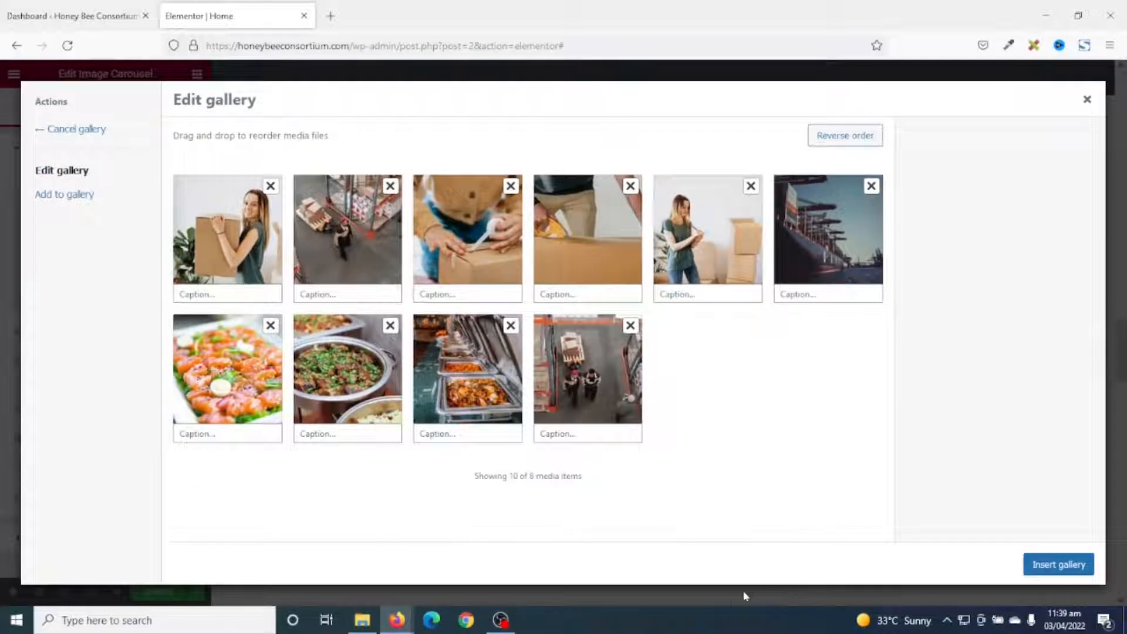
Reorder the images (food bowl third, warehouse aisle fourth, buffet trays fifth) and insert the gallery.
left_click_drag(313, 385, 480, 246)
left_click_drag(468, 402, 768, 288)
left_click(824, 247)
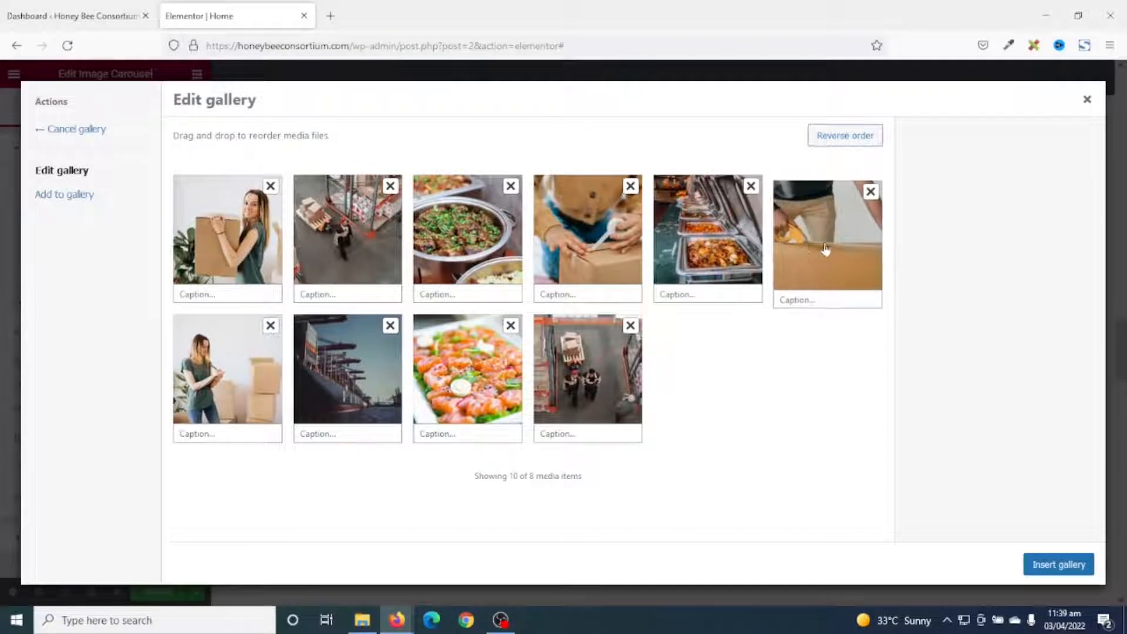
left_click_drag(565, 402, 612, 273)
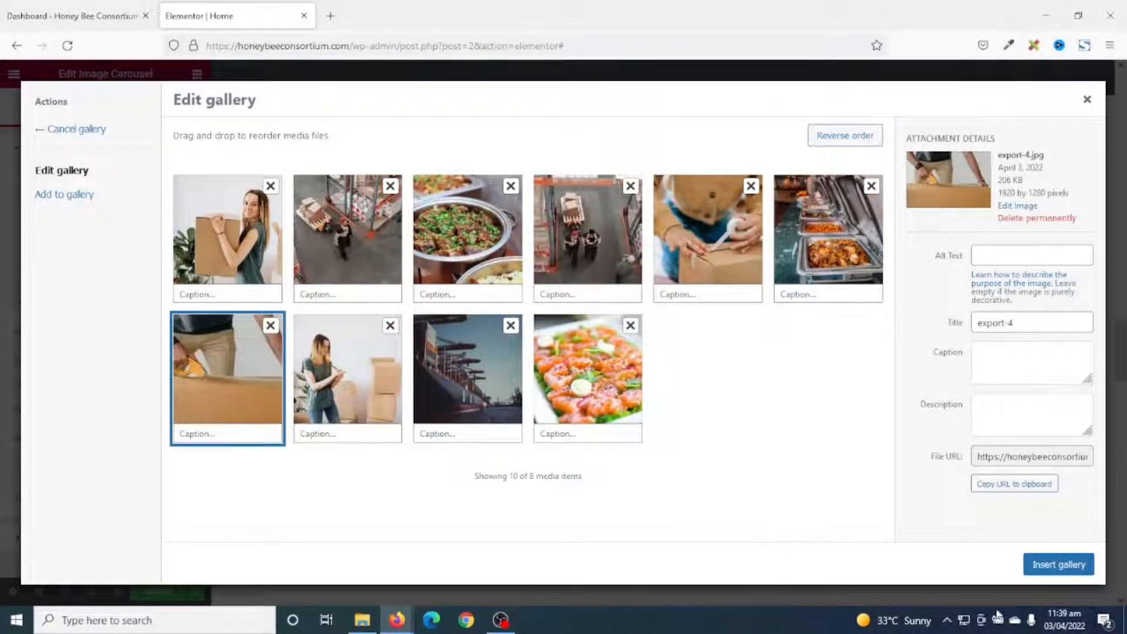
left_click(1048, 567)
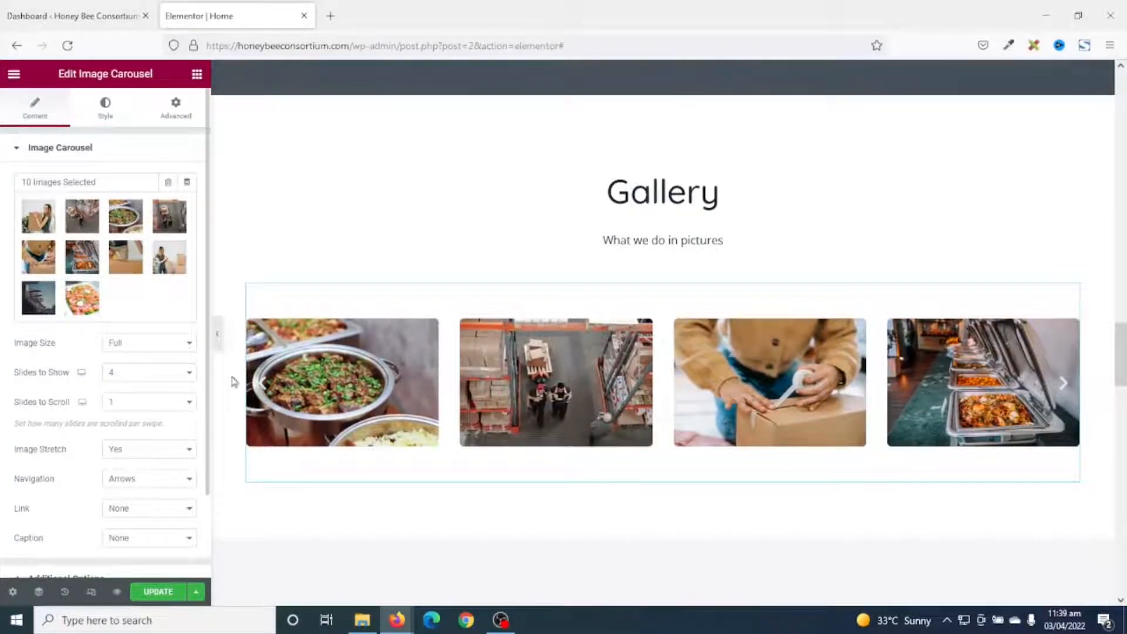
Try 3 slides shown and scrolled, then reset Slides to Show to 4 and Slides to Scroll to 1.
left_click(138, 375)
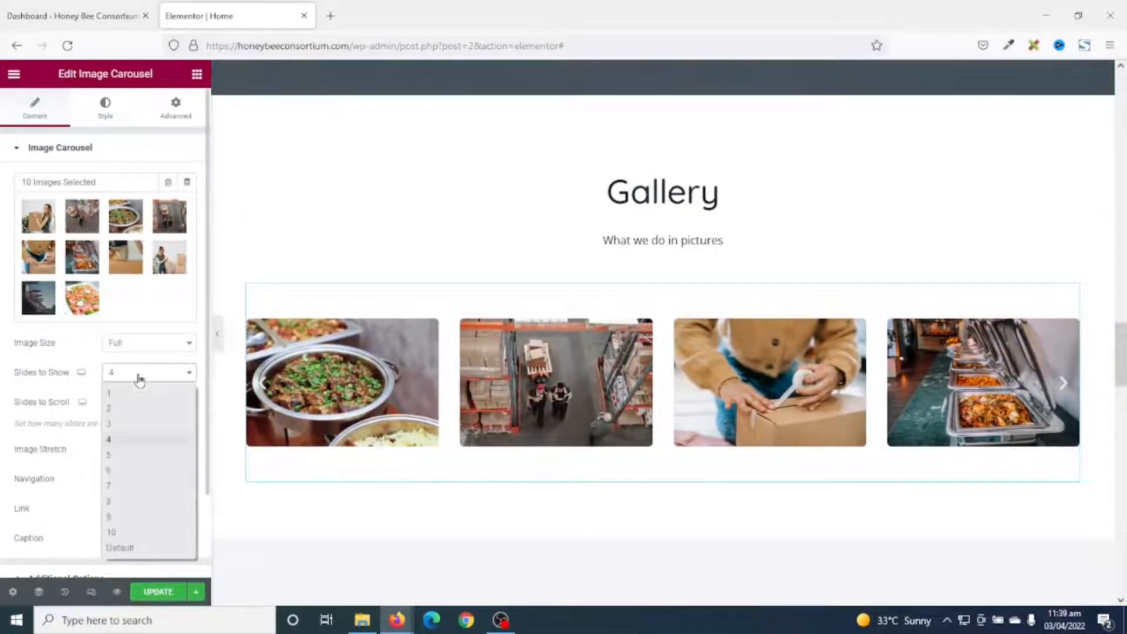
left_click(125, 423)
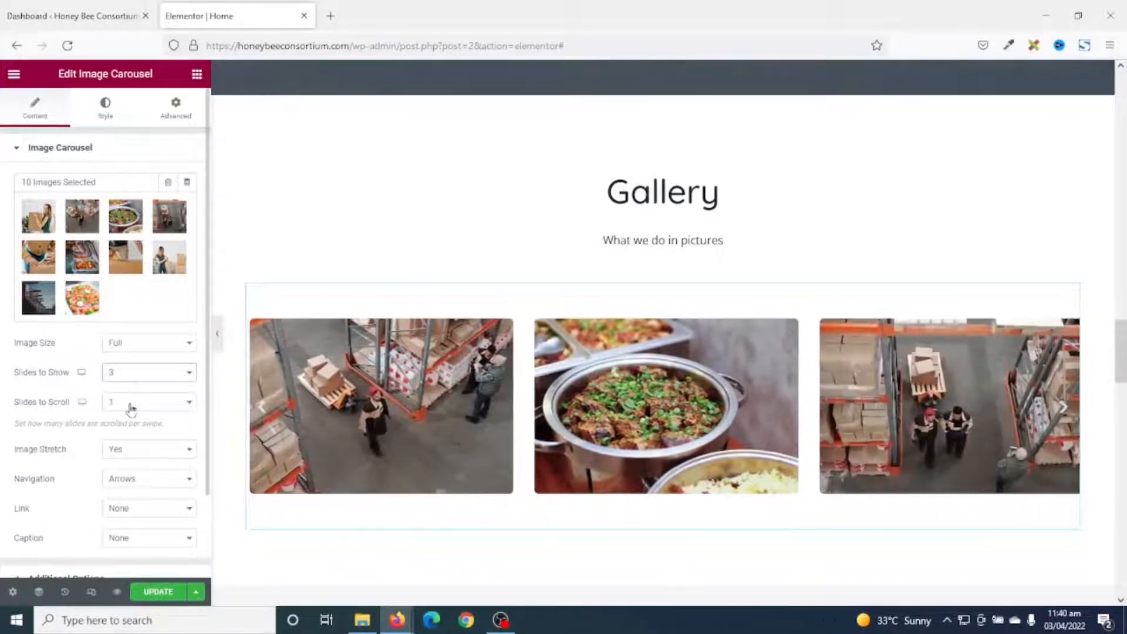
left_click(130, 410)
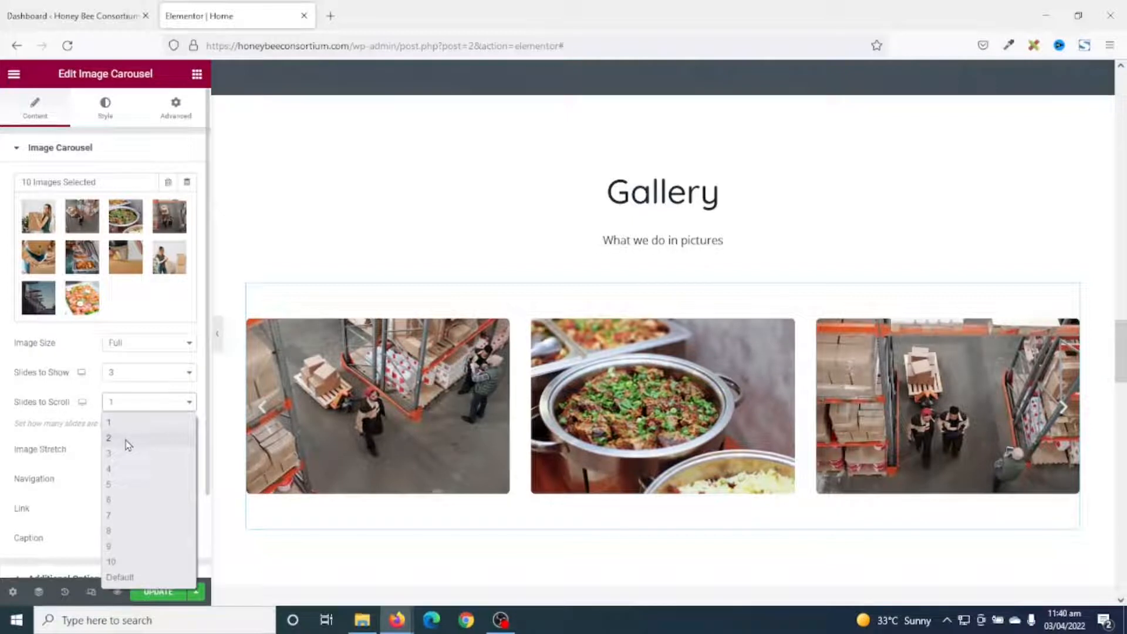
left_click(122, 456)
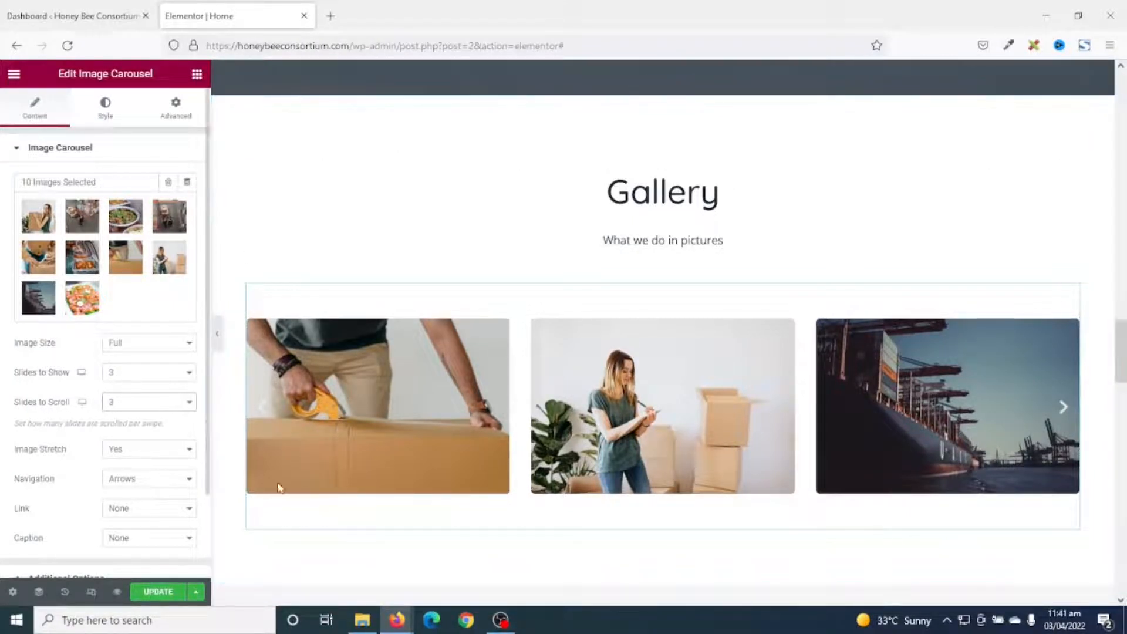
left_click(155, 380)
left_click(137, 439)
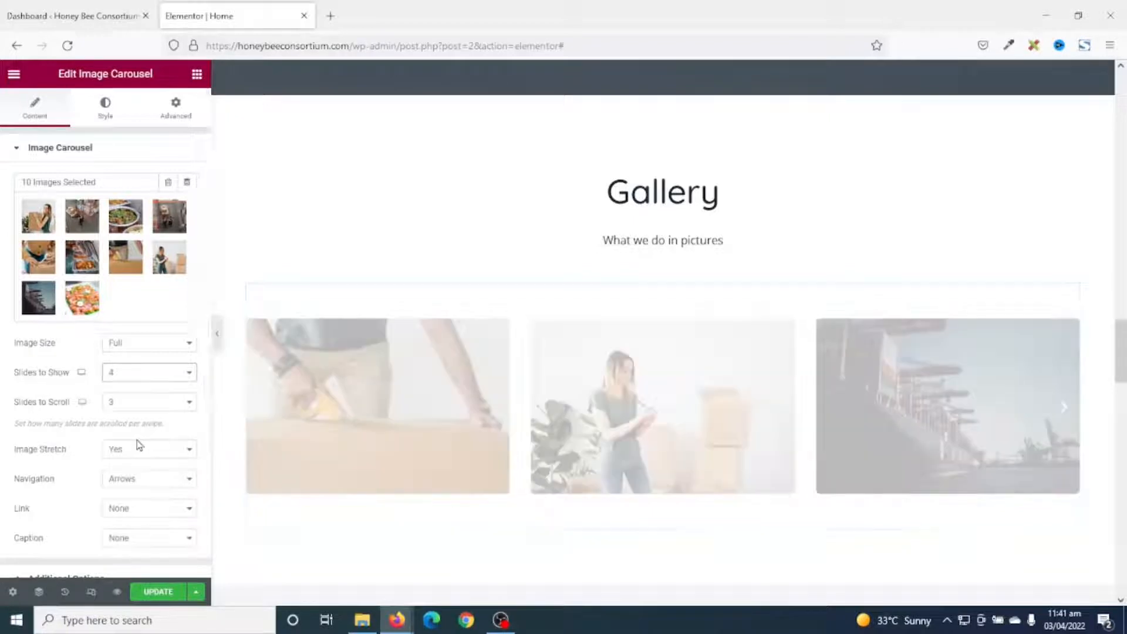
left_click(139, 404)
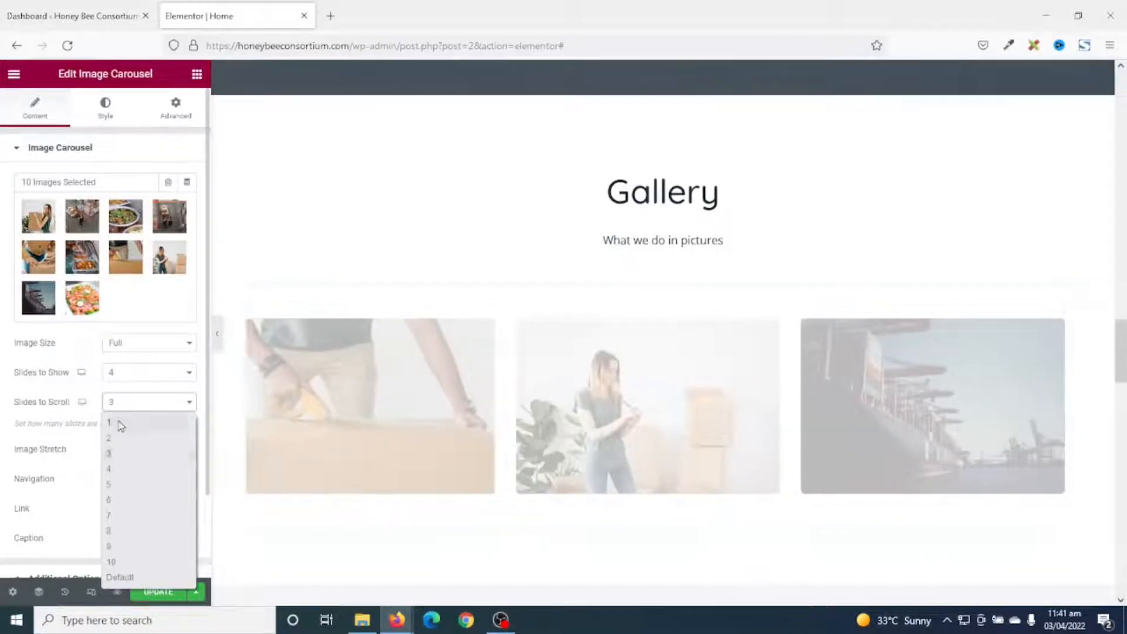
left_click(130, 422)
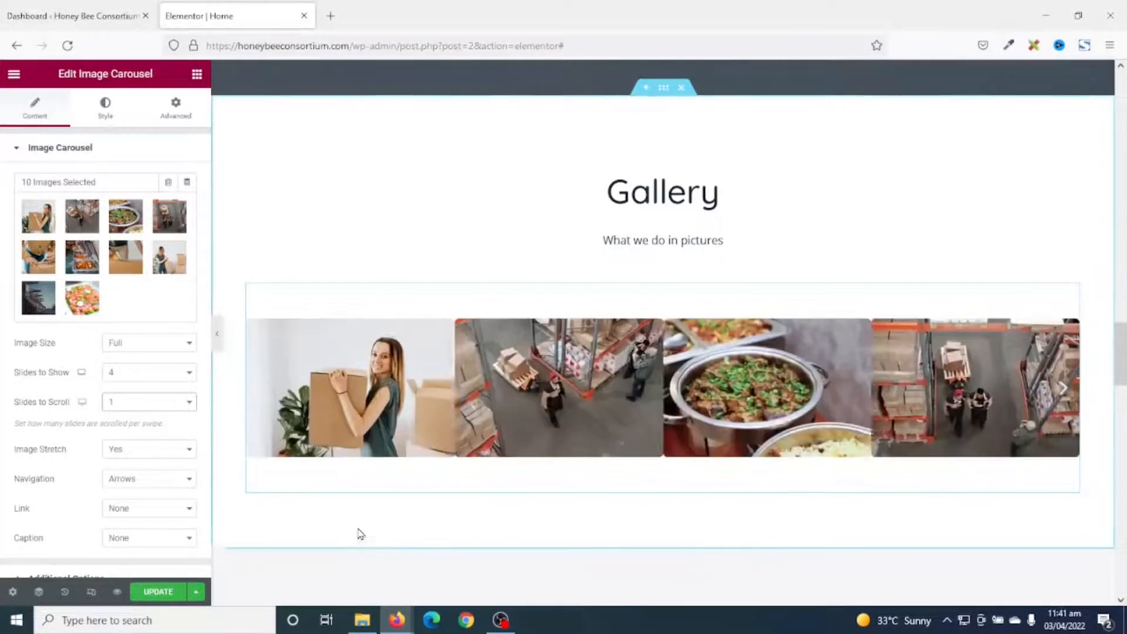
Delete the Packages heading section and the room-card section below the Gallery.
scroll(646, 503, "down", 1)
scroll(662, 516, "down", 12)
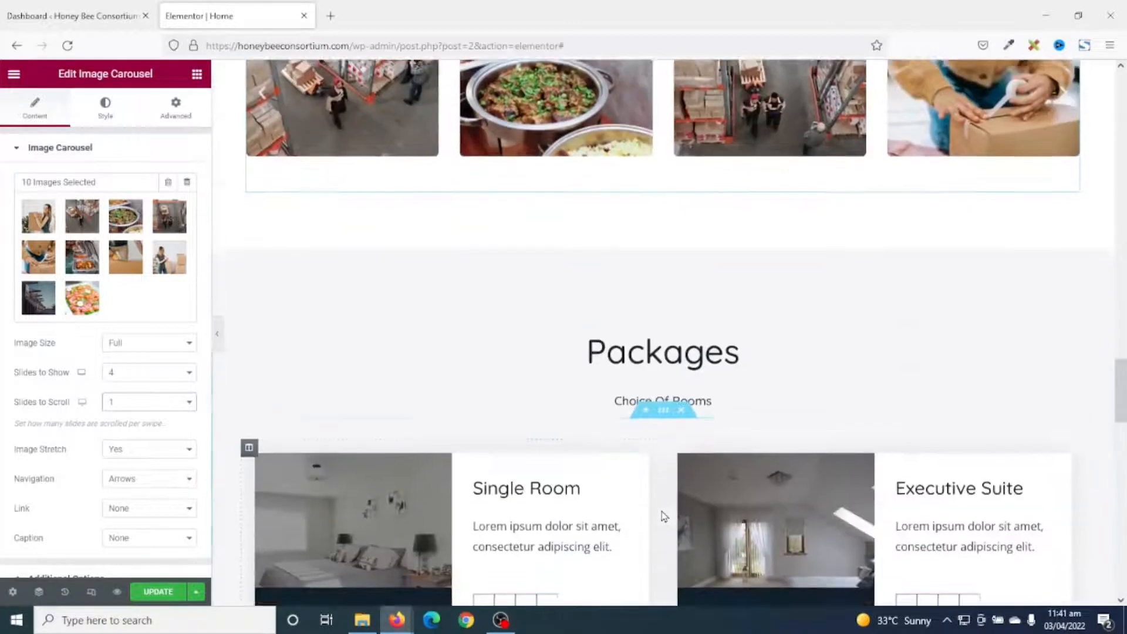
scroll(623, 497, "up", 10)
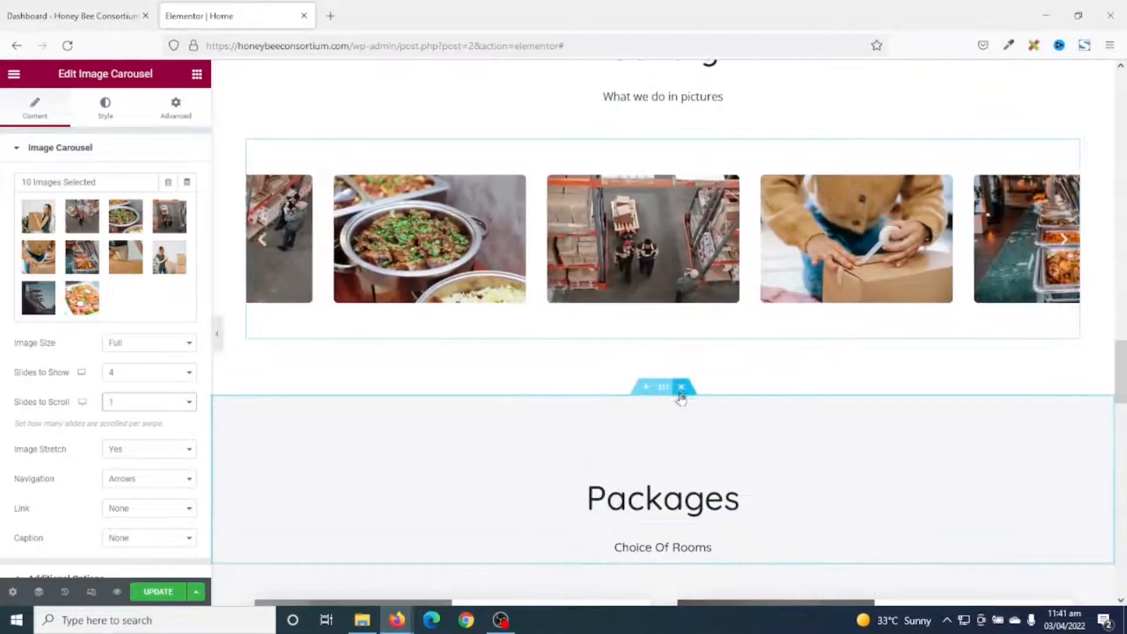
left_click(681, 386)
scroll(642, 512, "down", 4)
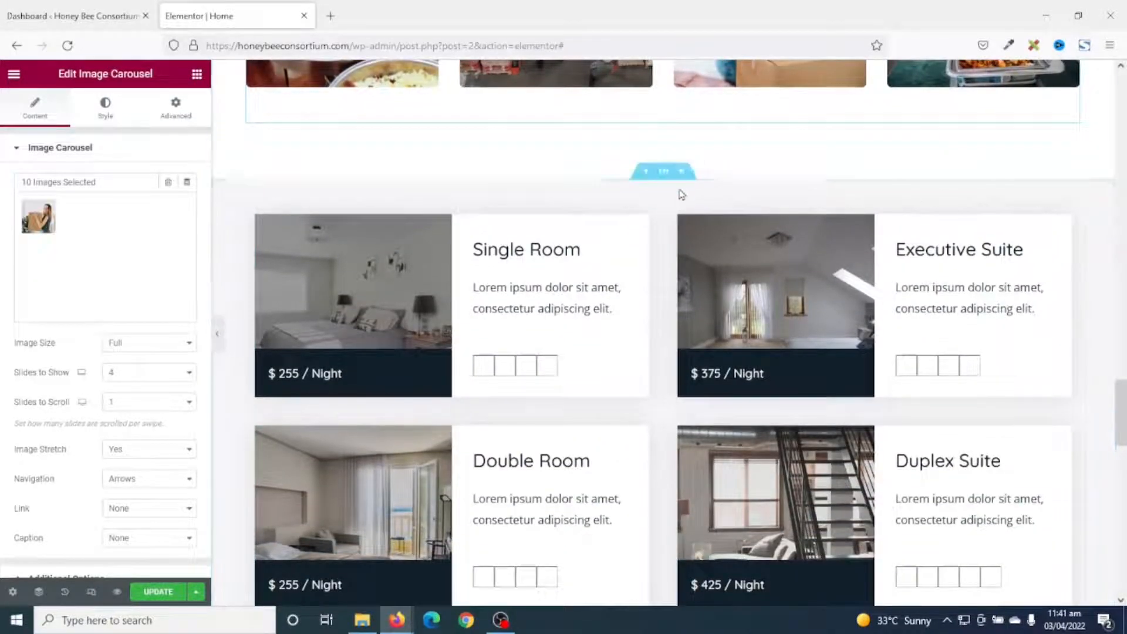
left_click(681, 171)
scroll(711, 512, "up", 3)
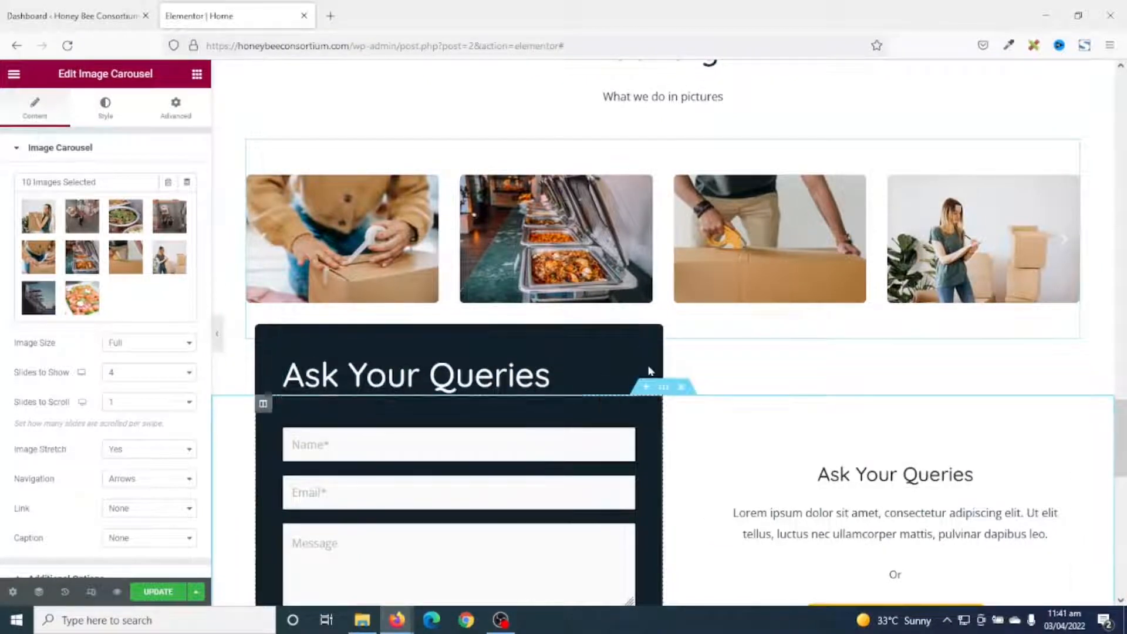
scroll(742, 269, "up", 1)
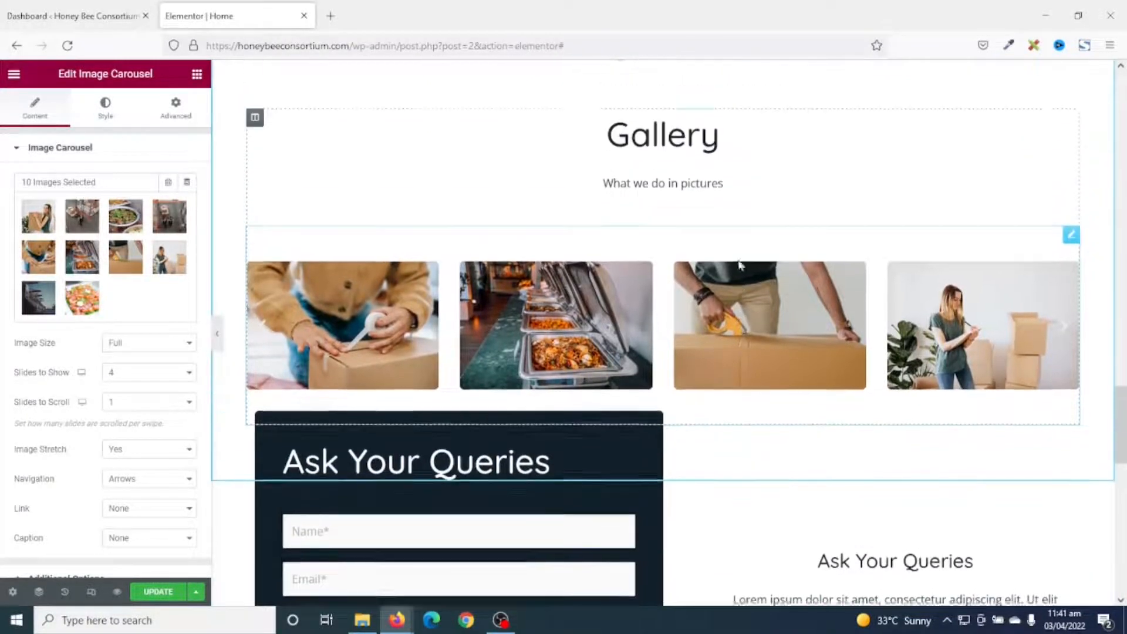
scroll(741, 522, "up", 2)
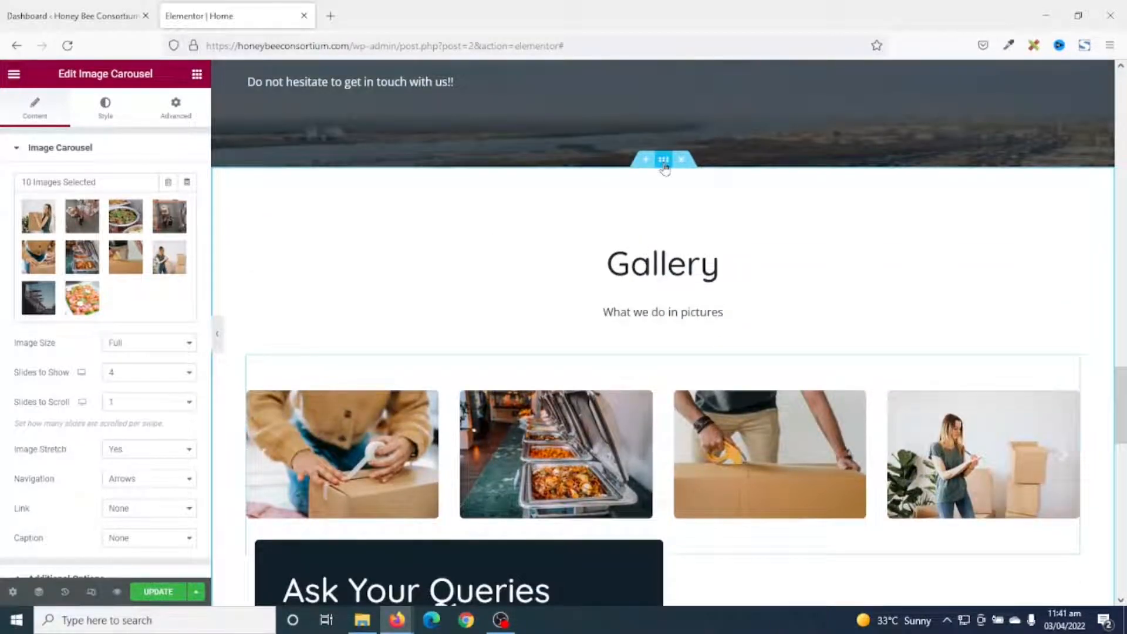
Raise the Gallery section's bottom padding to 140 px, keeping 100 top and 50 sides.
left_click(664, 167)
left_click(185, 115)
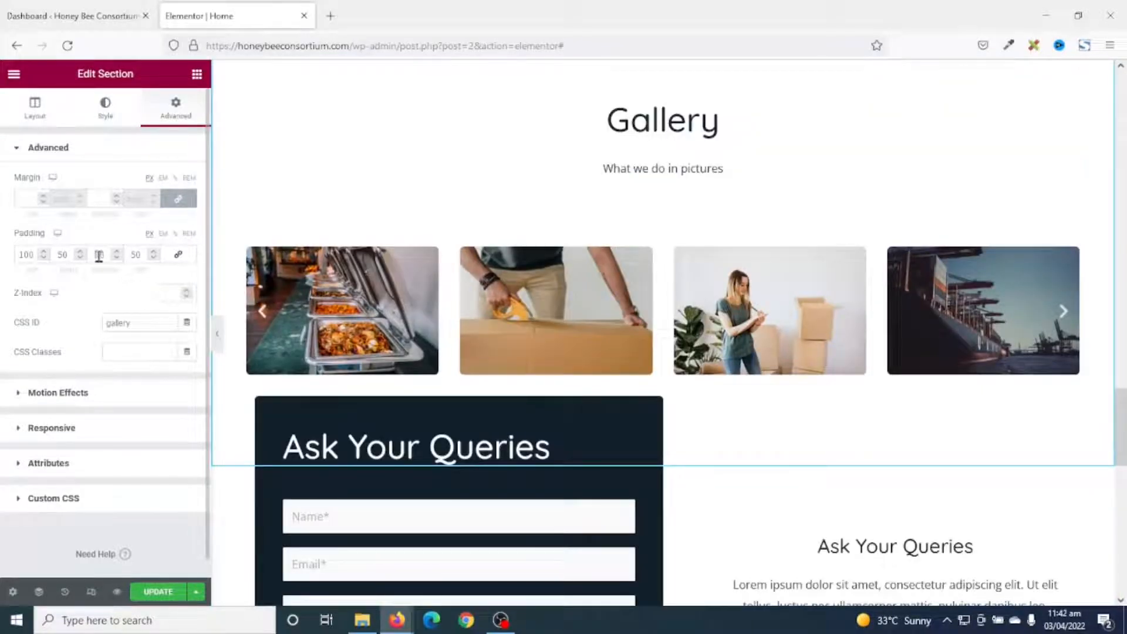
left_click(99, 256)
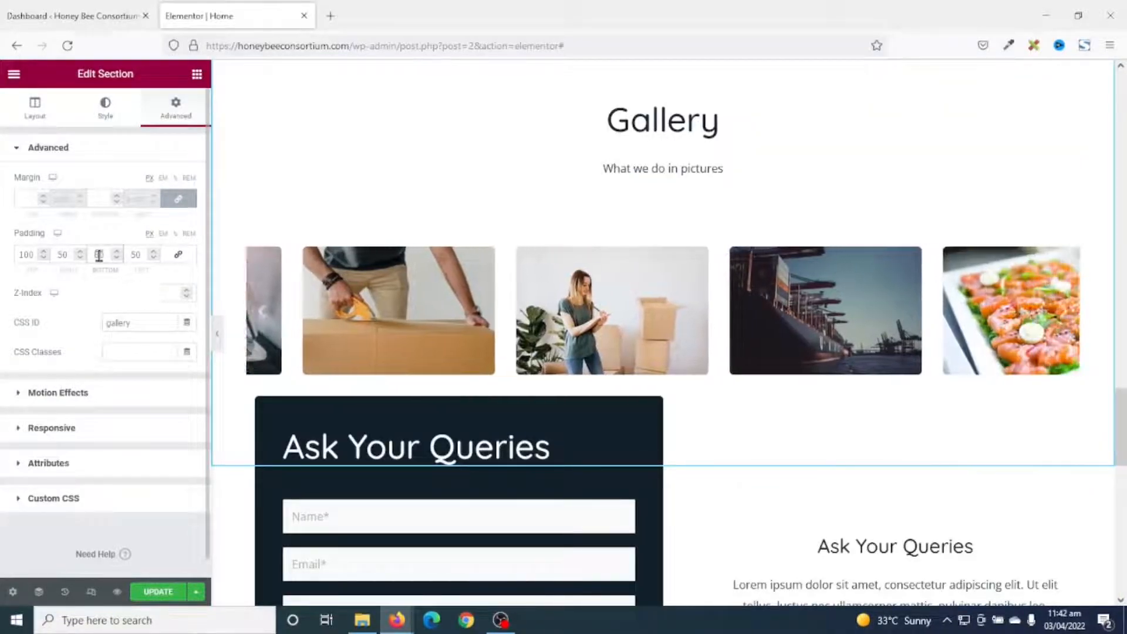
type("80")
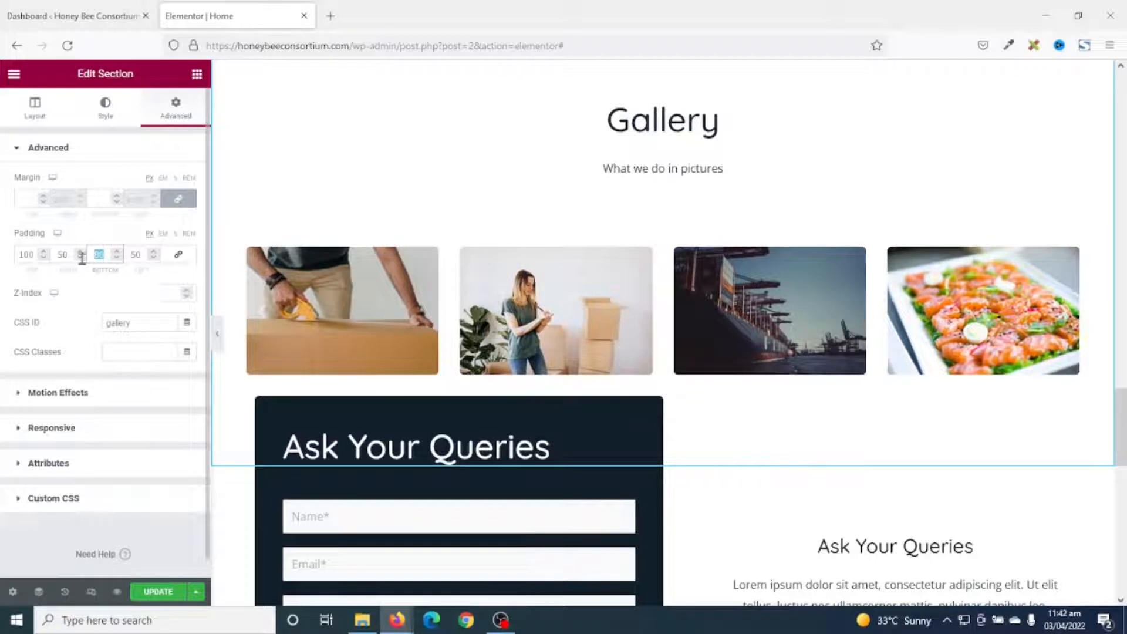
type("120")
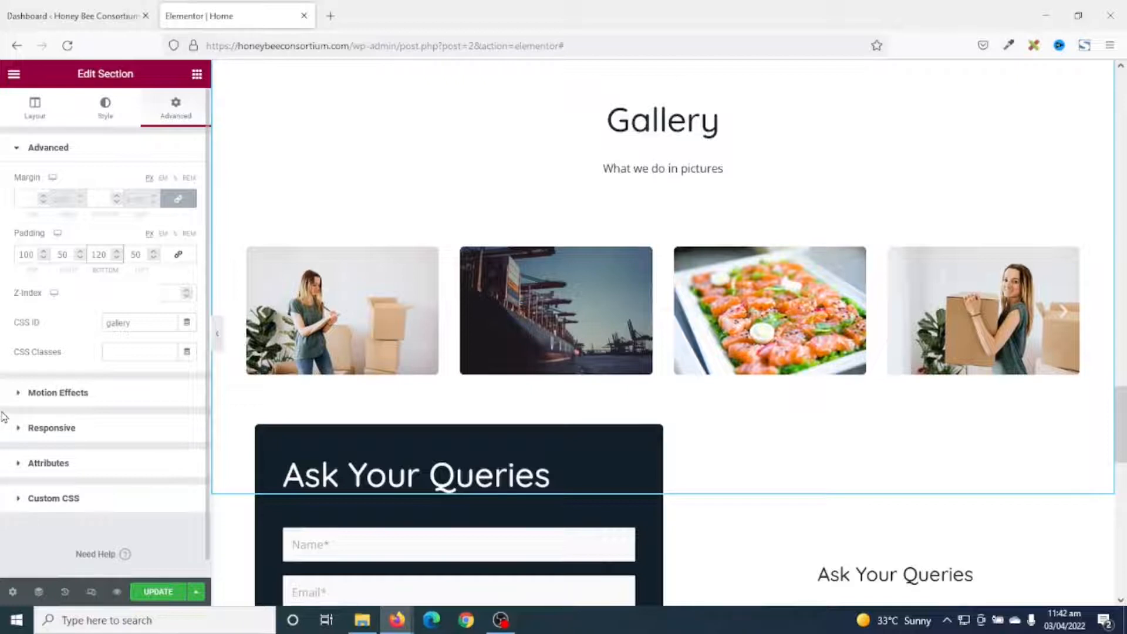
key("Up")
key("Up")
key("Up")
key("Up")
key("Up")
key("Up")
key("Up")
key("Up")
key("Up")
key("Up")
key("Up")
key("Up")
key("Up")
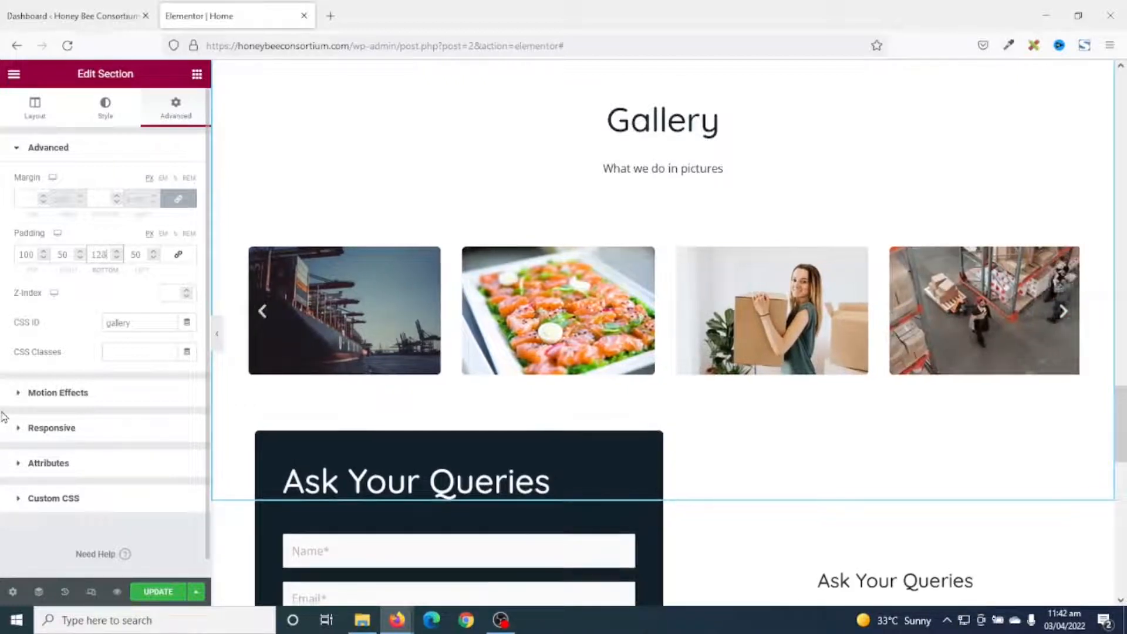
key("Up")
key("Up")
key("Up")
key("Up")
key("Up")
key("Up")
key("Up")
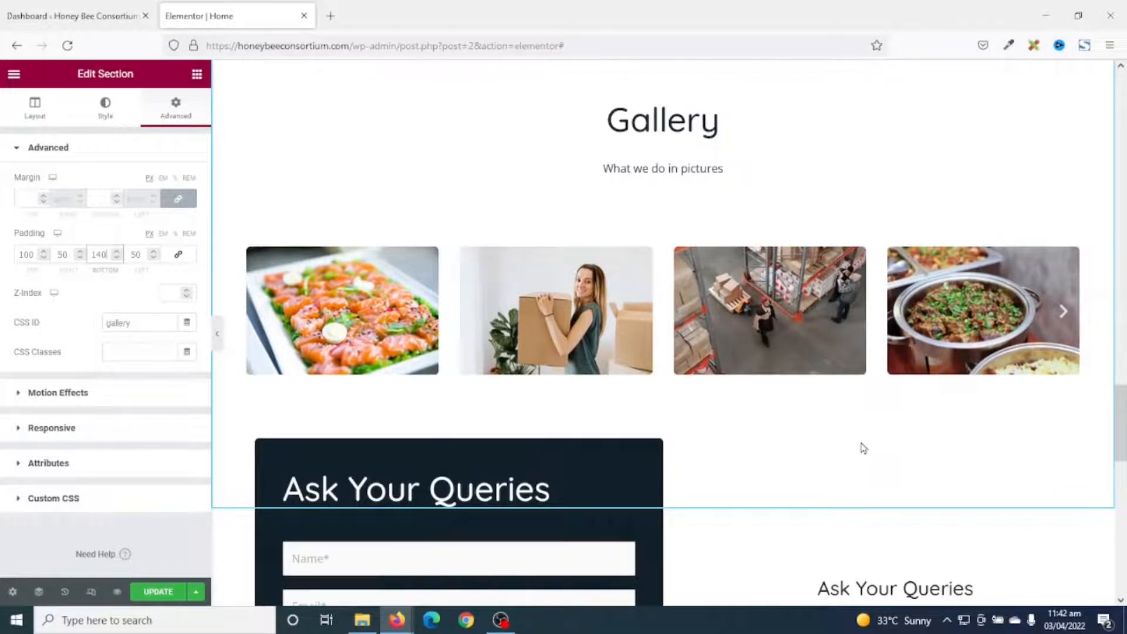
scroll(700, 104, "up", 1)
scroll(707, 274, "down", 2)
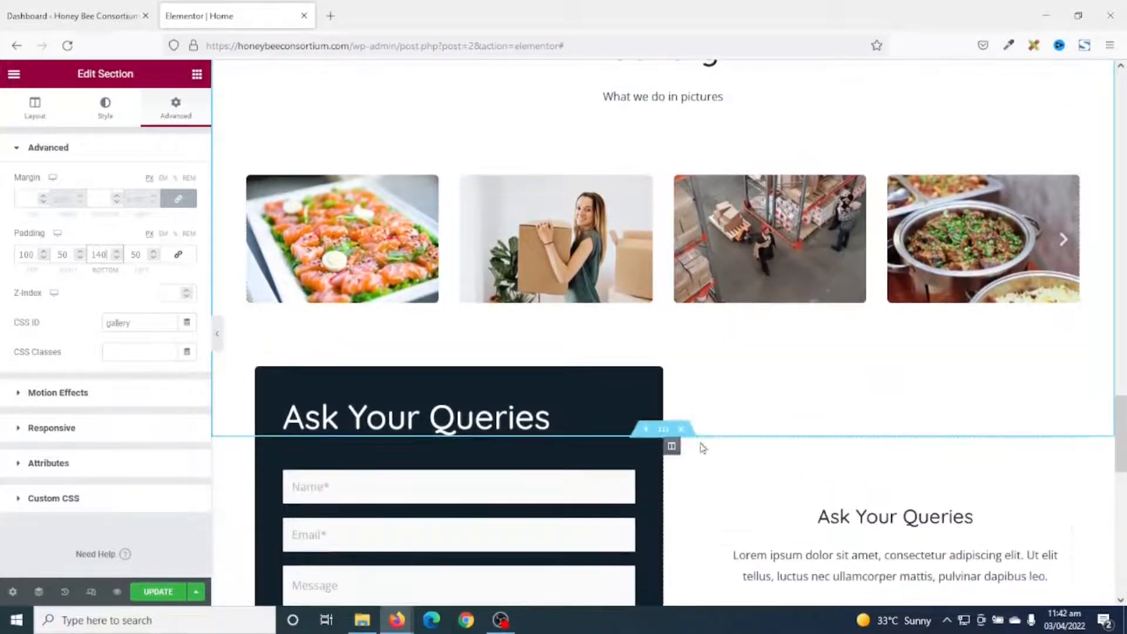
scroll(761, 517, "down", 1)
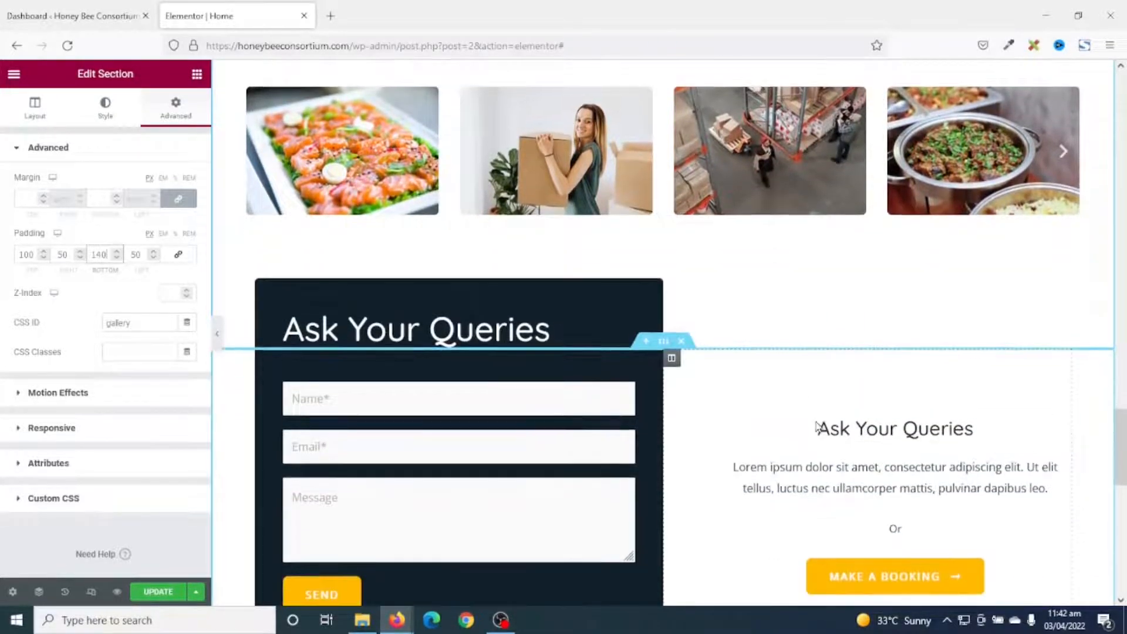
scroll(816, 428, "down", 2)
scroll(816, 428, "up", 4)
scroll(816, 428, "down", 2)
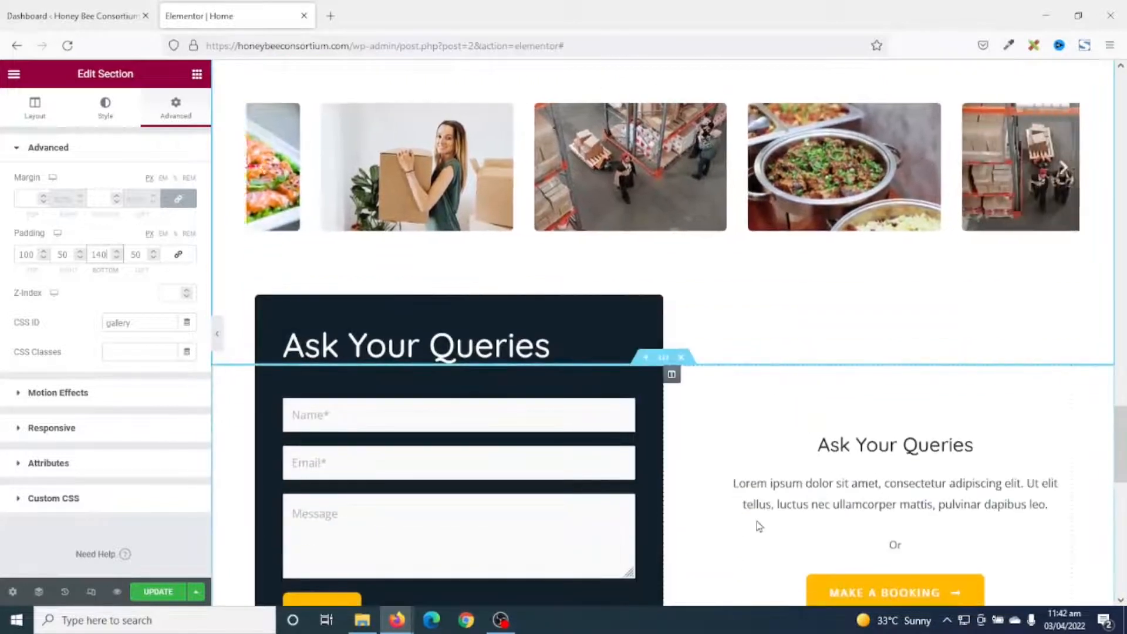
scroll(773, 523, "up", 4)
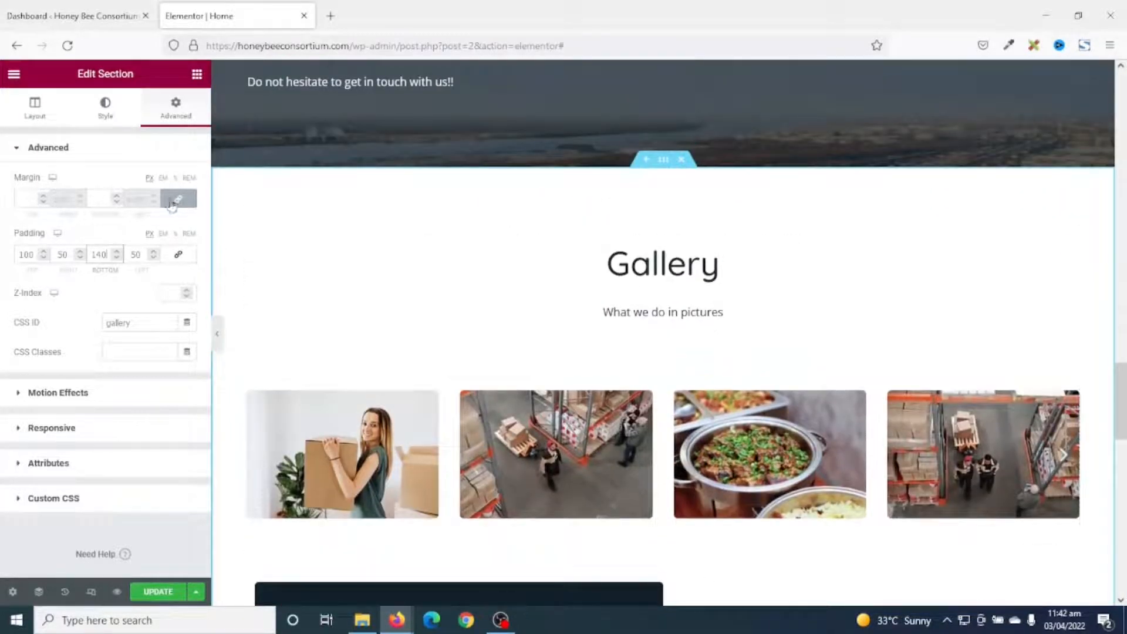
left_click(106, 111)
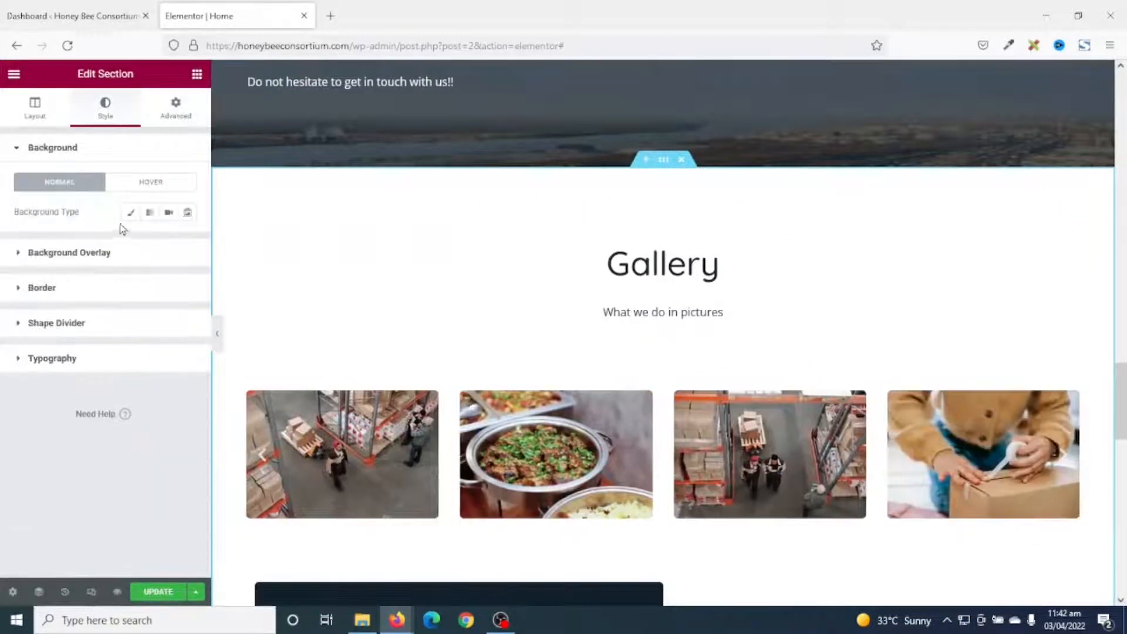
left_click(130, 215)
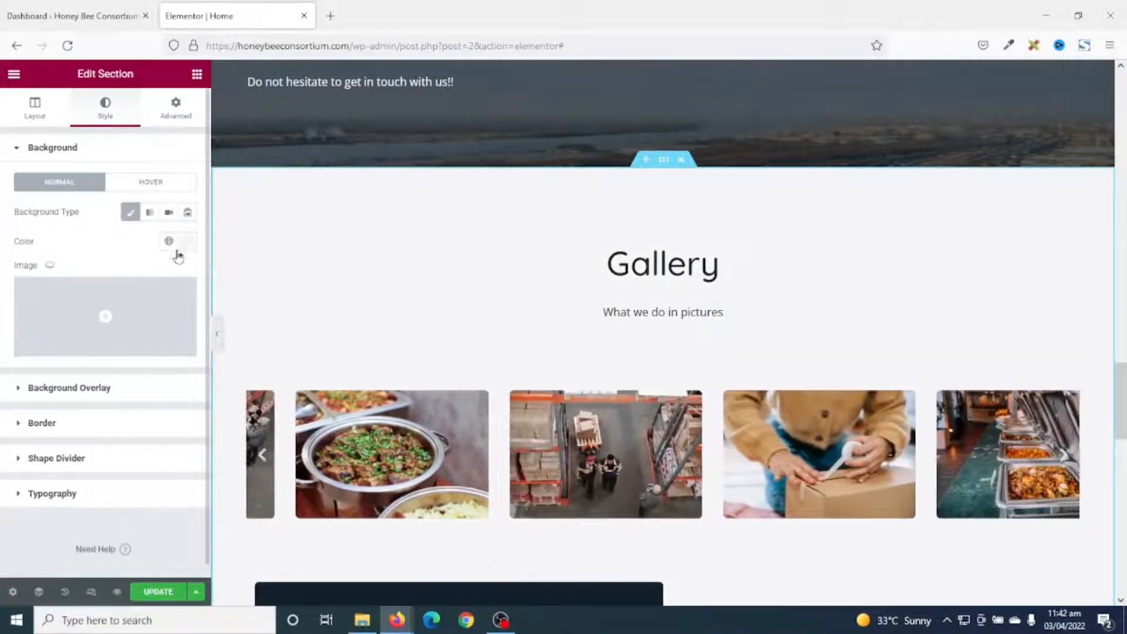
scroll(878, 331, "down", 5)
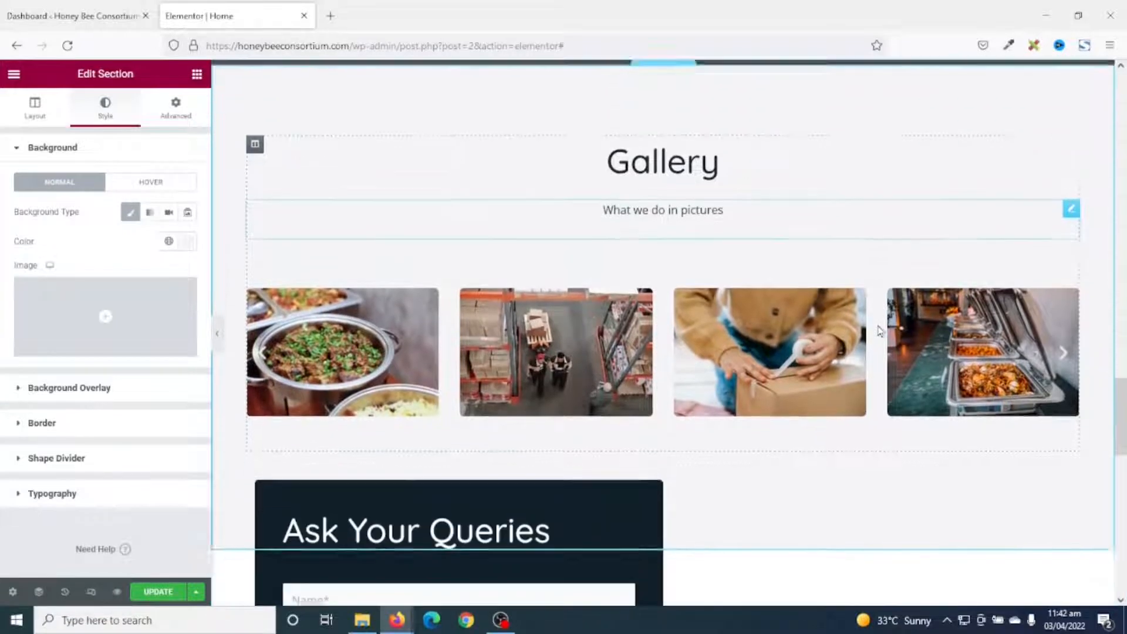
scroll(879, 331, "up", 5)
scroll(881, 331, "up", 2)
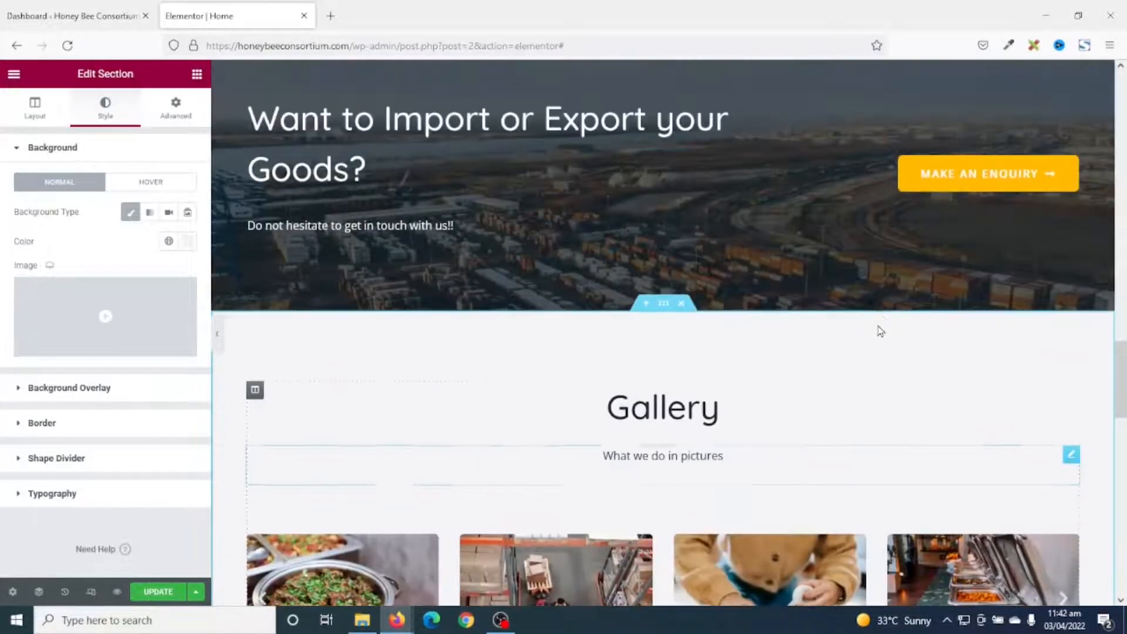
scroll(898, 370, "down", 8)
scroll(816, 426, "down", 2)
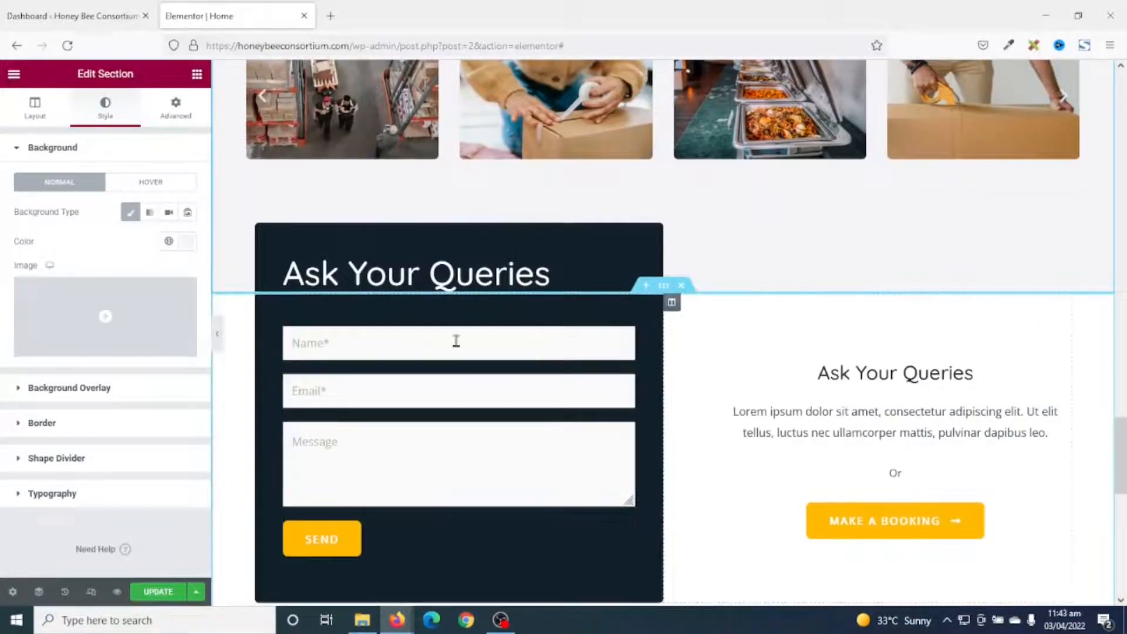
scroll(738, 408, "up", 7)
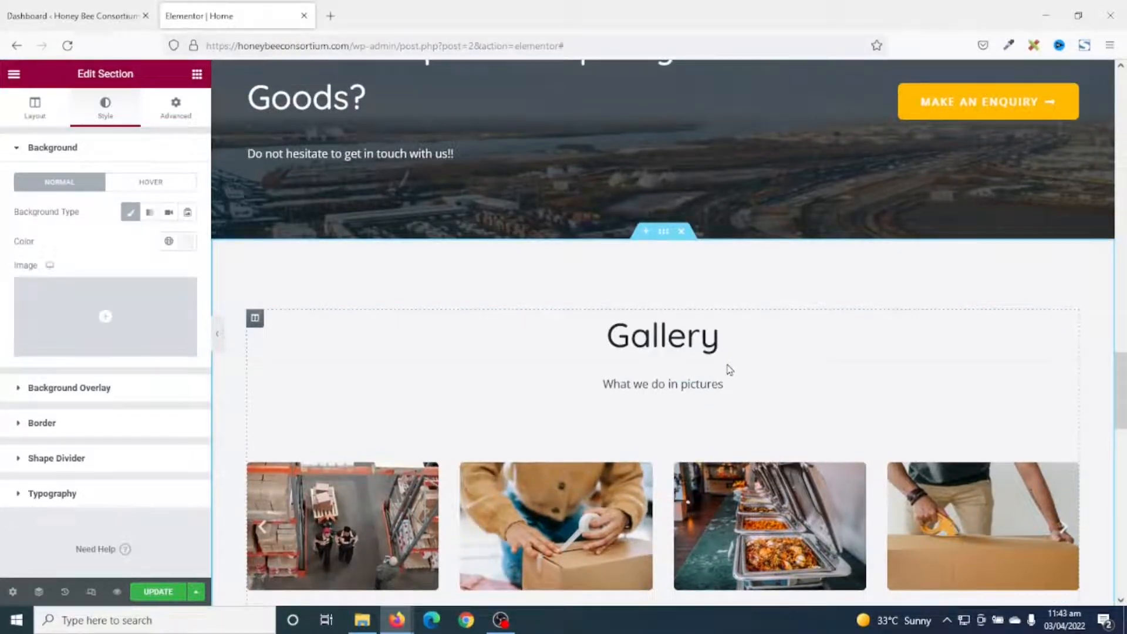
scroll(669, 311, "down", 1)
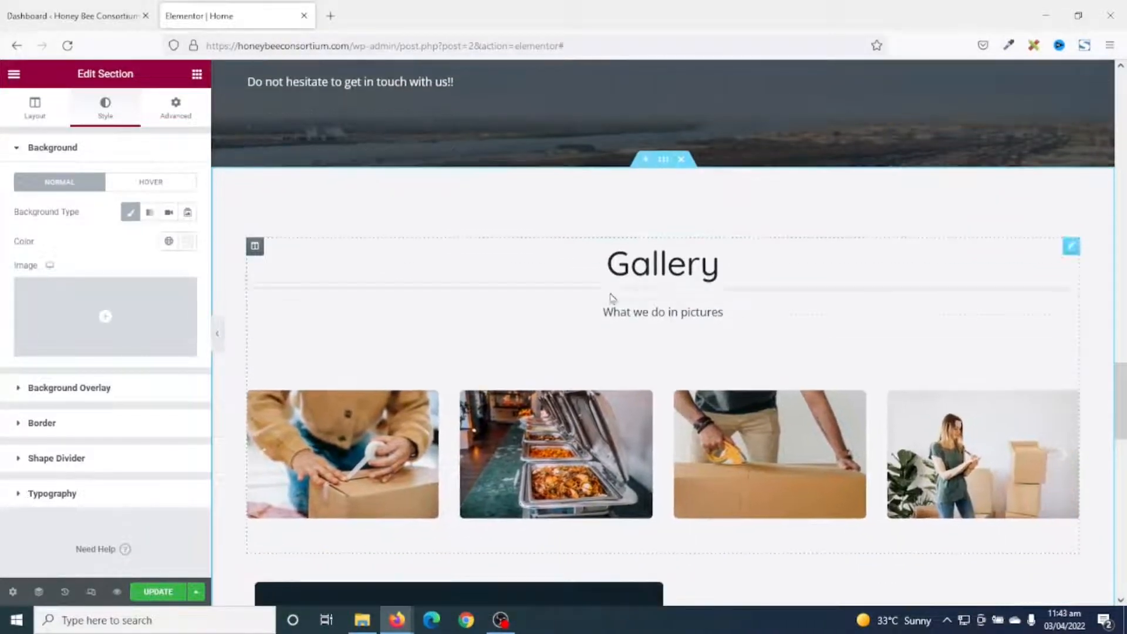
scroll(609, 297, "up", 3)
scroll(607, 305, "up", 1)
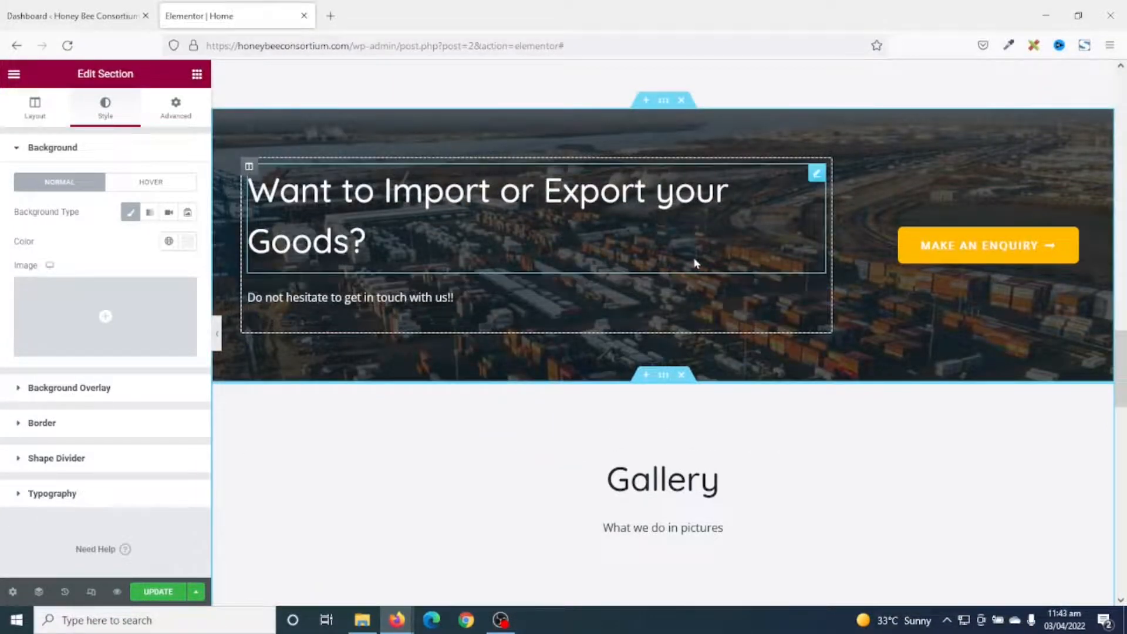
scroll(693, 261, "down", 2)
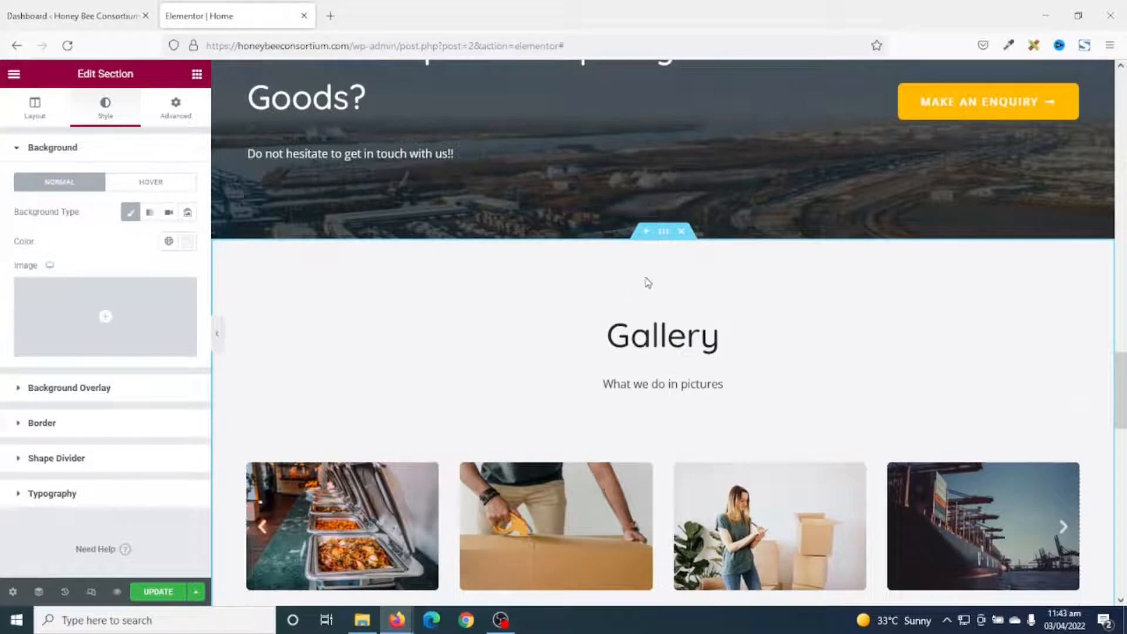
Insert an empty two-column section between the port-photo banner and the Gallery heading.
left_click(645, 234)
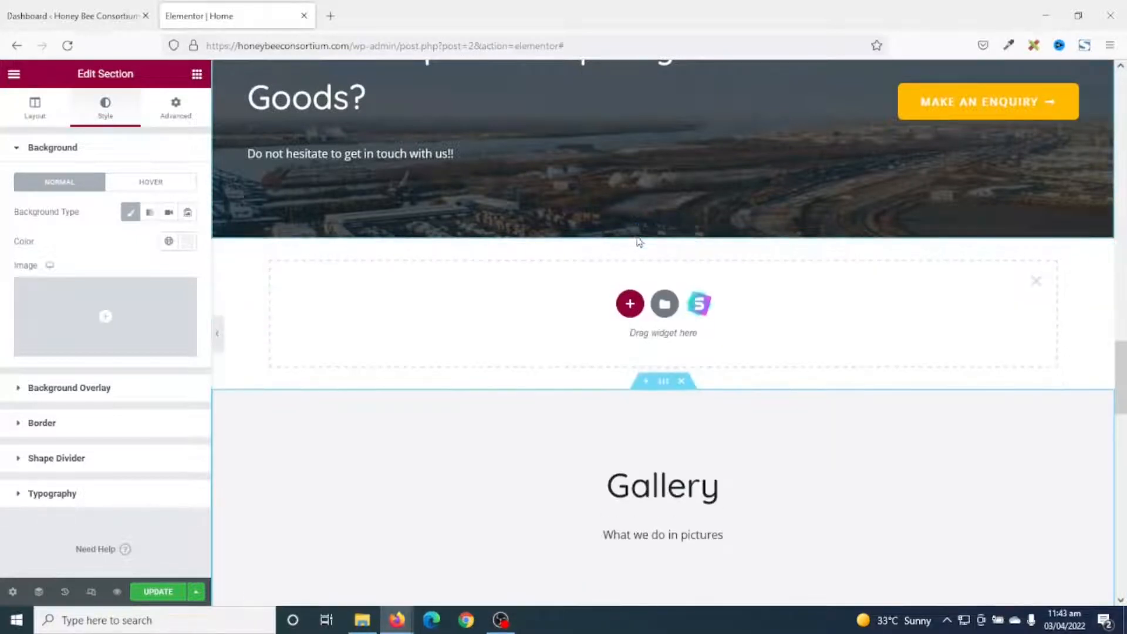
left_click(632, 303)
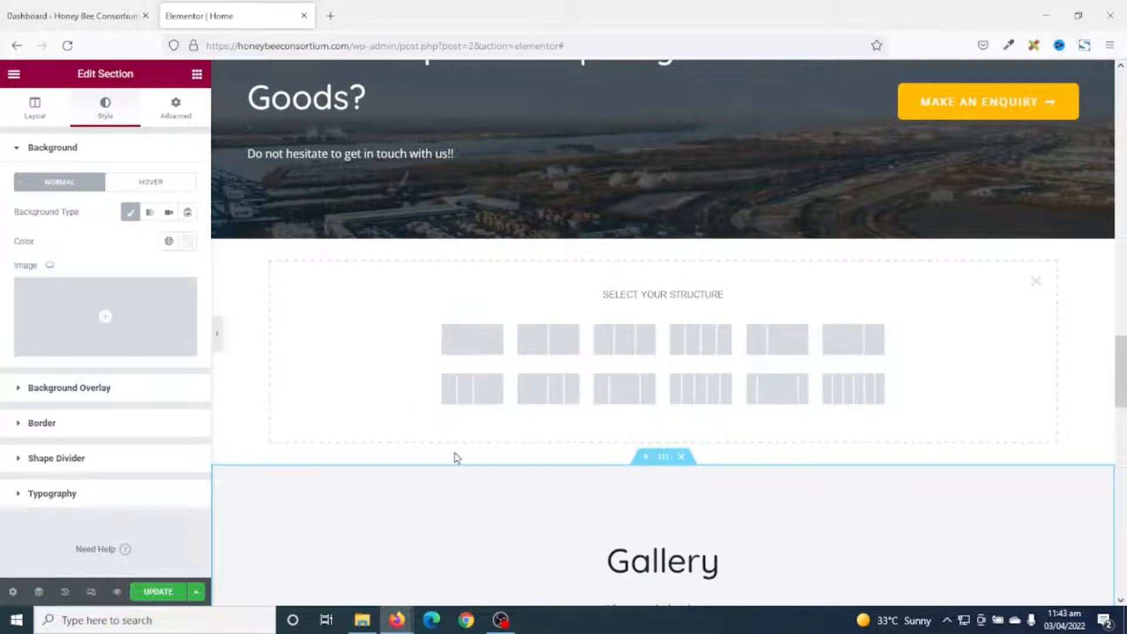
left_click(534, 347)
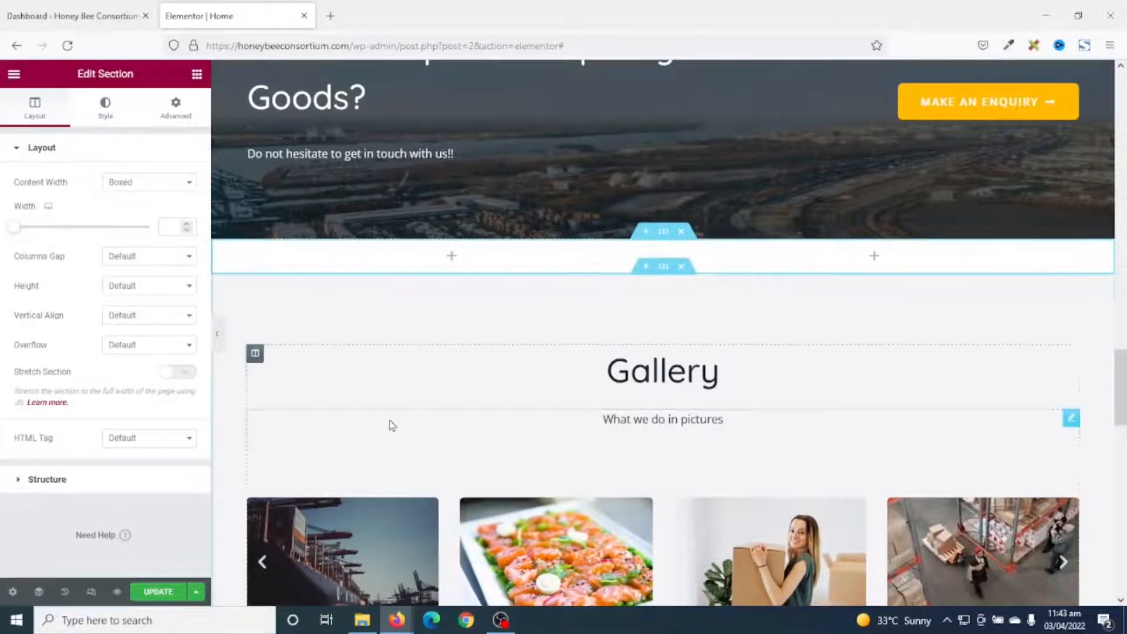
left_click(197, 75)
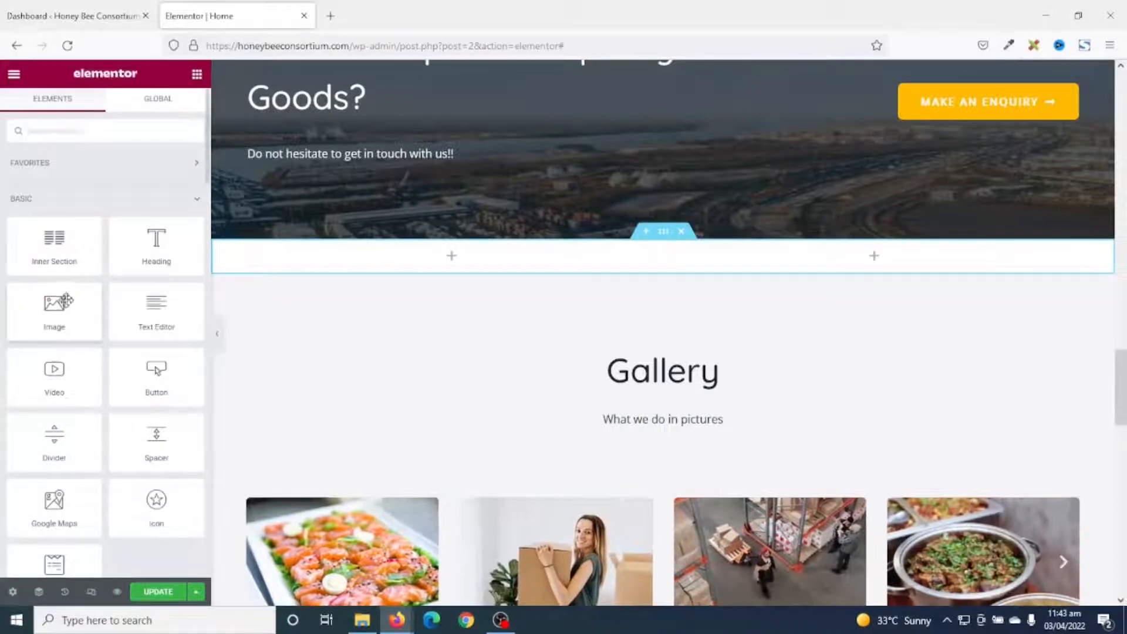
Place an Image widget showing the box-taping photo import-1.jpg in the left column.
left_click_drag(352, 379, 470, 266)
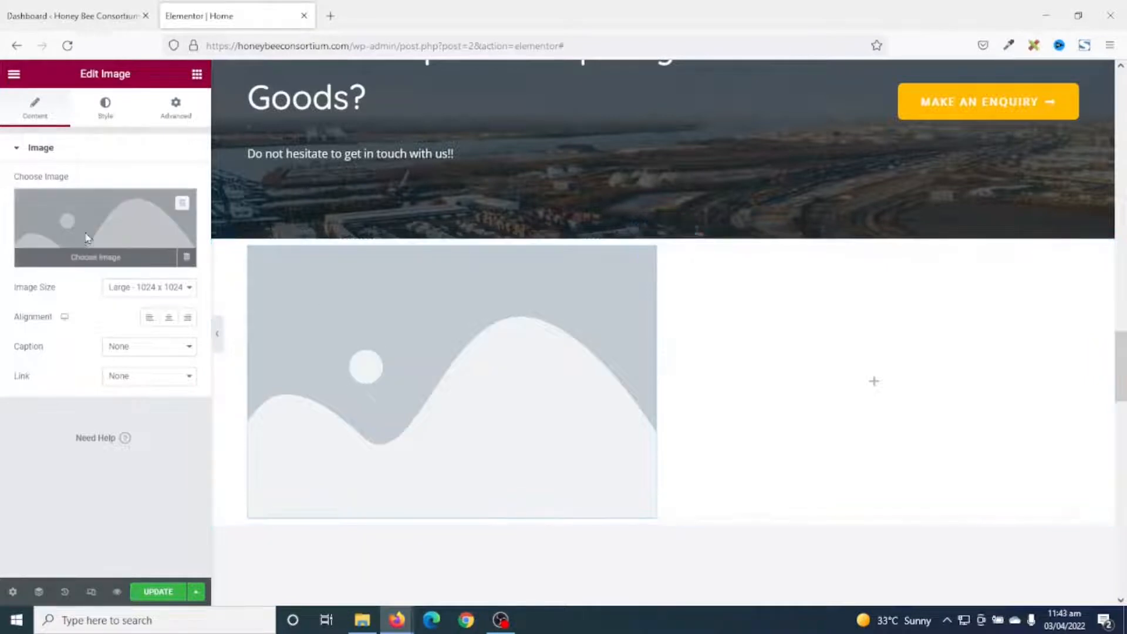
left_click(87, 236)
left_click(511, 258)
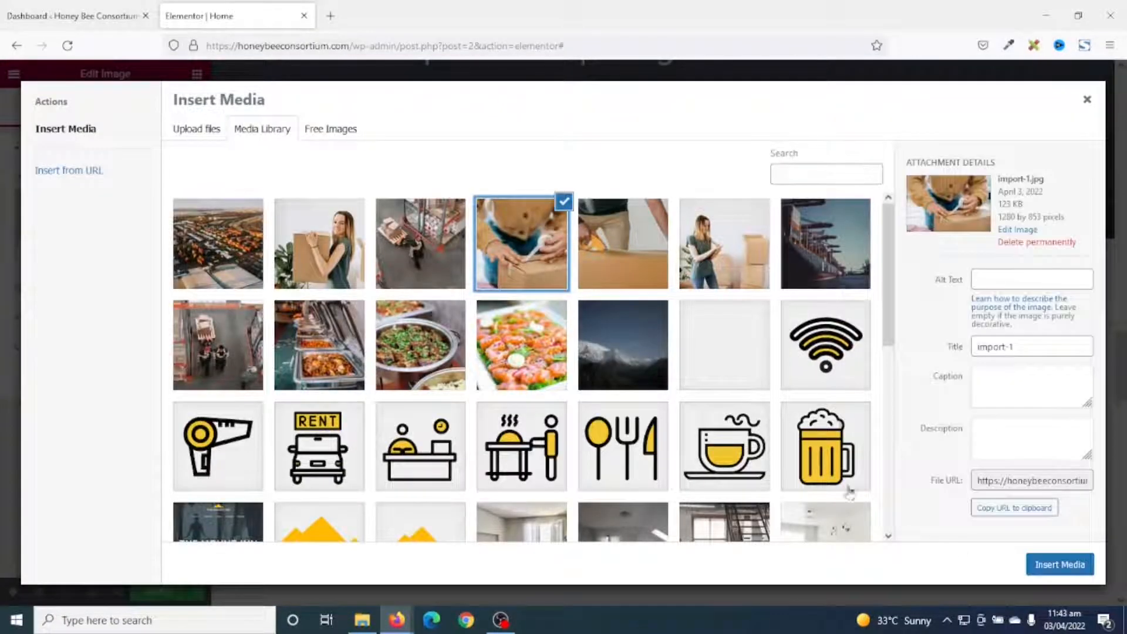
left_click(1081, 570)
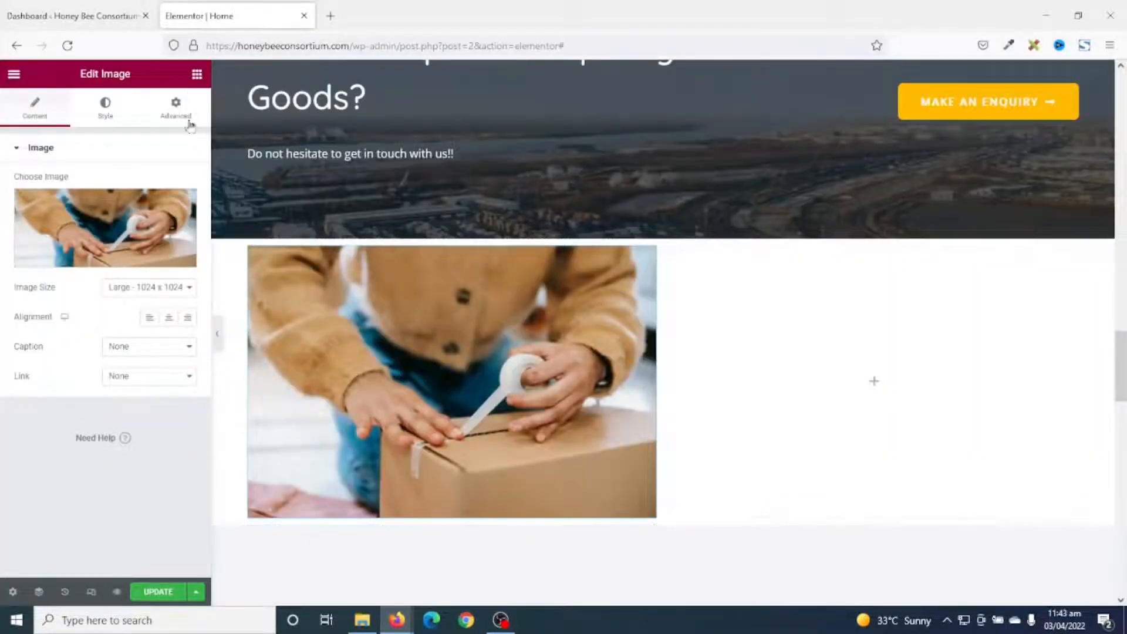
Add a placeholder Heading and a Text Editor paragraph to the right column.
left_click(192, 85)
left_click_drag(137, 247, 875, 367)
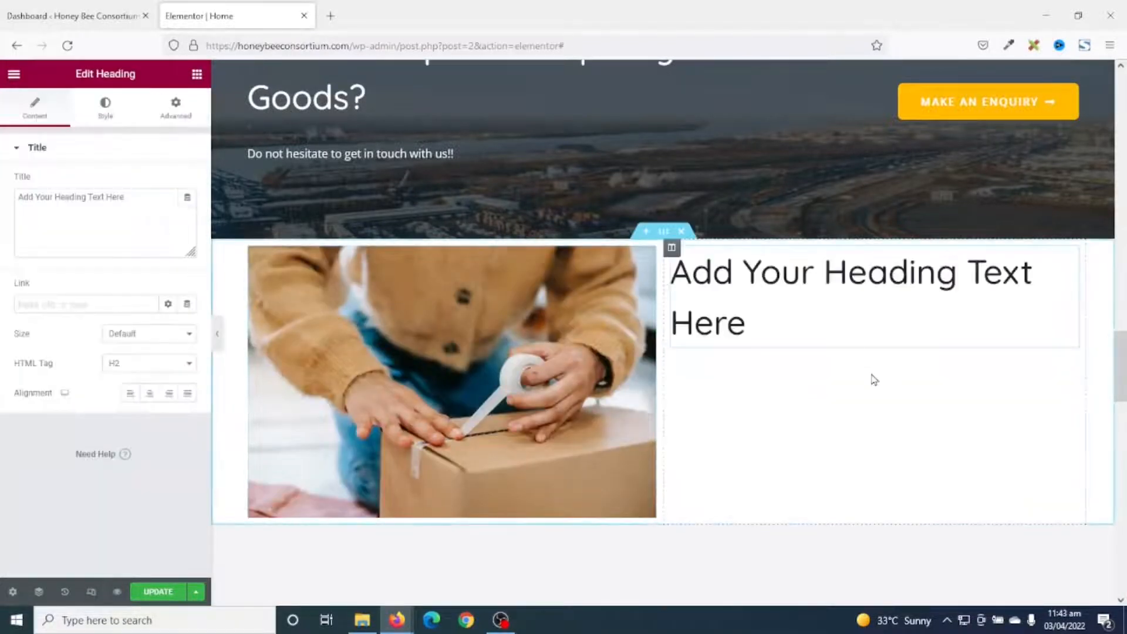
left_click(197, 76)
left_click_drag(156, 309, 798, 339)
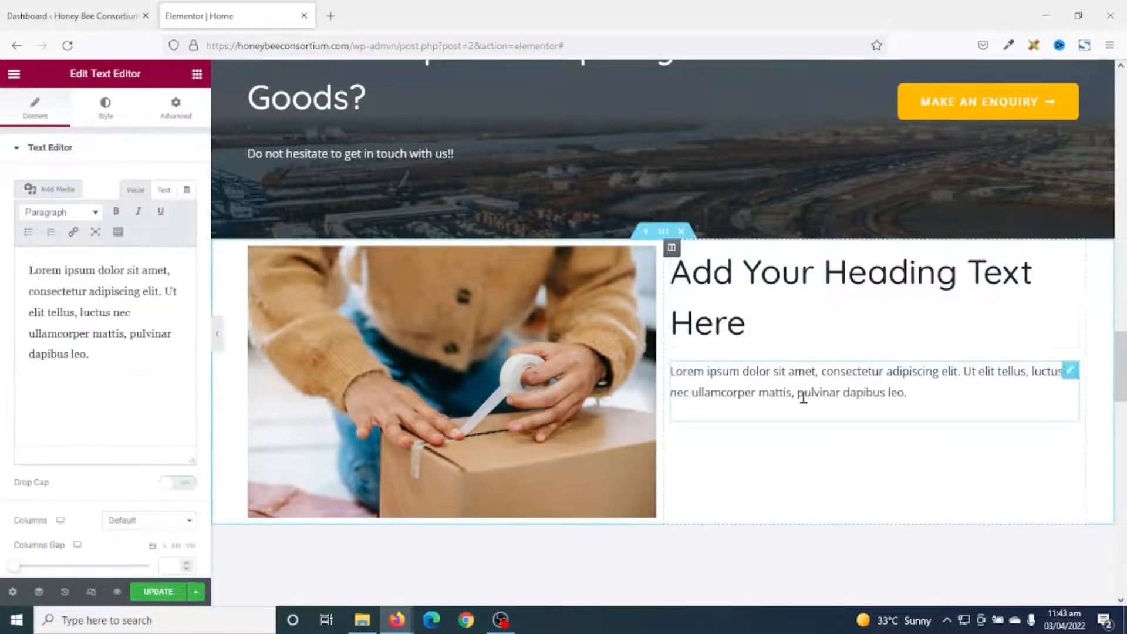
scroll(958, 430, "down", 3)
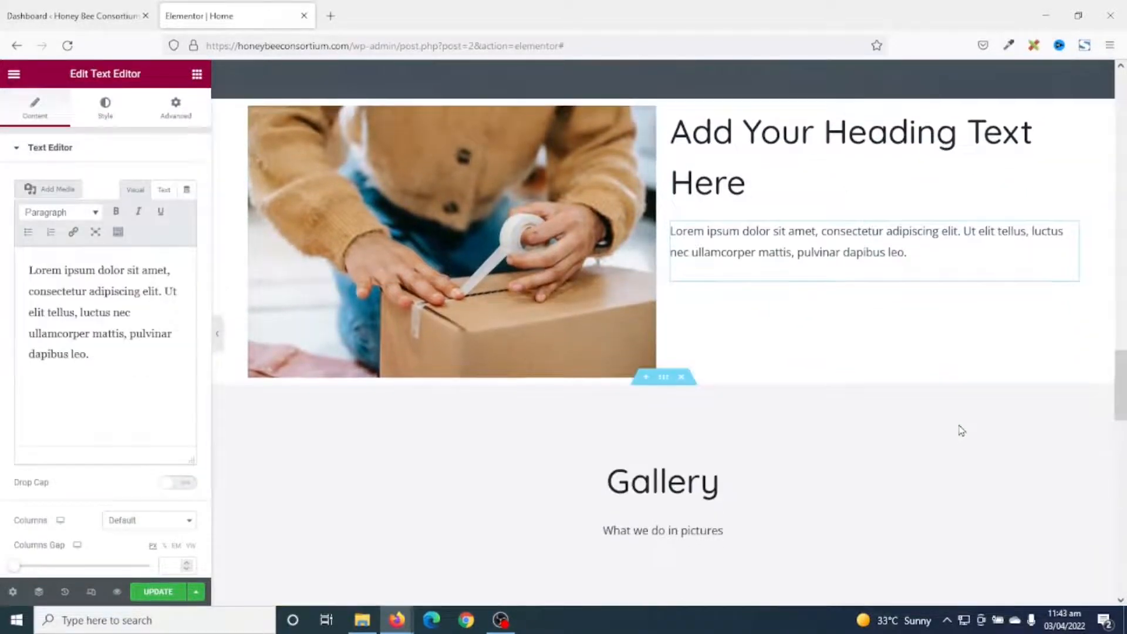
scroll(959, 428, "up", 1)
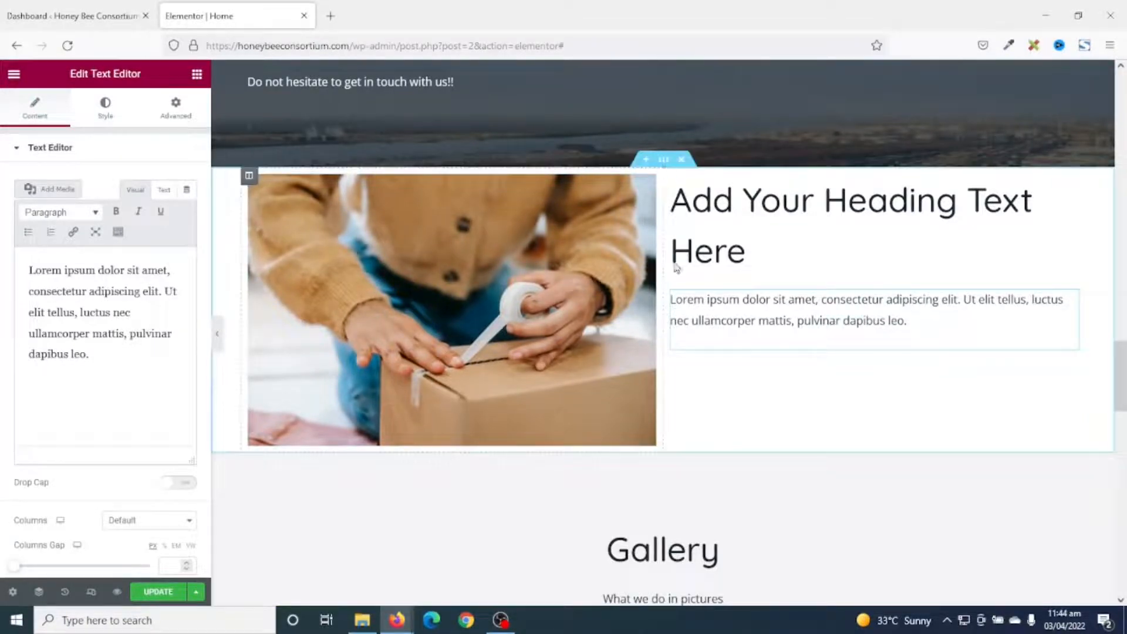
left_click(664, 160)
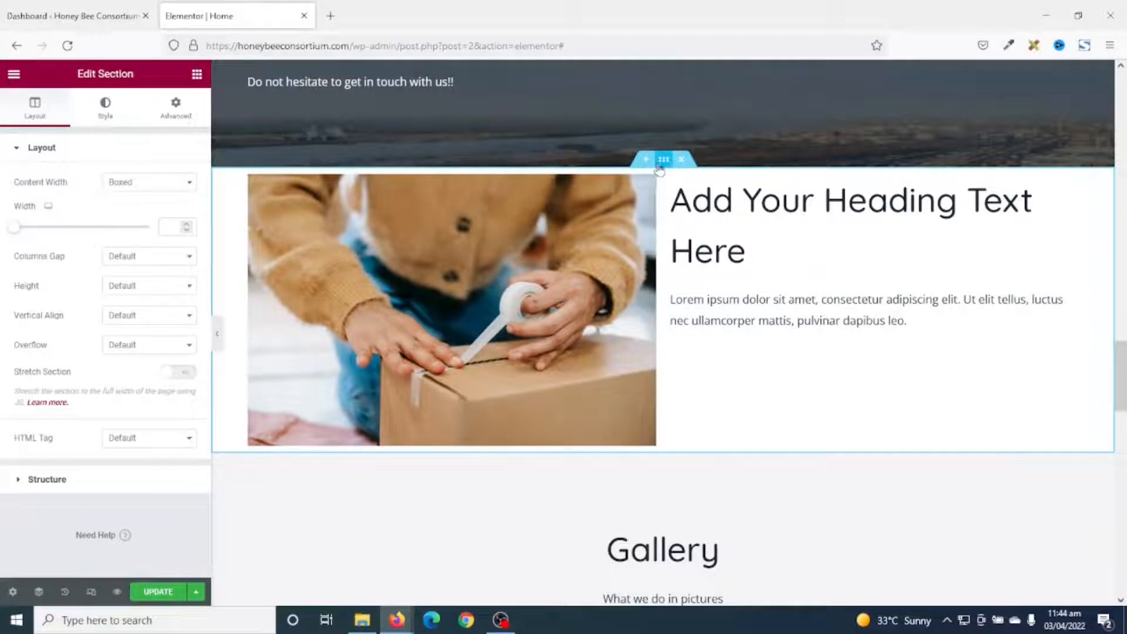
Give the new section 100 px top and bottom padding, then delete the section.
left_click(174, 106)
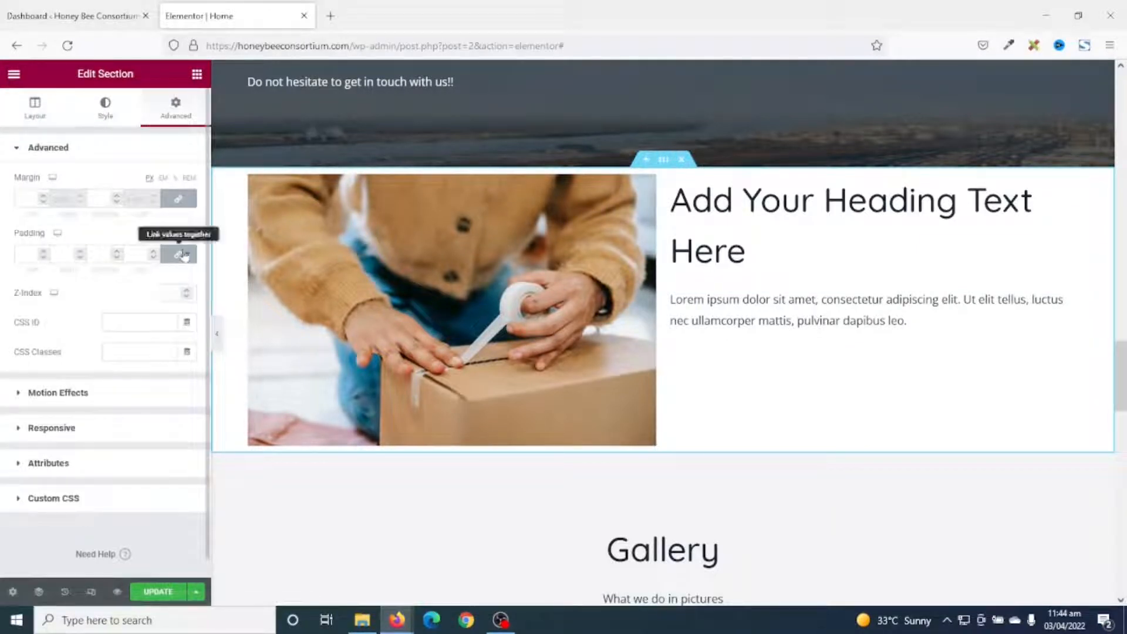
left_click(16, 258)
type("10010")
scroll(814, 405, "down", 4)
scroll(814, 399, "up", 5)
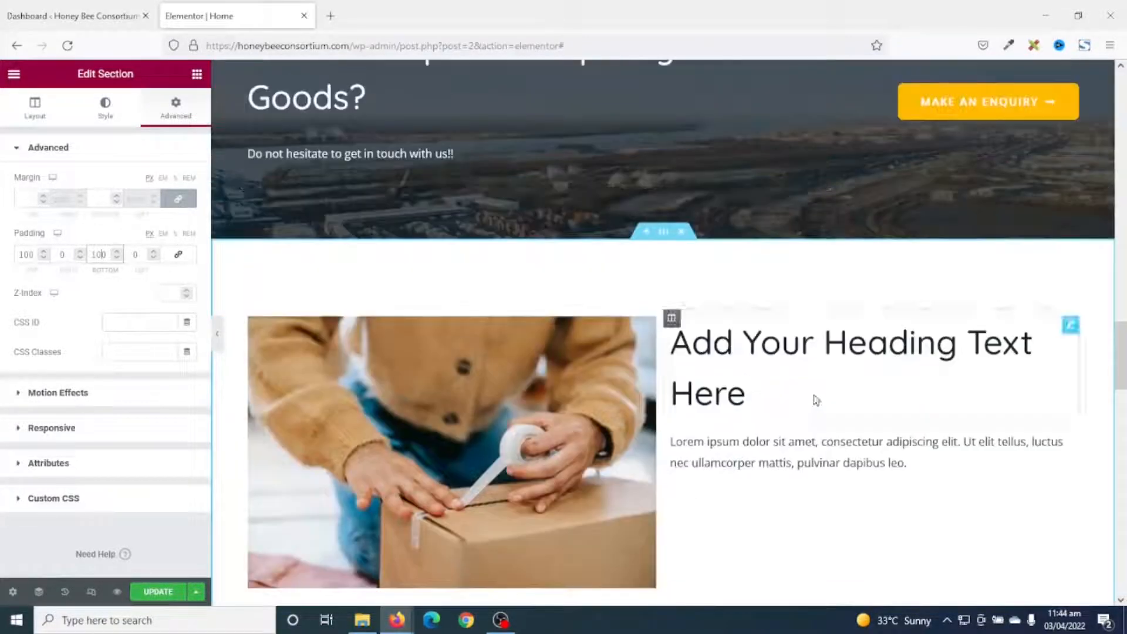
scroll(810, 370, "down", 4)
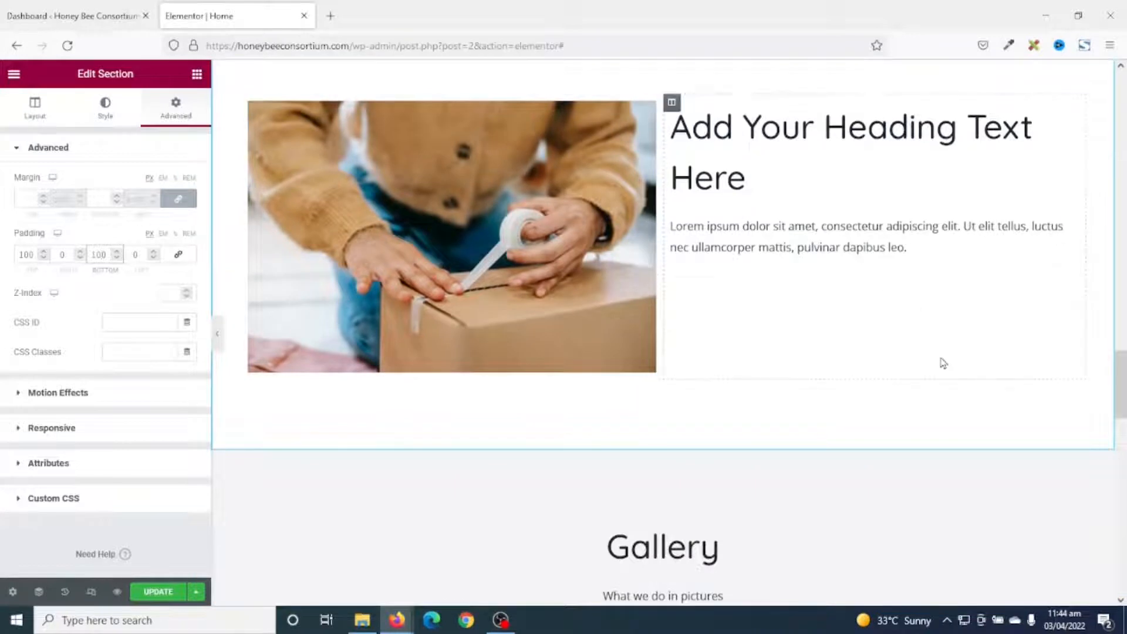
scroll(745, 414, "up", 1)
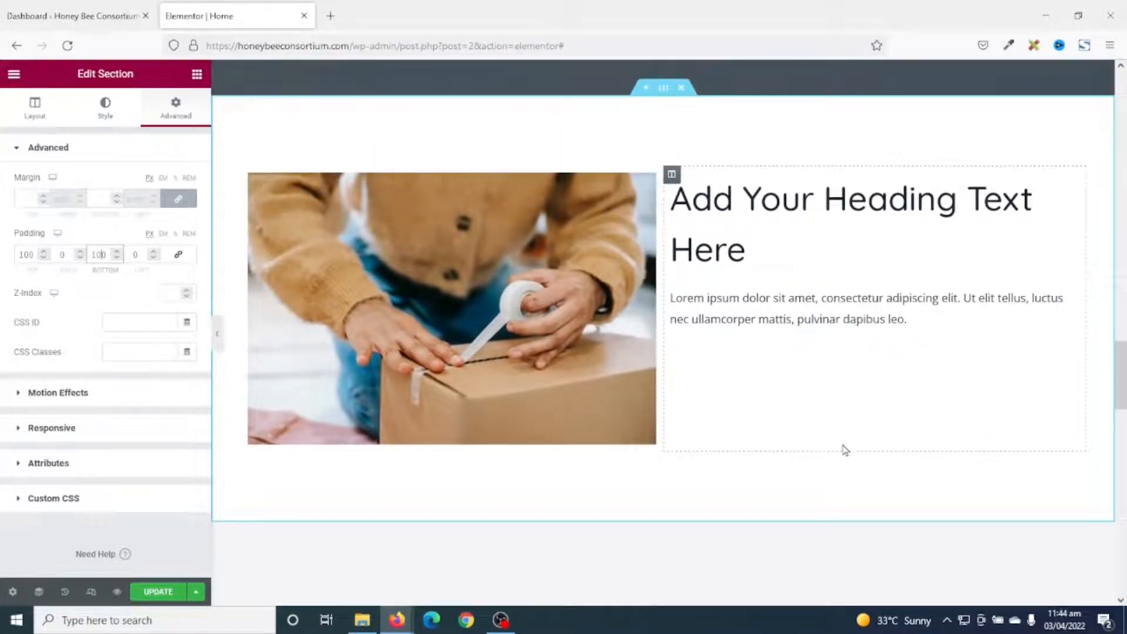
left_click(682, 89)
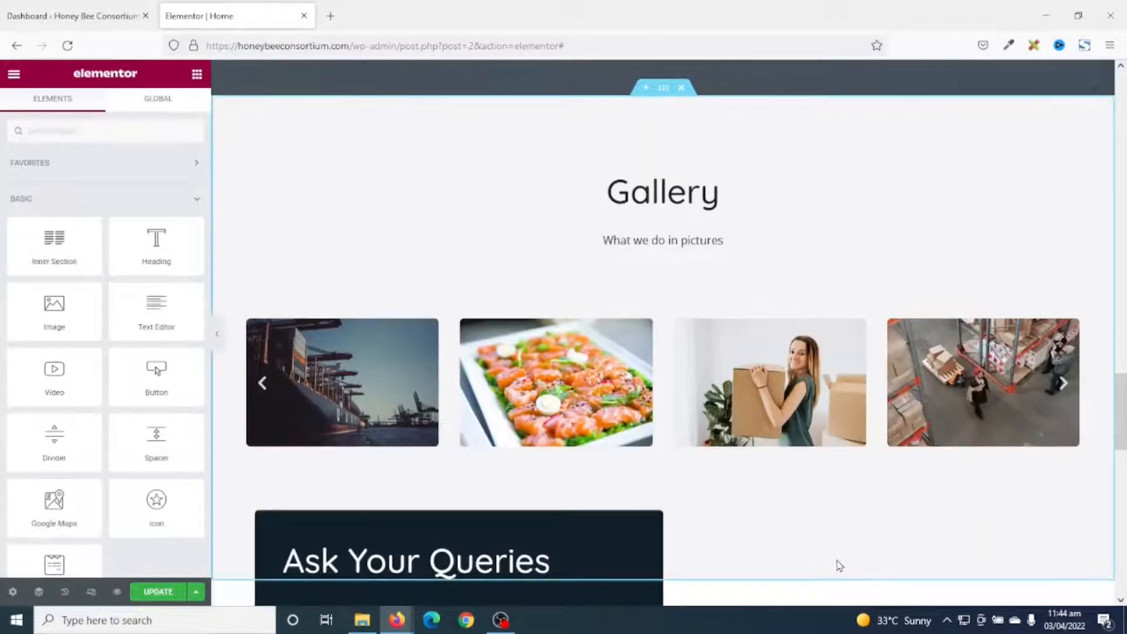
Retitle the heading above the enquiry form to 'Make An Enquiry'.
scroll(845, 546, "down", 3)
scroll(718, 358, "down", 2)
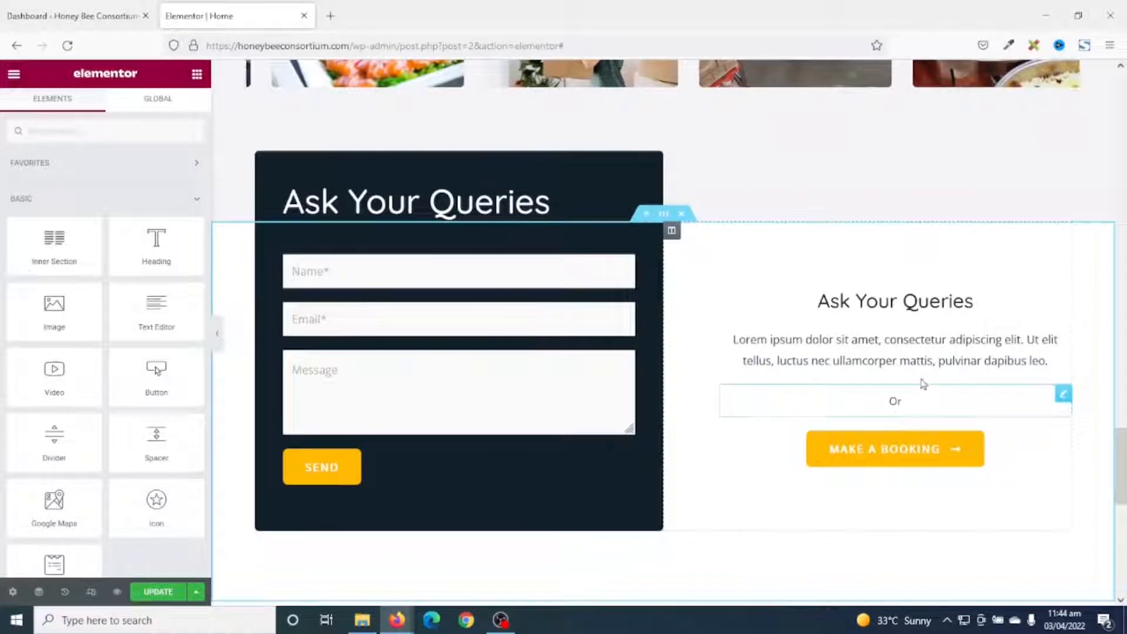
scroll(964, 554, "up", 1)
scroll(964, 554, "down", 1)
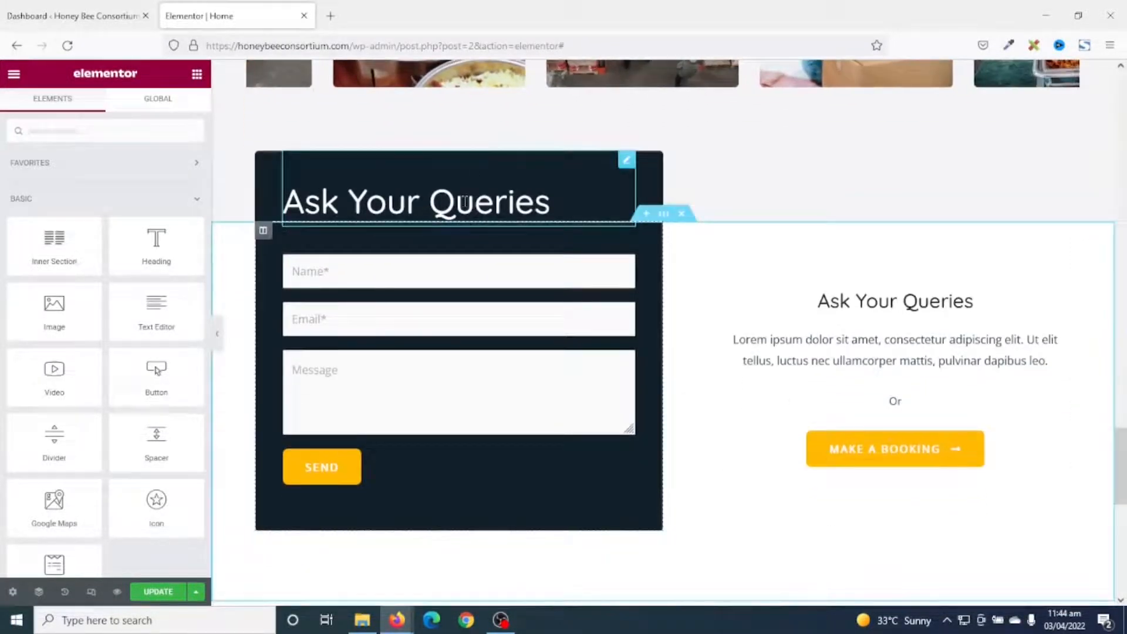
left_click(463, 202)
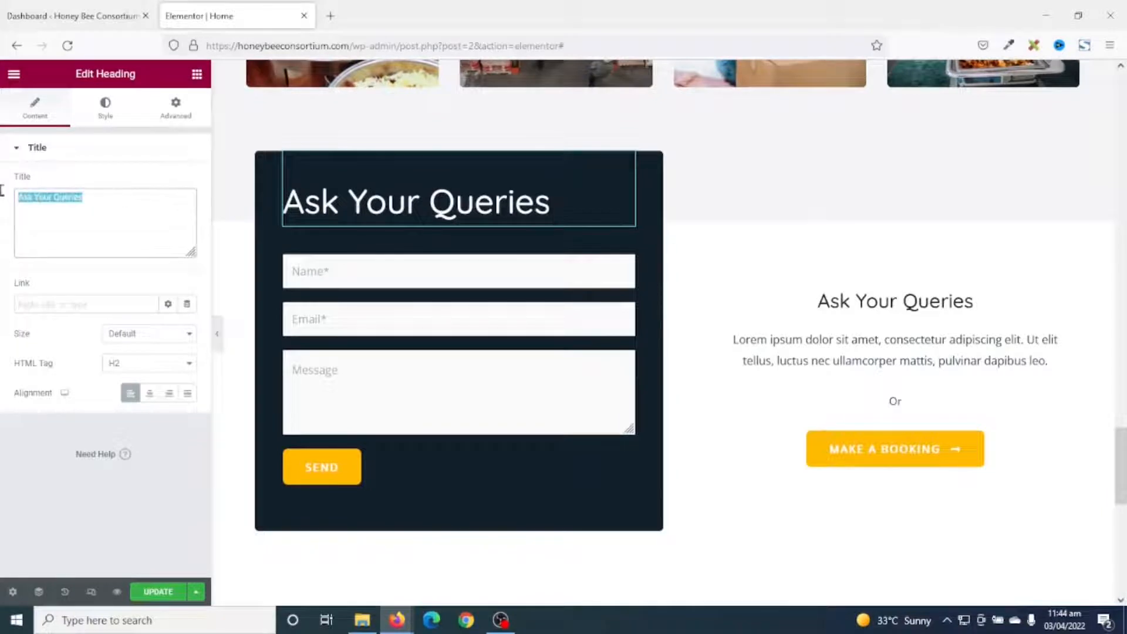
scroll(632, 528, "up", 3)
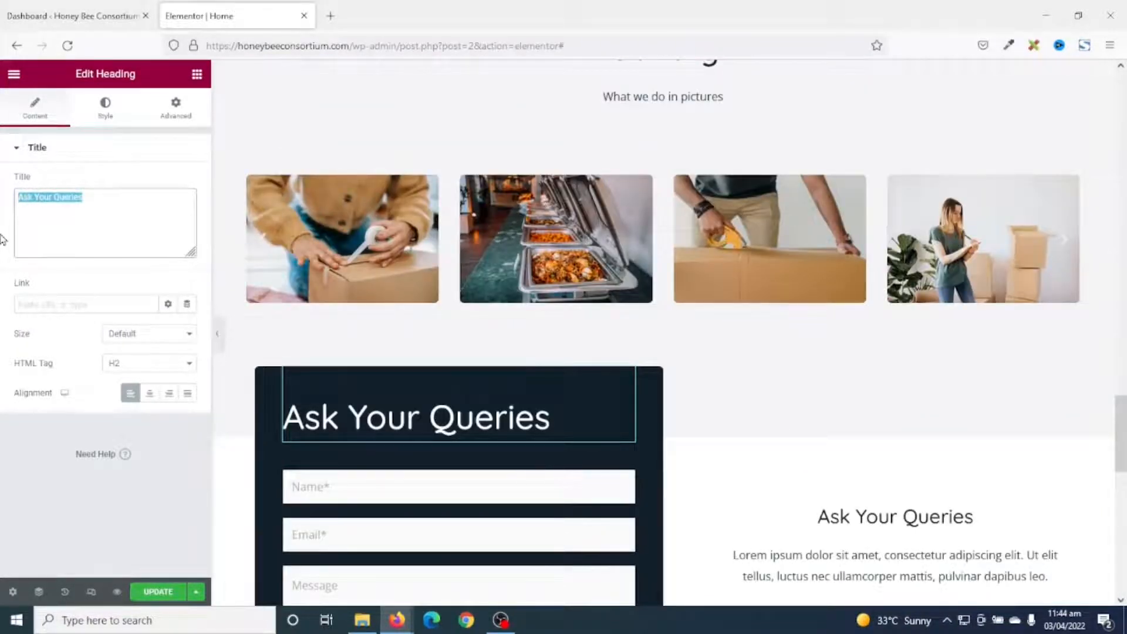
type("Make An En")
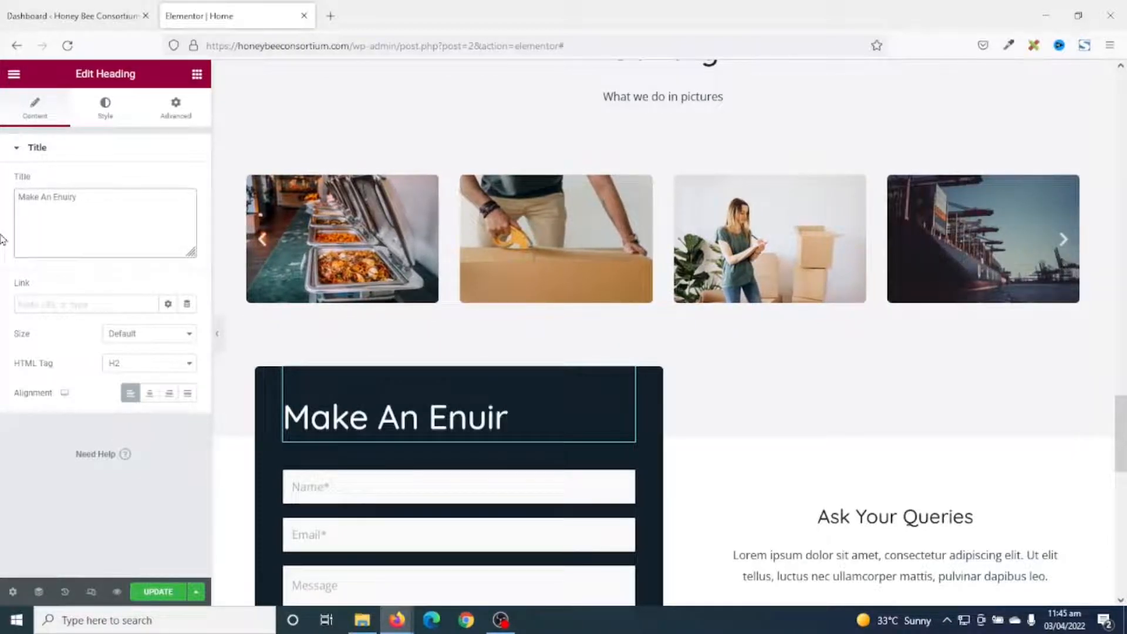
type("q")
scroll(573, 574, "down", 3)
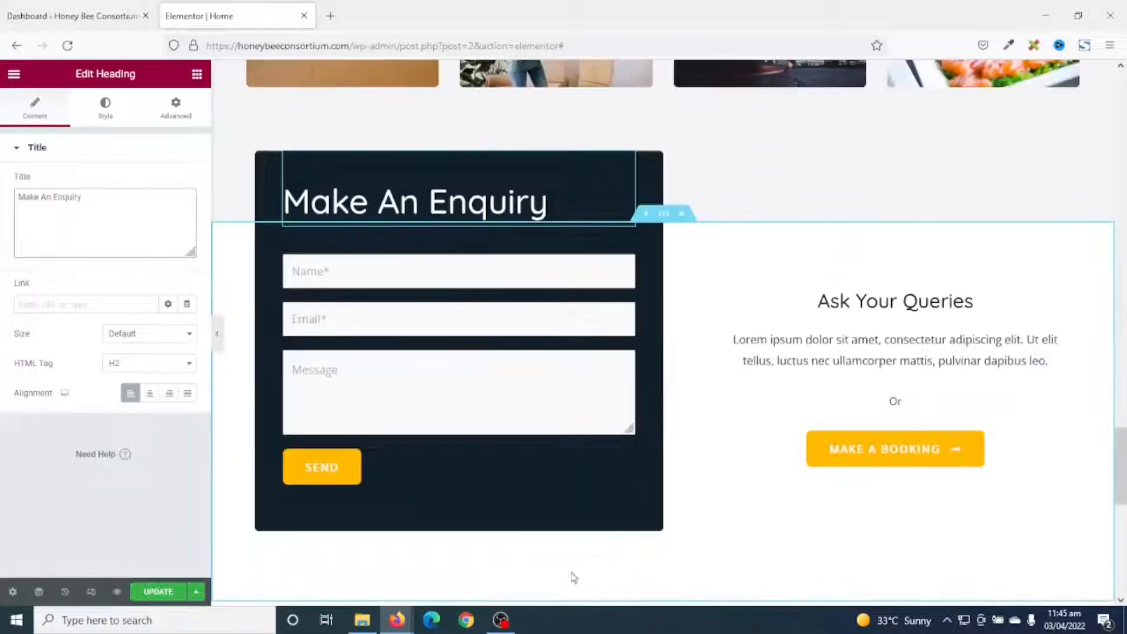
Retype the right-hand Ask Your Queries heading as 'Get In Touch With Us'.
left_click(906, 301)
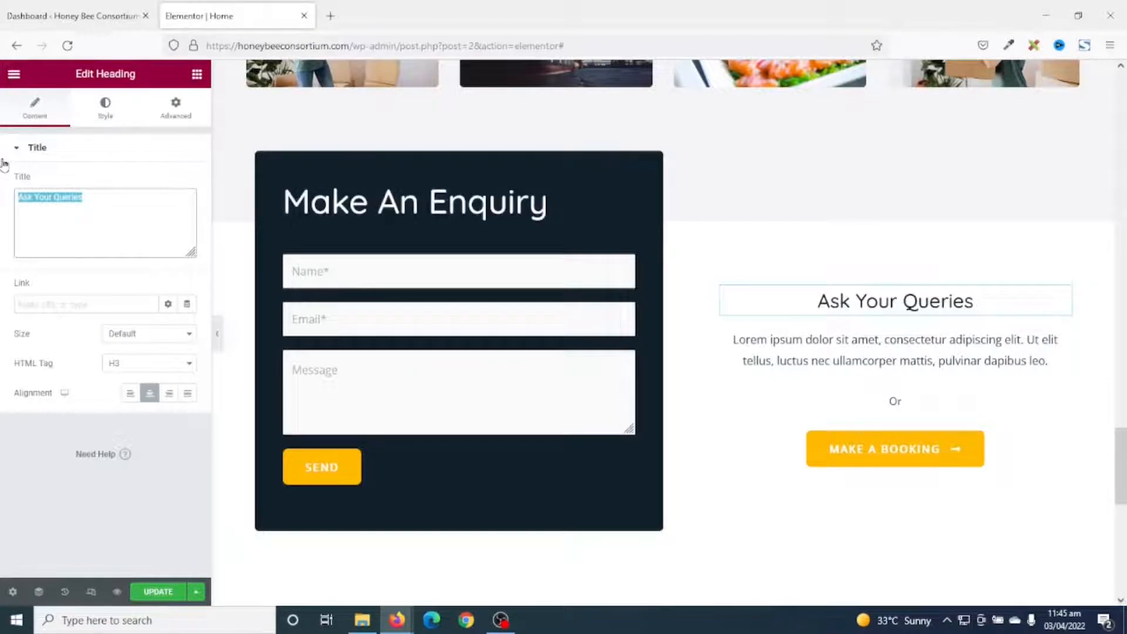
type("g")
key("BackSpace")
type("Ge")
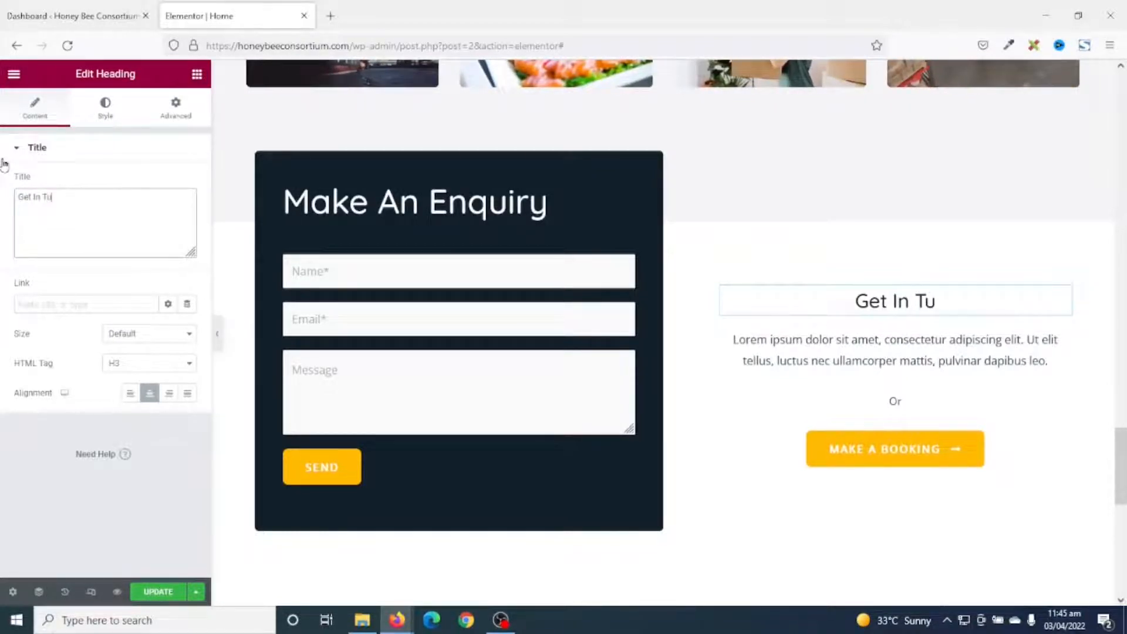
type("t In Touch")
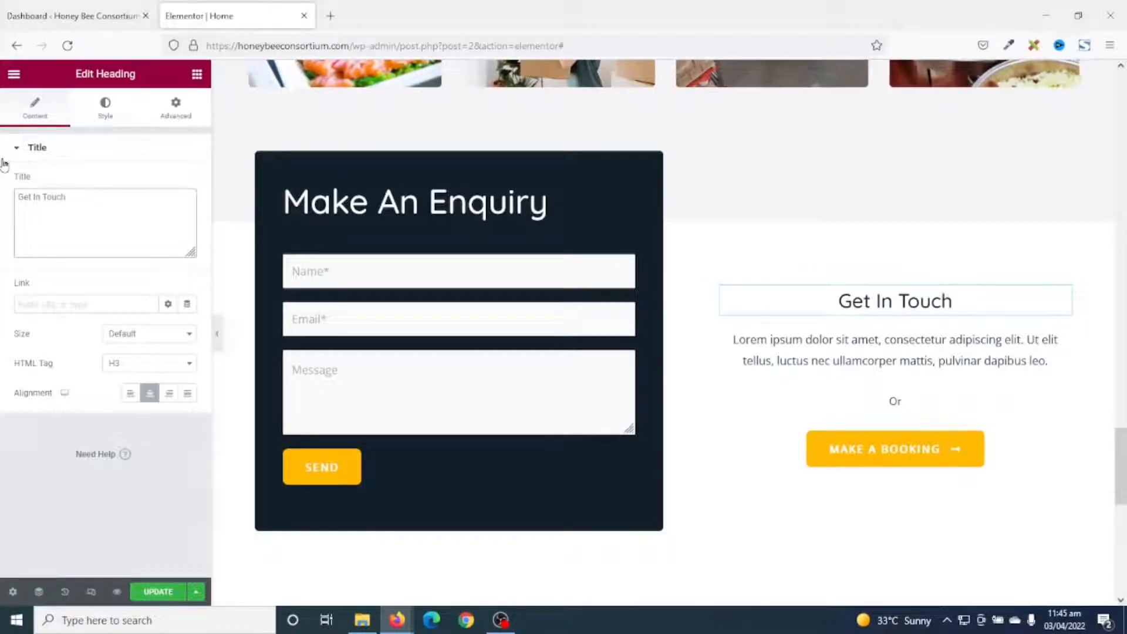
type(" 1With Us")
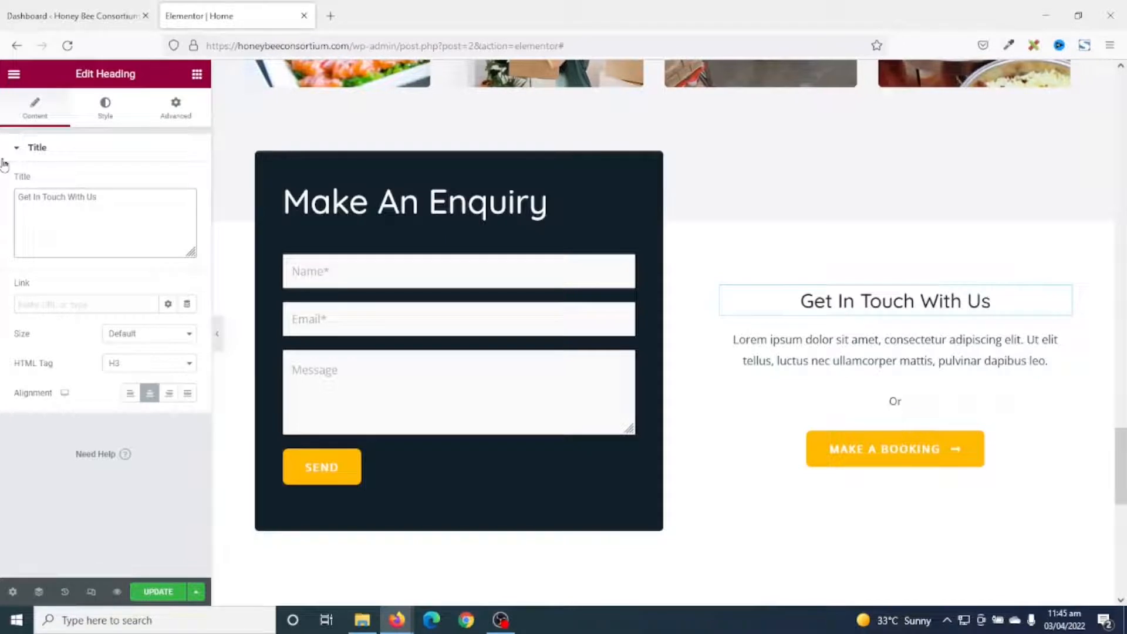
Replace the lorem paragraph with Phone and Email lines holding the company's number and address.
left_click(912, 355)
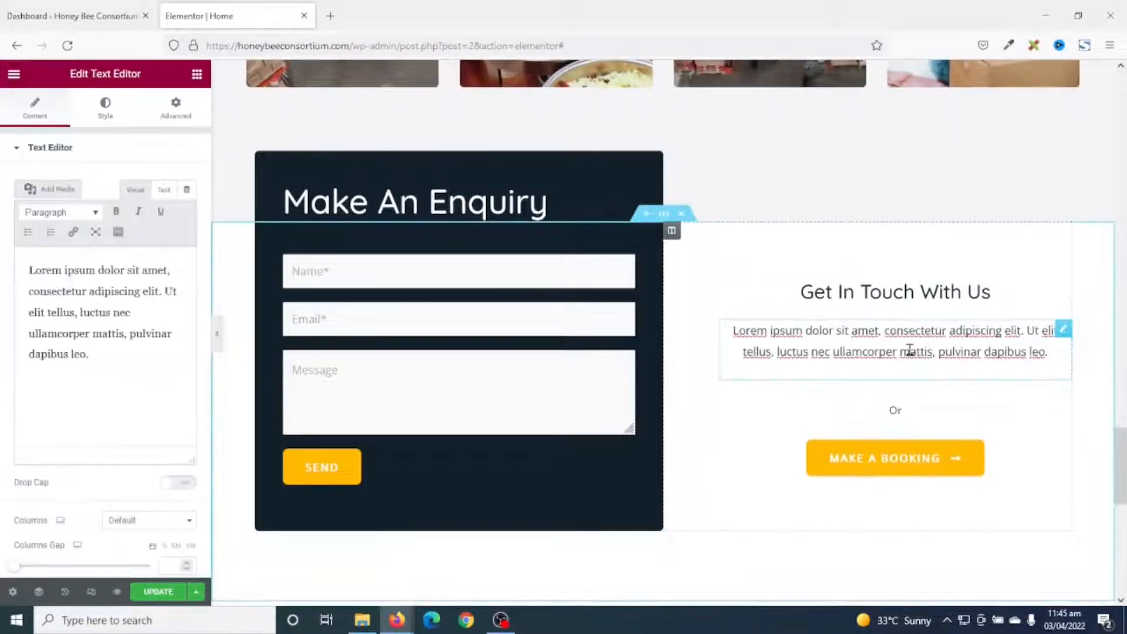
left_click_drag(91, 354, 2, 238)
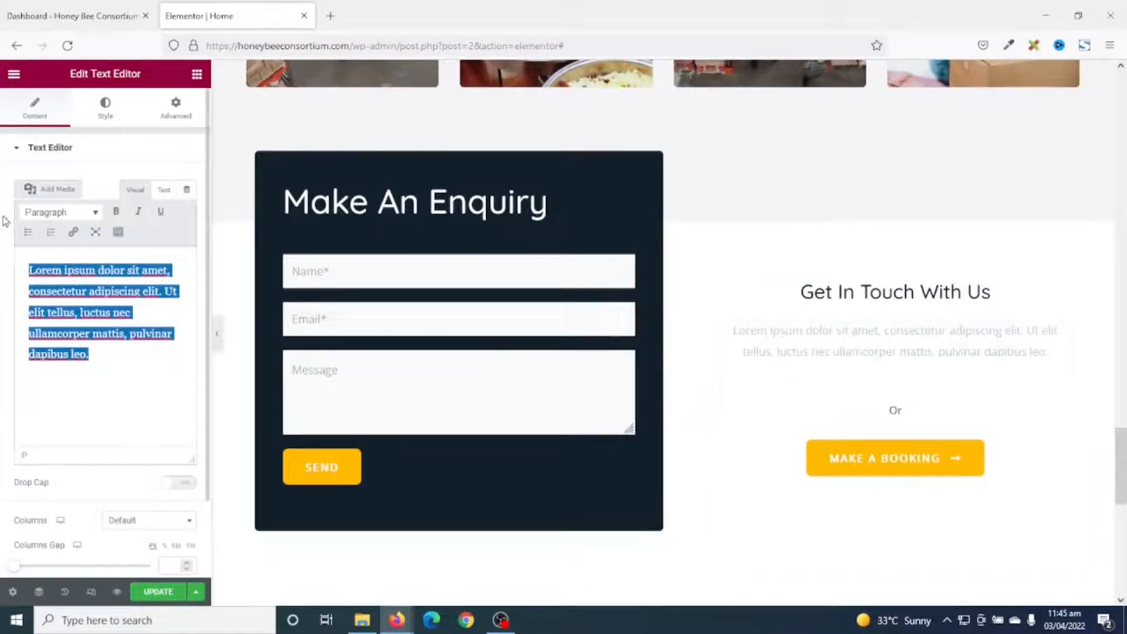
key("BackSpace")
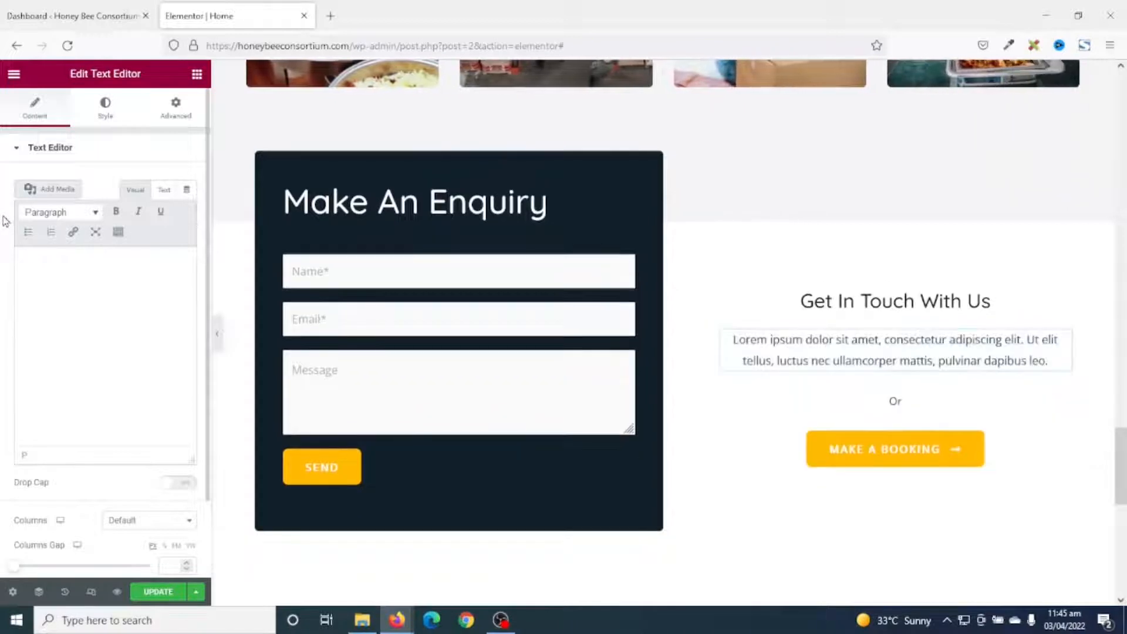
type("PHon")
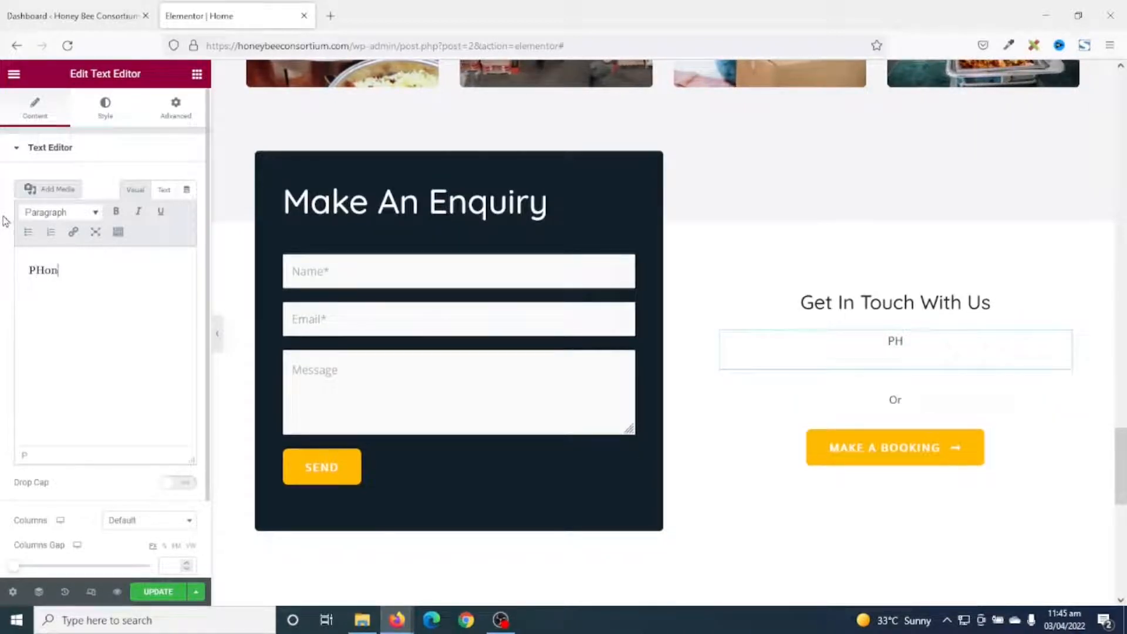
type("hone:")
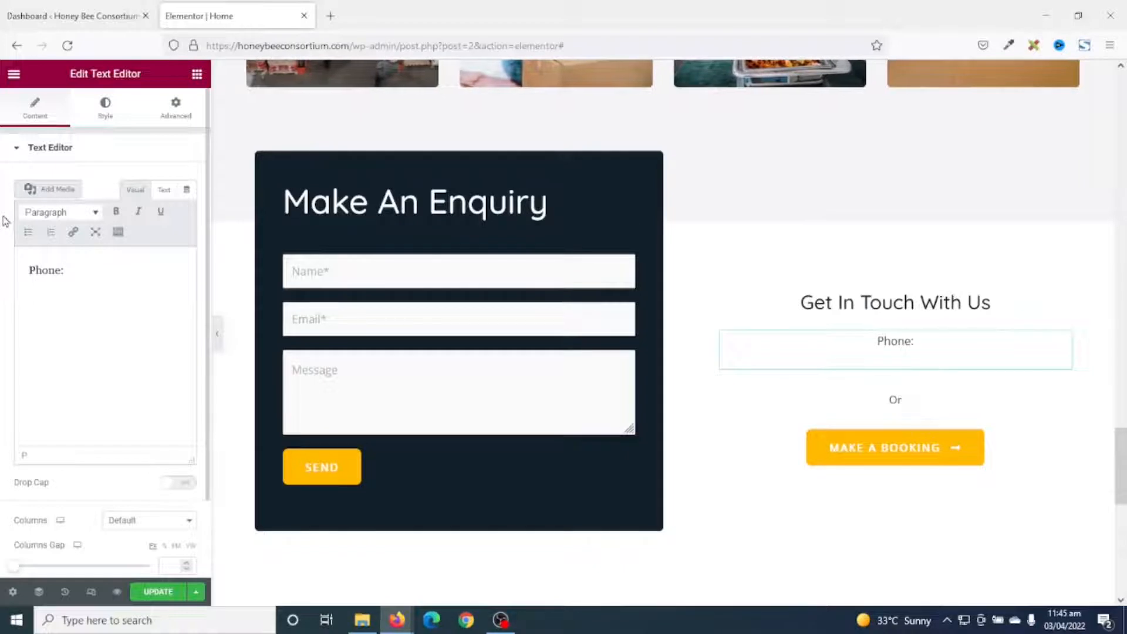
key("ctrl+v")
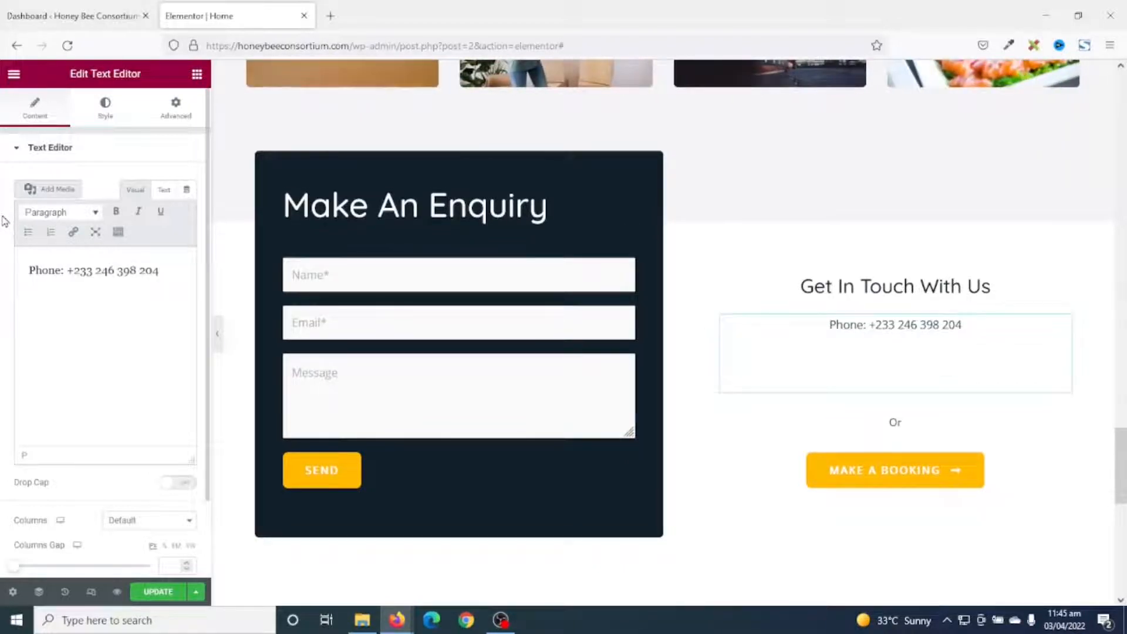
type("Email: ")
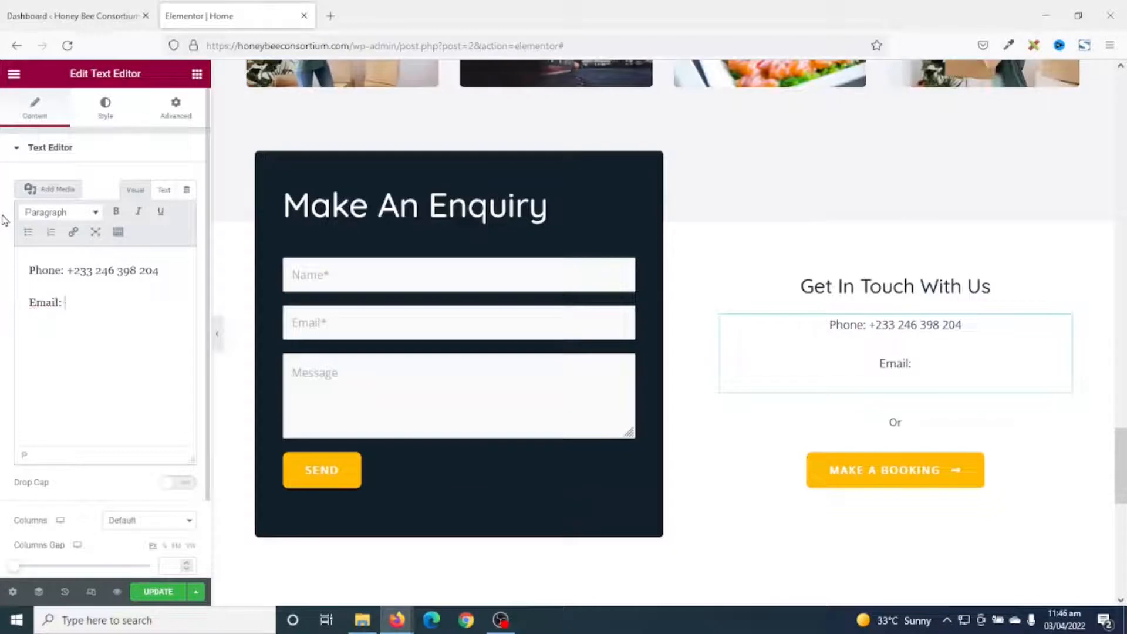
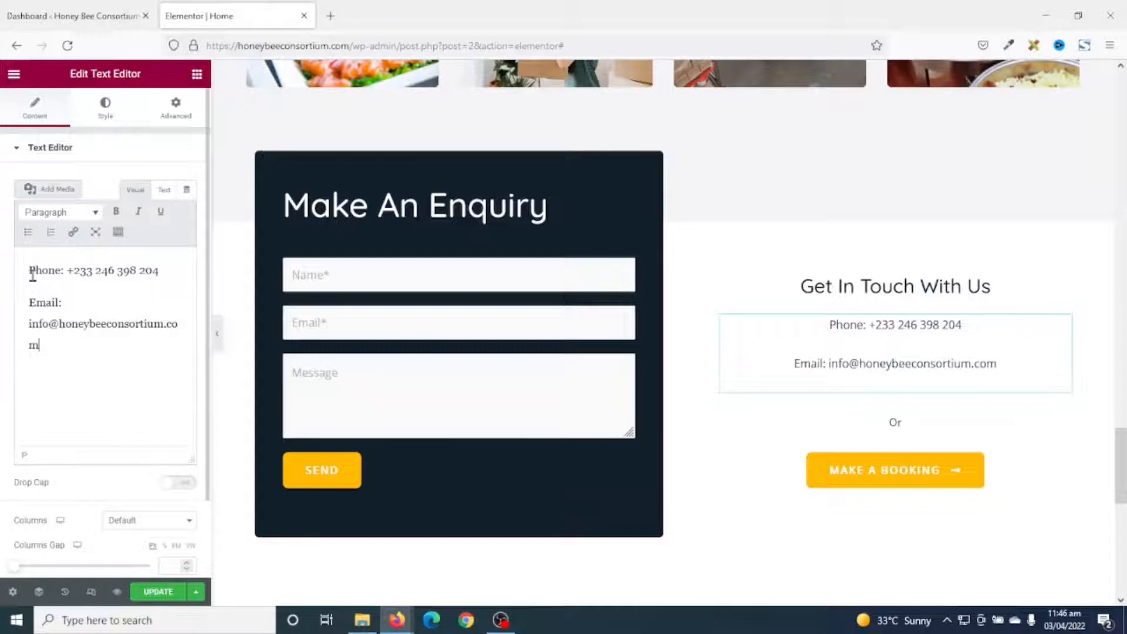
Make the Phone: and Email: labels bold.
left_click_drag(29, 269, 63, 267)
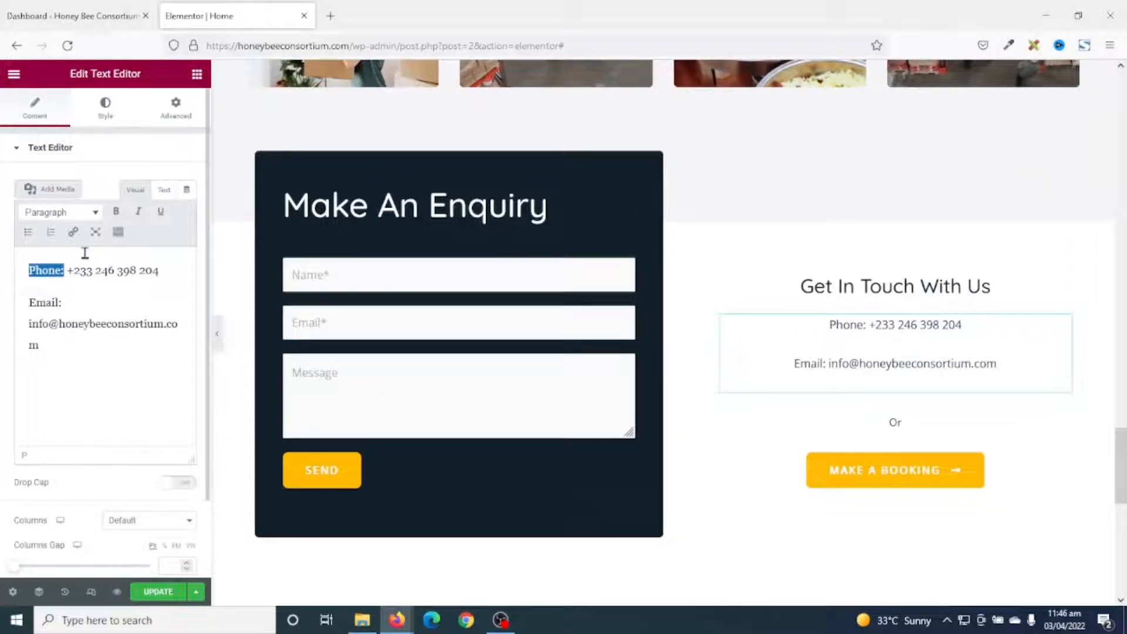
left_click(117, 212)
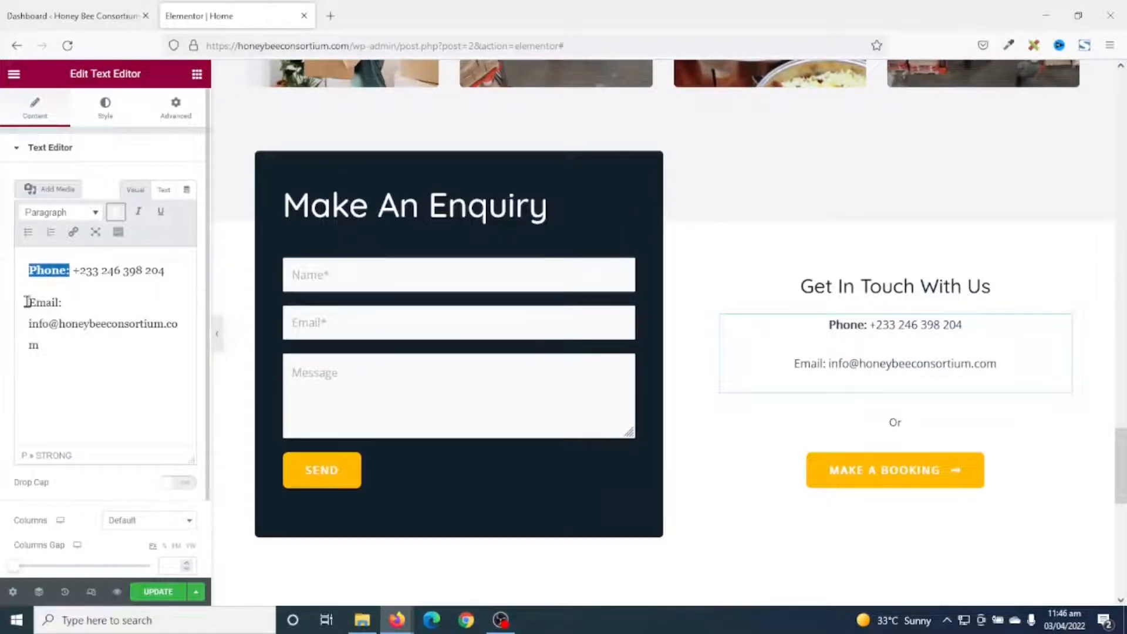
left_click_drag(53, 306, 62, 304)
left_click(115, 213)
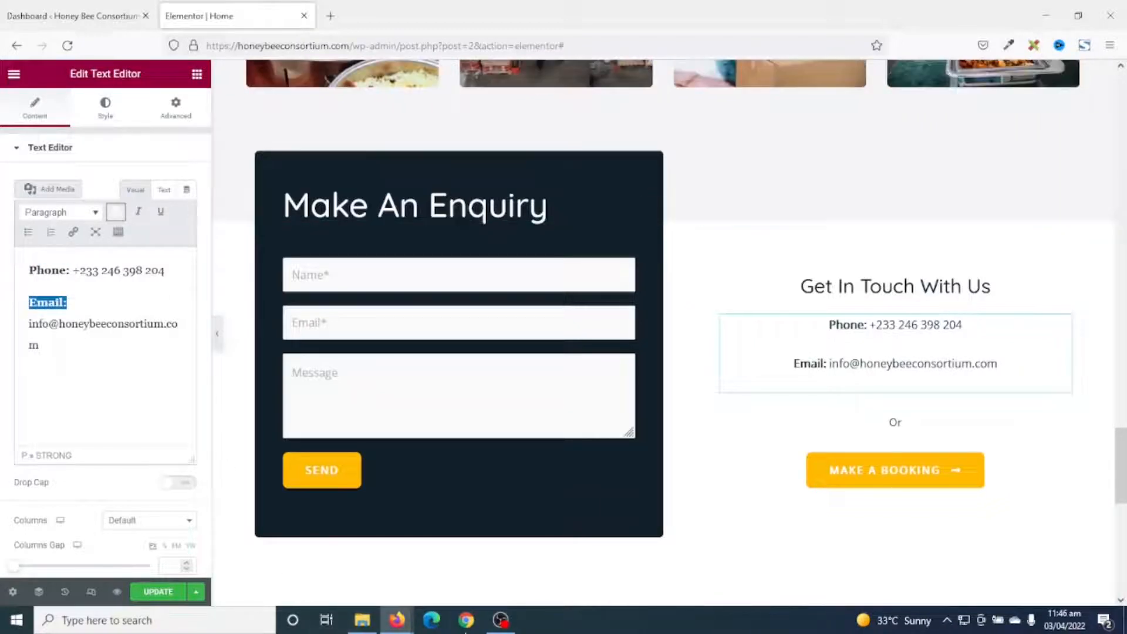
Delete the Or divider and the Make a Booking button from the contact column.
right_click(922, 427)
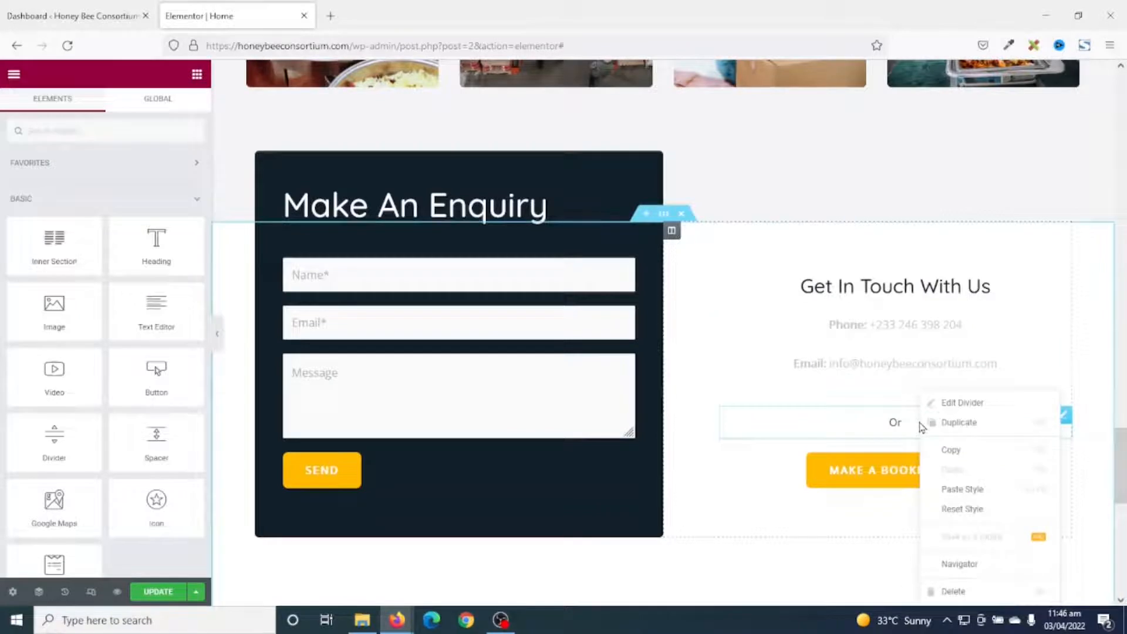
left_click(954, 589)
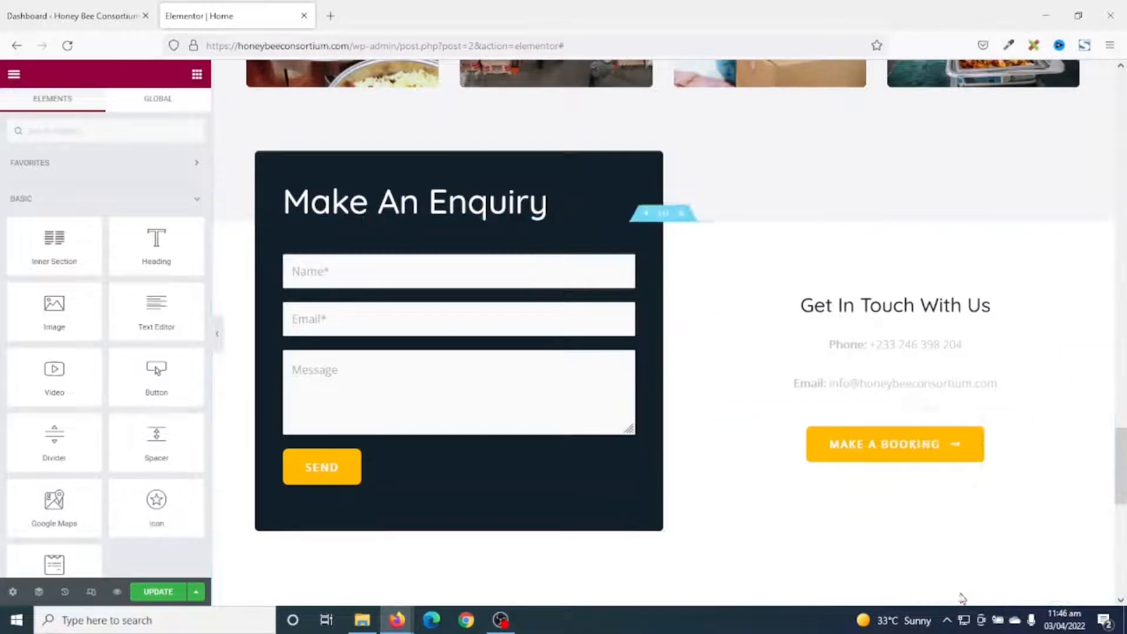
right_click(972, 442)
left_click(1013, 592)
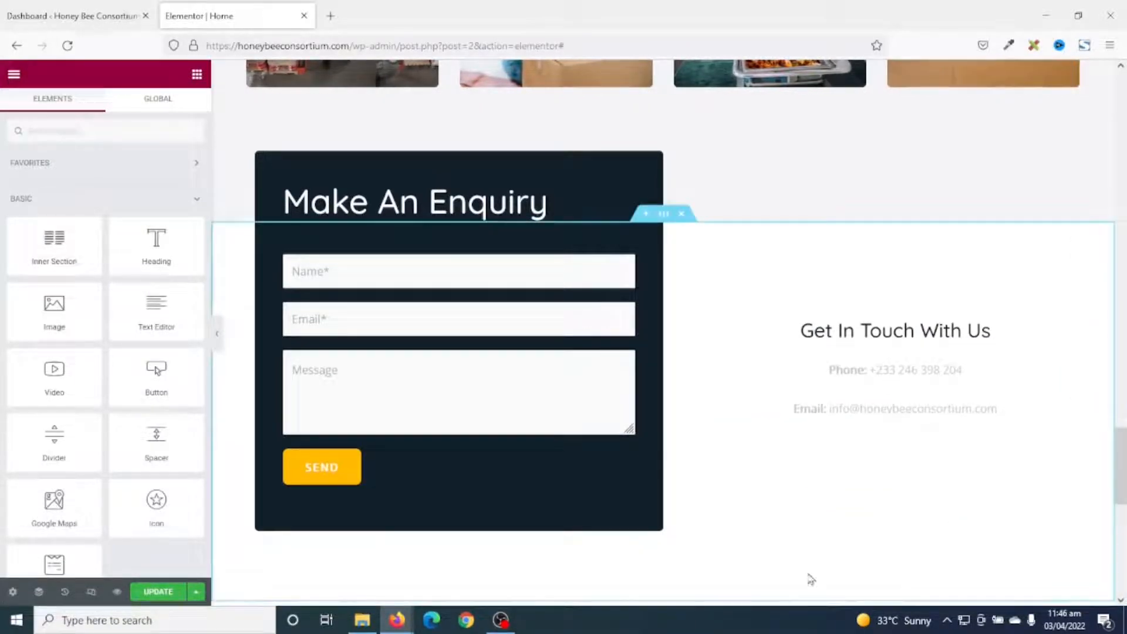
Inspect the enquiry form's [wpforms id="9"] shortcode settings and its Email and Message fields.
left_click(334, 276)
left_click(360, 326)
left_click(372, 393)
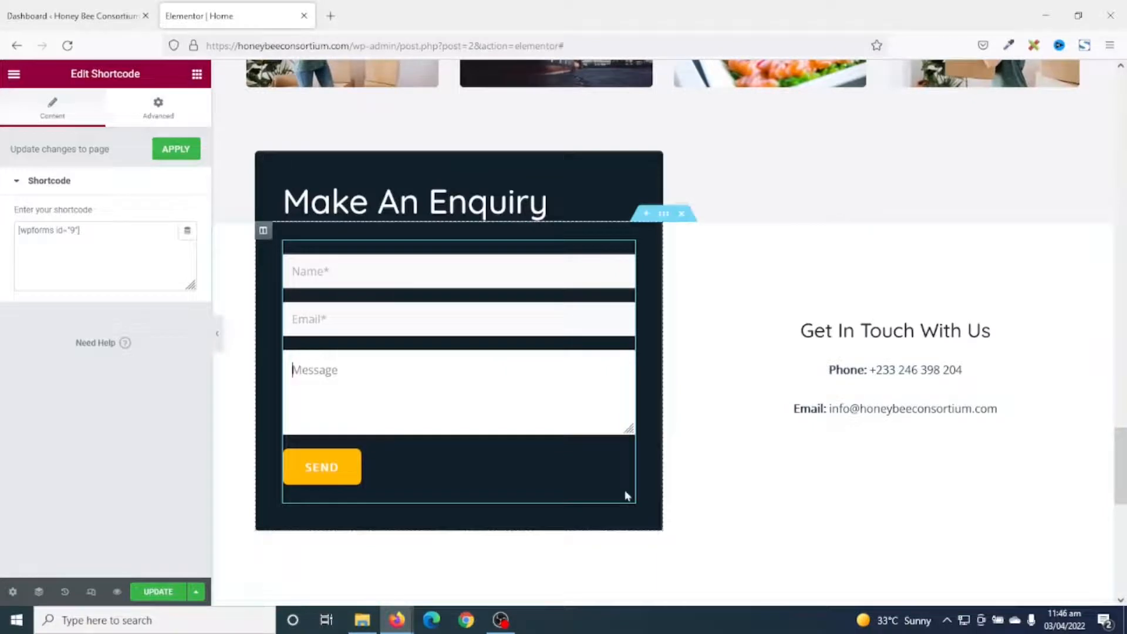
scroll(931, 554, "down", 3)
scroll(939, 534, "up", 12)
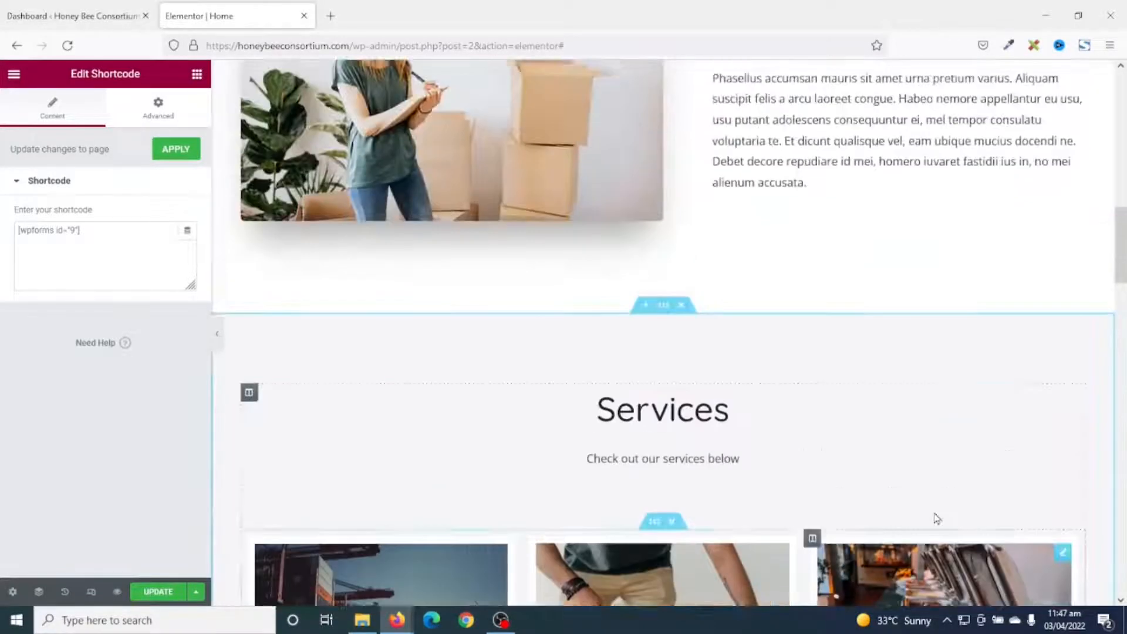
Replace the Services section's CSS ID 'amenities' with 'services' under Advanced, then update the page.
scroll(865, 503, "down", 1)
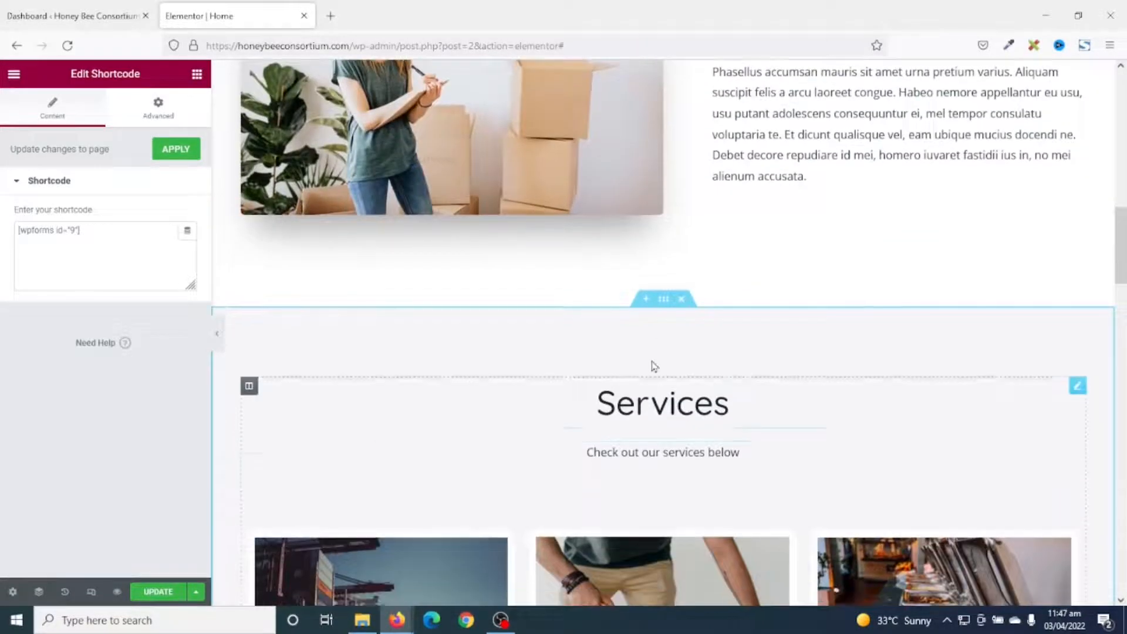
left_click(663, 300)
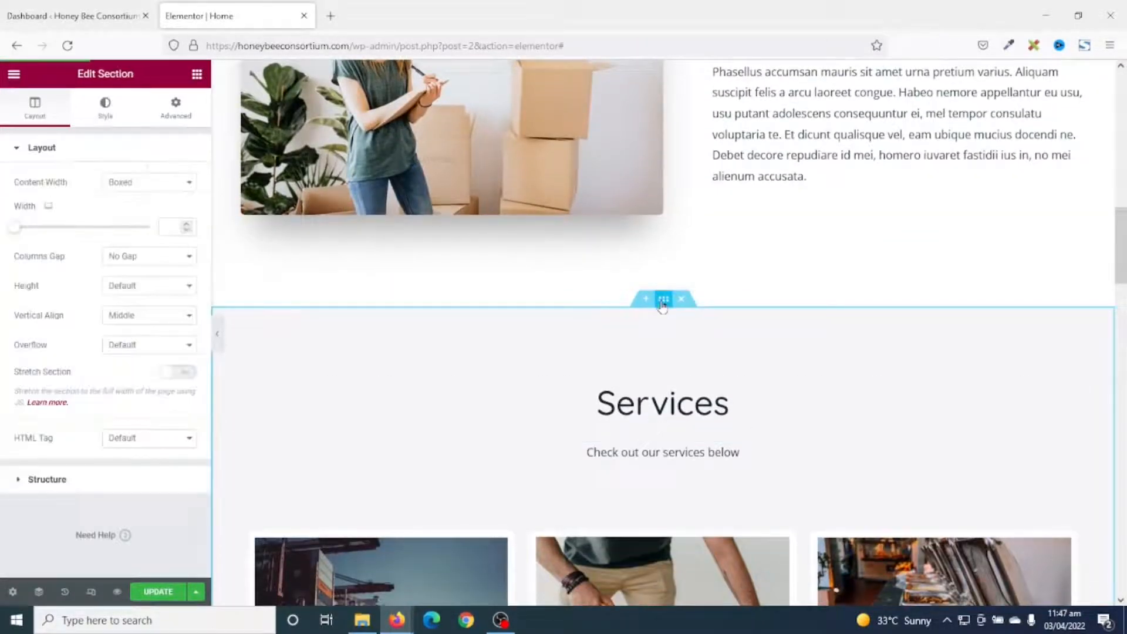
left_click(175, 112)
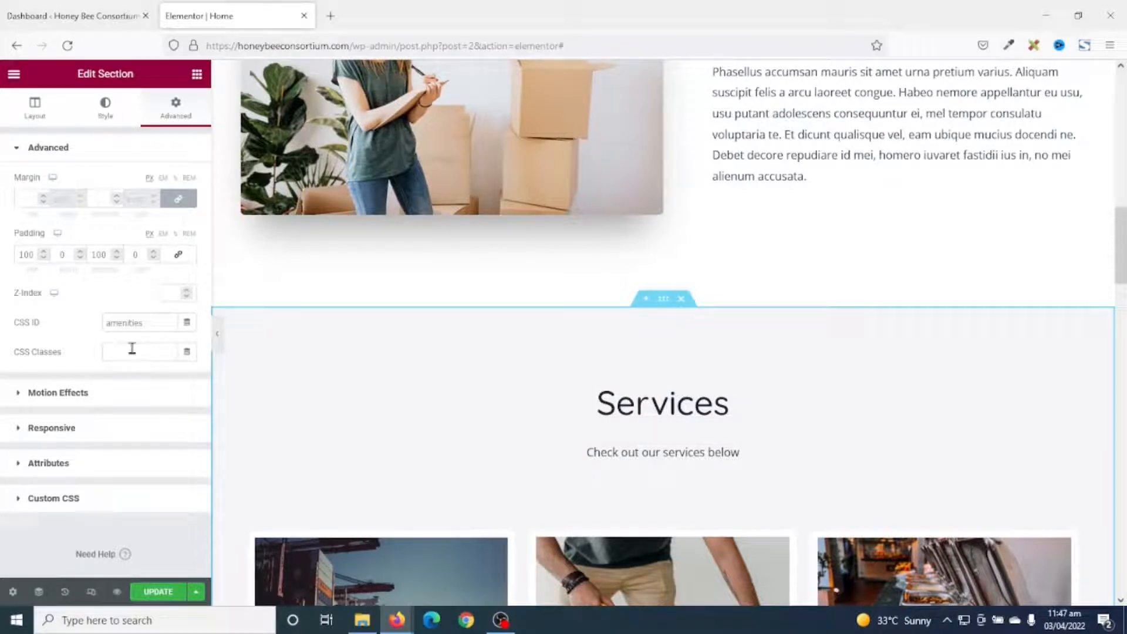
left_click_drag(161, 321, 59, 330)
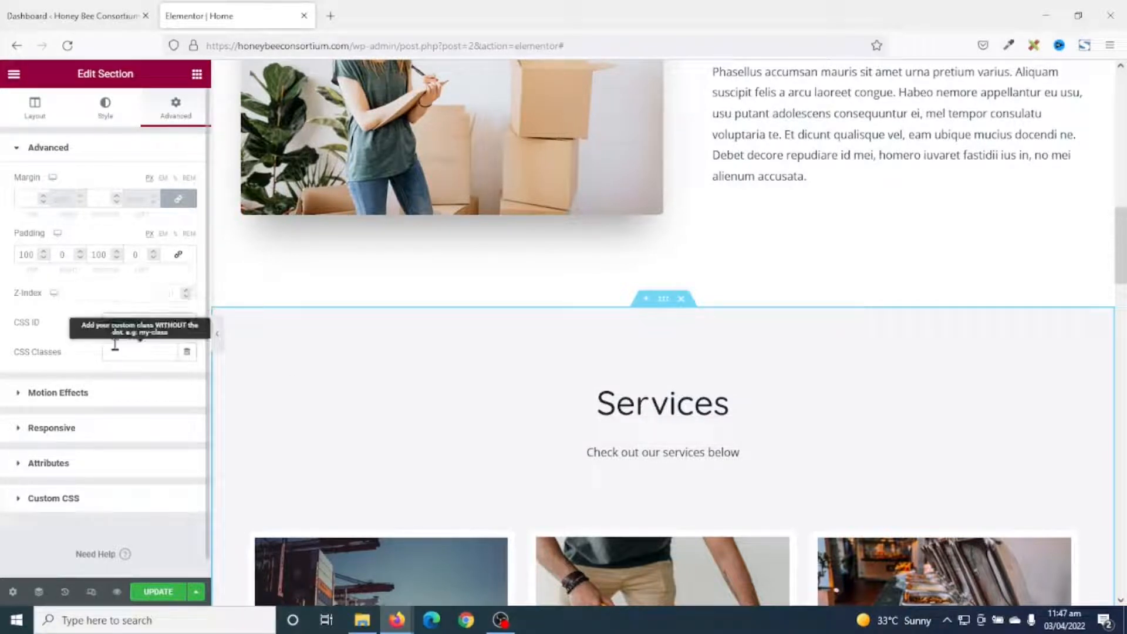
type("services")
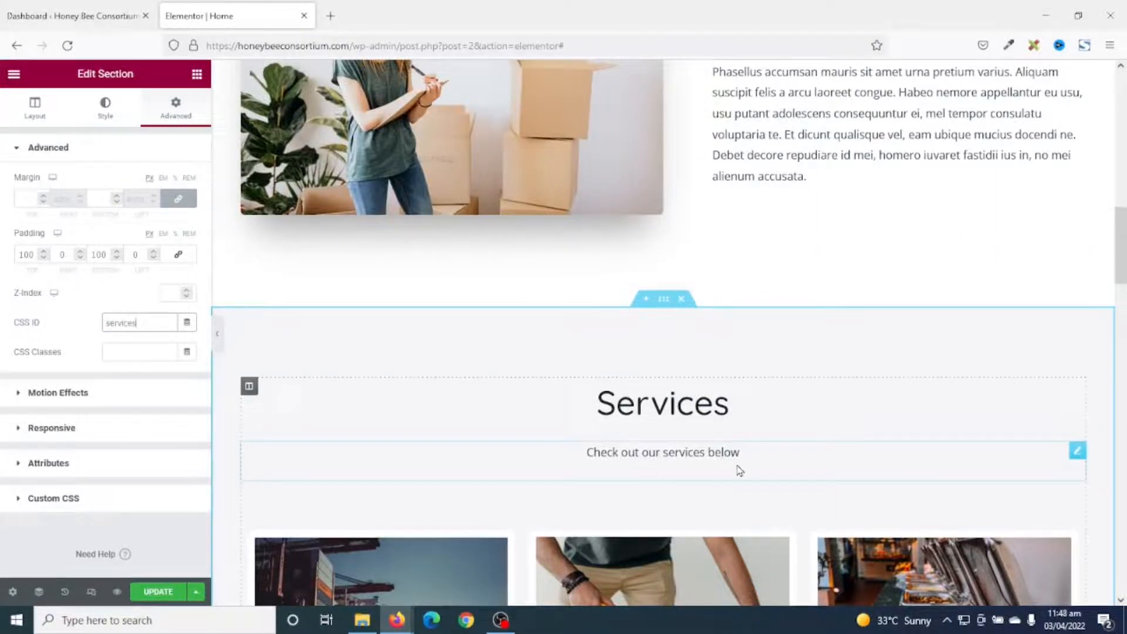
left_click_drag(1120, 244, 1105, 572)
left_click(159, 592)
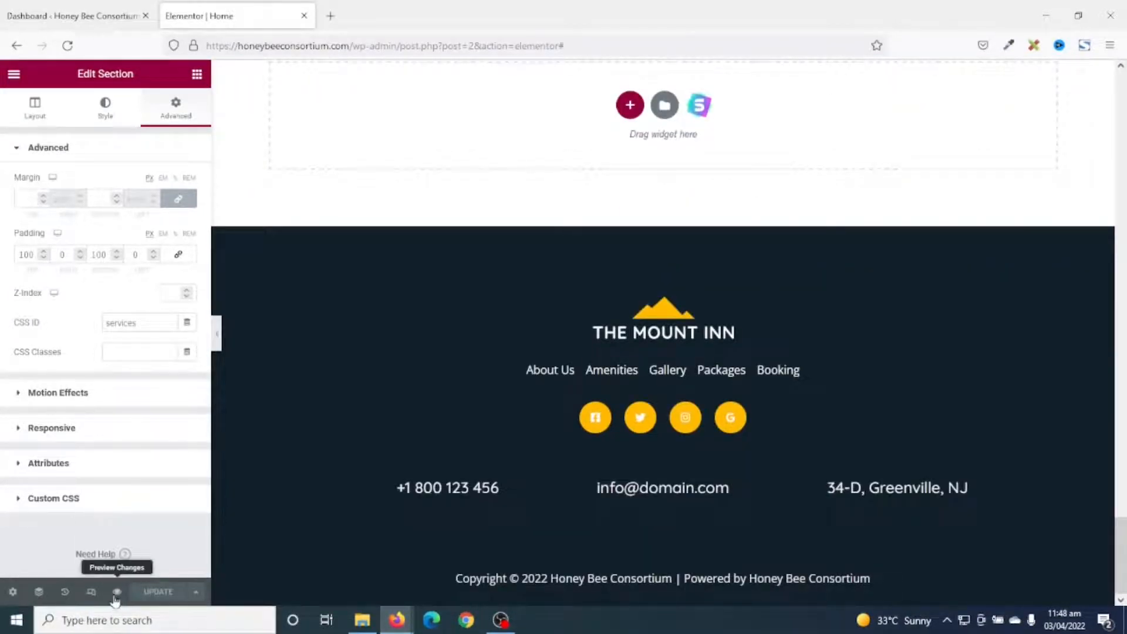
left_click(116, 592)
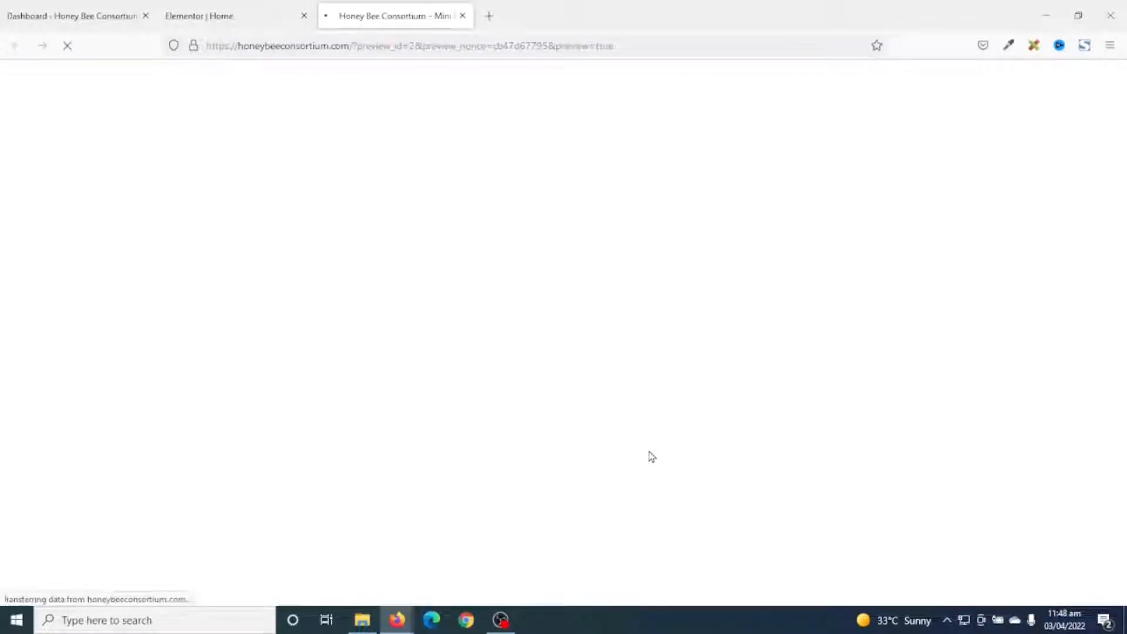
scroll(1037, 256, "down", 15)
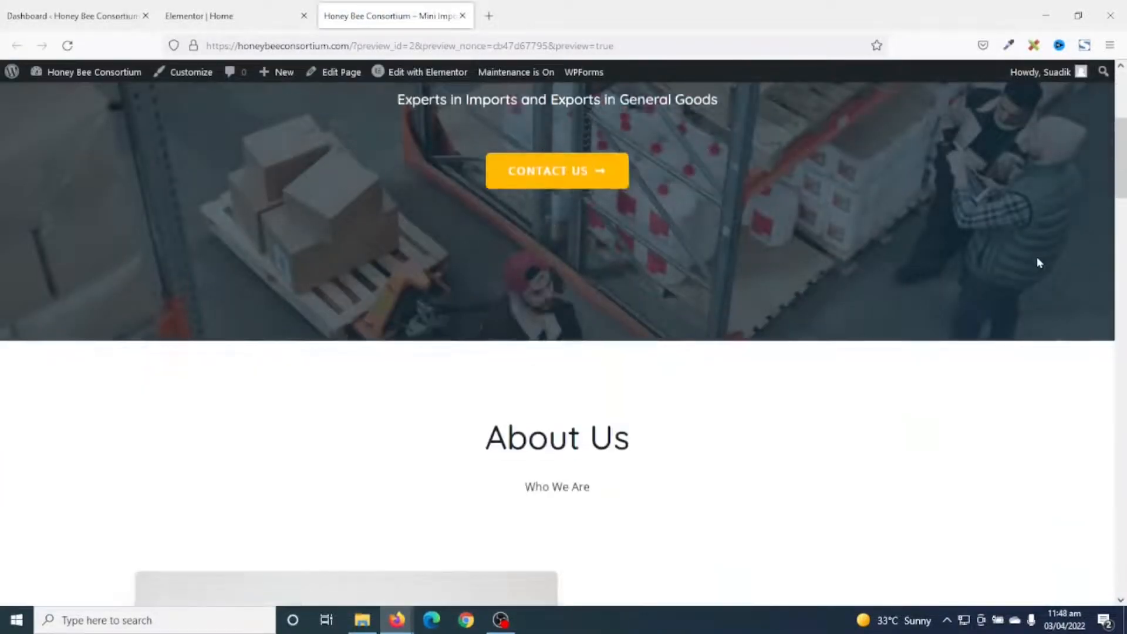
scroll(1040, 265, "down", 20)
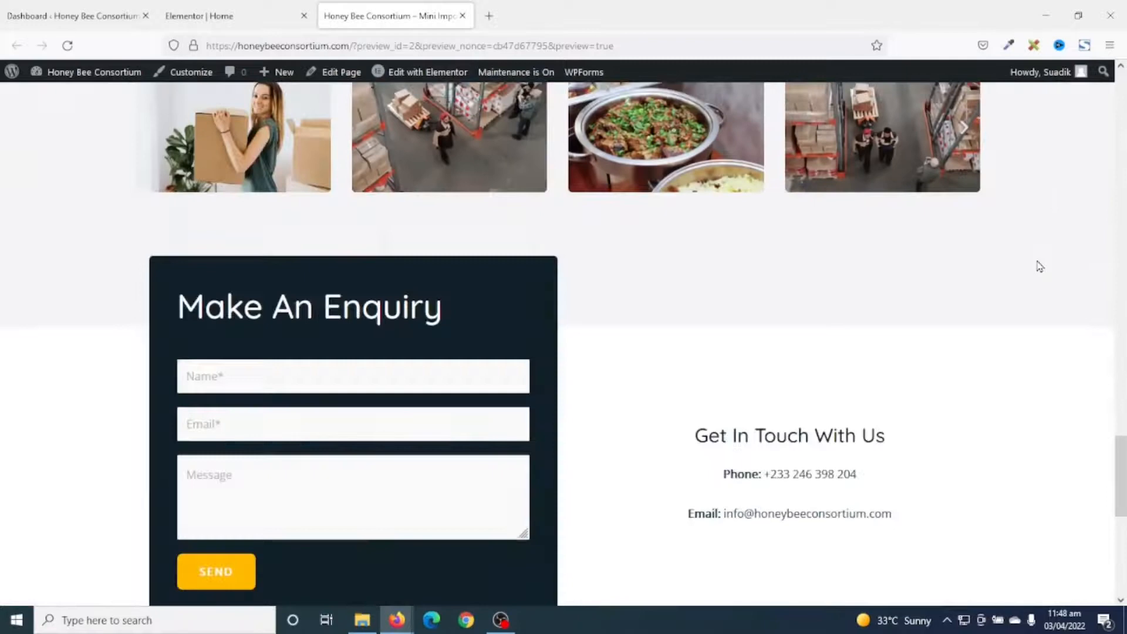
scroll(1040, 267, "up", 20)
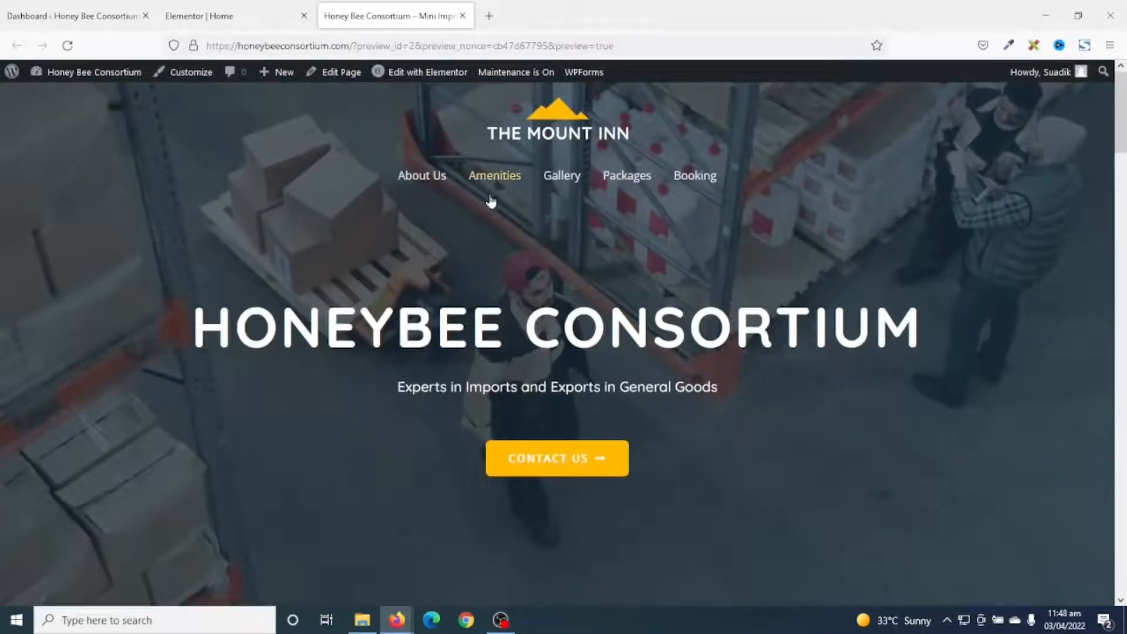
left_click(426, 180)
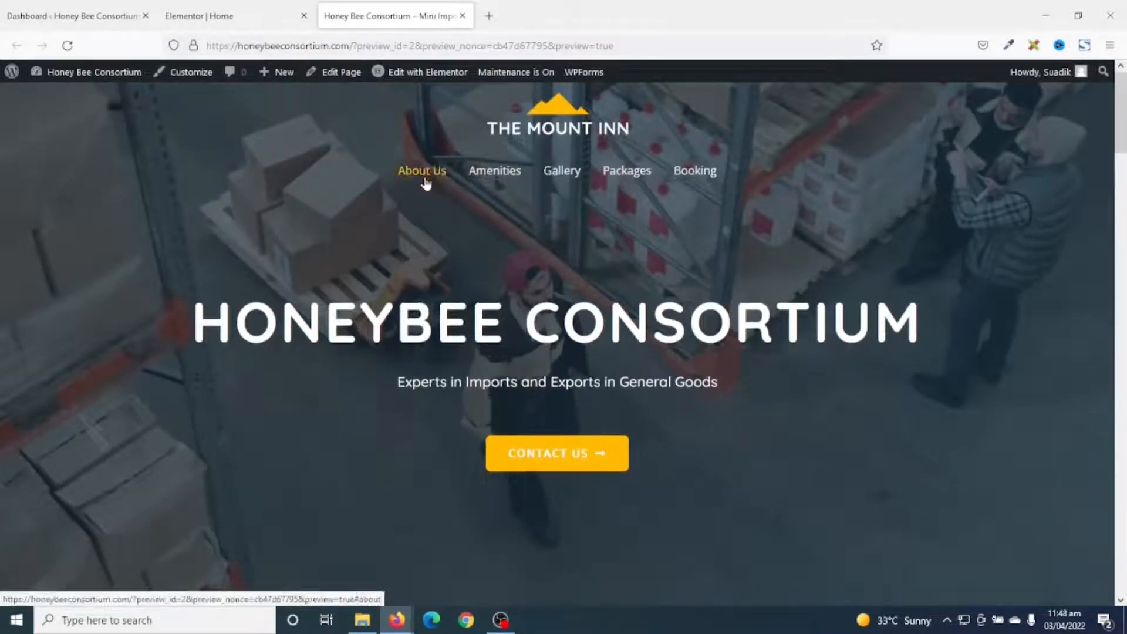
scroll(690, 350, "up", 10)
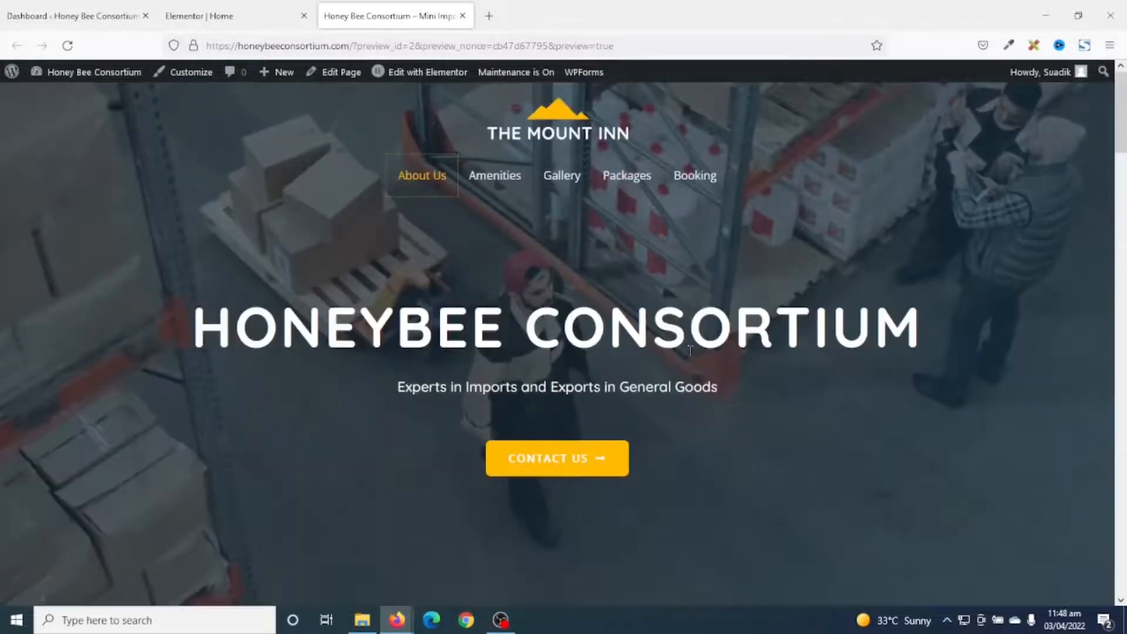
left_click(495, 183)
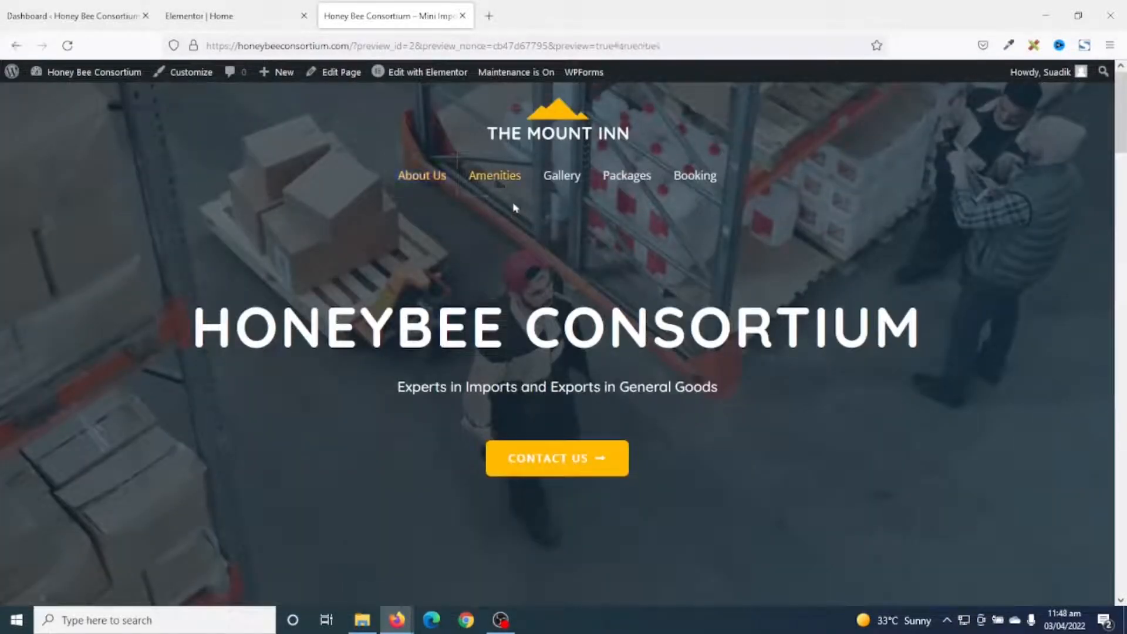
scroll(596, 297, "down", 6)
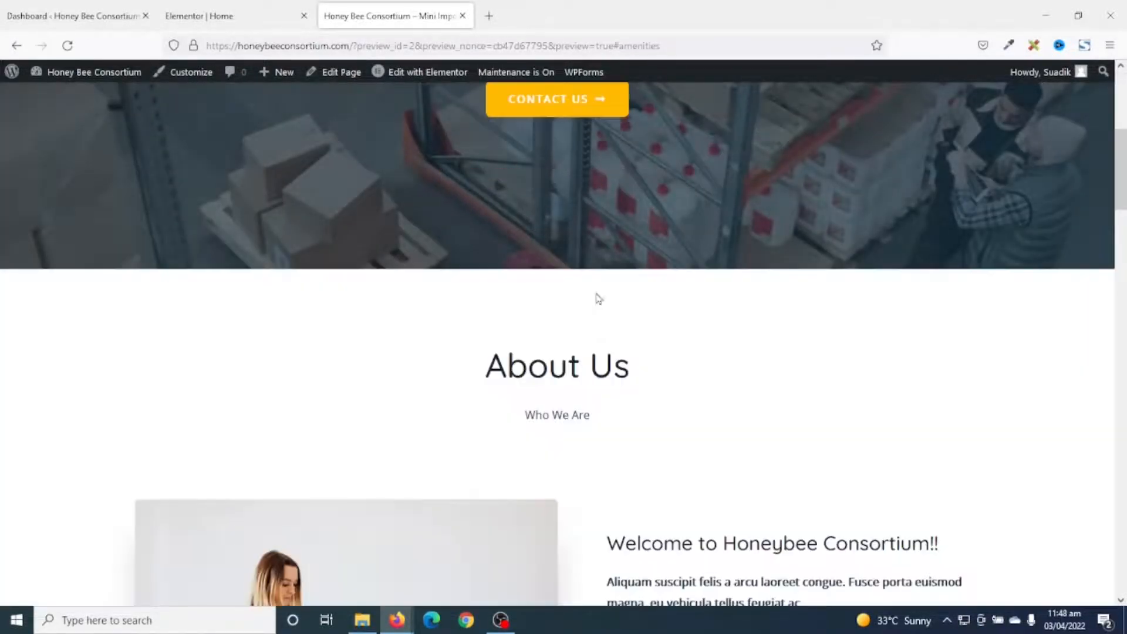
scroll(608, 463, "down", 8)
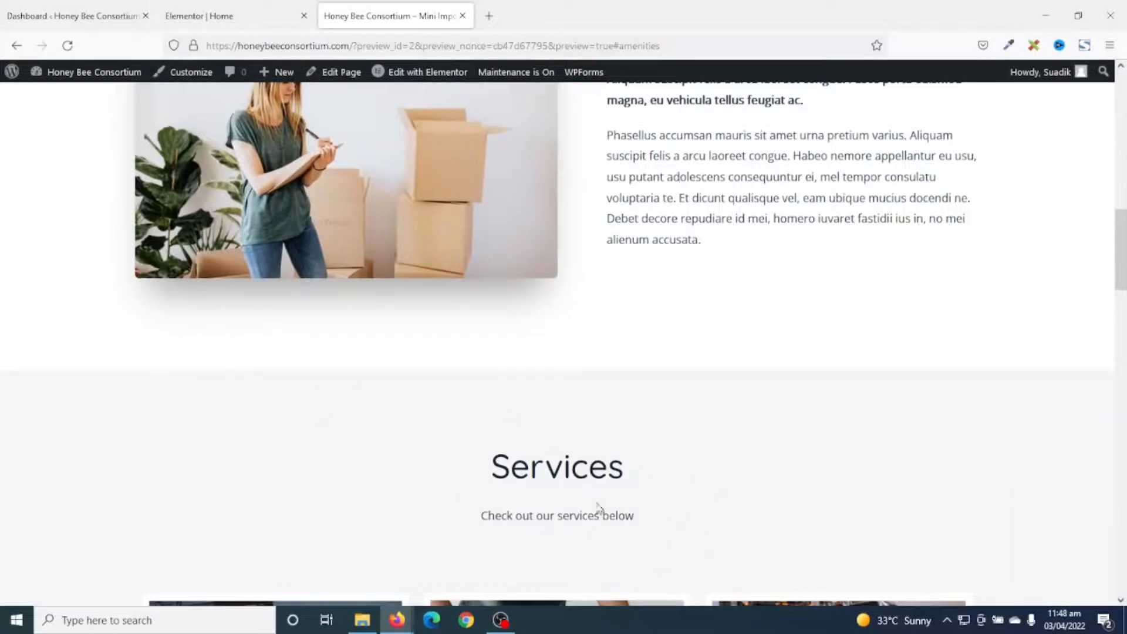
scroll(586, 473, "up", 14)
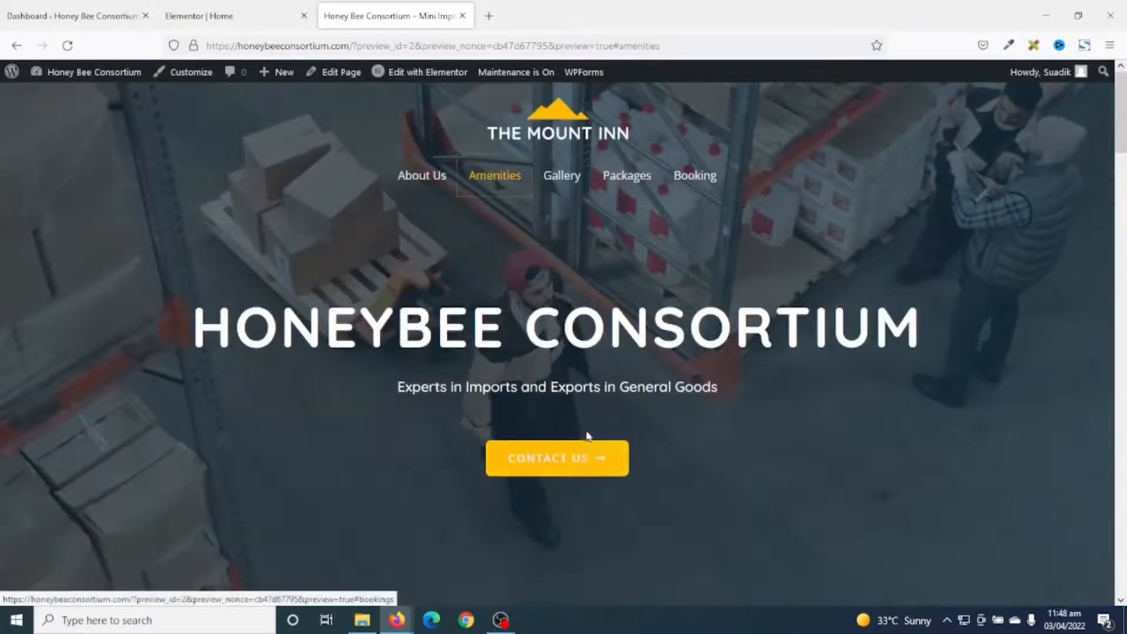
left_click(564, 180)
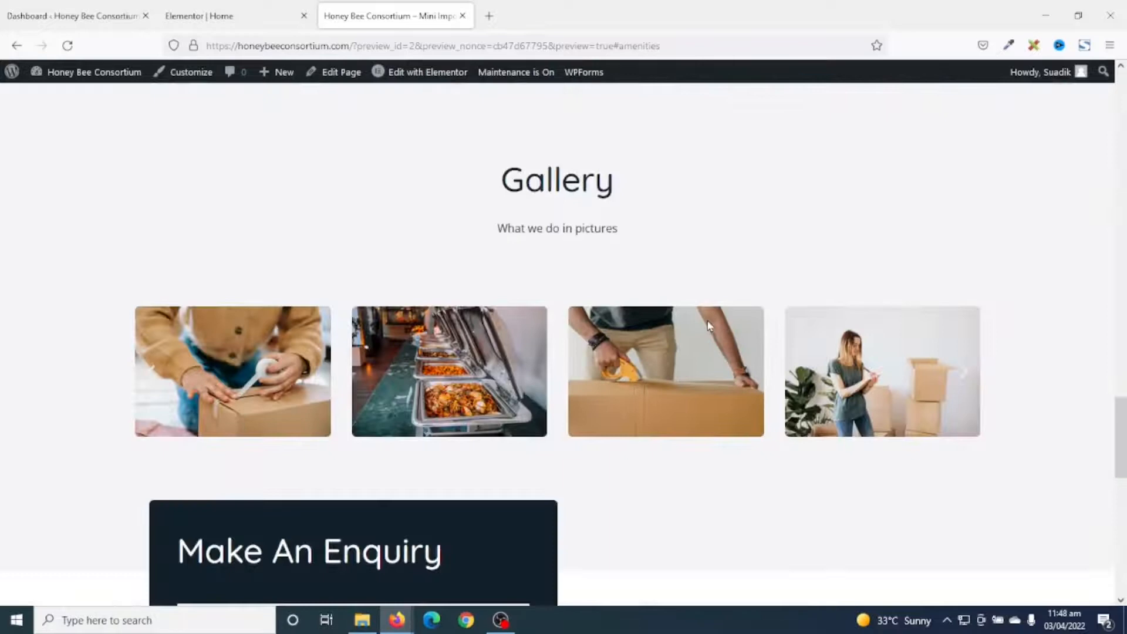
scroll(808, 440, "up", 10)
left_click(628, 176)
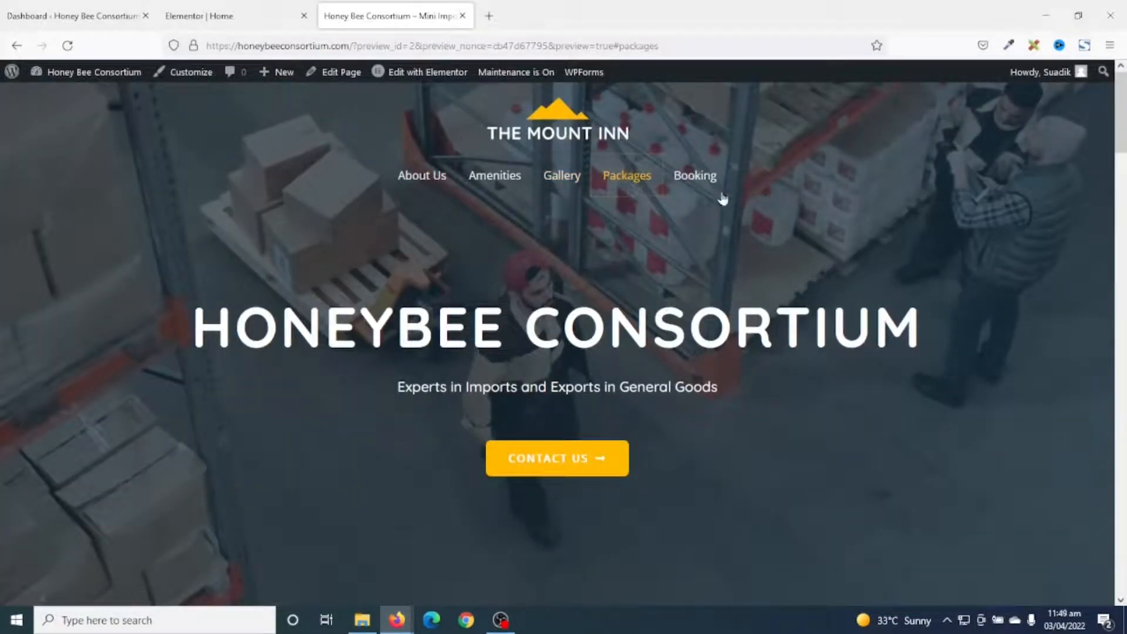
left_click(702, 178)
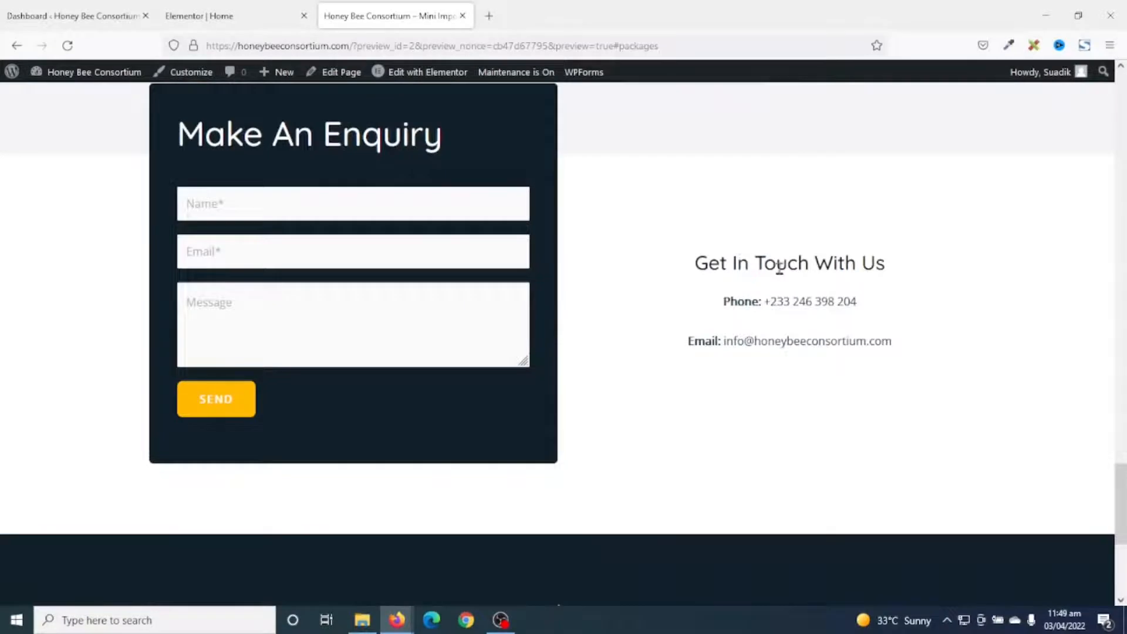
scroll(780, 267, "up", 20)
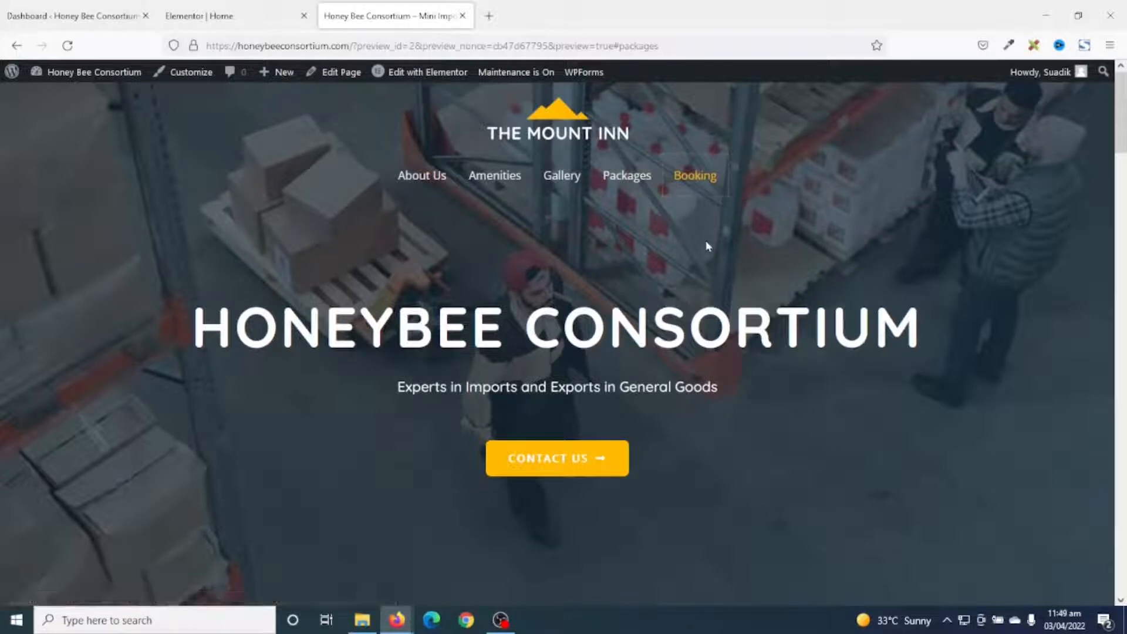
Change the Make An Enquiry heading's CSS ID from 'bookings' to 'contact' and update the page.
left_click(209, 16)
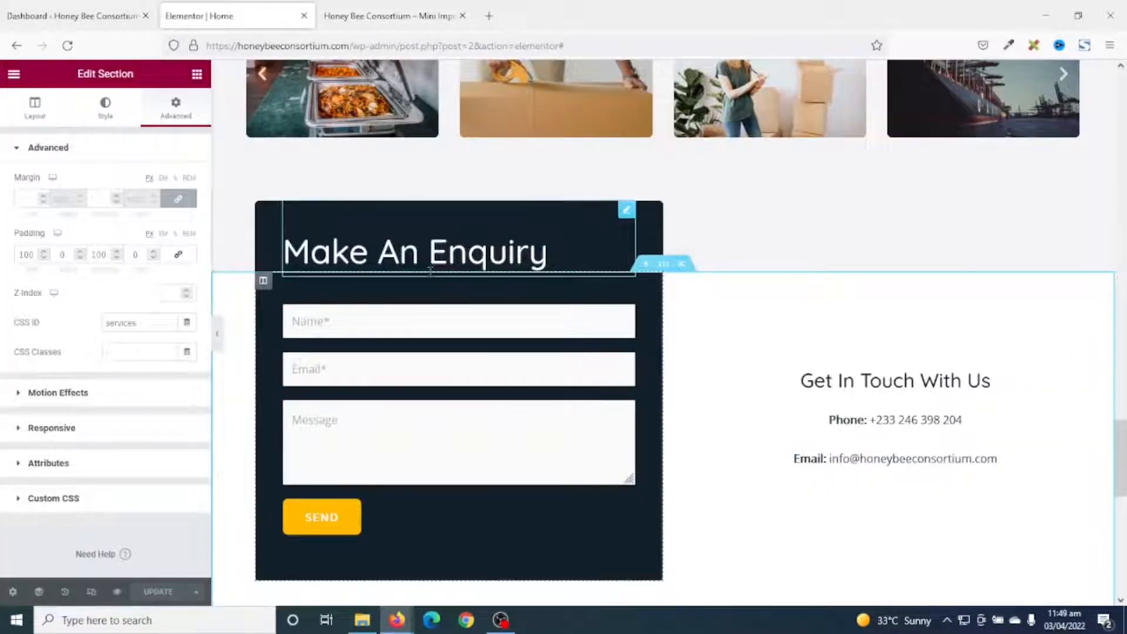
left_click(466, 251)
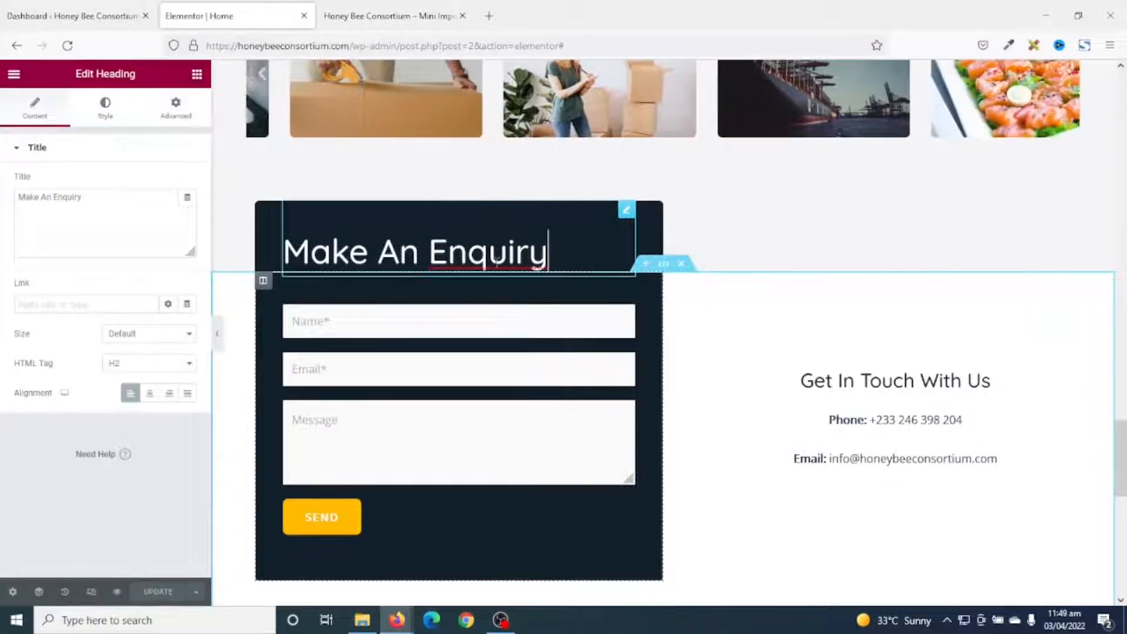
left_click(427, 251)
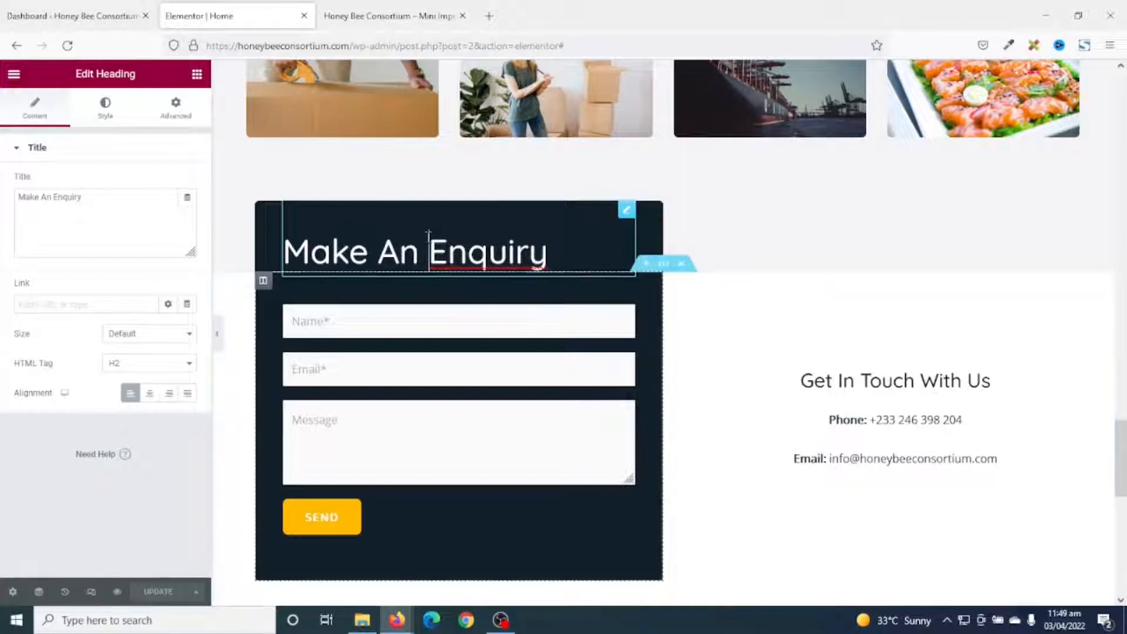
left_click(173, 113)
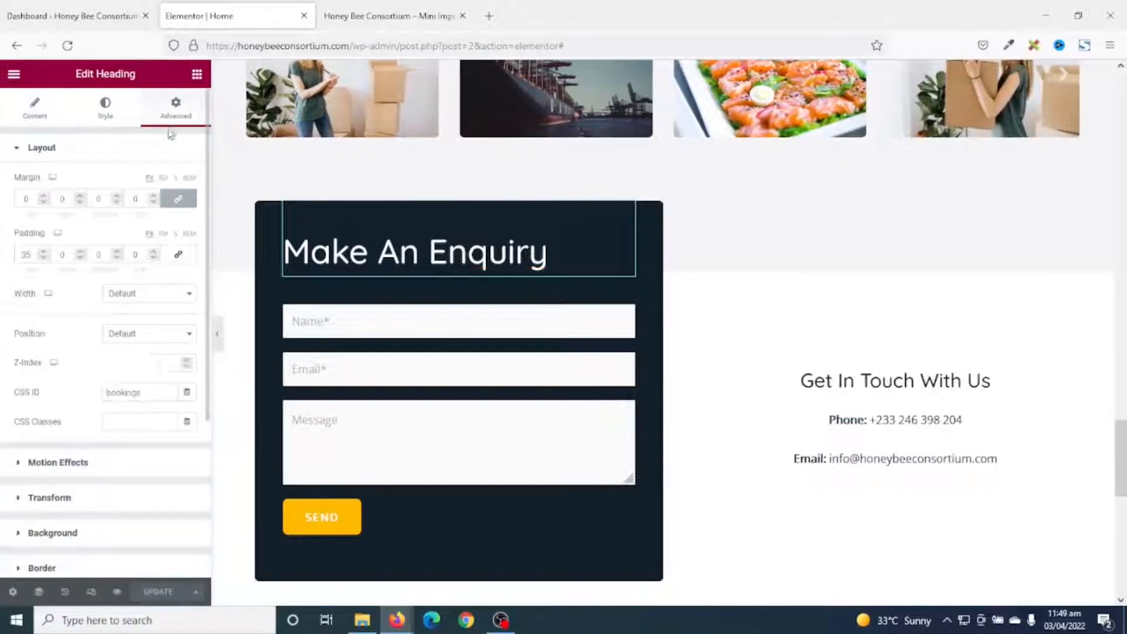
left_click_drag(146, 394, 10, 396)
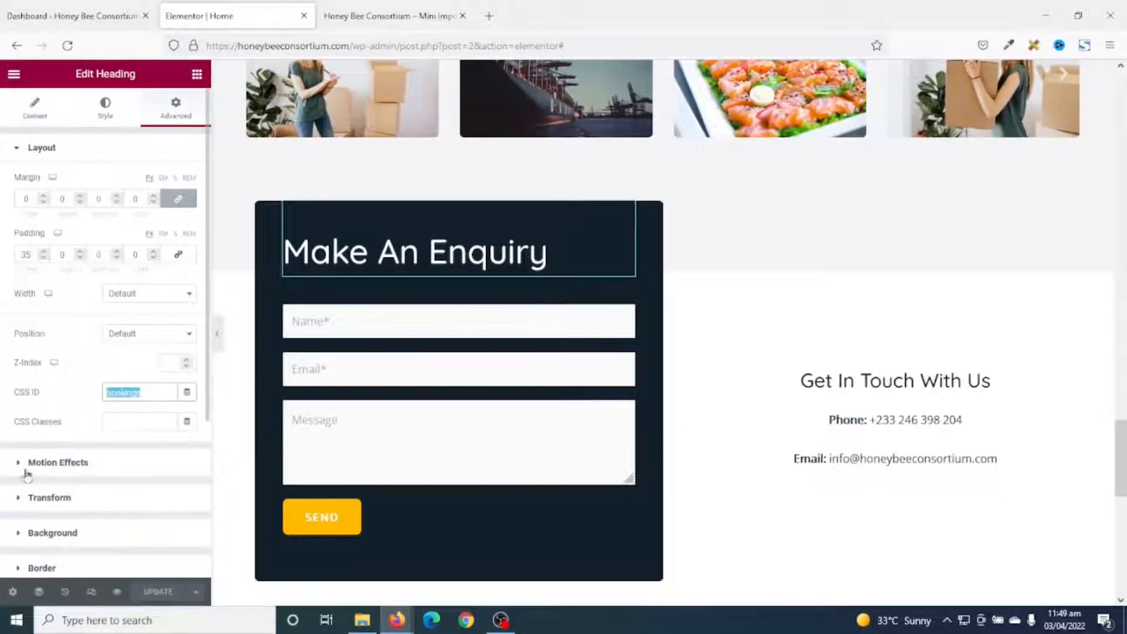
type("contact")
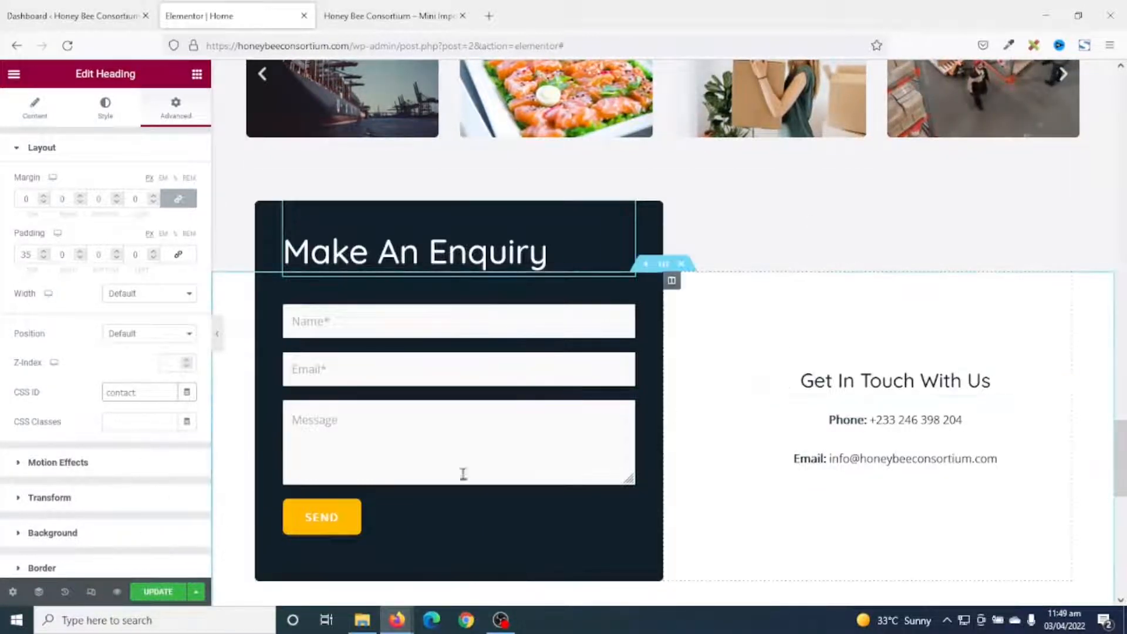
left_click(163, 594)
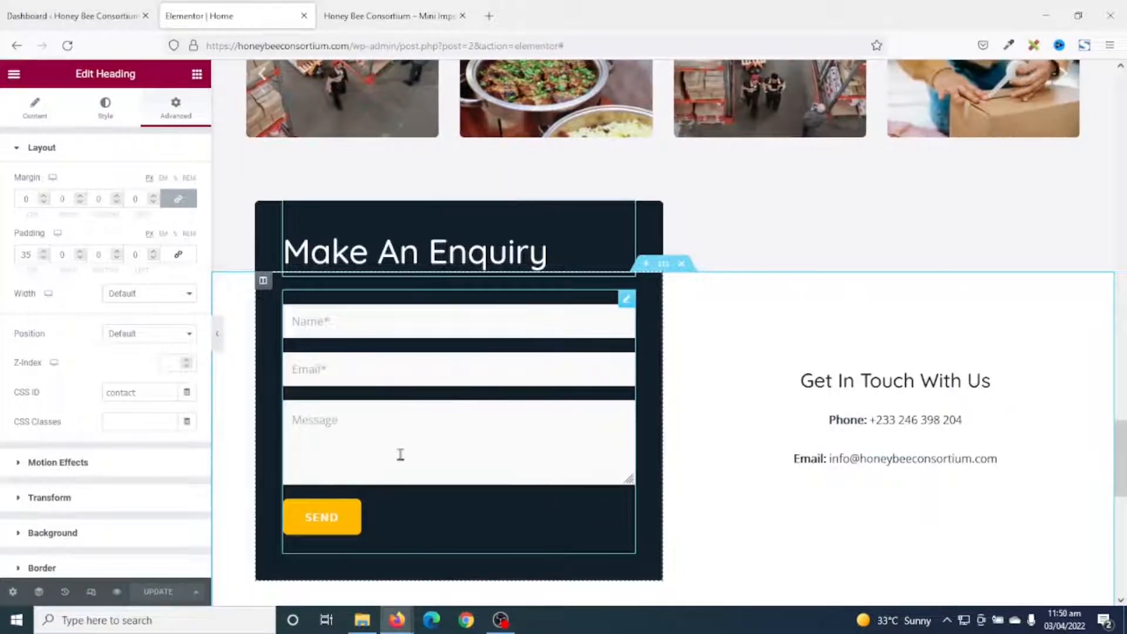
left_click(81, 15)
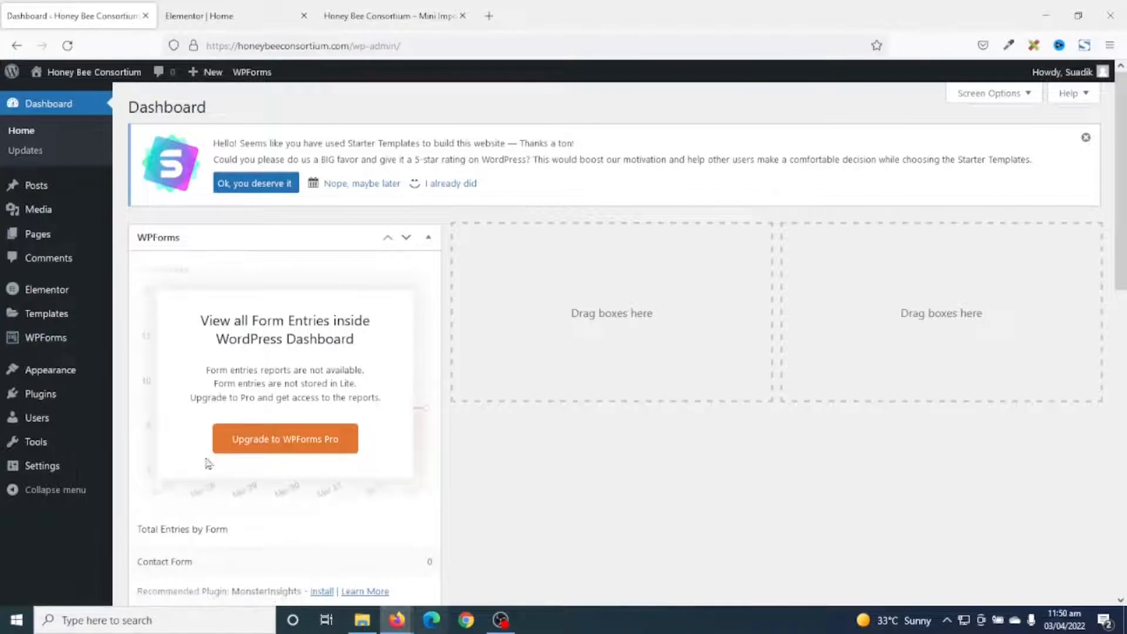
Open the Contact Form in the builder and add a Numbers field between Email and Message.
left_click(47, 342)
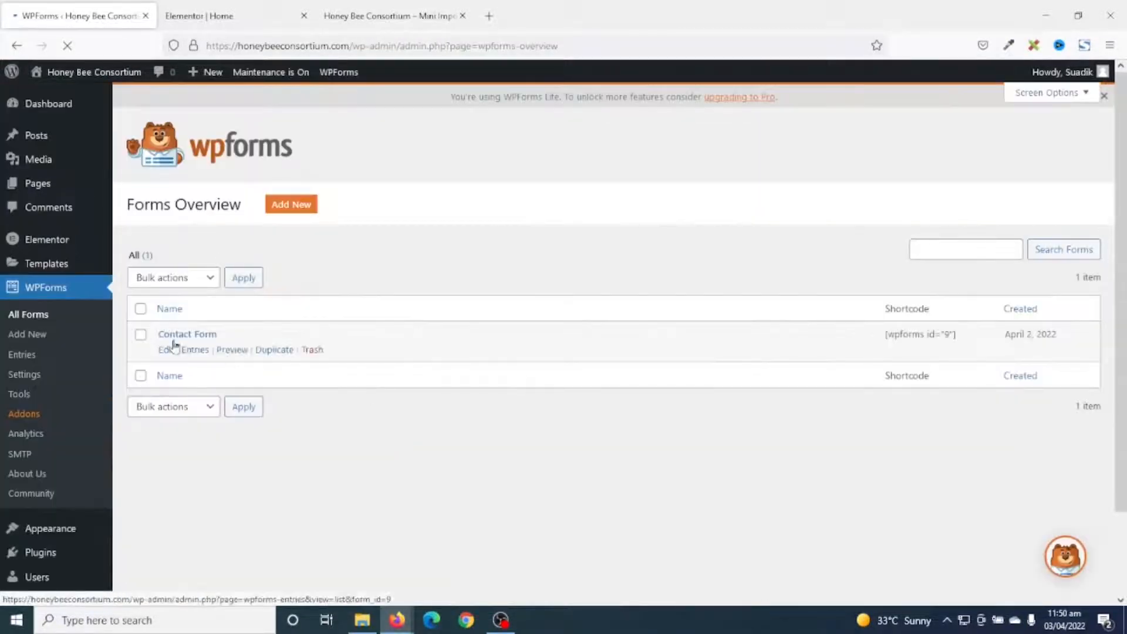
left_click(181, 336)
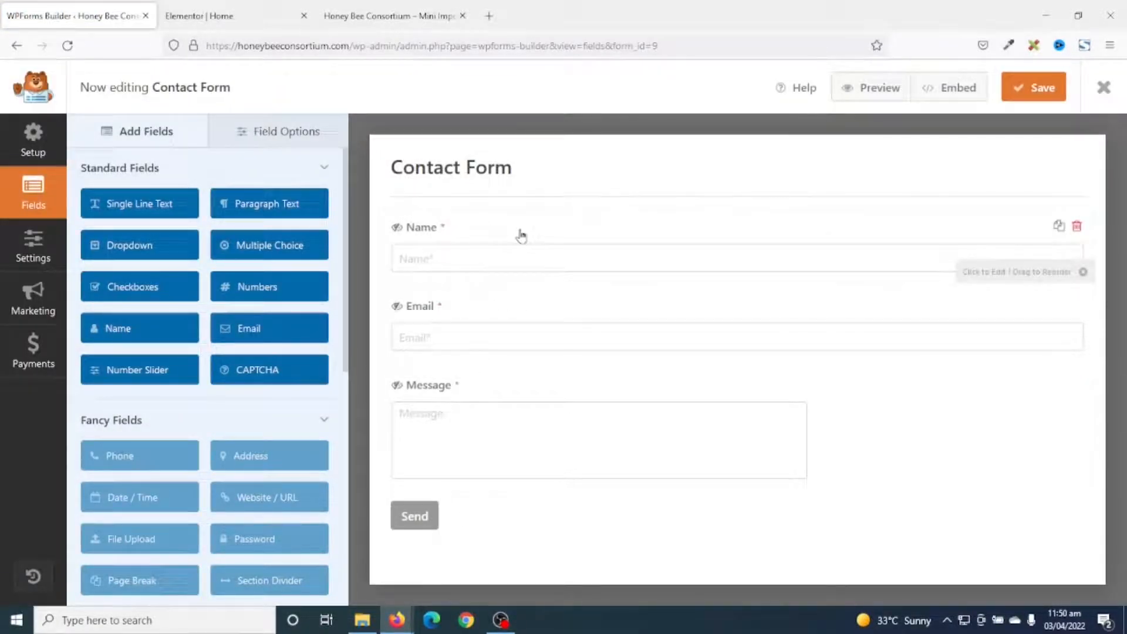
left_click(263, 286)
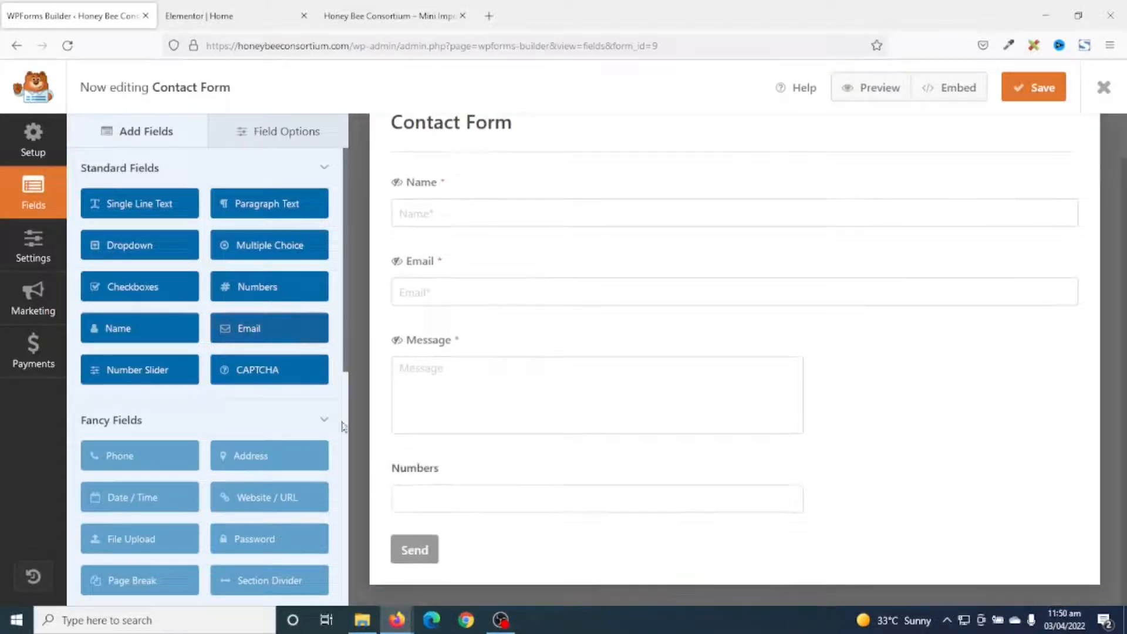
left_click_drag(433, 470, 418, 379)
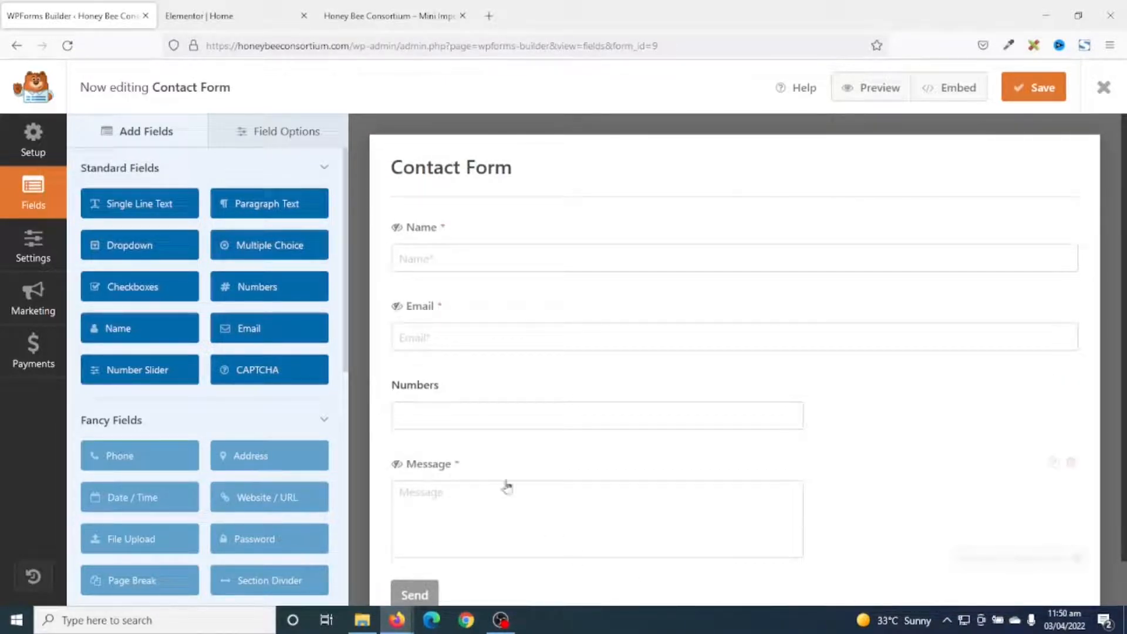
Label the new field 'Phone' and make it required.
left_click(415, 385)
left_click(155, 246)
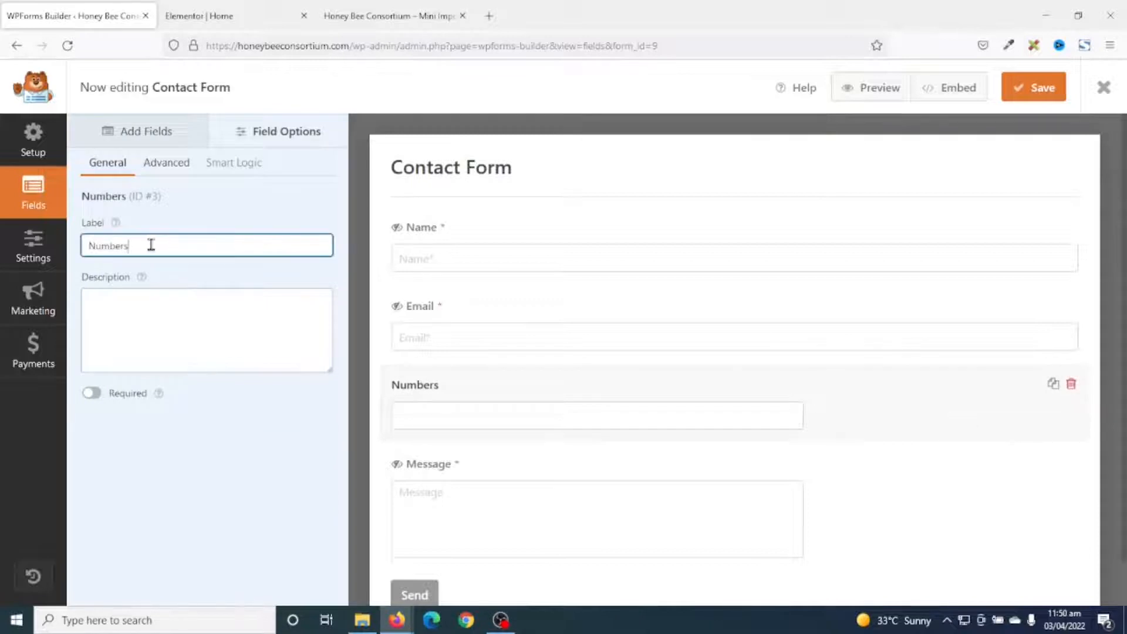
left_click_drag(154, 246, 2, 238)
type("PHone")
key("Down")
left_click(93, 394)
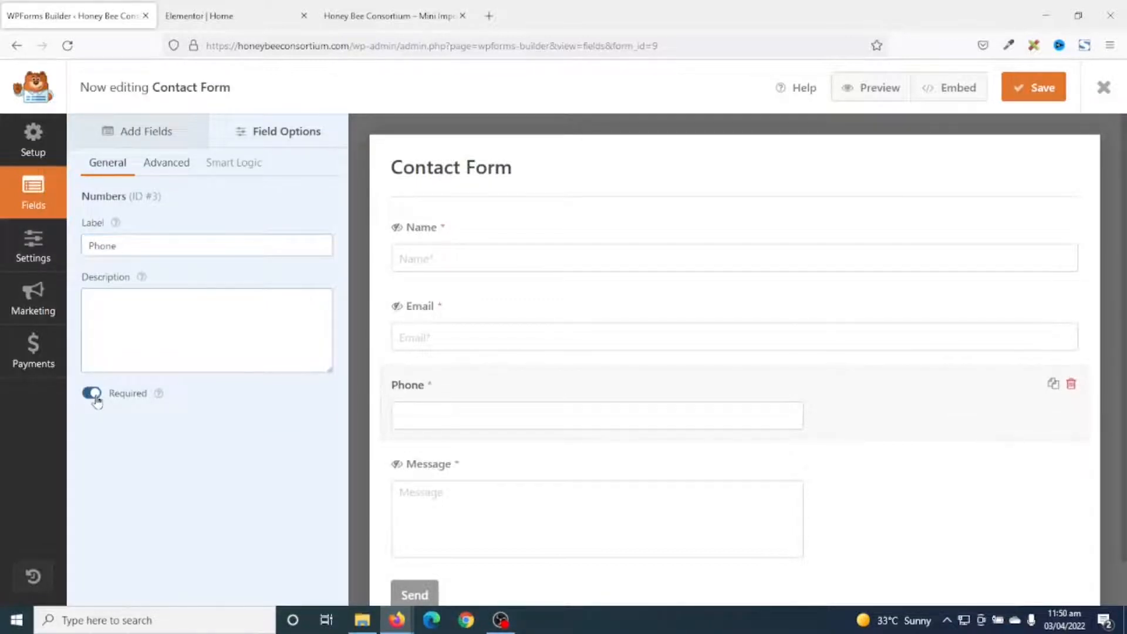
Set the Phone field's size to Large with placeholder 'Phone*'.
left_click(157, 162)
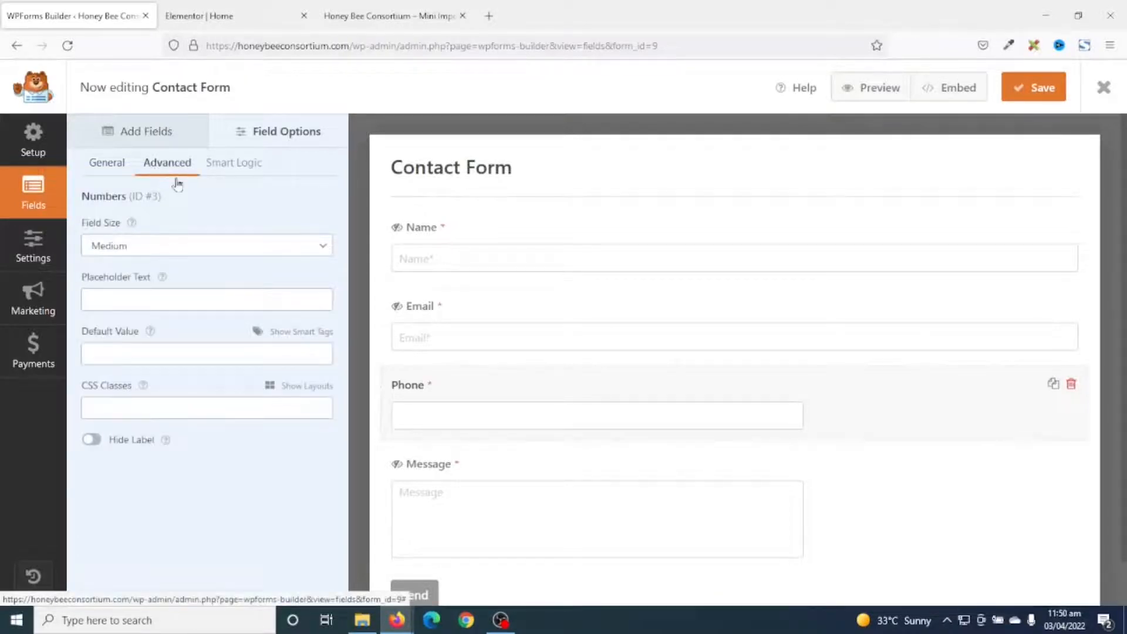
left_click(117, 249)
left_click(120, 309)
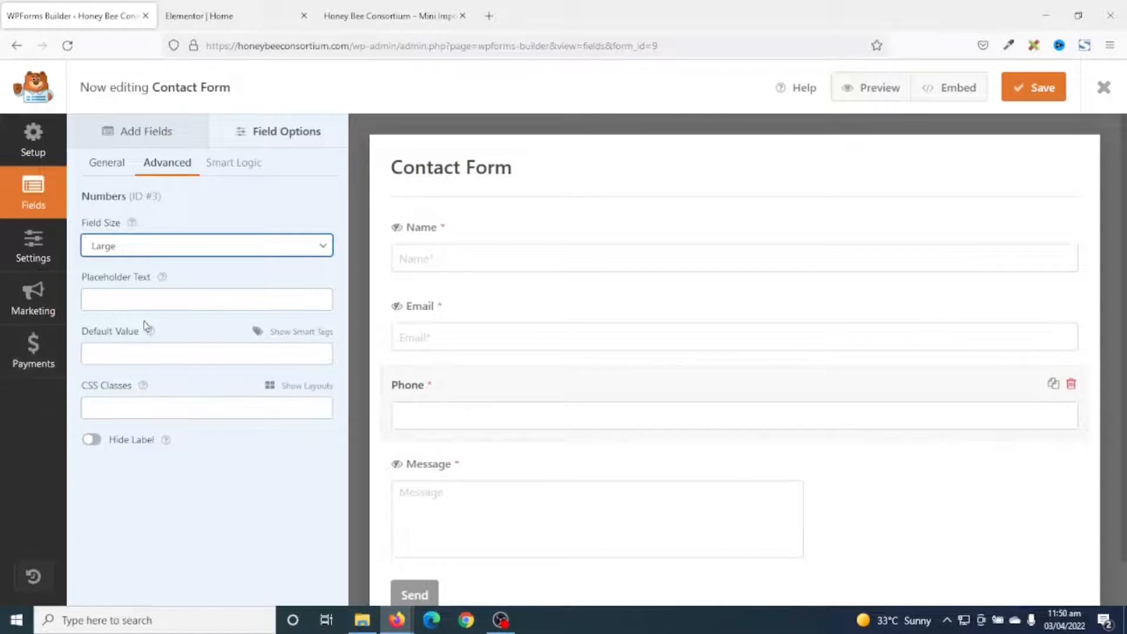
left_click(133, 292)
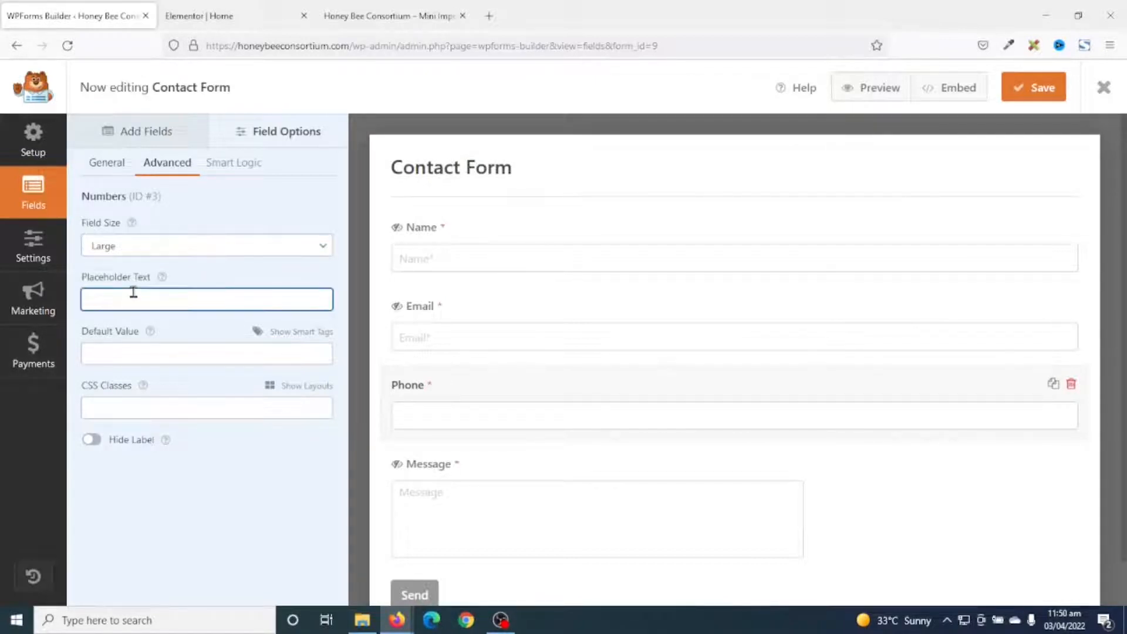
type("Phon")
left_click(168, 338)
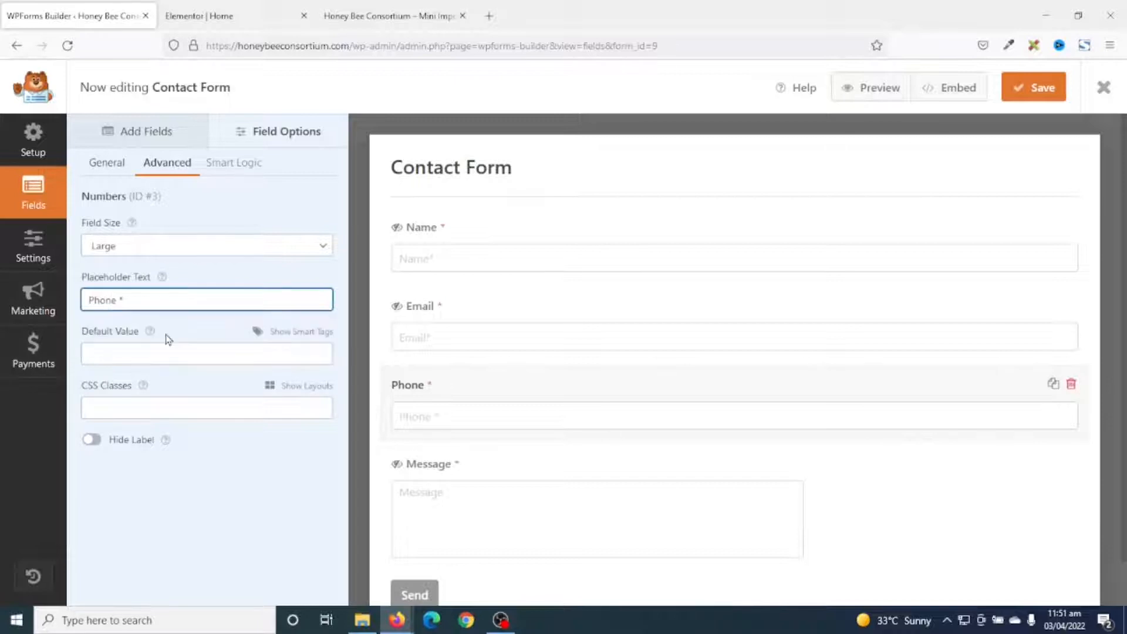
left_click(122, 300)
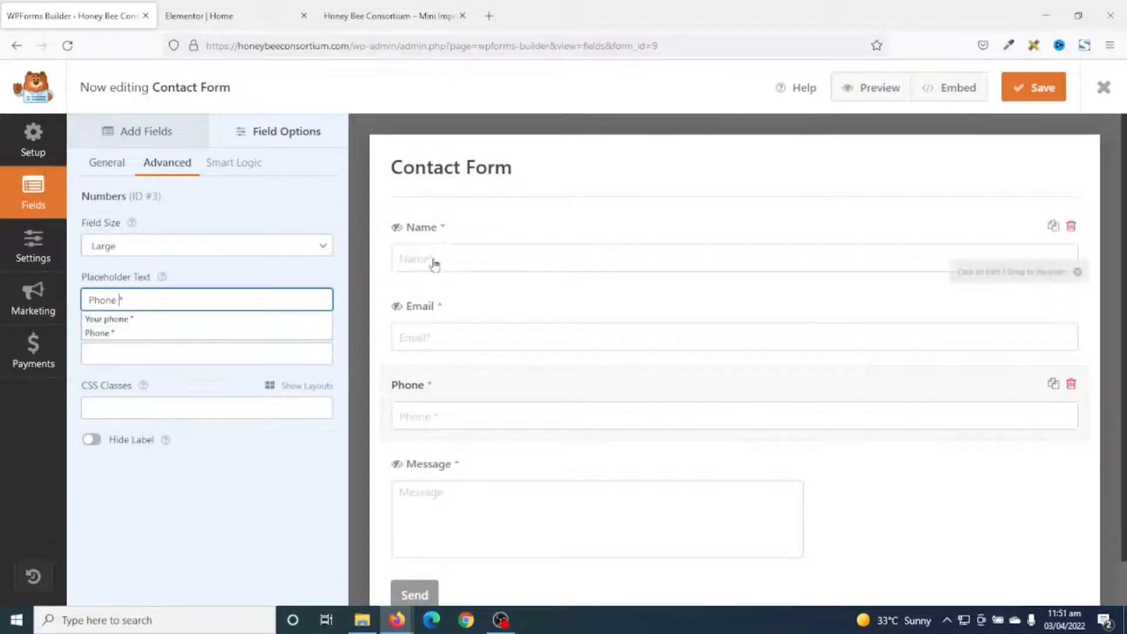
key("BackSpace")
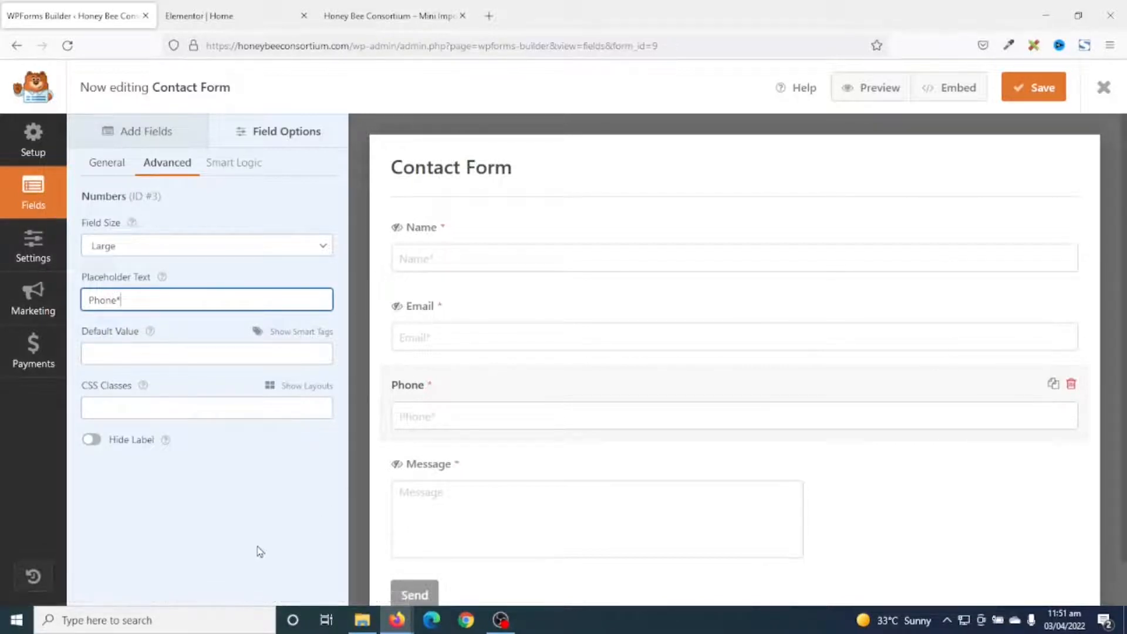
left_click(40, 254)
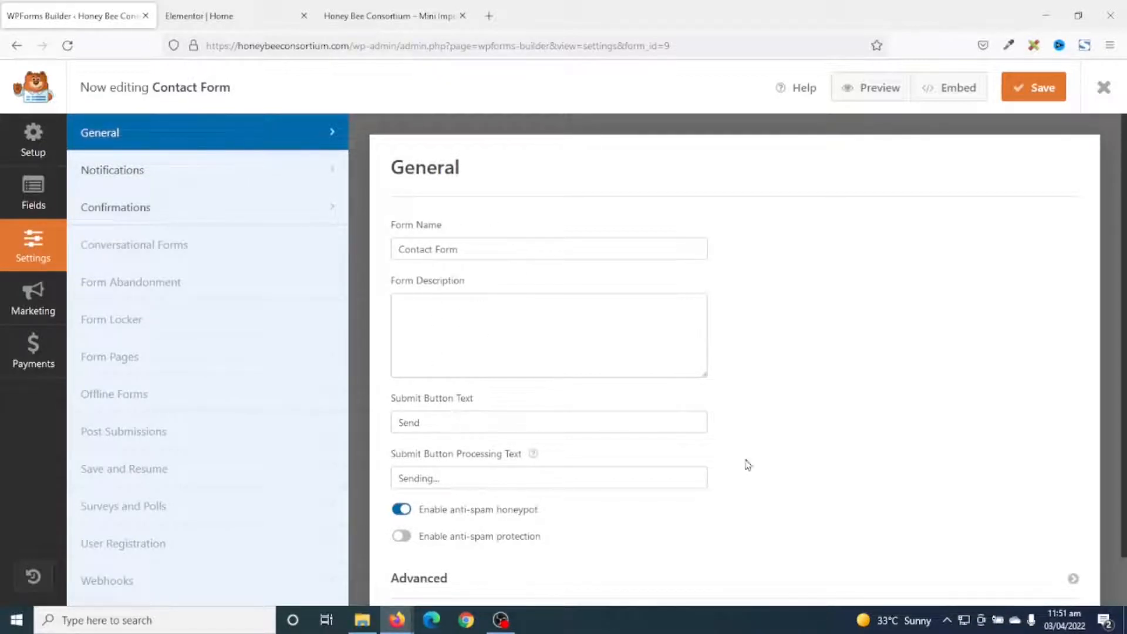
Keep the submit text as 'Send' and change the notification recipient to the owner's email address.
double_click(474, 430)
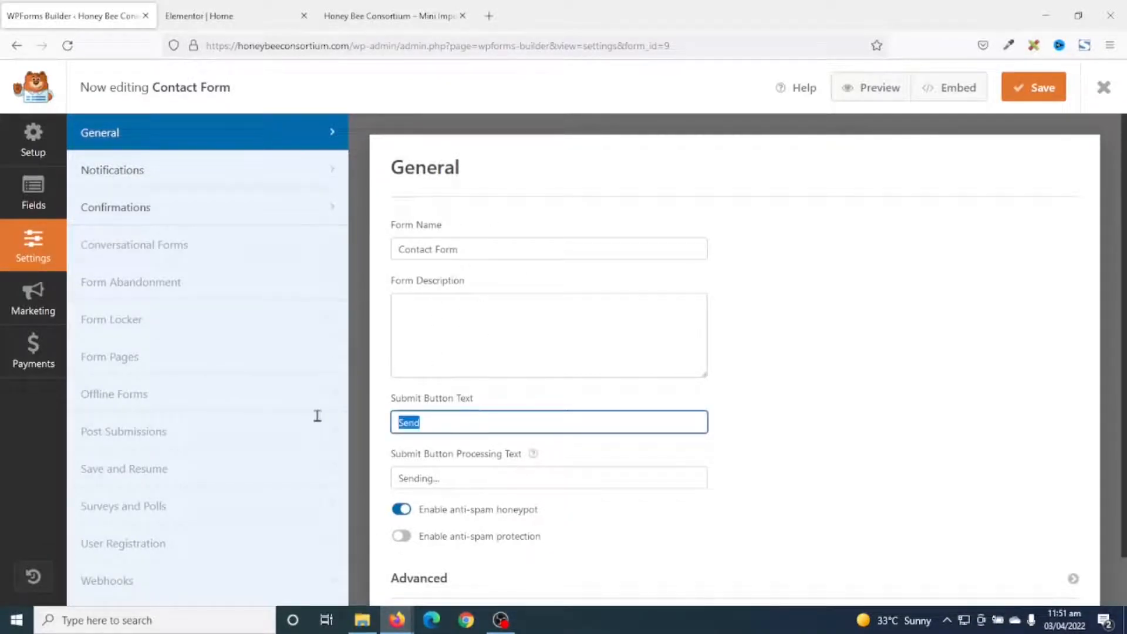
double_click(437, 426)
left_click(462, 420)
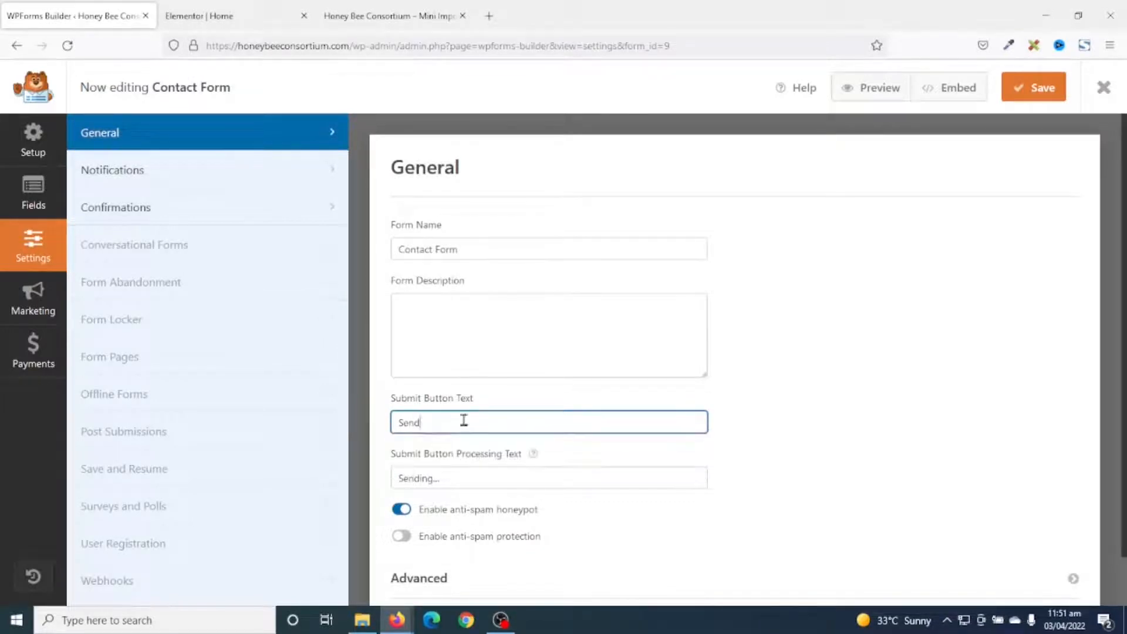
left_click(130, 181)
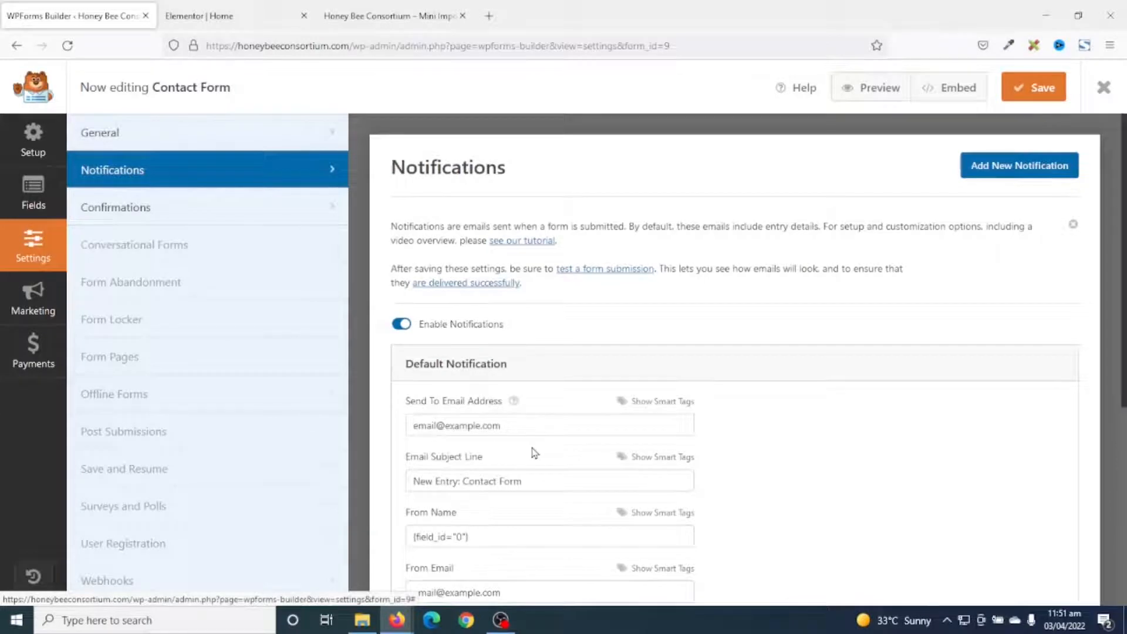
left_click_drag(522, 425, 382, 423)
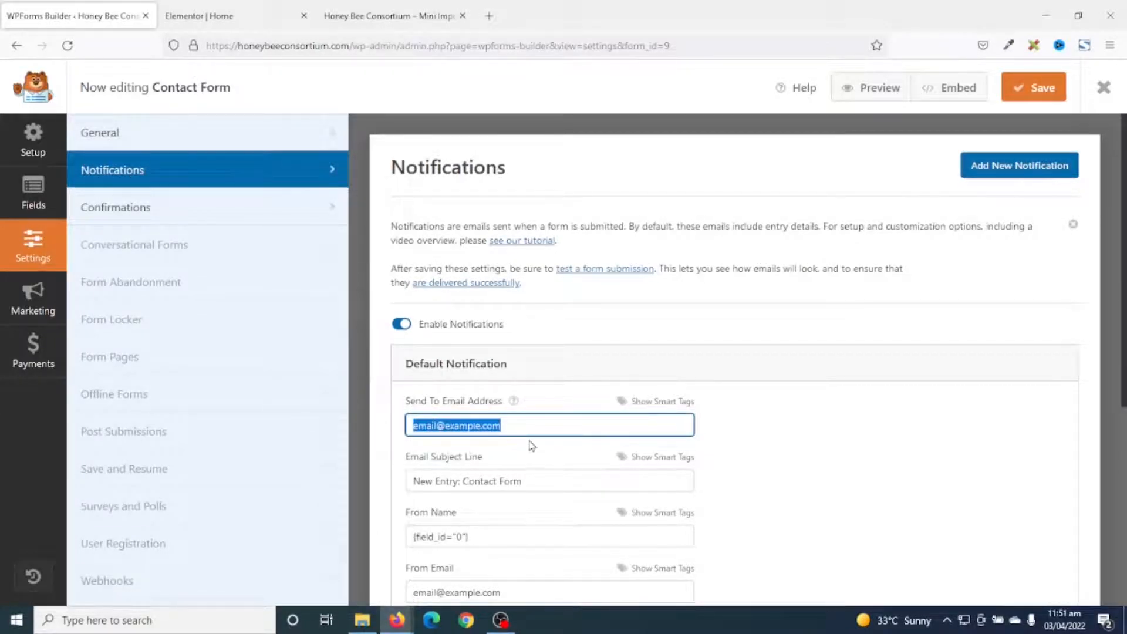
scroll(581, 471, "down", 2)
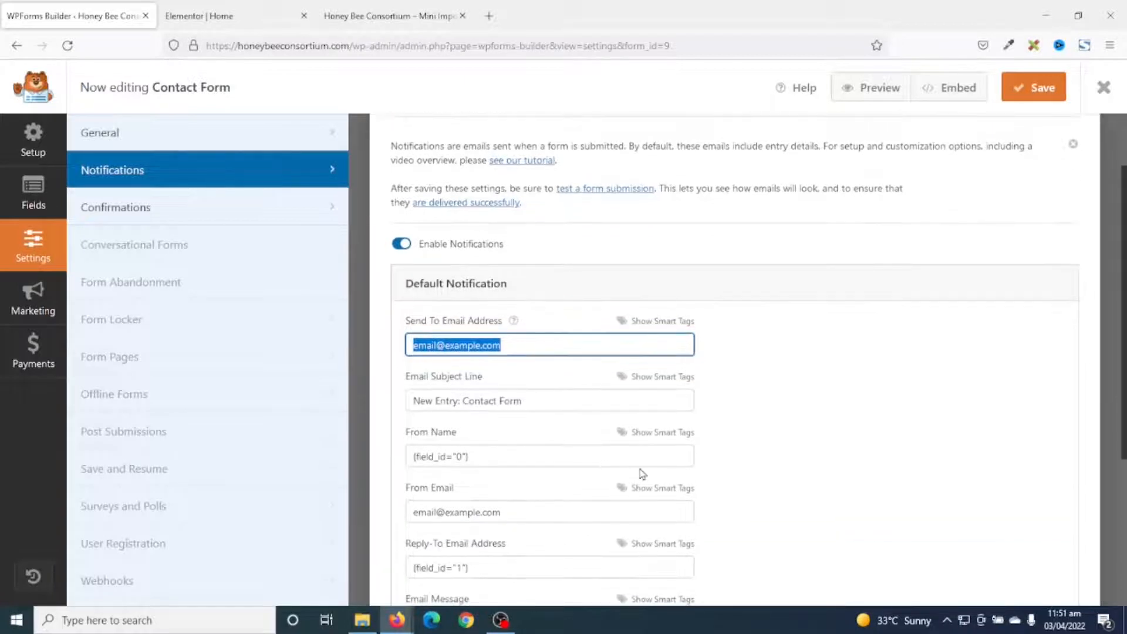
key("BackSpace")
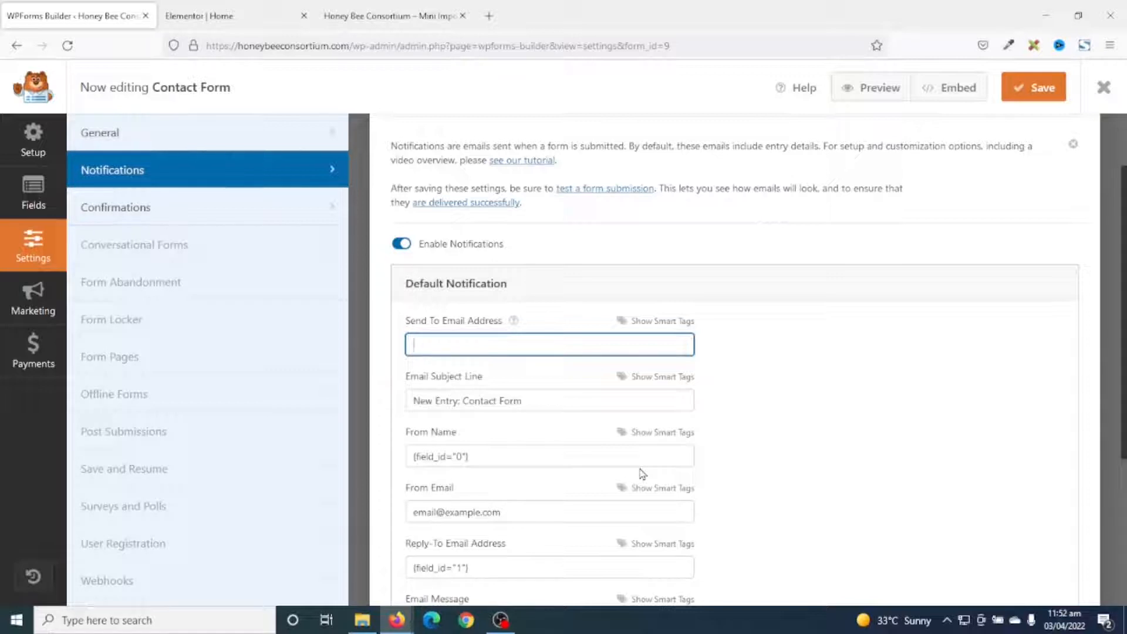
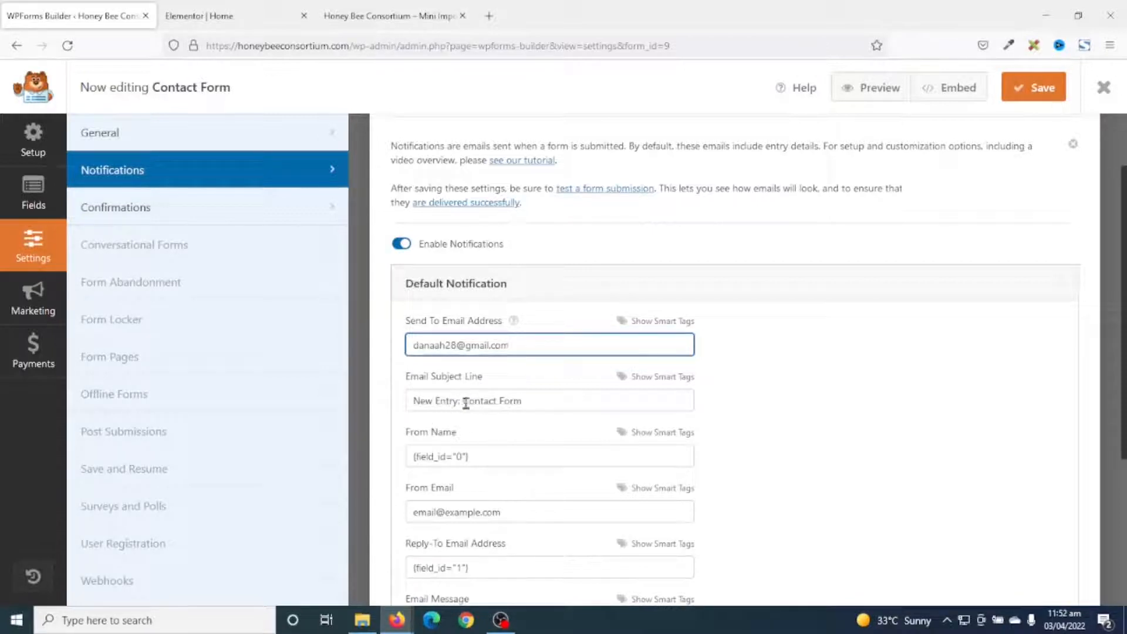
Set the notification's From Email to the form's Email field smart tag.
triple_click(541, 400)
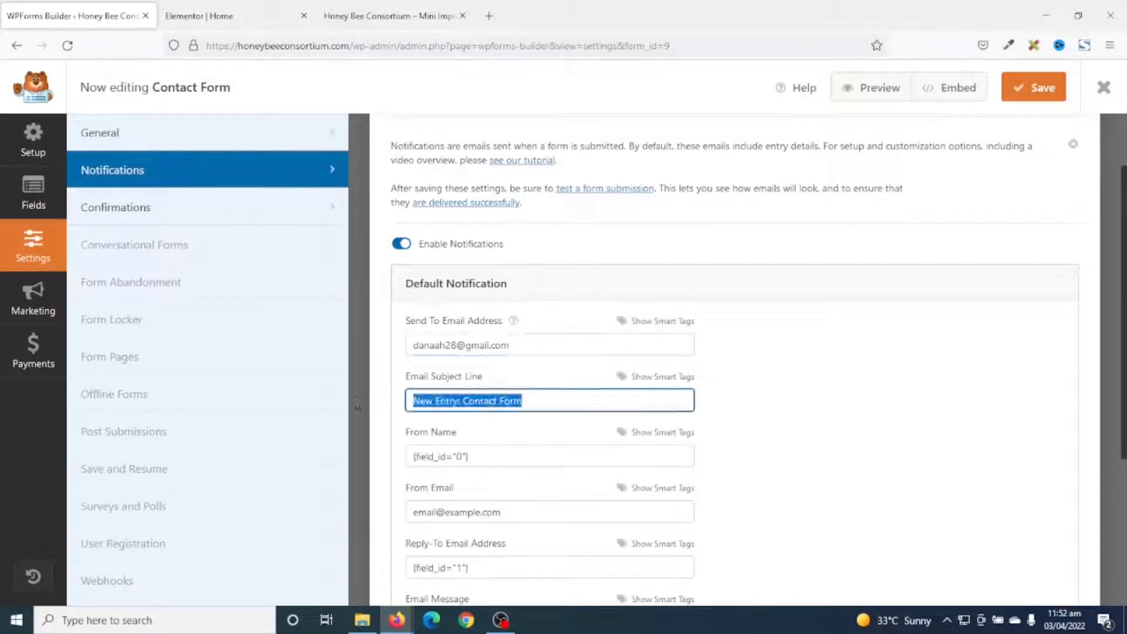
scroll(575, 433, "down", 1)
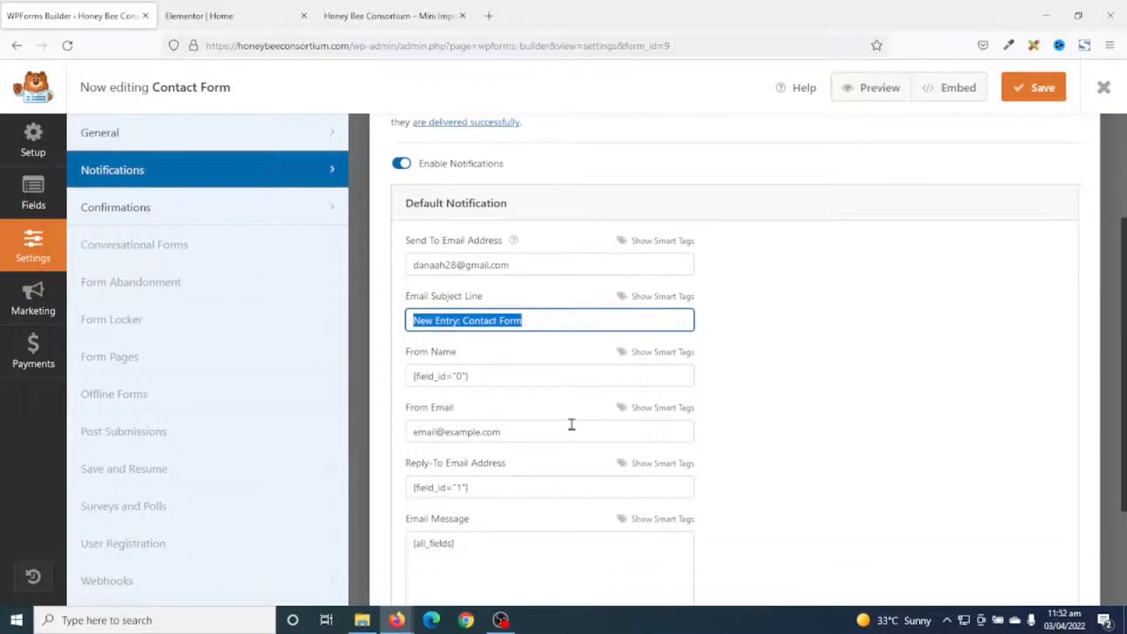
scroll(572, 424, "down", 1)
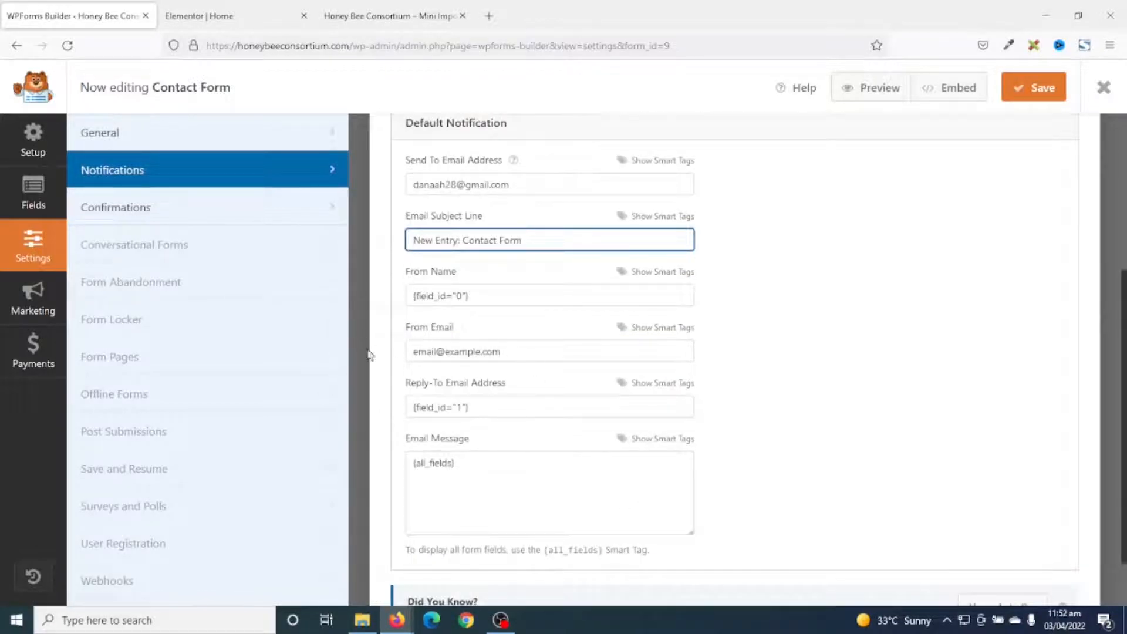
left_click_drag(538, 352, 397, 358)
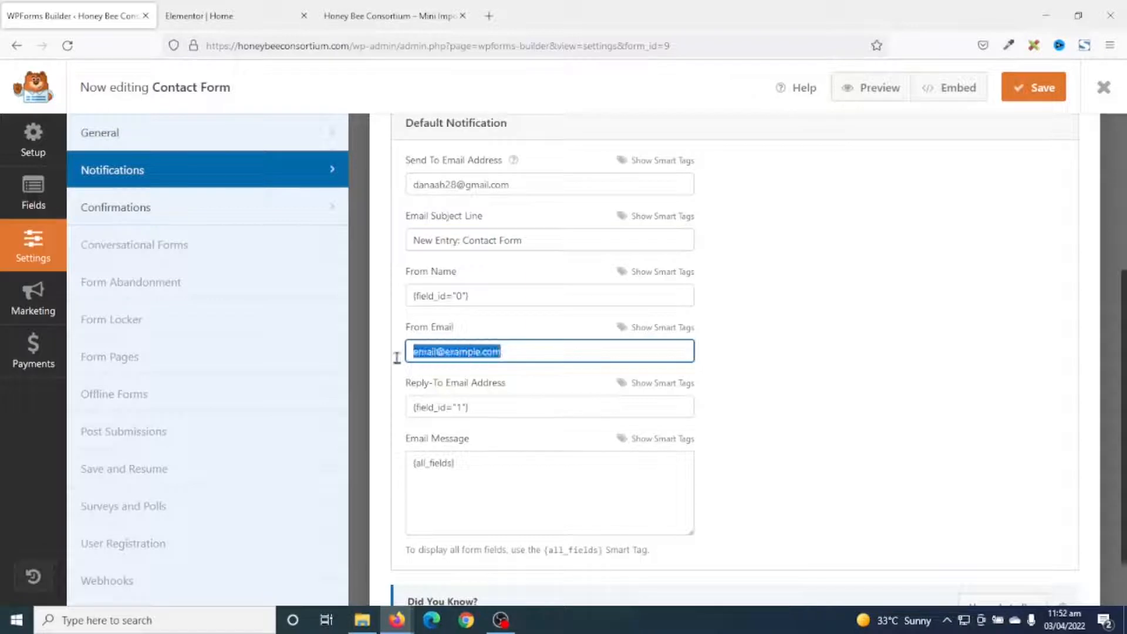
left_click(670, 327)
left_click(669, 327)
left_click(528, 353)
left_click_drag(527, 353, 371, 353)
key("BackSpace")
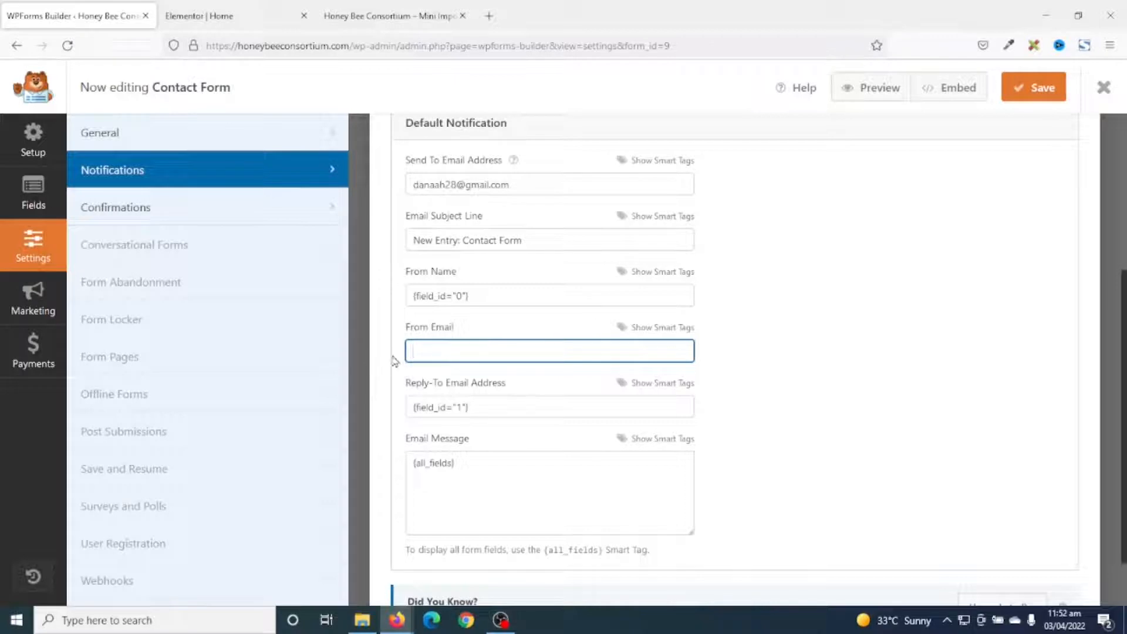
left_click(656, 330)
left_click(426, 382)
triple_click(497, 355)
left_click(522, 354)
left_click_drag(507, 354, 374, 360)
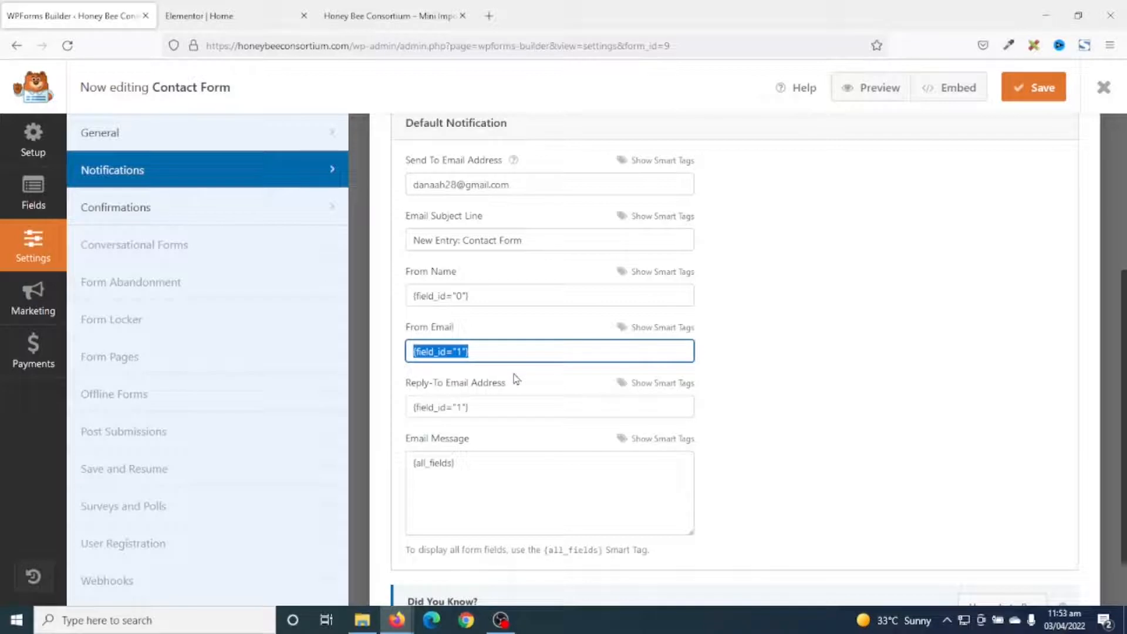
Review the recipient and confirmation message, then save the form and close the builder.
left_click(516, 184)
key("ctrl+a")
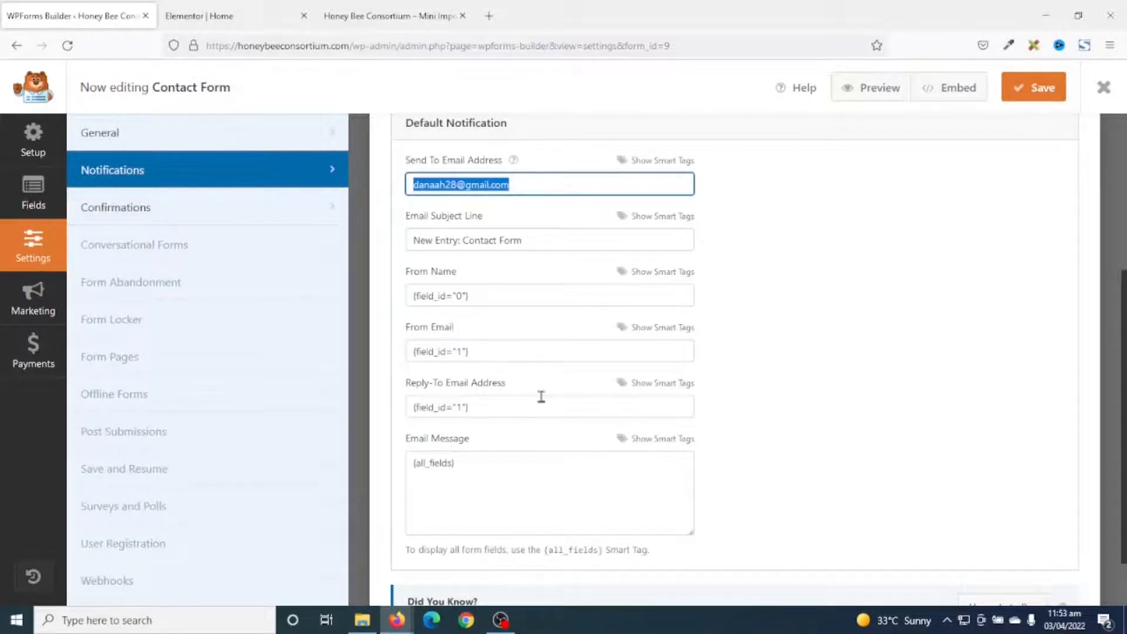
scroll(693, 446, "up", 2)
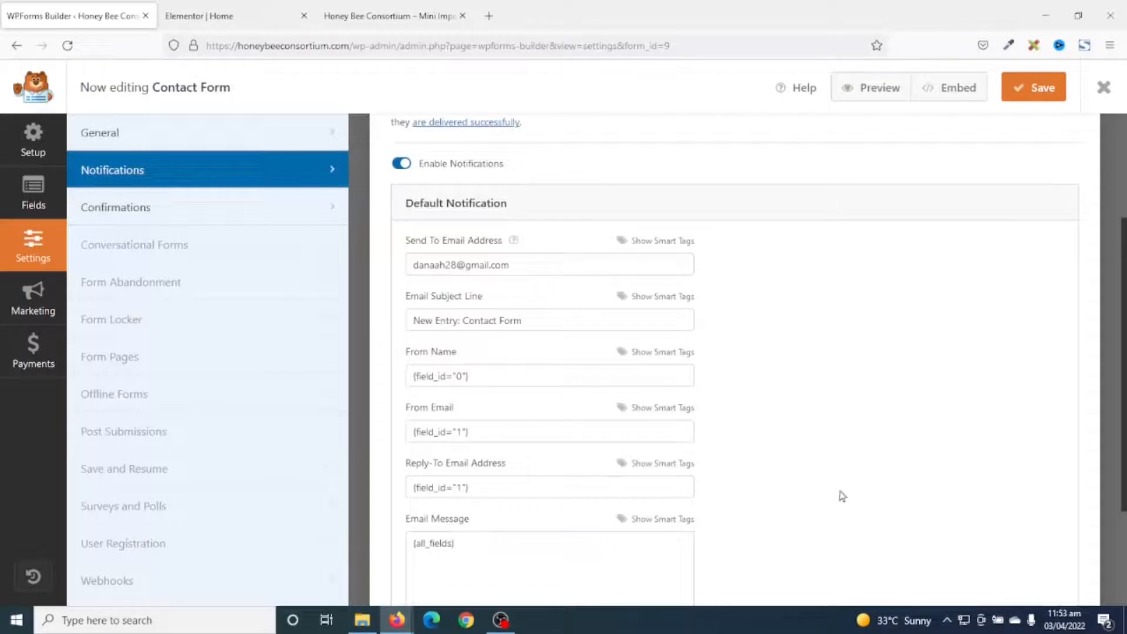
left_click(125, 211)
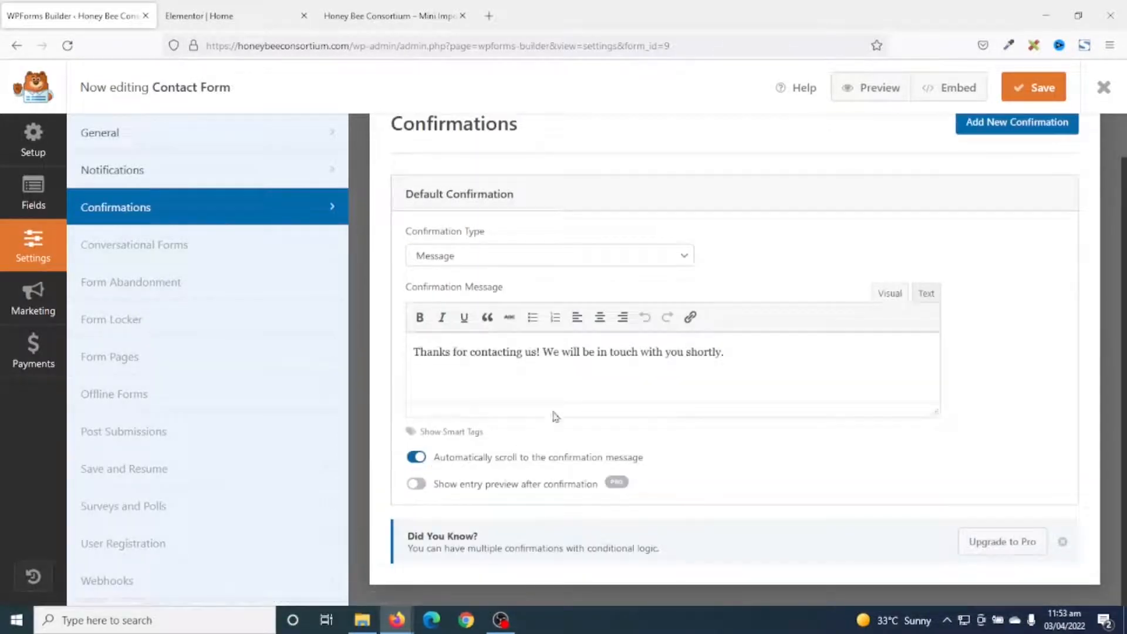
left_click_drag(417, 351, 368, 354)
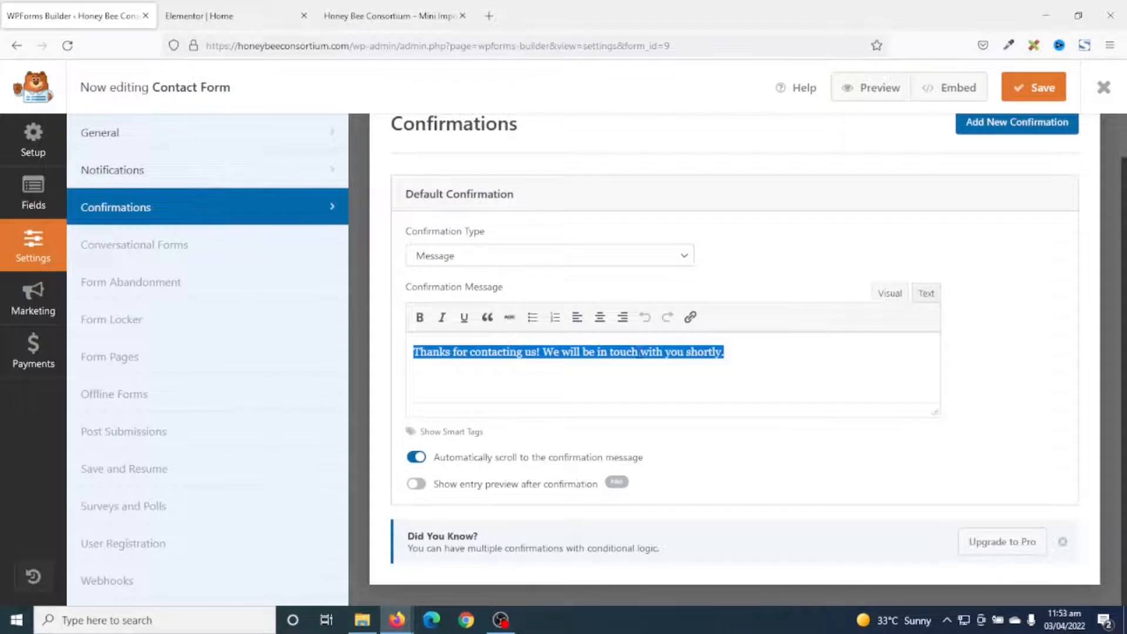
left_click_drag(763, 356, 271, 353)
left_click(1025, 88)
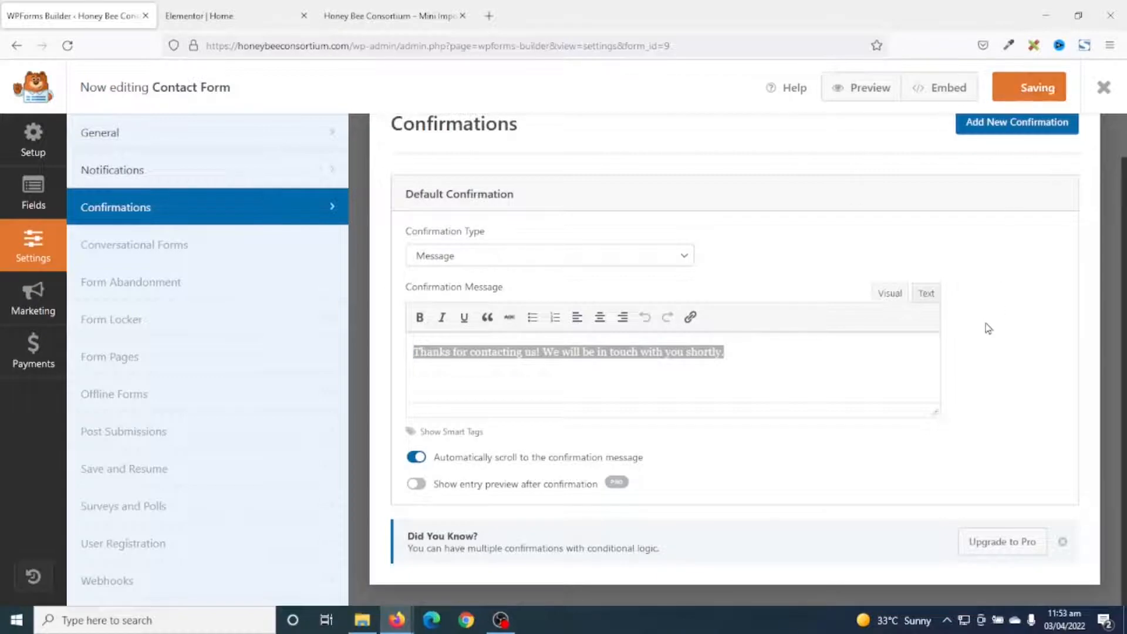
left_click(1105, 88)
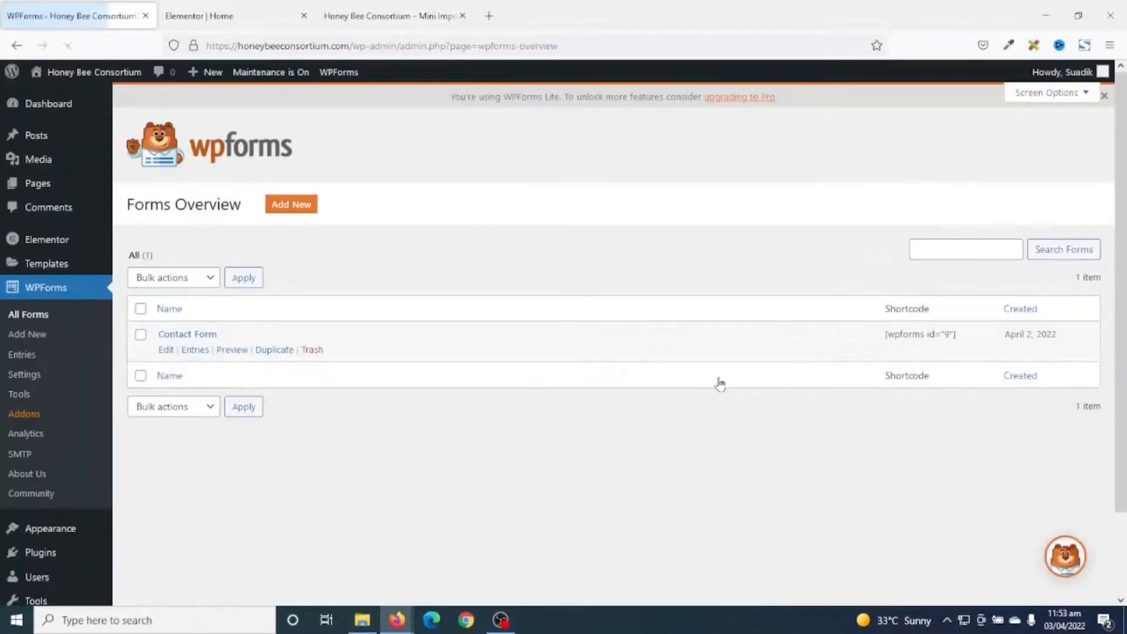
Reload the site preview, check the faint Phone label on the enquiry form, and return to the forms list.
left_click(387, 22)
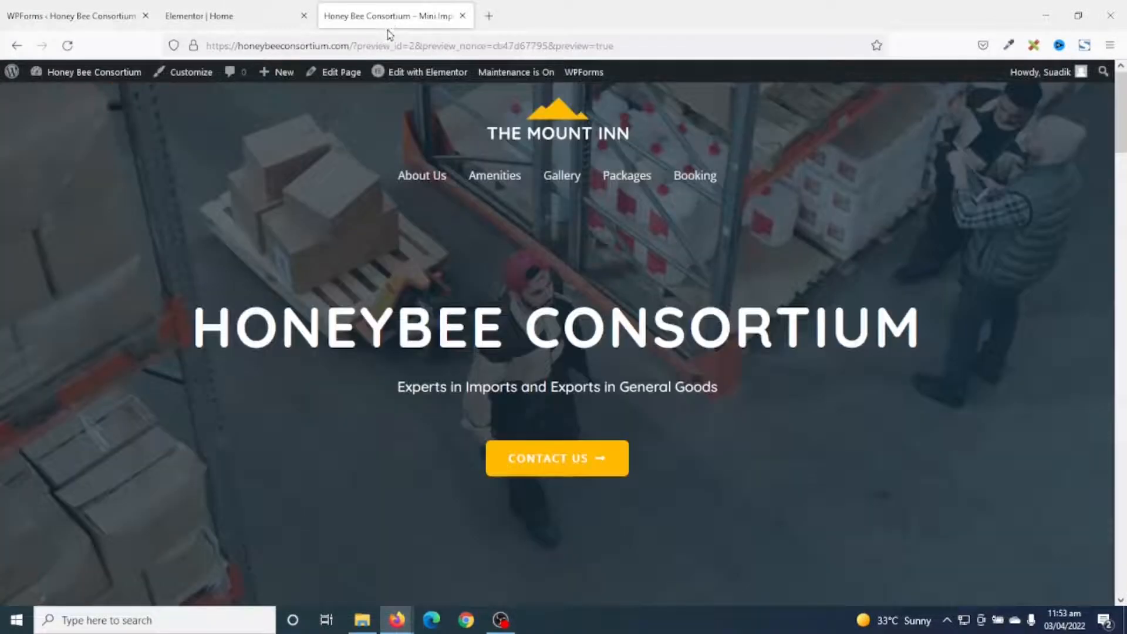
left_click(67, 46)
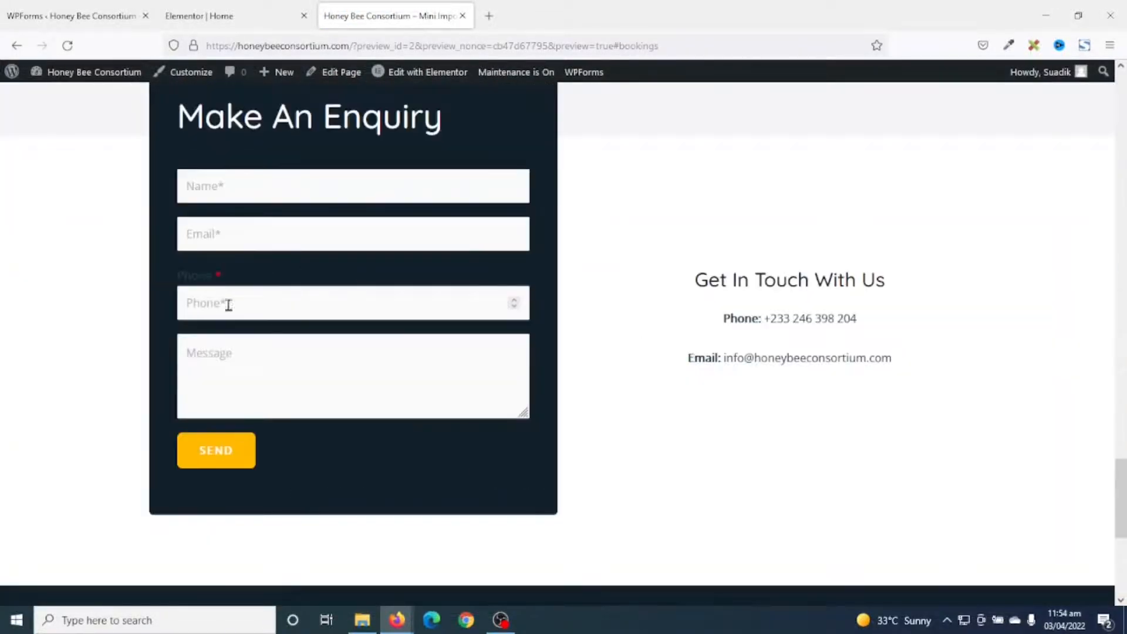
left_click(229, 305)
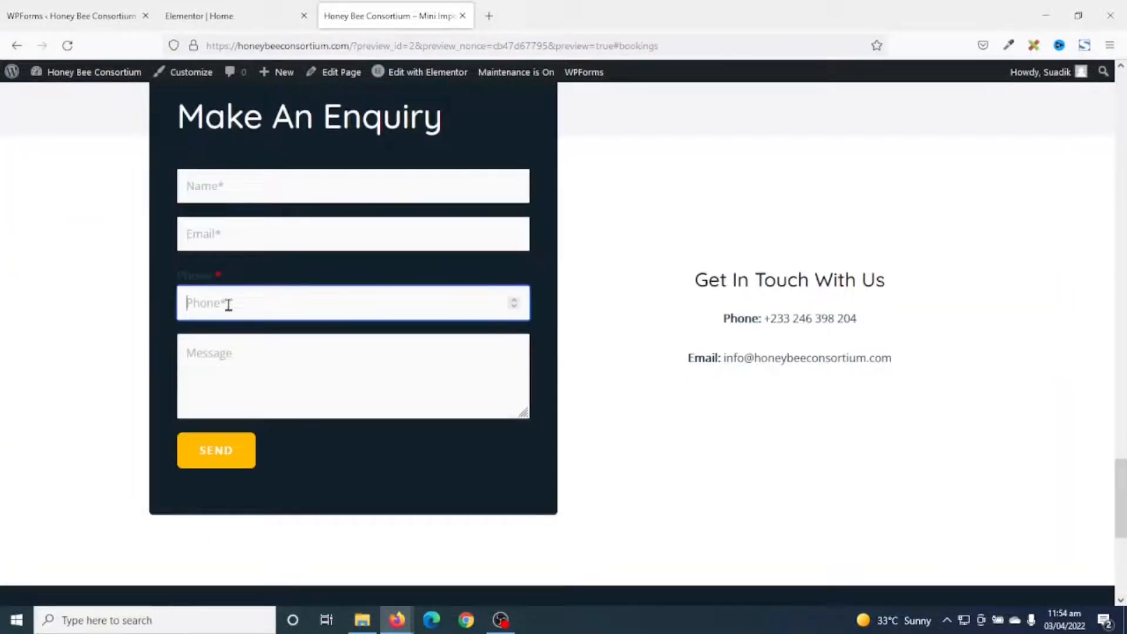
left_click_drag(240, 281, 168, 281)
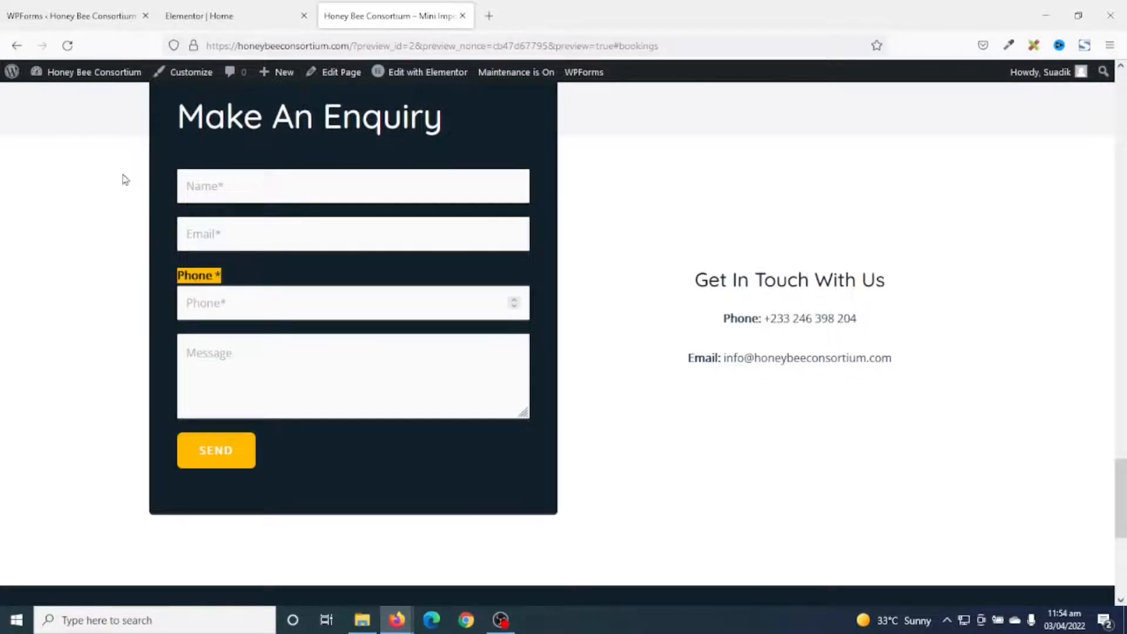
left_click(71, 16)
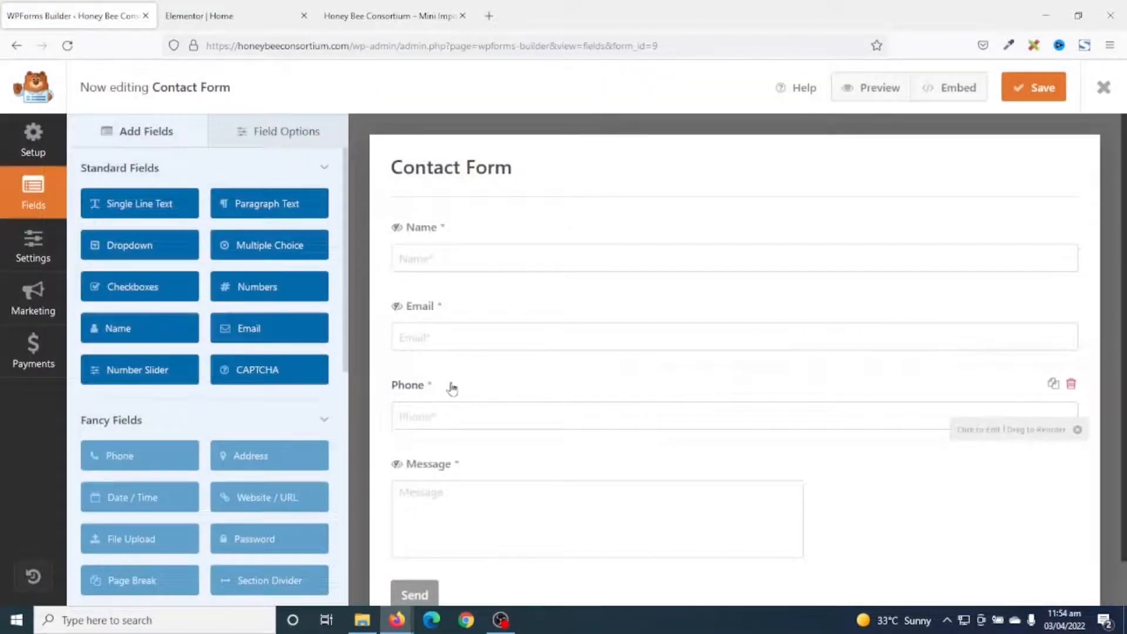
Turn on Hide Label for the Phone field, save the form, and close the builder.
left_click(452, 388)
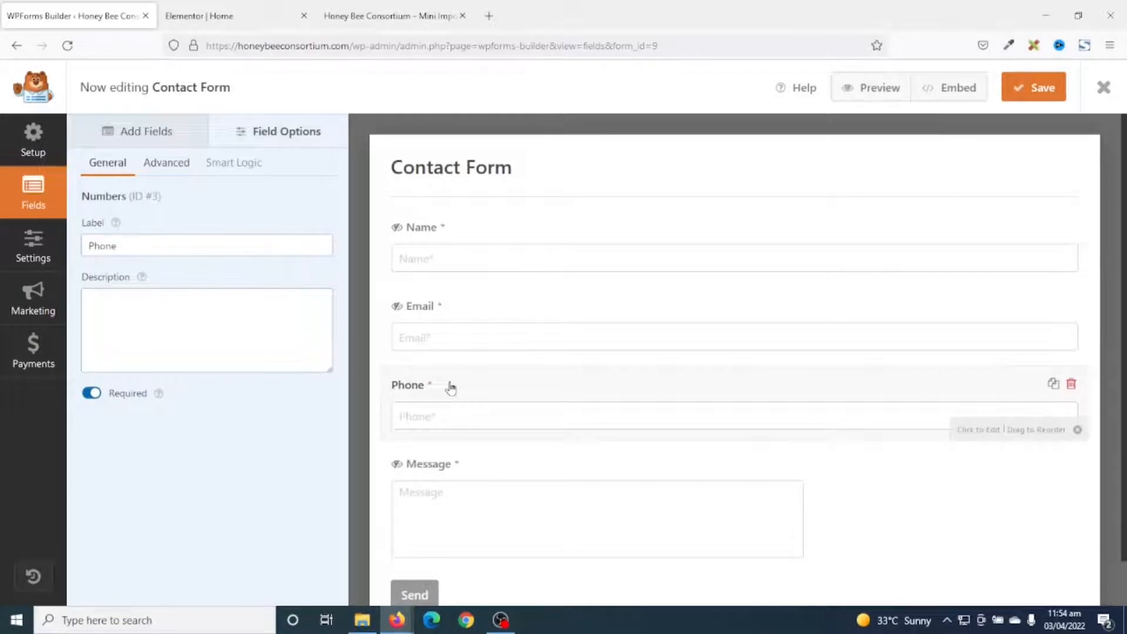
left_click(166, 163)
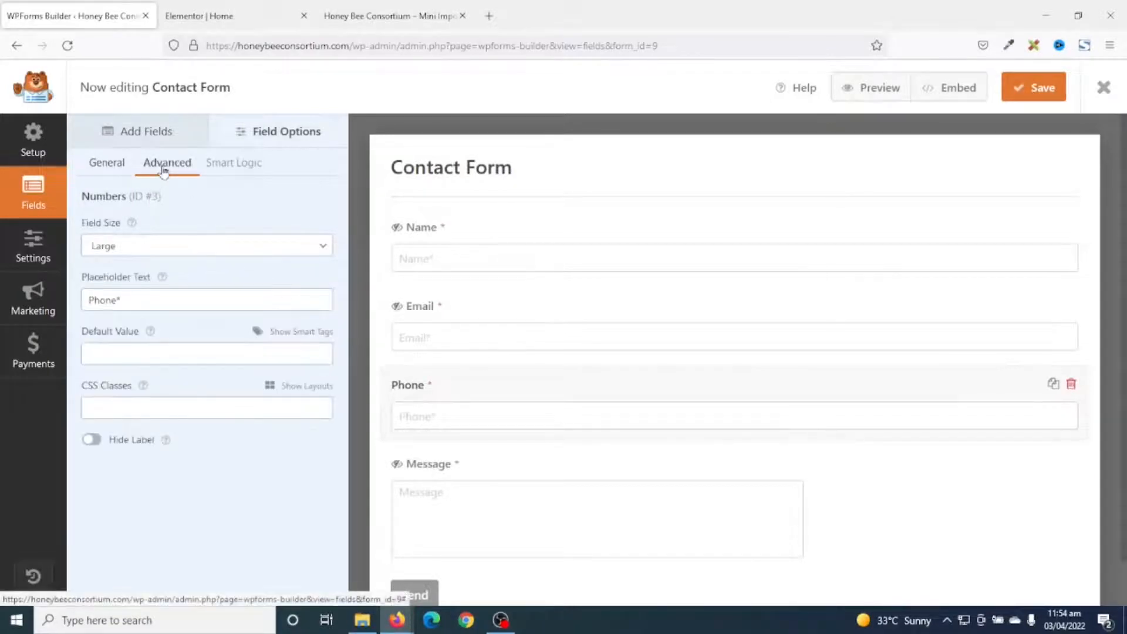
left_click(92, 441)
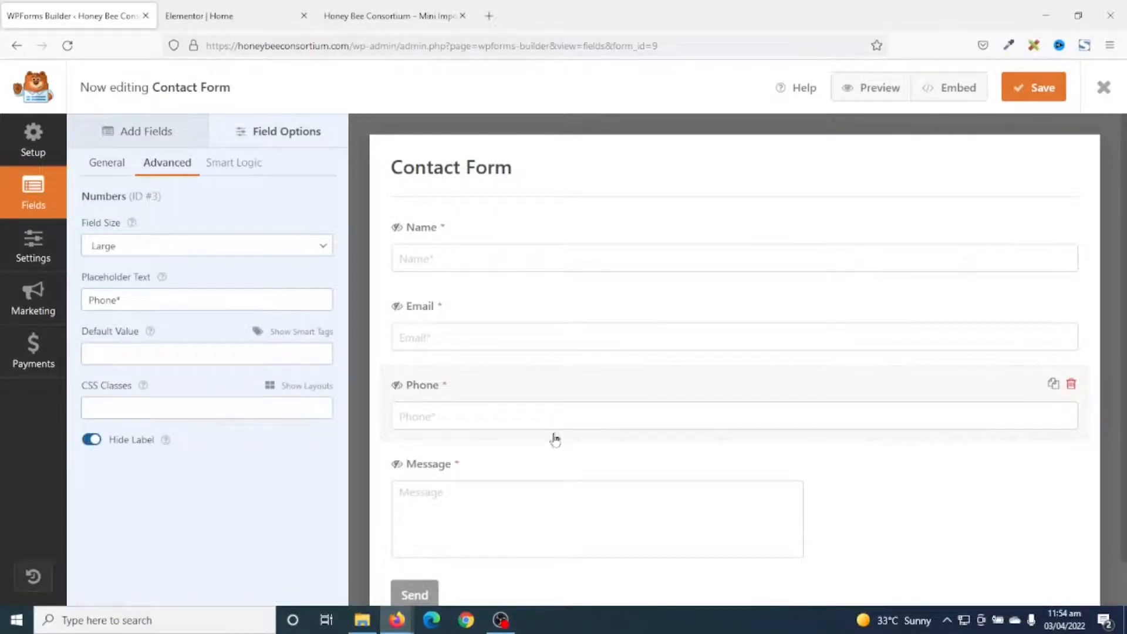
left_click(1028, 88)
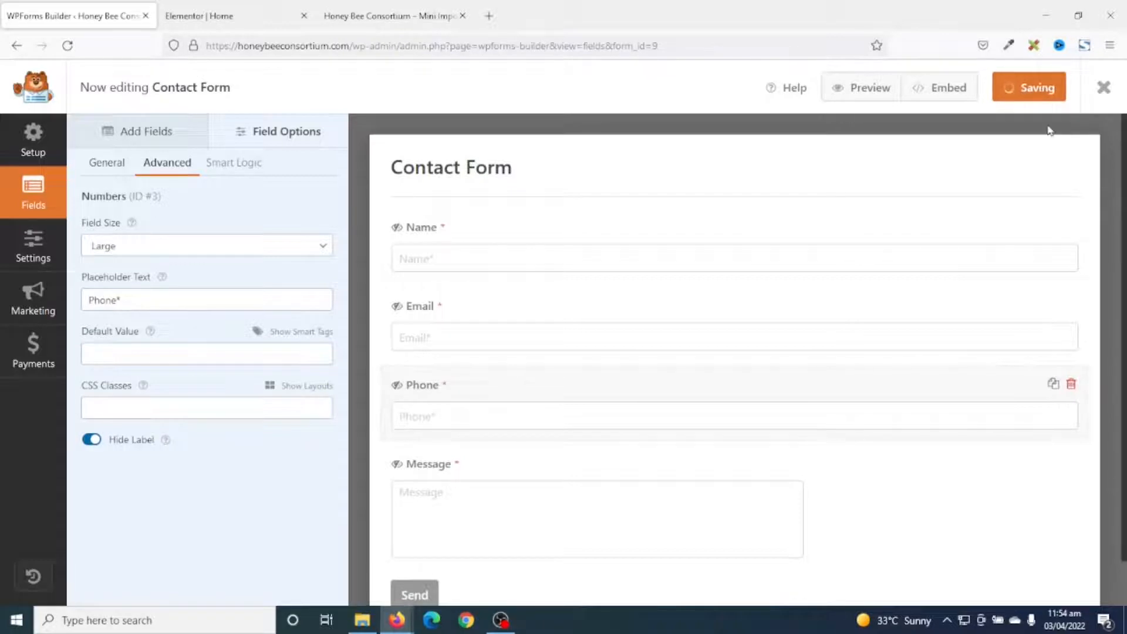
left_click(1104, 87)
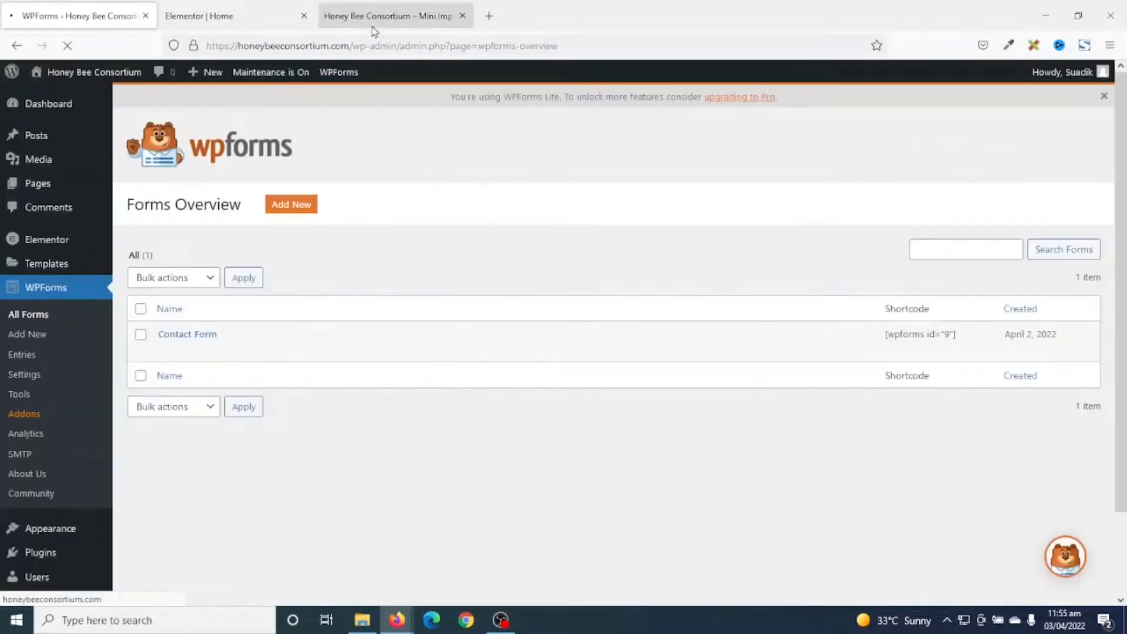
Reload the site preview to confirm the Phone label is gone.
left_click(379, 18)
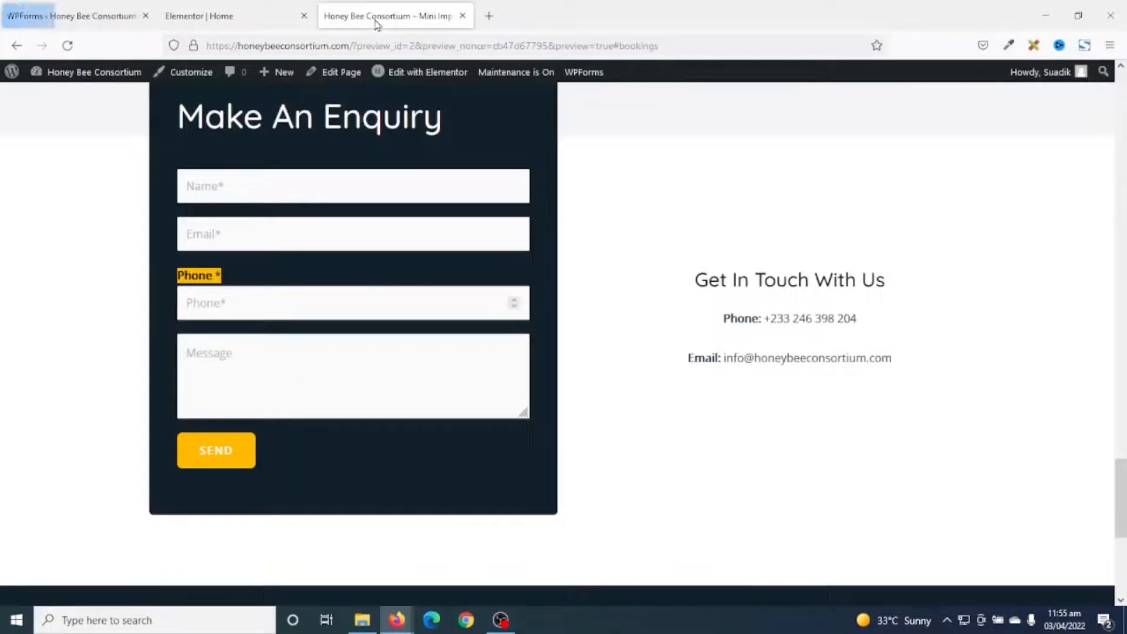
left_click(67, 46)
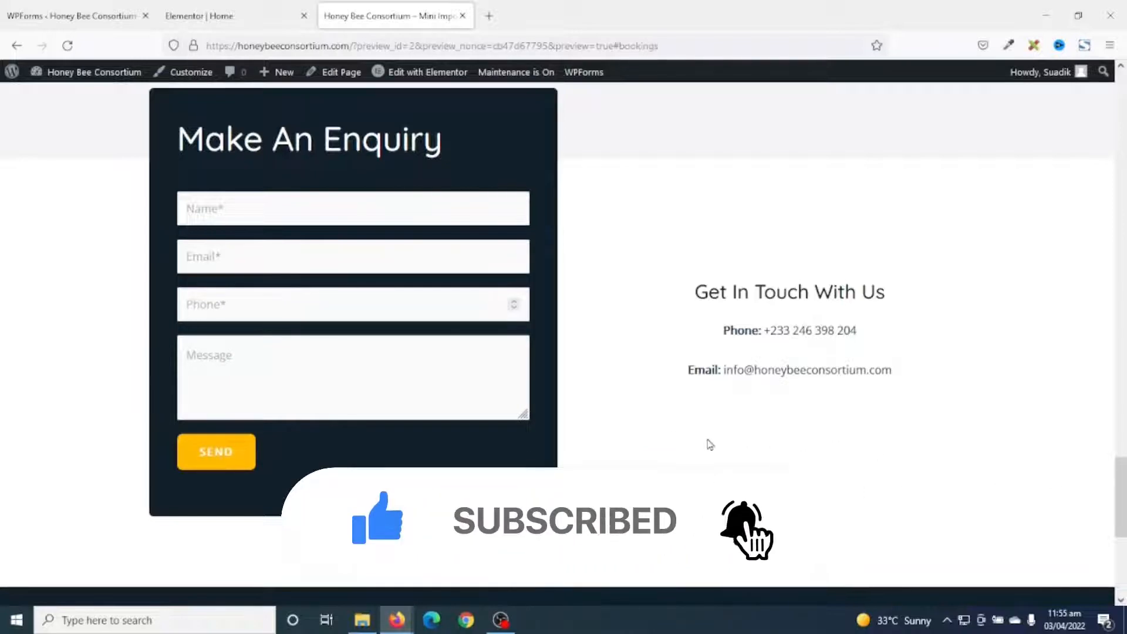
scroll(707, 445, "up", 15)
scroll(705, 445, "up", 10)
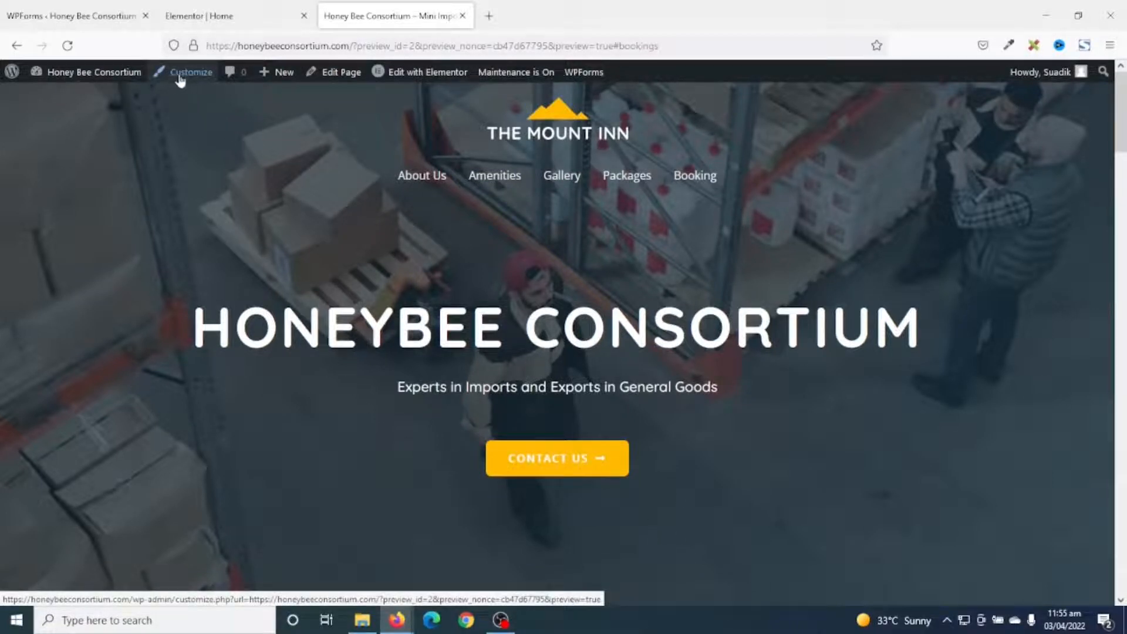
In the Astra Customizer's header logo settings, remove the Mount Inn logo and choose Select Logo.
left_click(71, 14)
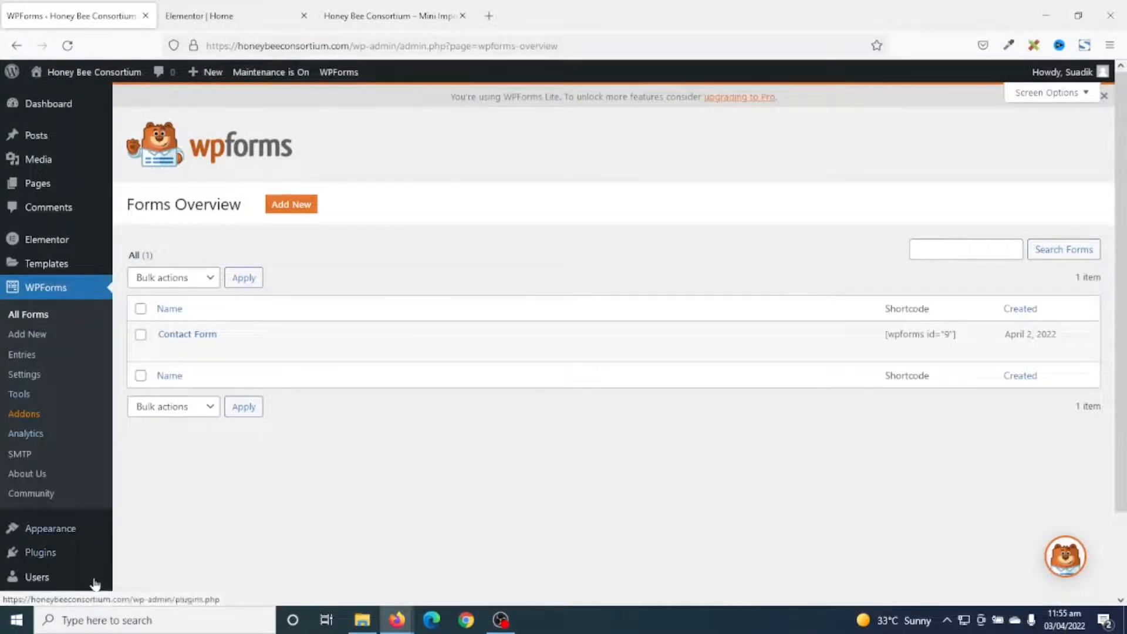
mouse_move(52, 536)
left_click(155, 465)
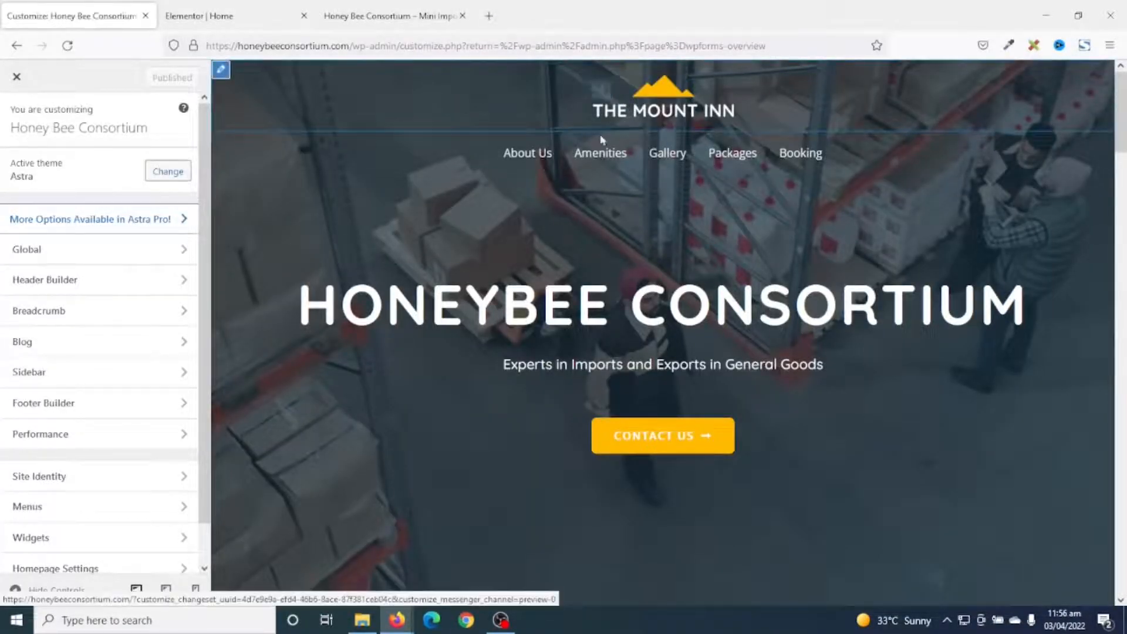
mouse_move(632, 99)
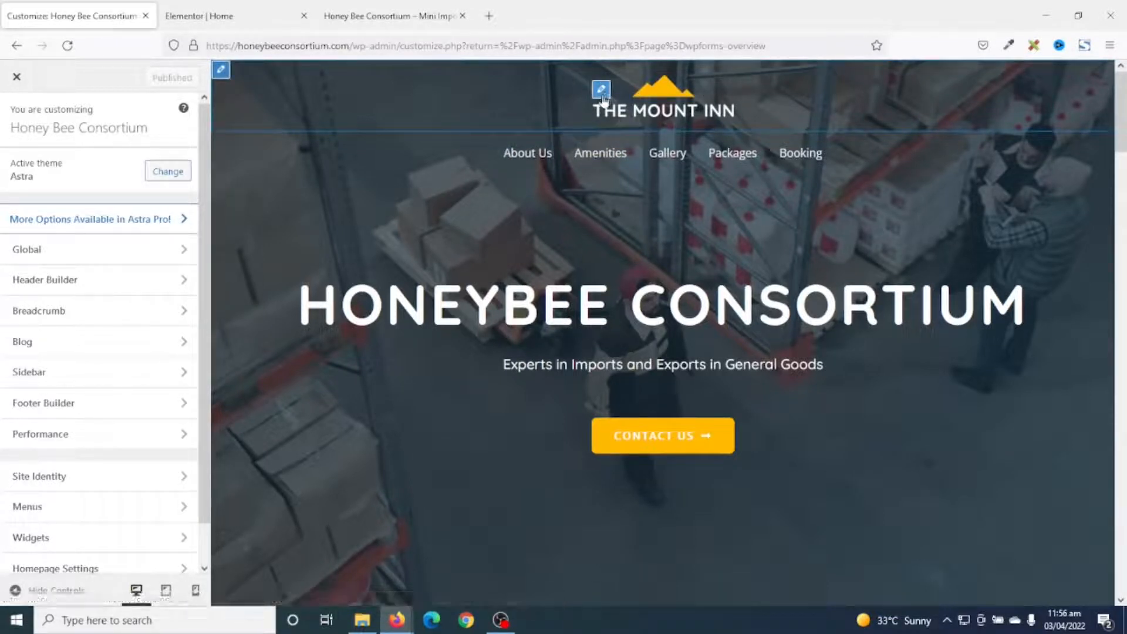
left_click(602, 93)
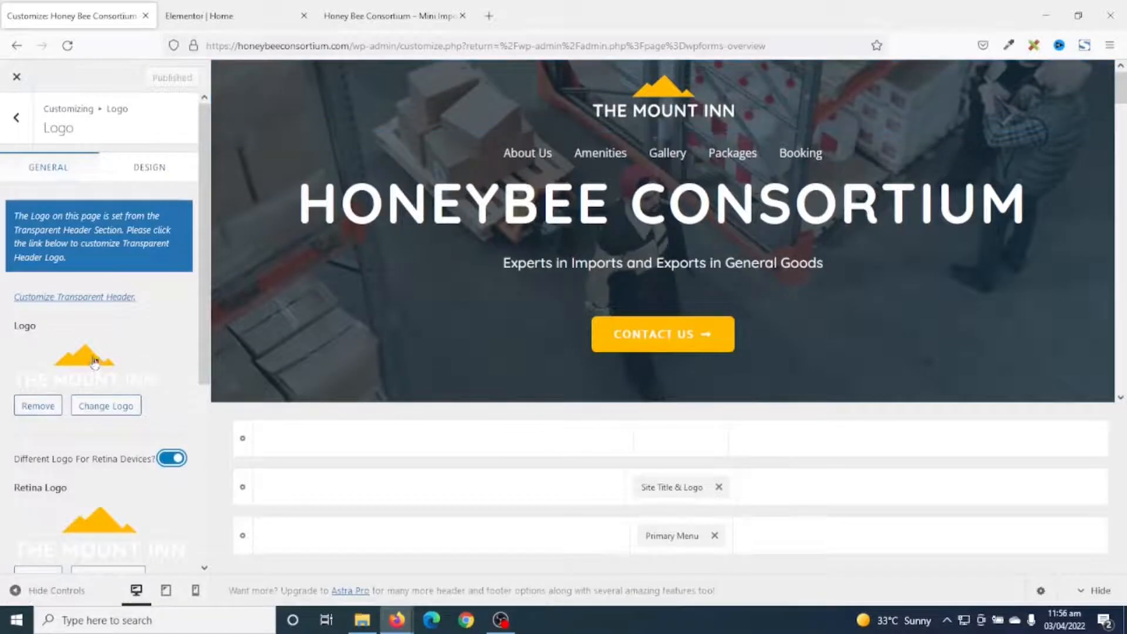
scroll(94, 363, "down", 2)
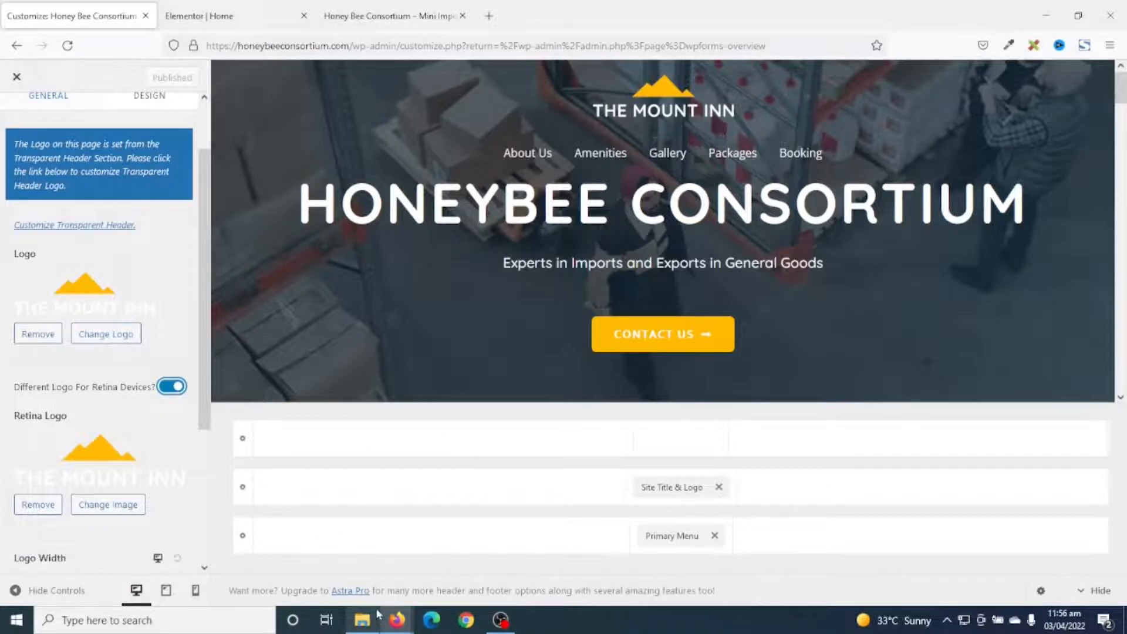
left_click(38, 333)
left_click(107, 287)
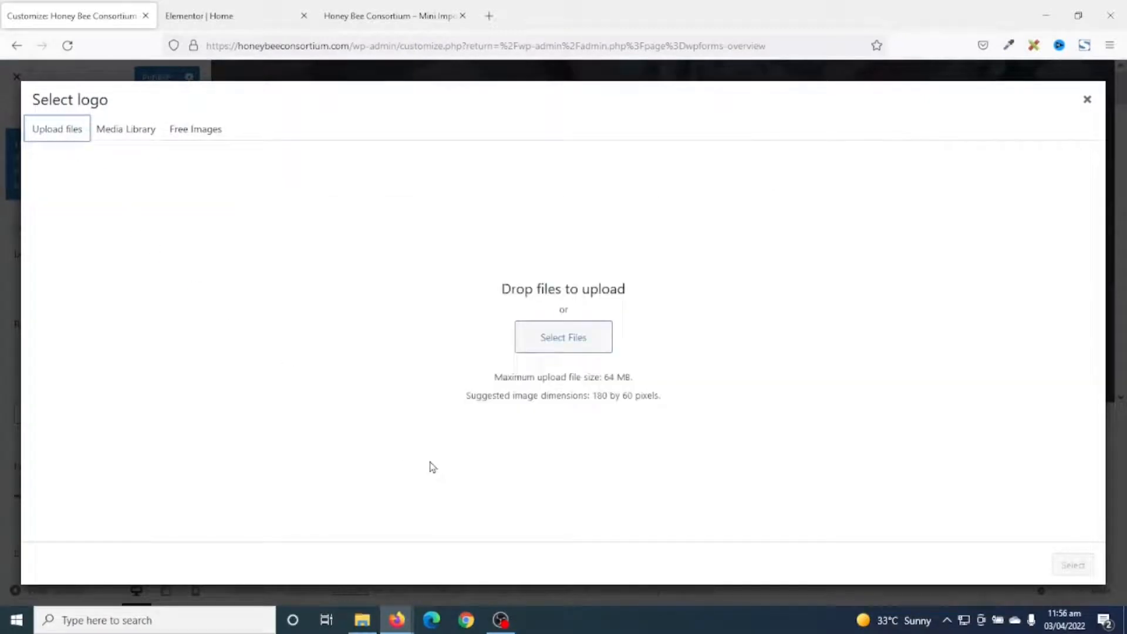
Upload HoneyBee.png and use it as the header logo, skipping cropping.
left_click(562, 350)
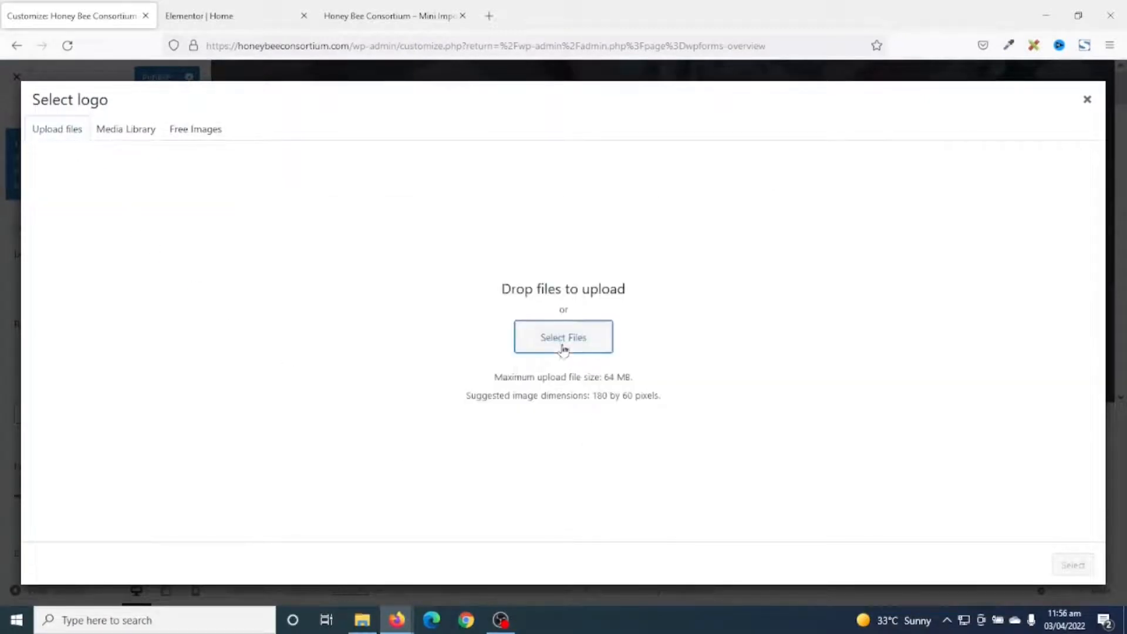
left_click(540, 296)
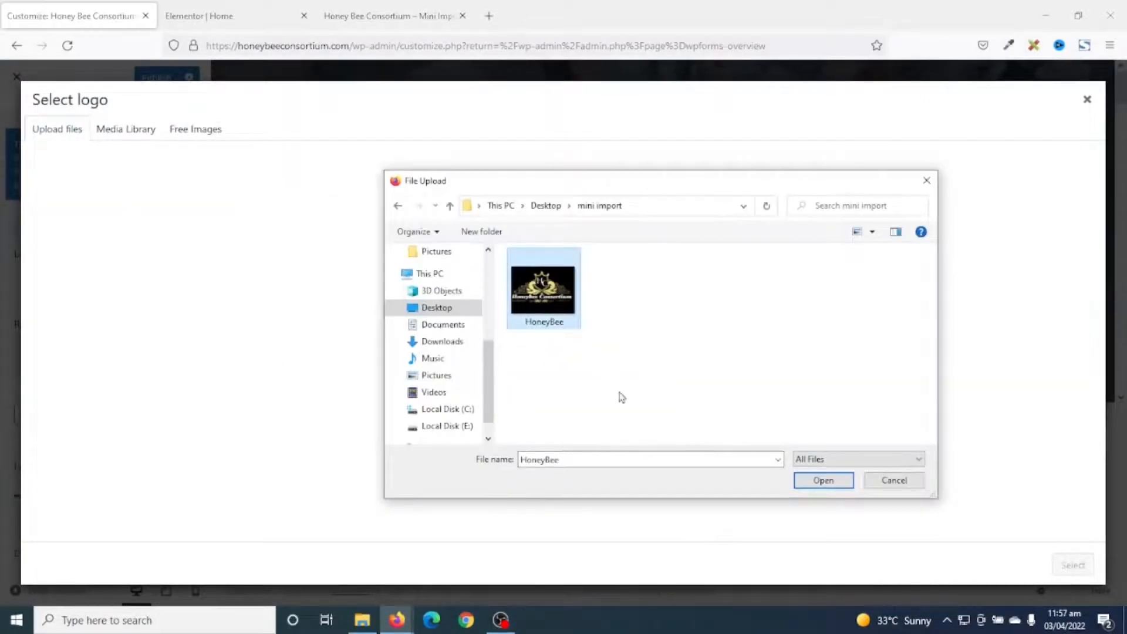
left_click(819, 481)
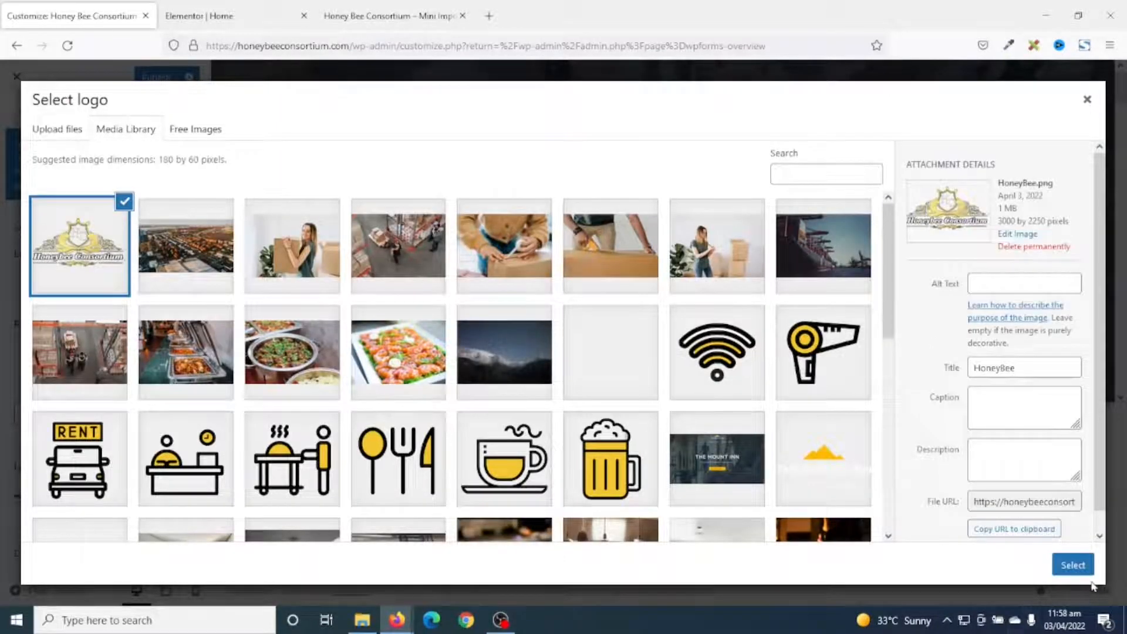
left_click(1072, 568)
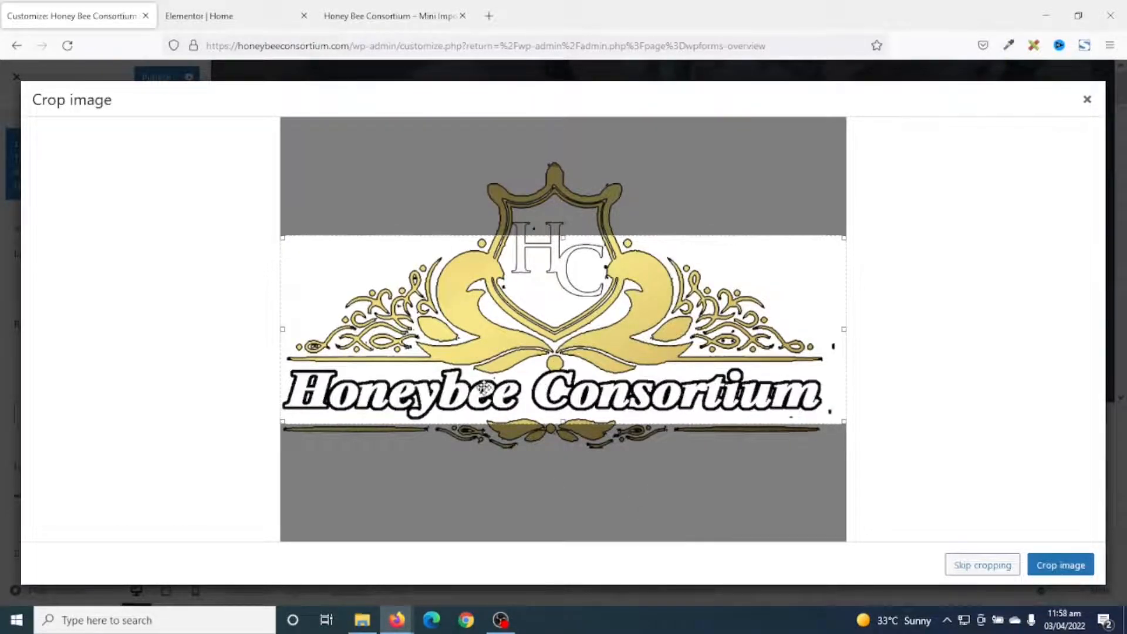
left_click(970, 568)
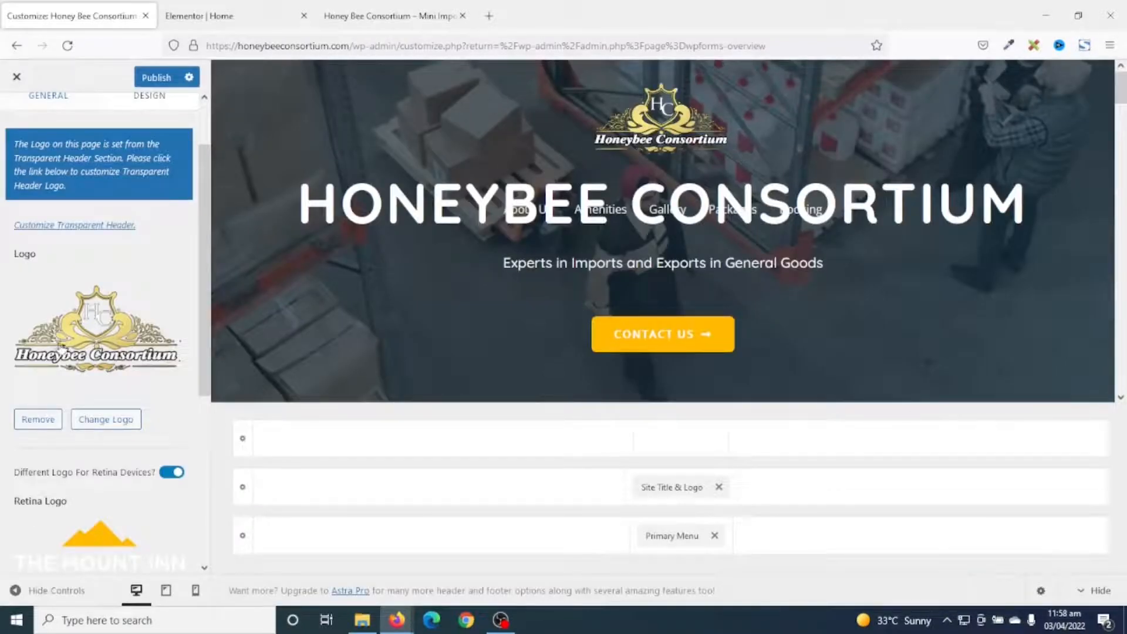
Remove the Retina Logo image and set Logo Width to 130 px.
scroll(117, 381, "down", 5)
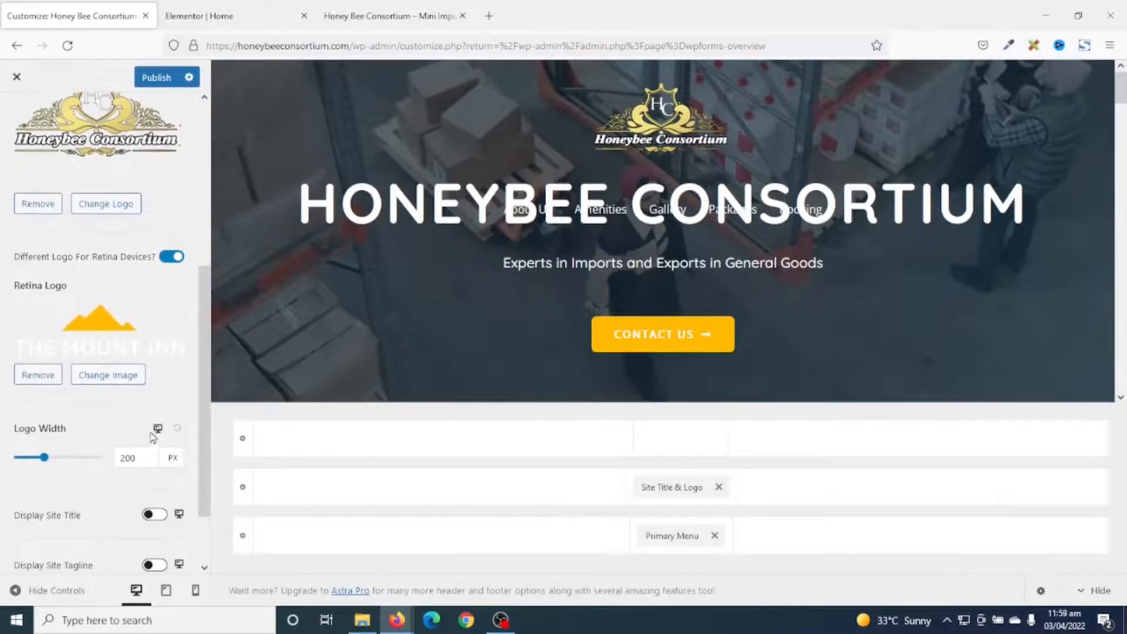
left_click(39, 375)
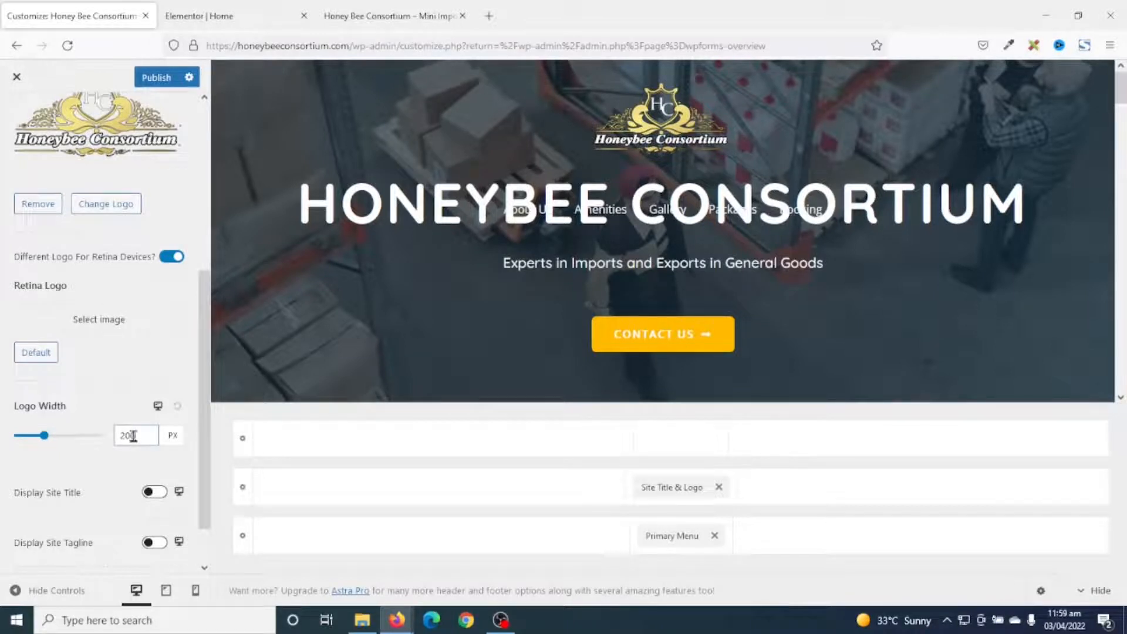
type("150")
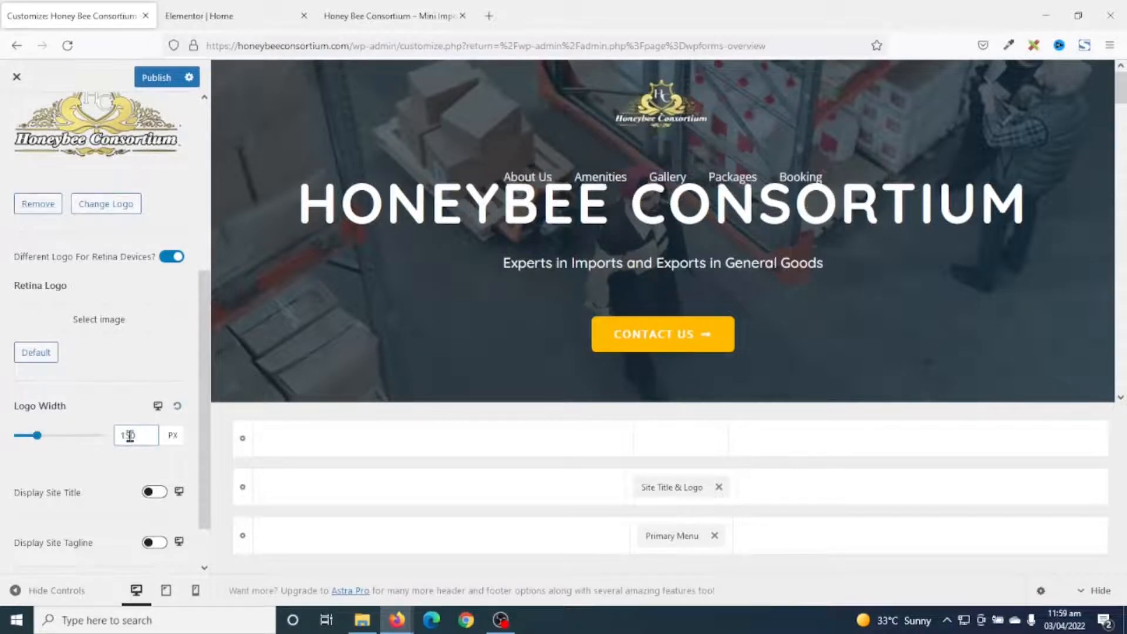
double_click(141, 435)
type("130")
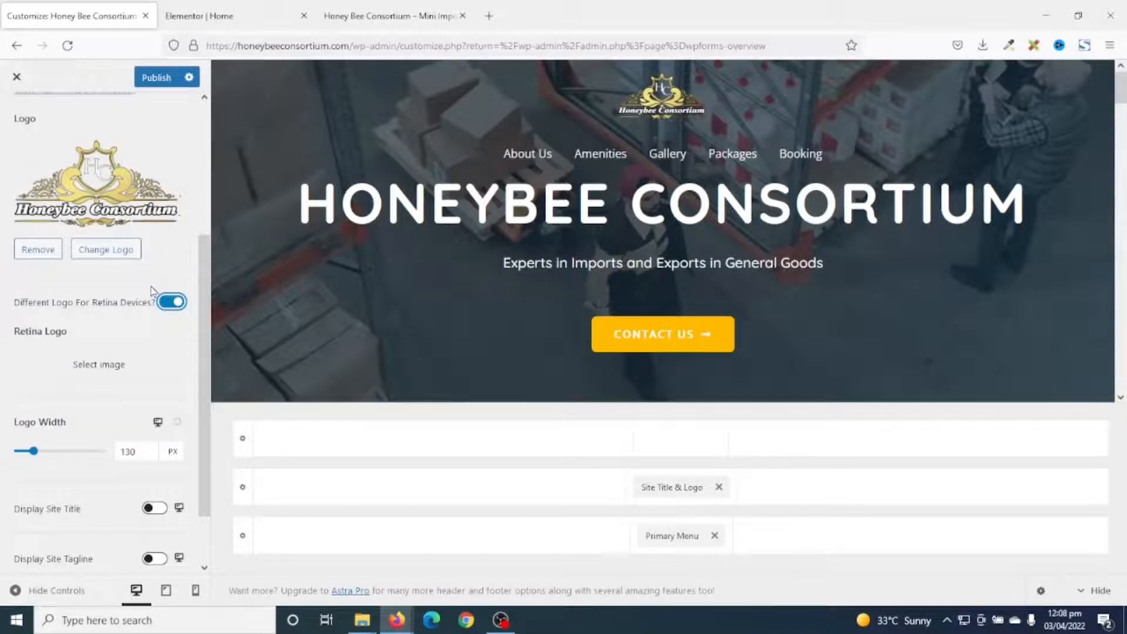
scroll(152, 290, "down", 2)
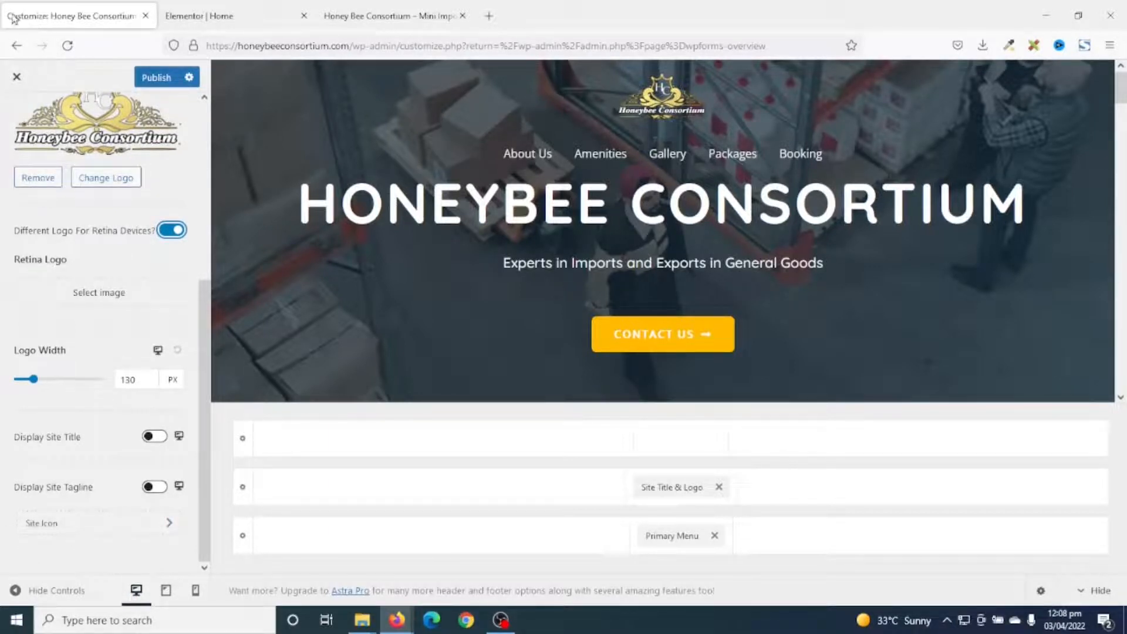
Pick the yellow HC image from the Media Library as Site Icon, skipping cropping.
left_click(60, 532)
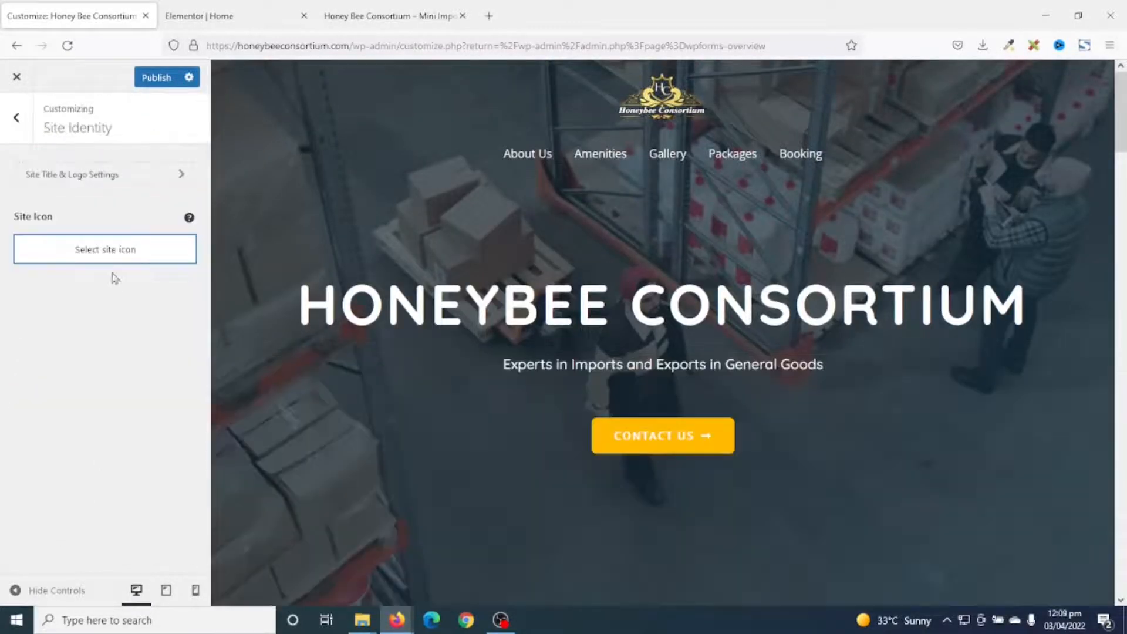
left_click(113, 258)
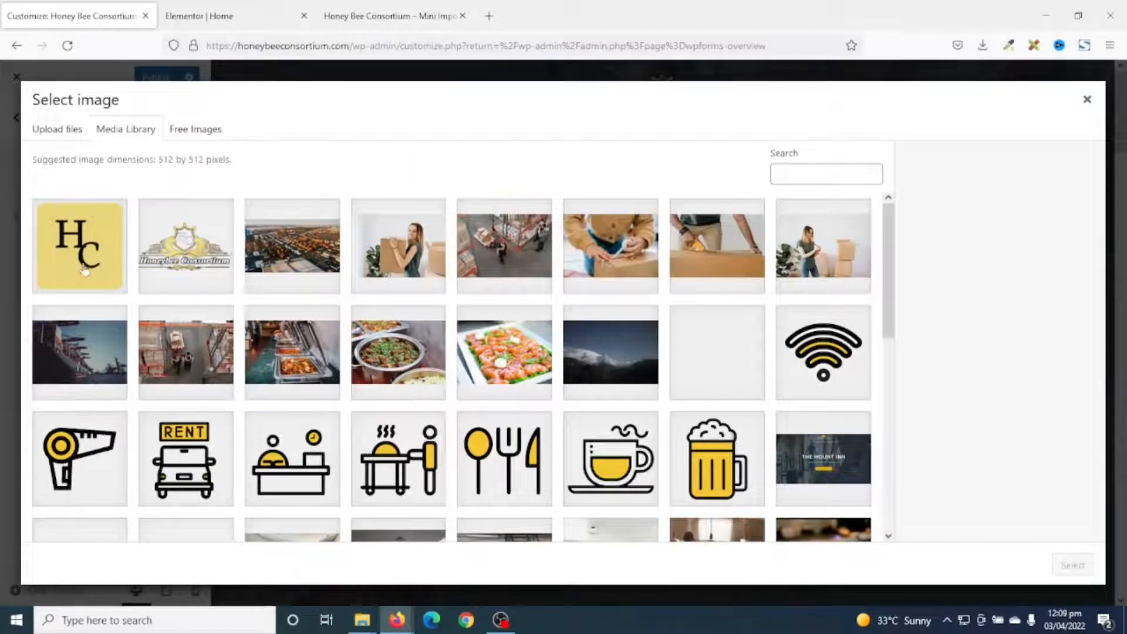
left_click(85, 253)
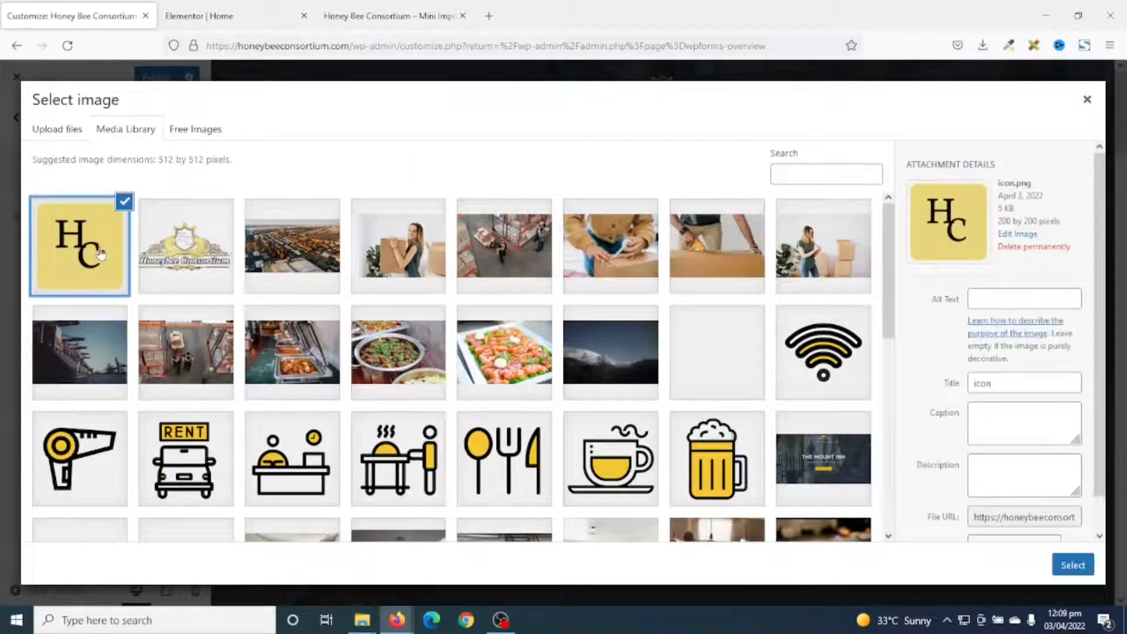
left_click(1074, 567)
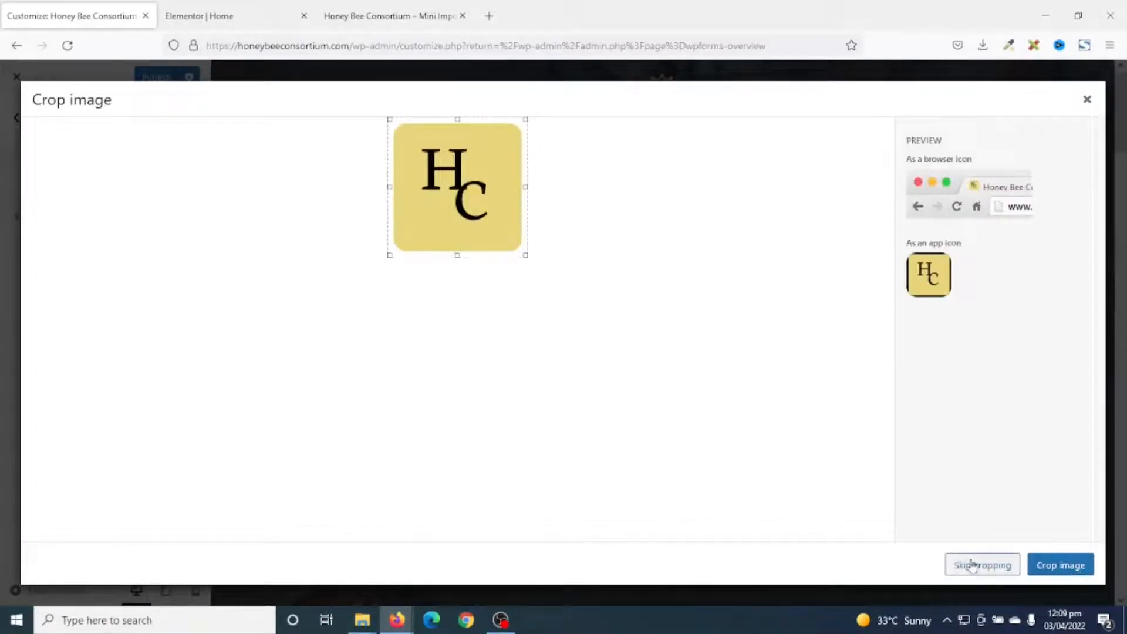
left_click(978, 566)
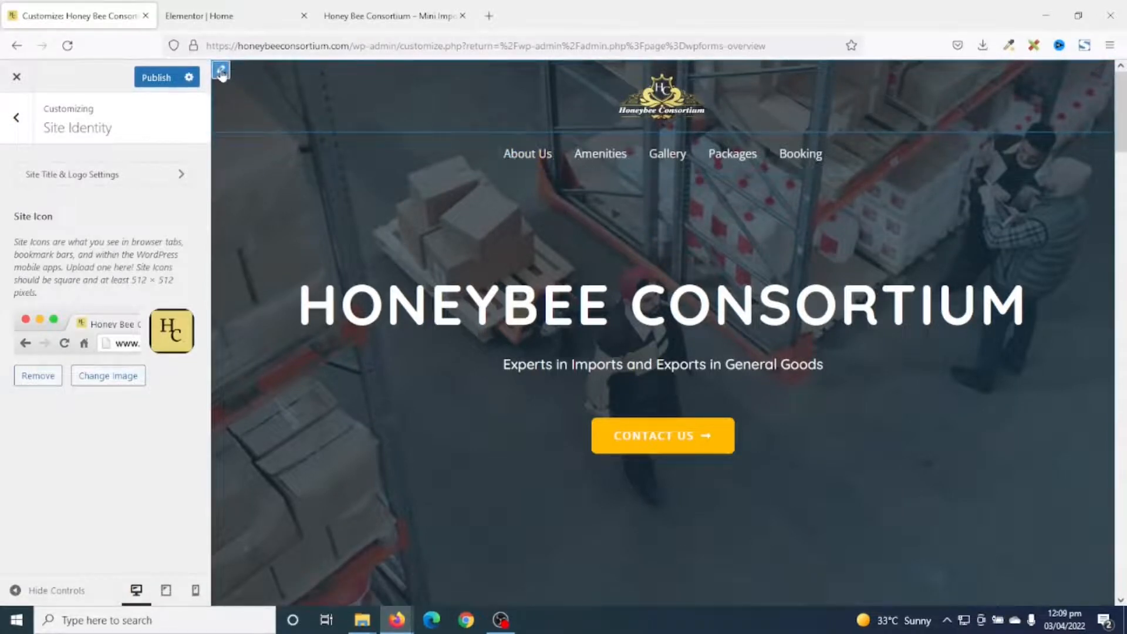
left_click(221, 71)
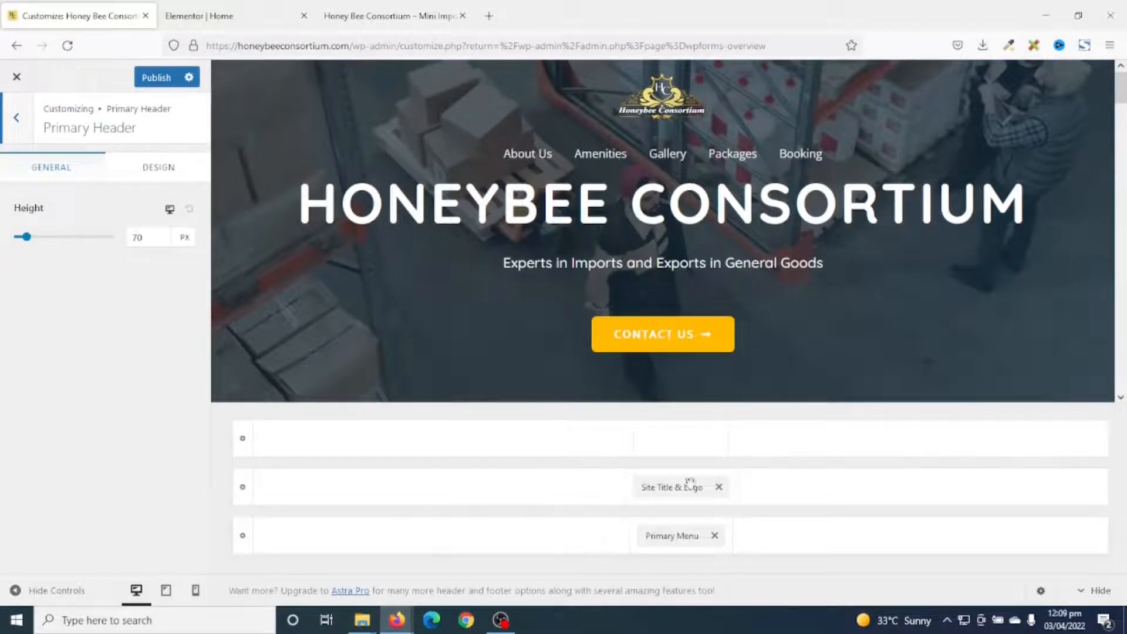
Drag Site Title & Logo to the primary header's left and Primary Menu to its right.
left_click_drag(671, 488, 311, 489)
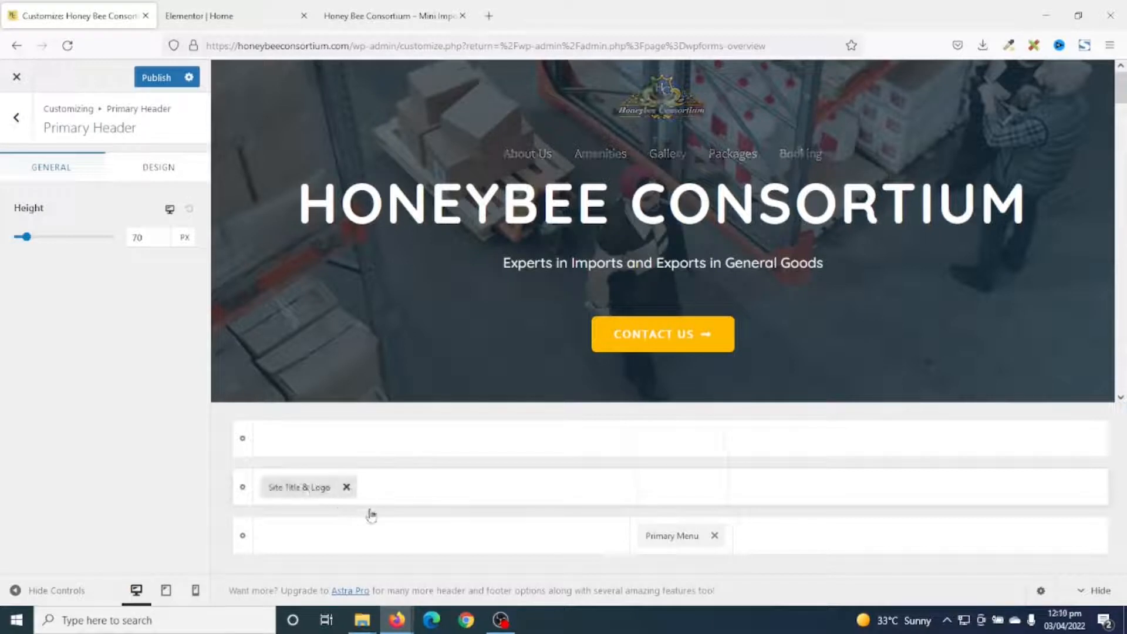
left_click_drag(667, 534, 679, 497)
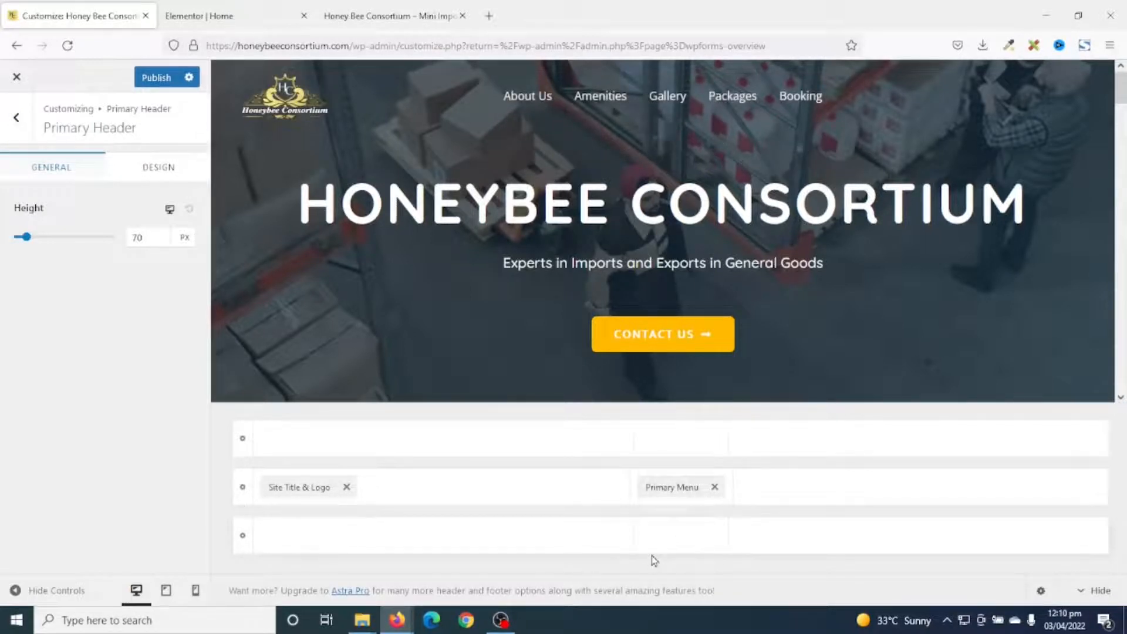
left_click_drag(671, 482, 1042, 503)
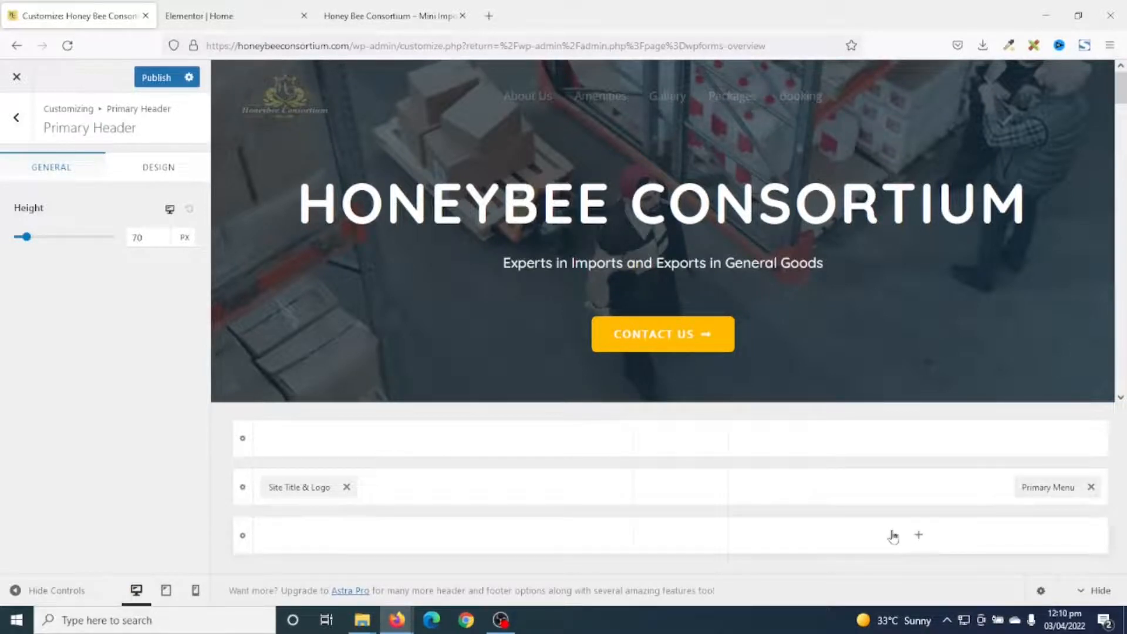
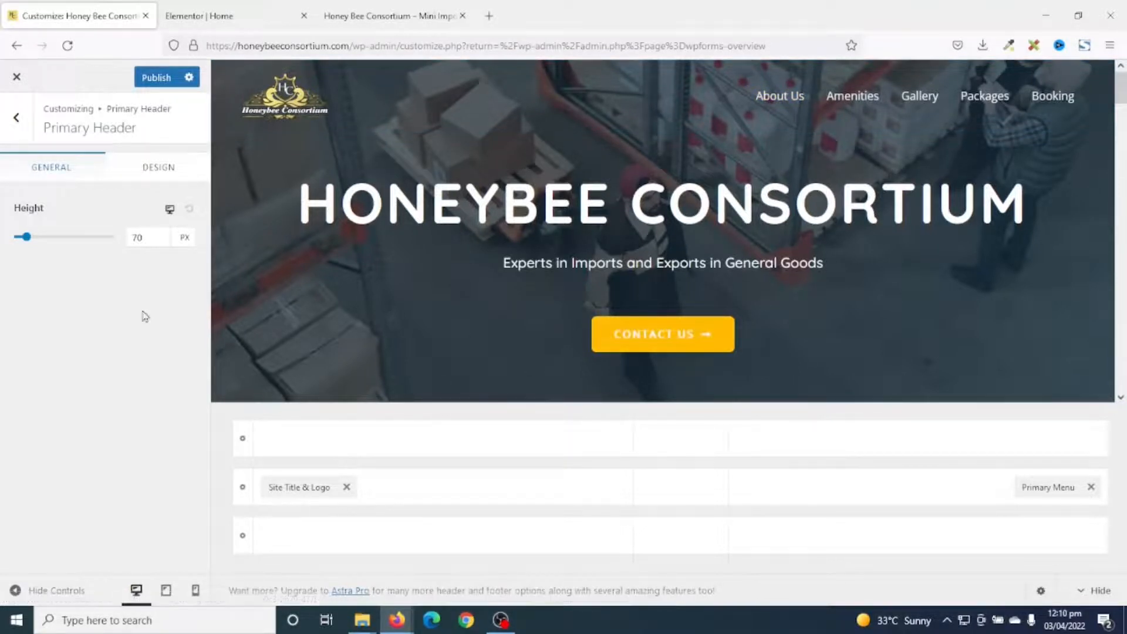
Back out of the Primary Header and Header Builder to the root Customizer panel.
left_click(12, 132)
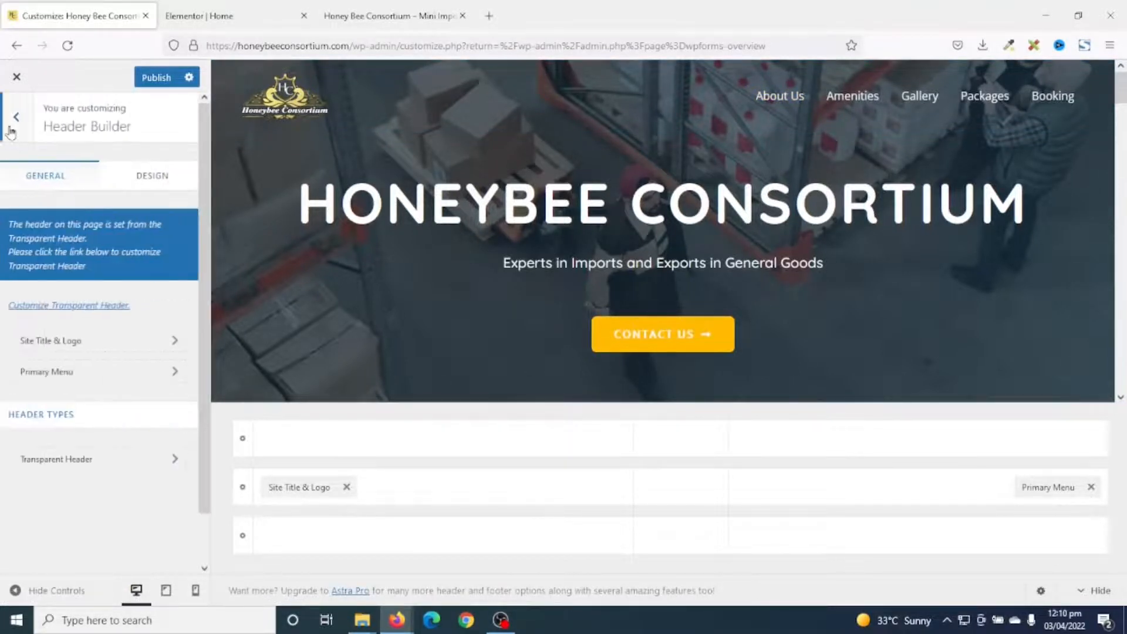
left_click(14, 126)
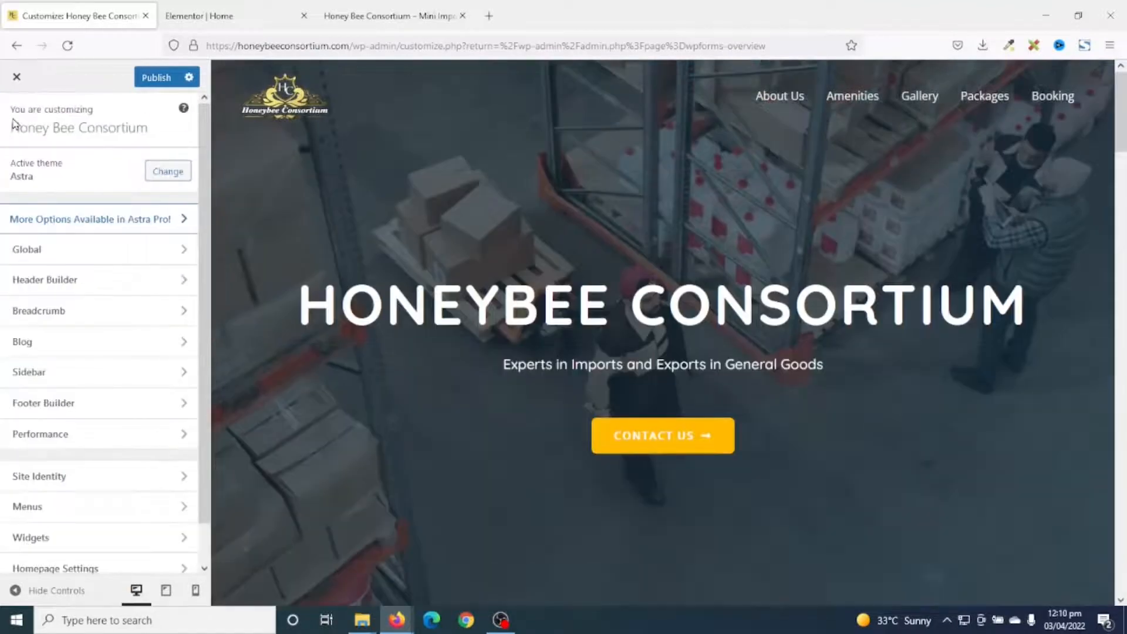
Preview blue Palette 2 and Palette 3 under Global > Colors, then restore yellow Palette 1.
left_click(25, 249)
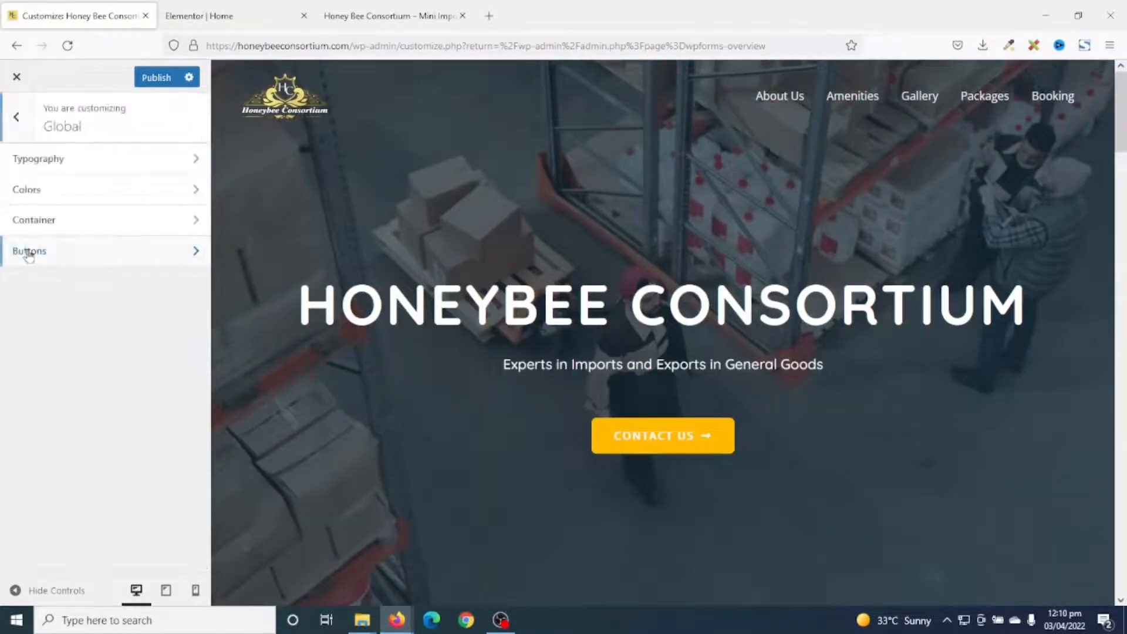
left_click(54, 192)
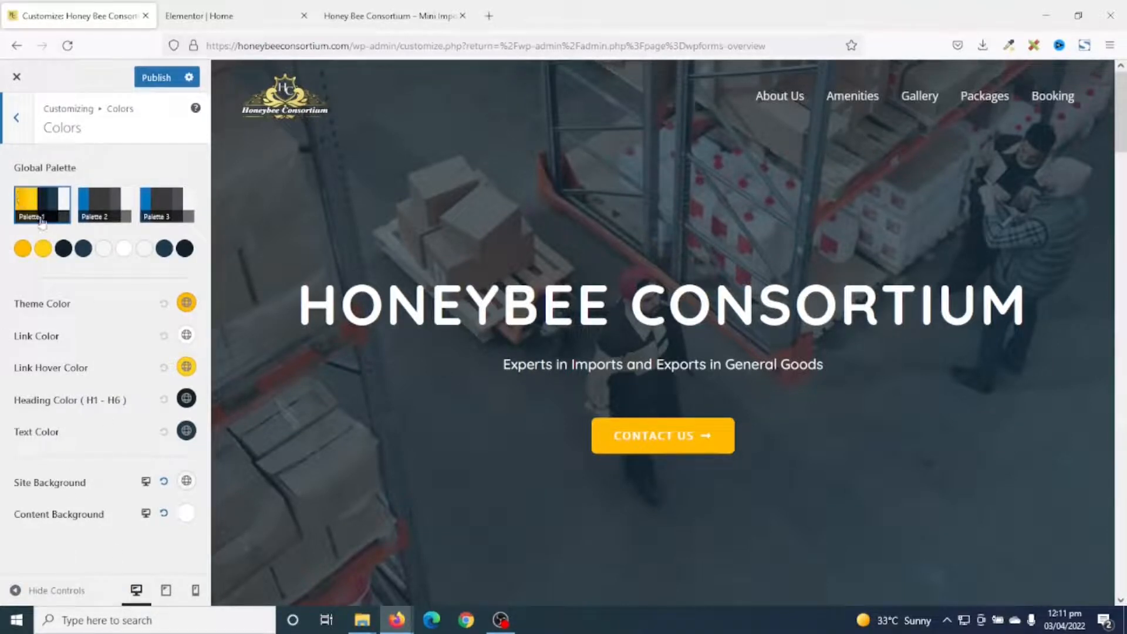
left_click(96, 209)
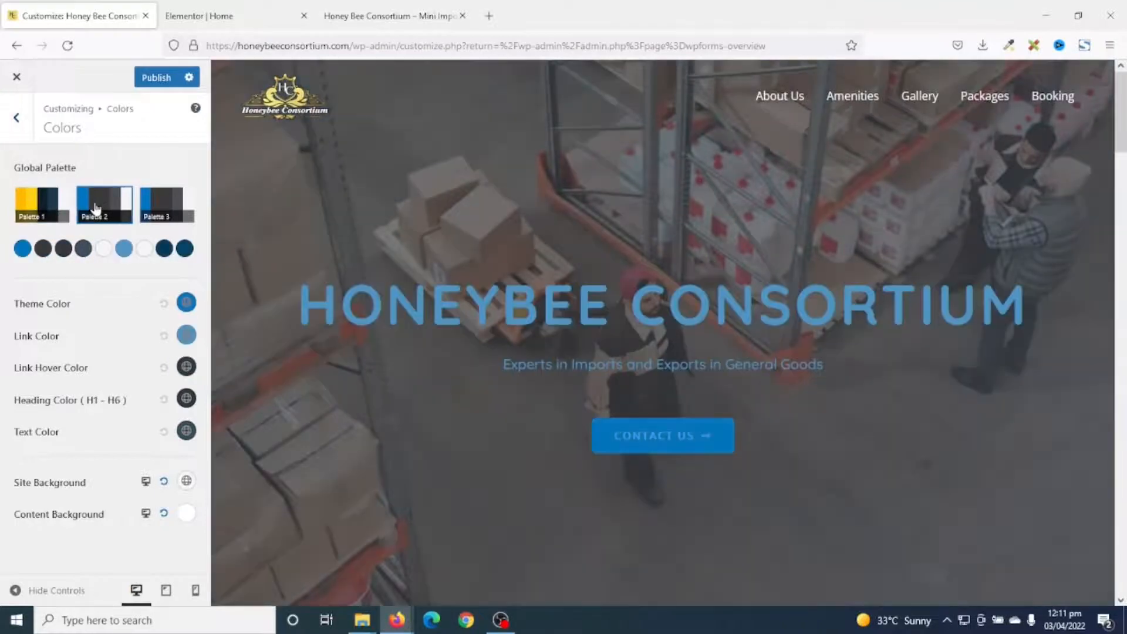
scroll(820, 420, "down", 10)
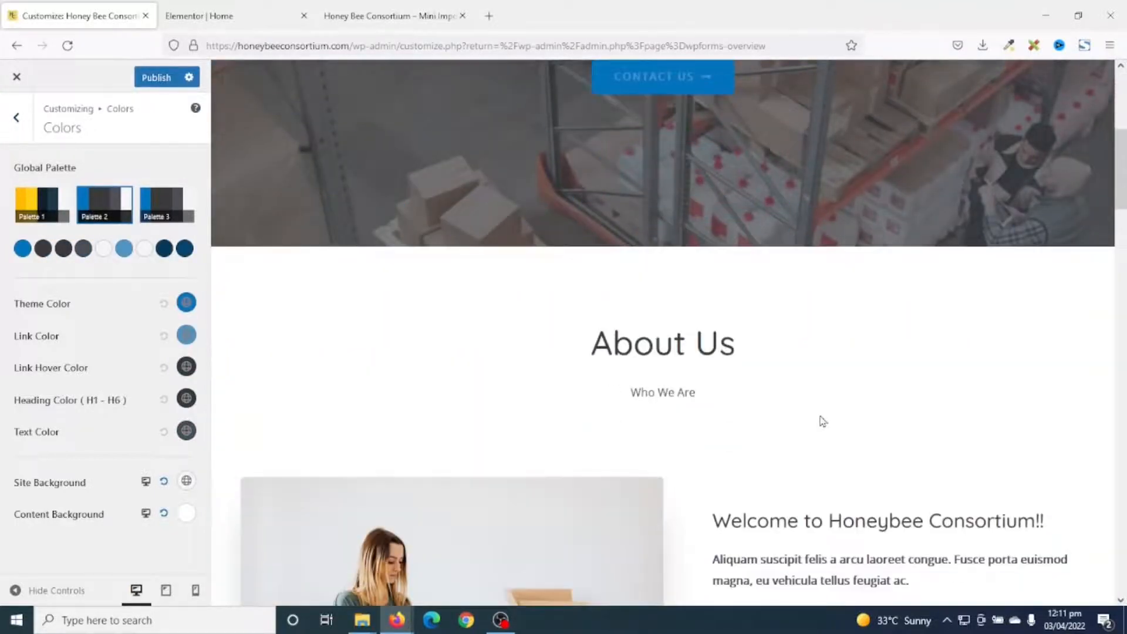
scroll(820, 431, "down", 15)
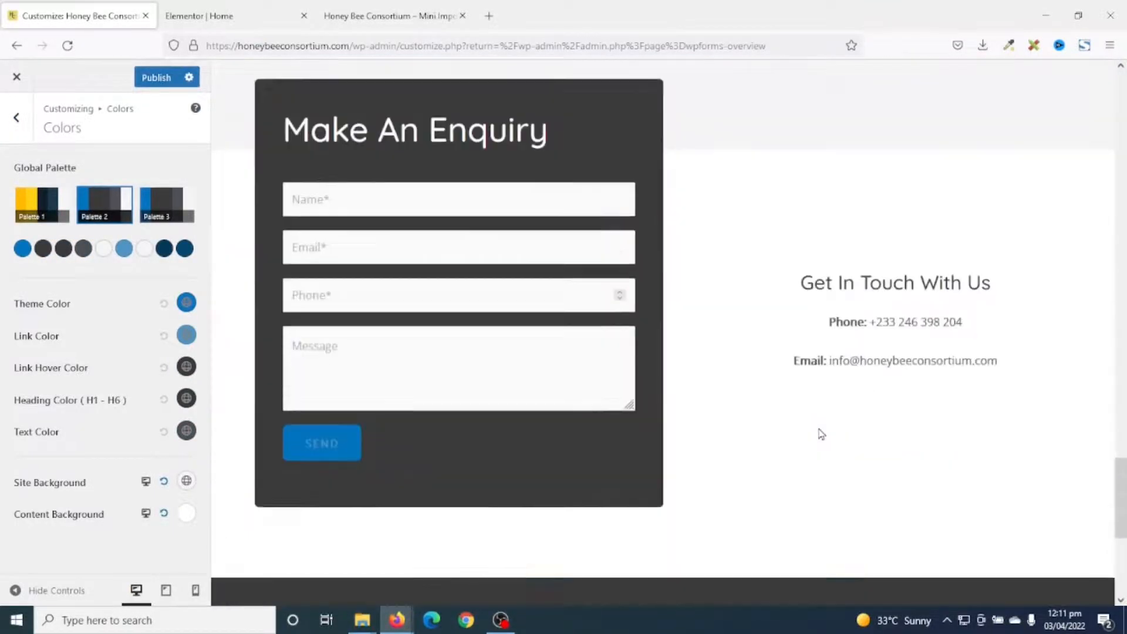
scroll(819, 438, "up", 20)
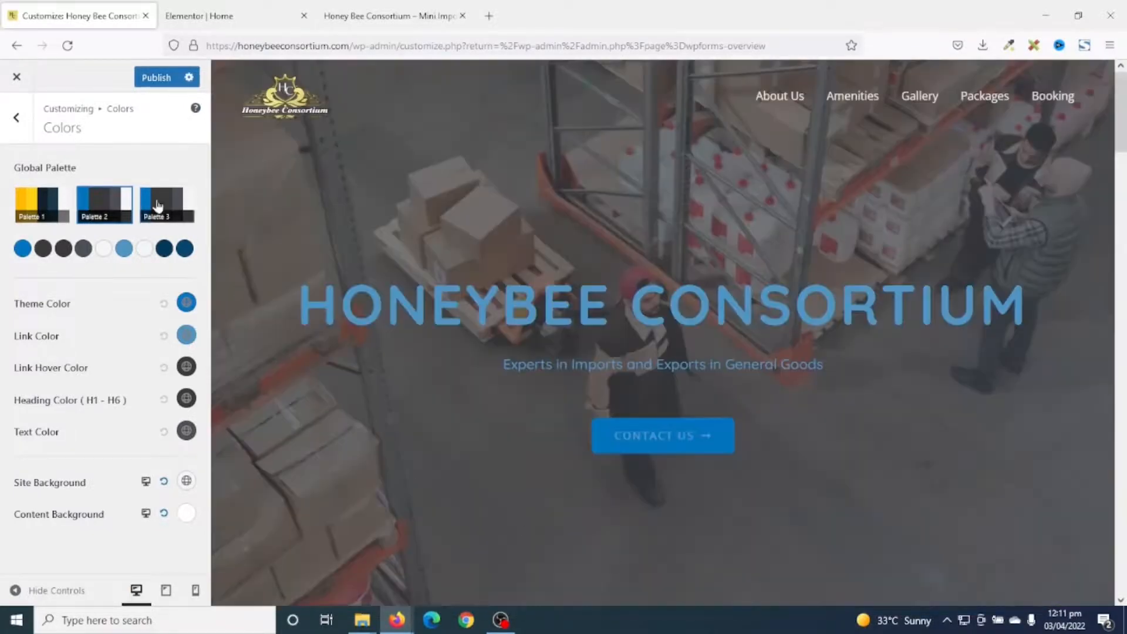
left_click(157, 205)
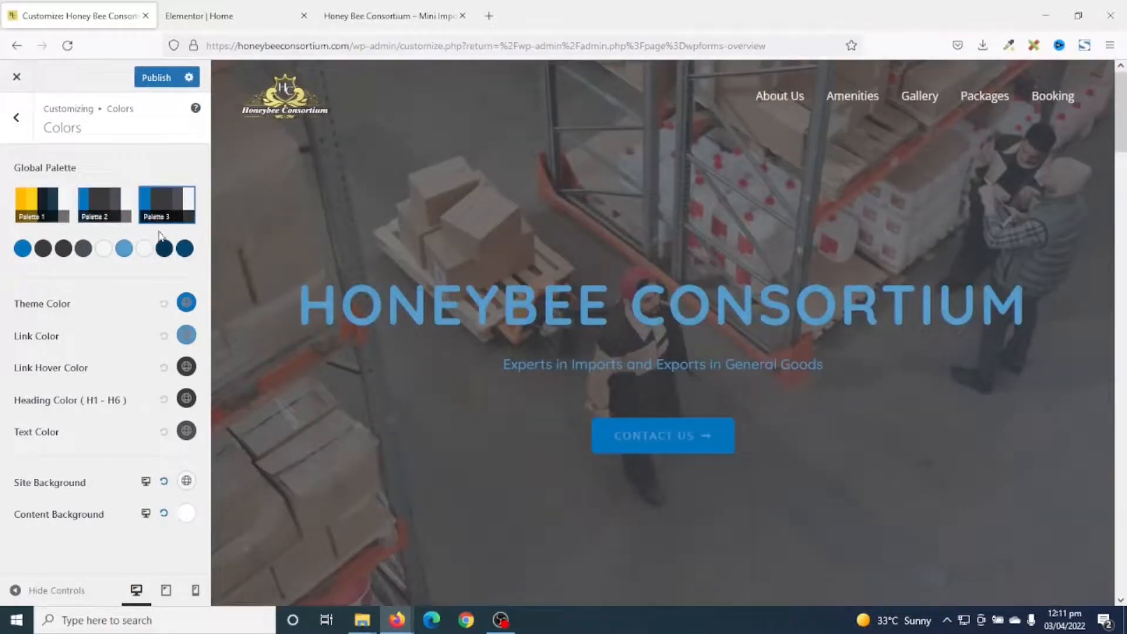
scroll(681, 443, "down", 15)
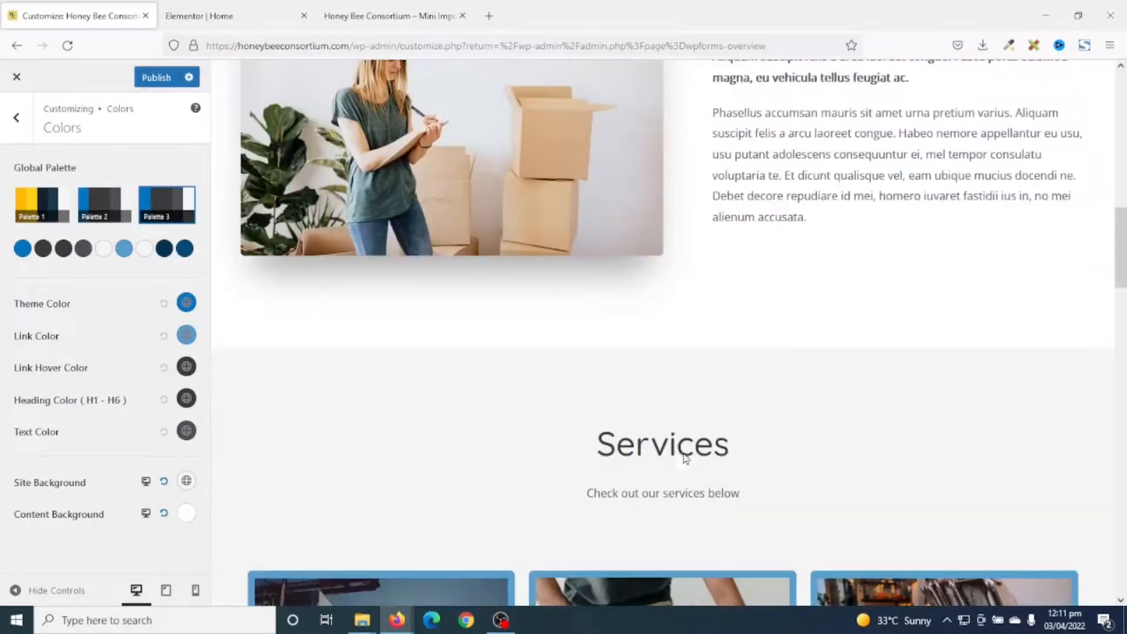
scroll(675, 458, "up", 10)
scroll(672, 462, "up", 5)
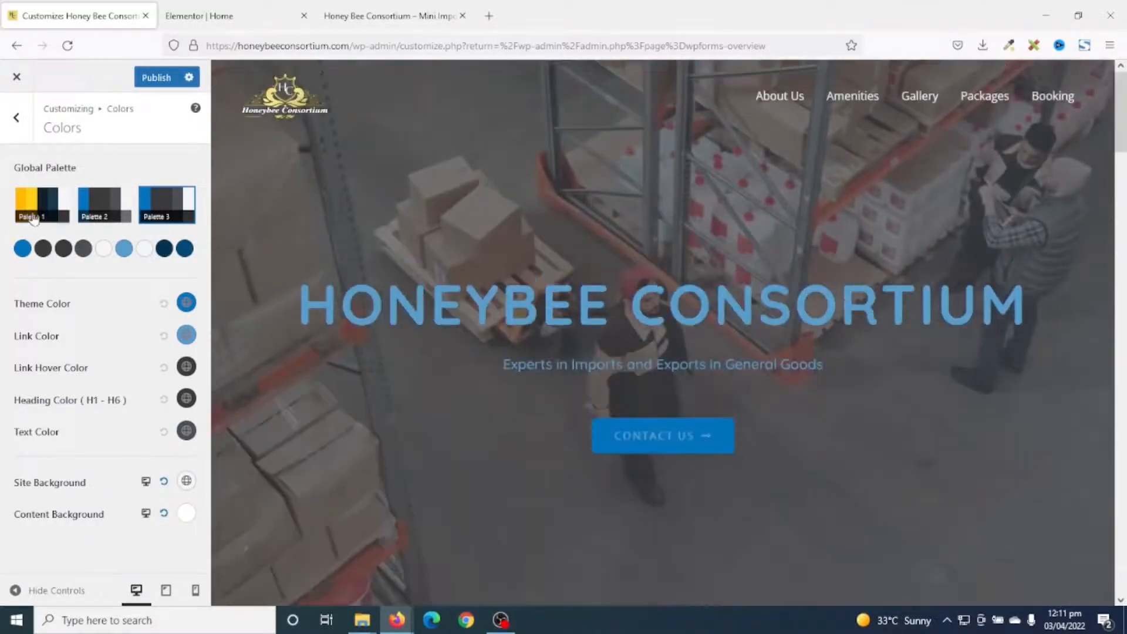
left_click(34, 216)
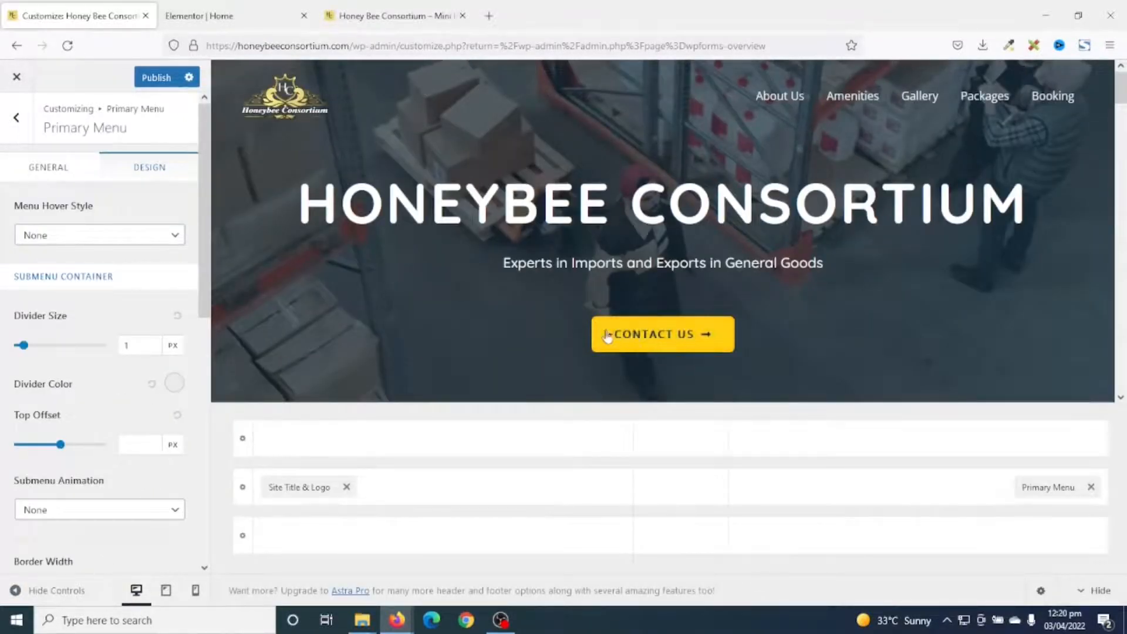
Set the normal button background to pale yellow E8D47C under Global > Buttons.
scroll(639, 332, "down", 15)
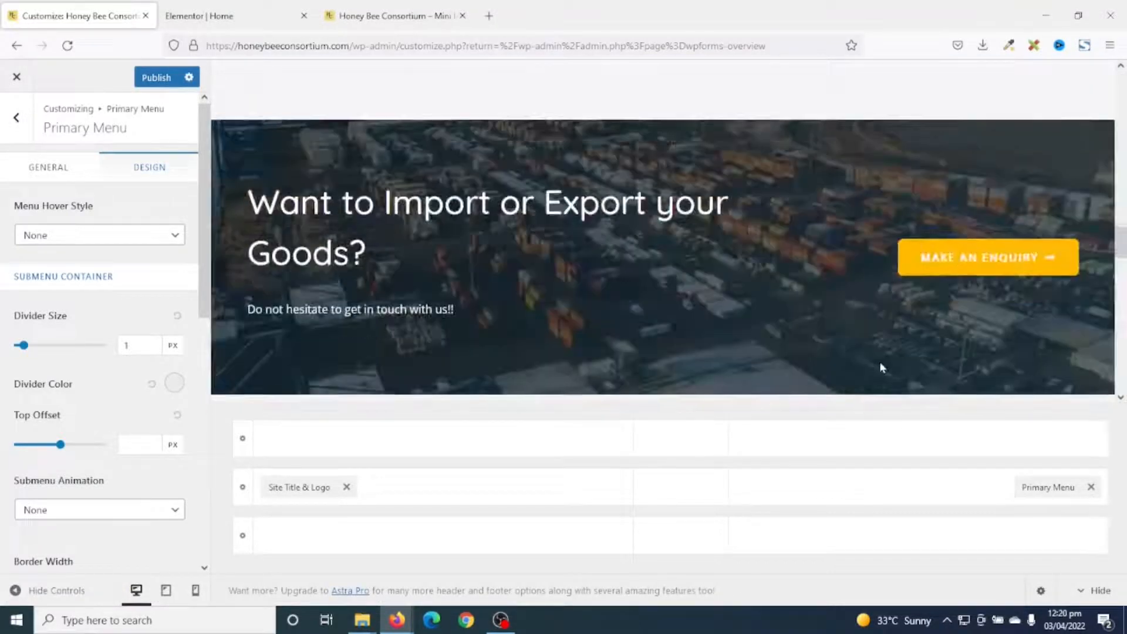
scroll(533, 290, "up", 10)
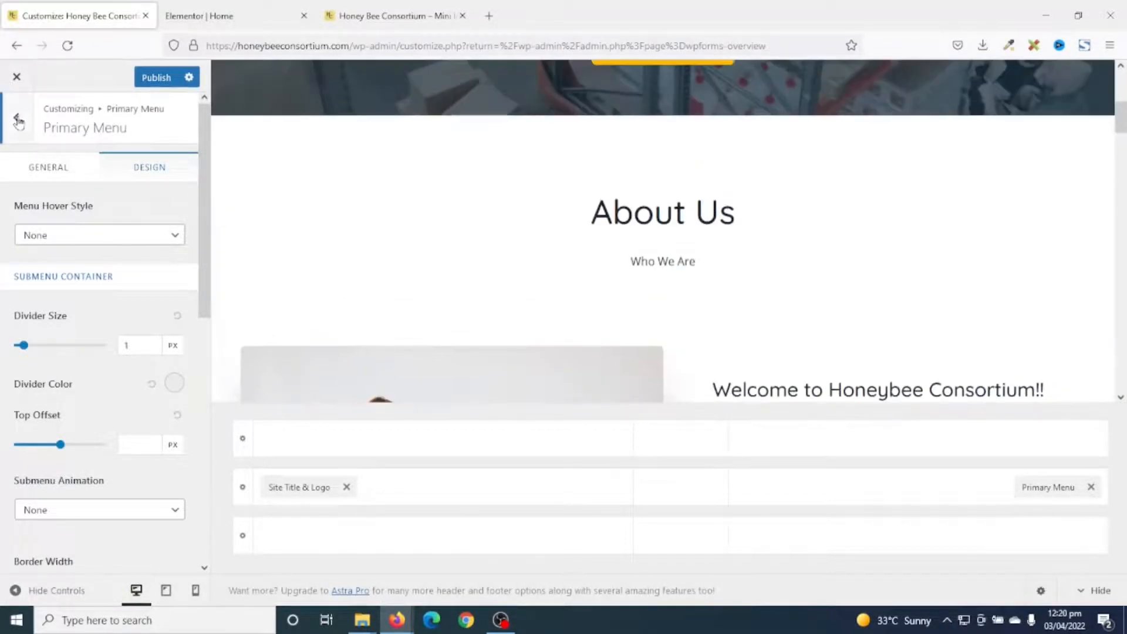
left_click(18, 119)
left_click(18, 122)
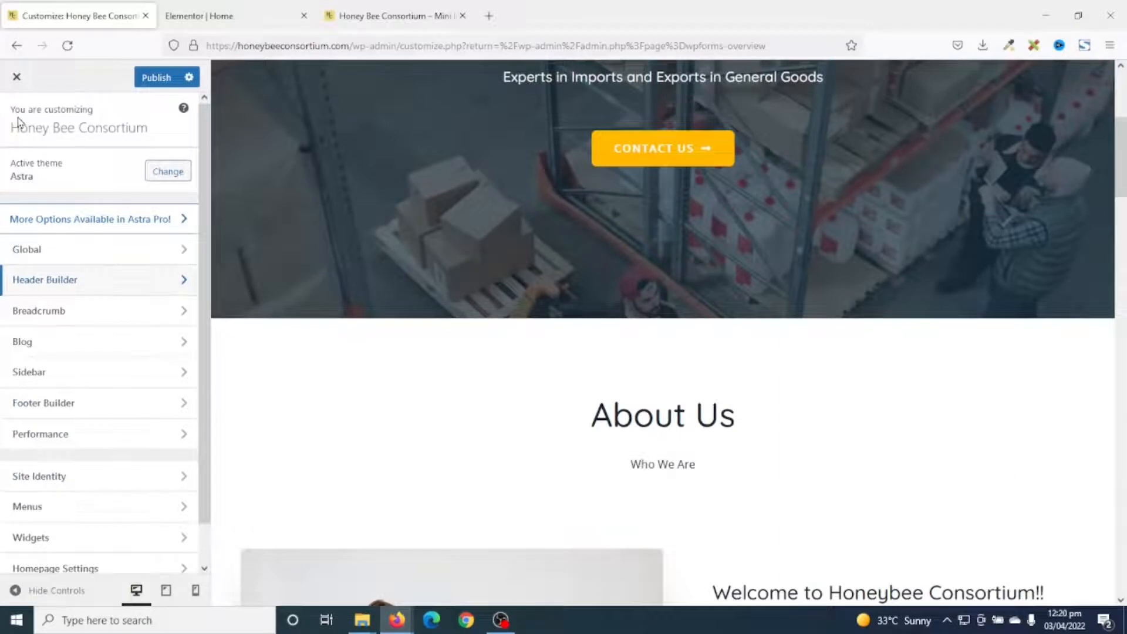
left_click(53, 251)
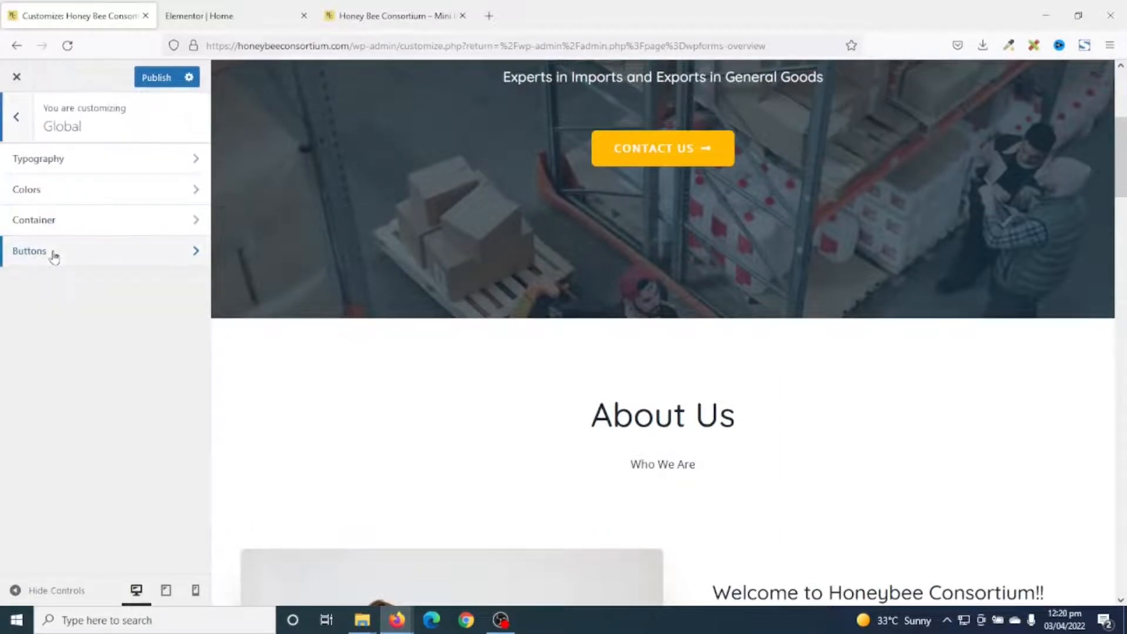
left_click(72, 256)
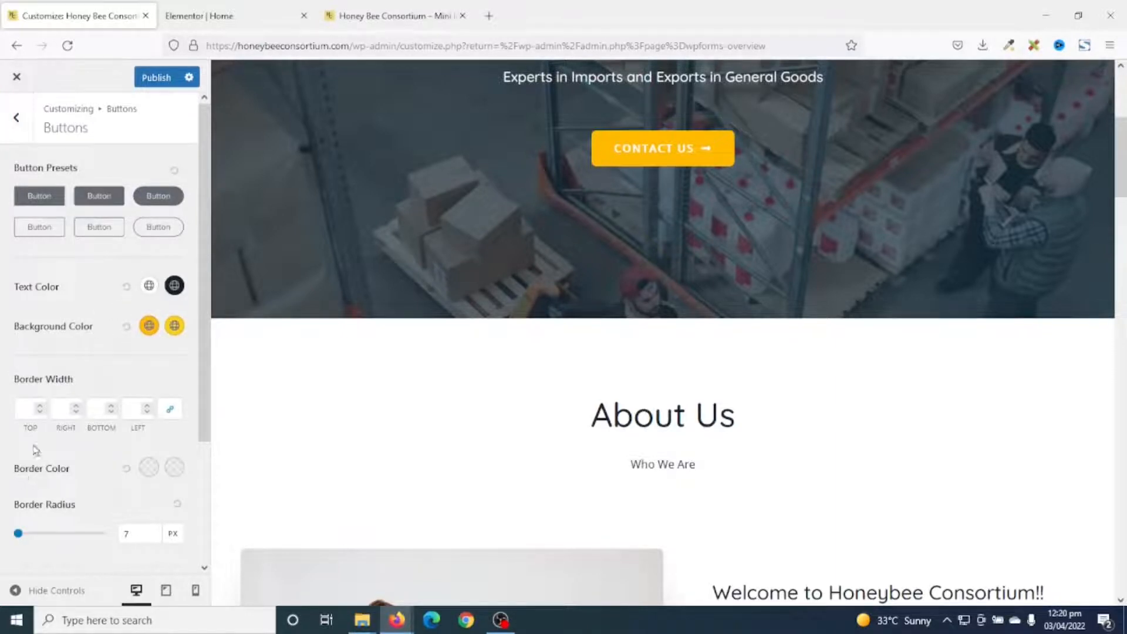
left_click(150, 327)
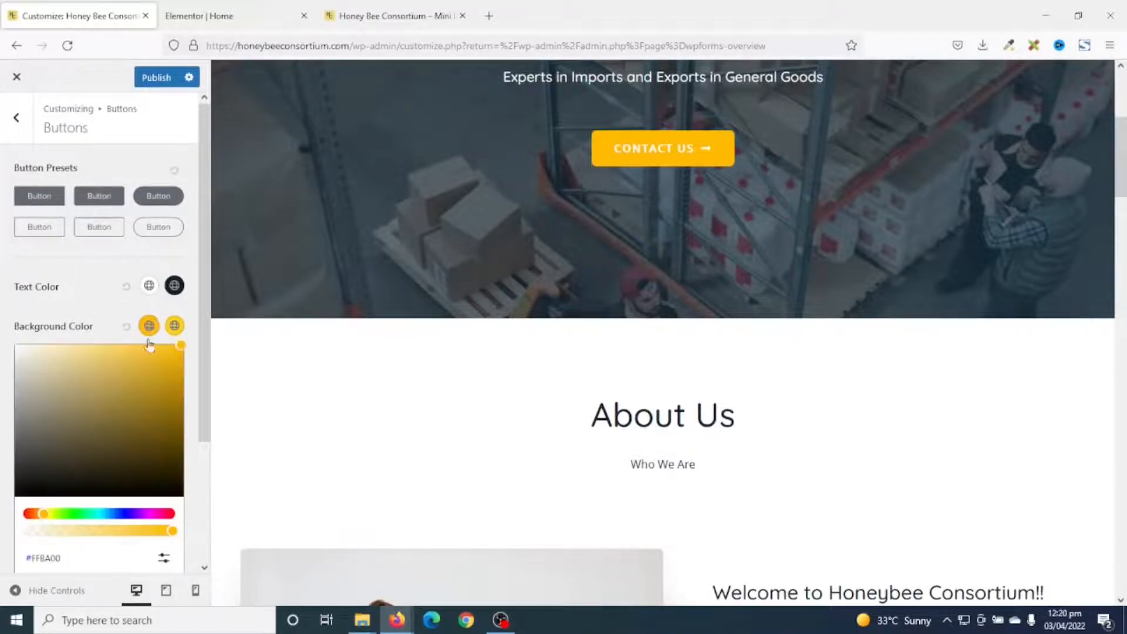
scroll(124, 469, "down", 3)
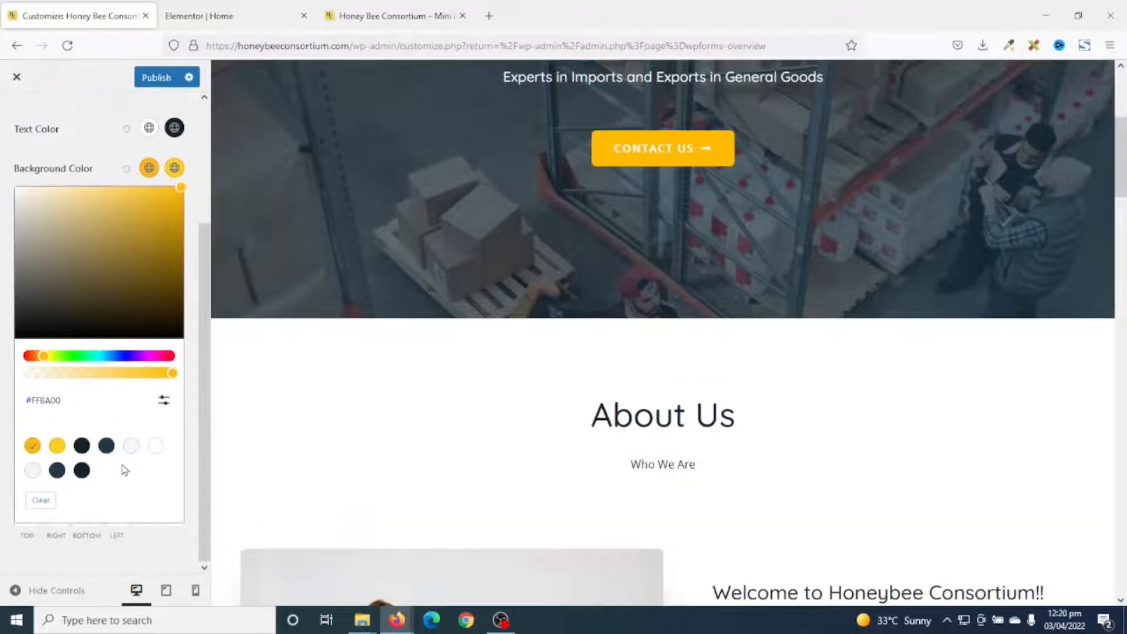
left_click(163, 405)
double_click(80, 436)
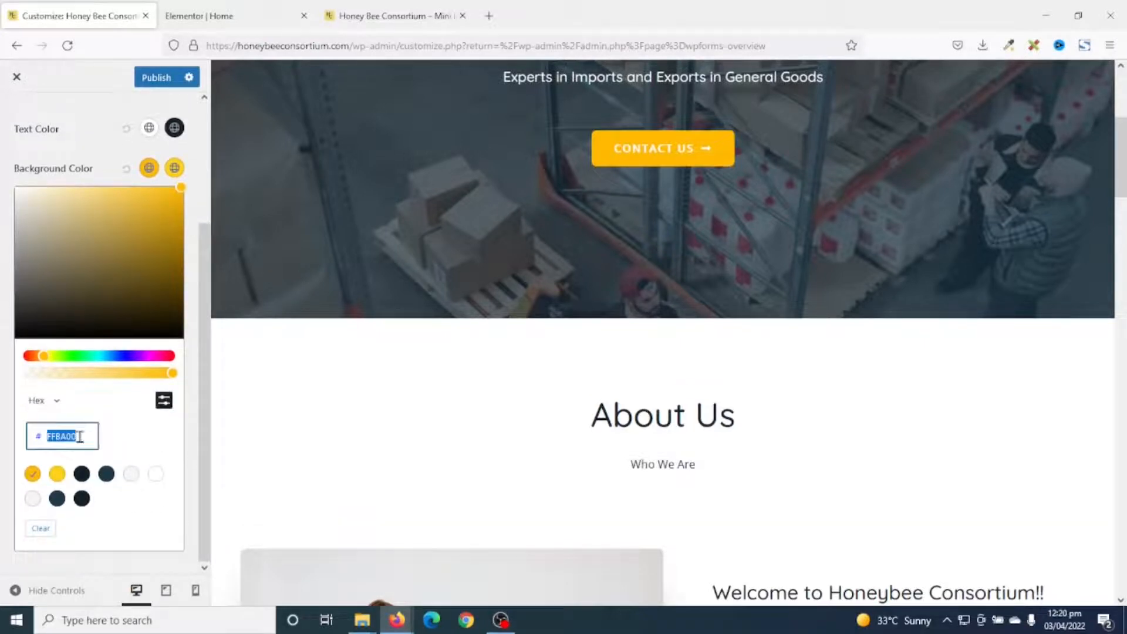
type("E8D47C")
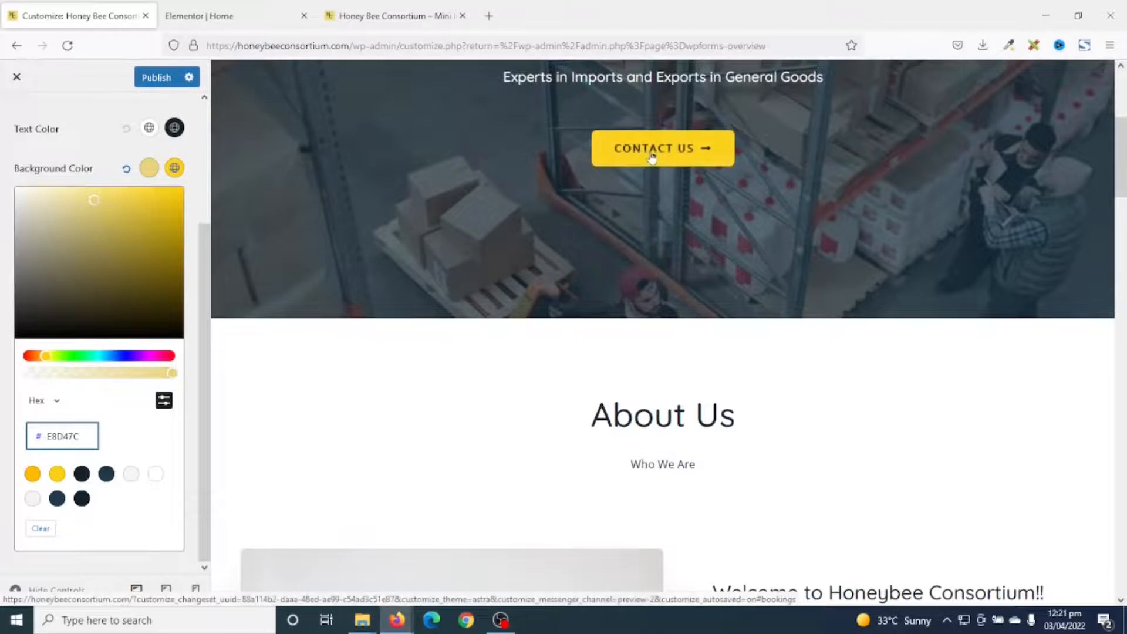
Set the button hover background to the same pale yellow and fine-tune the shade.
left_click(174, 170)
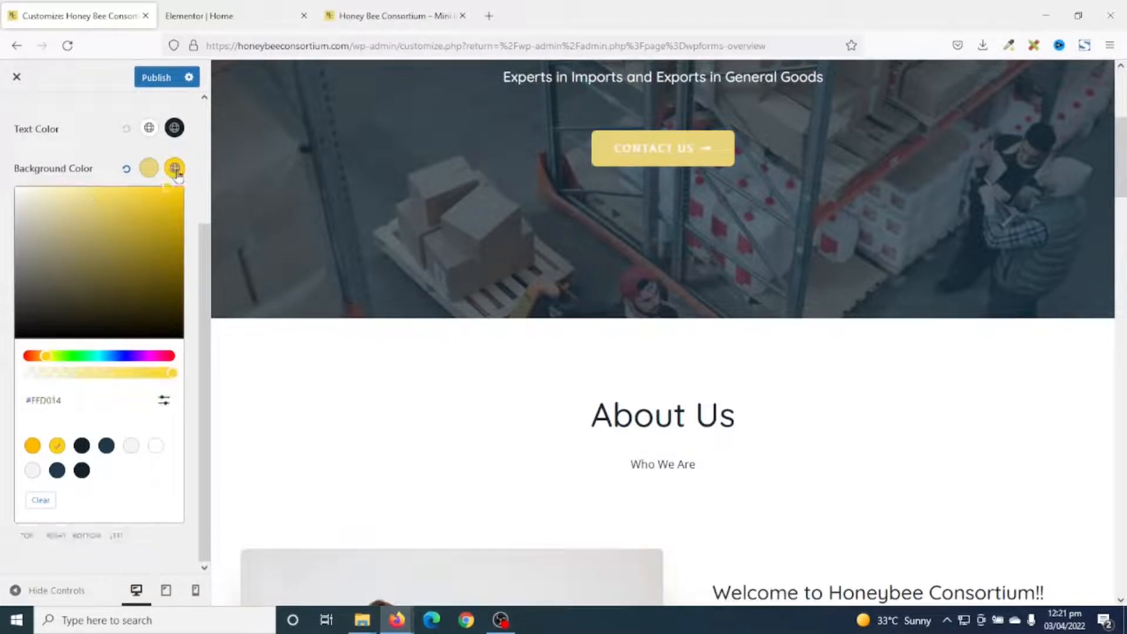
left_click(170, 409)
left_click(62, 435)
double_click(61, 434)
type("E8D47C")
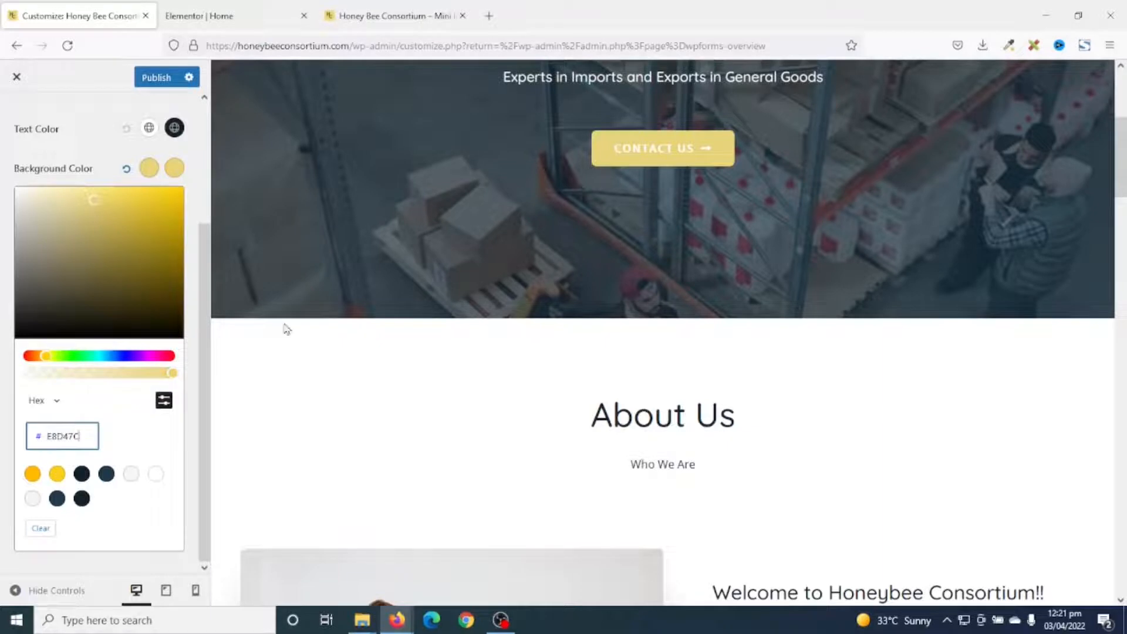
left_click(97, 202)
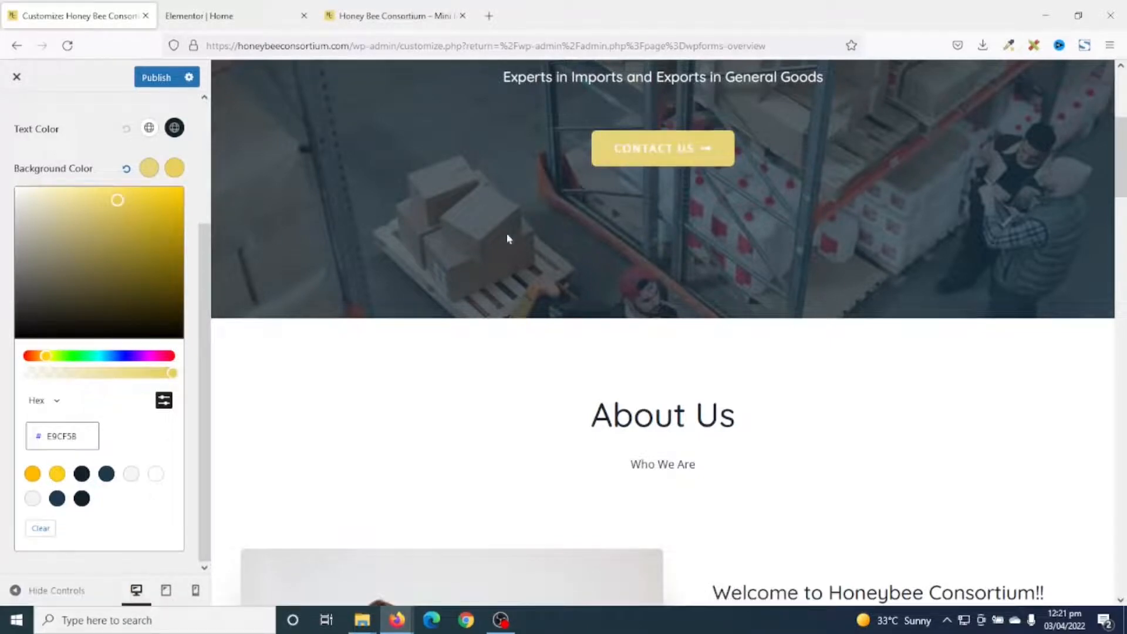
Scroll the preview to check the pale yellow buttons across the page.
scroll(840, 419, "down", 20)
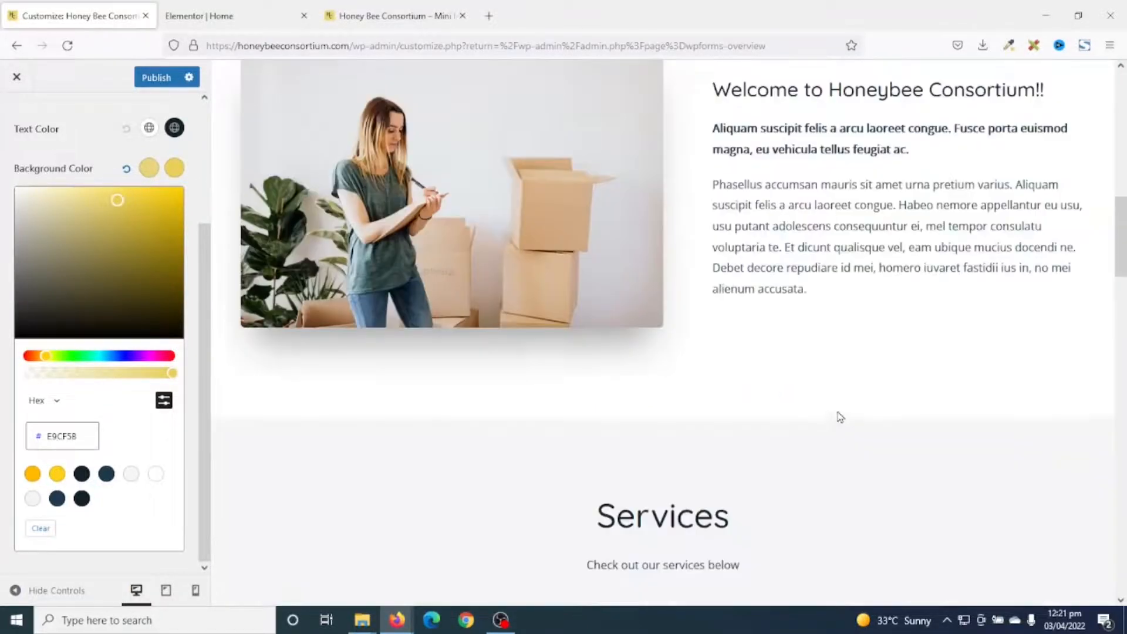
scroll(847, 432, "down", 10)
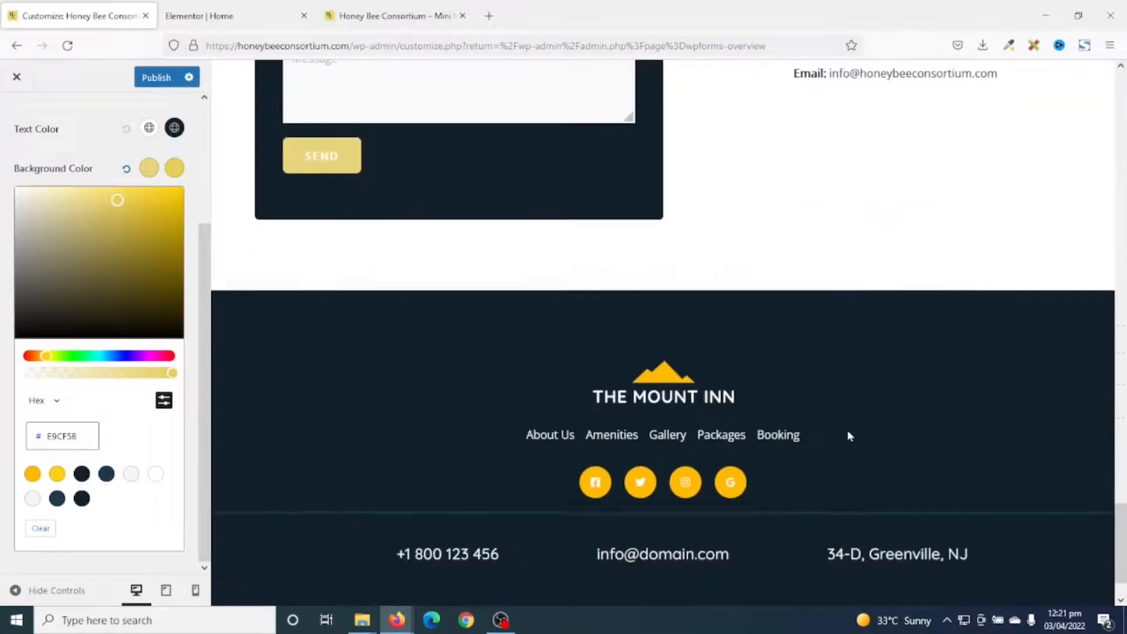
scroll(943, 416, "up", 6)
scroll(942, 416, "up", 20)
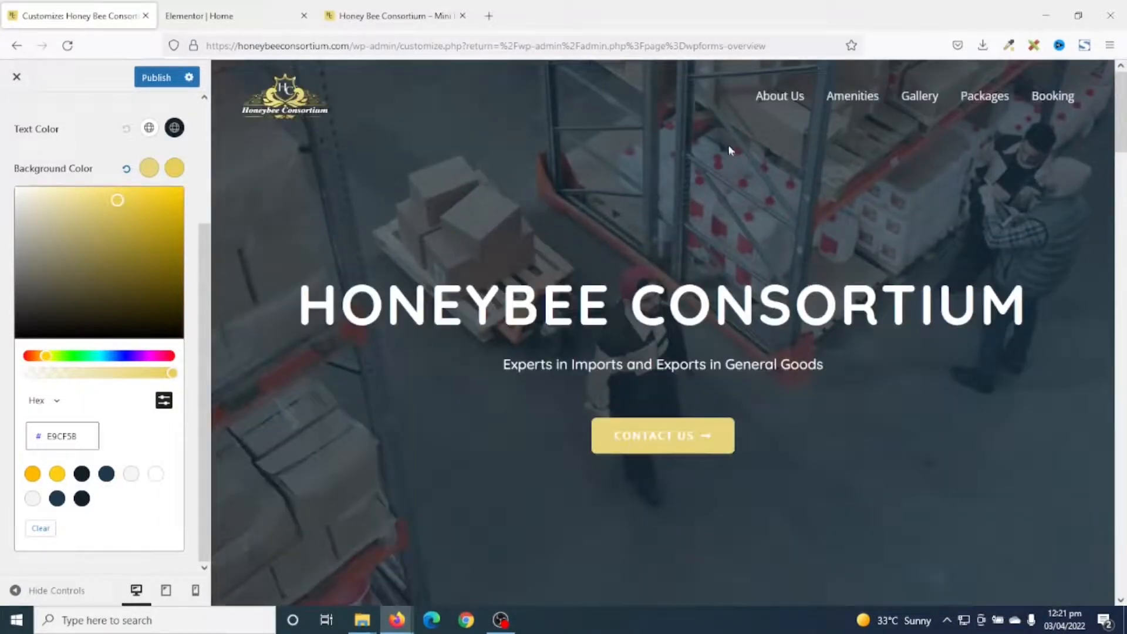
left_click(1123, 404)
scroll(1122, 404, "down", 10)
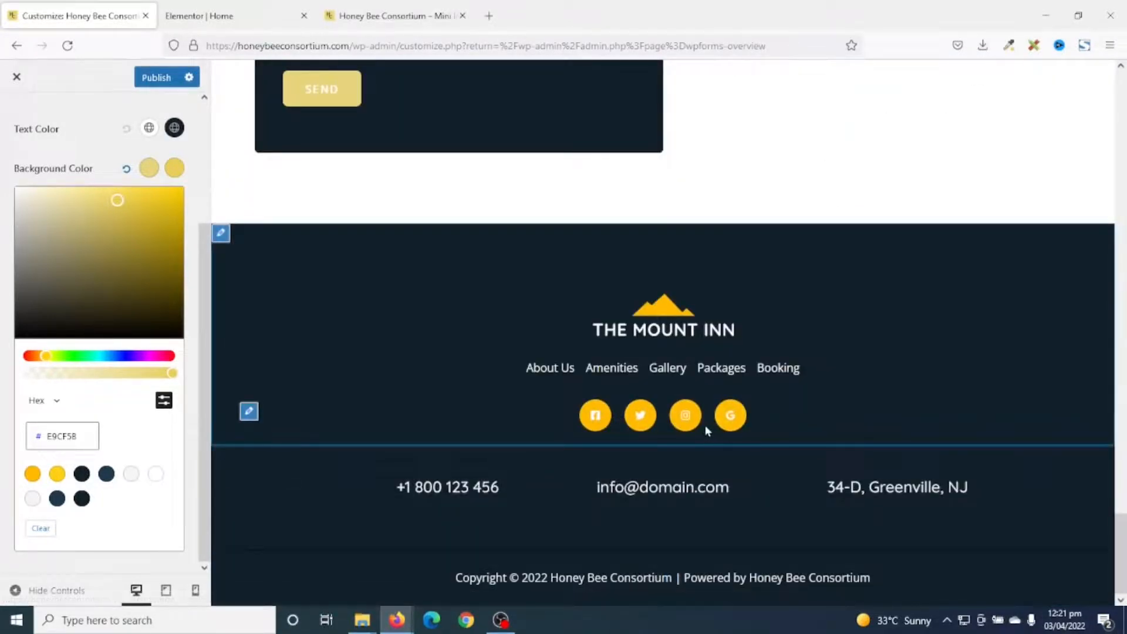
Give the footer social icons a pale yellow E8D47C background in their Design settings.
left_click(249, 412)
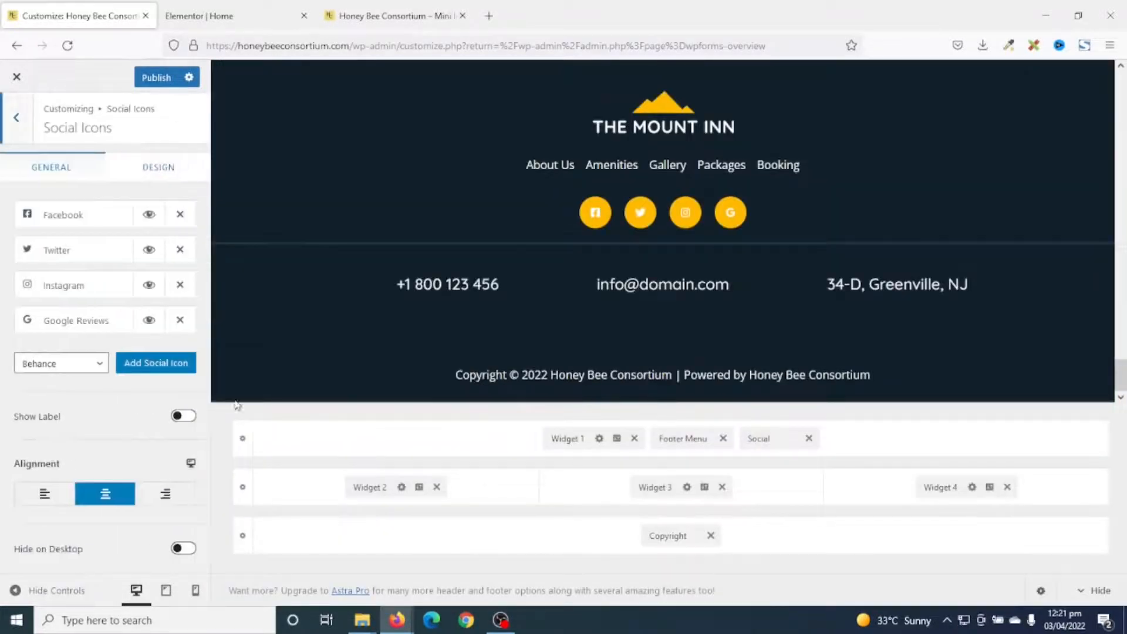
left_click(166, 173)
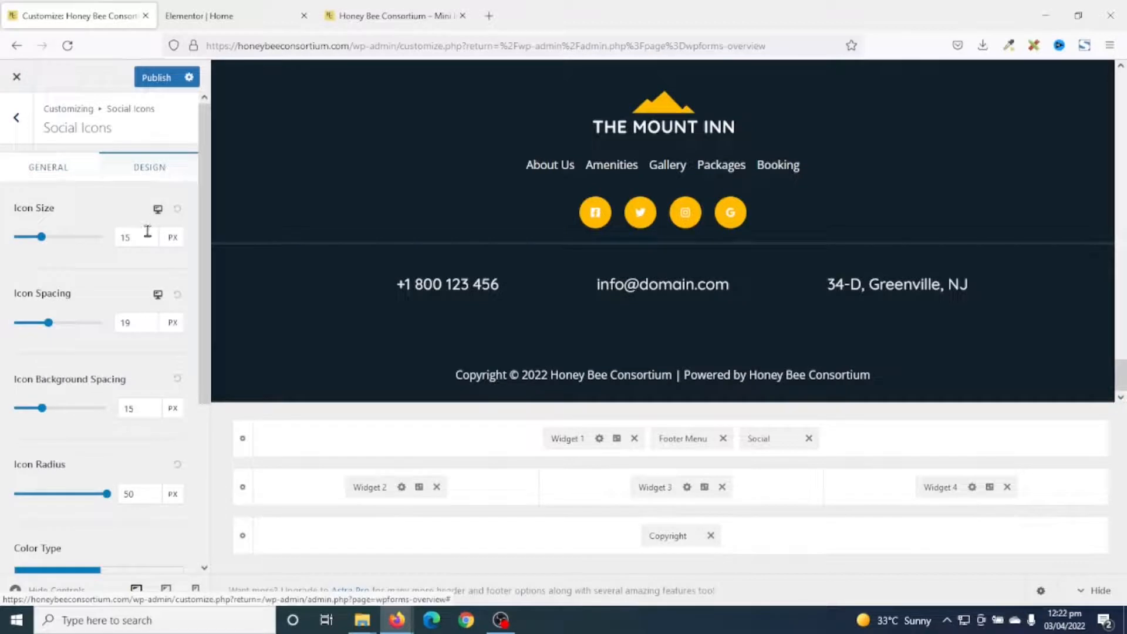
scroll(152, 332, "down", 4)
left_click(148, 467)
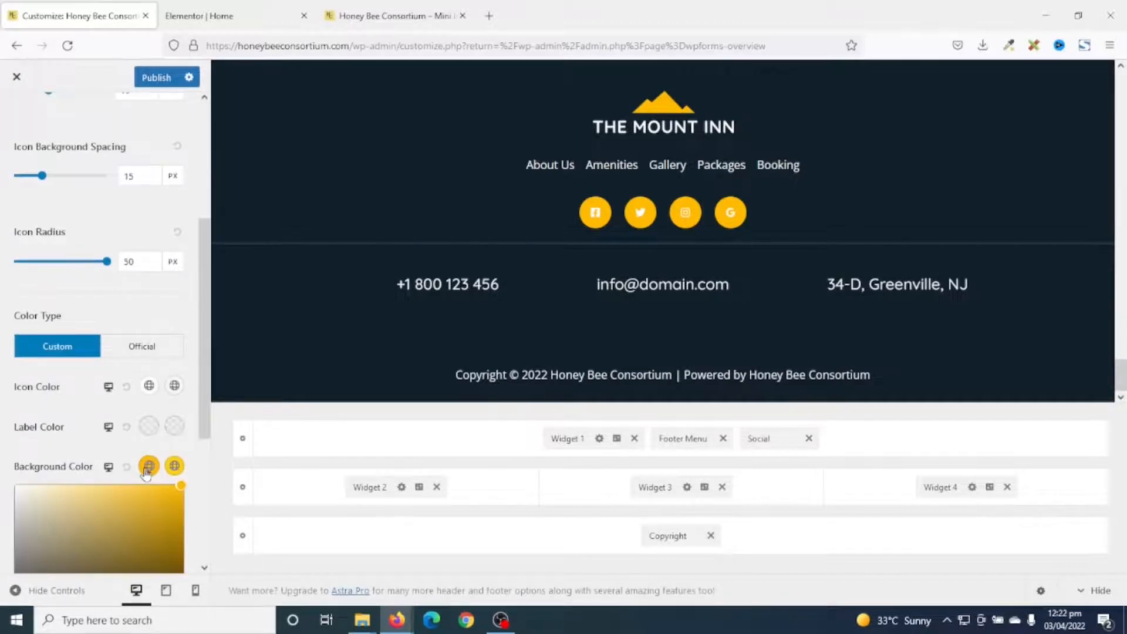
scroll(145, 488, "down", 4)
left_click(162, 457)
double_click(86, 481)
type("E8D47C")
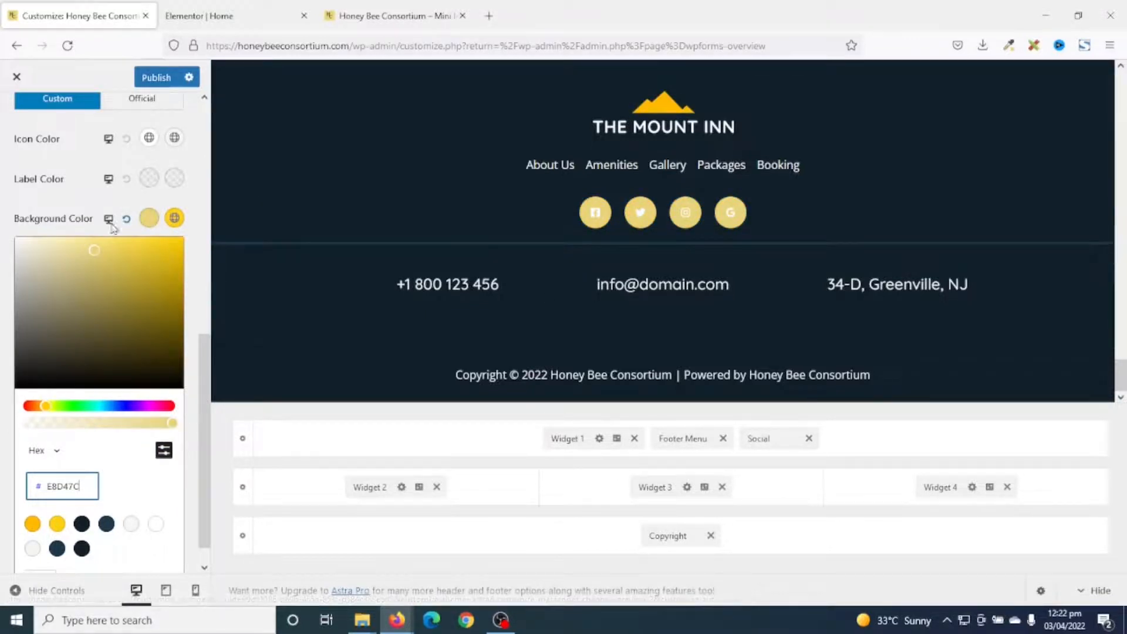
Inspect the recoloured icons in the preview and back out to the main Customizer options.
scroll(197, 234, "up", 5)
scroll(684, 209, "up", 5)
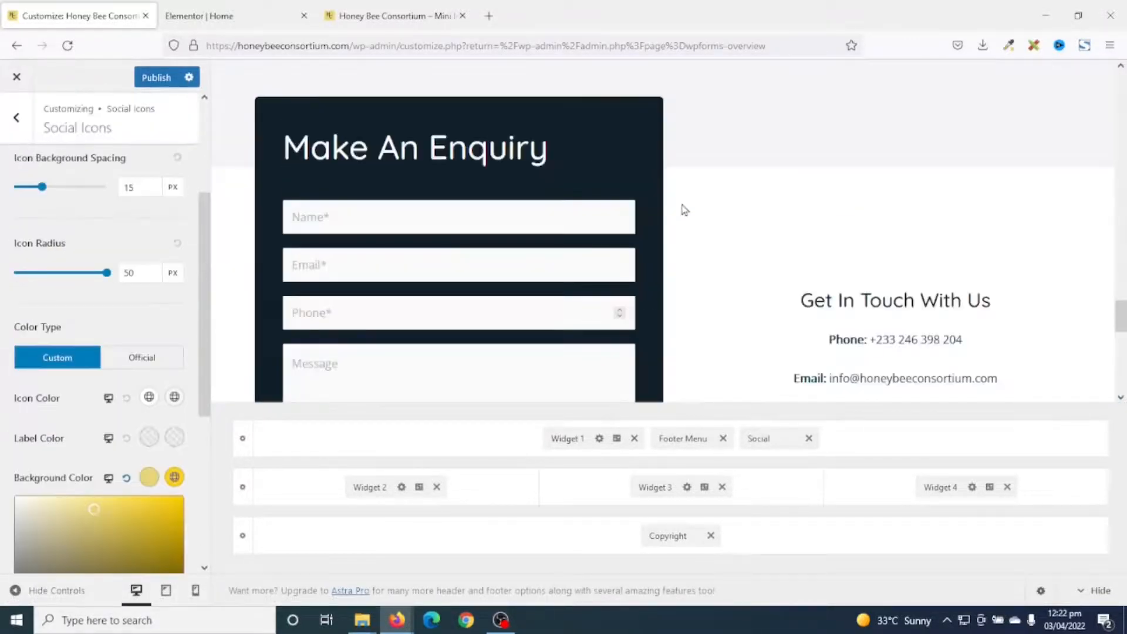
scroll(684, 210, "up", 5)
scroll(157, 277, "down", 1)
scroll(157, 277, "down", 2)
scroll(47, 212, "up", 6)
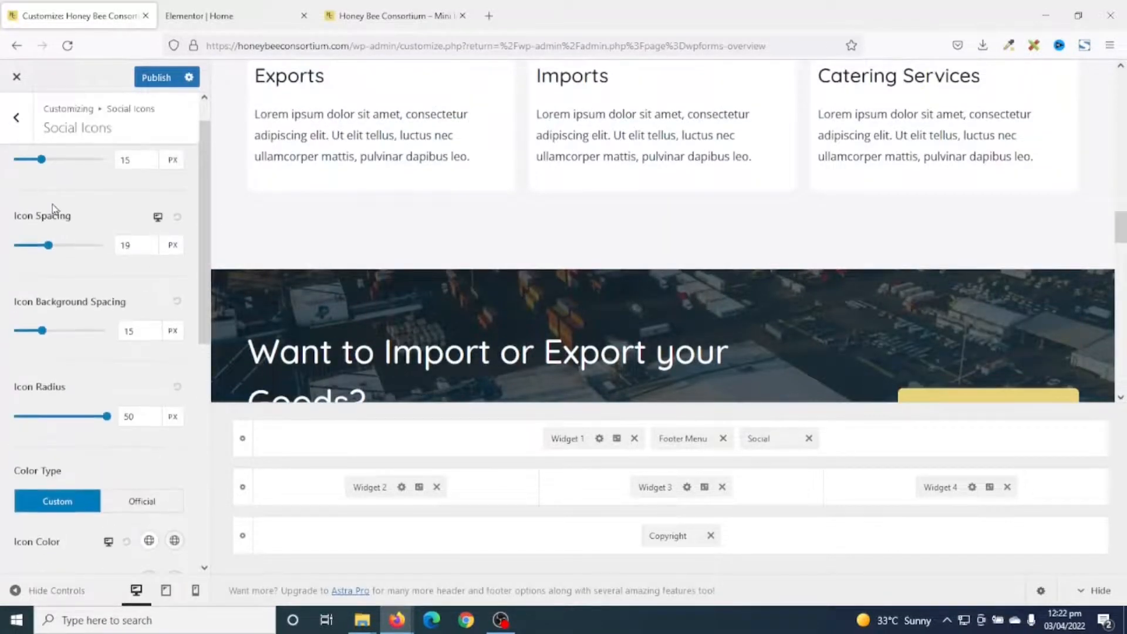
left_click(17, 132)
left_click(22, 132)
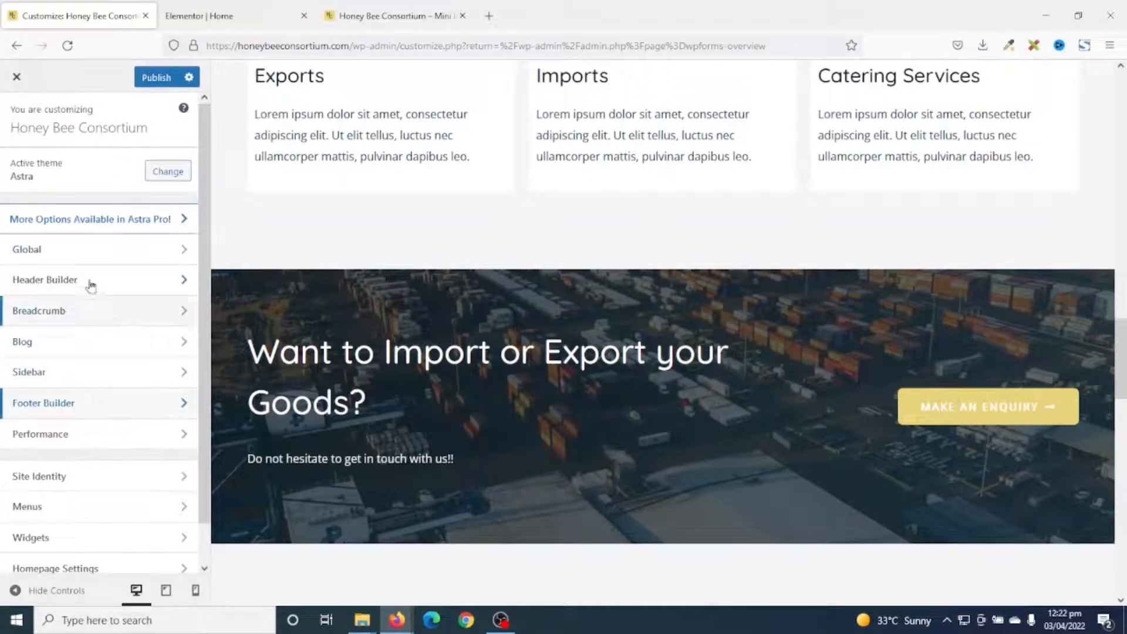
Look up the buttons' exact background hex value under Global > Buttons.
left_click(83, 250)
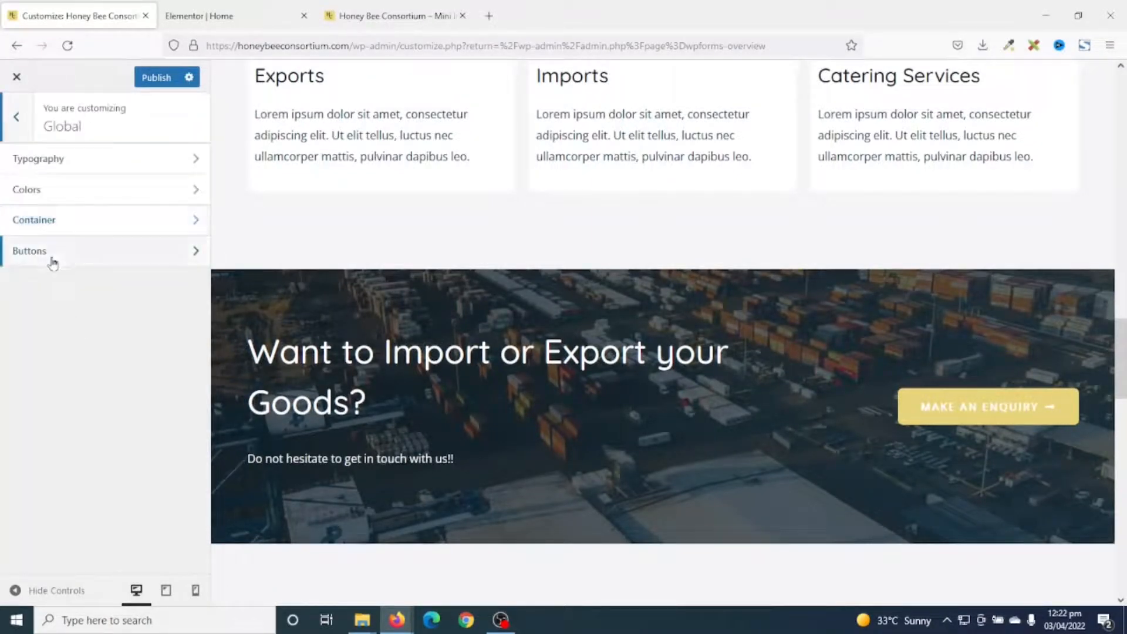
left_click(51, 254)
left_click(171, 333)
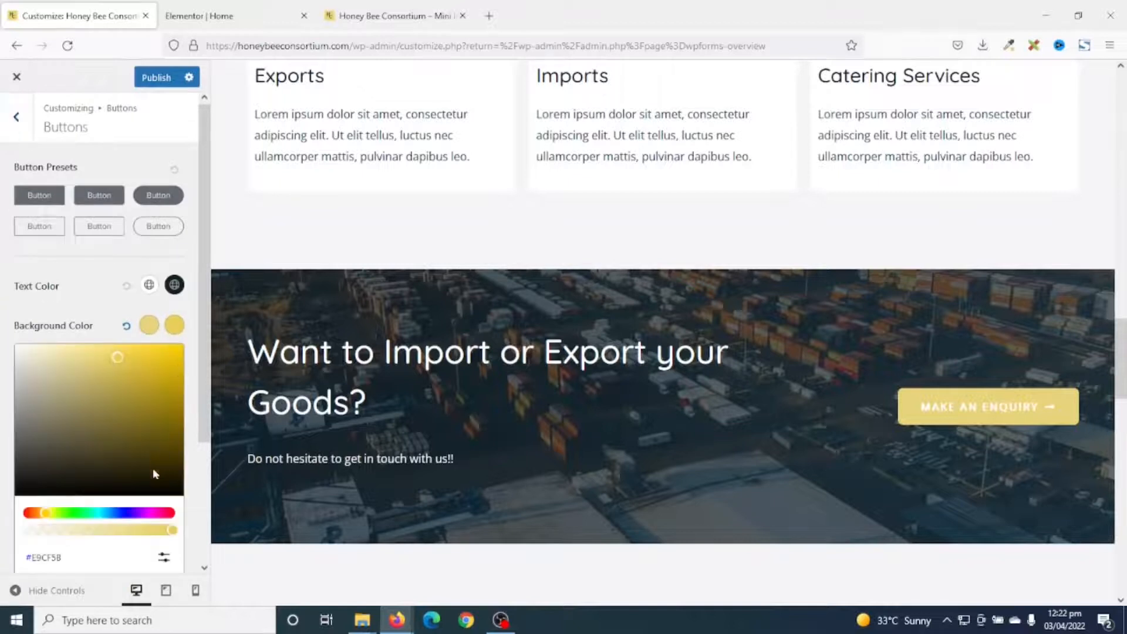
scroll(94, 435, "down", 3)
left_click(165, 413)
left_click(68, 449)
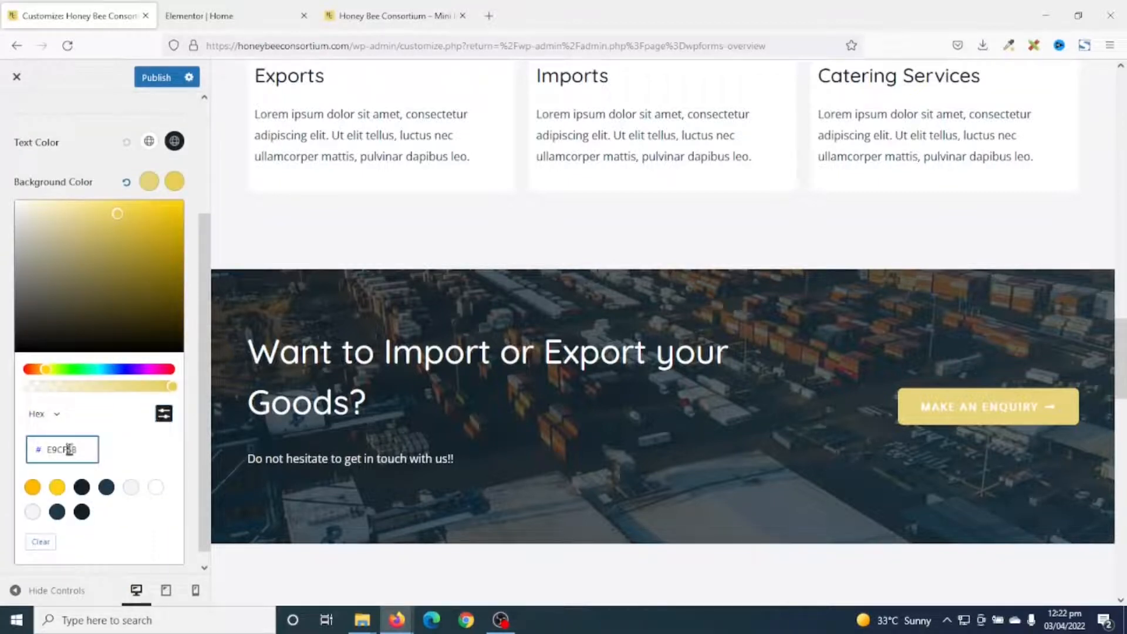
scroll(321, 444, "down", 15)
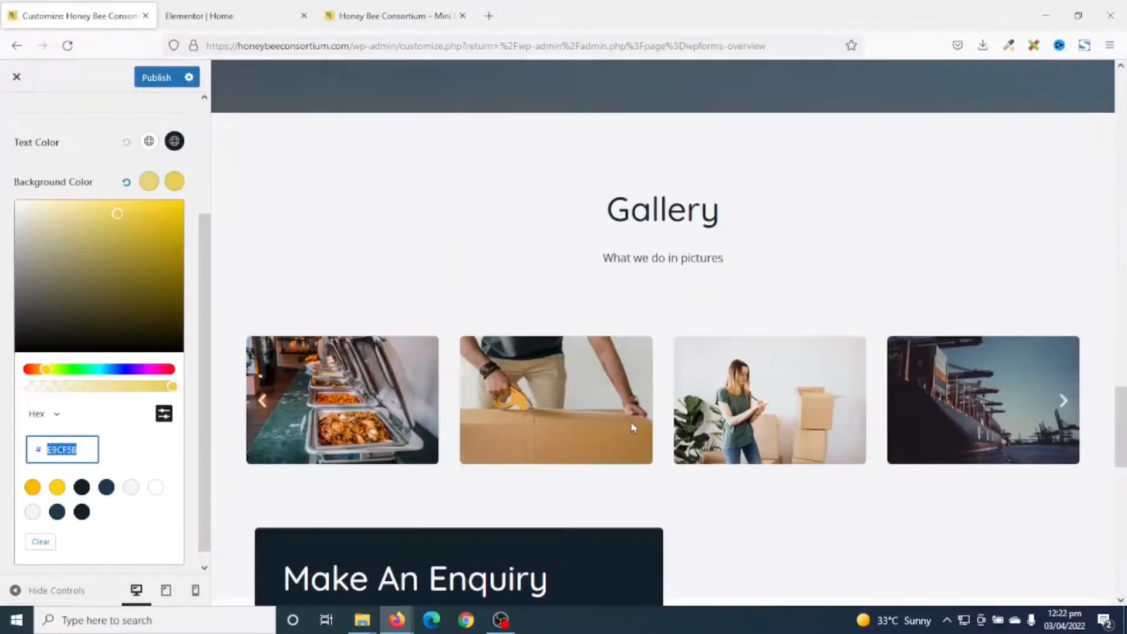
Set the social icons' background to the buttons' E9CF58 and check it in the preview.
left_click(249, 411)
scroll(338, 345, "down", 1)
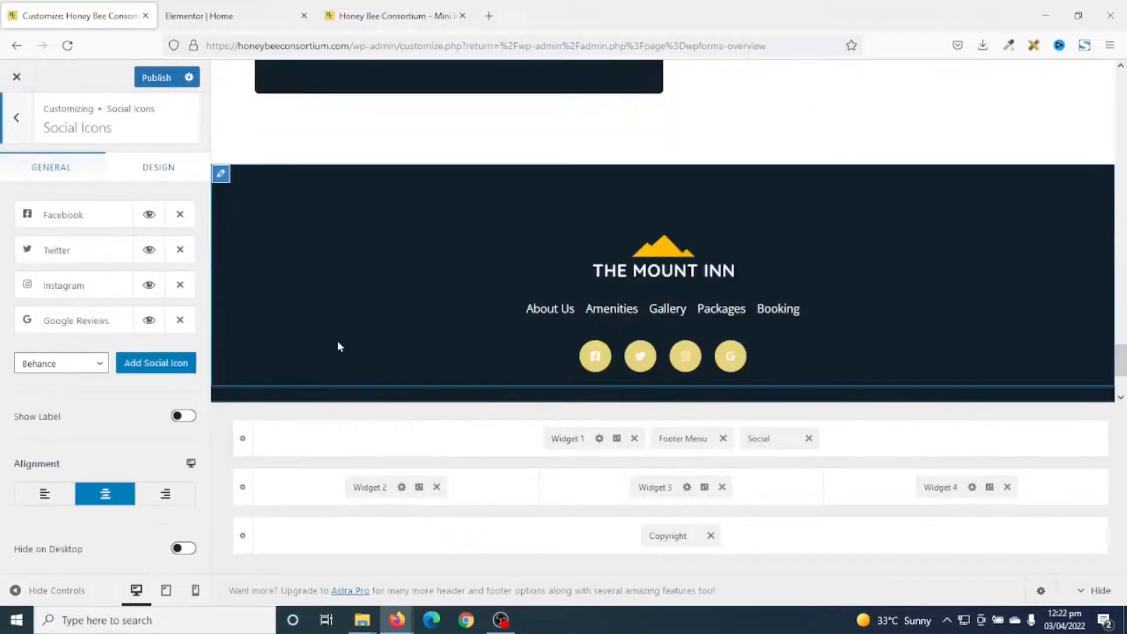
left_click(154, 169)
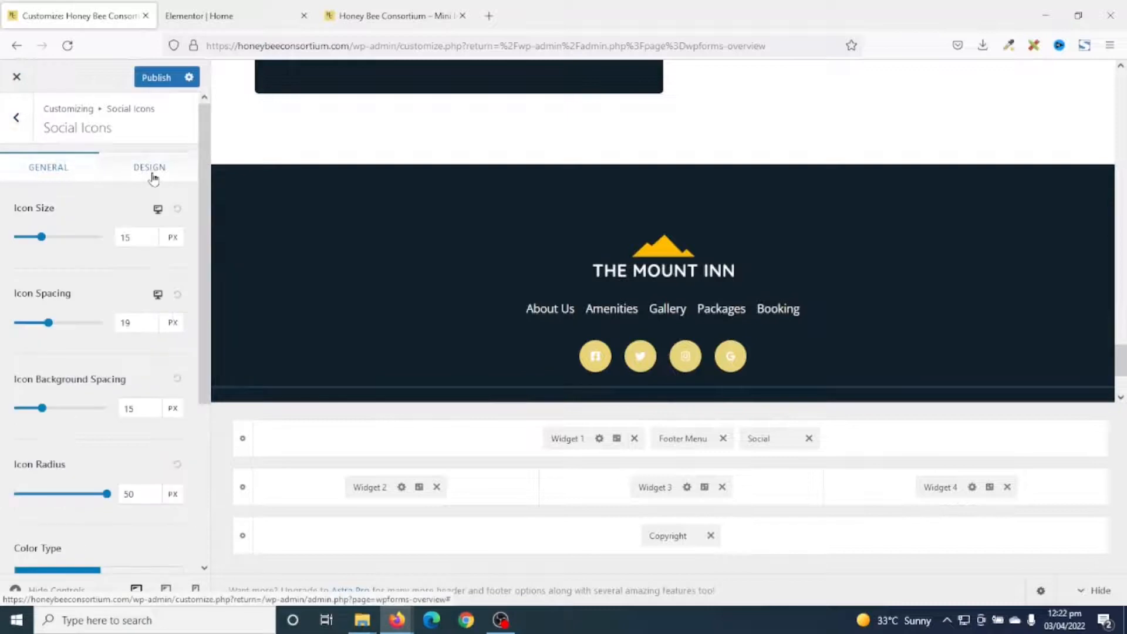
scroll(173, 452, "down", 4)
left_click(174, 467)
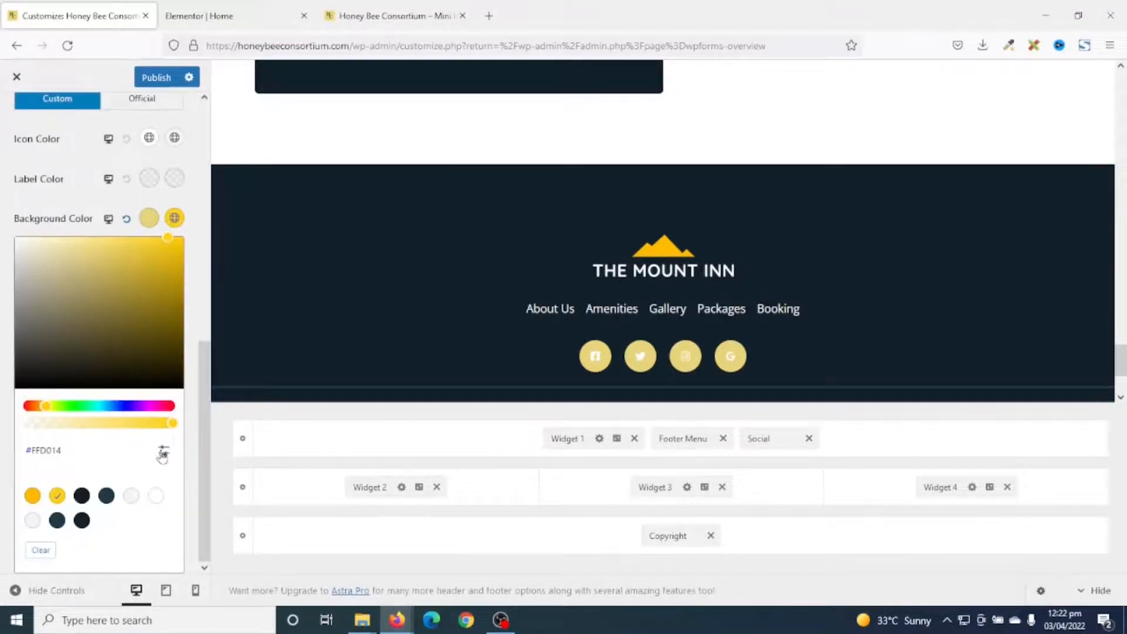
left_click(162, 455)
double_click(72, 486)
type("E9CF58")
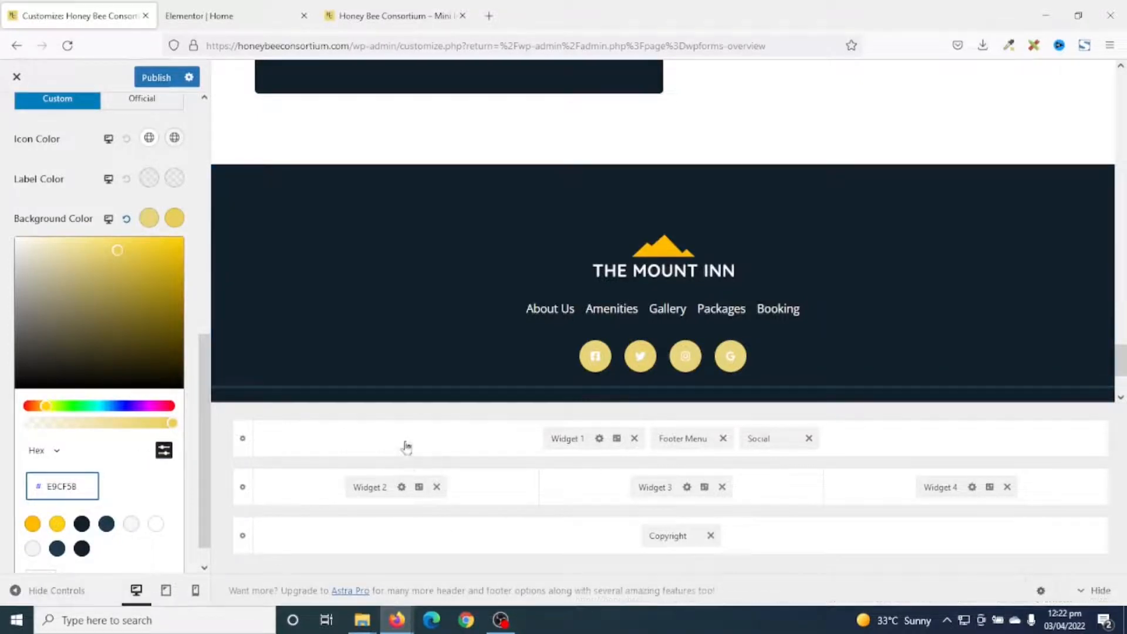
scroll(760, 374, "up", 5)
scroll(809, 329, "down", 5)
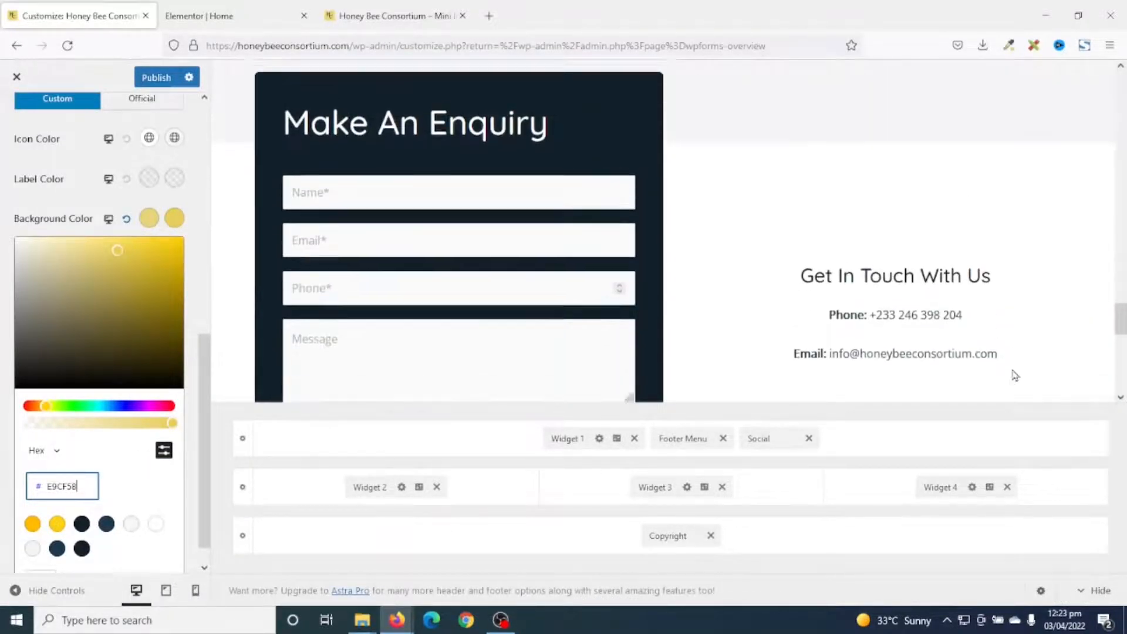
scroll(803, 333, "up", 9)
scroll(802, 333, "up", 8)
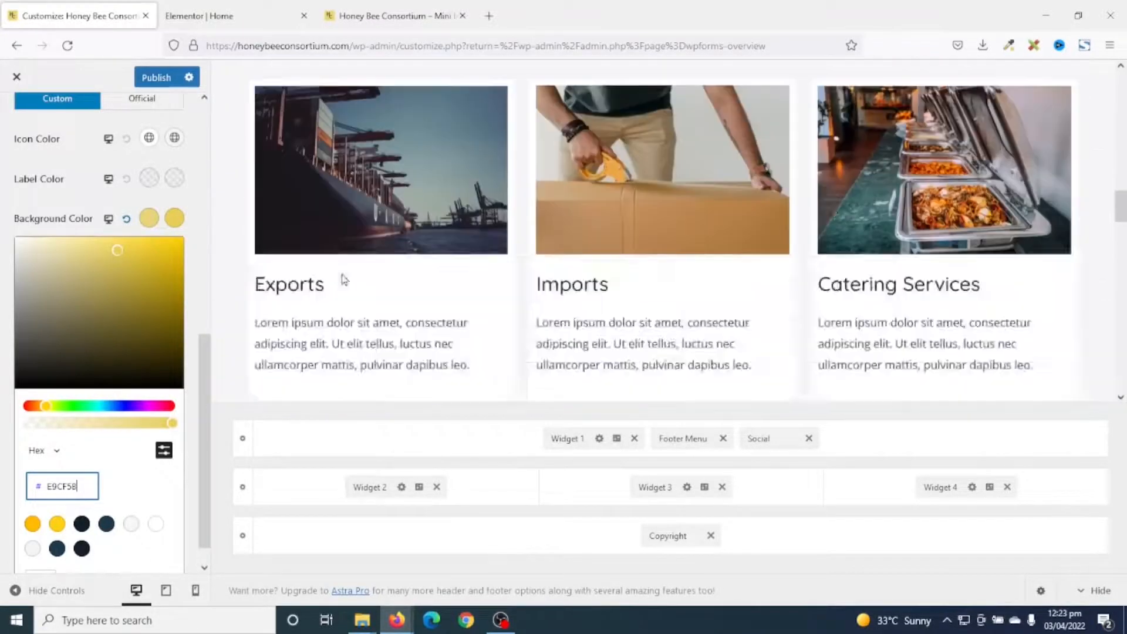
scroll(350, 175, "up", 6)
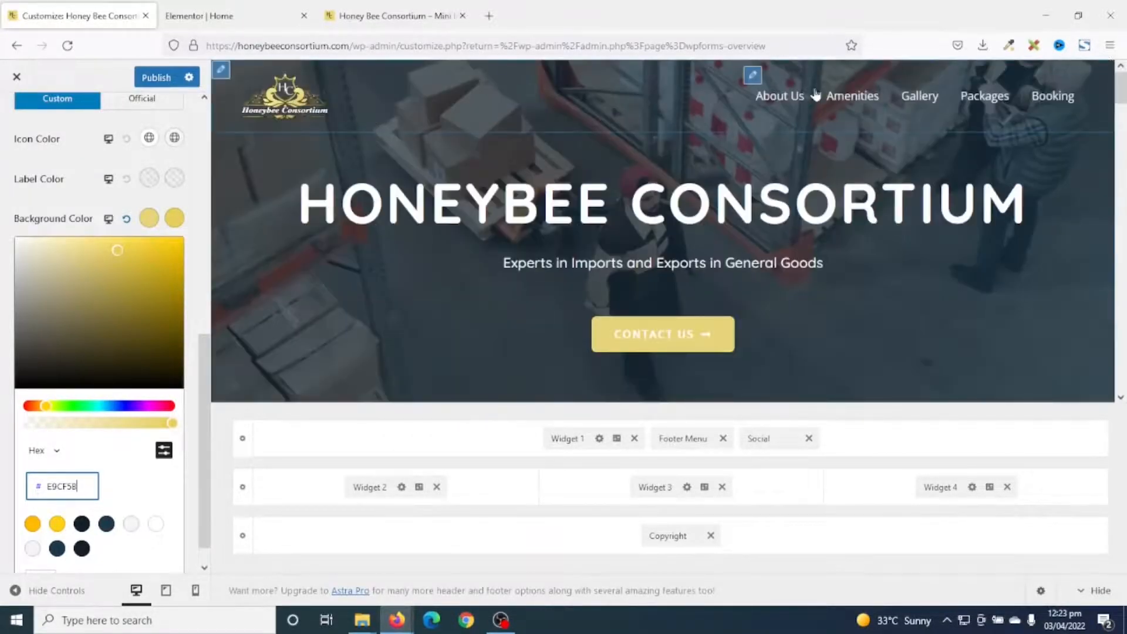
scroll(43, 221, "up", 8)
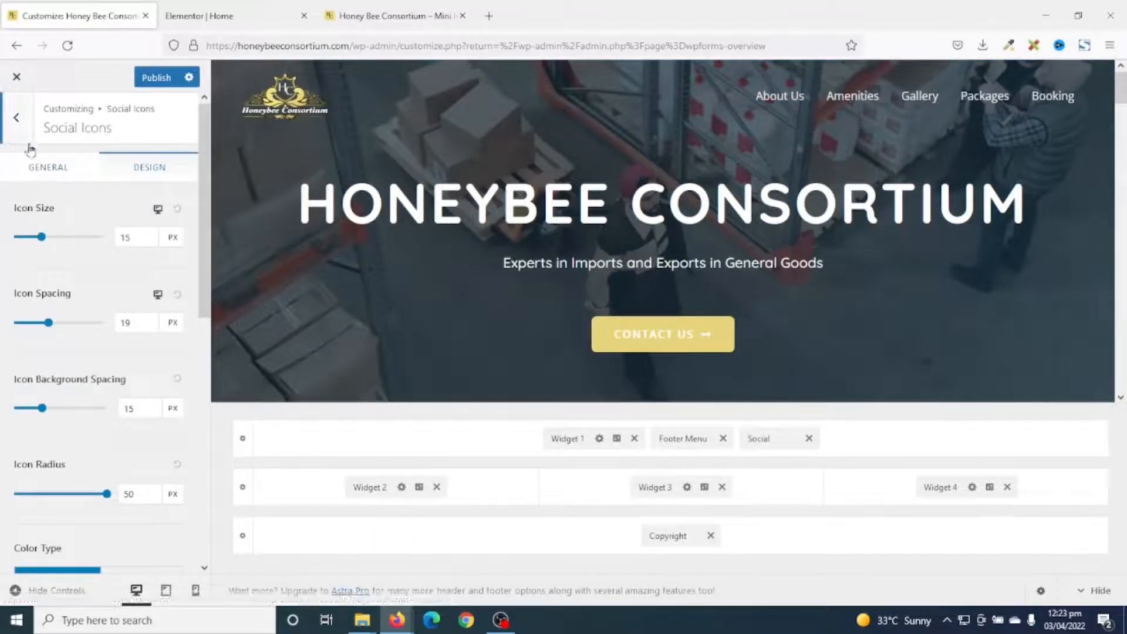
Open the Top Nav menu under Menus in the Customizer.
left_click(17, 117)
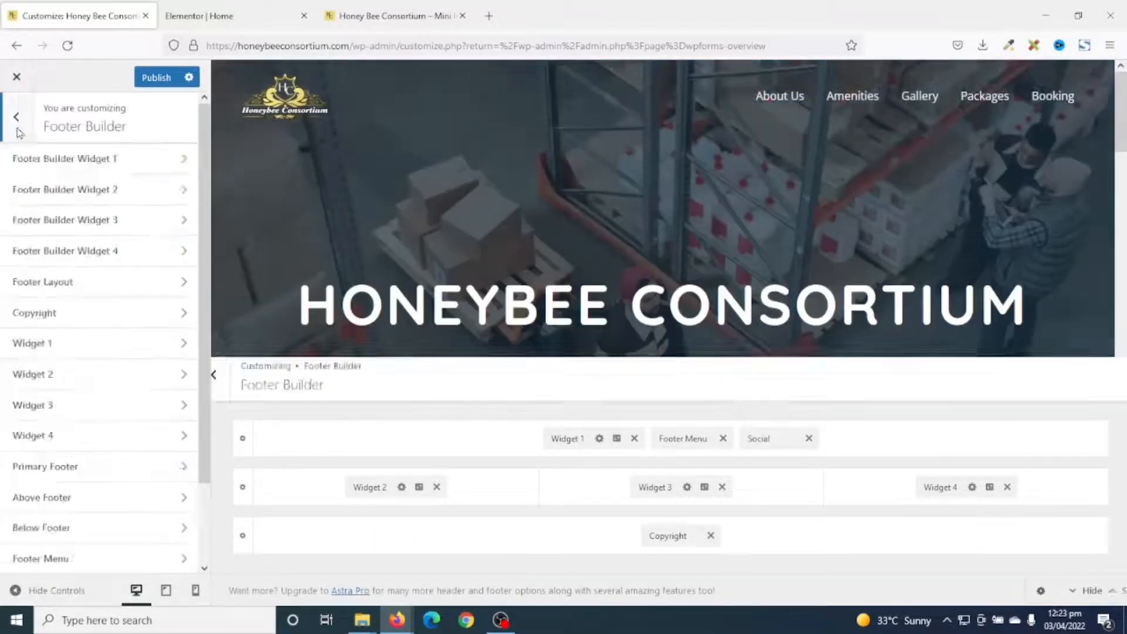
left_click(18, 130)
scroll(94, 350, "down", 2)
left_click(55, 465)
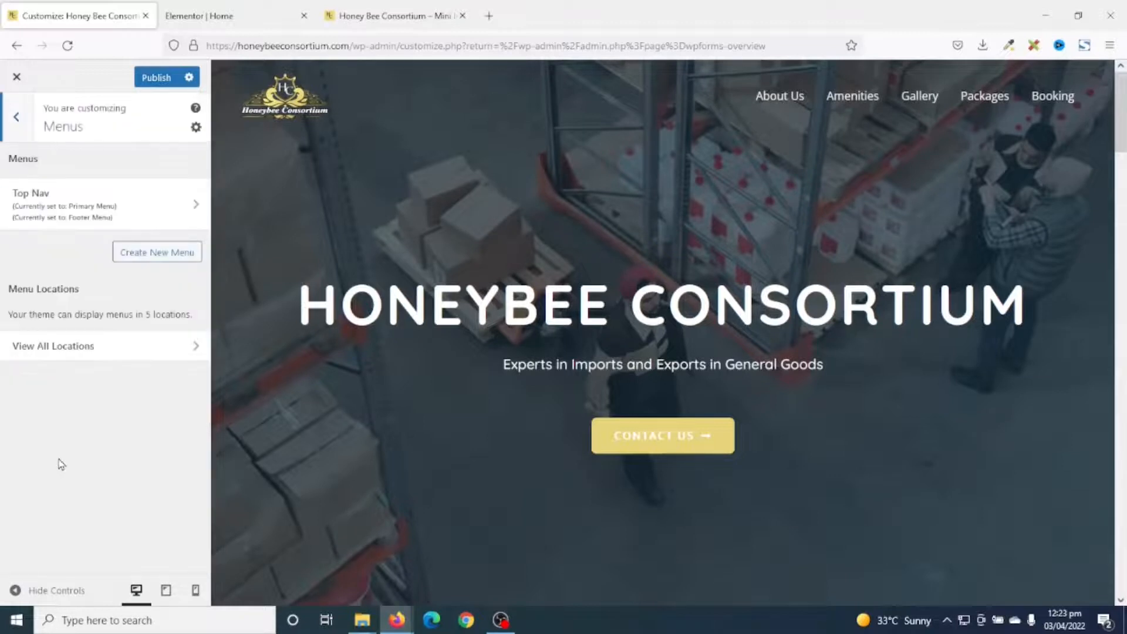
left_click(73, 195)
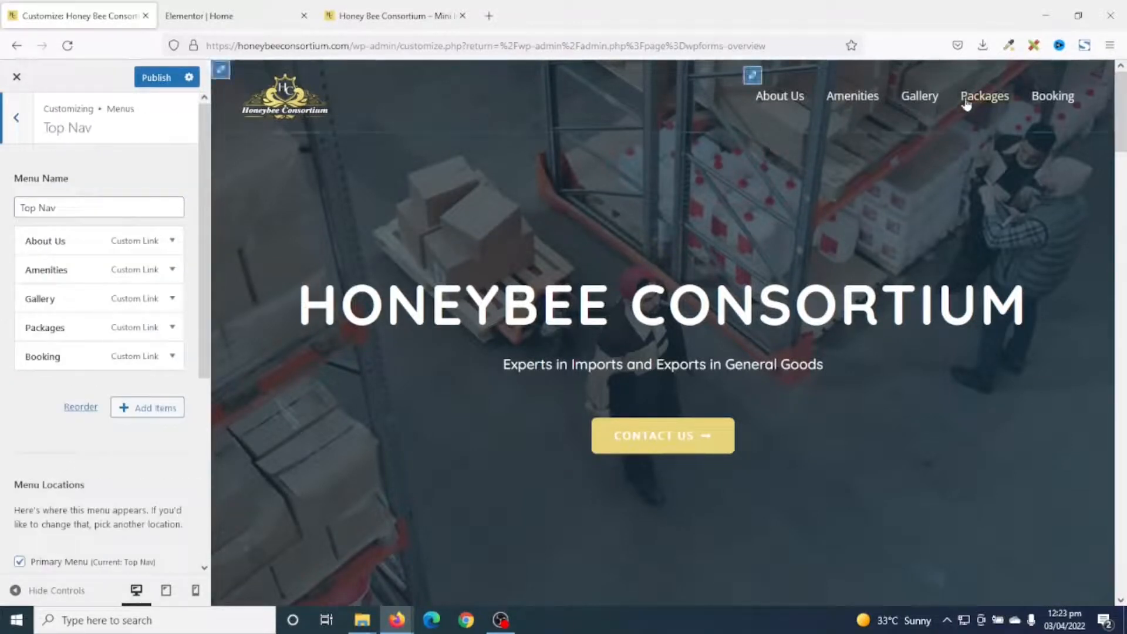
left_click_drag(1121, 106, 1118, 611)
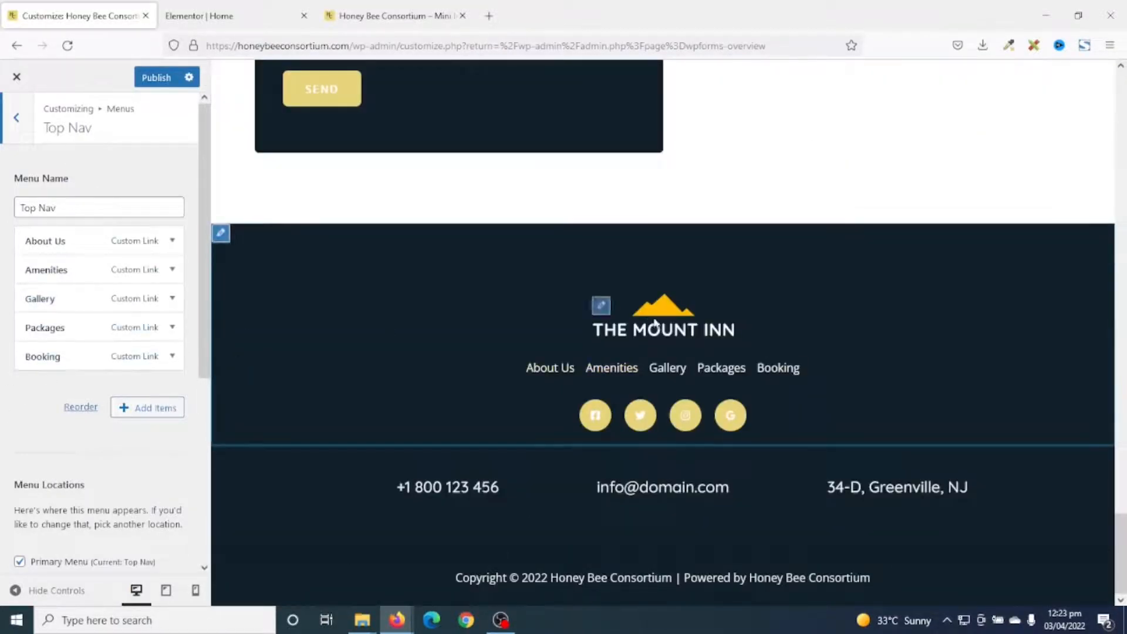
left_click_drag(1121, 548, 1120, 88)
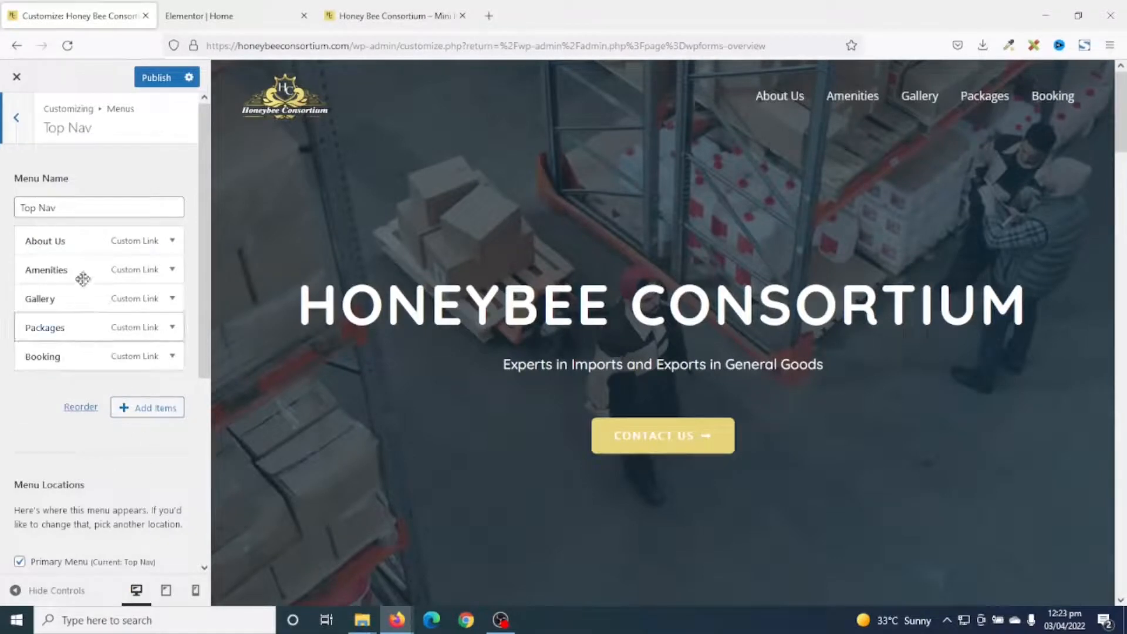
Change the Amenities item's URL from #amenities to #services.
left_click(171, 271)
left_click(118, 317)
double_click(65, 316)
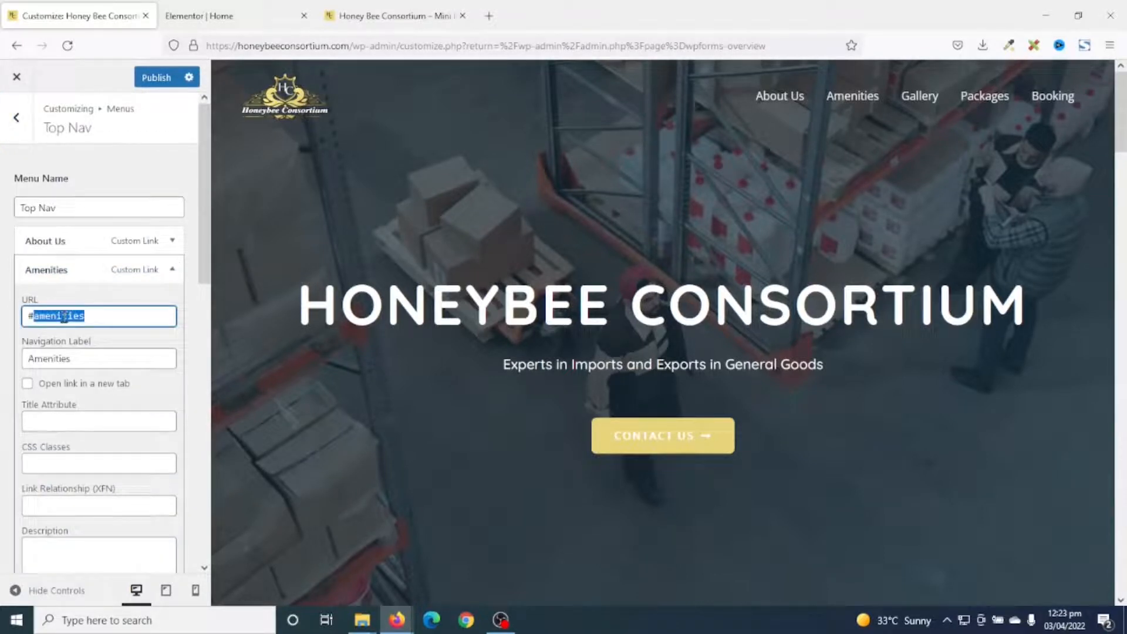
type("servic")
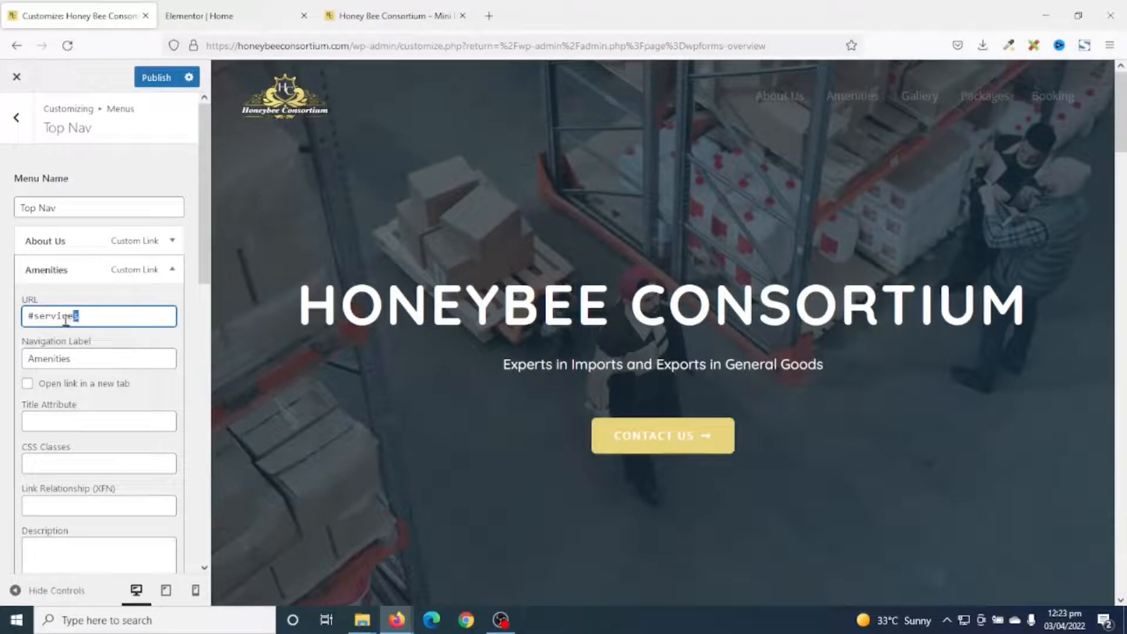
left_click_drag(83, 316, 34, 323)
Confirm the Elementor Services section's CSS ID is 'services', then recheck the Amenities #services link.
left_click(217, 20)
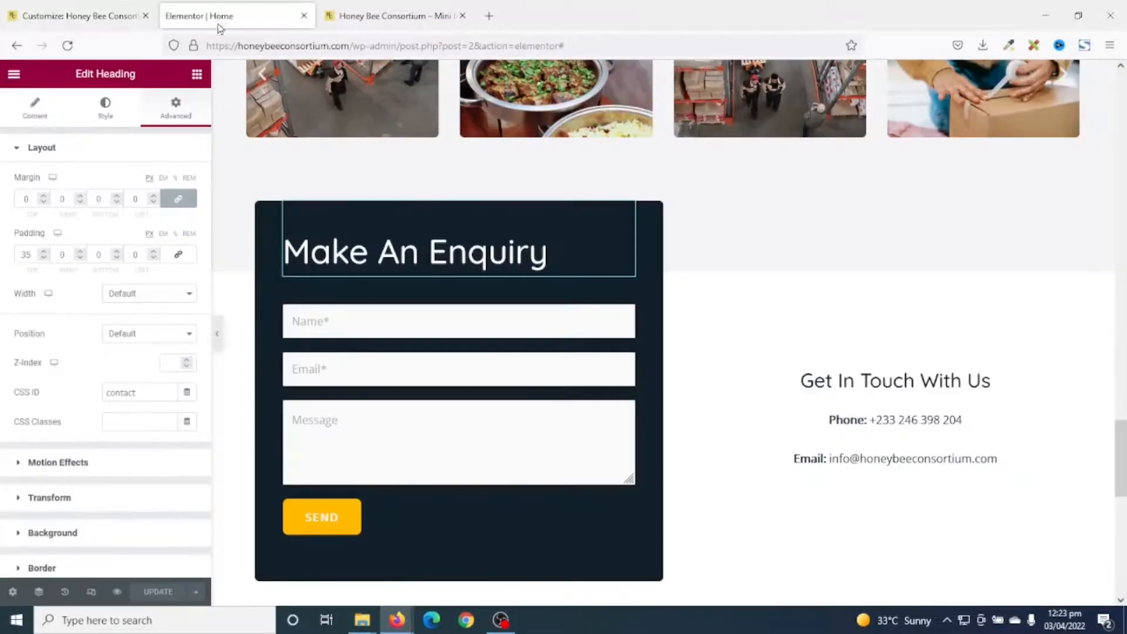
scroll(719, 488, "up", 15)
scroll(729, 466, "up", 12)
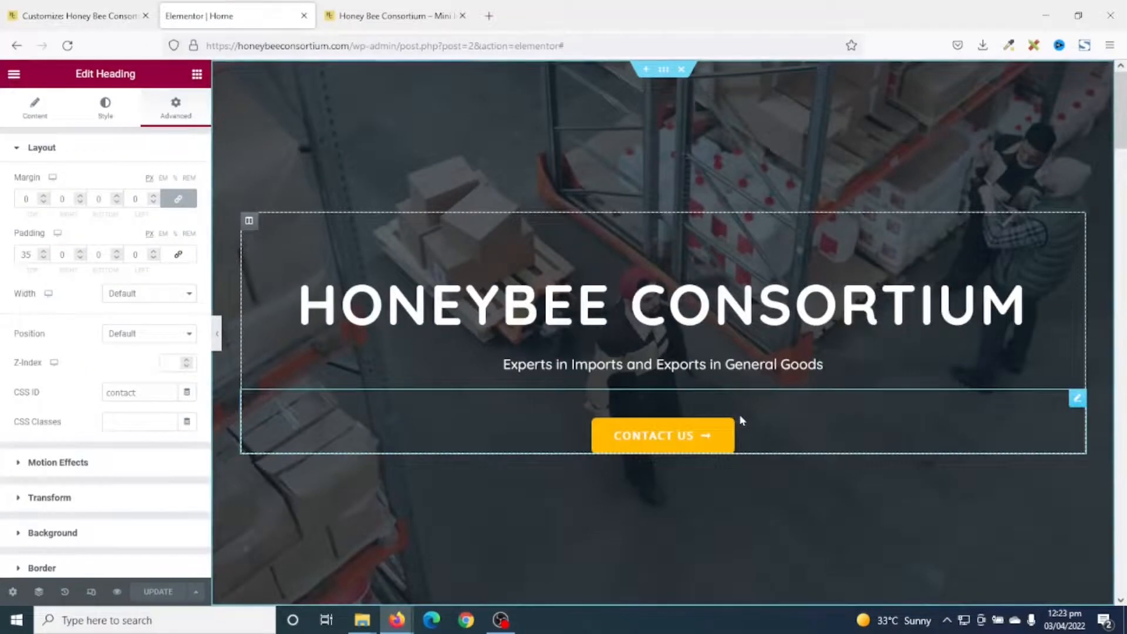
scroll(738, 411, "down", 5)
scroll(738, 411, "down", 10)
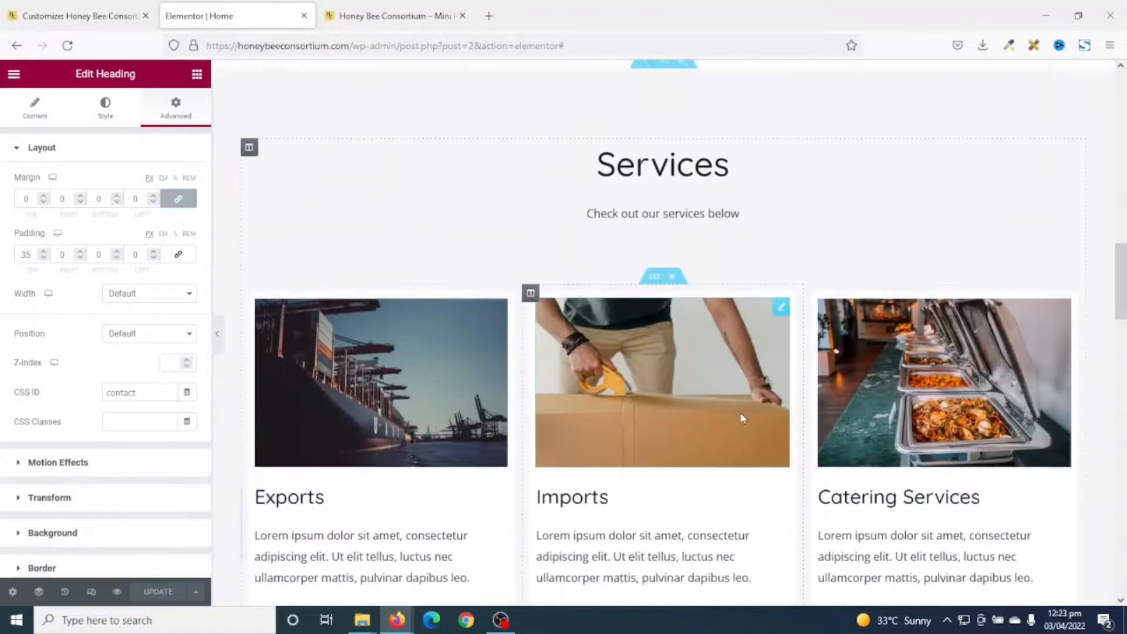
scroll(640, 145, "up", 1)
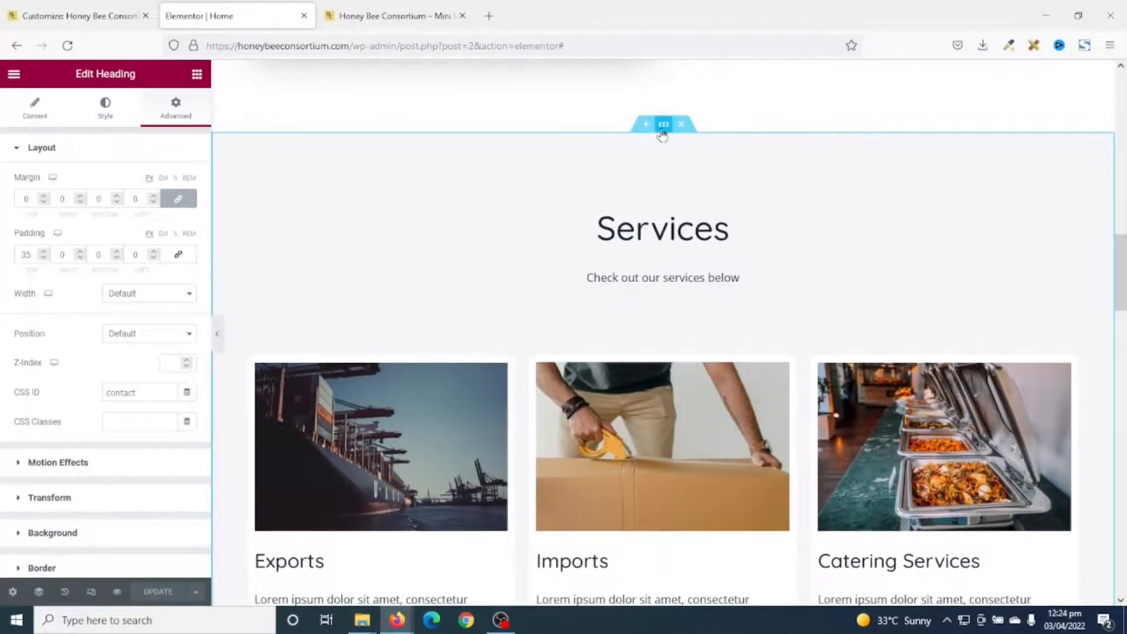
left_click(662, 131)
left_click_drag(138, 322, 11, 331)
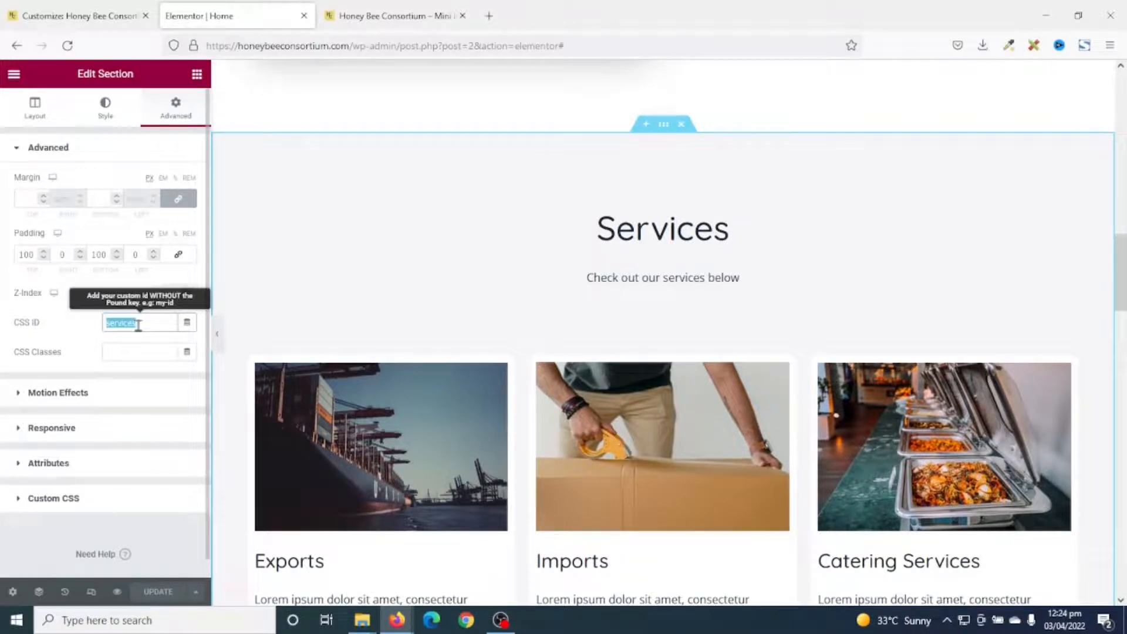
left_click(98, 9)
double_click(57, 317)
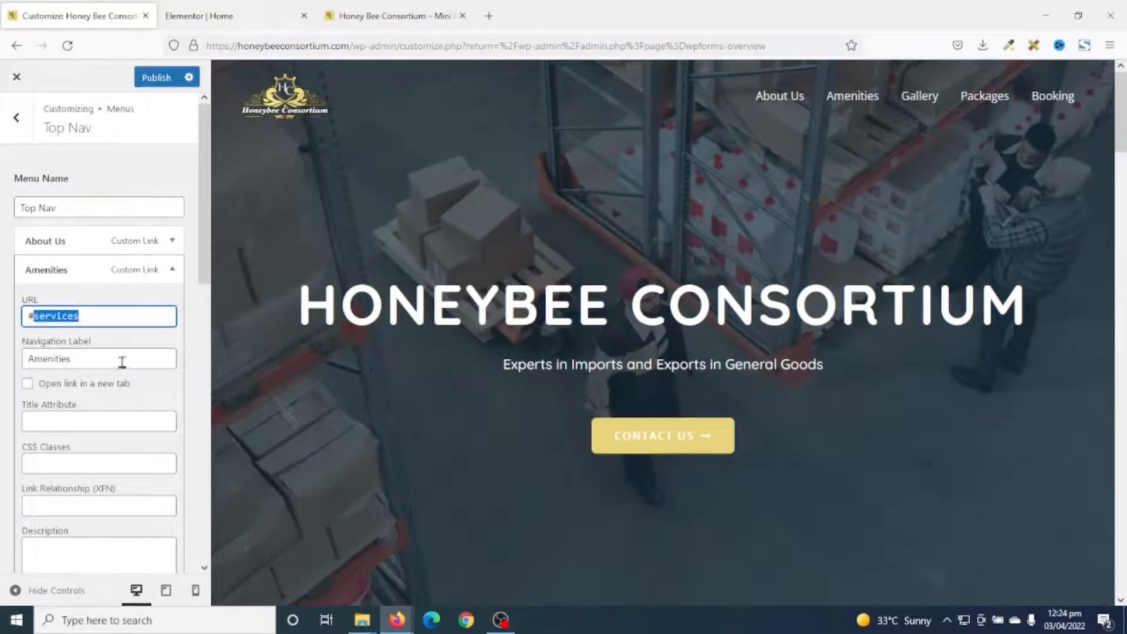
Relabel the Amenities menu item as 'Services' and test its link in the preview.
left_click_drag(120, 364, 7, 366)
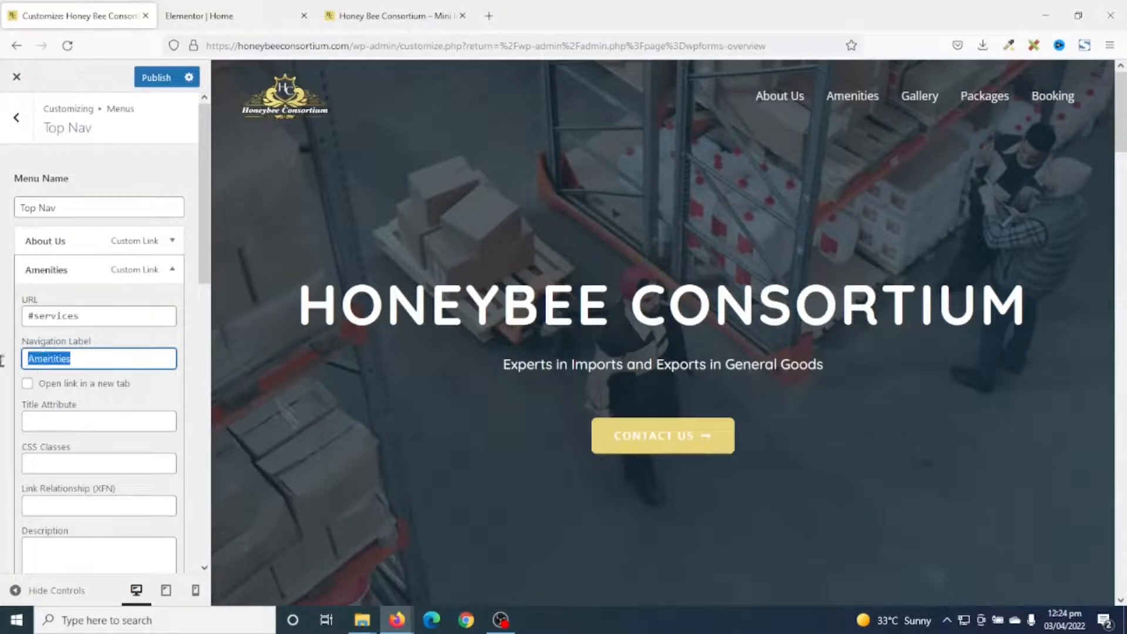
type("Ser")
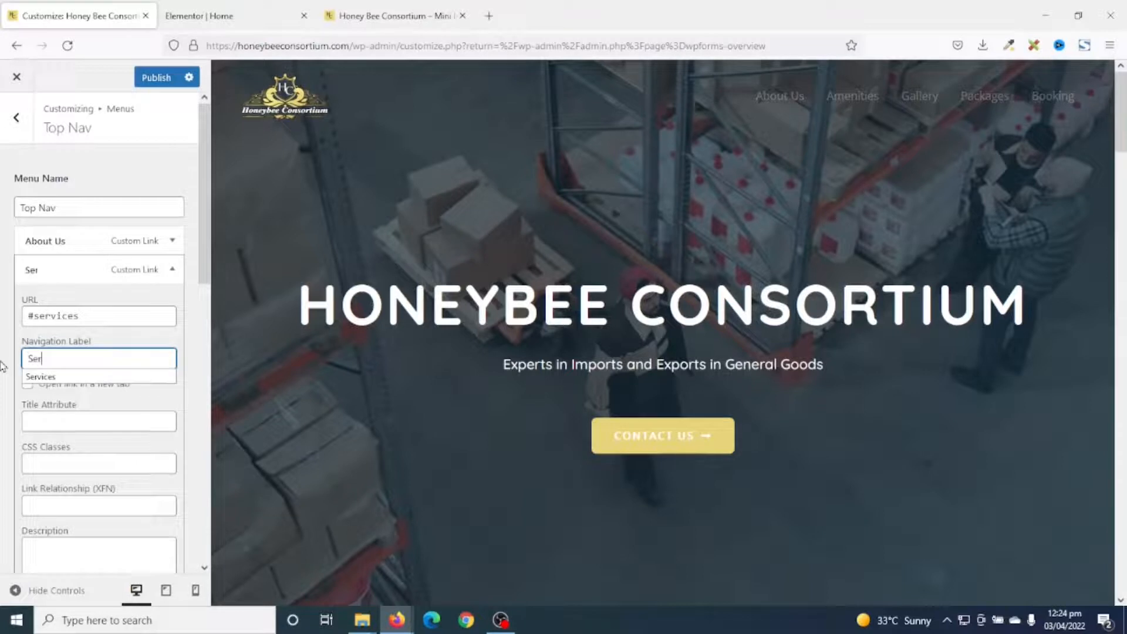
type("vices")
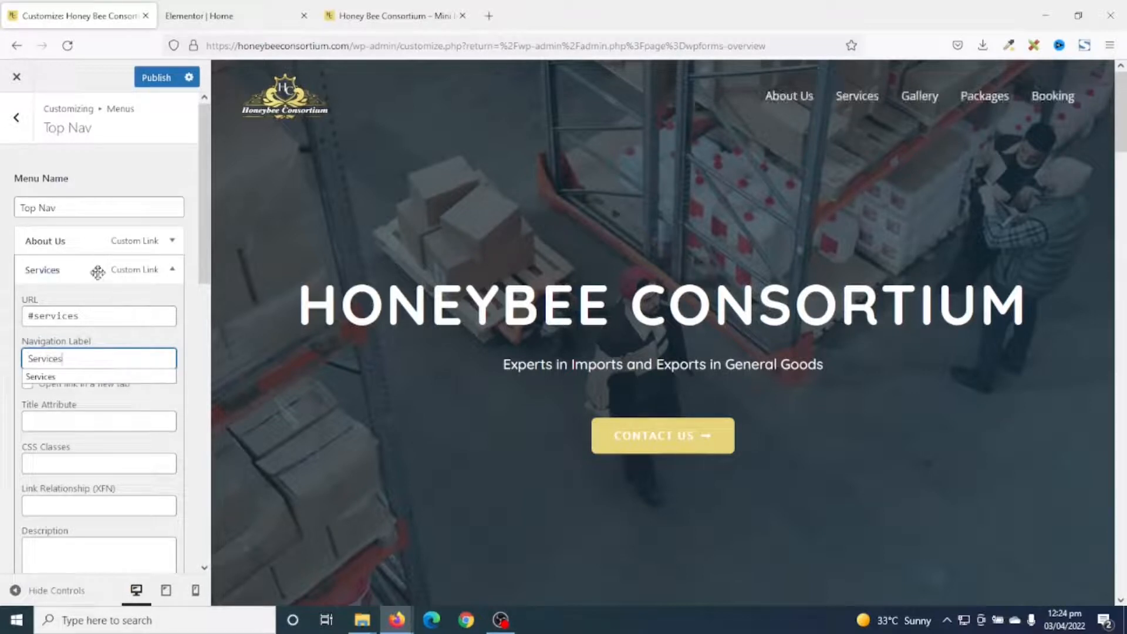
left_click(173, 270)
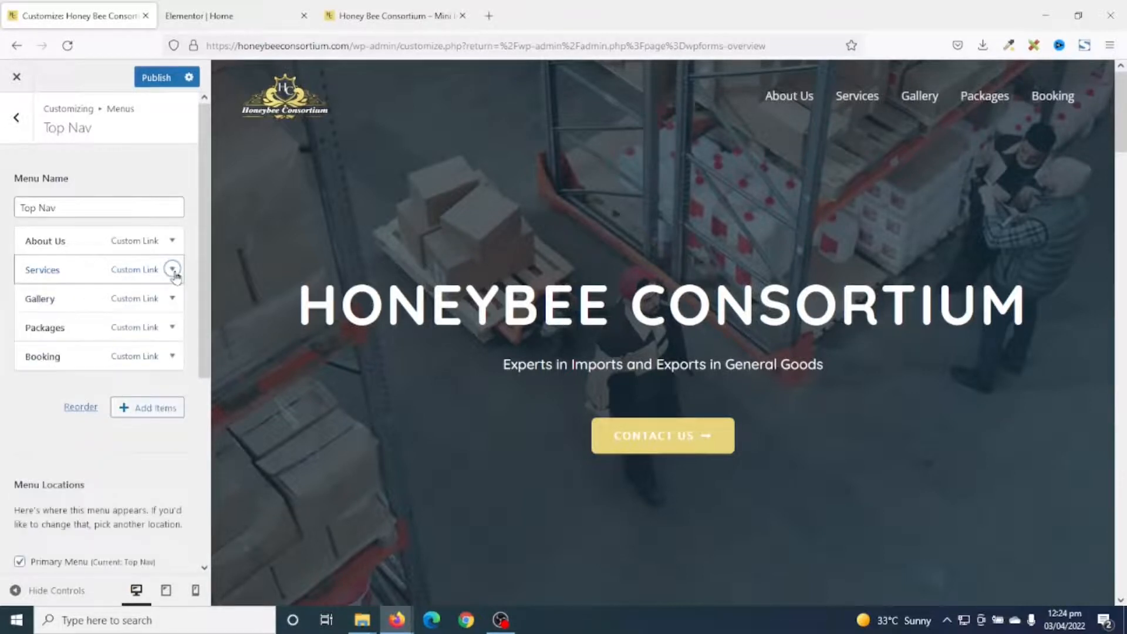
left_click(854, 98)
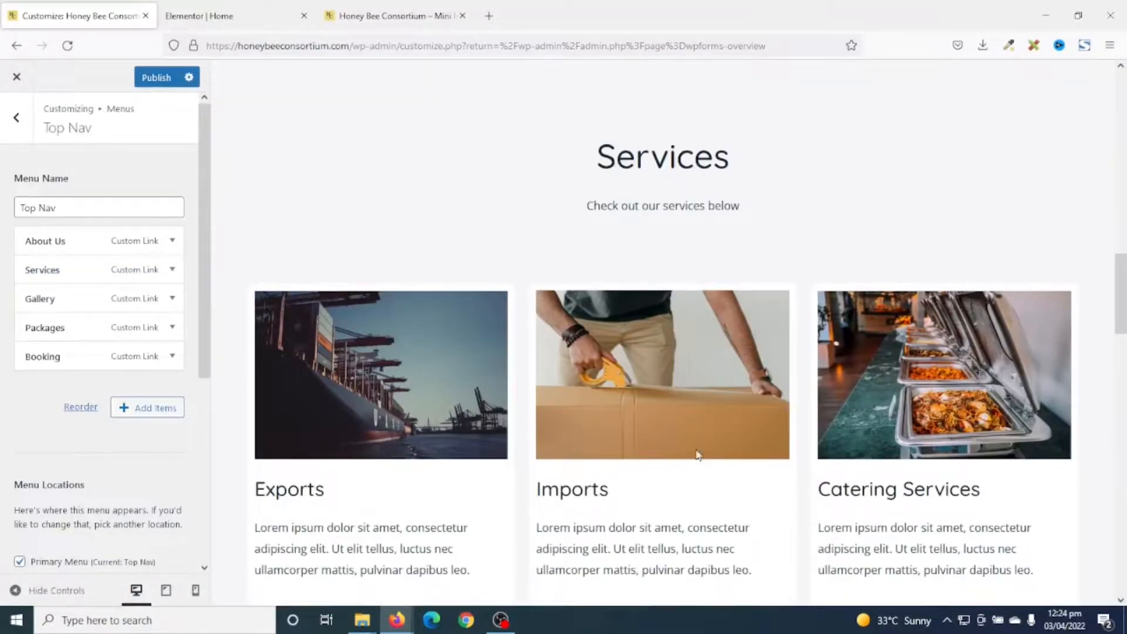
scroll(587, 376, "up", 10)
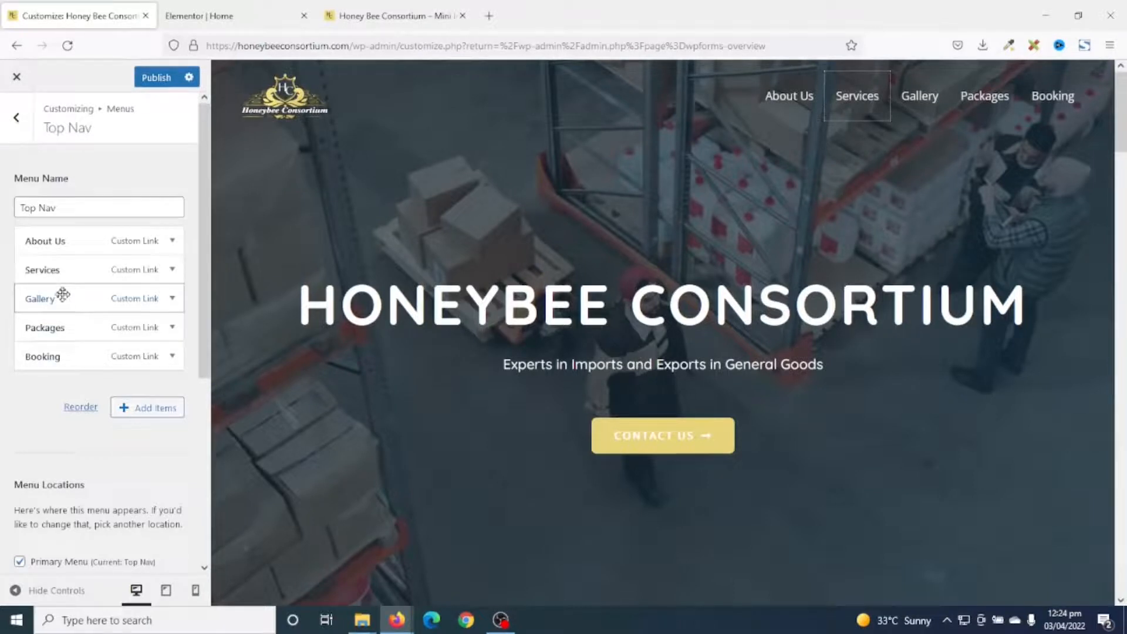
Remove the Packages item from the Top Nav menu.
left_click(172, 328)
scroll(144, 360, "down", 3)
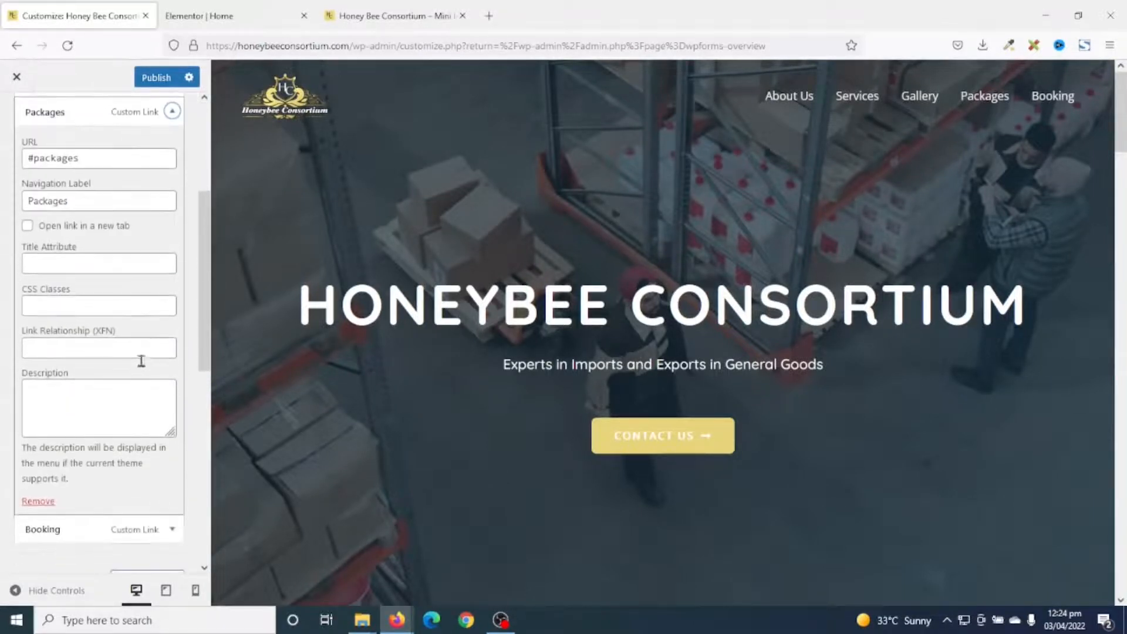
left_click(38, 501)
scroll(130, 411, "up", 5)
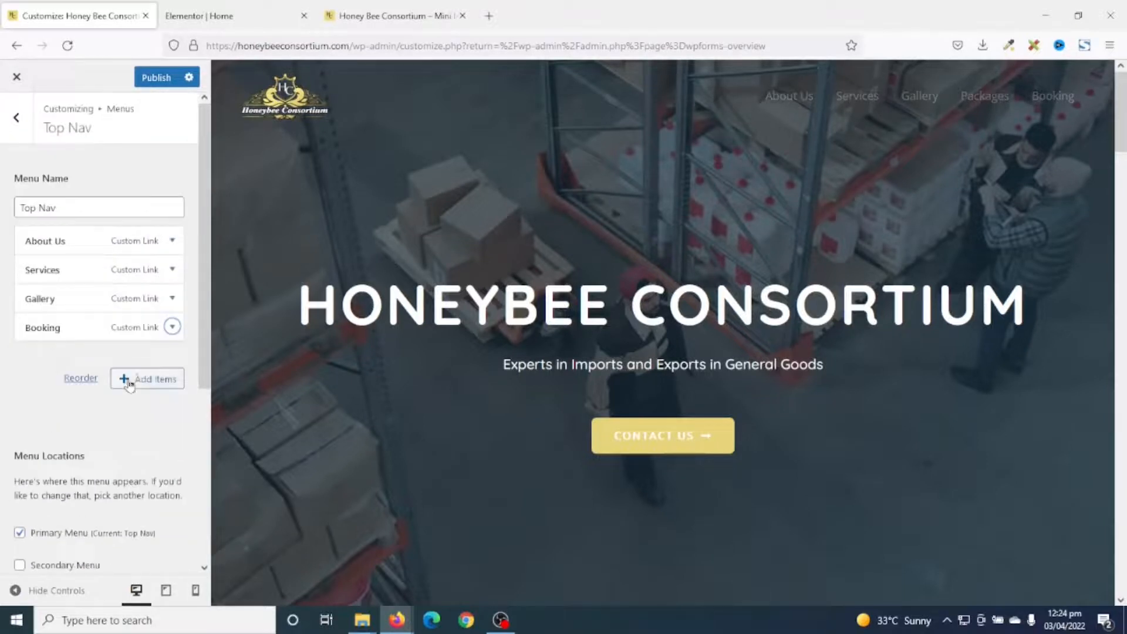
Point Booking's URL to #contact, matching the Make An Enquiry heading's CSS ID 'contact'.
left_click(172, 327)
triple_click(49, 375)
type("#cont")
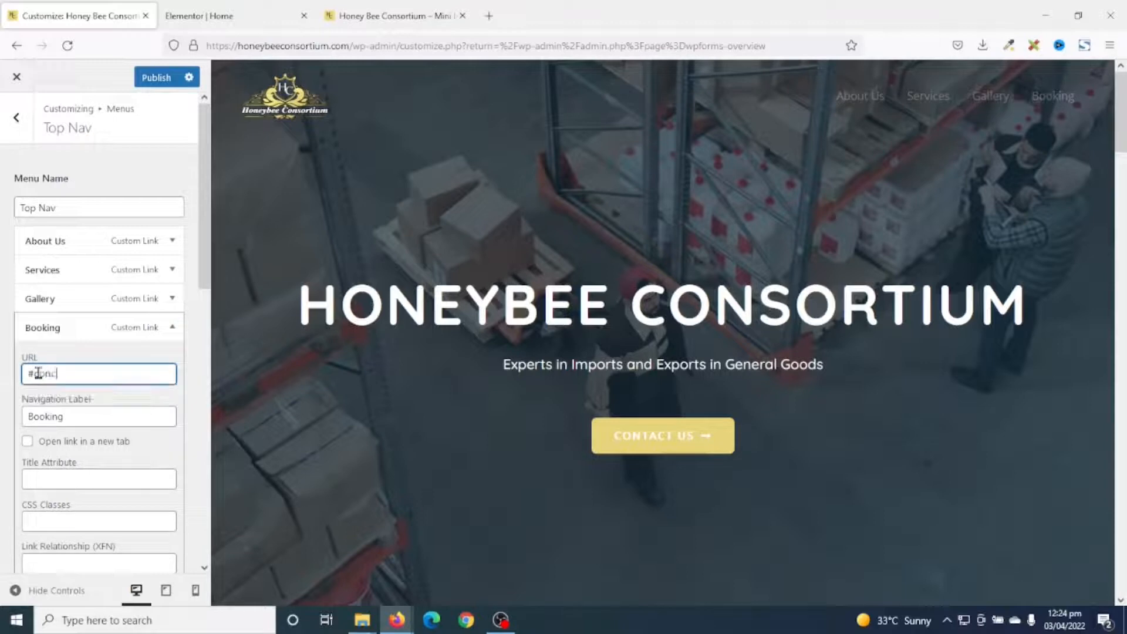
type("act")
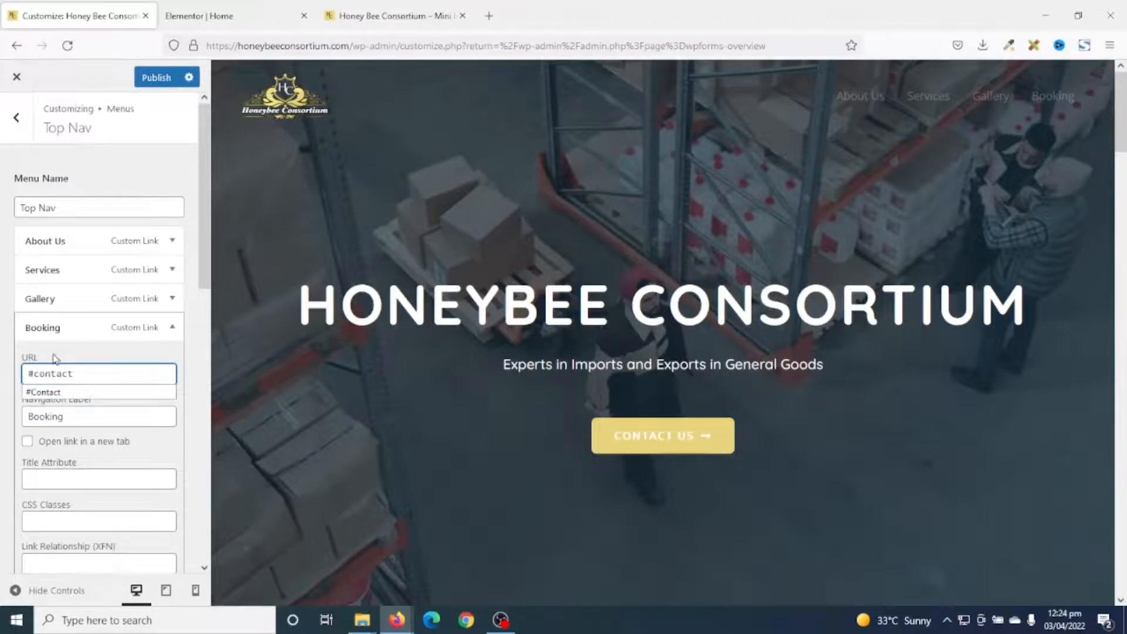
left_click(200, 16)
scroll(675, 396, "down", 5)
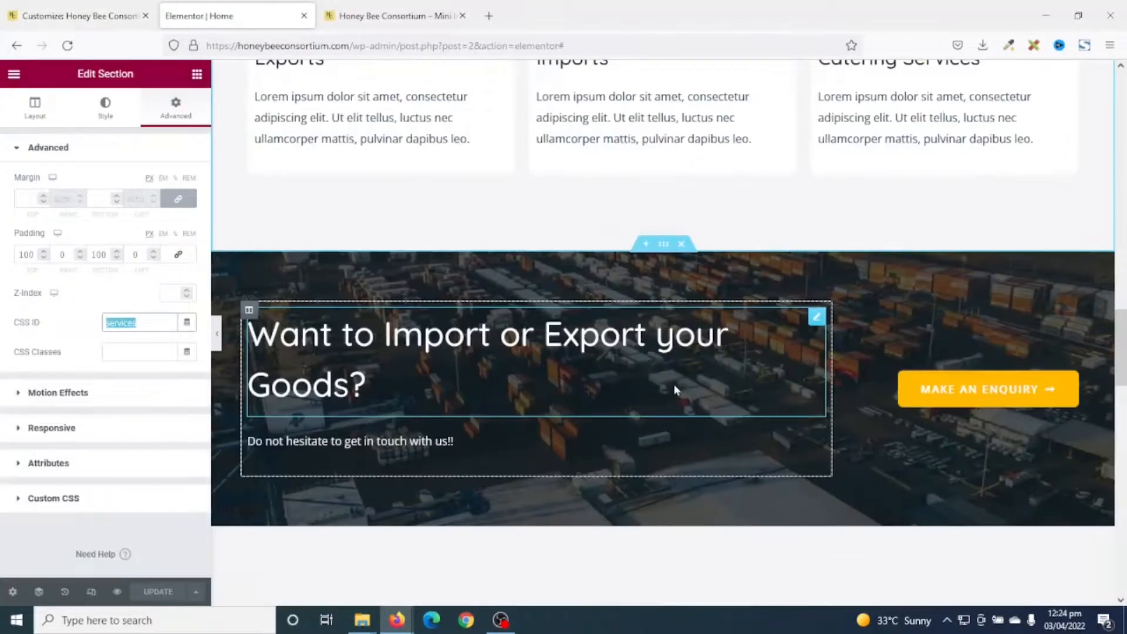
scroll(675, 397, "down", 10)
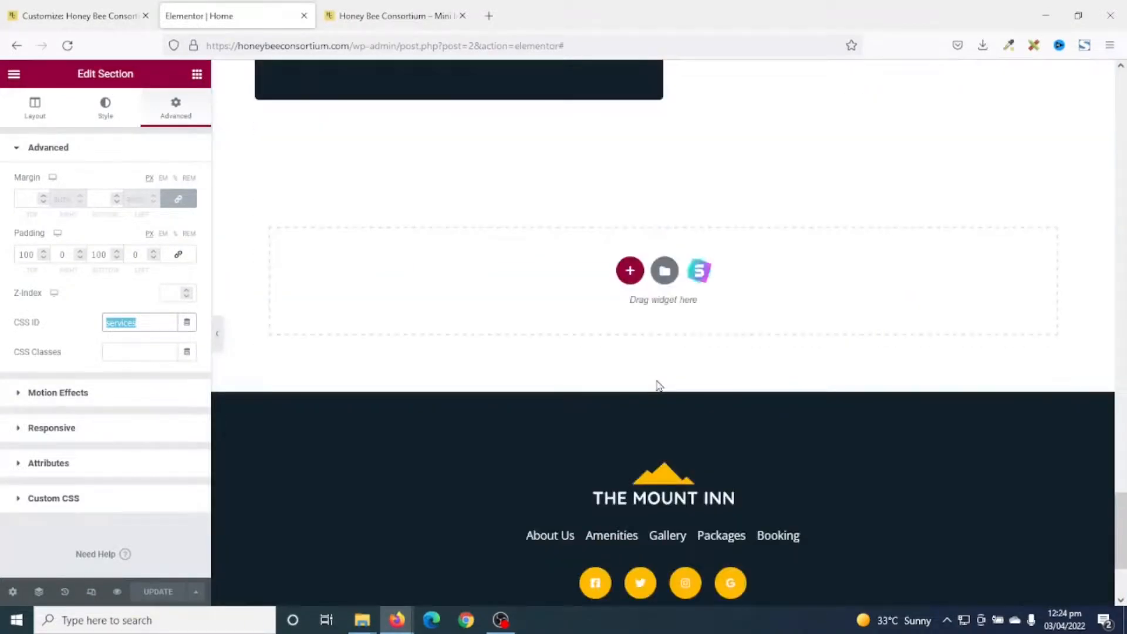
scroll(658, 385, "up", 7)
left_click(440, 202)
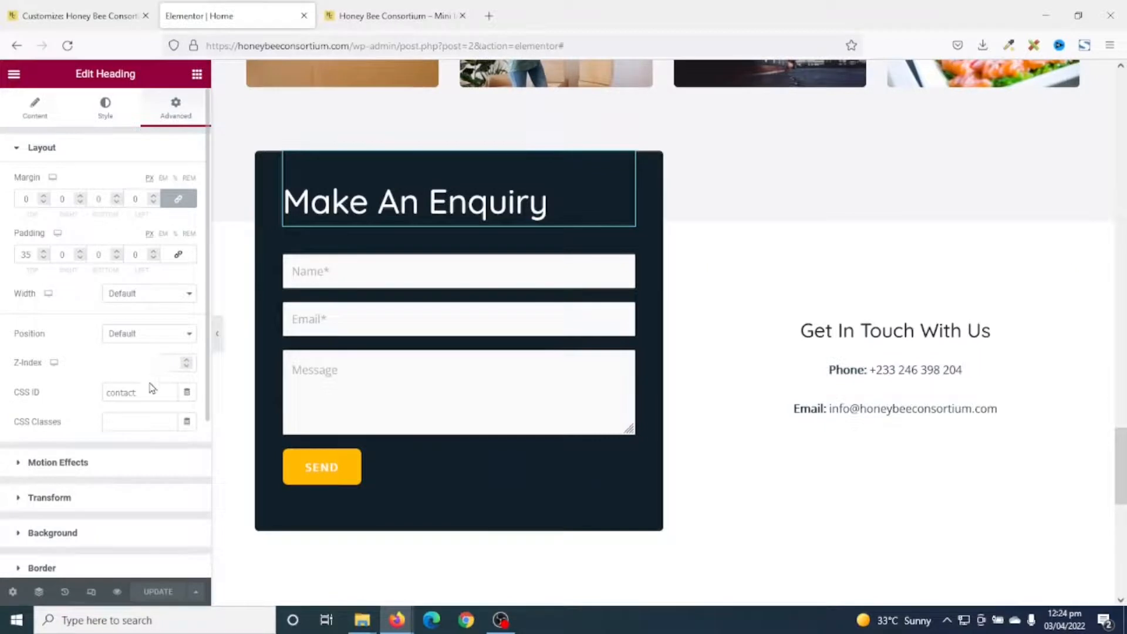
left_click_drag(136, 392, 35, 397)
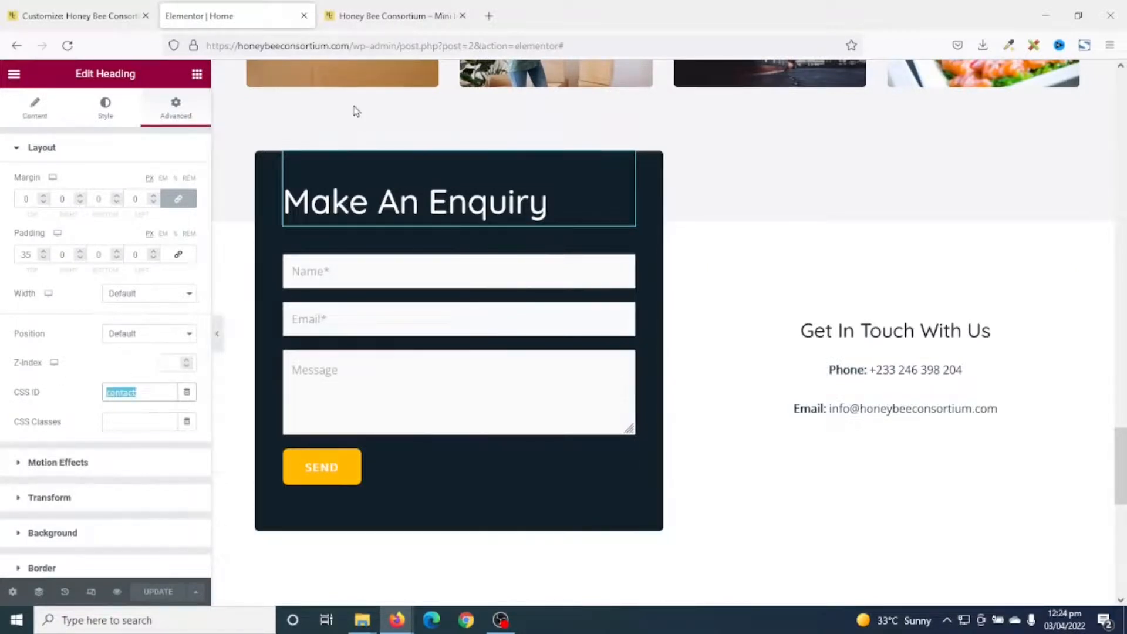
left_click(135, 19)
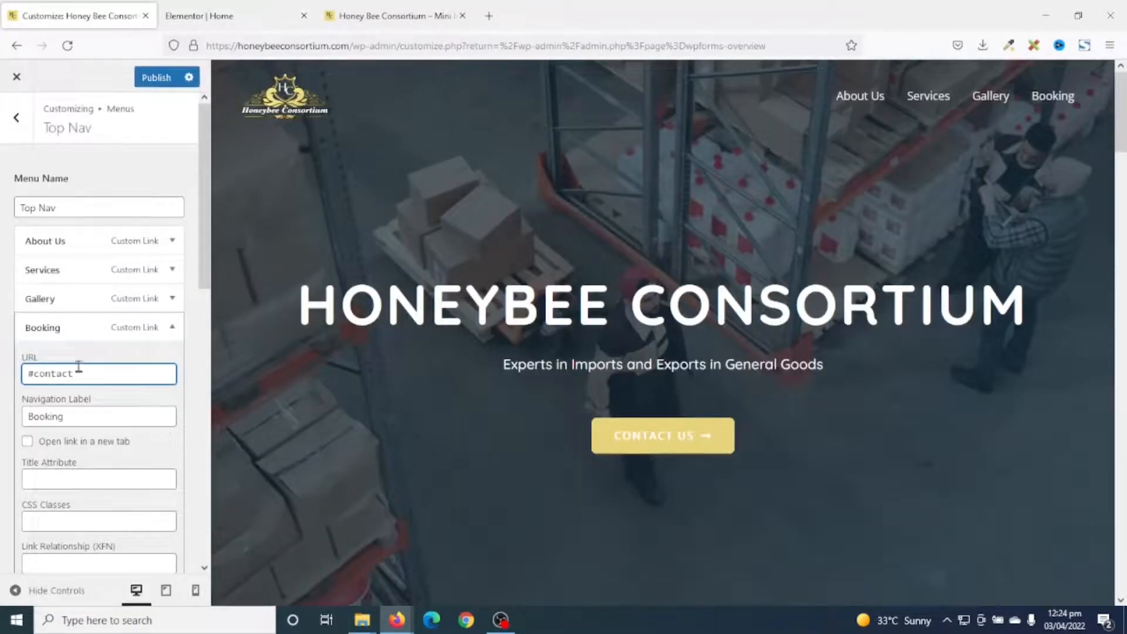
Relabel Booking as 'Contact Us' and test its #contact link in the preview.
left_click_drag(86, 419, 2, 392)
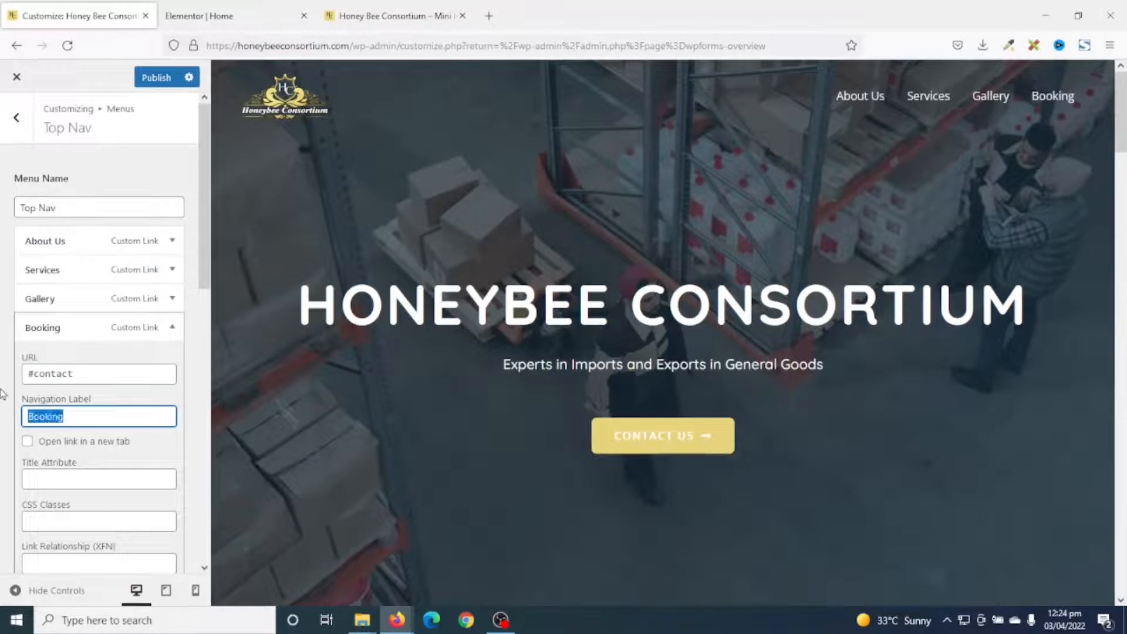
type("Cota")
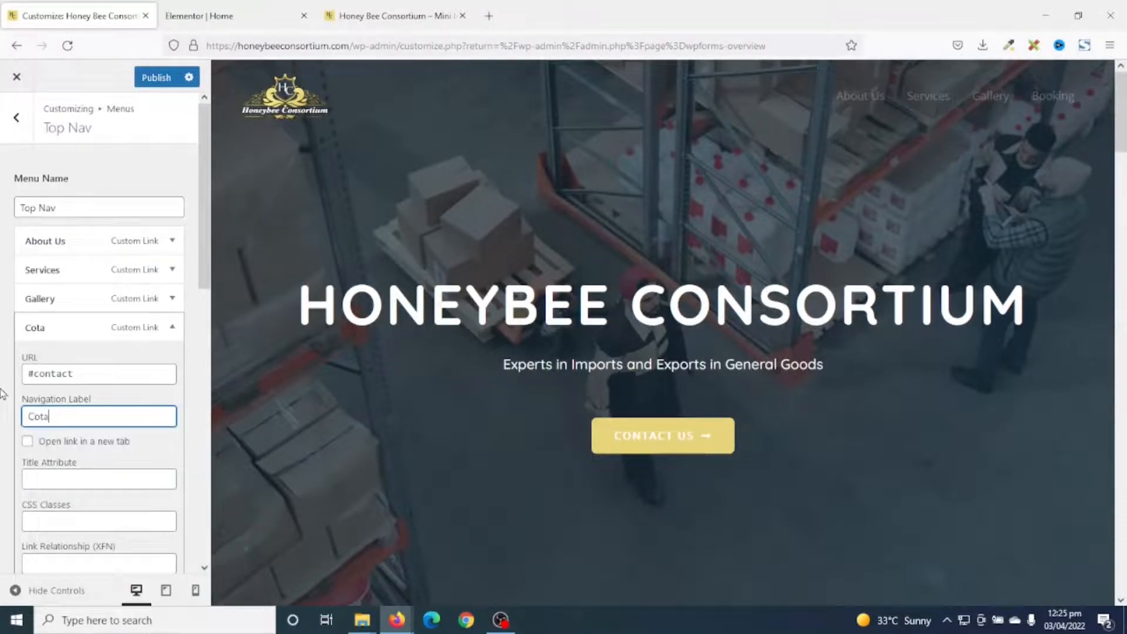
key("BackSpace")
type("ntact")
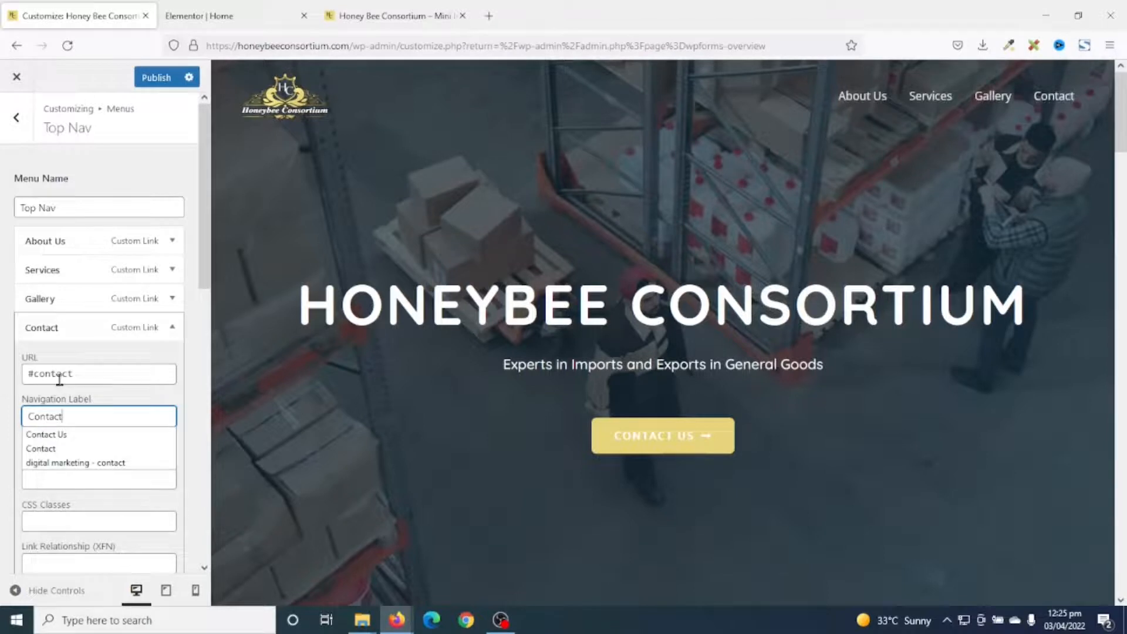
type(" Us")
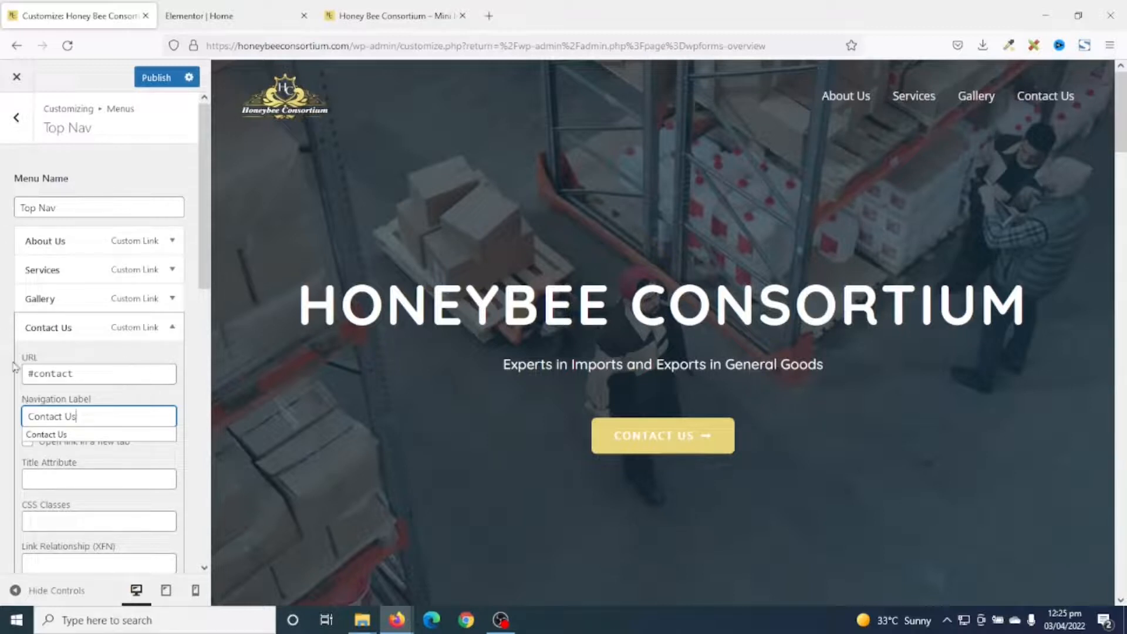
left_click_drag(92, 374, 1, 369)
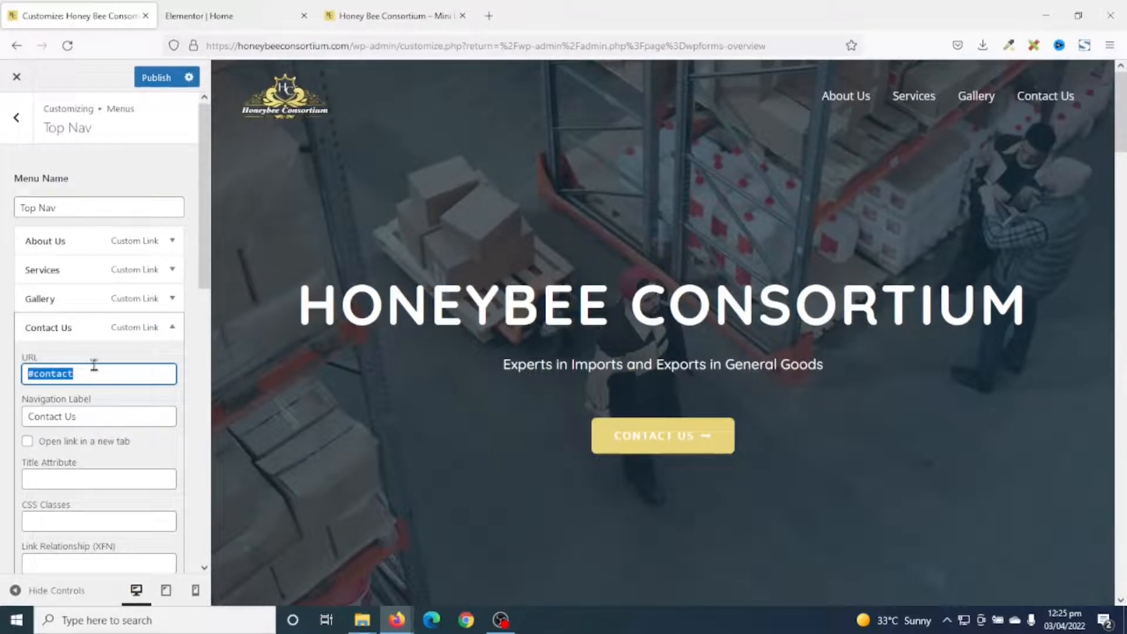
left_click(1045, 110)
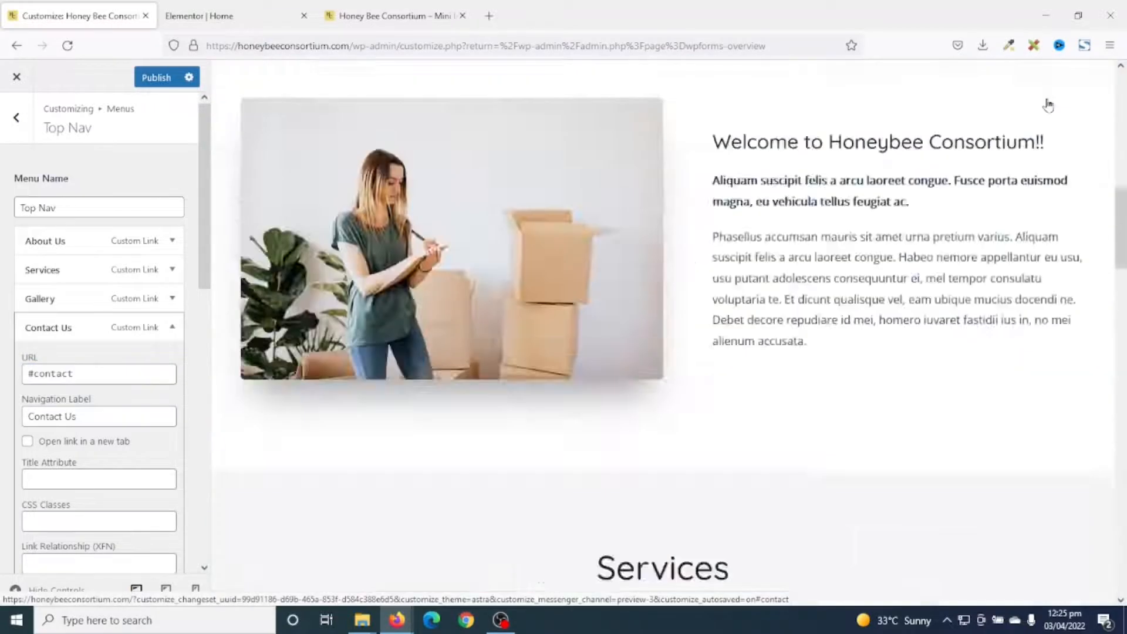
left_click_drag(1122, 499, 1122, 52)
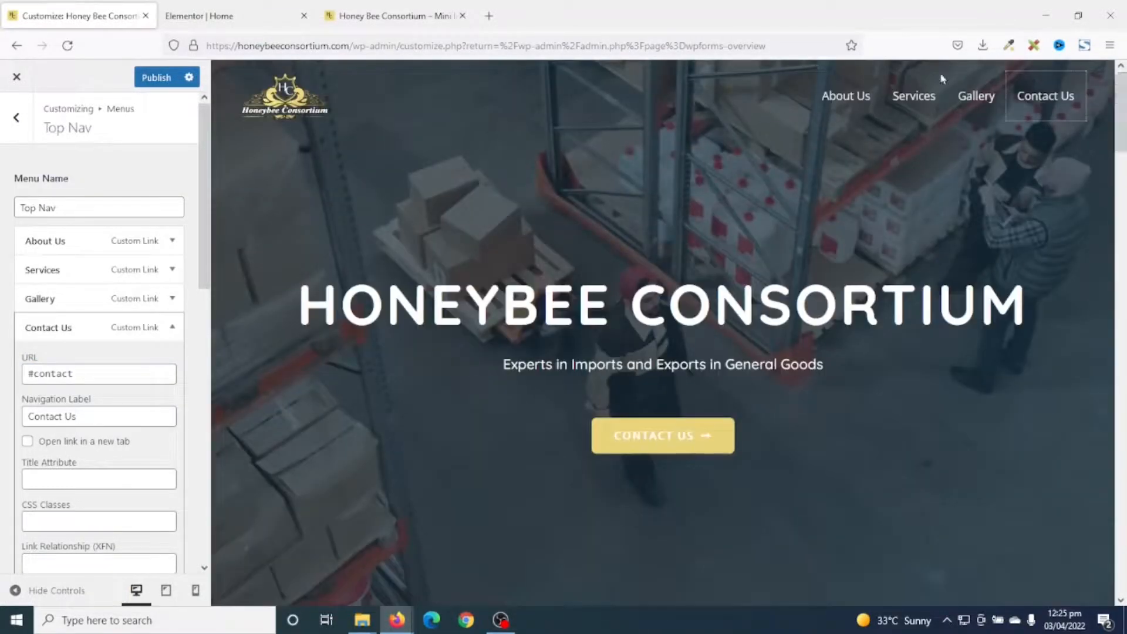
left_click_drag(1118, 147, 1118, 552)
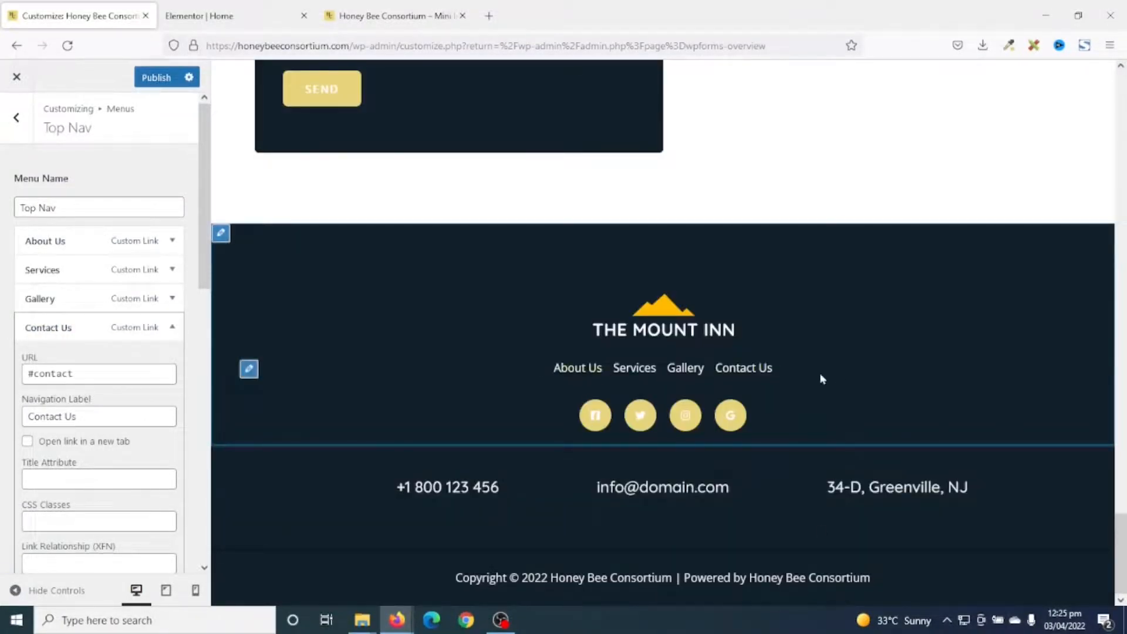
scroll(905, 443, "up", 2)
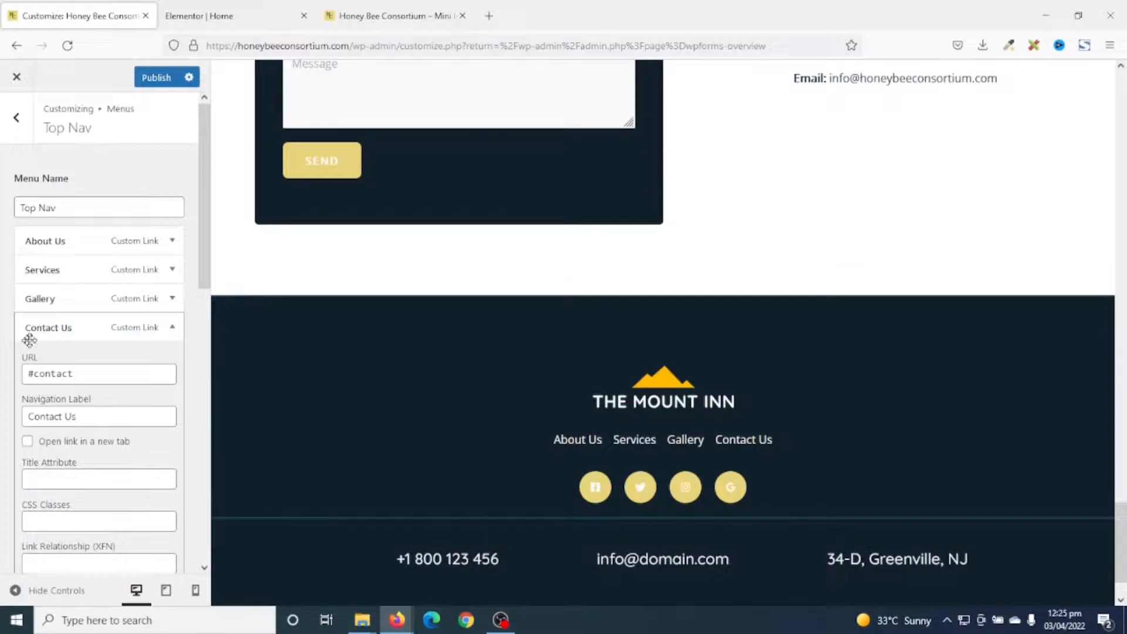
left_click(68, 327)
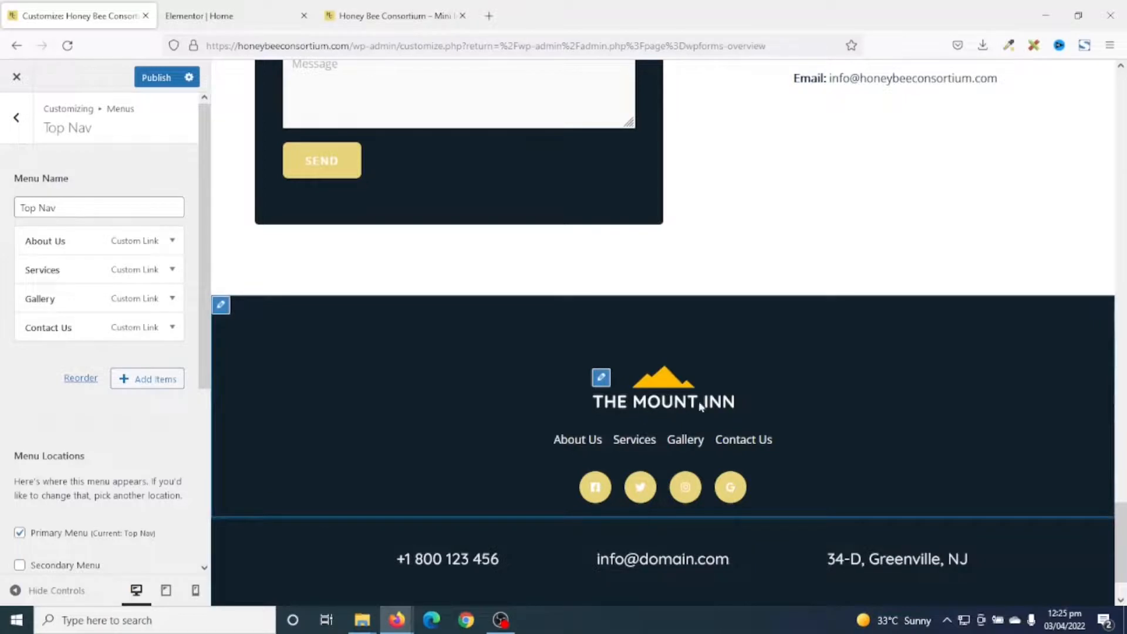
Replace the footer widget's logo with the Honeybee Consortium image from the Media Library.
left_click(601, 378)
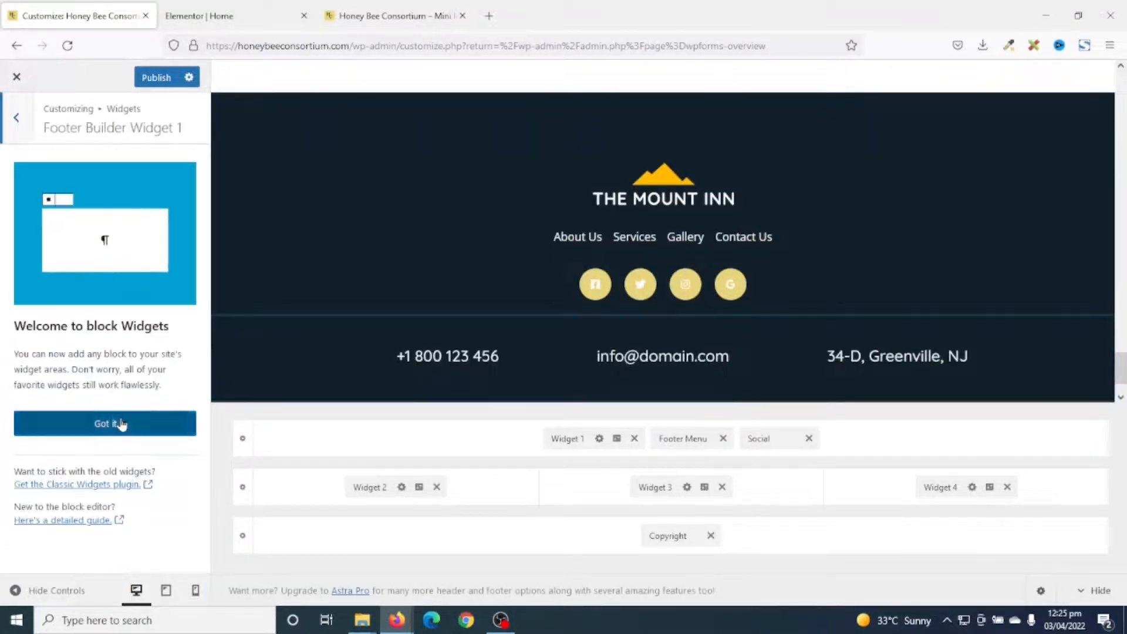
left_click(118, 423)
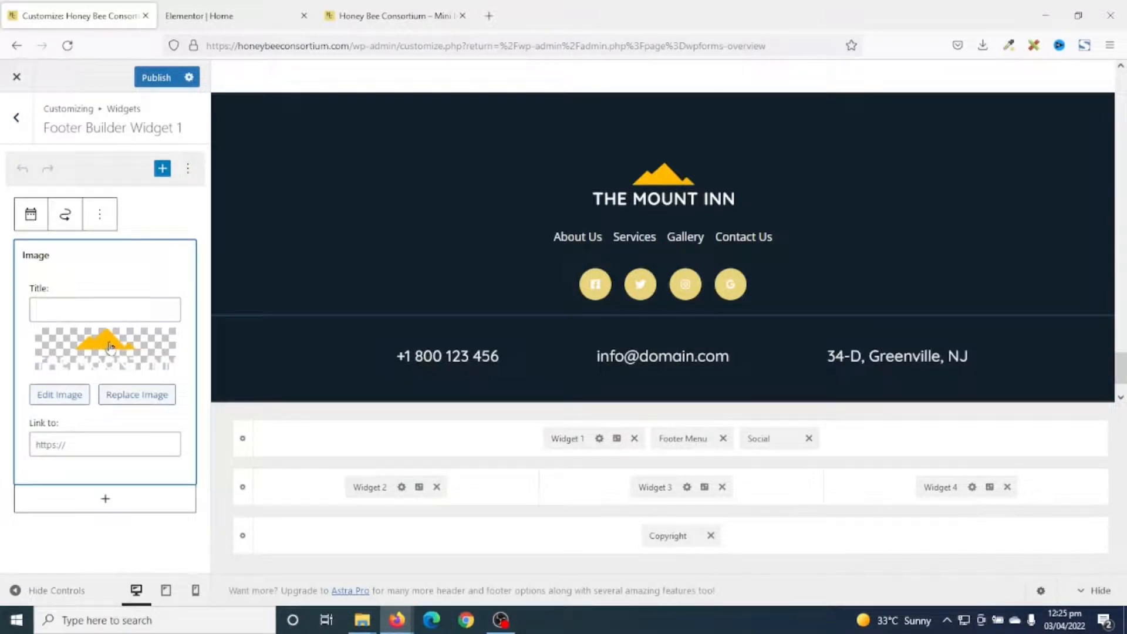
left_click(138, 398)
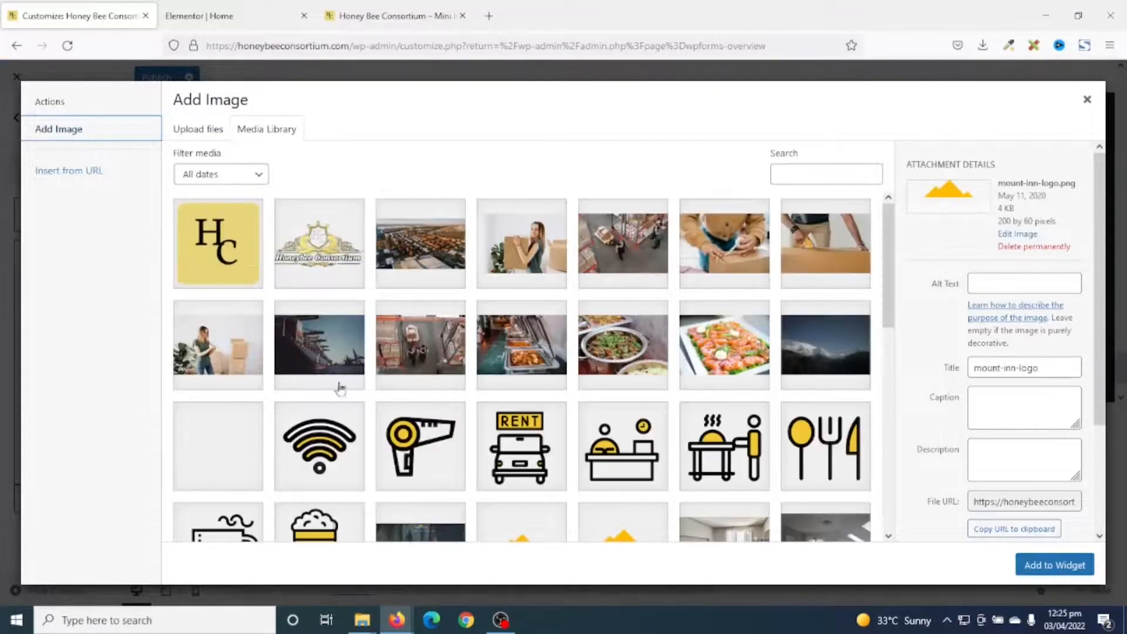
left_click(334, 283)
left_click(1055, 568)
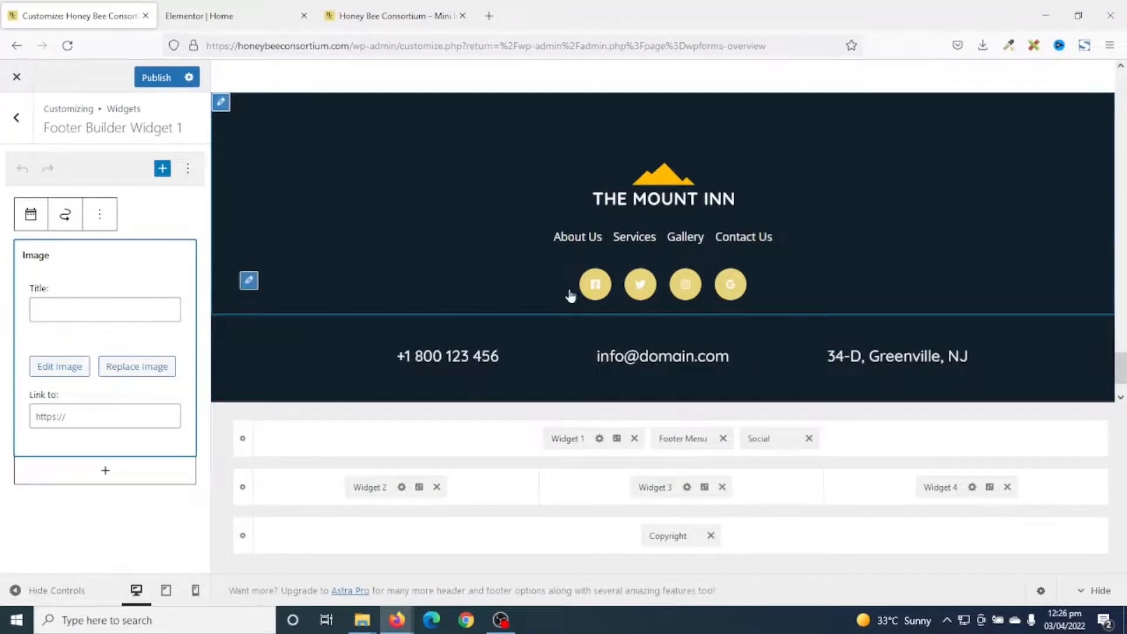
left_click(249, 281)
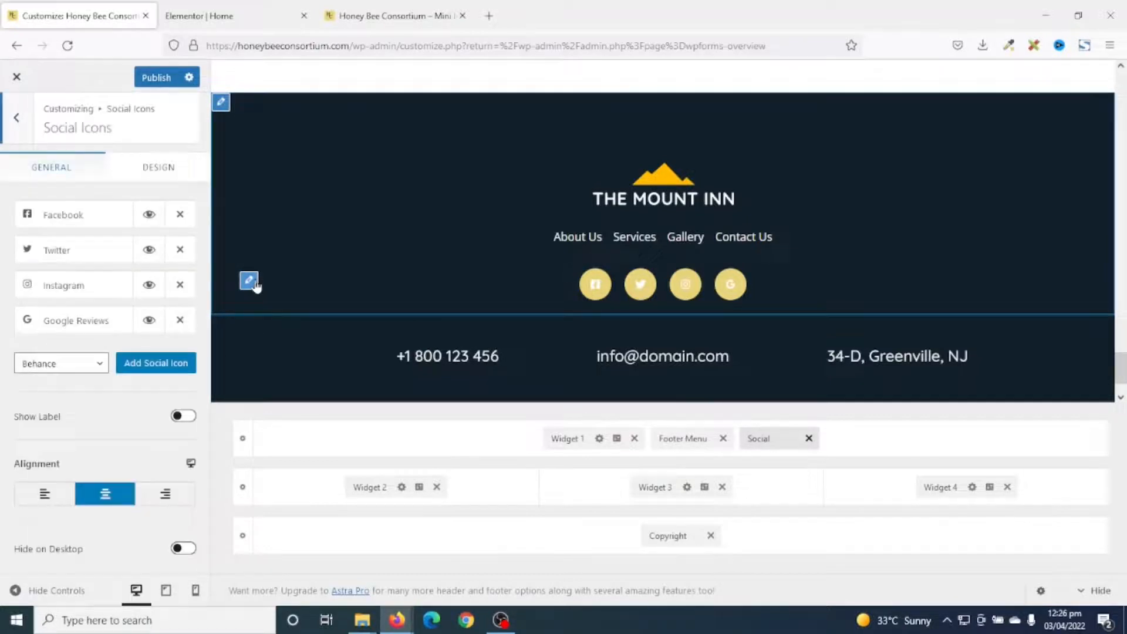
left_click(89, 217)
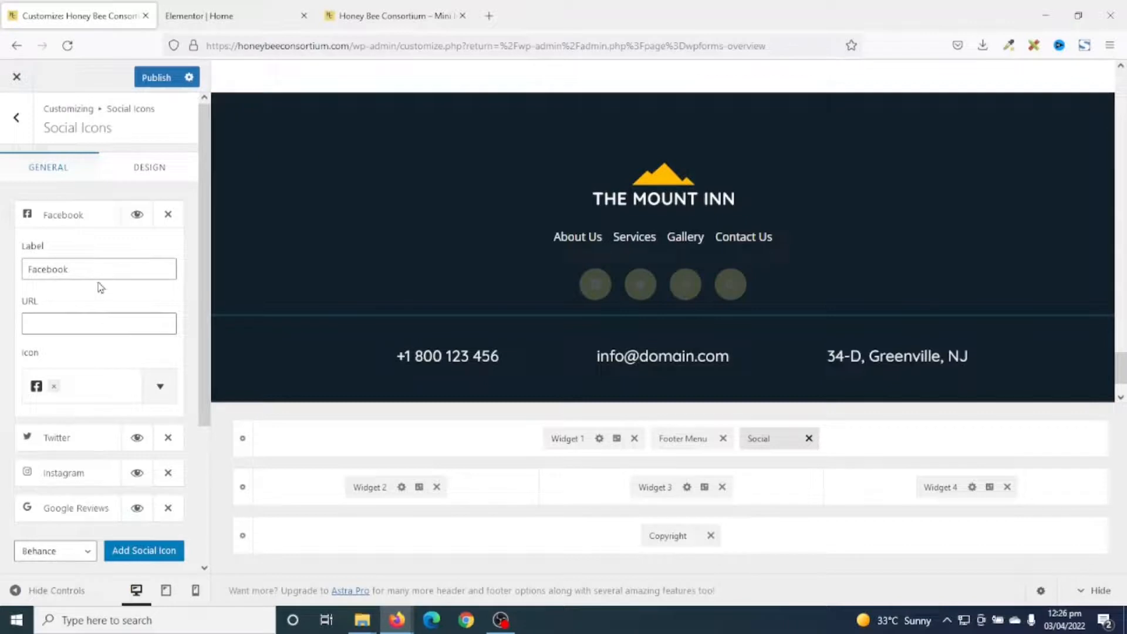
left_click(109, 324)
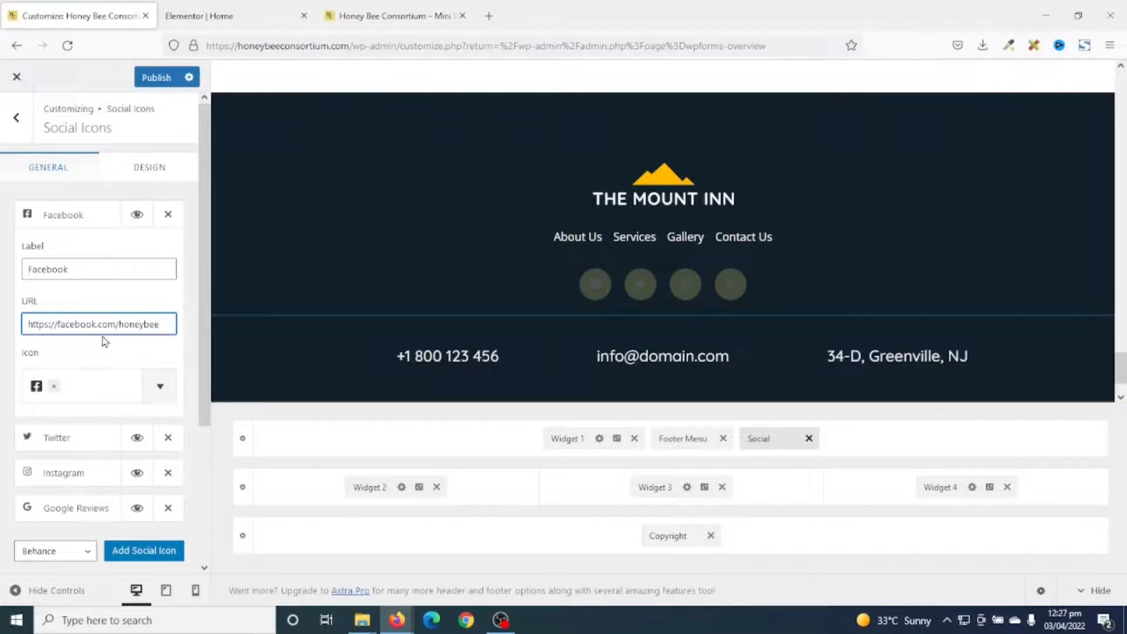
left_click_drag(167, 324, 2, 314)
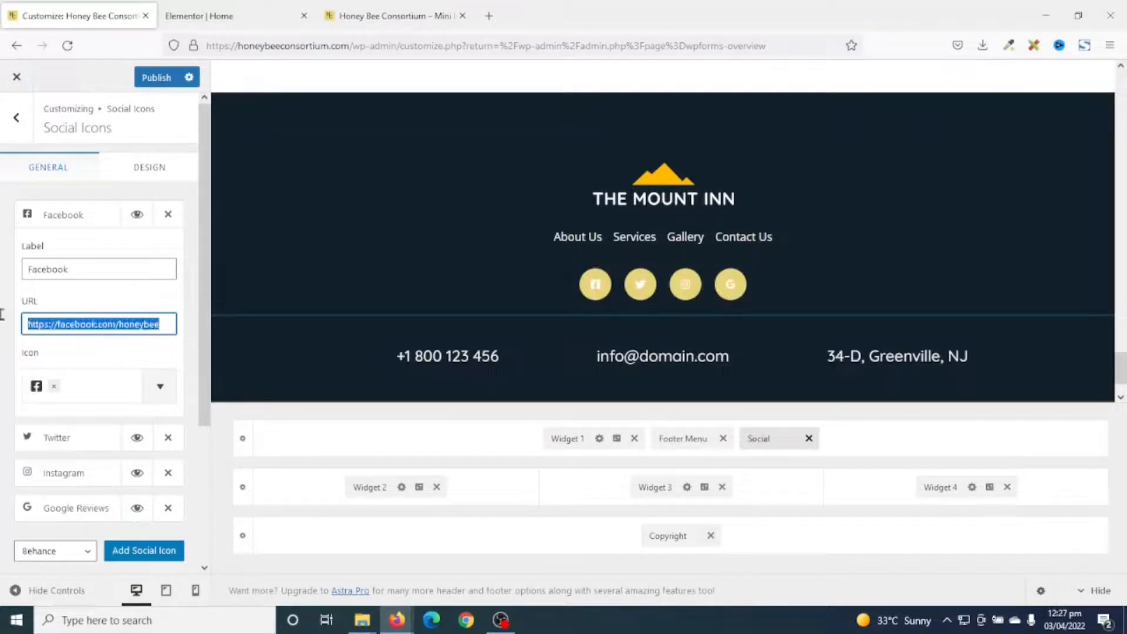
left_click(73, 445)
left_click(73, 437)
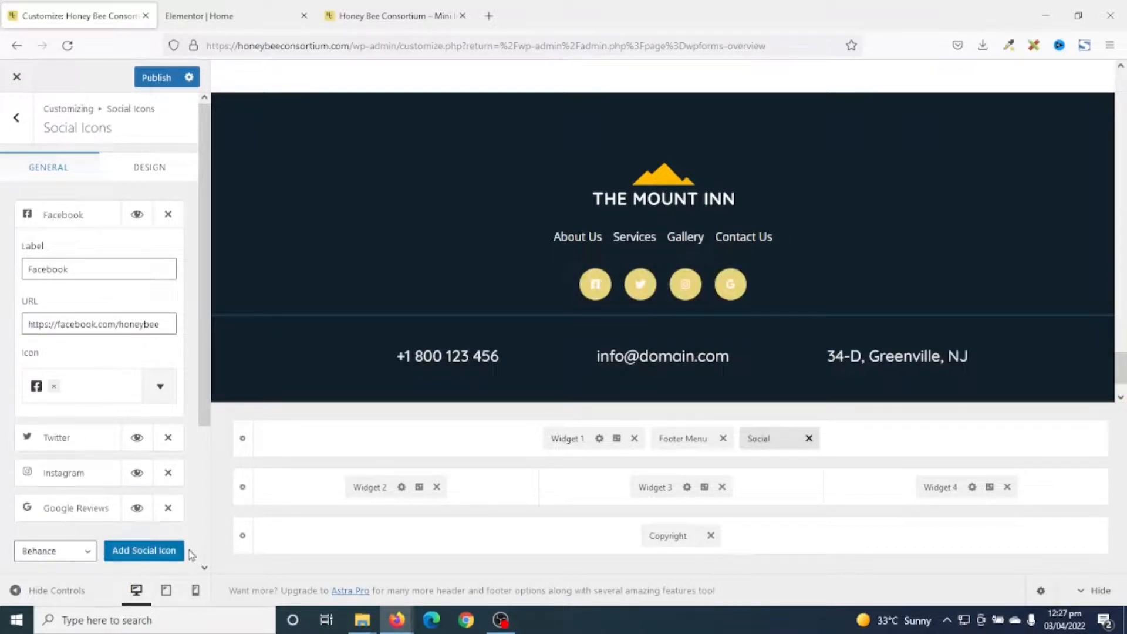
Remove the Google Reviews footer icon and add a LinkedIn icon in its place.
scroll(40, 356, "down", 2)
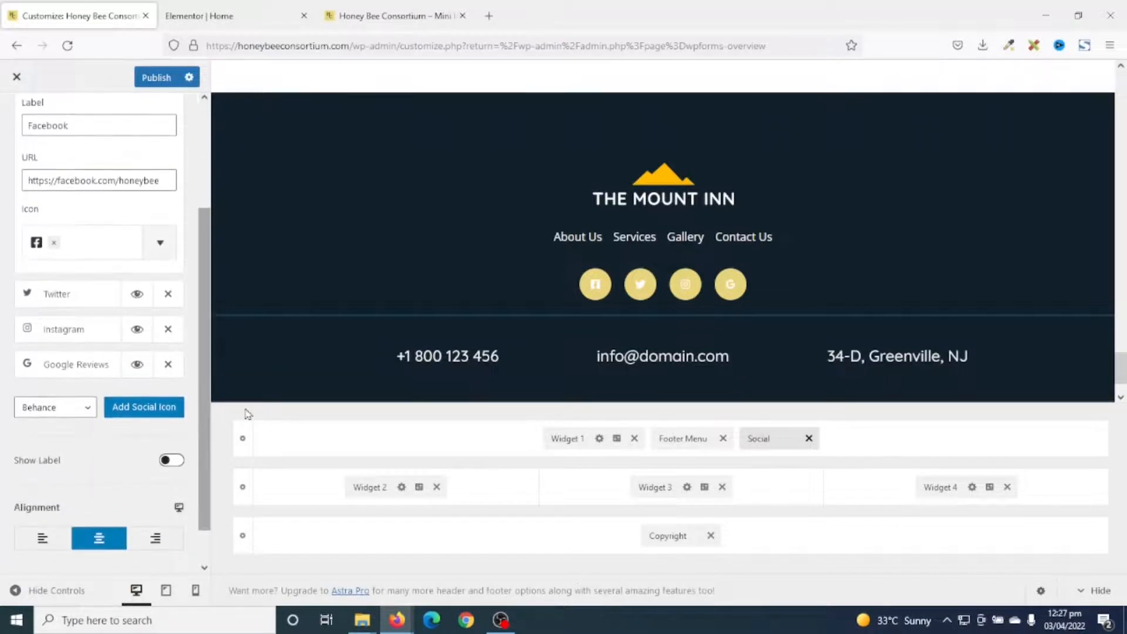
left_click(169, 364)
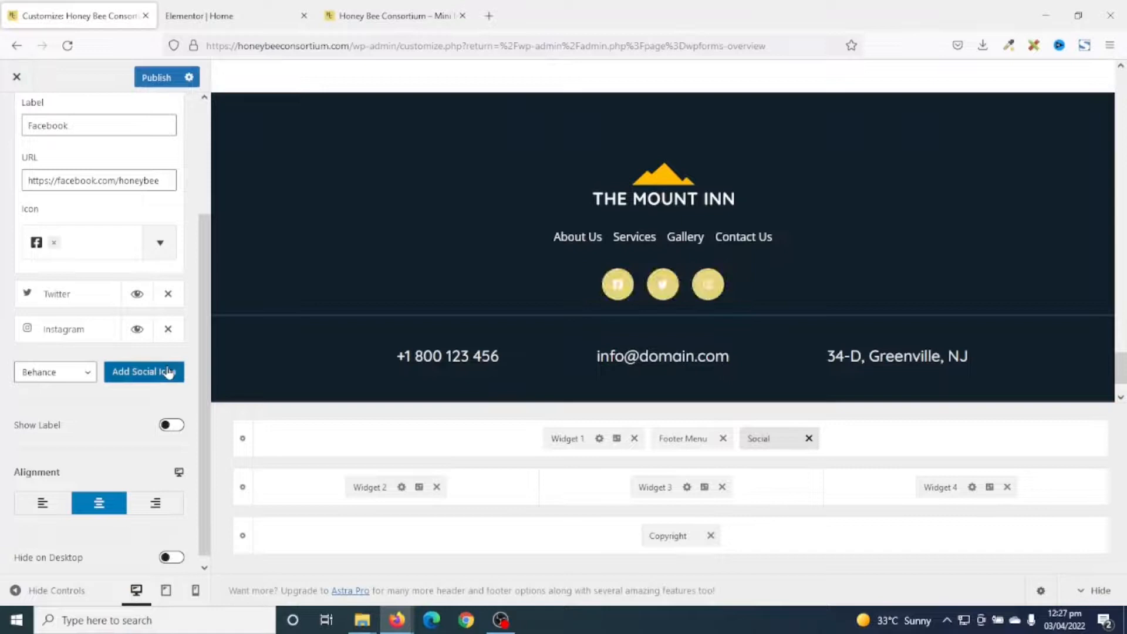
left_click(53, 373)
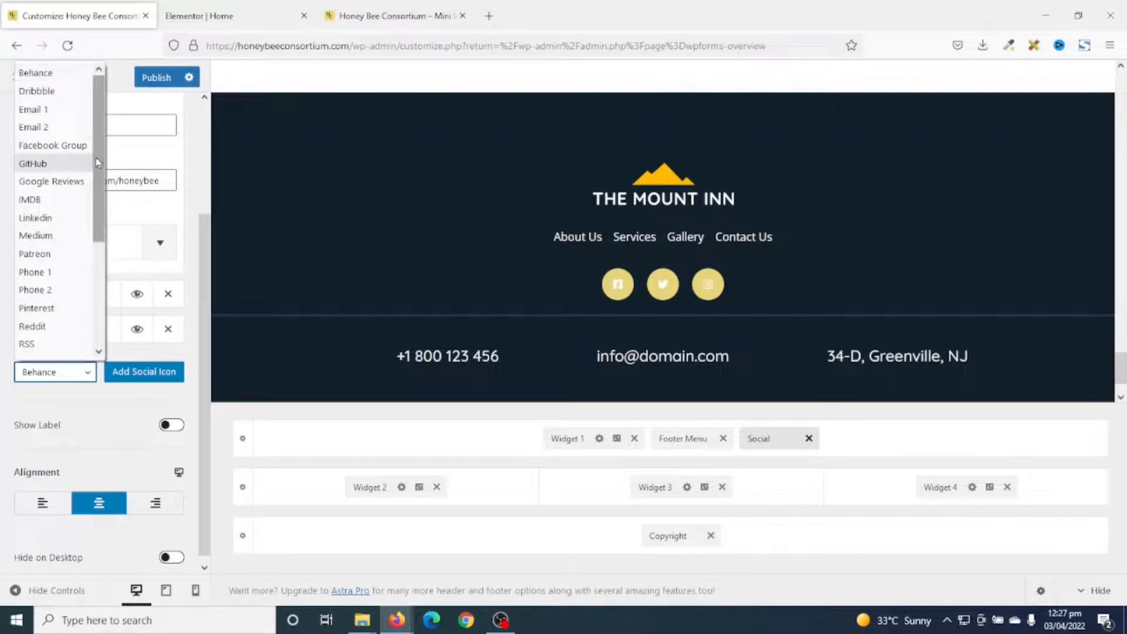
left_click(39, 220)
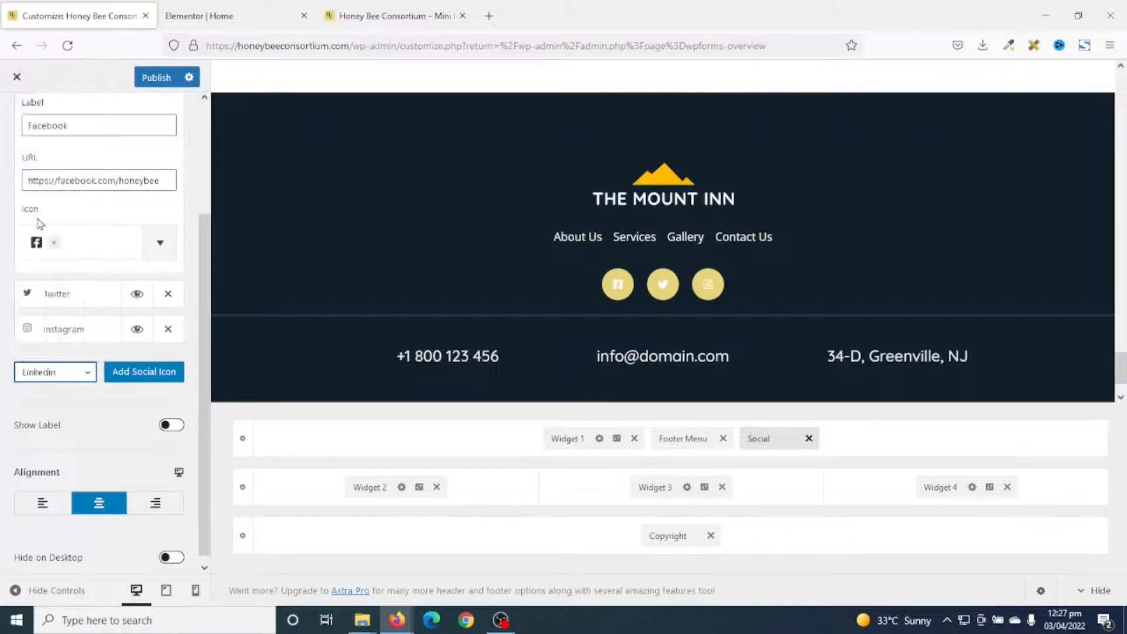
left_click(134, 378)
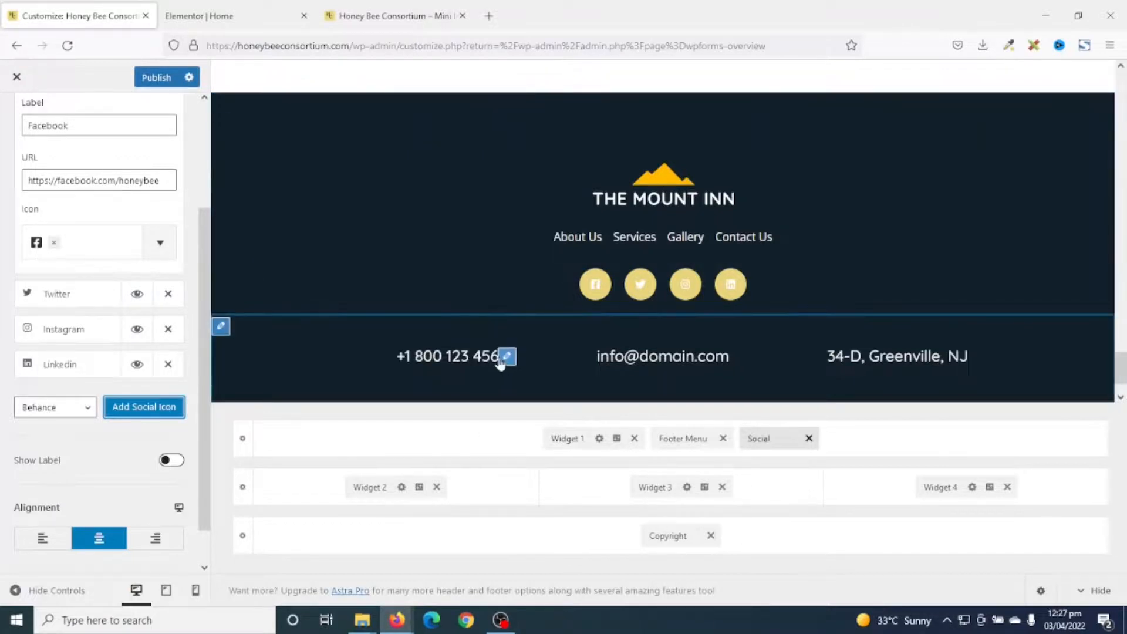
left_click(507, 359)
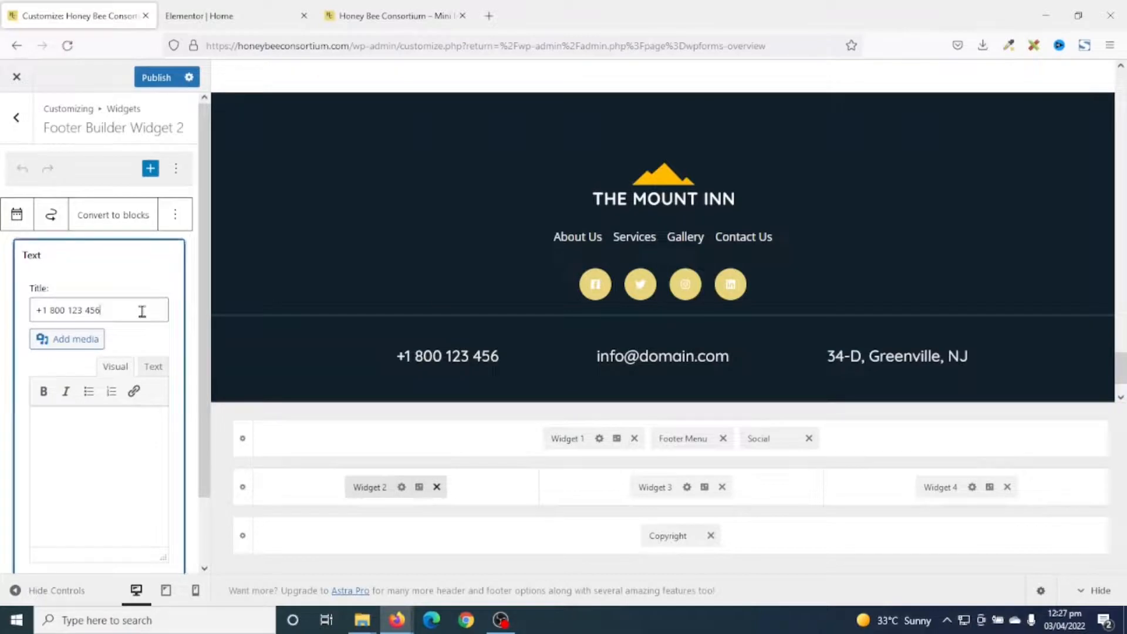
Replace the footer's placeholder phone number and e-mail domain with the consortium's own.
left_click_drag(146, 309, 2, 292)
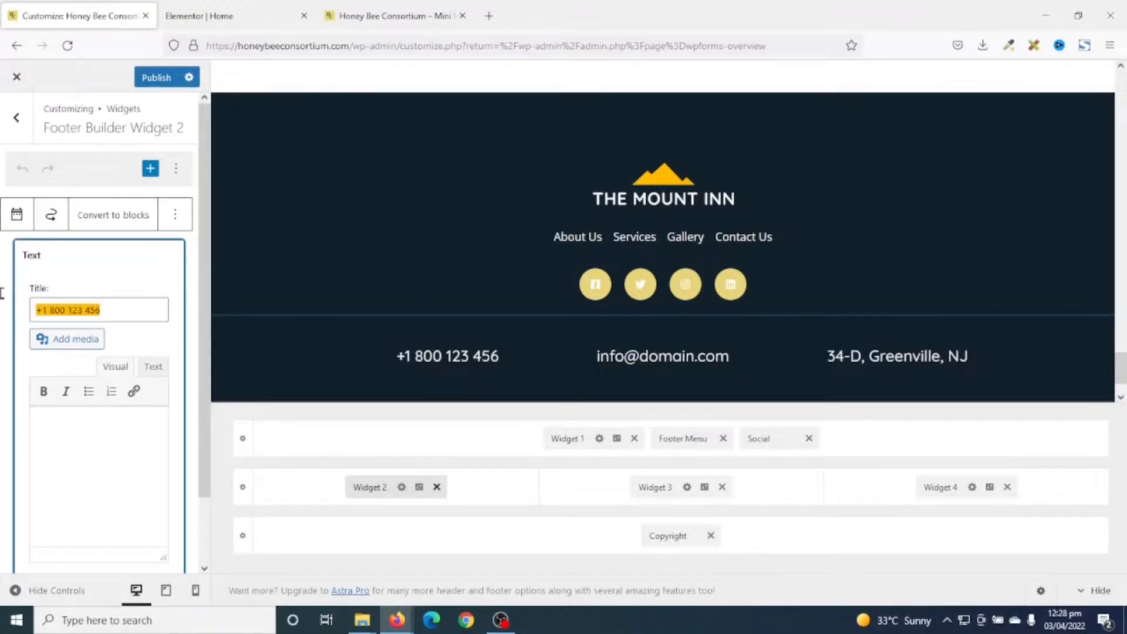
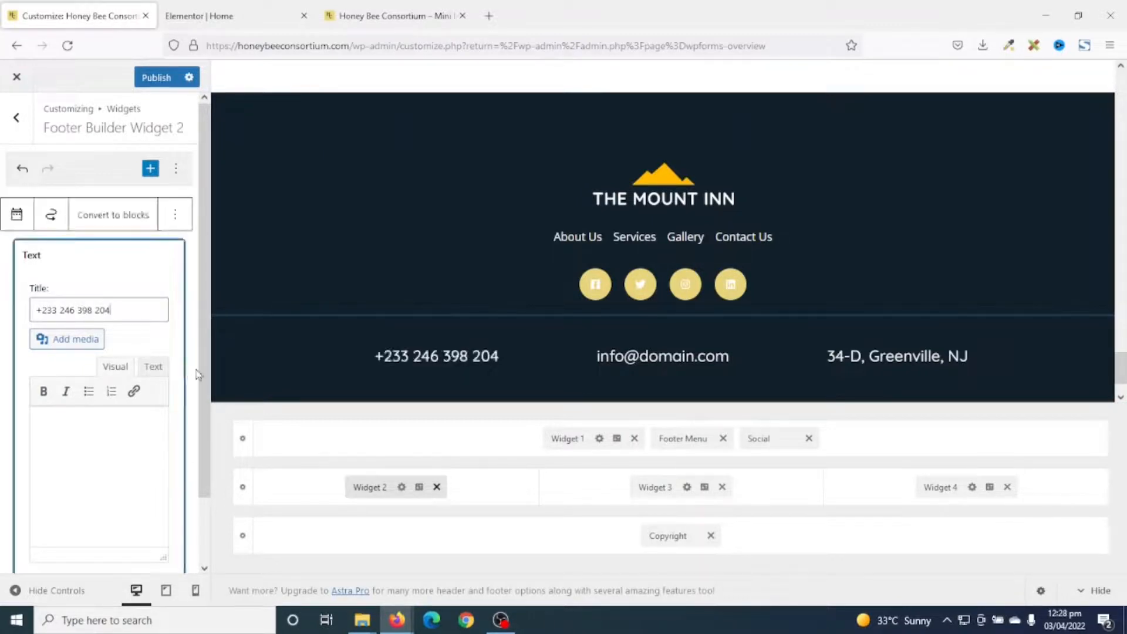
left_click(672, 357)
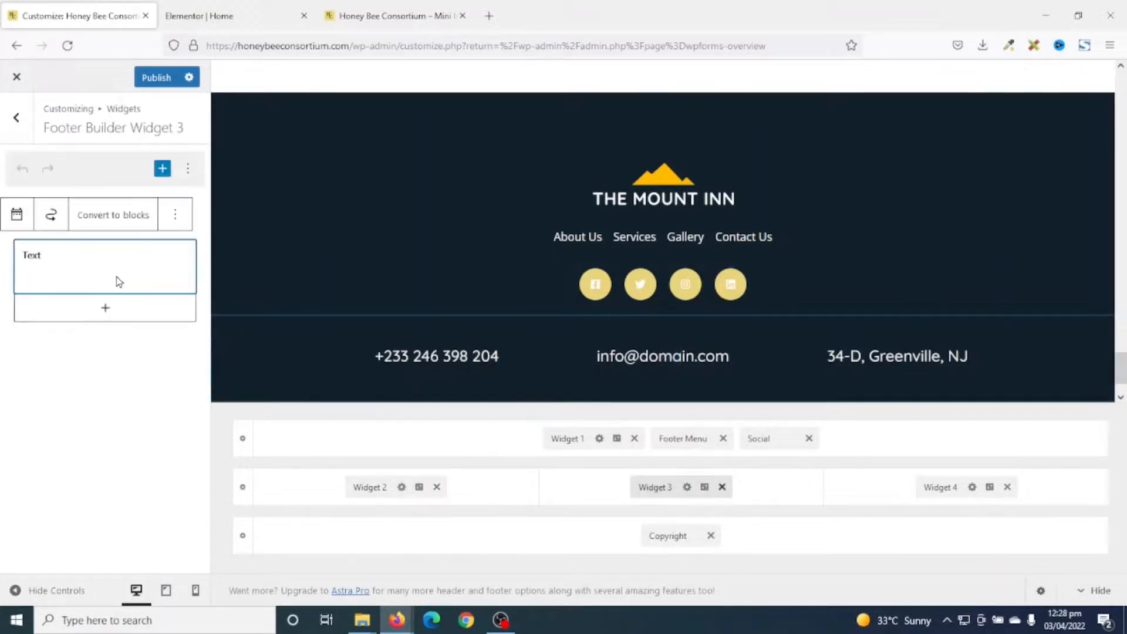
left_click_drag(123, 310, 62, 309)
type("honeybeeconsortium.com/")
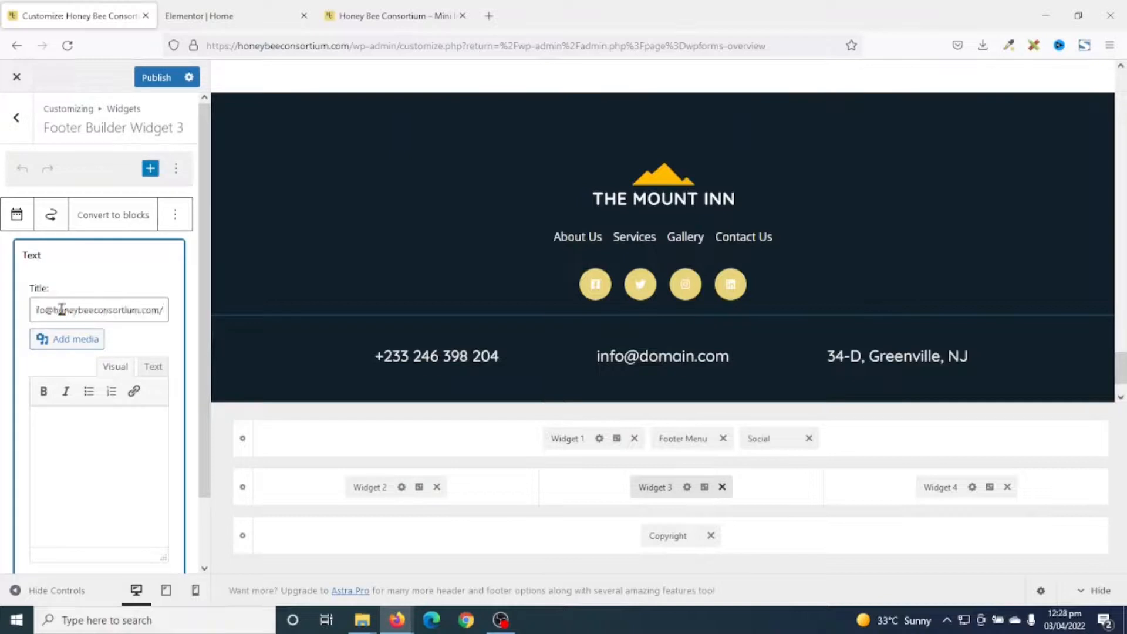
key("BackSpace")
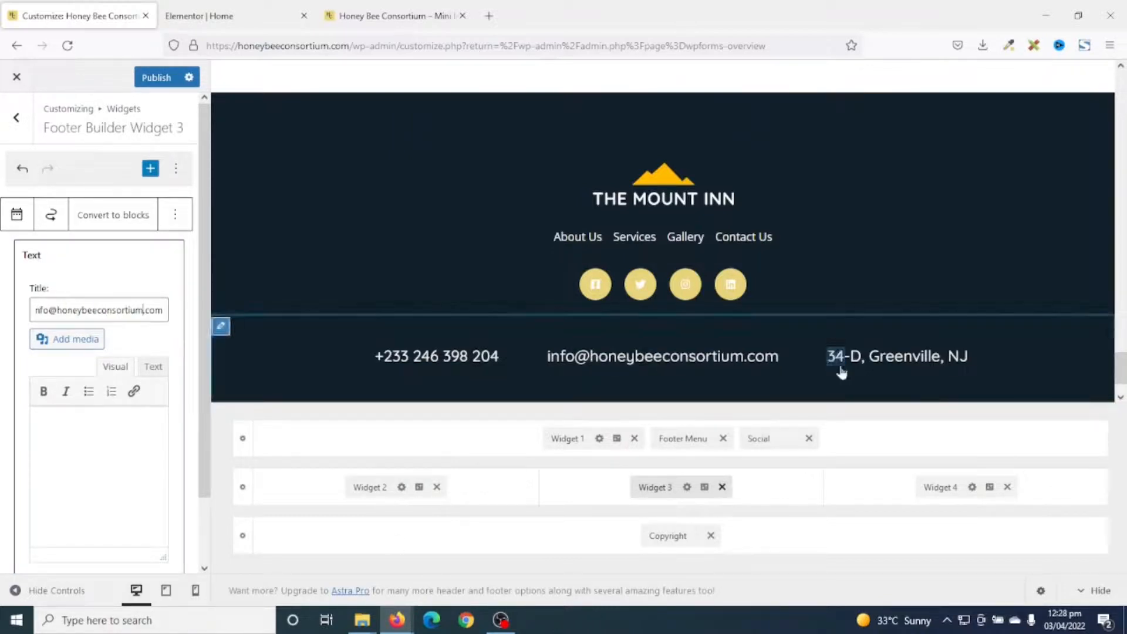
Replace the footer's placeholder street address with the consortium's own address in Tamale.
left_click(835, 359)
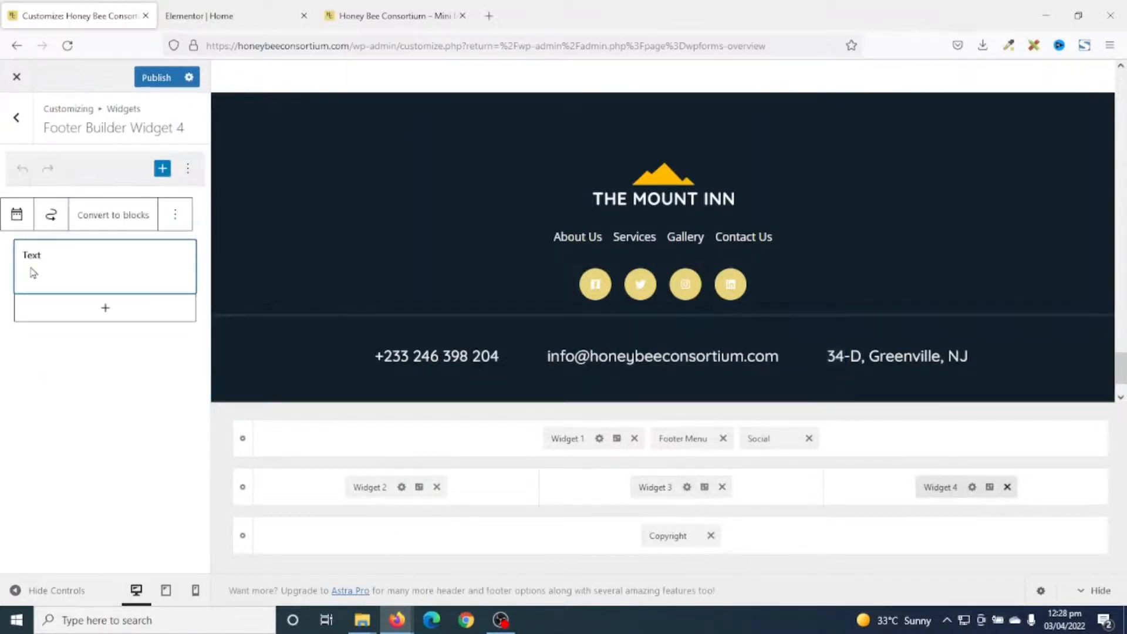
triple_click(147, 312)
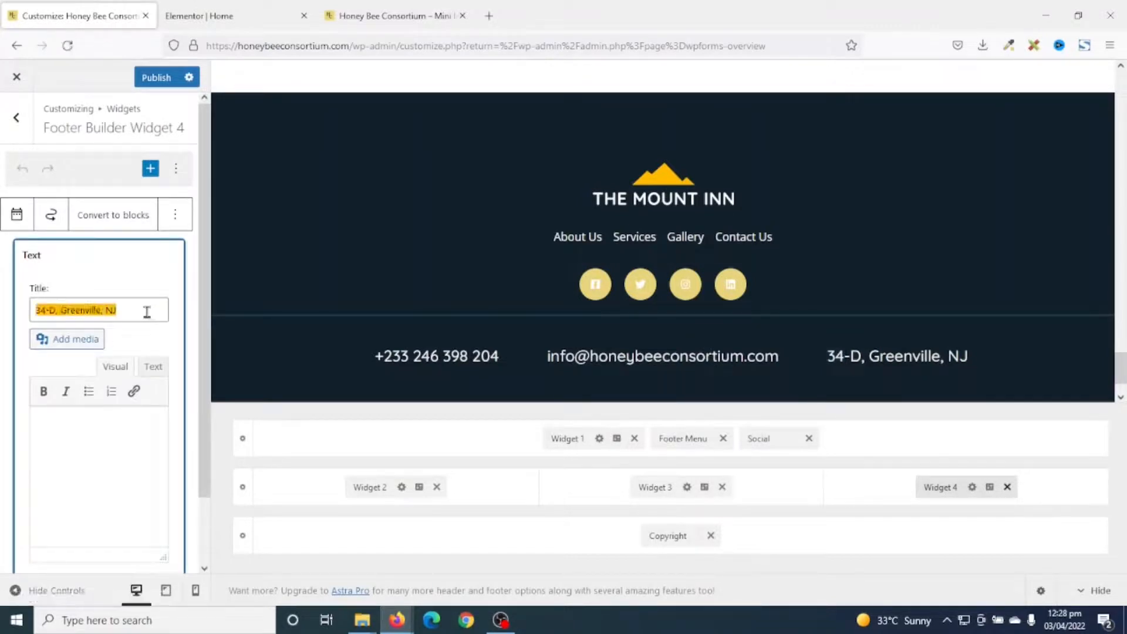
type("D")
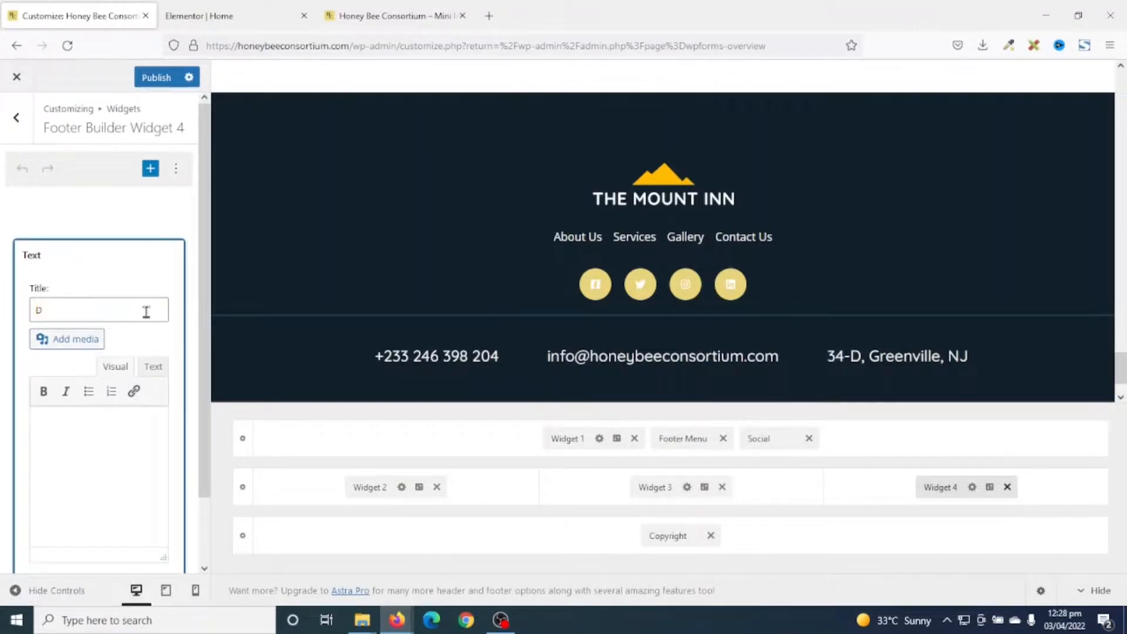
key("BackSpace")
key("BackSpace")
type("123")
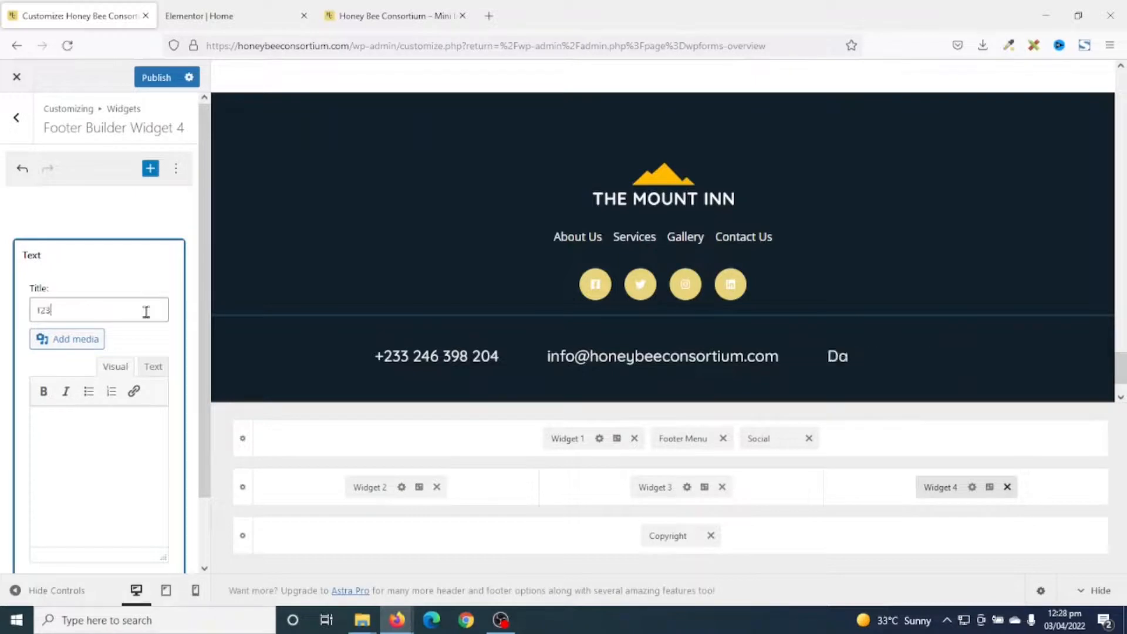
type(" Damont Street, Tamale")
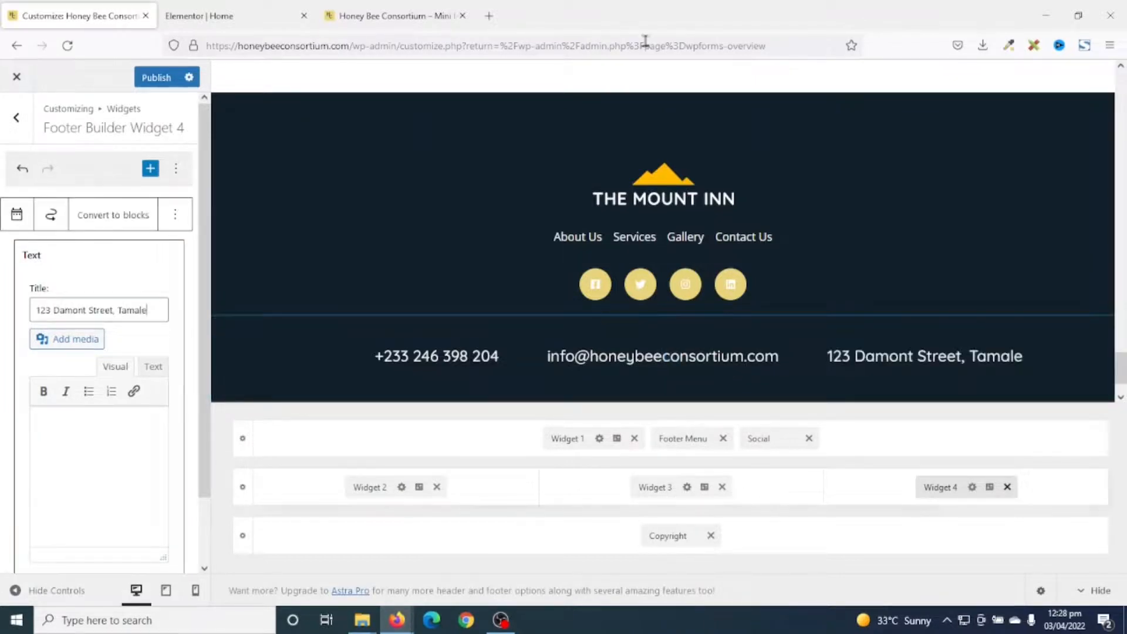
left_click(601, 178)
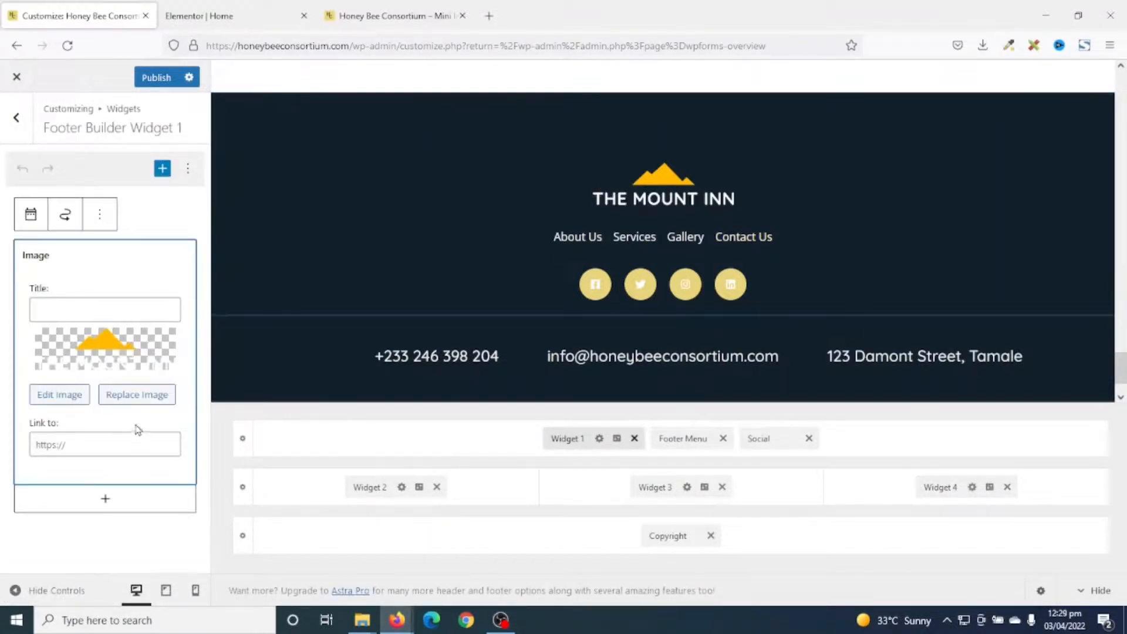
Swap the footer's Mount Inn logo for the HoneyBee logo from the Media Library.
left_click(132, 395)
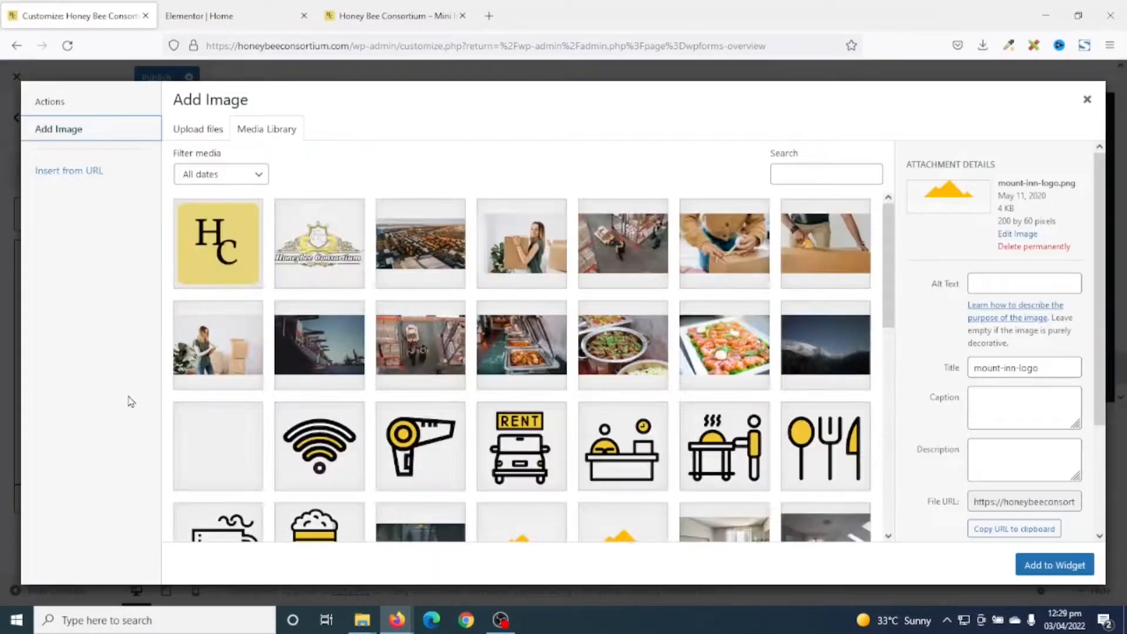
left_click(317, 237)
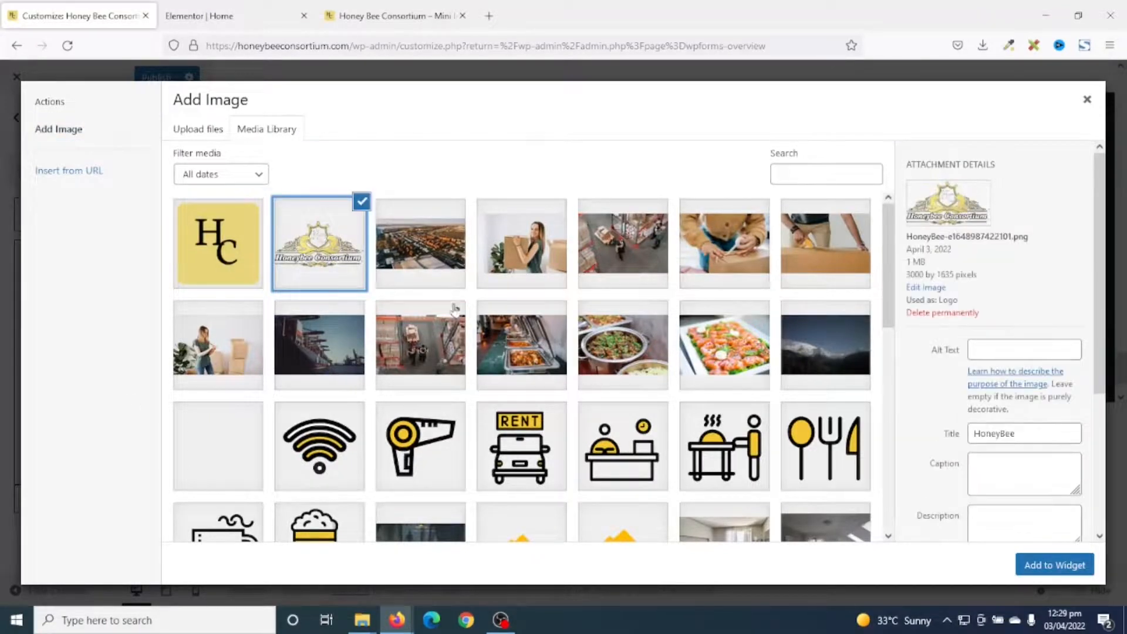
left_click(1054, 565)
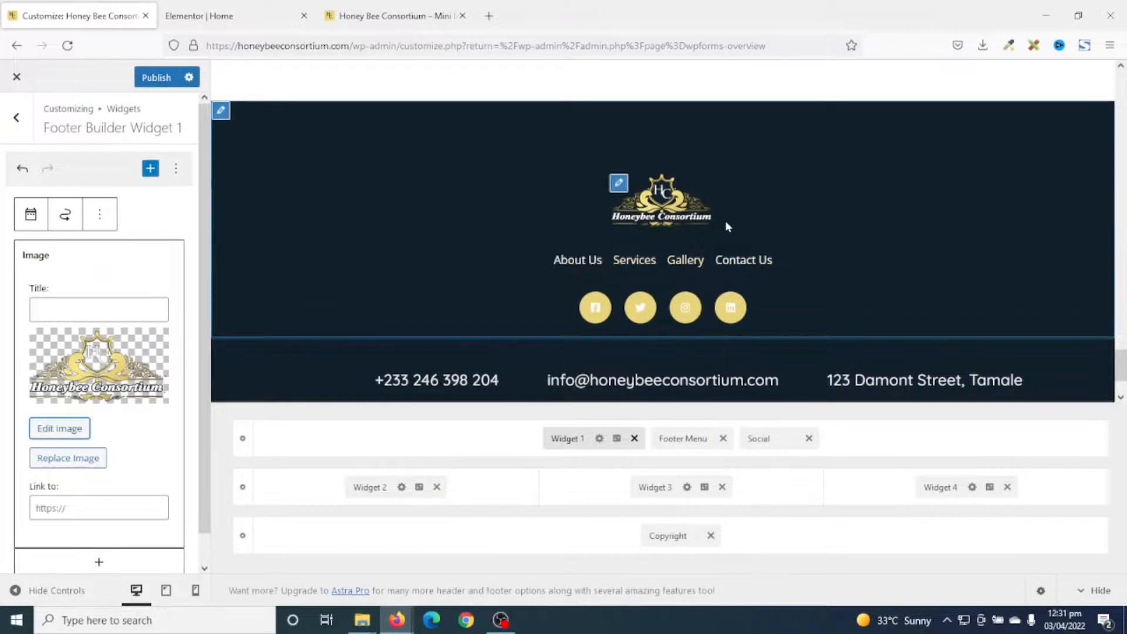
scroll(728, 223, "down", 2)
scroll(732, 234, "down", 2)
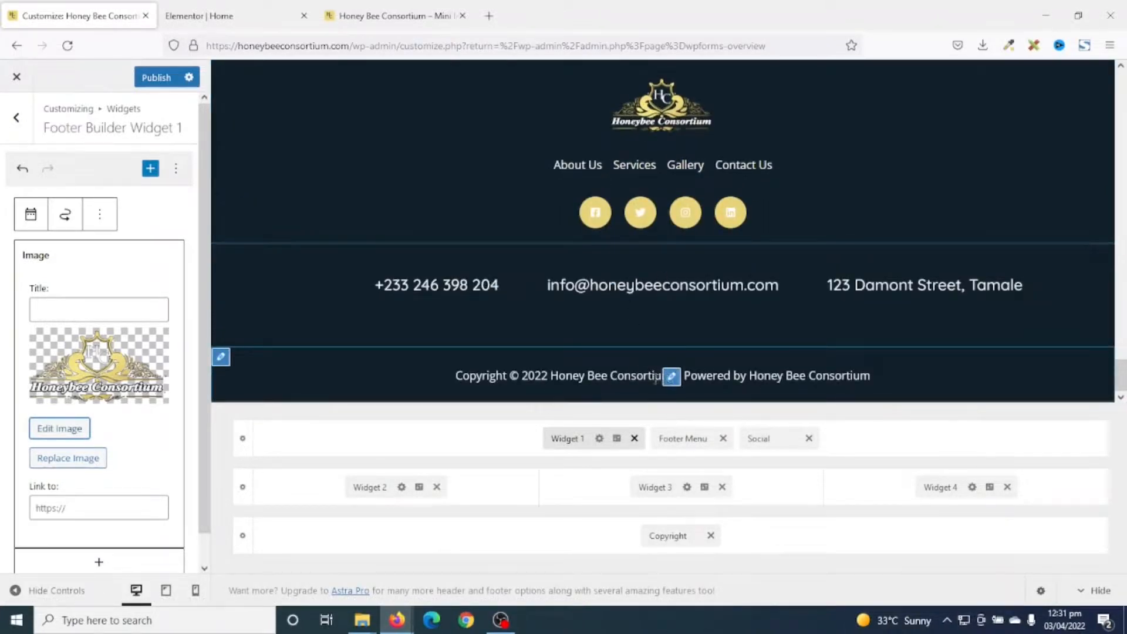
left_click(672, 378)
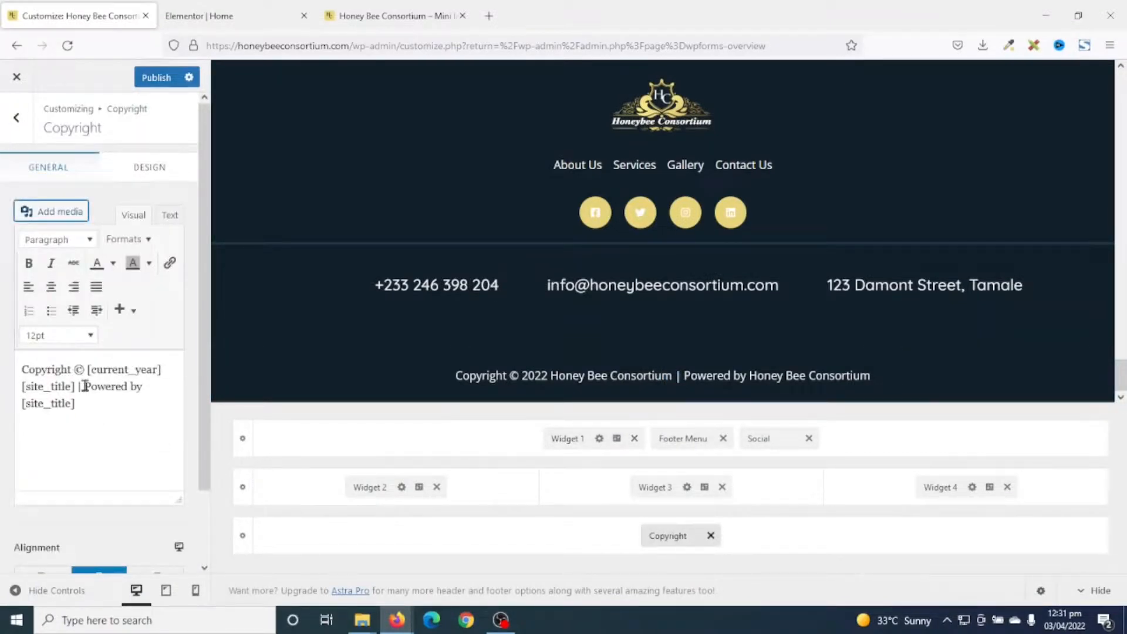
left_click_drag(85, 386, 93, 399)
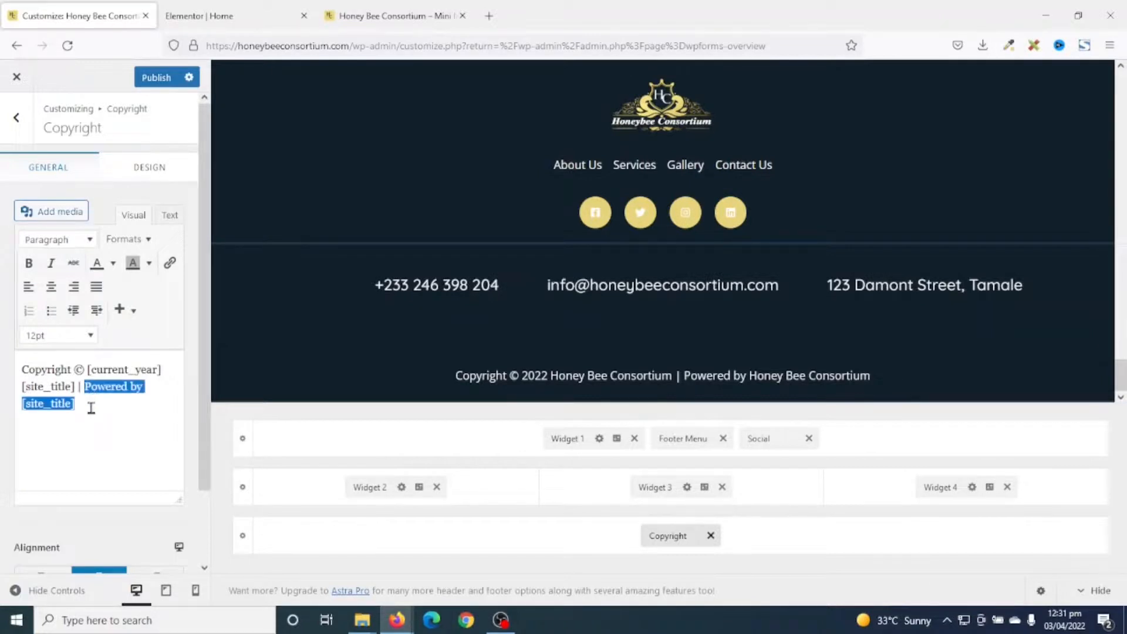
type("Design")
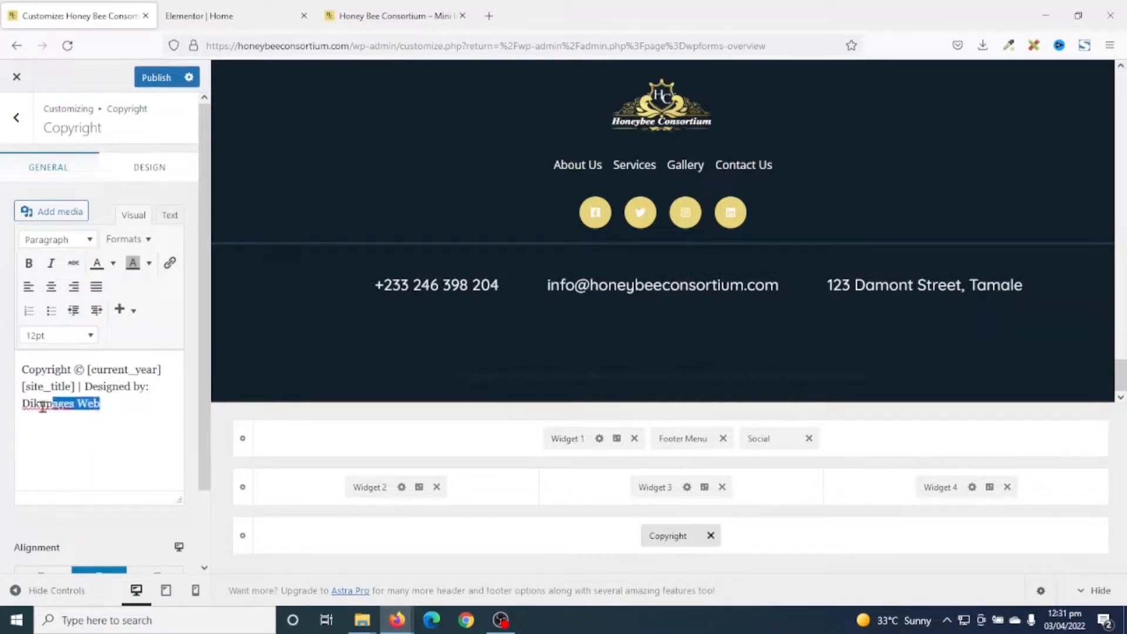
left_click(169, 264)
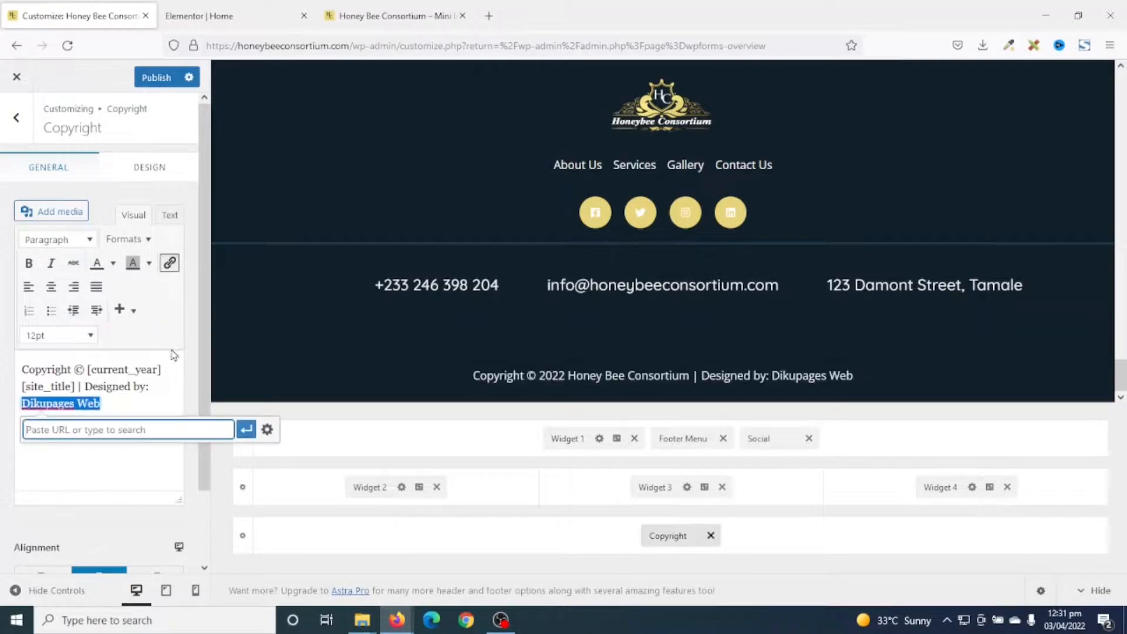
type("https://dikupages.com")
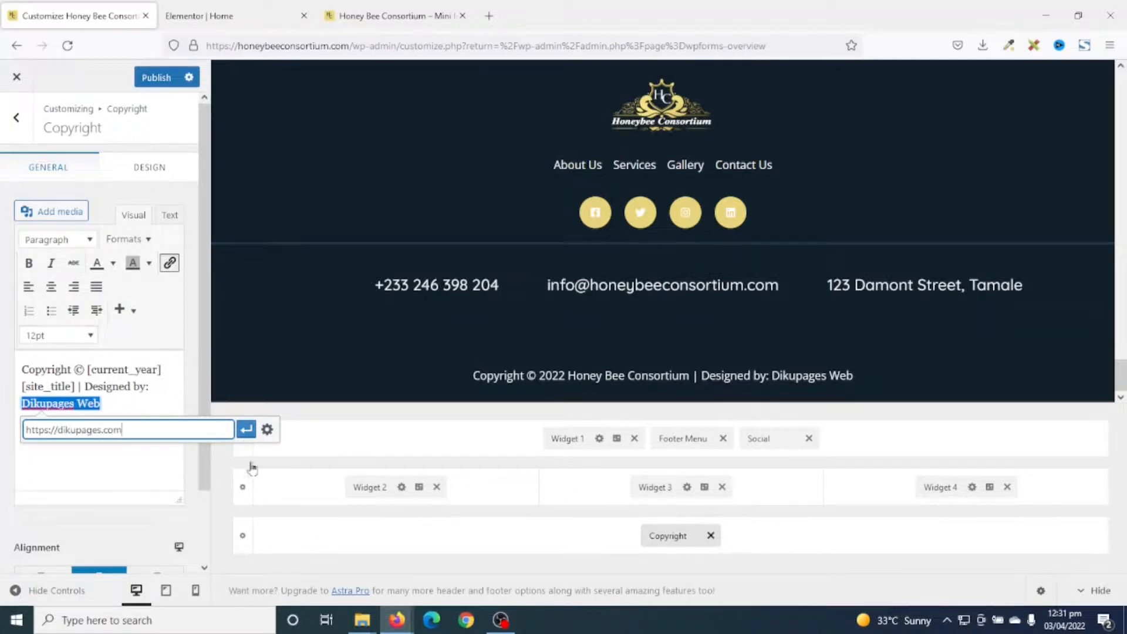
left_click(245, 429)
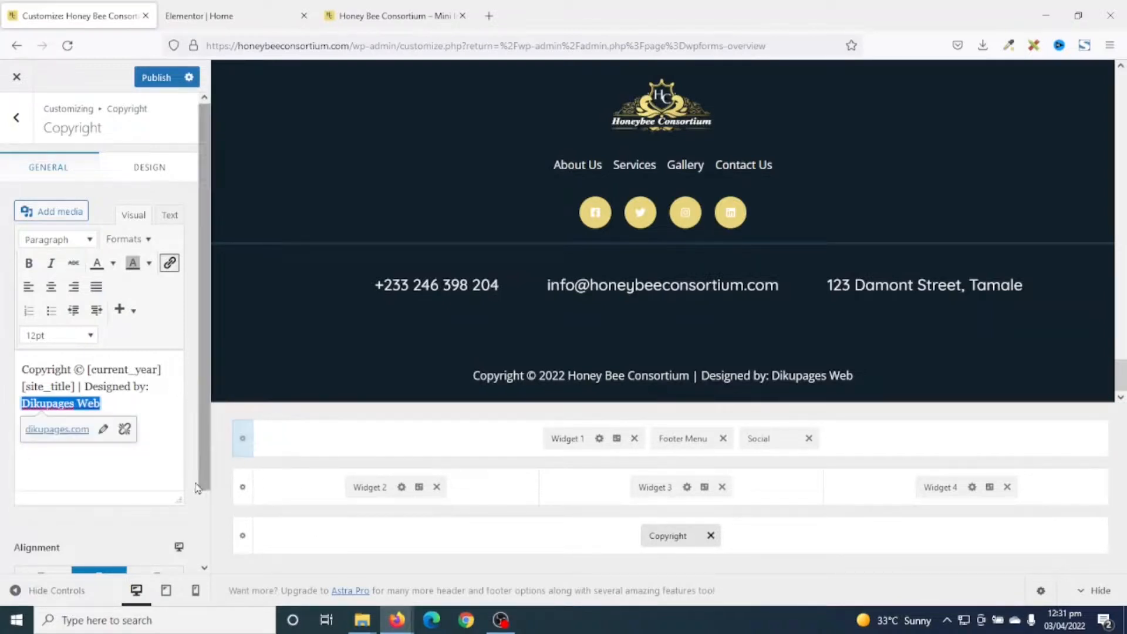
left_click(103, 430)
left_click(268, 430)
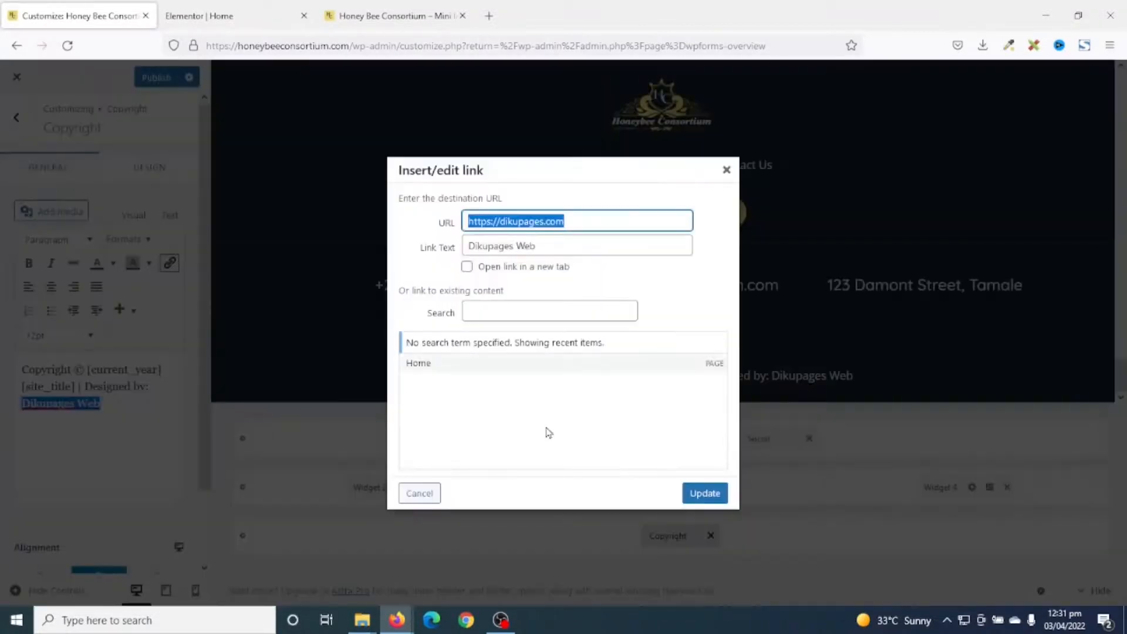
left_click(508, 265)
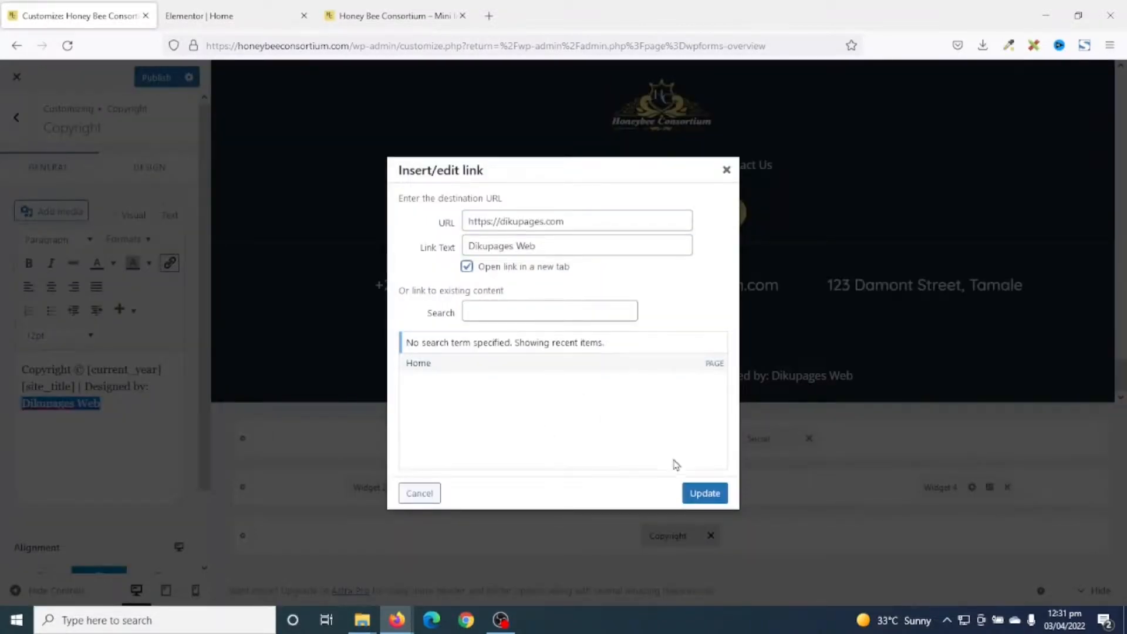
left_click(705, 493)
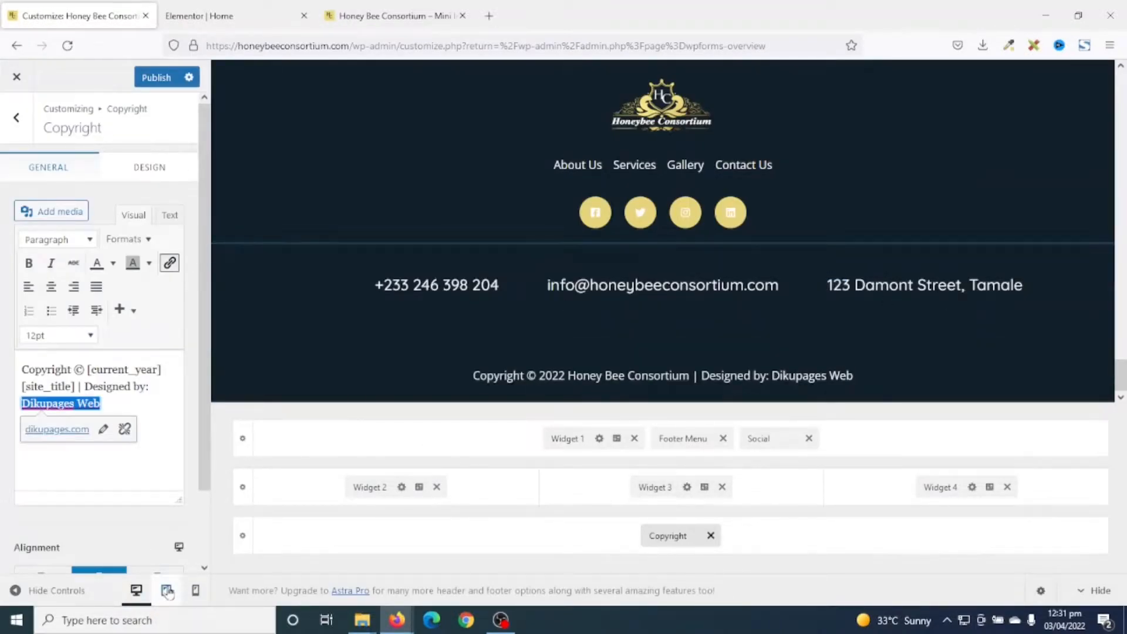
Preview the site at mobile width with the hamburger menu open, then show the Primary Header settings.
left_click(196, 590)
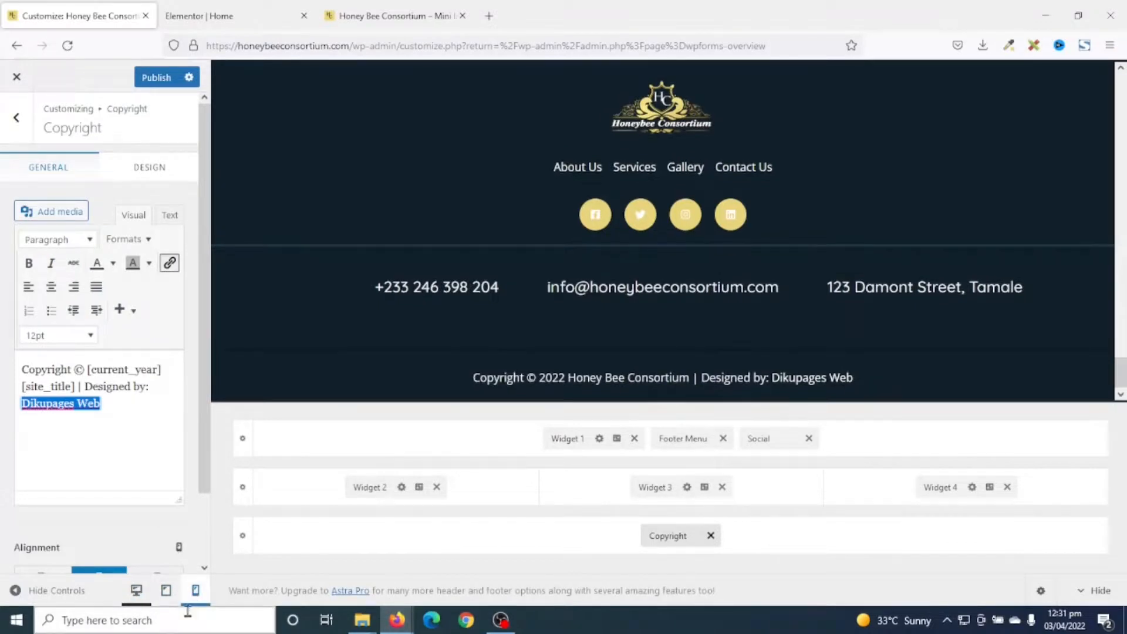
scroll(730, 231, "up", 15)
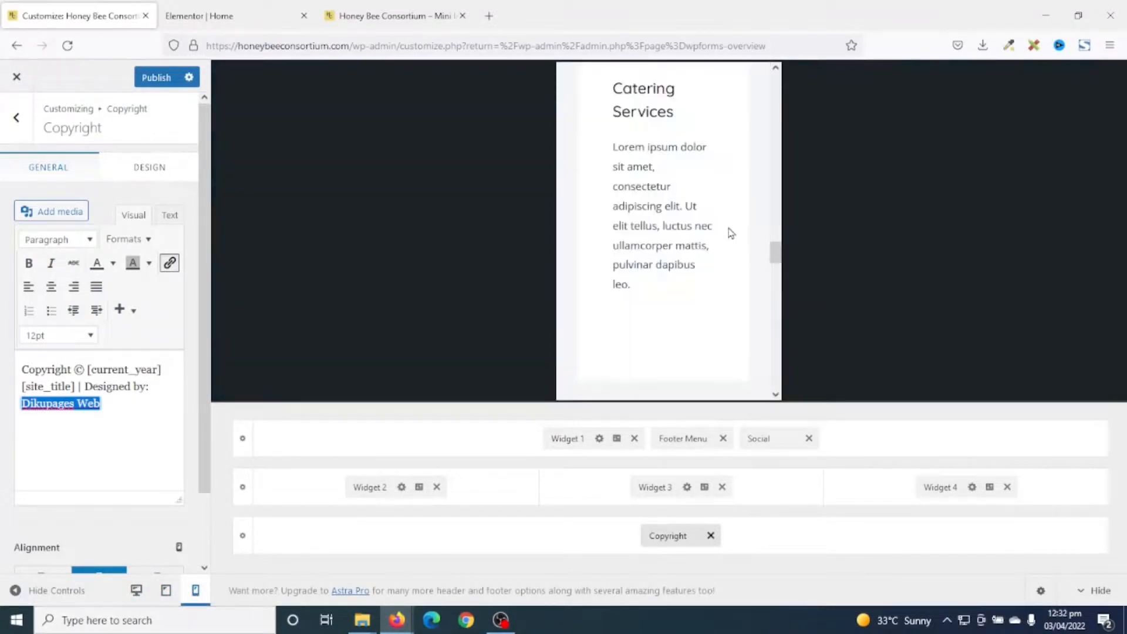
scroll(750, 146, "up", 5)
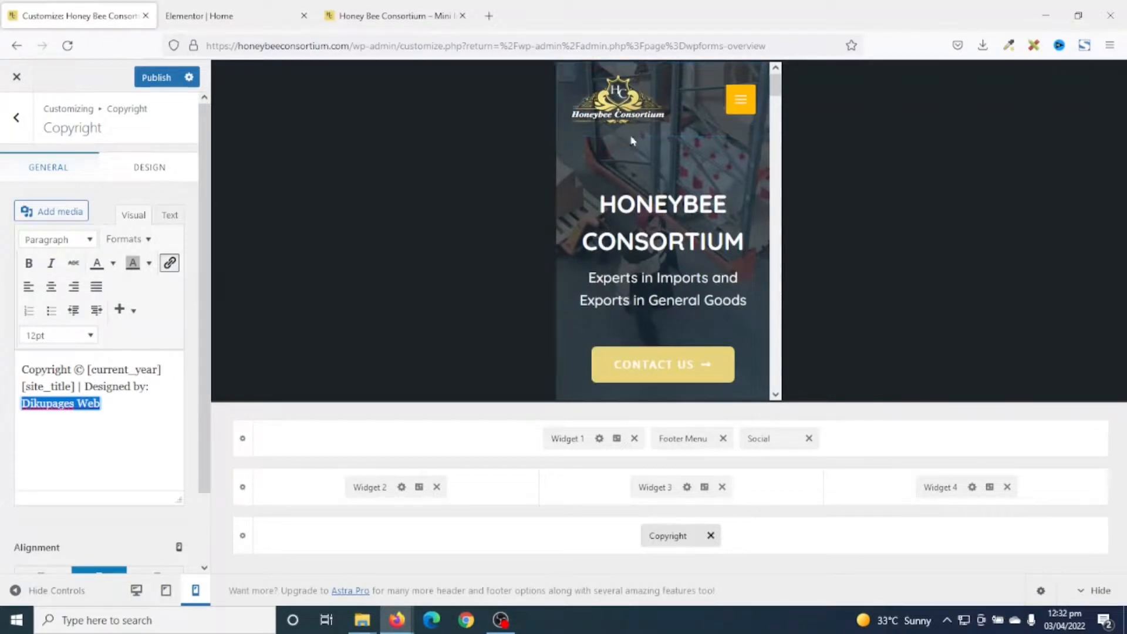
left_click(743, 101)
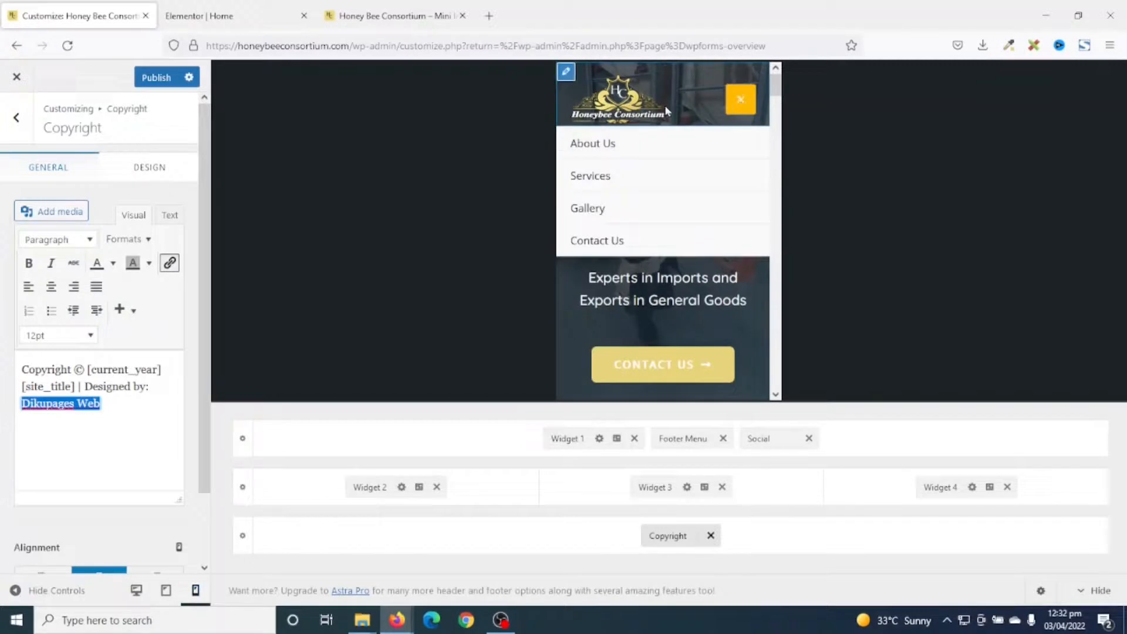
left_click(567, 76)
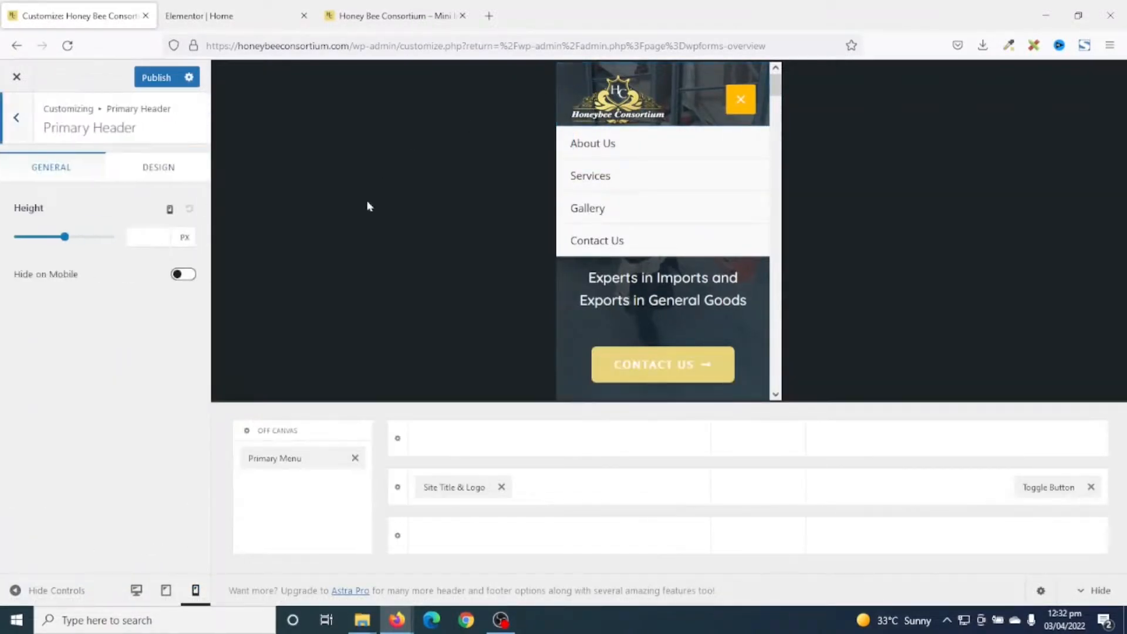
Give the mobile menu Toggle Button a hex E8D47C background colour.
left_click(1057, 488)
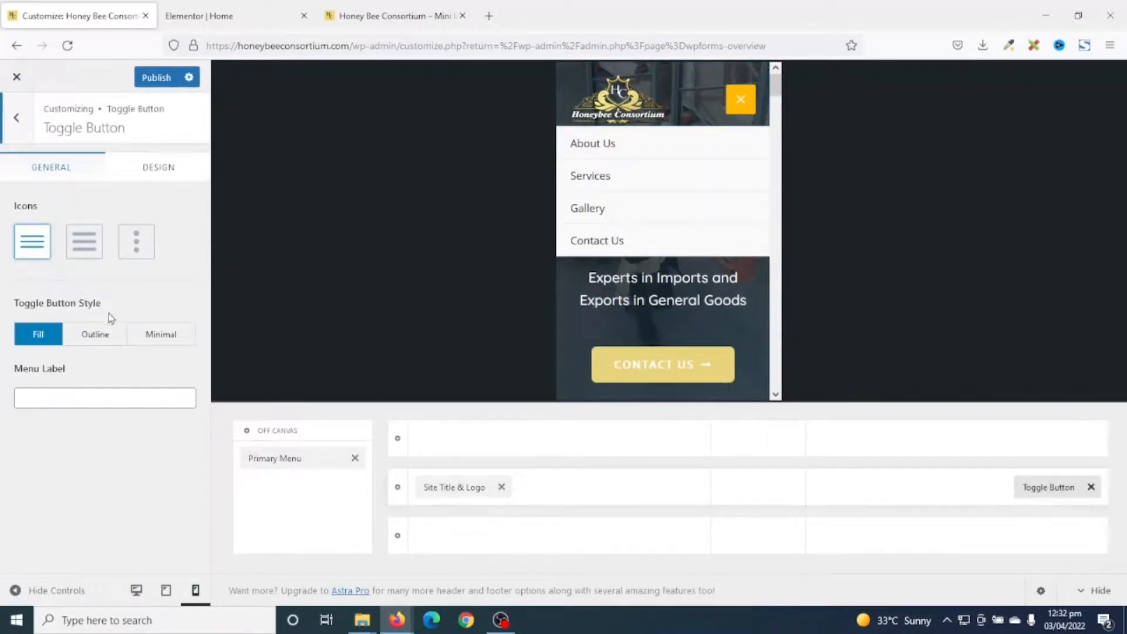
left_click(155, 175)
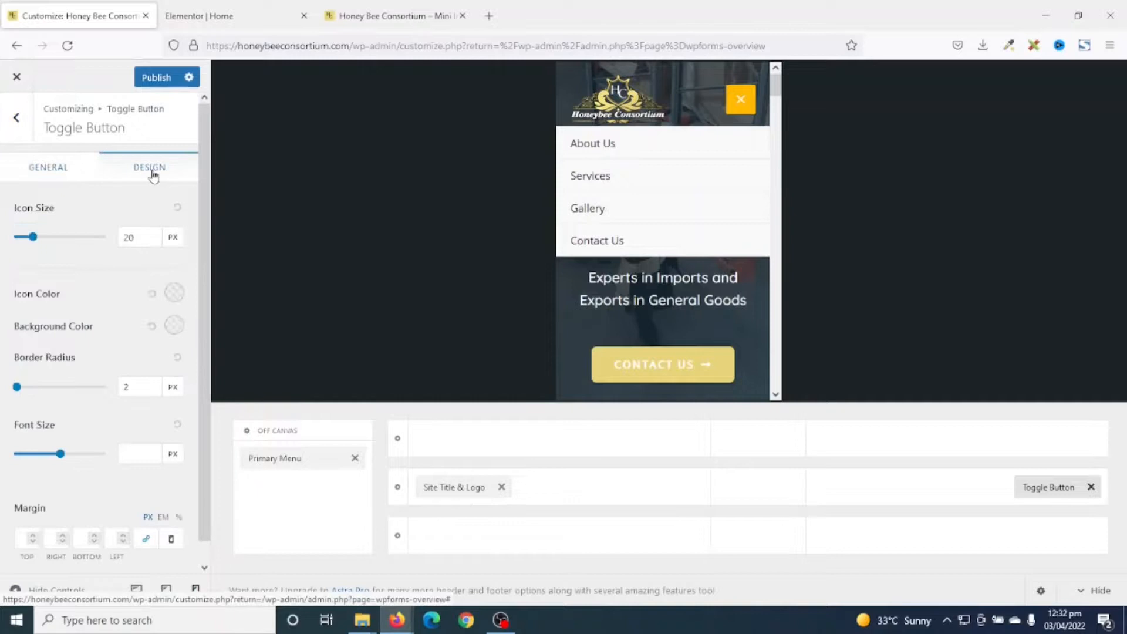
left_click(175, 326)
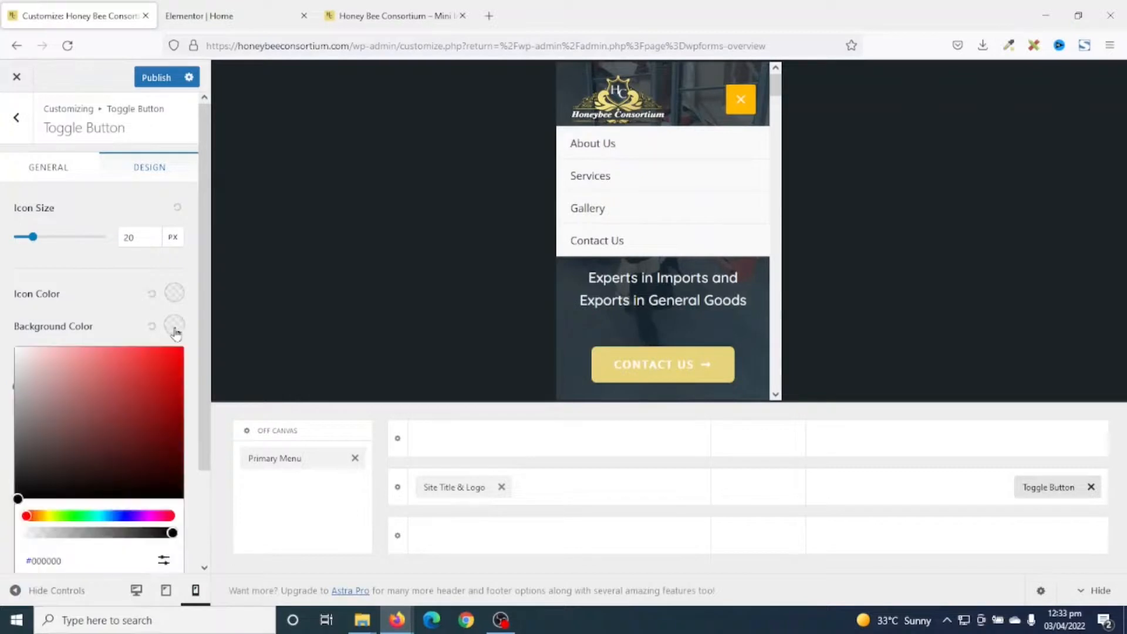
scroll(146, 399, "down", 2)
left_click(164, 451)
left_click(76, 488)
type("e8d47c")
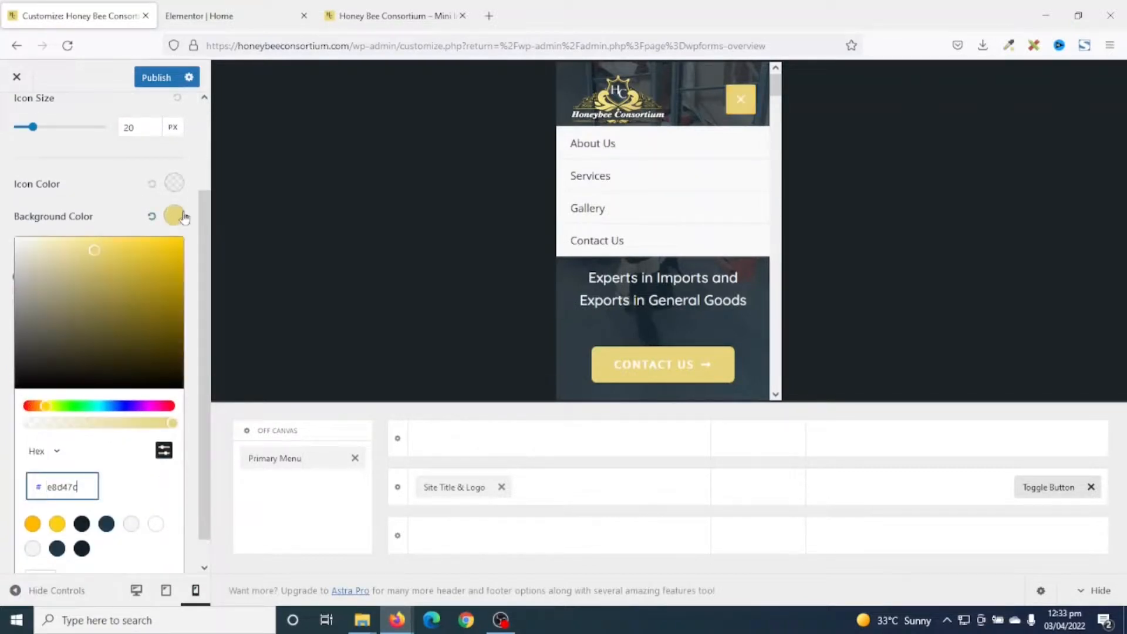
Check the yellow toggle by opening and closing the mobile menu, then publish the changes.
left_click(717, 184)
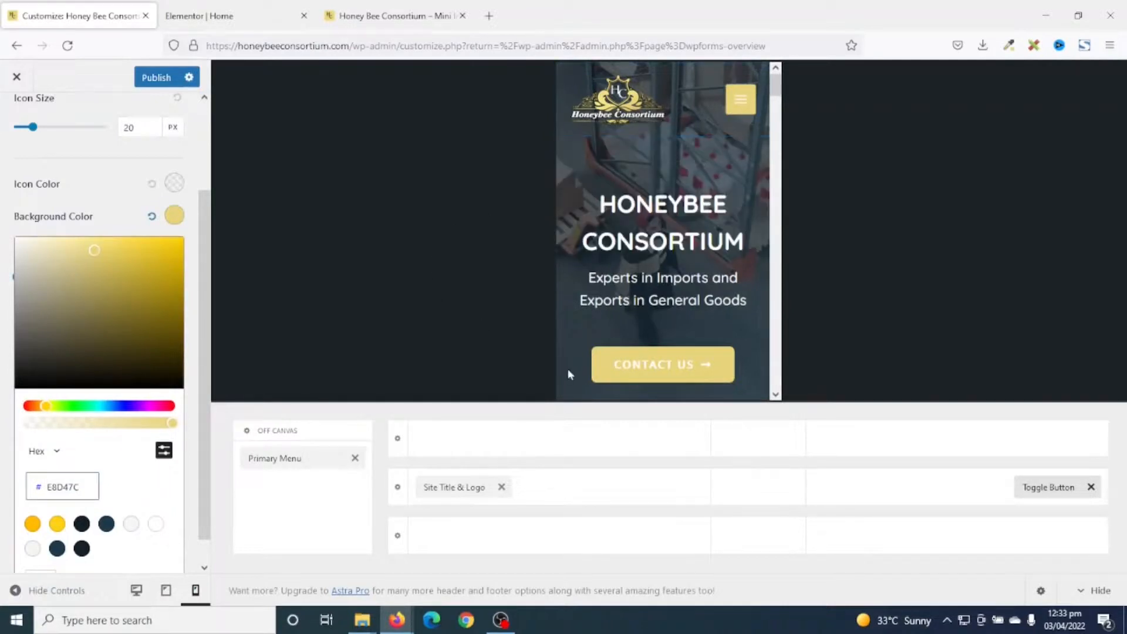
left_click(742, 99)
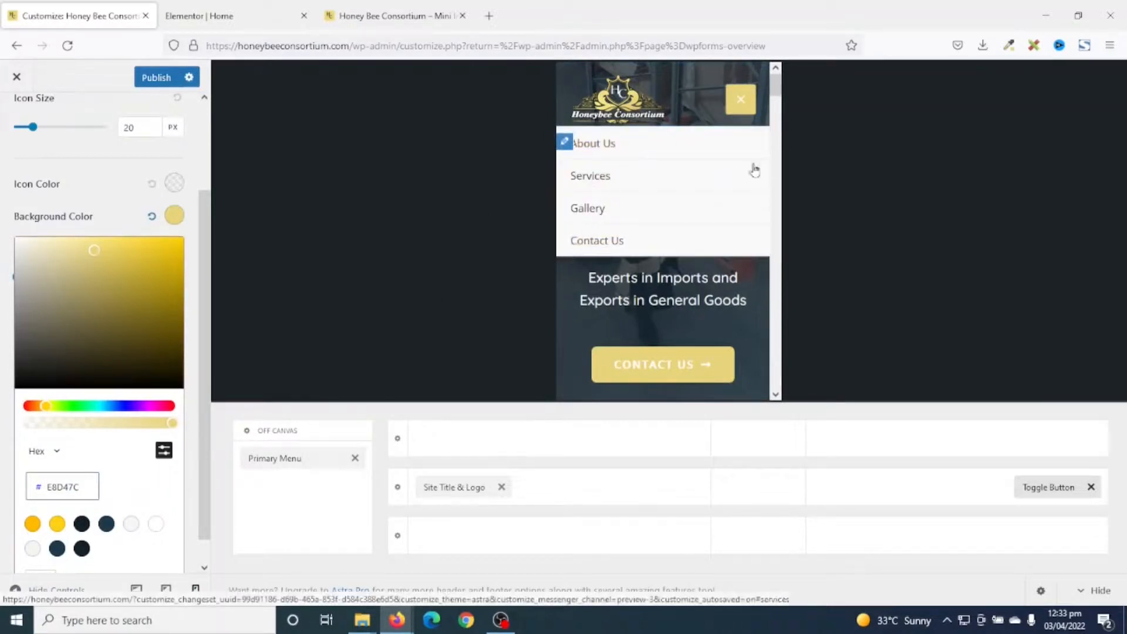
left_click(742, 109)
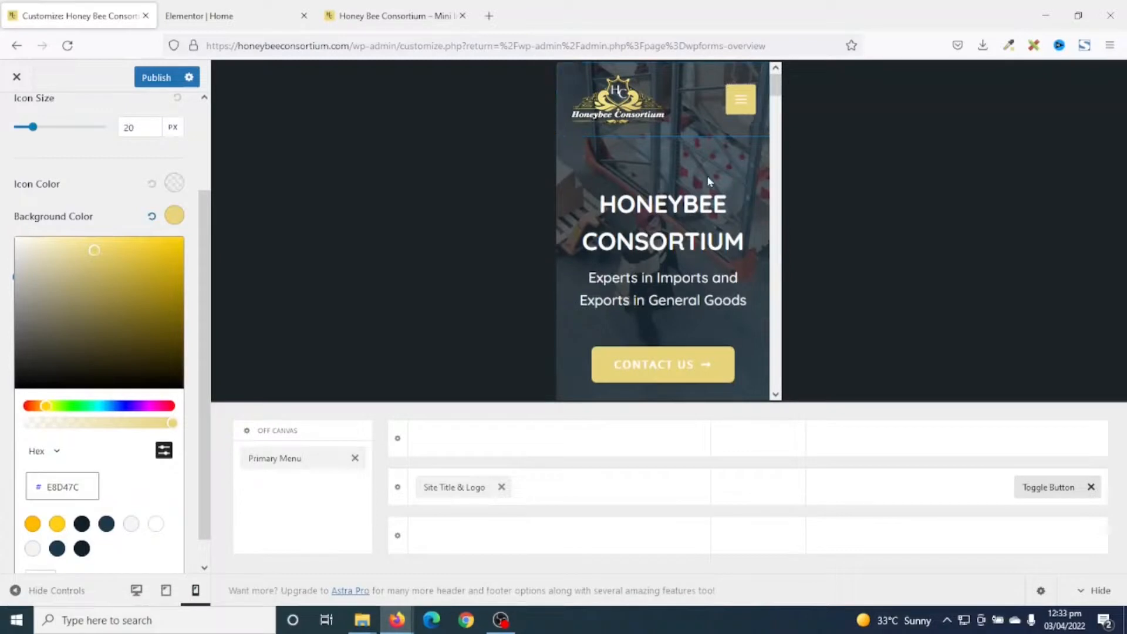
scroll(691, 176, "down", 10)
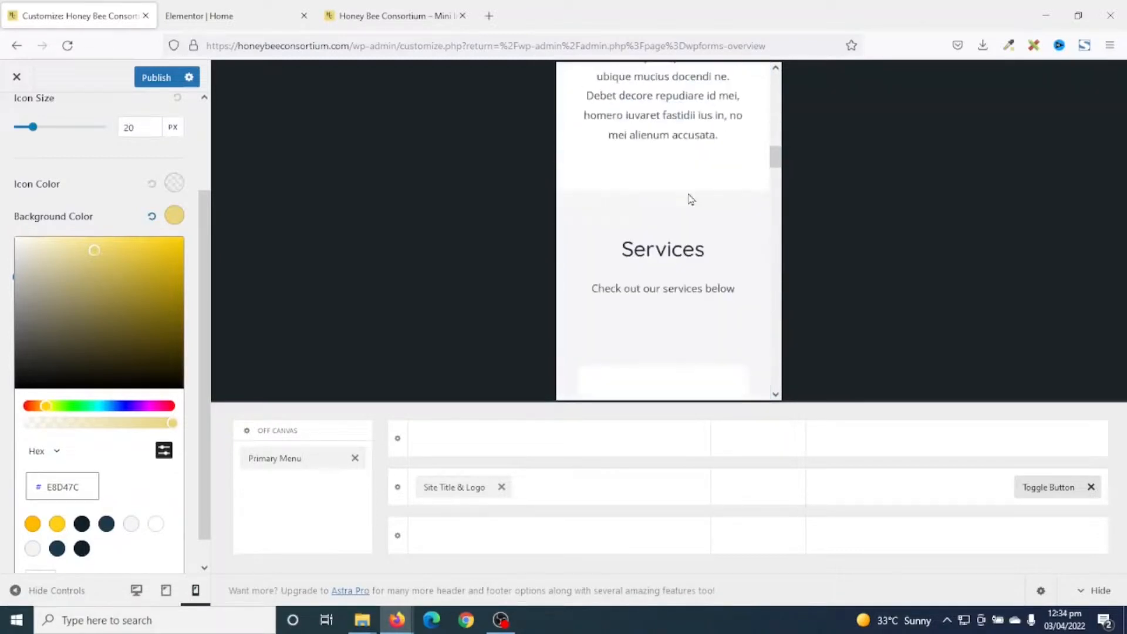
scroll(582, 171, "down", 10)
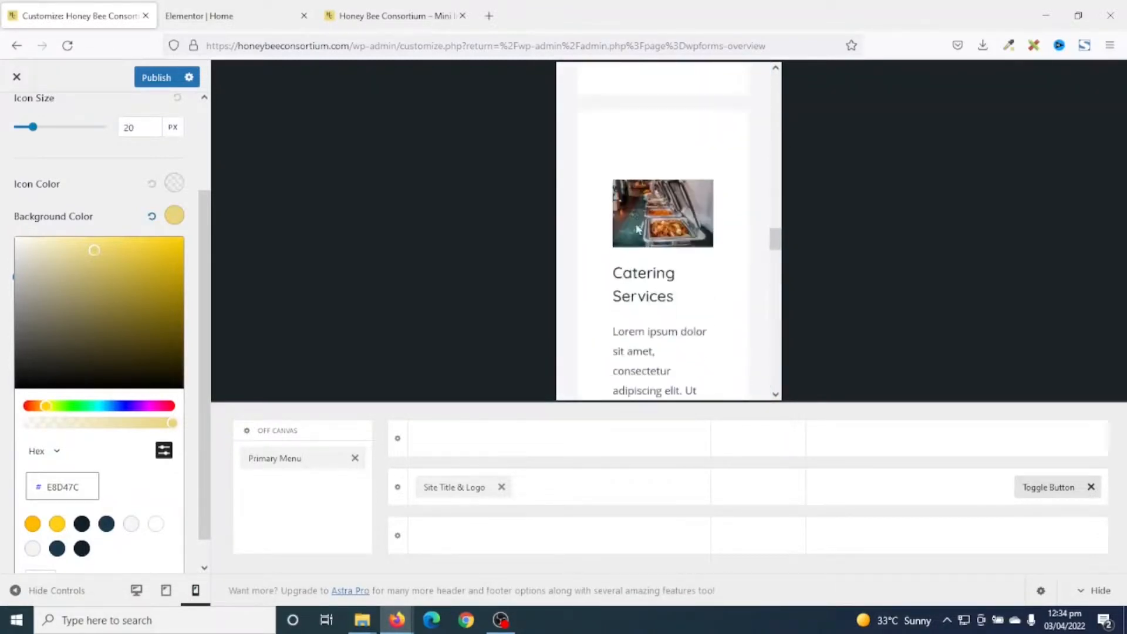
scroll(648, 258, "down", 10)
left_click(655, 268)
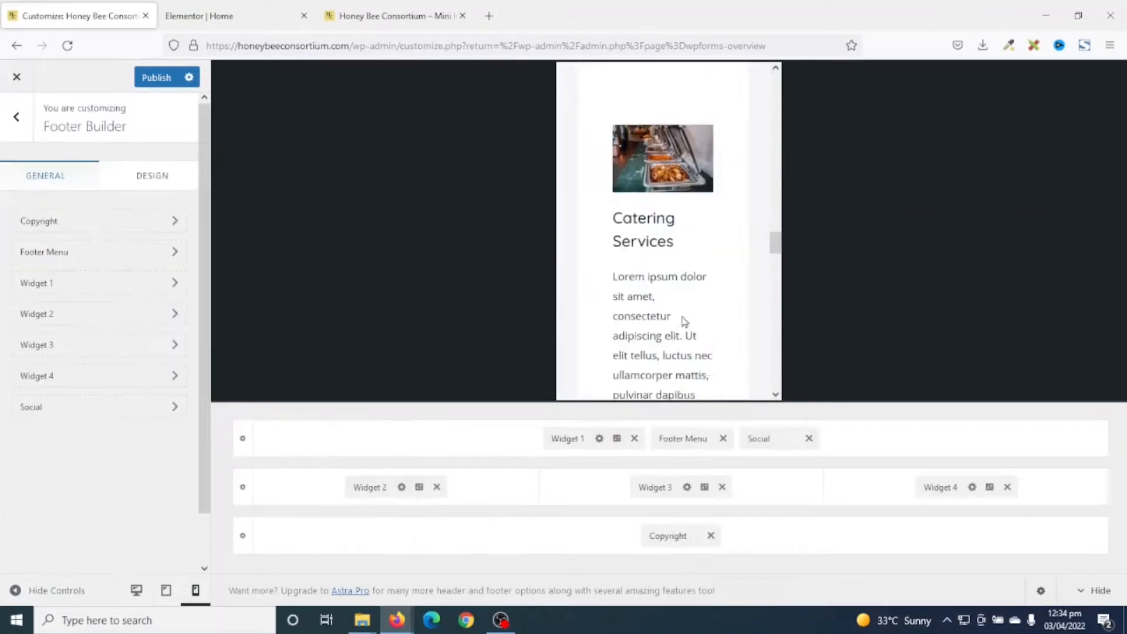
scroll(749, 187, "up", 10)
left_click(154, 77)
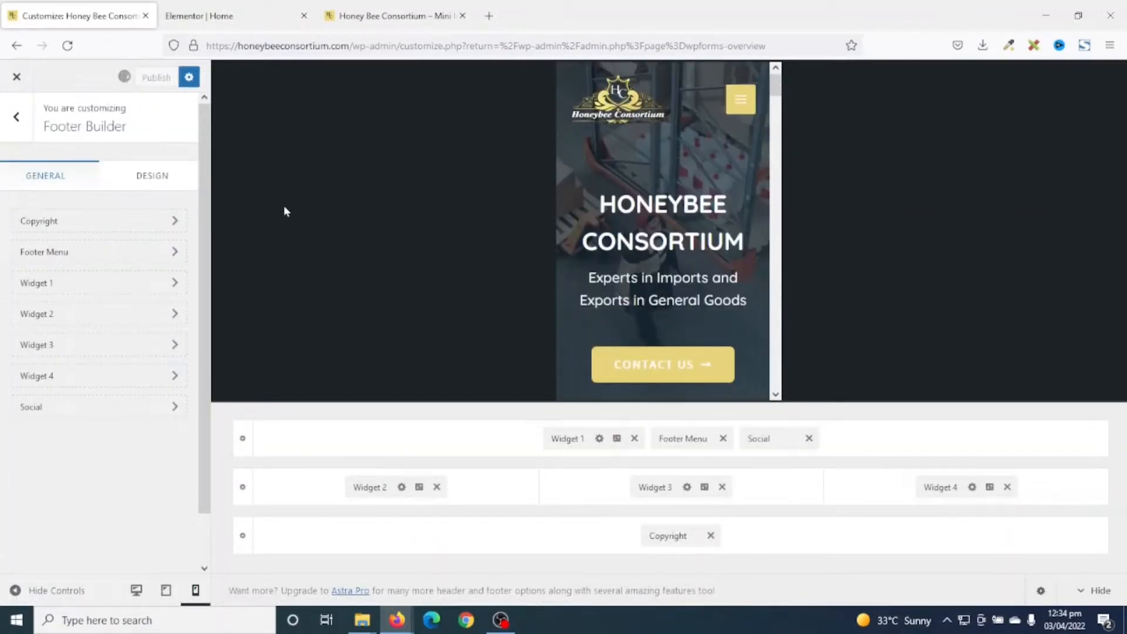
On the live front page, test the About Us, Services, Gallery and Contact Us menu links.
left_click(7, 86)
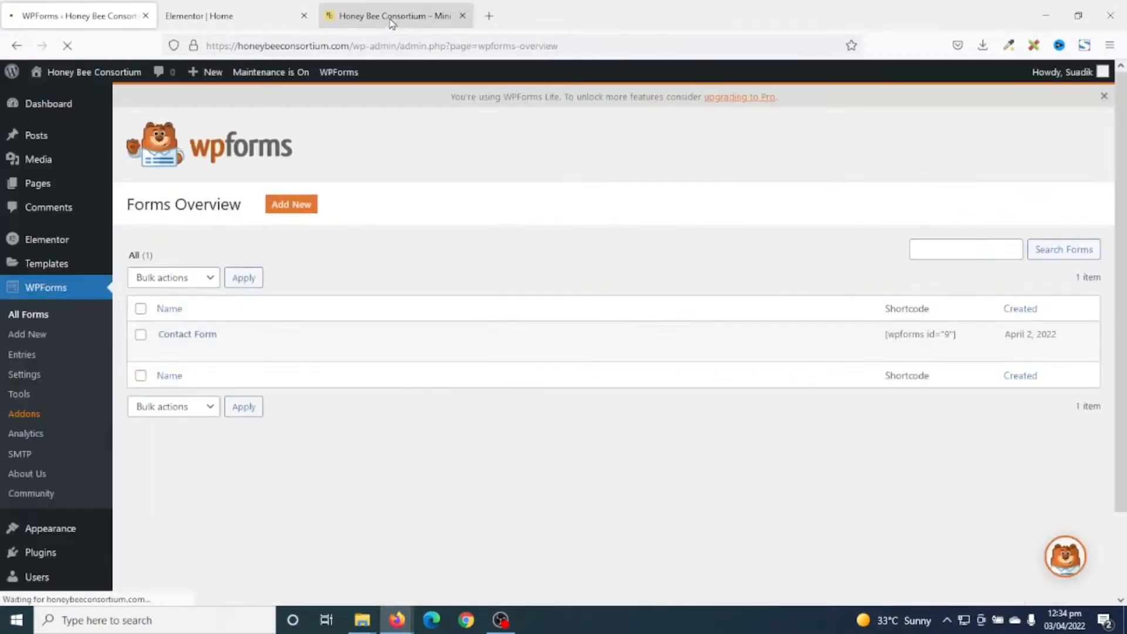
left_click(390, 16)
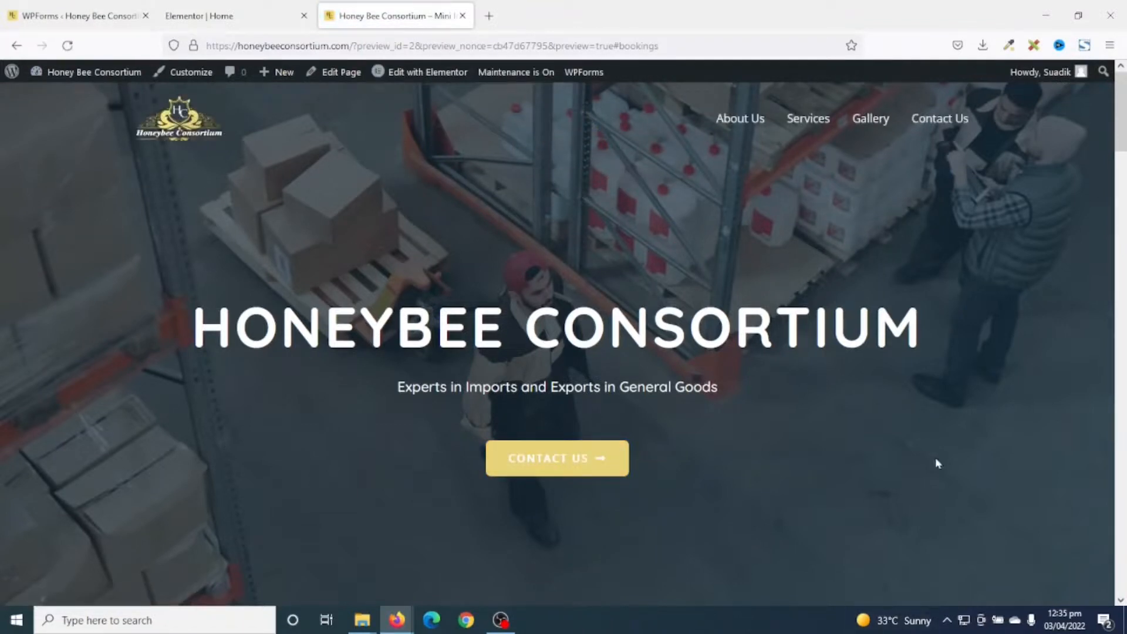
left_click(745, 124)
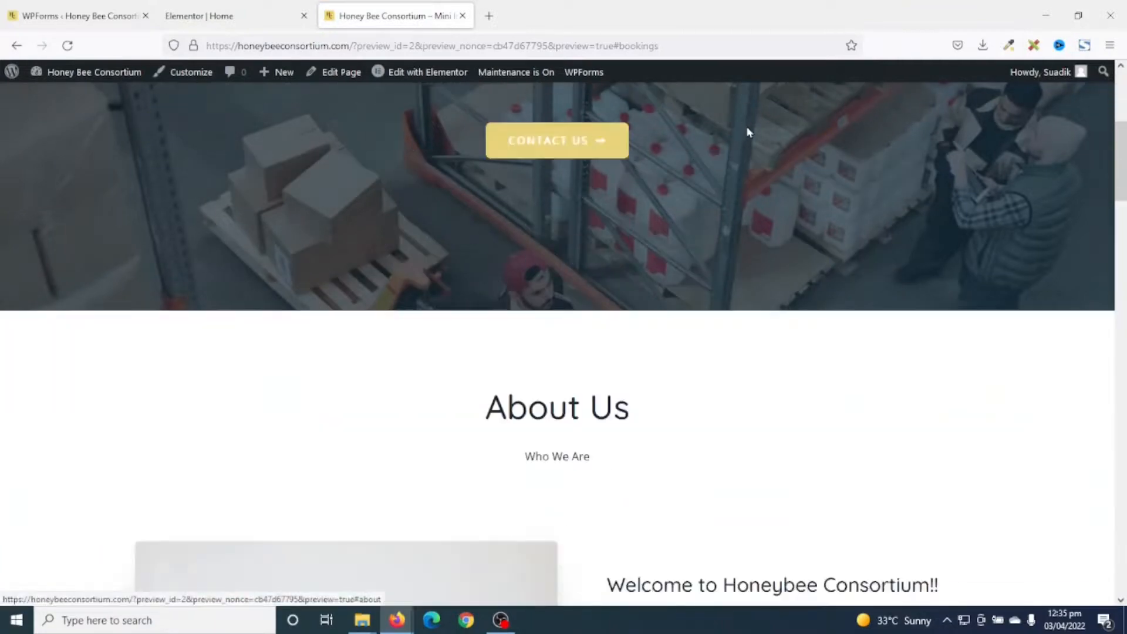
scroll(839, 257, "up", 10)
left_click(825, 132)
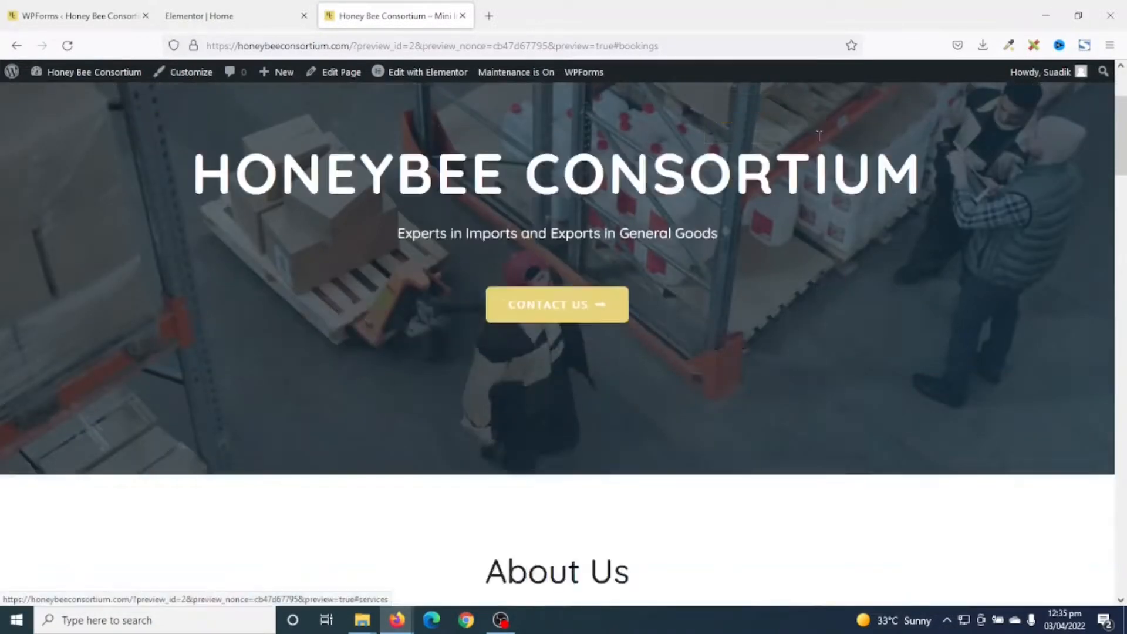
scroll(923, 353, "up", 12)
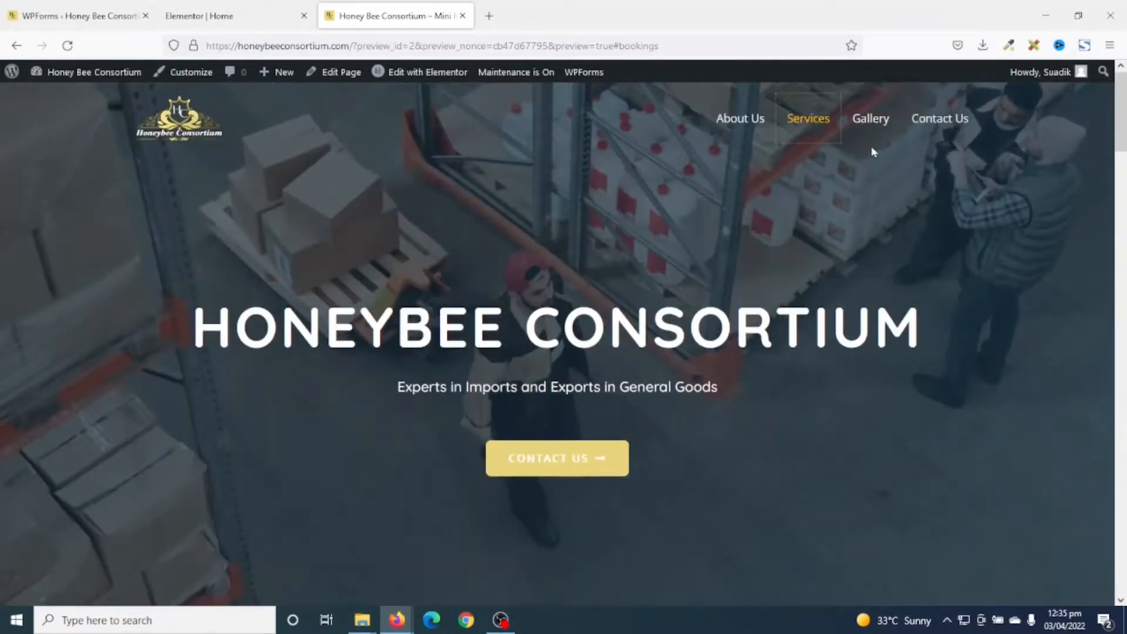
left_click(867, 120)
scroll(907, 364, "up", 12)
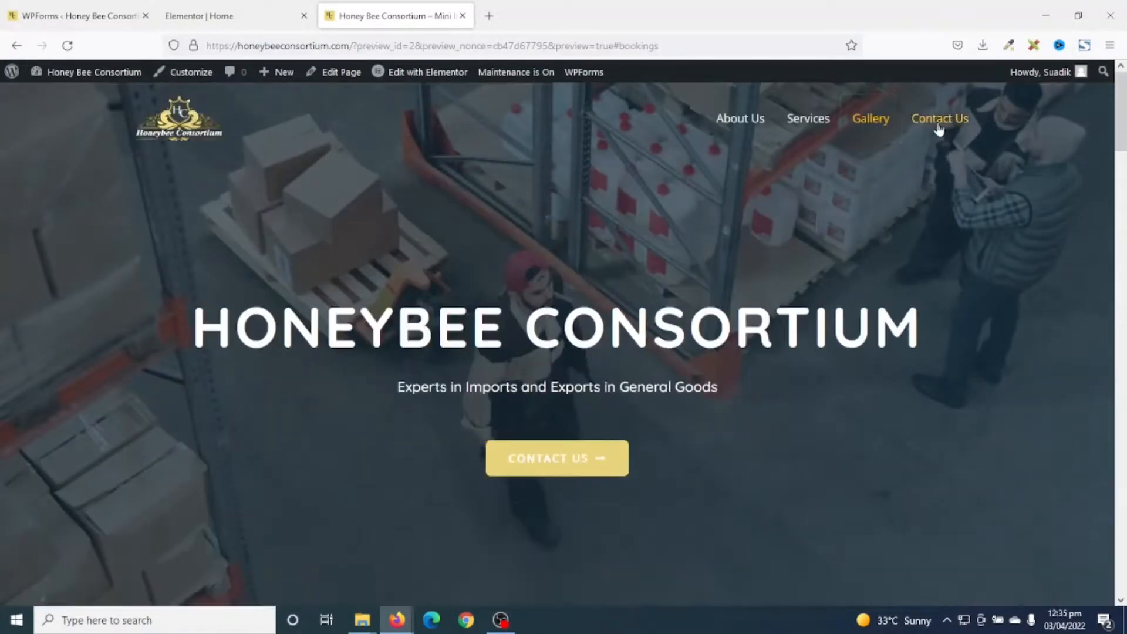
left_click(938, 124)
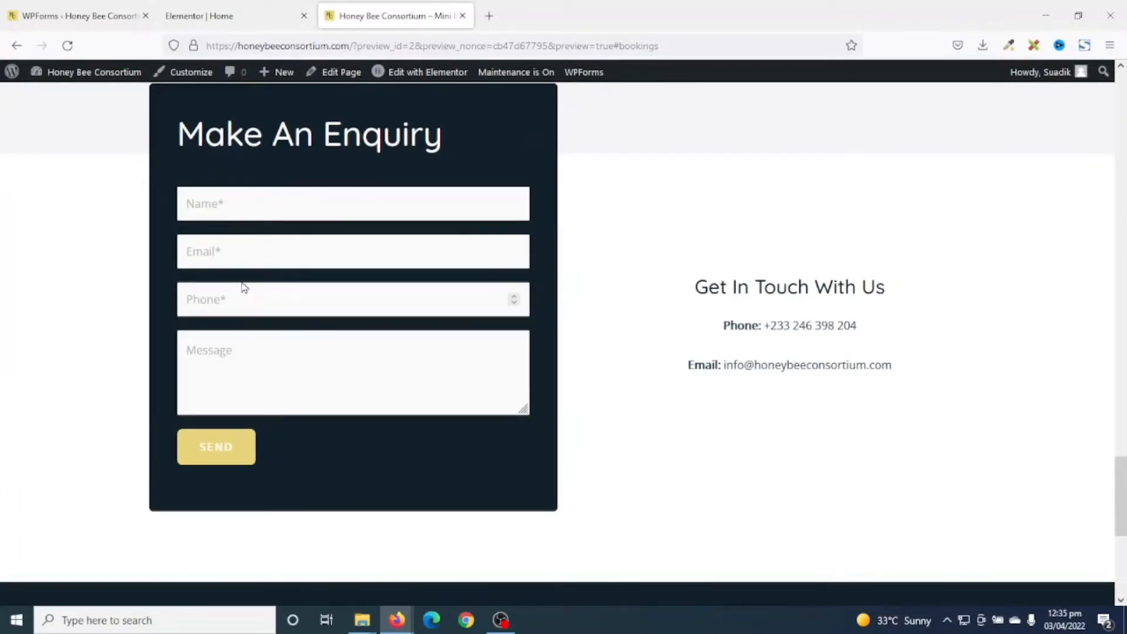
Back in the Elementor Home editor, switch to Tablet responsive mode and scroll through the page.
left_click(236, 19)
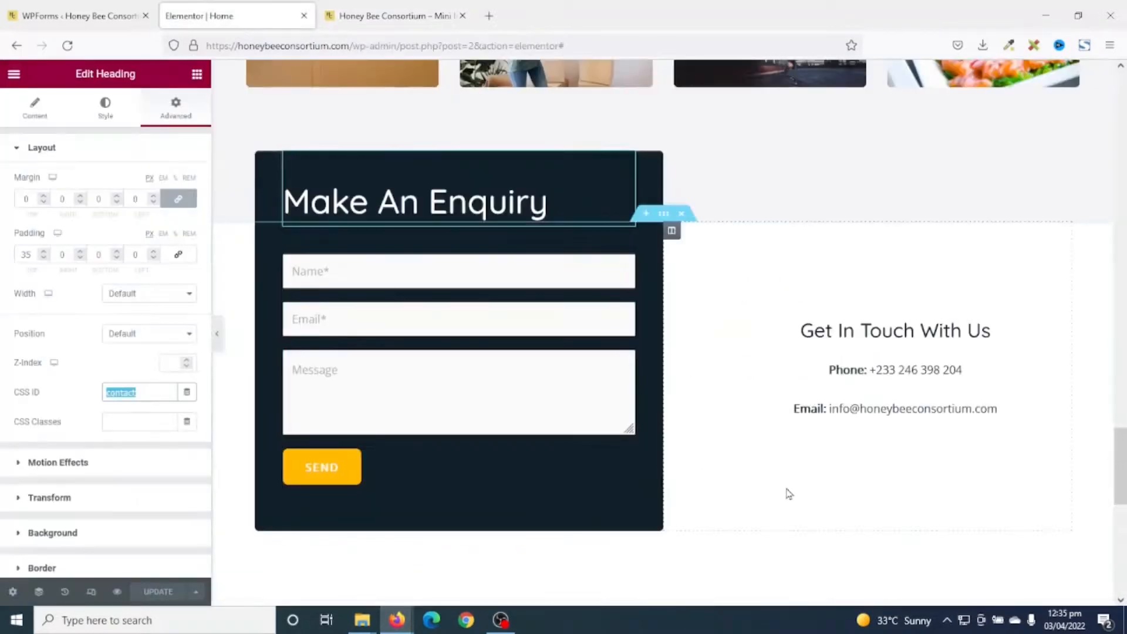
left_click(92, 599)
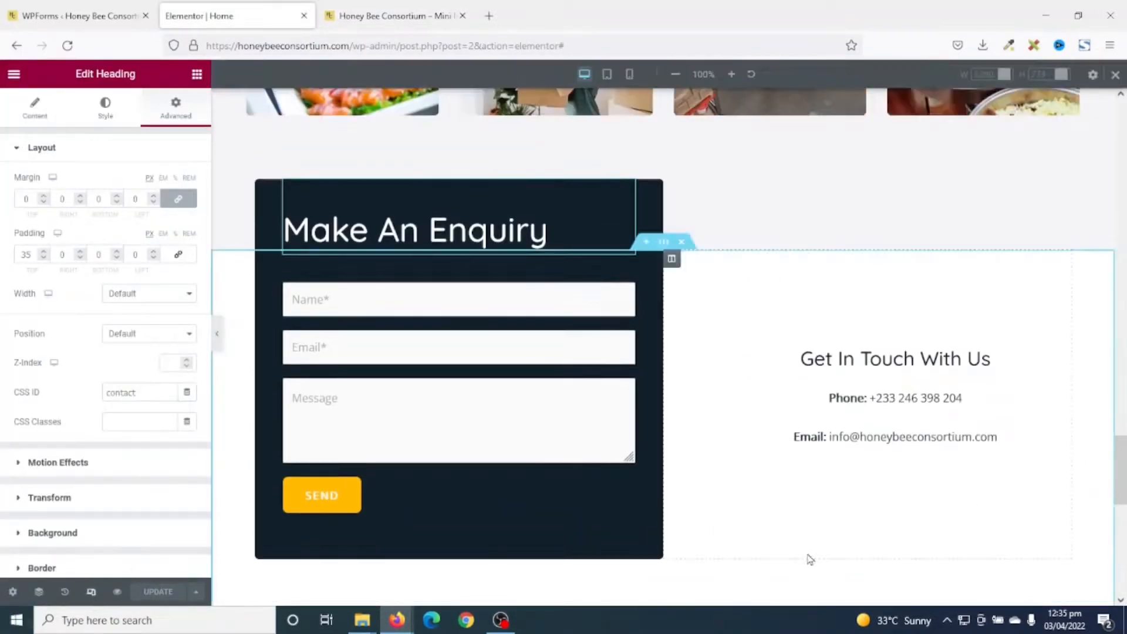
left_click(608, 78)
scroll(757, 232, "up", 10)
scroll(821, 320, "down", 4)
scroll(821, 320, "down", 12)
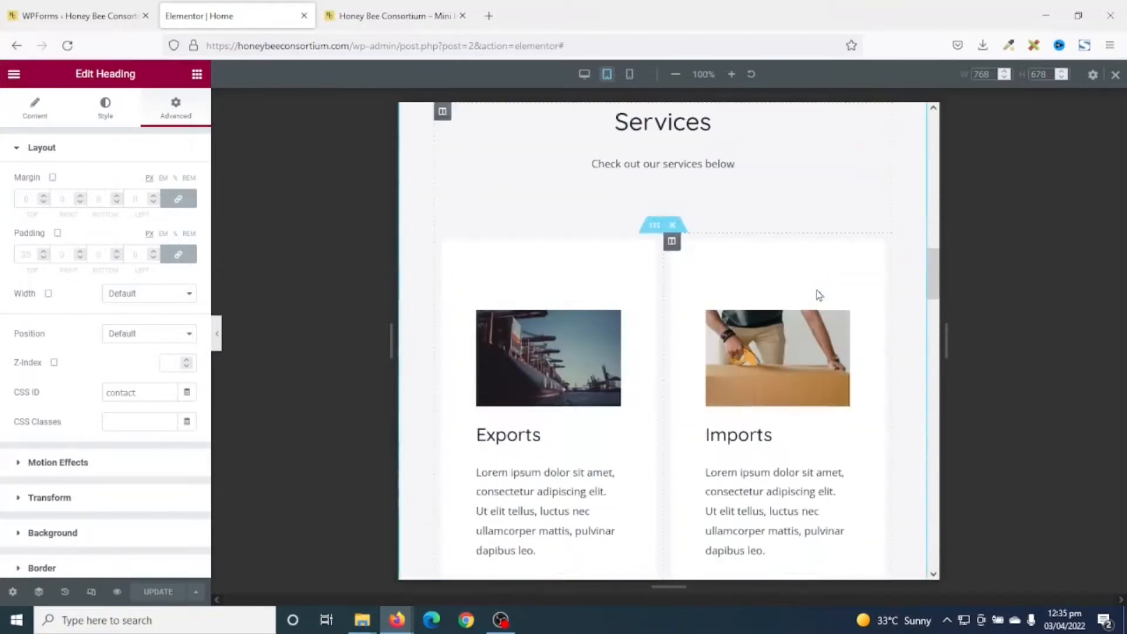
scroll(819, 294, "down", 10)
scroll(820, 297, "up", 3)
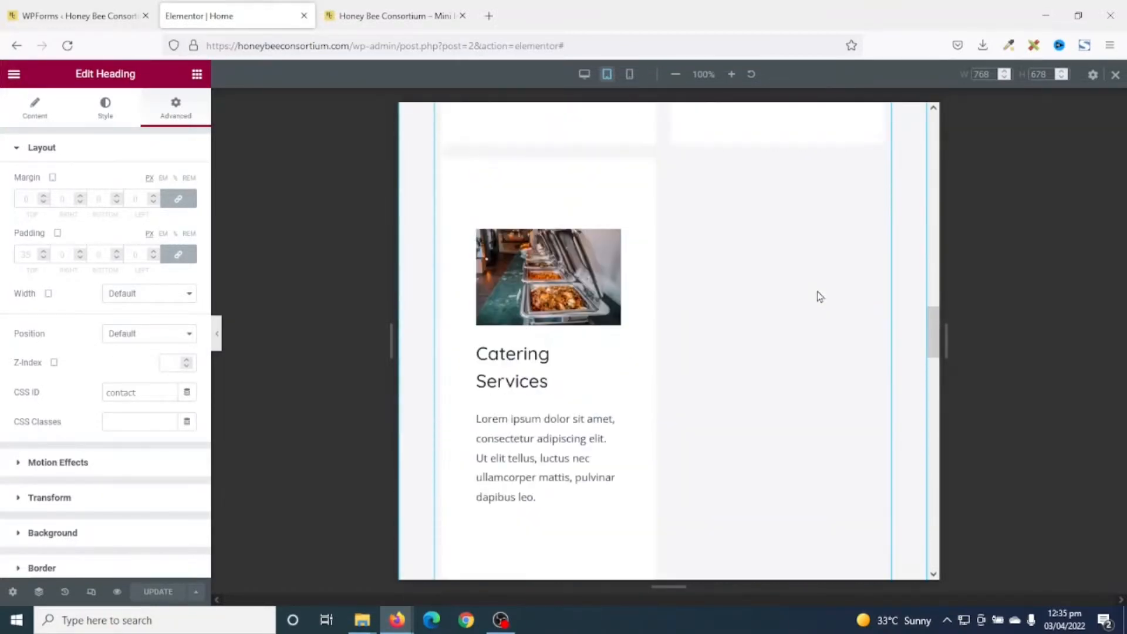
scroll(820, 297, "up", 6)
scroll(818, 293, "down", 4)
scroll(632, 309, "up", 5)
scroll(630, 307, "down", 6)
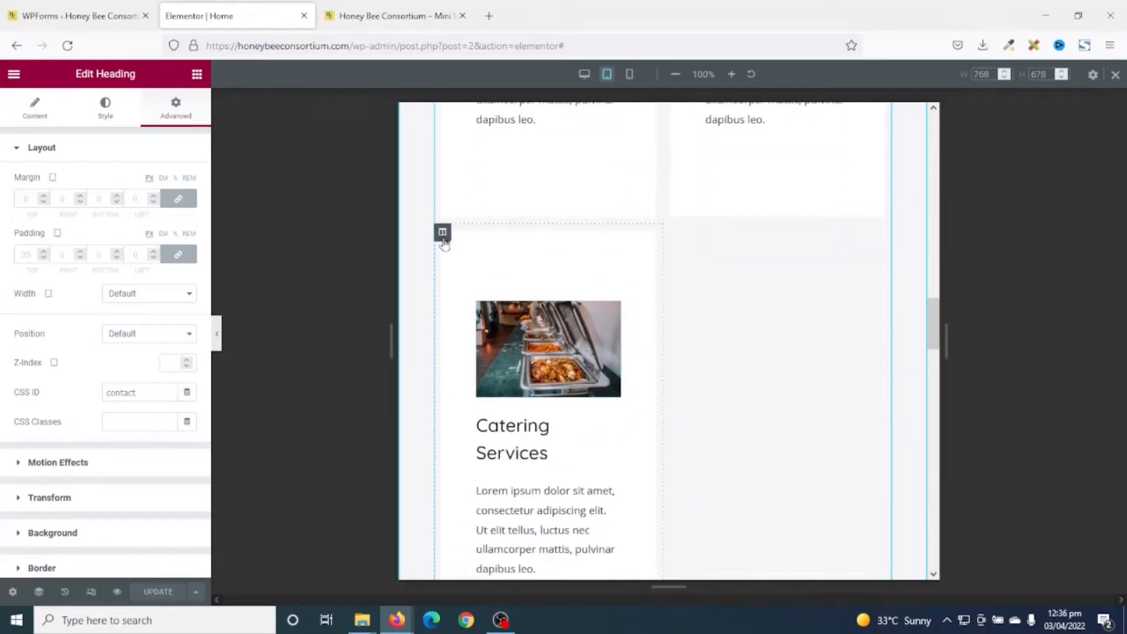
Set the Catering Services column's tablet Column Width to 100%.
left_click(442, 232)
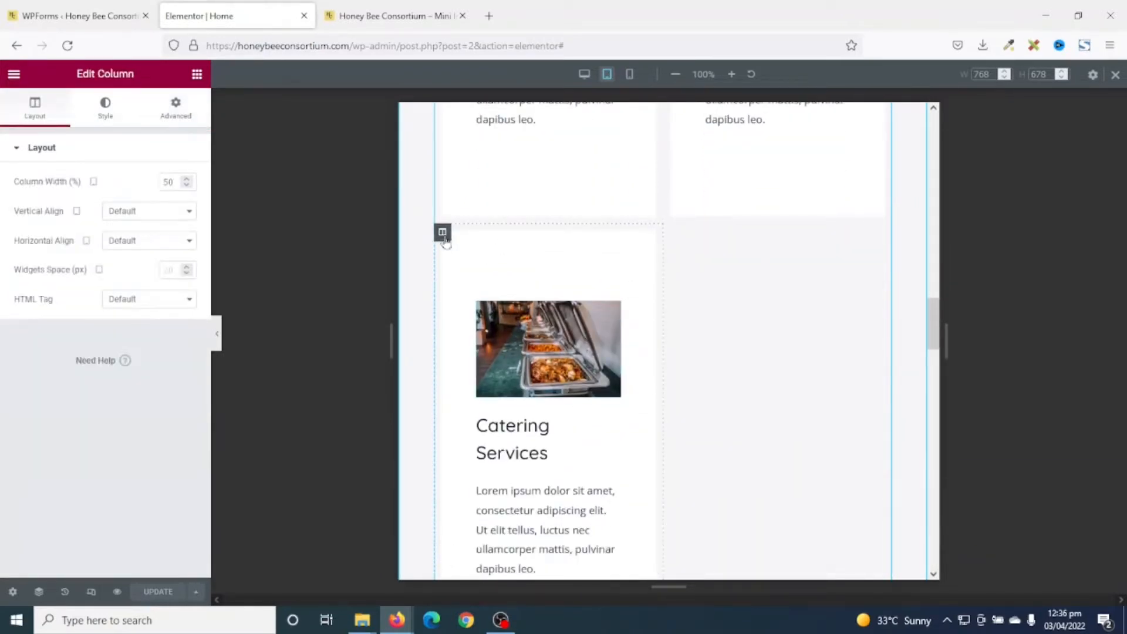
left_click(157, 183)
type("100")
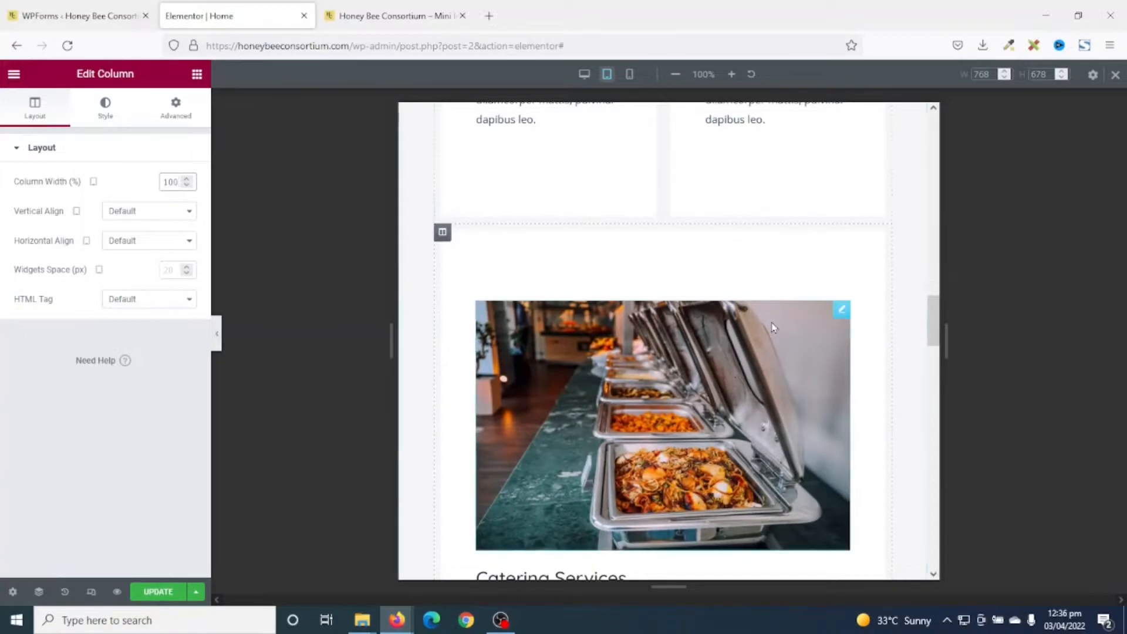
scroll(876, 288, "up", 4)
scroll(878, 289, "down", 7)
scroll(879, 290, "down", 8)
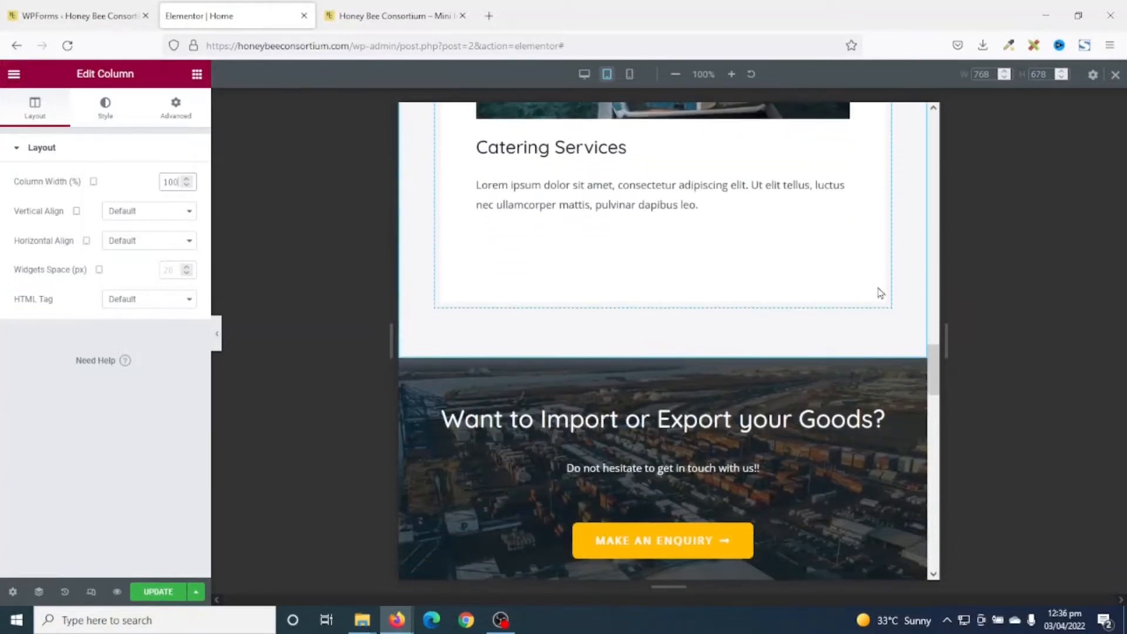
scroll(728, 291, "down", 6)
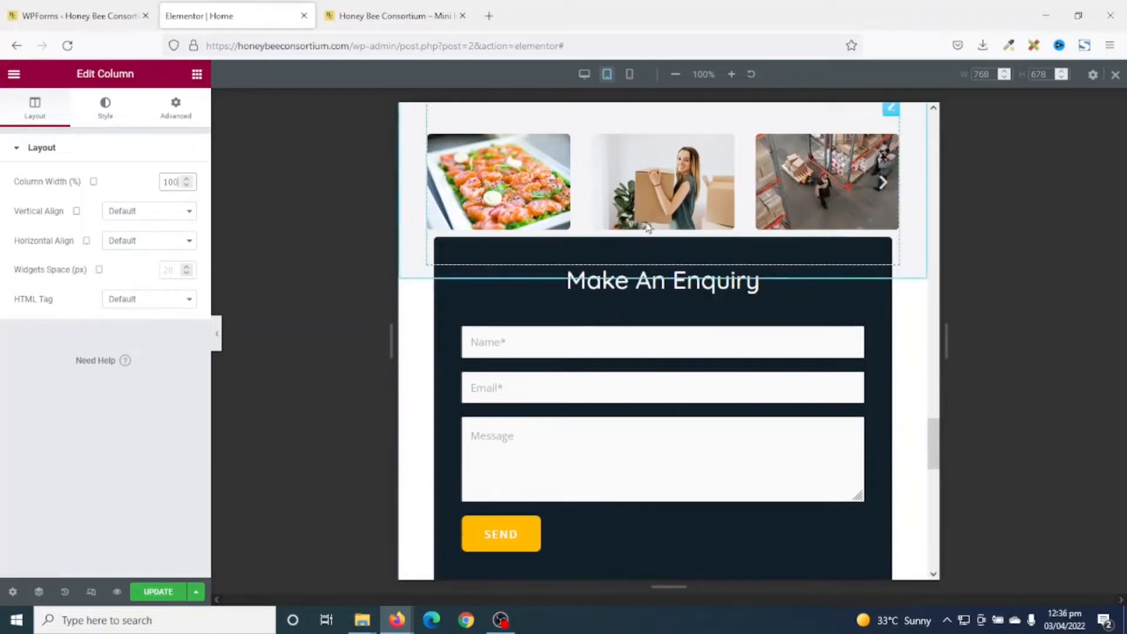
scroll(698, 396, "up", 2)
scroll(697, 395, "down", 2)
scroll(675, 337, "up", 4)
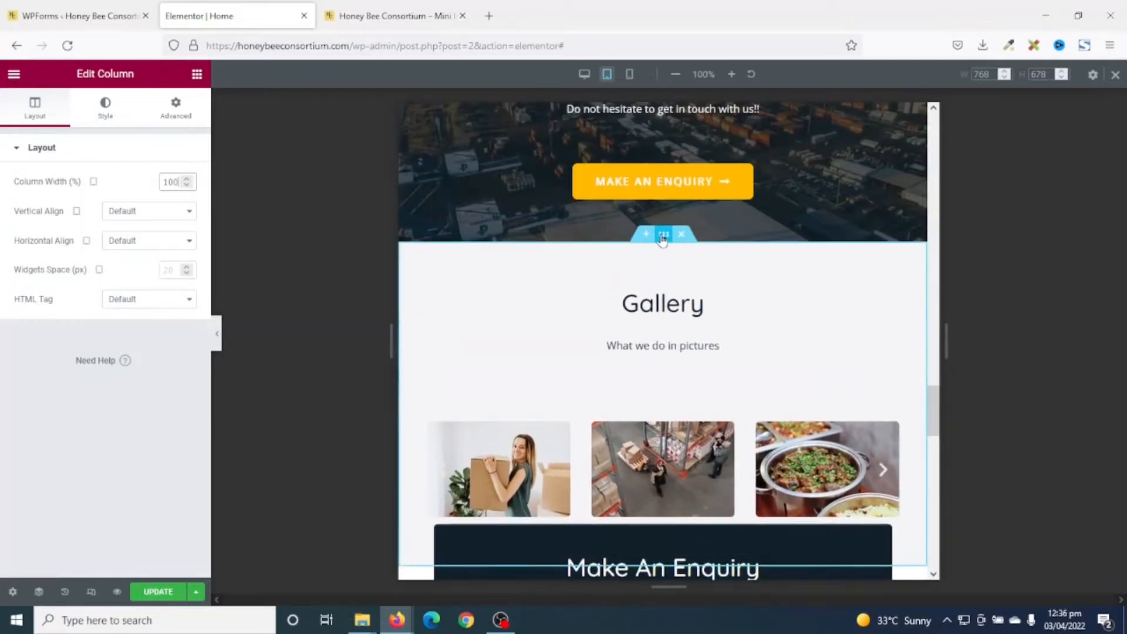
Set the Gallery section's tablet Padding Bottom to 100 in the Advanced tab.
left_click(663, 236)
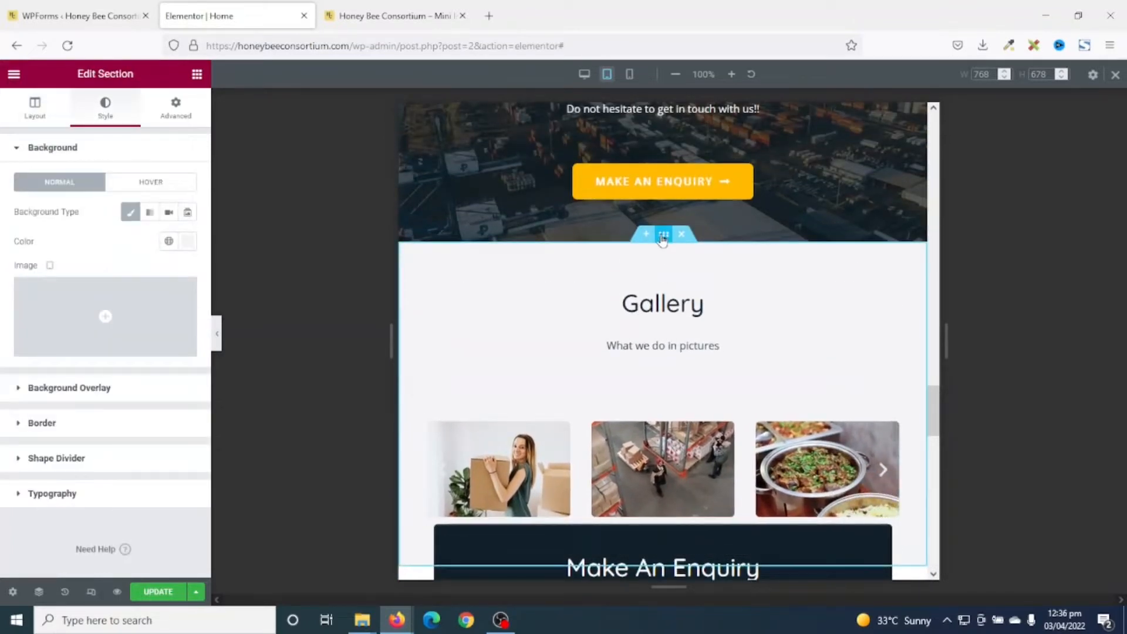
left_click(176, 109)
double_click(99, 254)
scroll(147, 282, "down", 1)
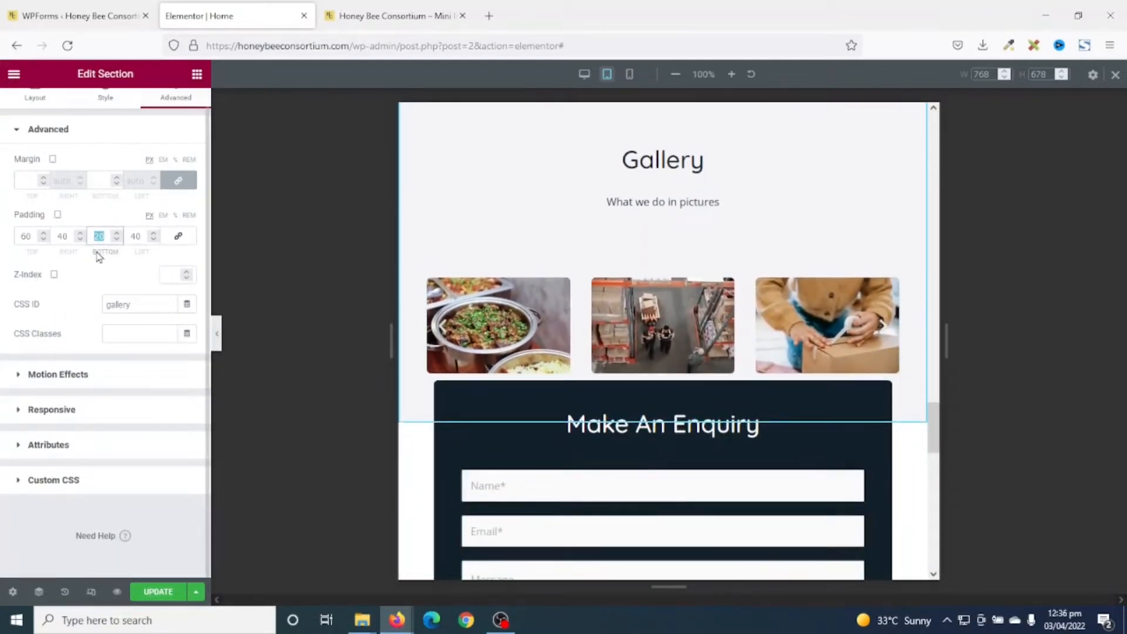
type("100")
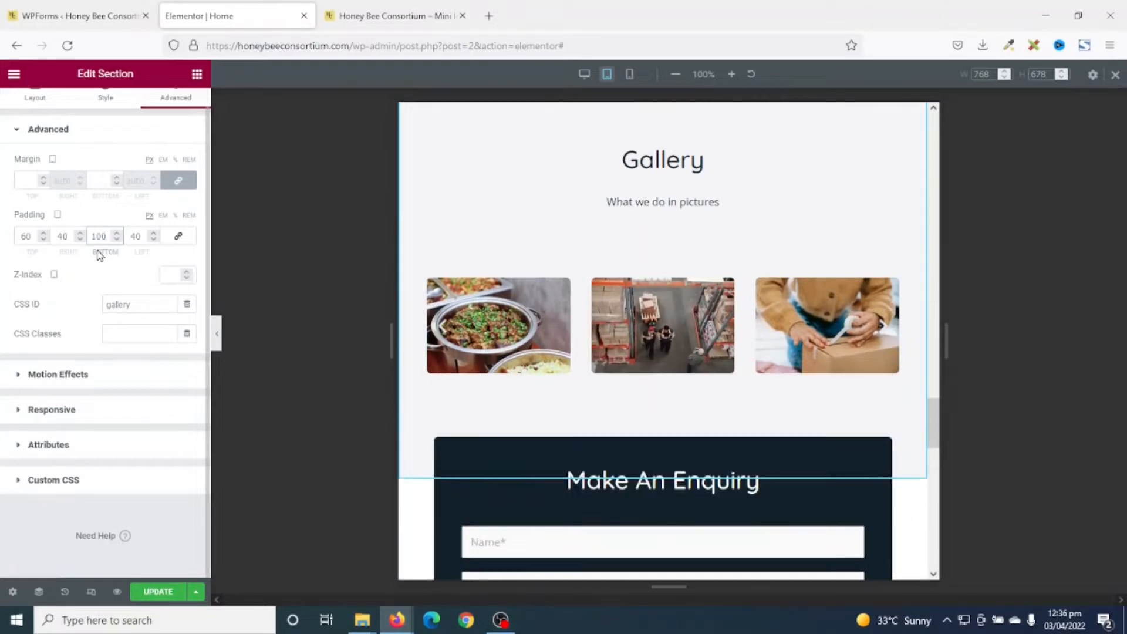
scroll(916, 398, "down", 1)
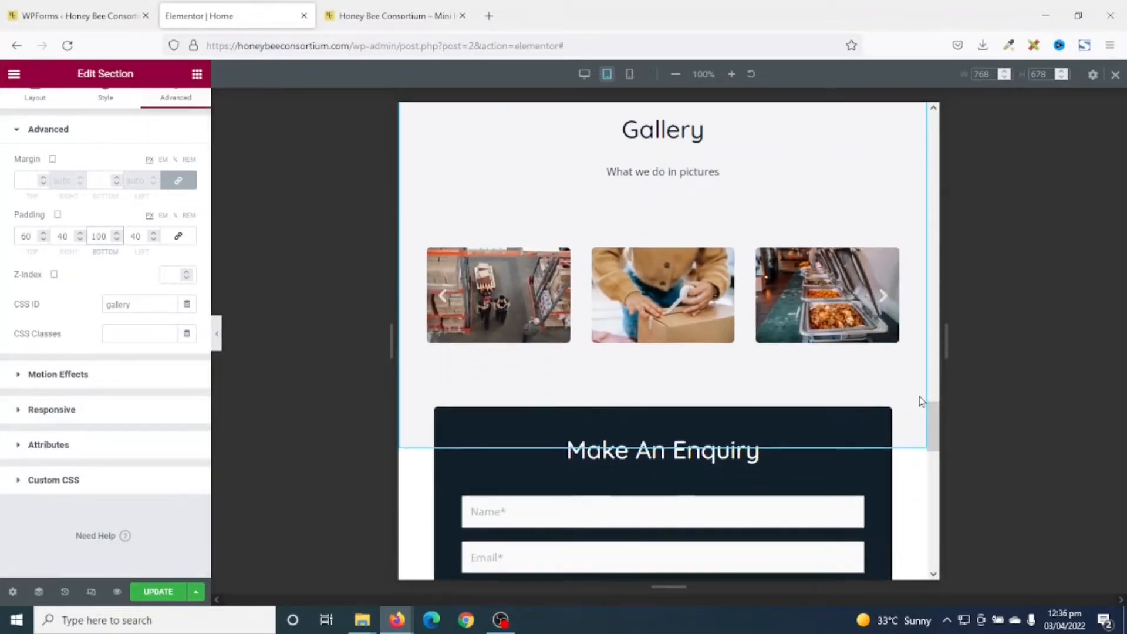
scroll(920, 401, "down", 10)
scroll(921, 392, "up", 5)
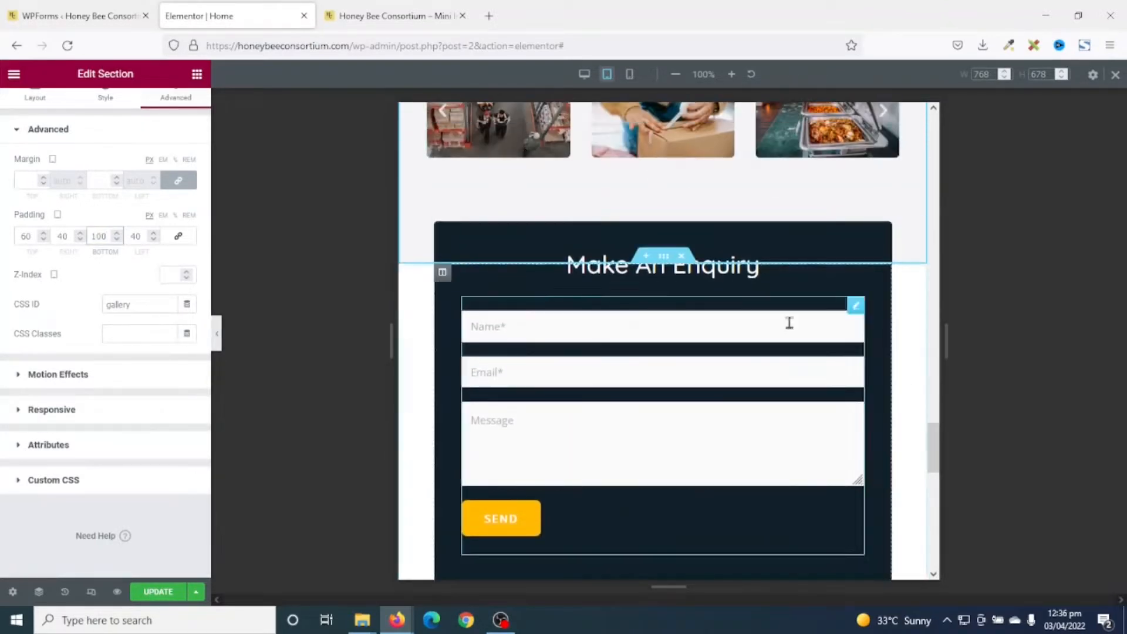
scroll(569, 377, "down", 7)
scroll(596, 381, "up", 15)
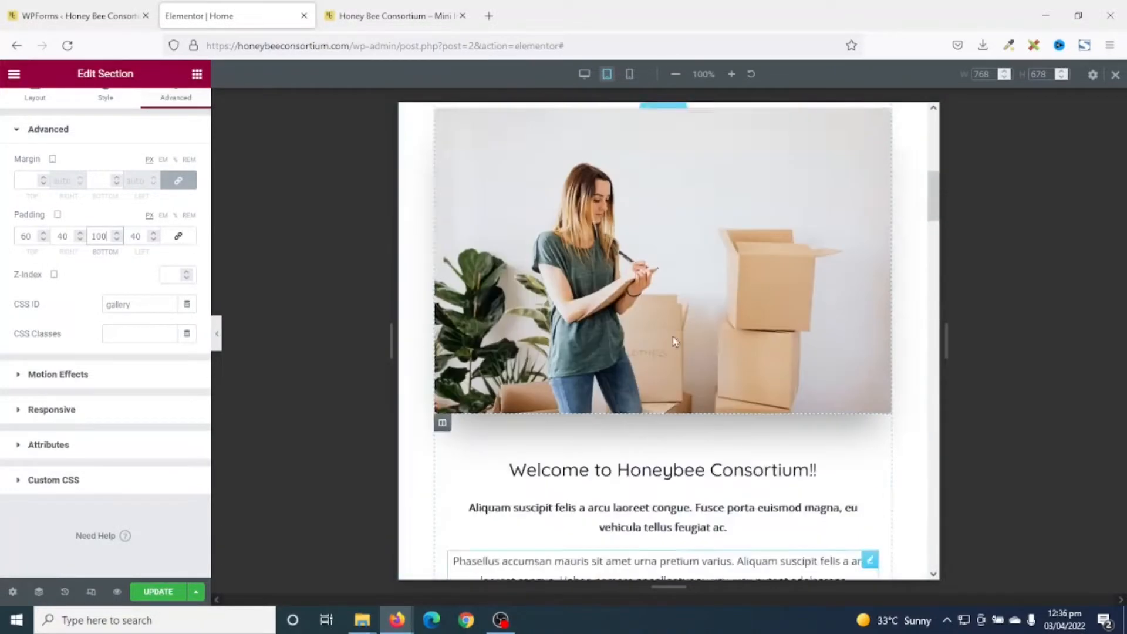
scroll(674, 342, "up", 5)
Preview the Home page at 360-wide mobile size and review the stacked sections from hero to Exports card.
left_click(630, 75)
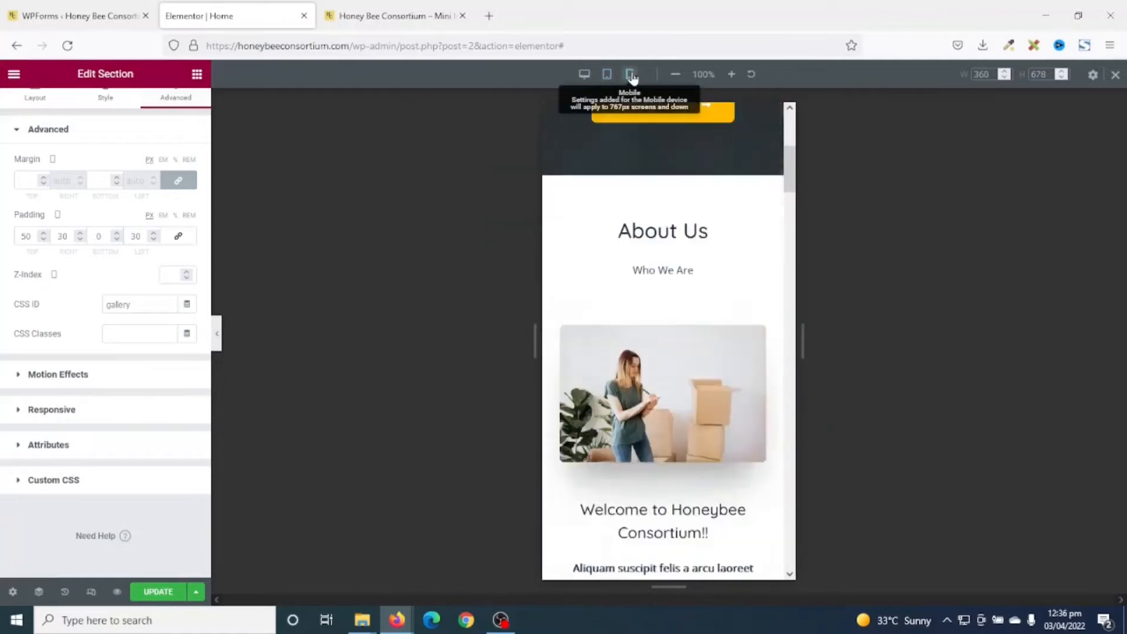
left_click_drag(789, 419, 789, 135)
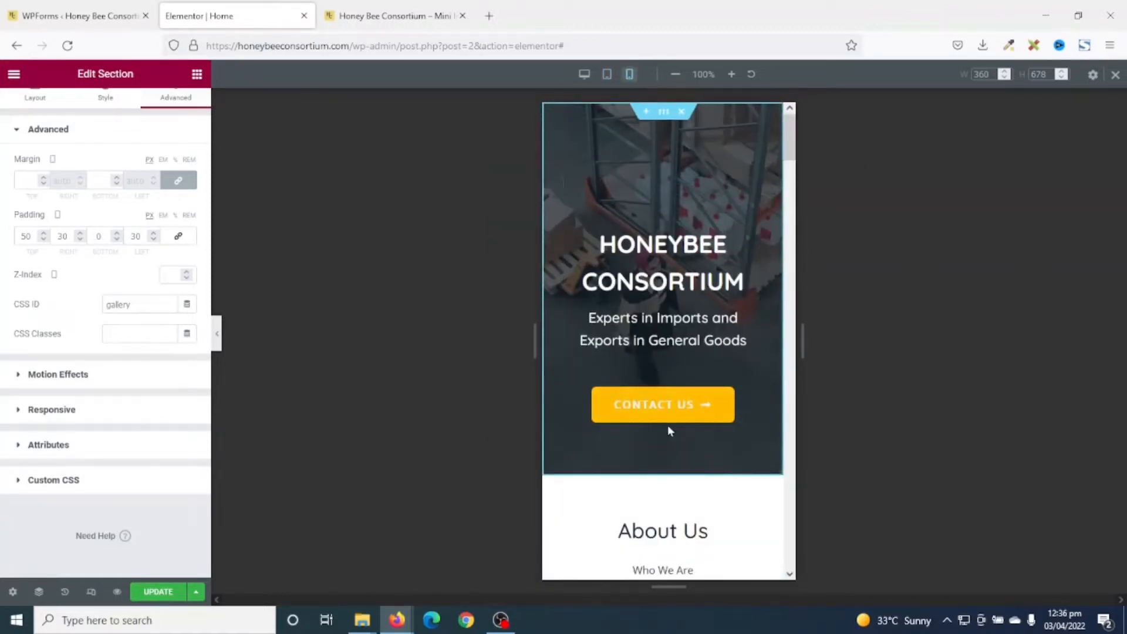
scroll(670, 426, "down", 7)
scroll(670, 426, "down", 10)
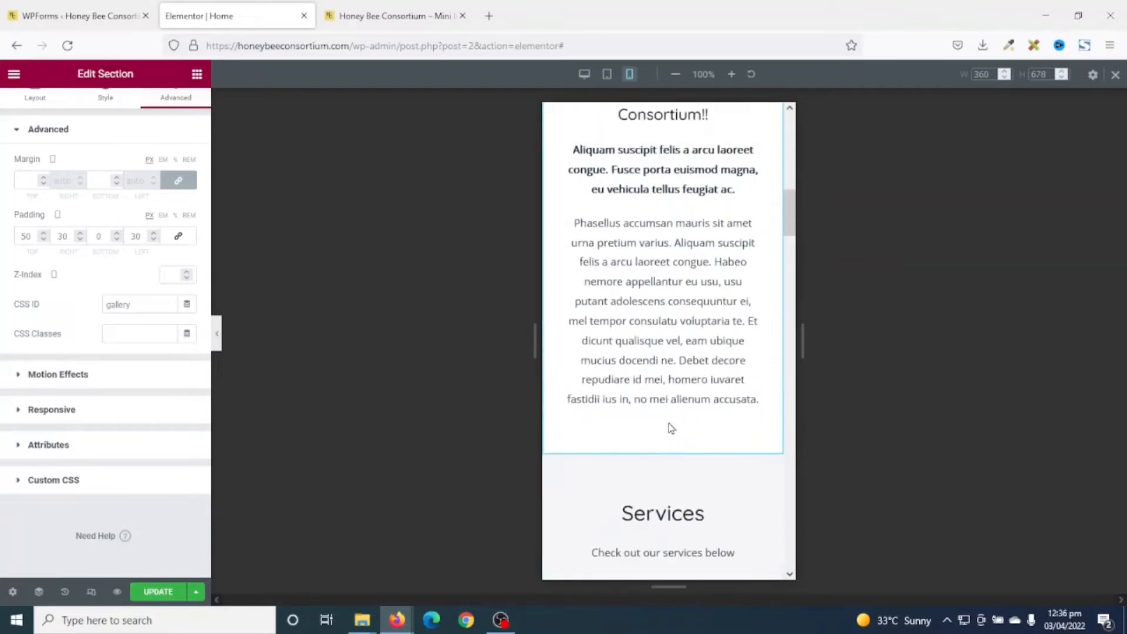
scroll(670, 426, "down", 10)
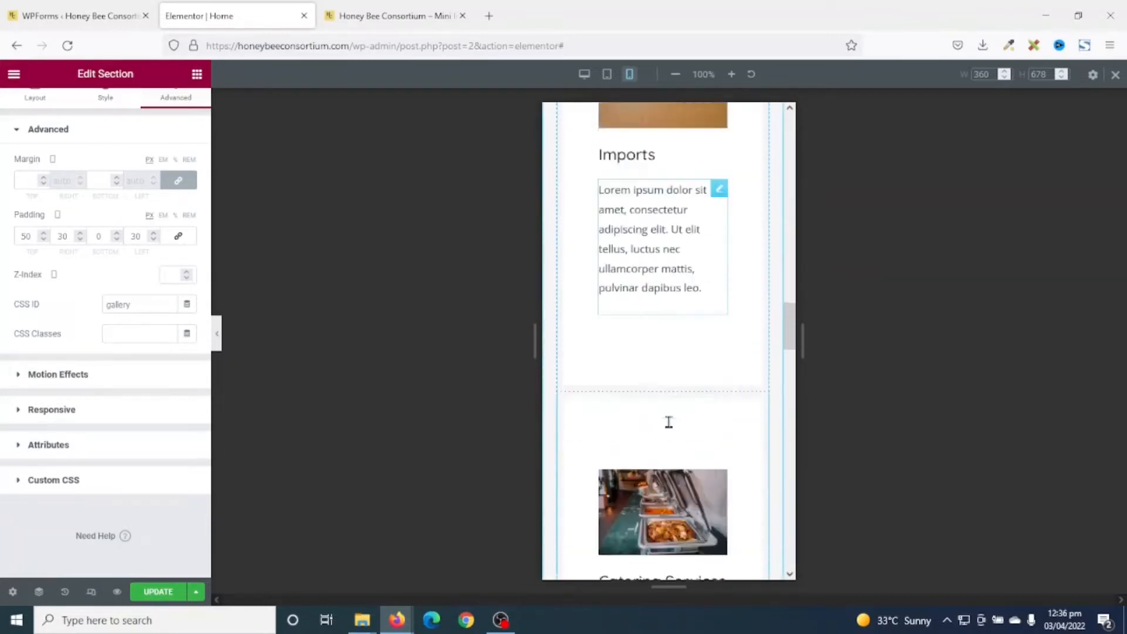
scroll(671, 428, "down", 4)
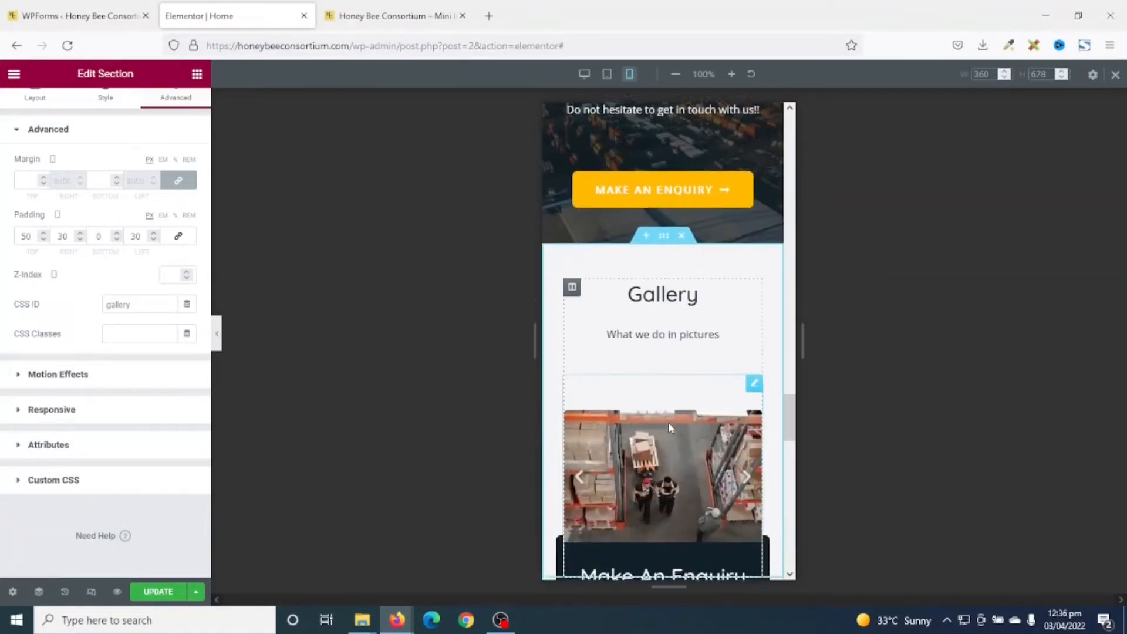
scroll(674, 419, "up", 10)
scroll(674, 414, "up", 15)
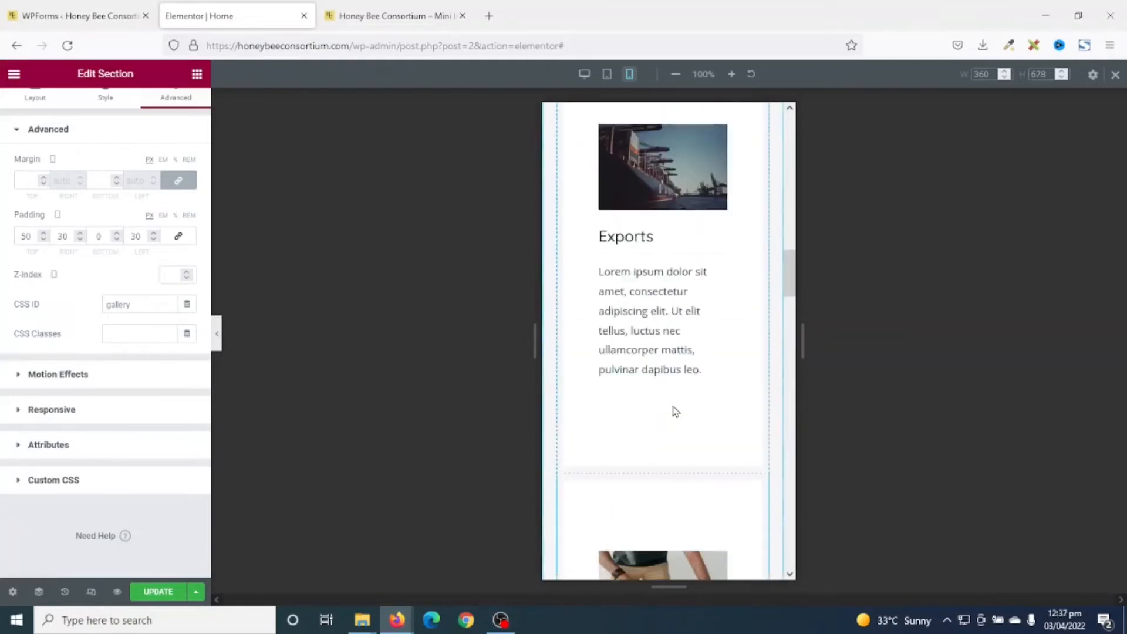
scroll(674, 411, "down", 10)
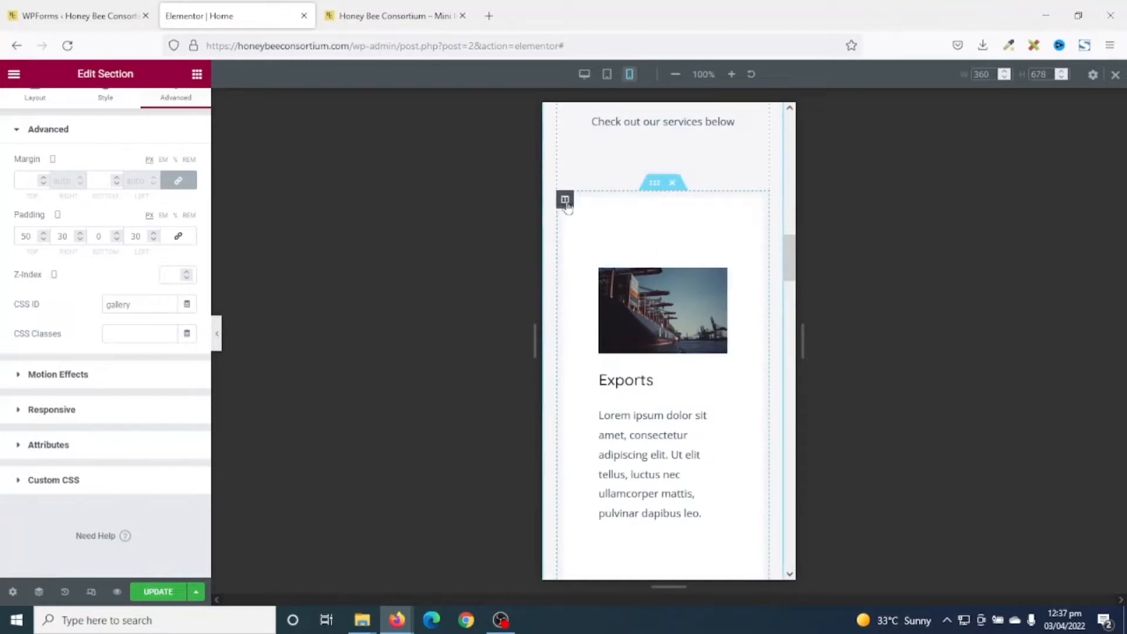
Remove the Exports column's padding in the mobile layout.
left_click(565, 201)
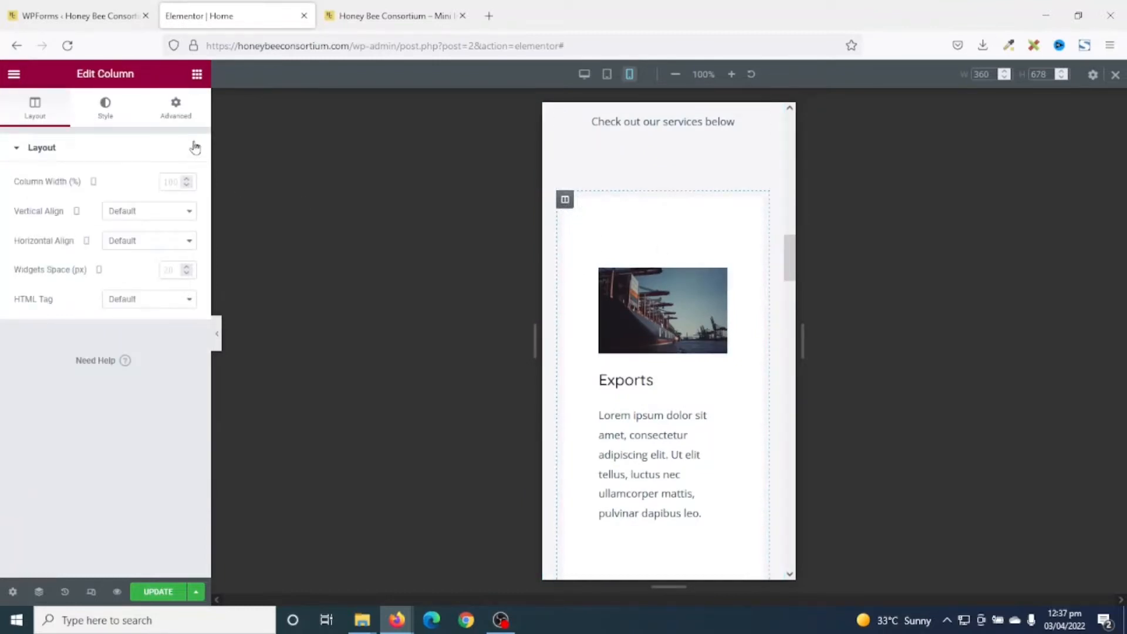
left_click(176, 114)
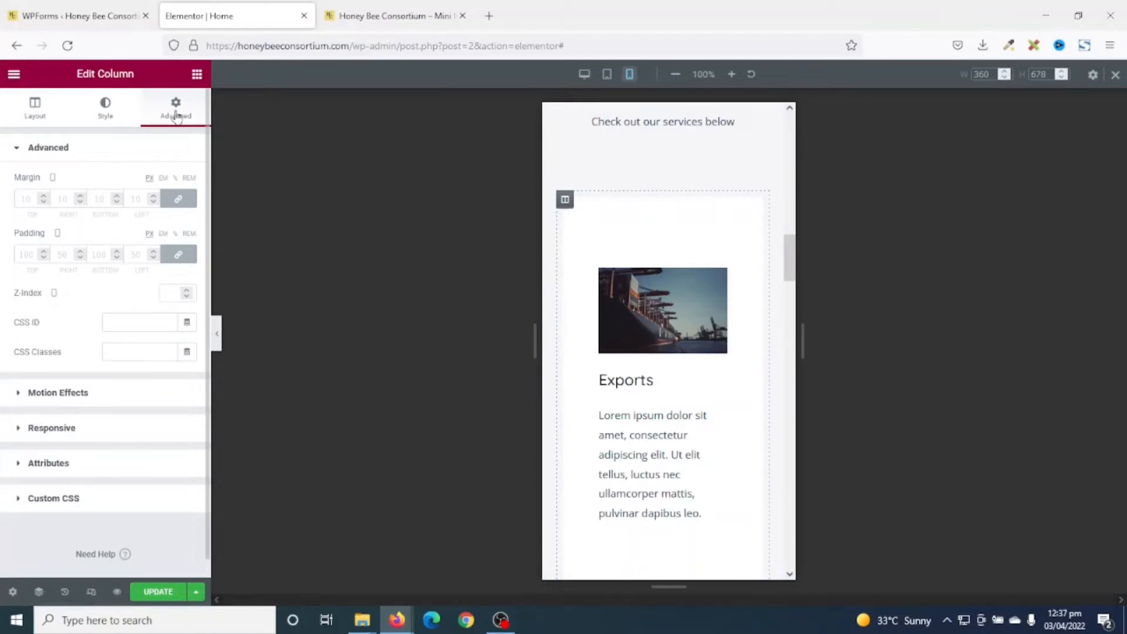
left_click(178, 255)
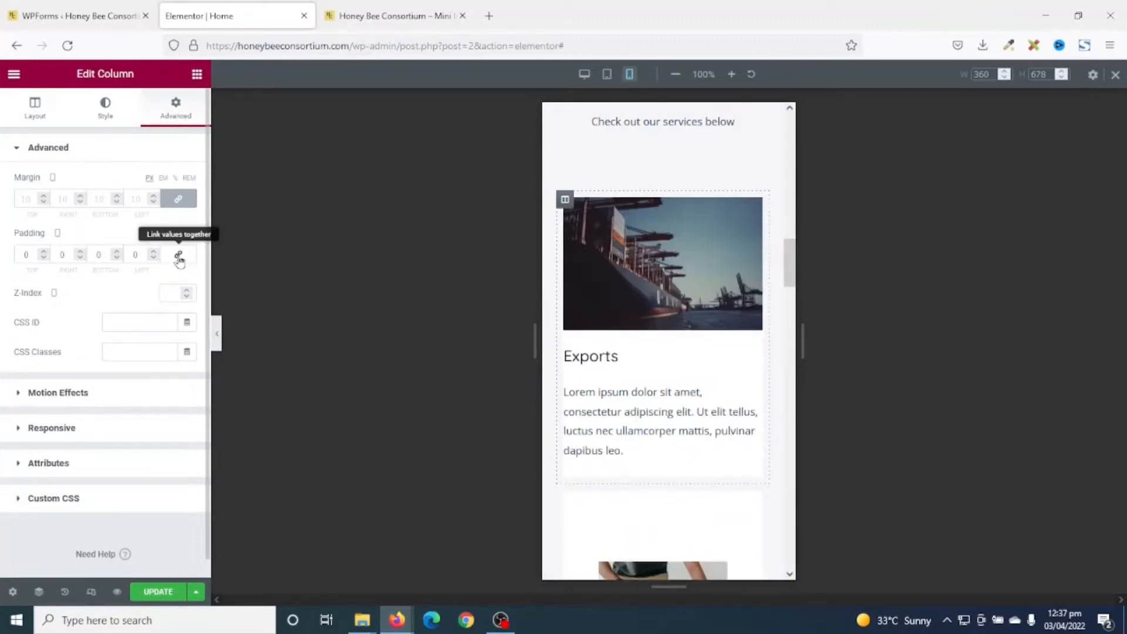
scroll(778, 395, "down", 3)
scroll(779, 392, "up", 1)
scroll(779, 392, "up", 1)
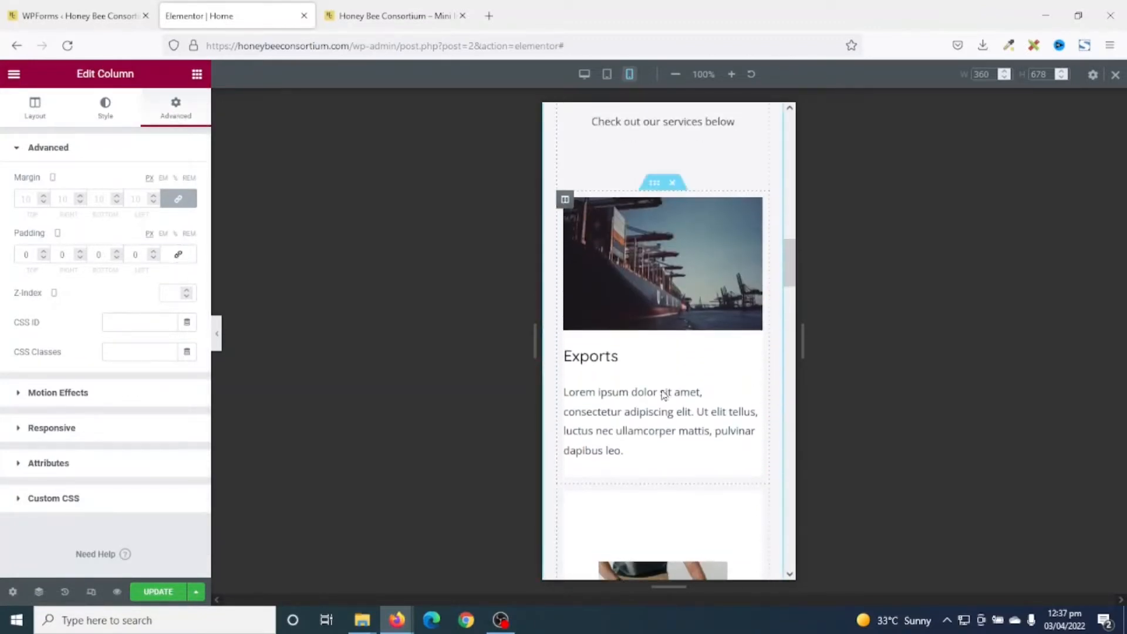
Copy the Exports column and paste its style onto the Imports and Catering Services columns.
right_click(566, 202)
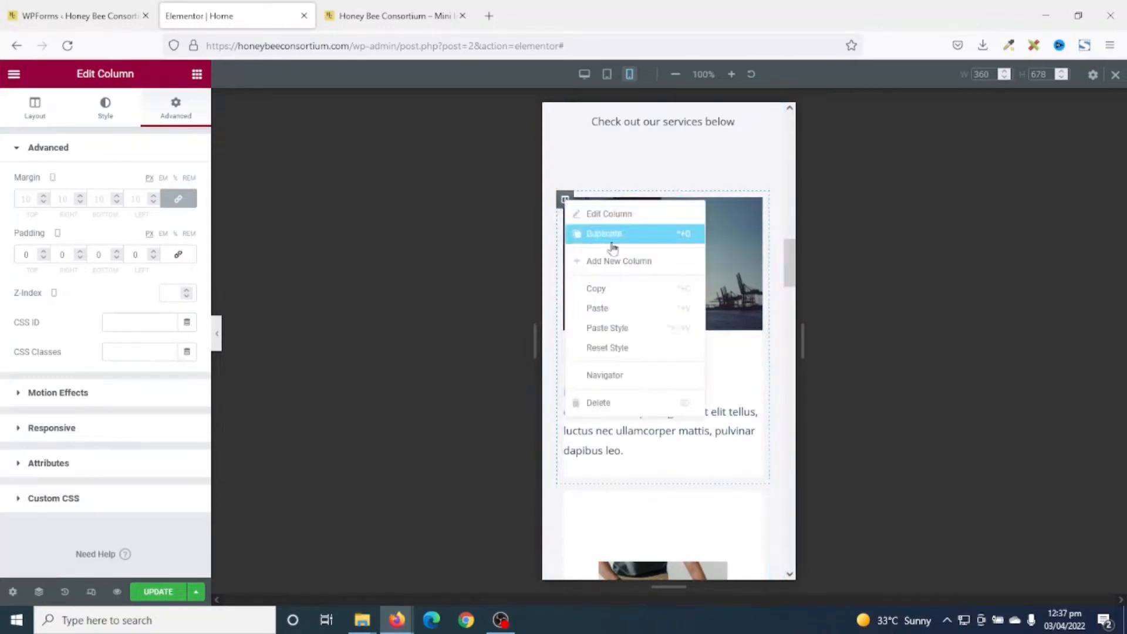
left_click(611, 288)
scroll(611, 296, "down", 3)
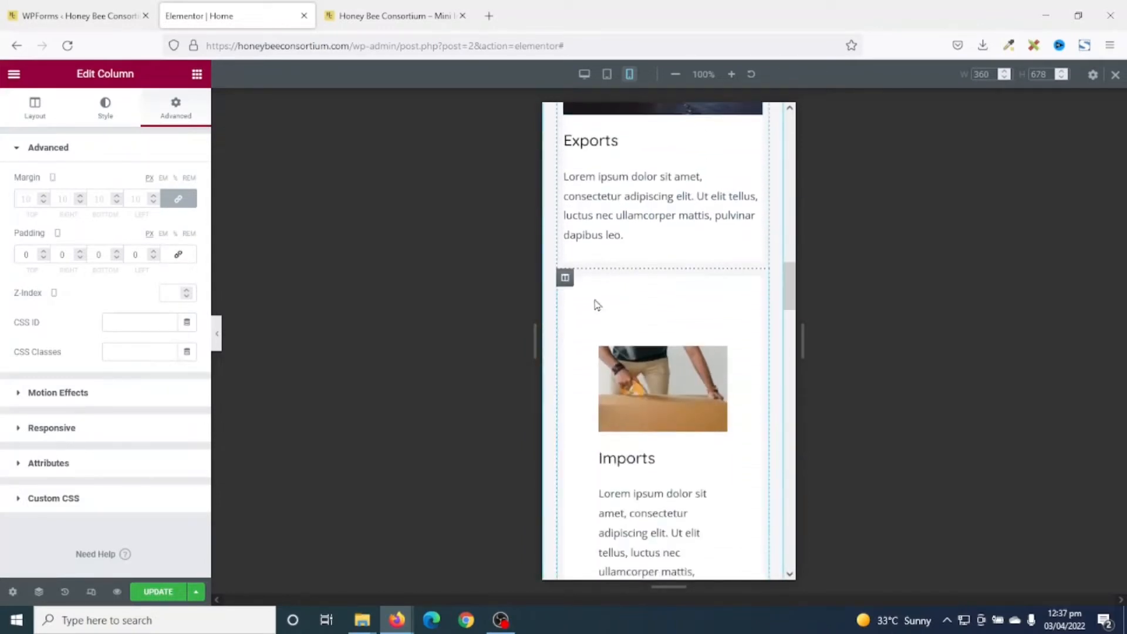
right_click(565, 282)
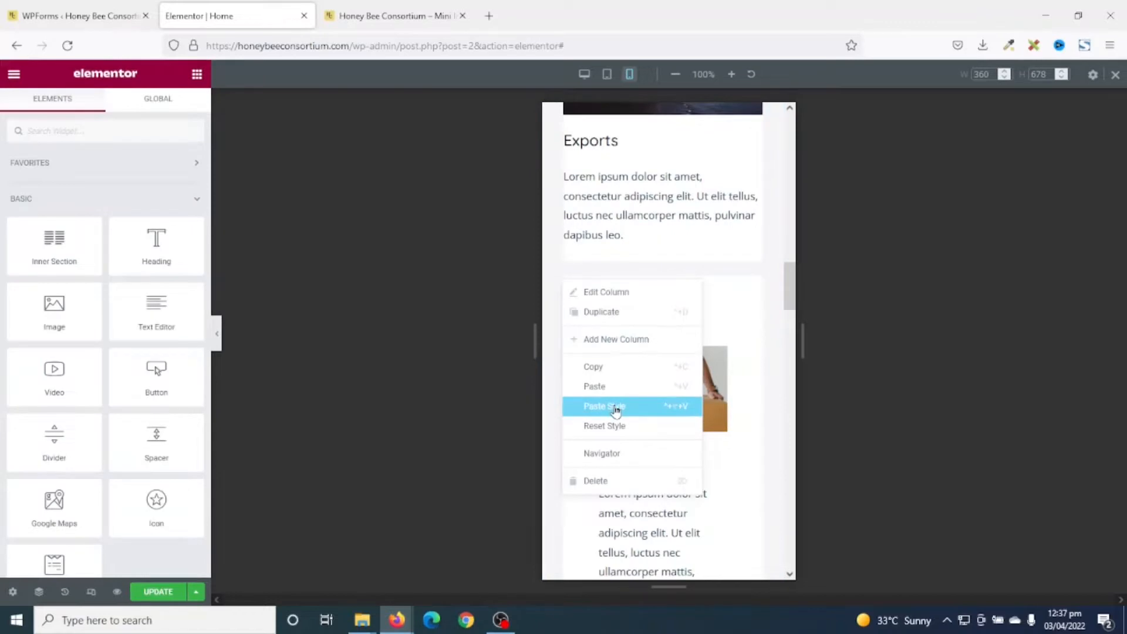
left_click(617, 405)
scroll(621, 408, "down", 5)
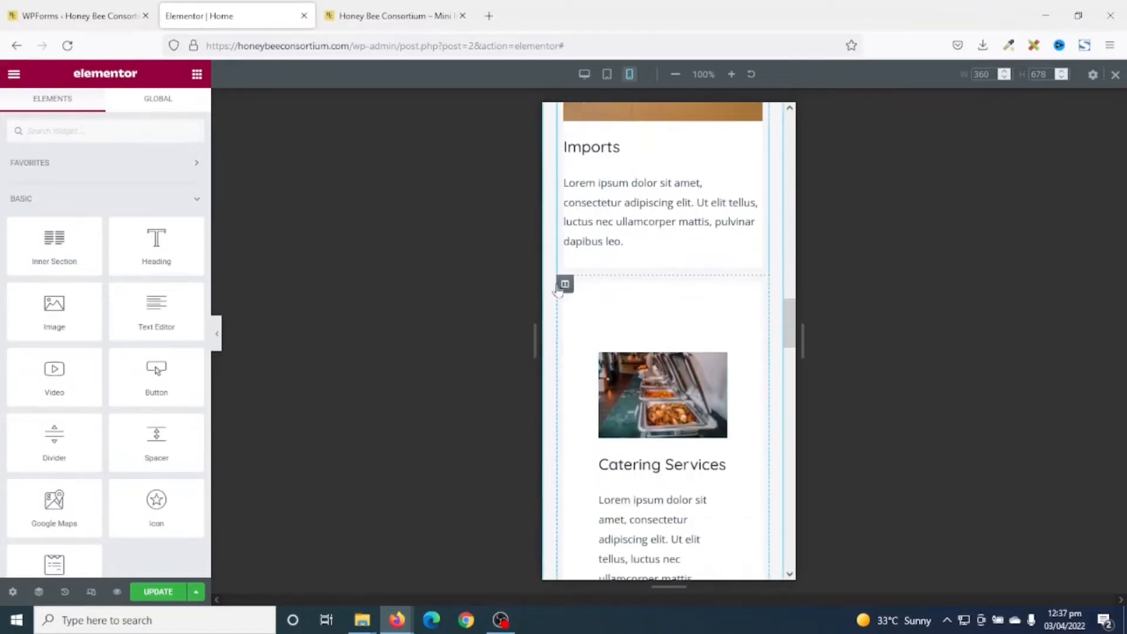
right_click(564, 284)
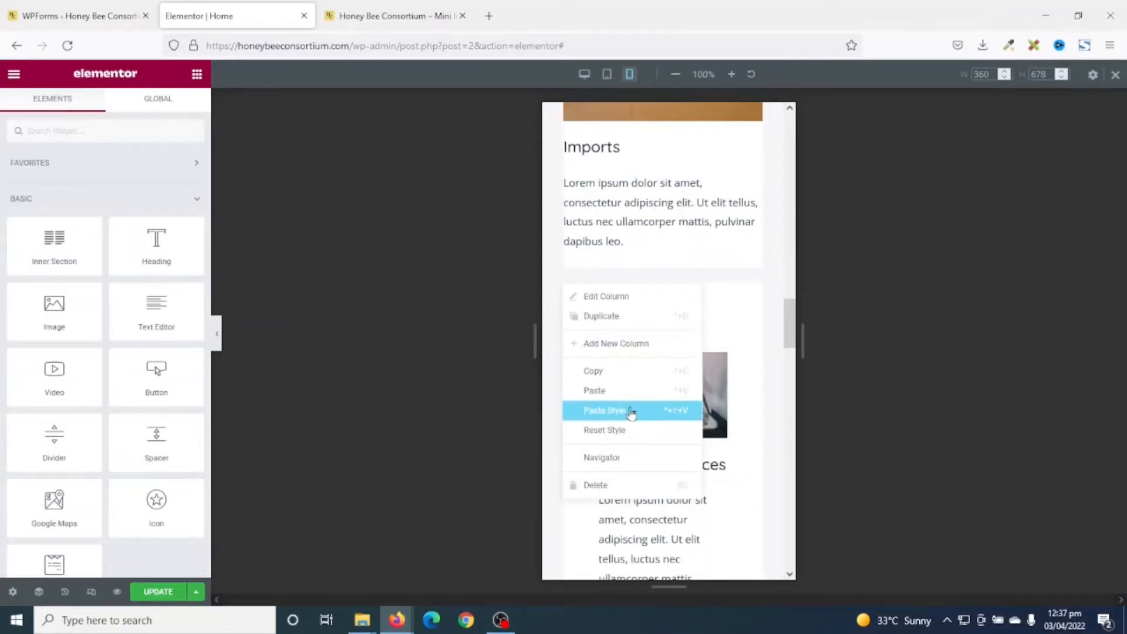
left_click(631, 412)
scroll(715, 320, "up", 5)
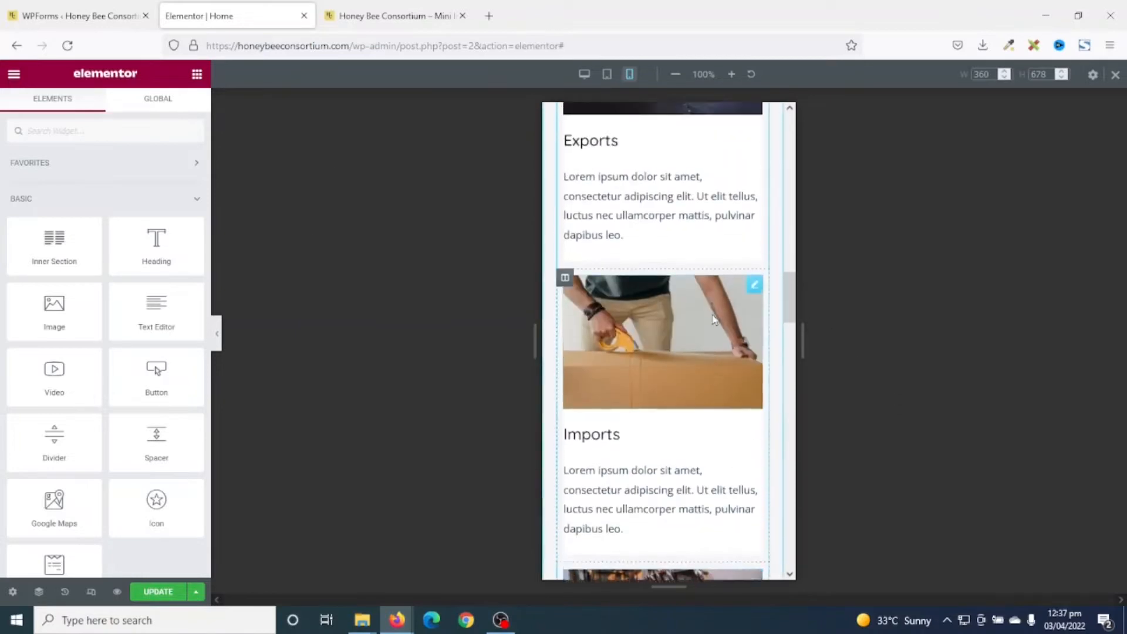
scroll(715, 320, "up", 3)
scroll(716, 427, "down", 5)
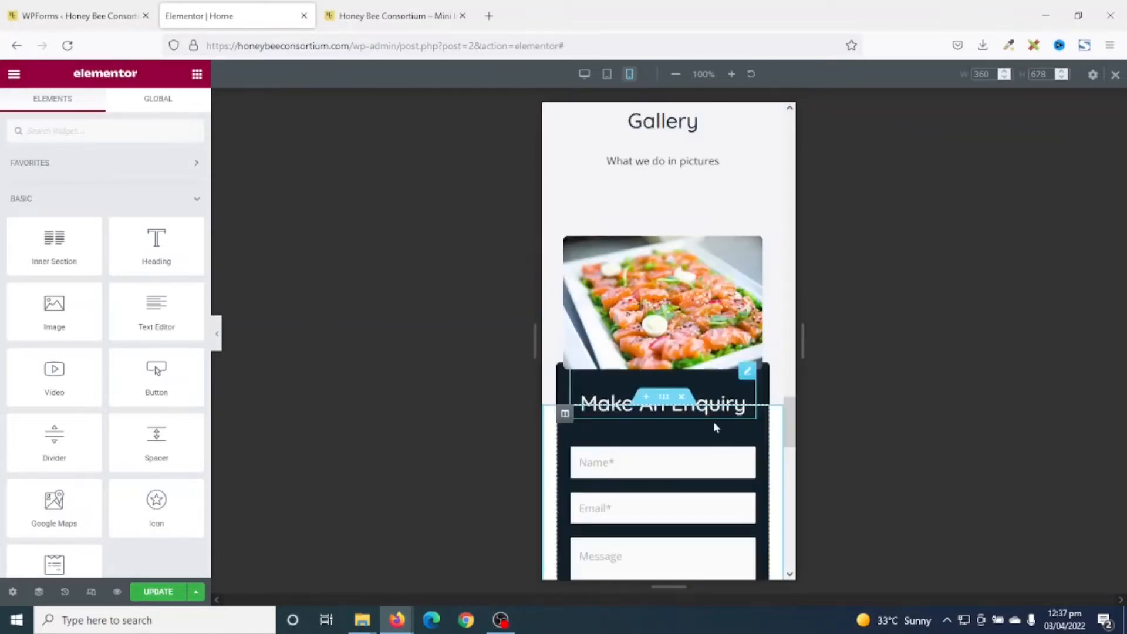
scroll(685, 390, "up", 3)
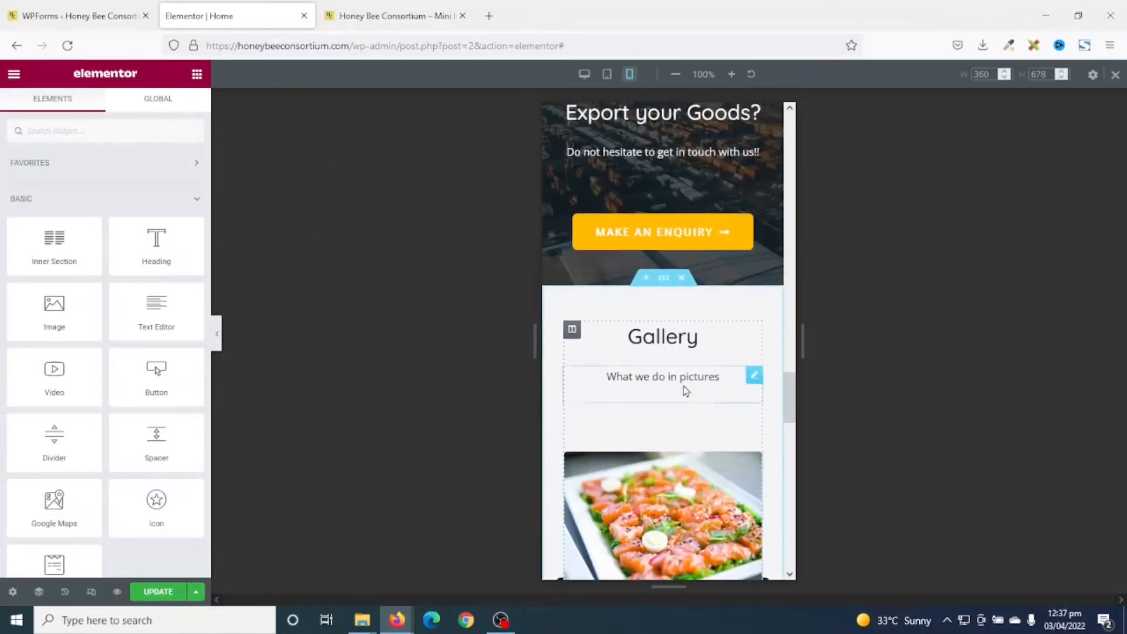
Give the Gallery section a mobile bottom padding of 80, separating it from Make An Enquiry.
left_click(664, 278)
scroll(690, 323, "down", 2)
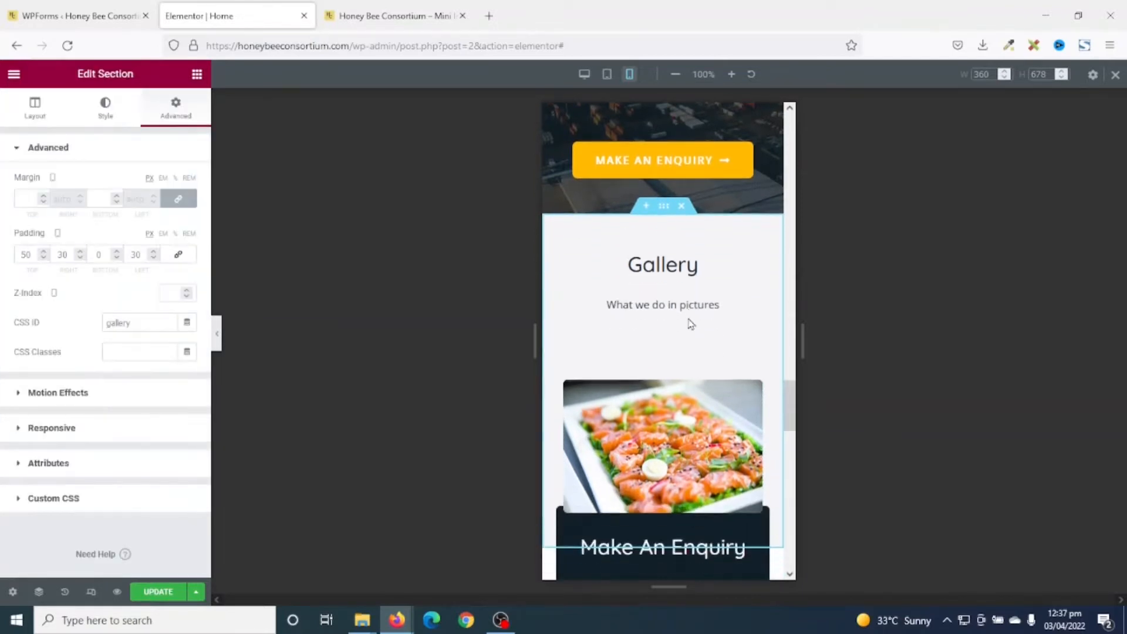
scroll(664, 321, "down", 1)
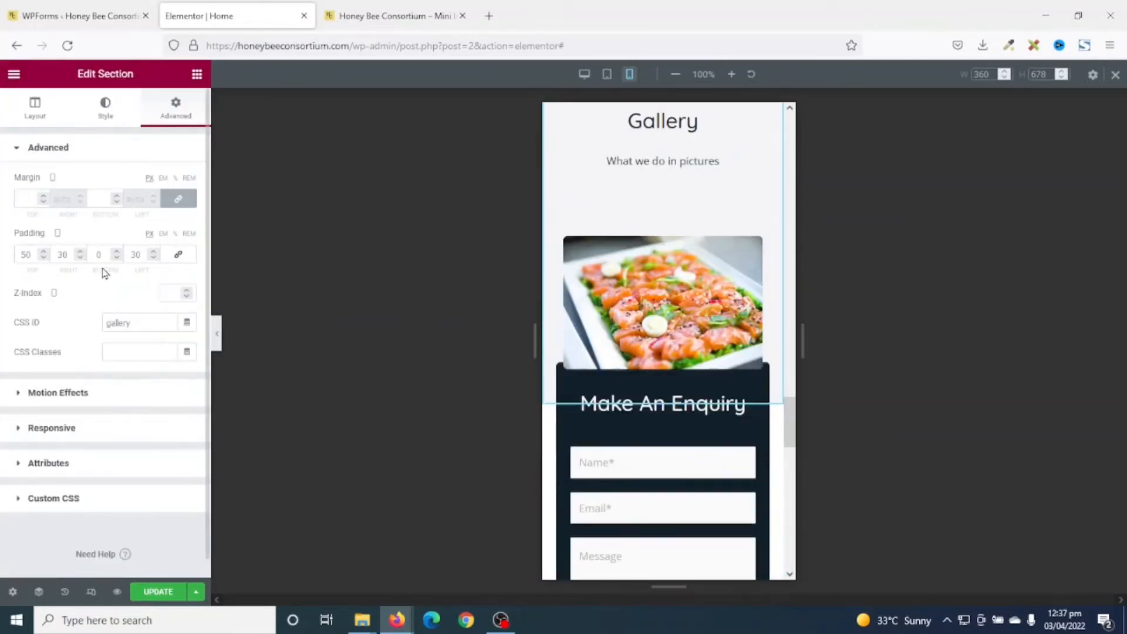
double_click(93, 258)
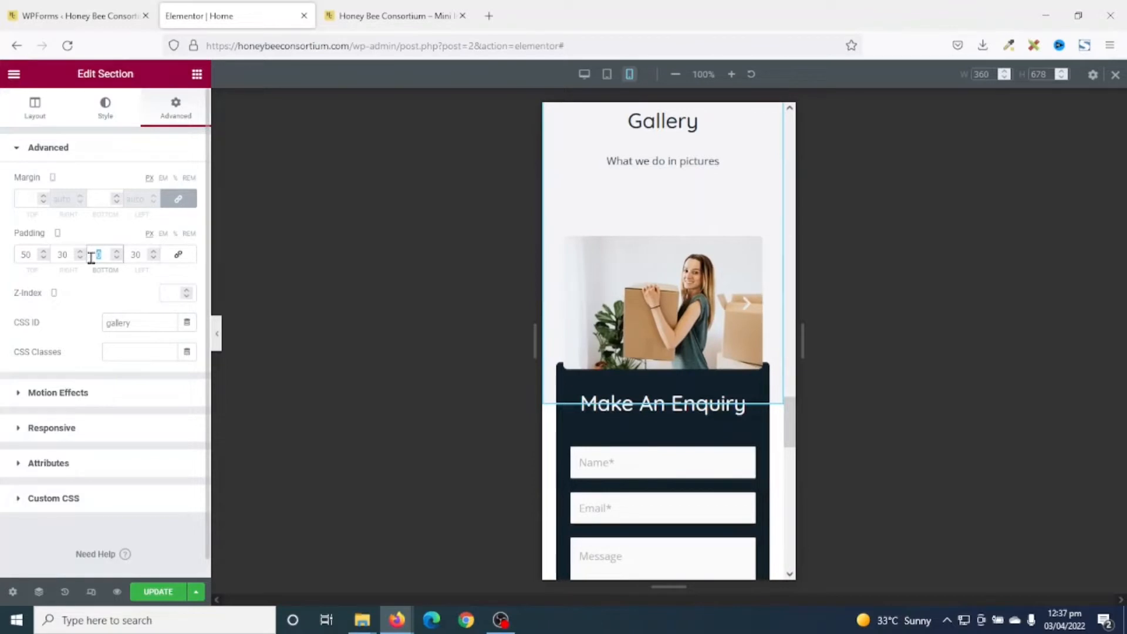
type("80")
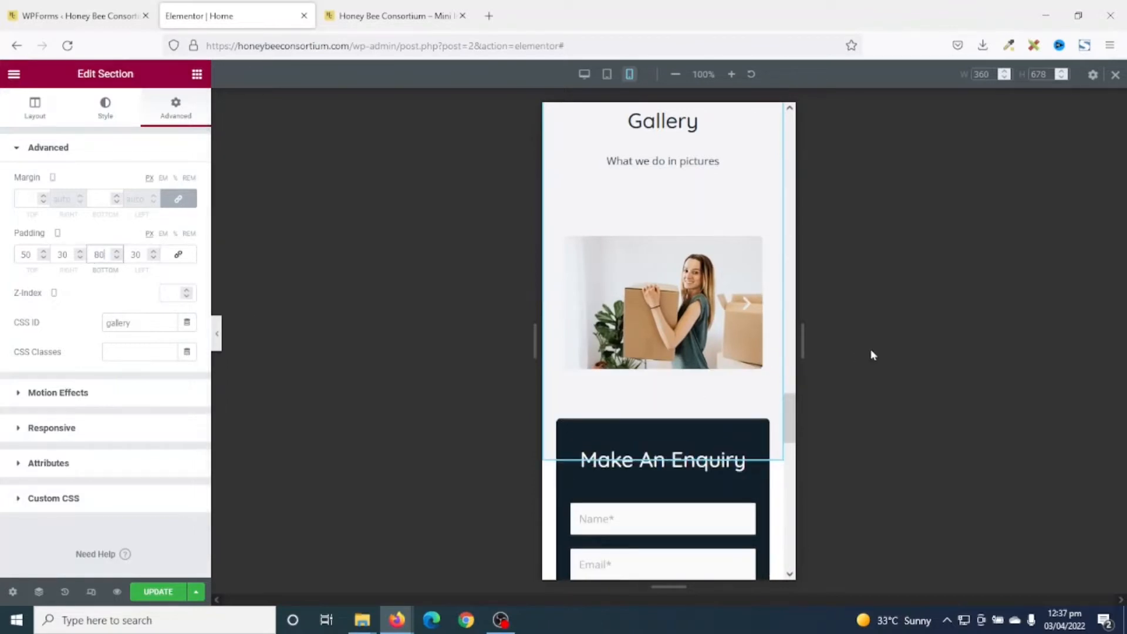
scroll(732, 378, "down", 4)
scroll(723, 387, "down", 4)
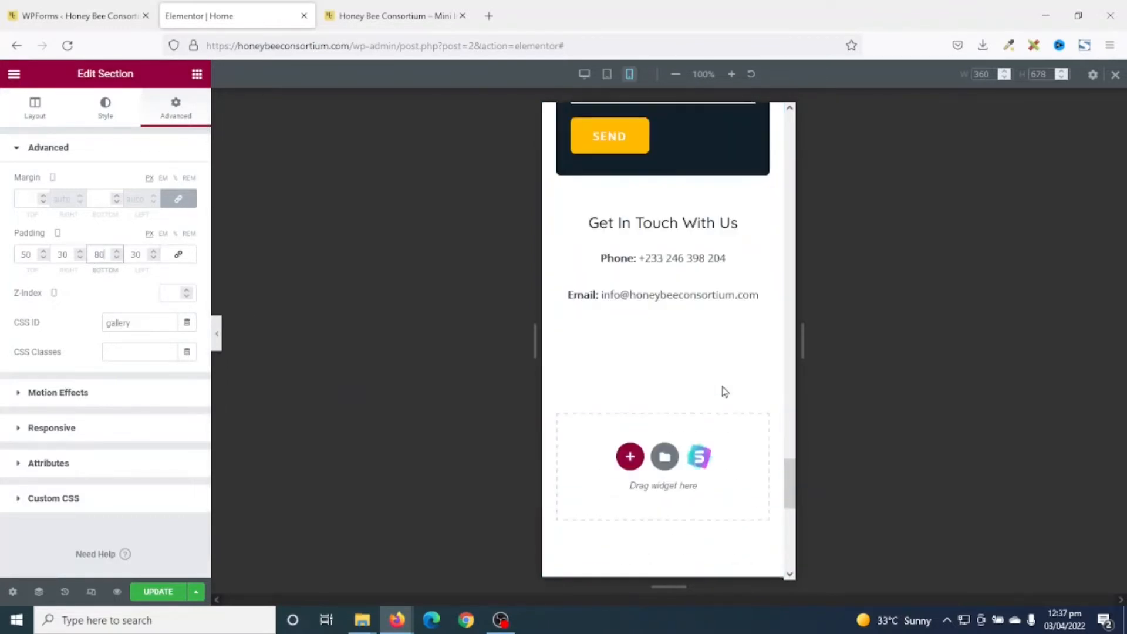
scroll(723, 385, "down", 8)
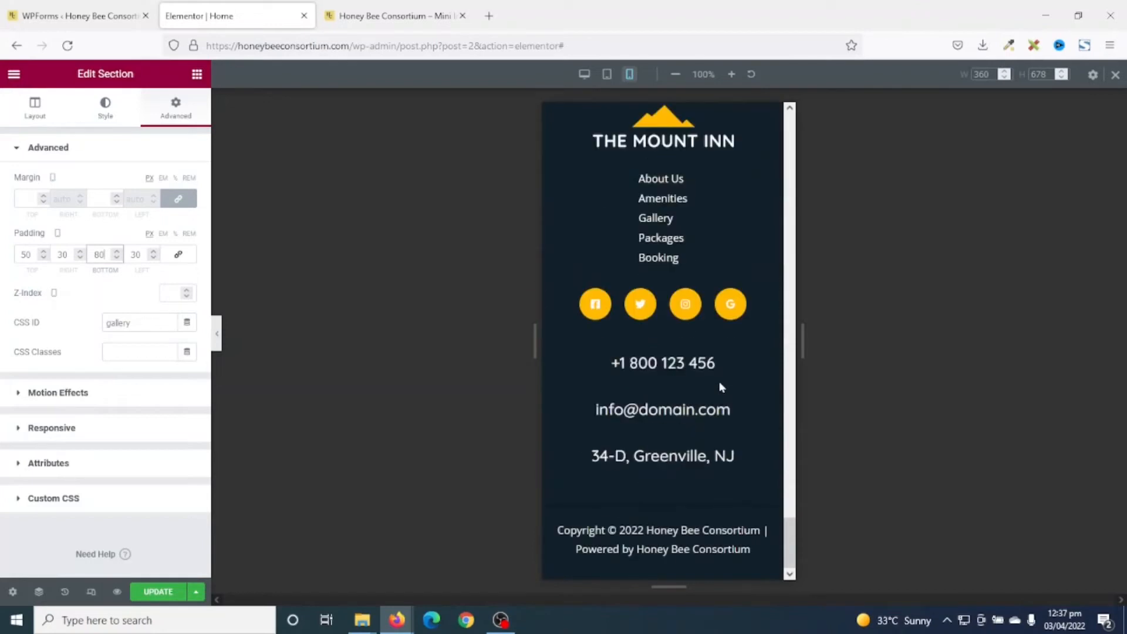
scroll(722, 386, "up", 12)
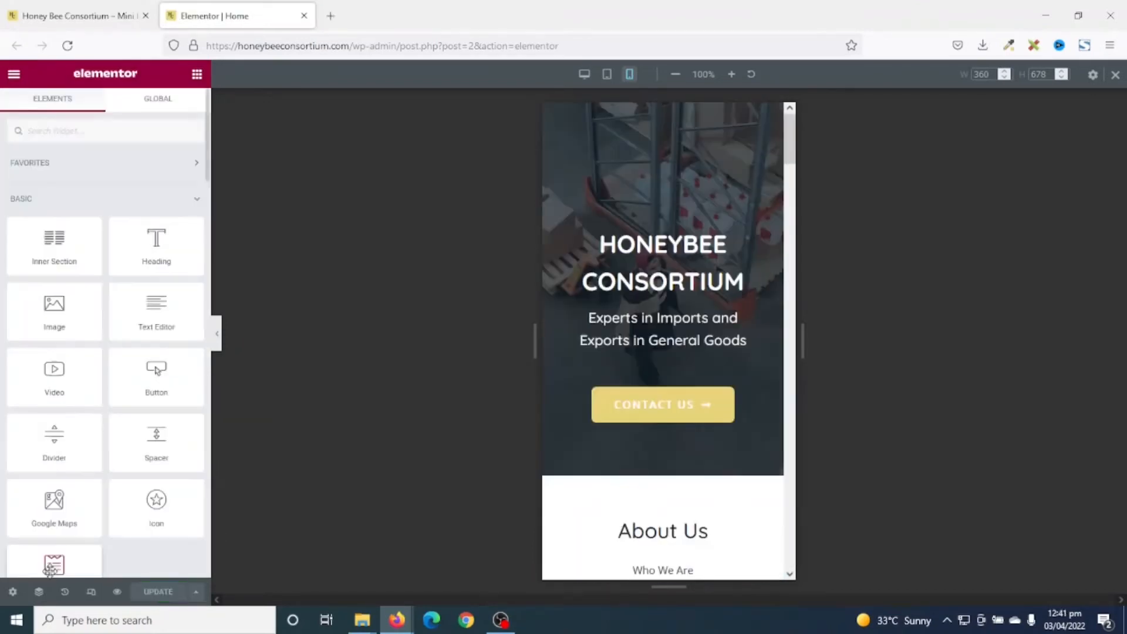
Verify Contact Us links to #contact and reaches the enquiry form, then return to desktop and Update.
left_click(657, 409)
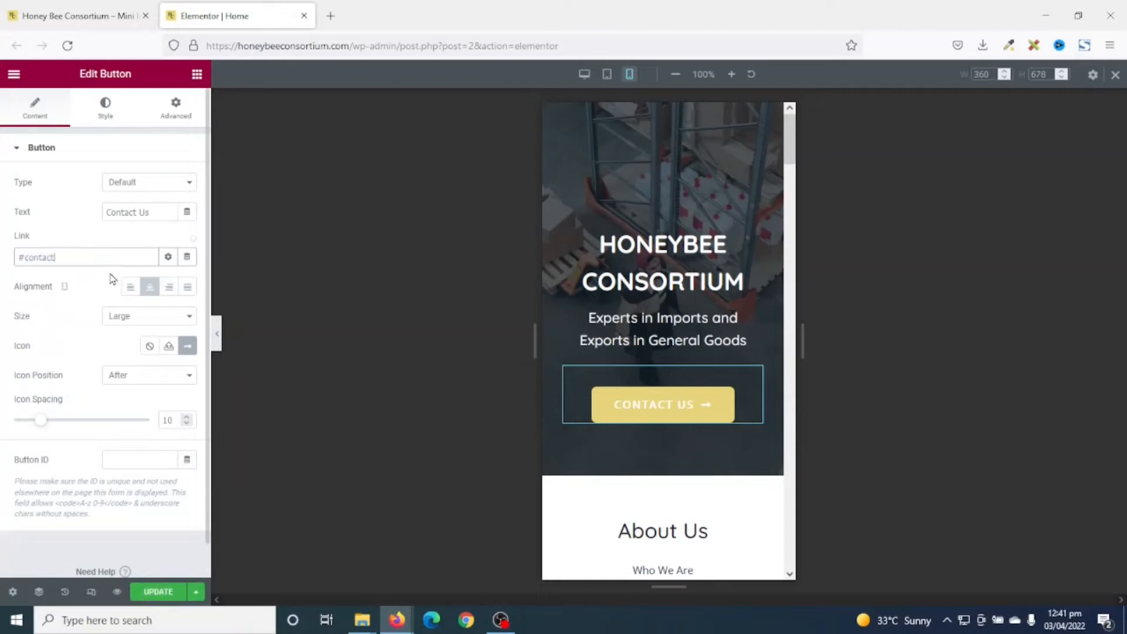
left_click(664, 406)
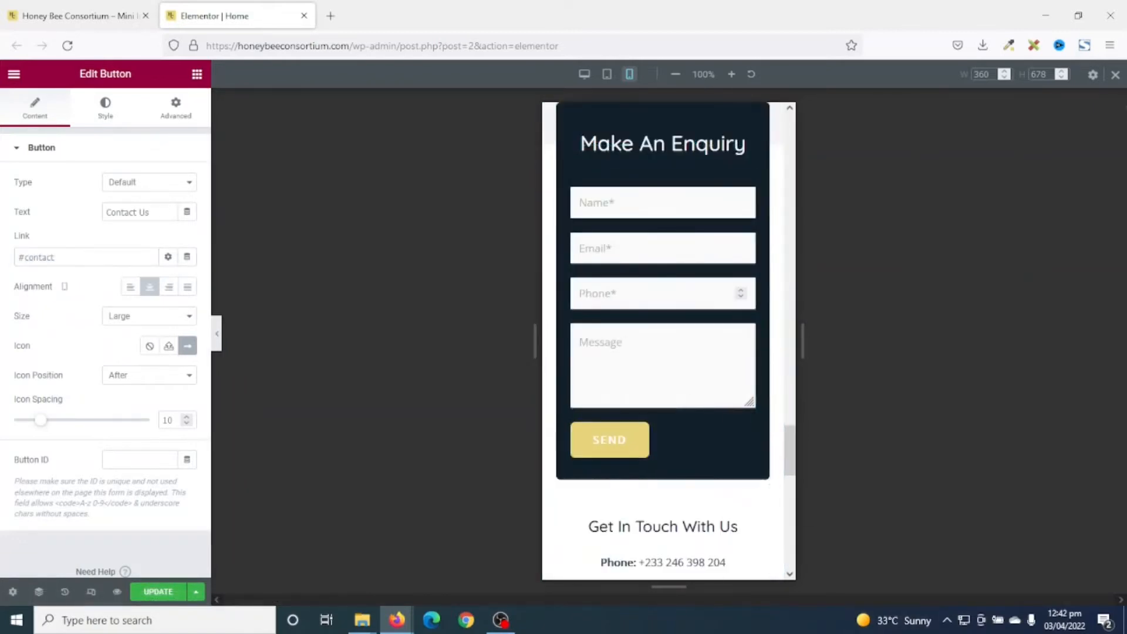
left_click(1115, 75)
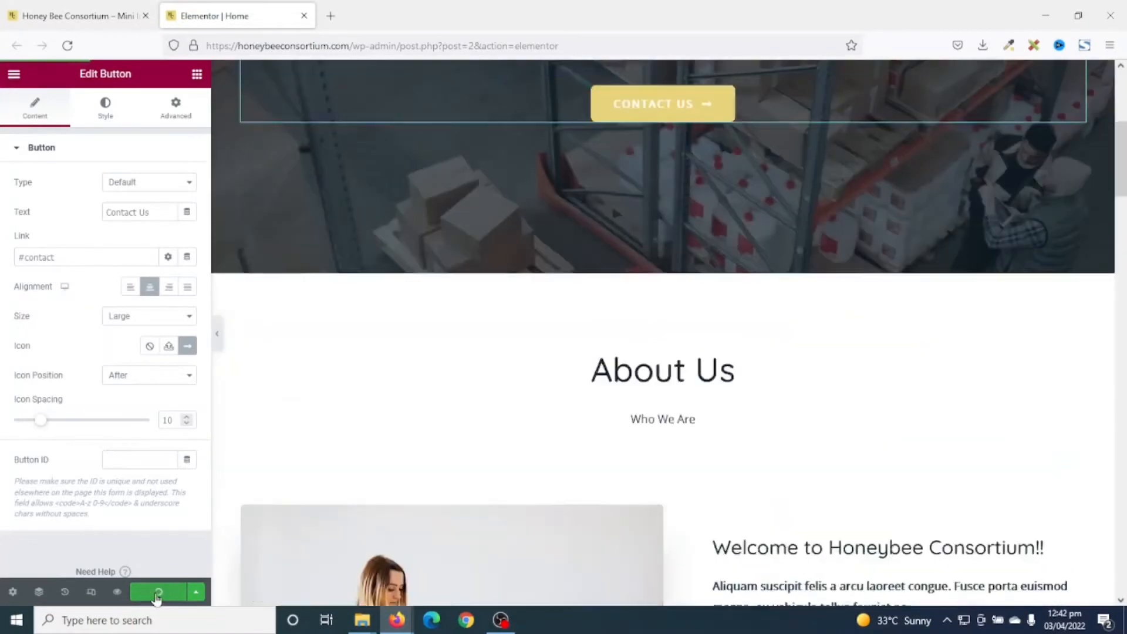
left_click(156, 592)
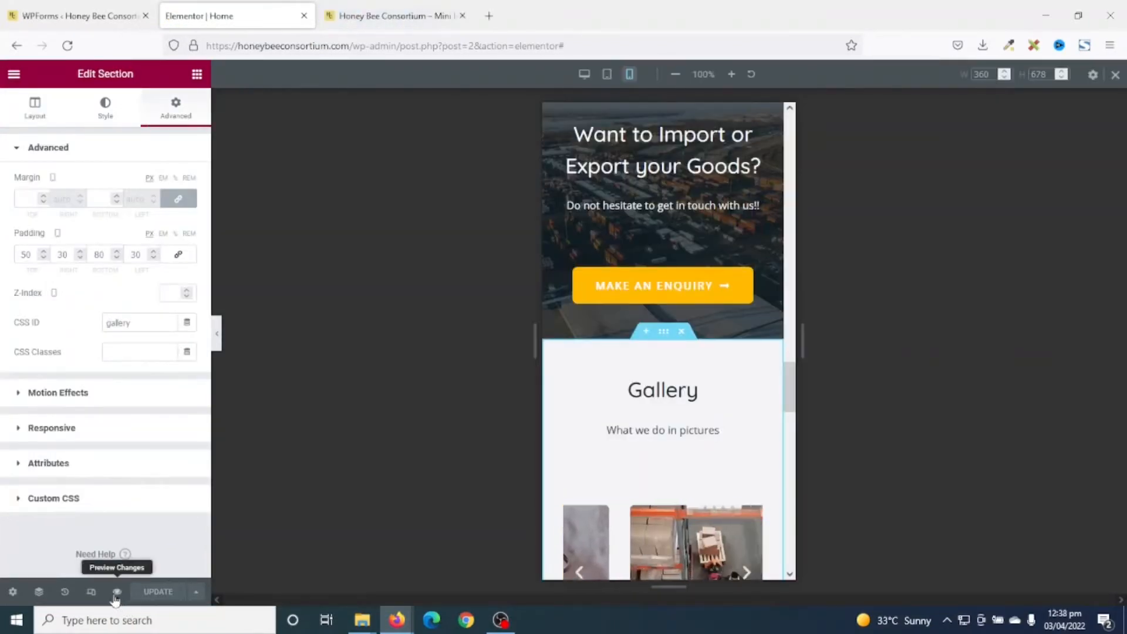
Open Preview Changes and scroll through the saved Honeybee Consortium home page in the new tab.
left_click(117, 592)
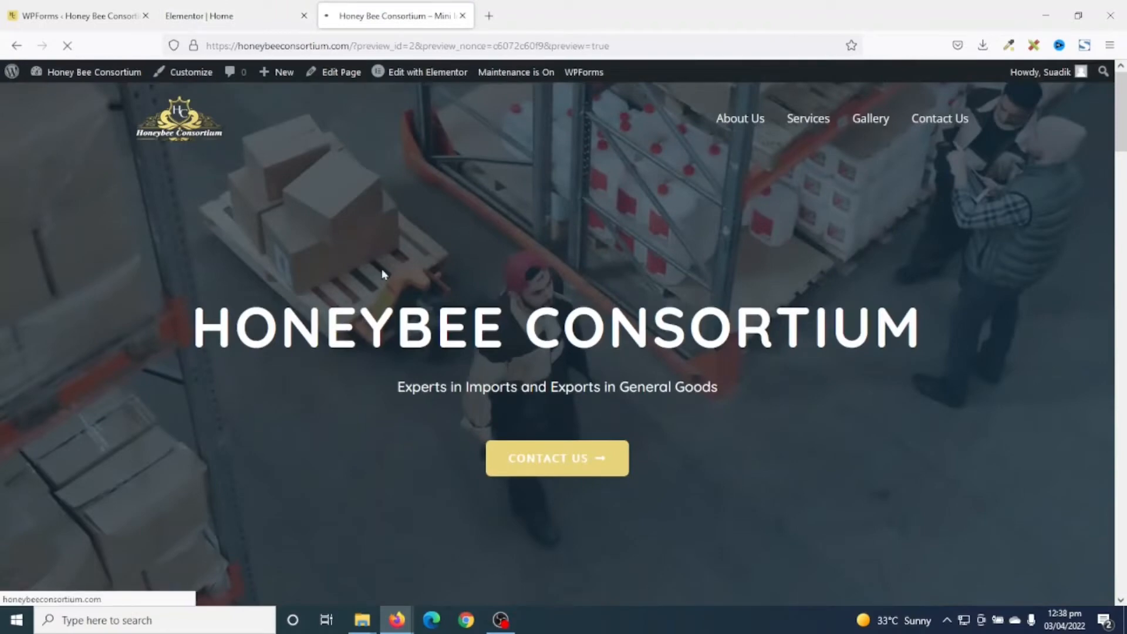
scroll(1028, 313, "down", 20)
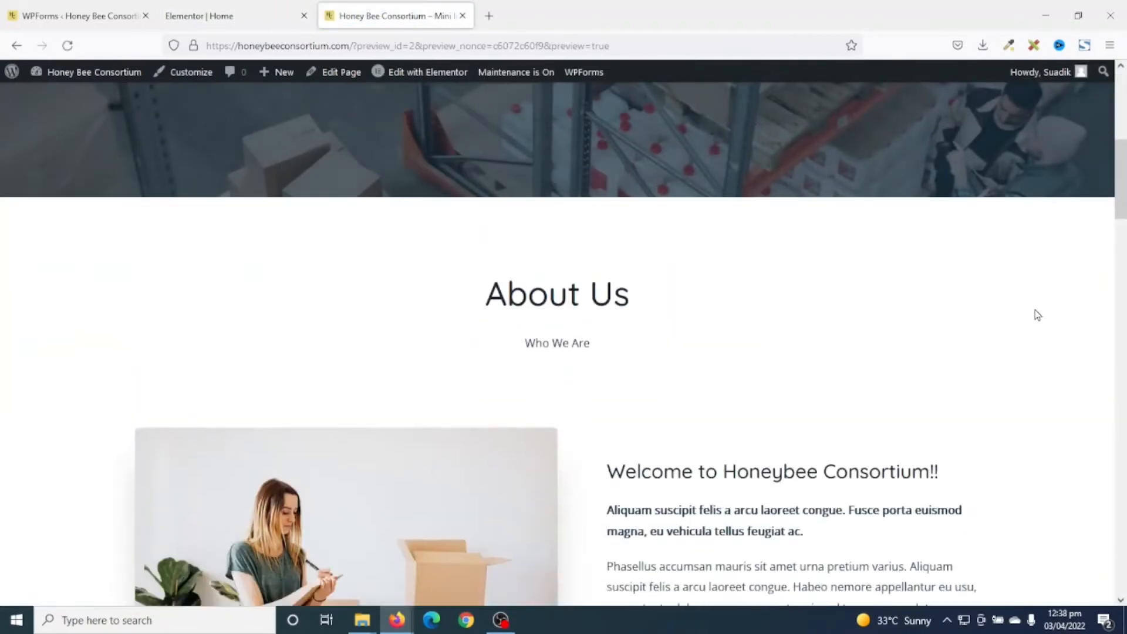
scroll(1046, 320, "down", 18)
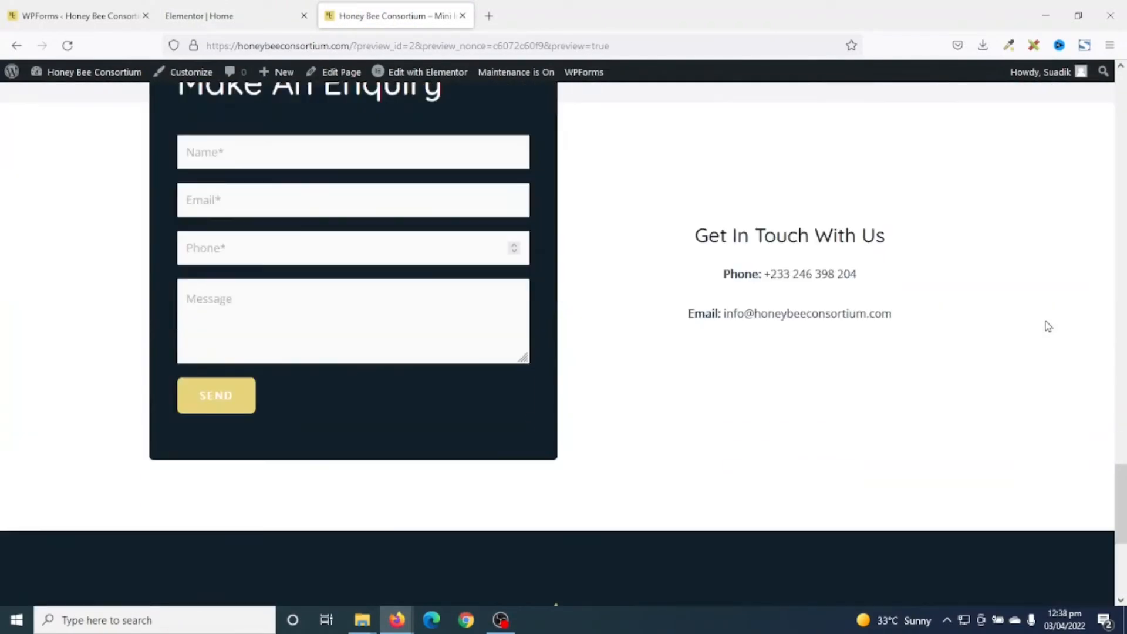
scroll(1047, 322, "up", 15)
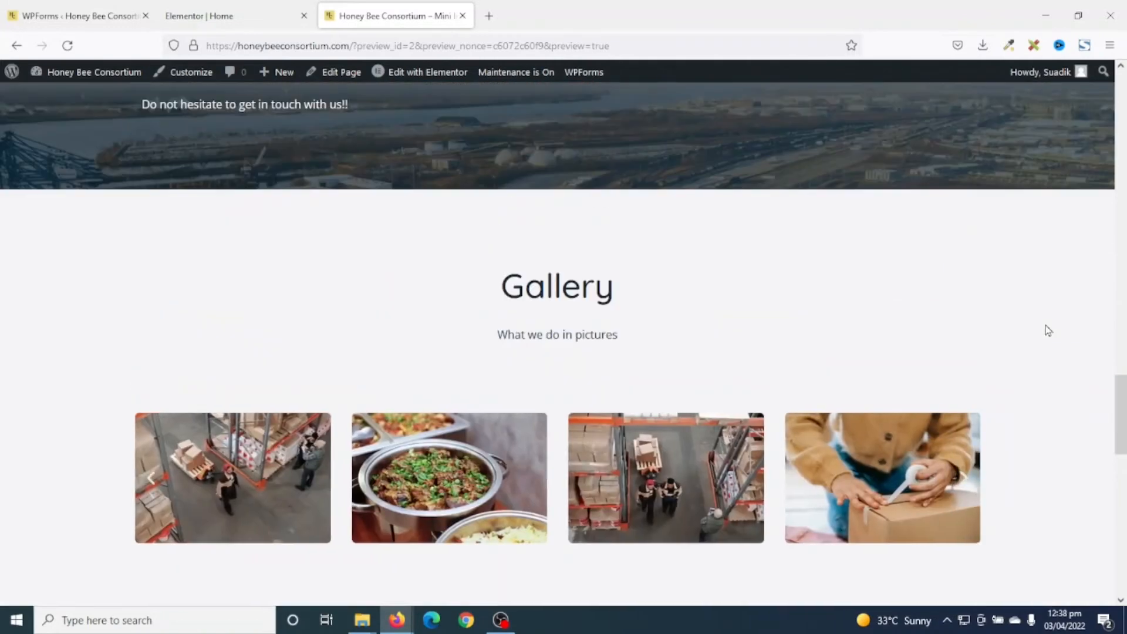
scroll(1046, 329, "up", 6)
scroll(1045, 333, "down", 10)
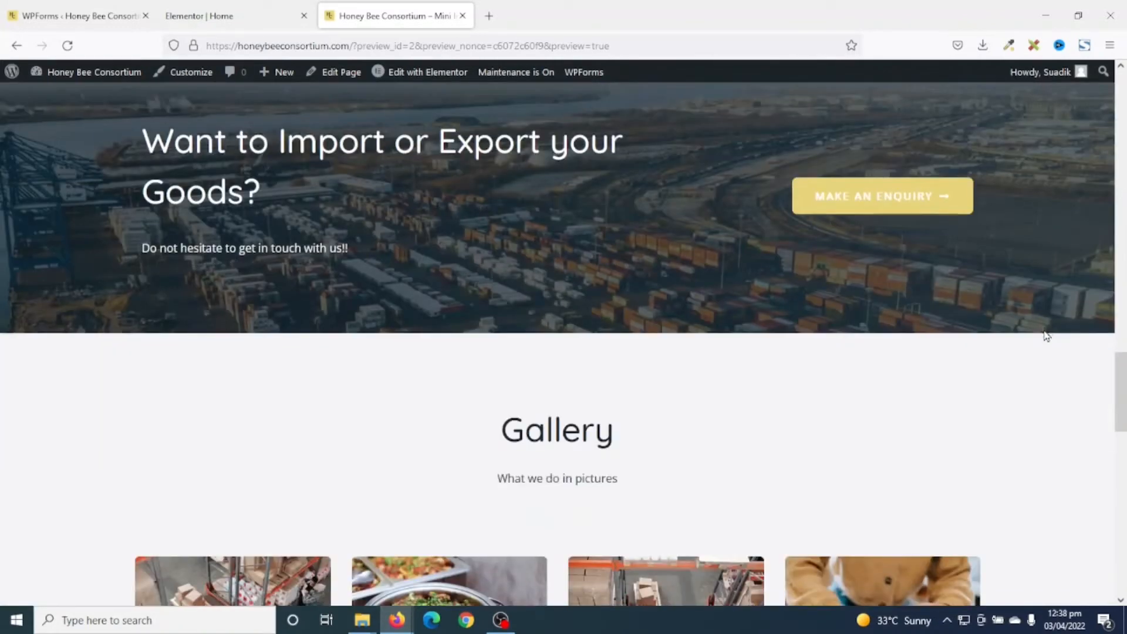
left_click_drag(1124, 488, 1123, 103)
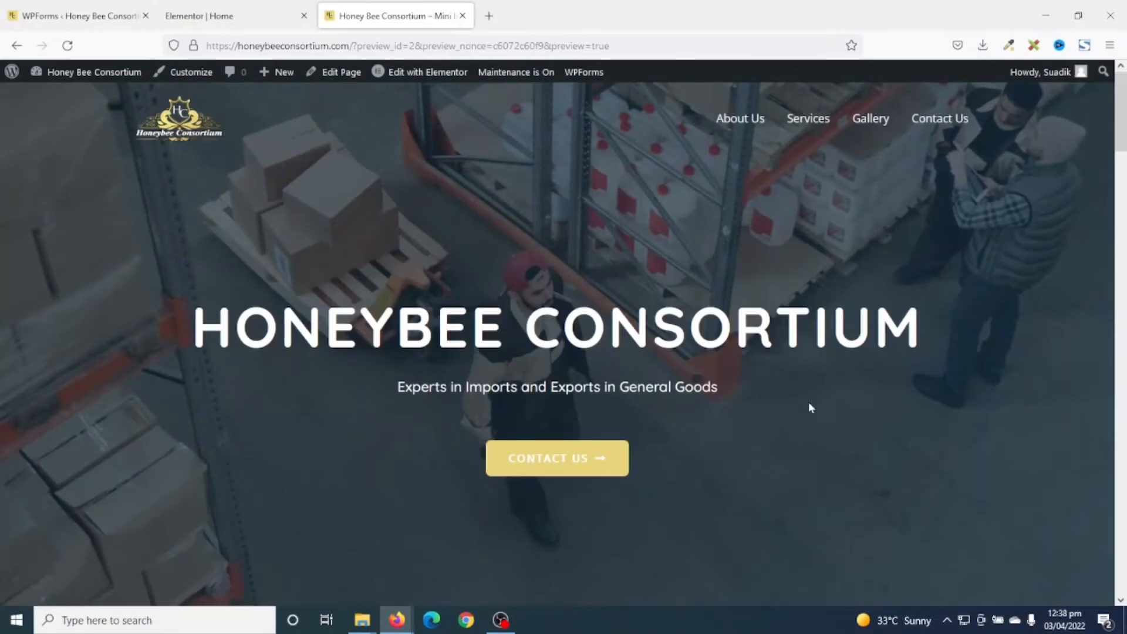